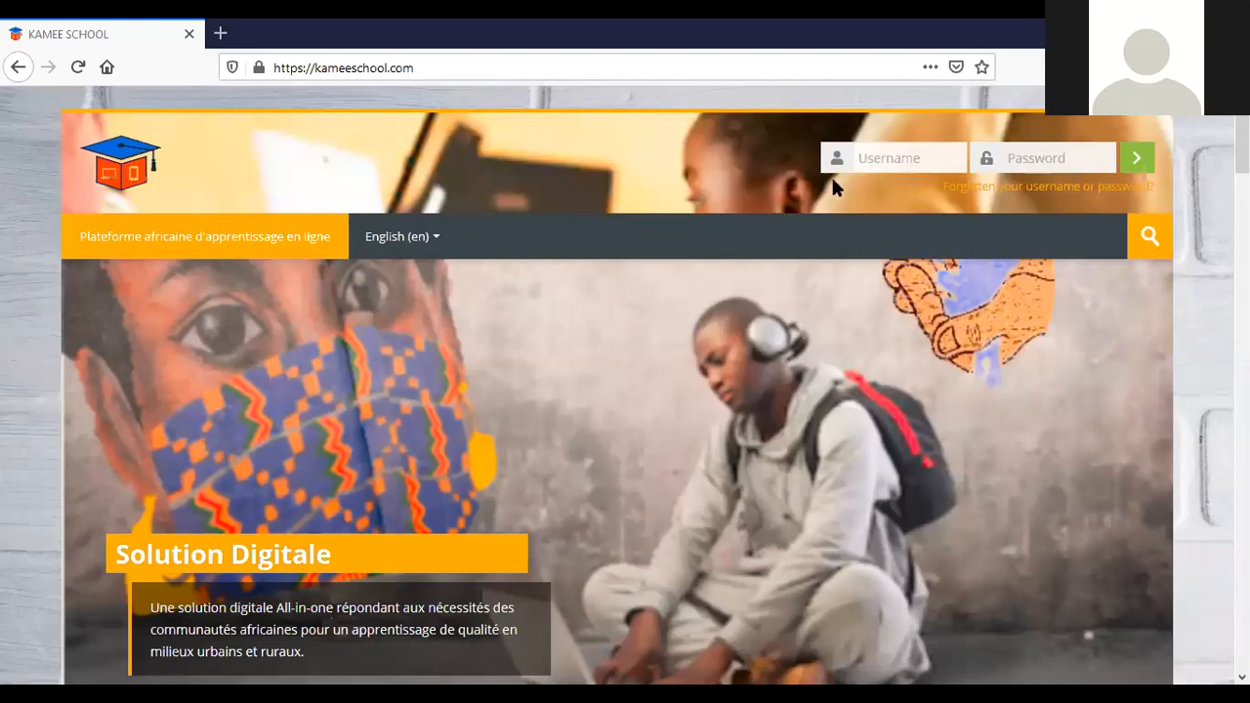
# Log in with the saved teacher username and the account password.
pyautogui.click(893, 159)
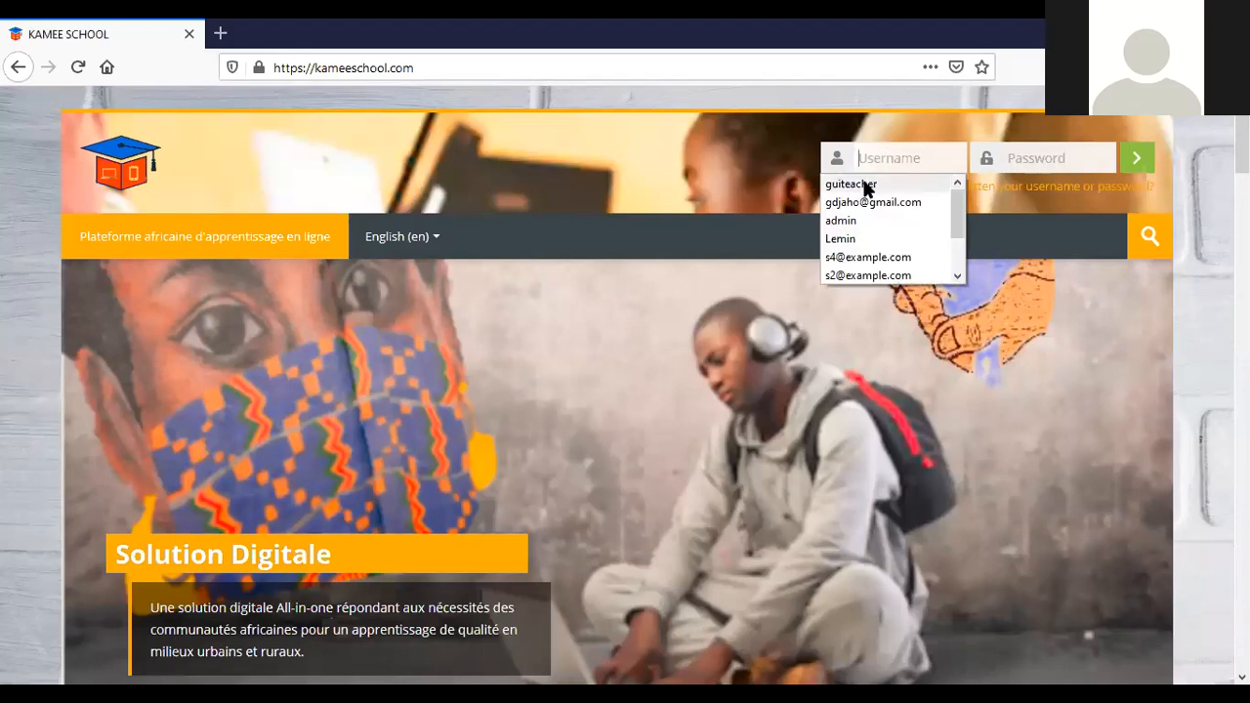
pyautogui.click(864, 186)
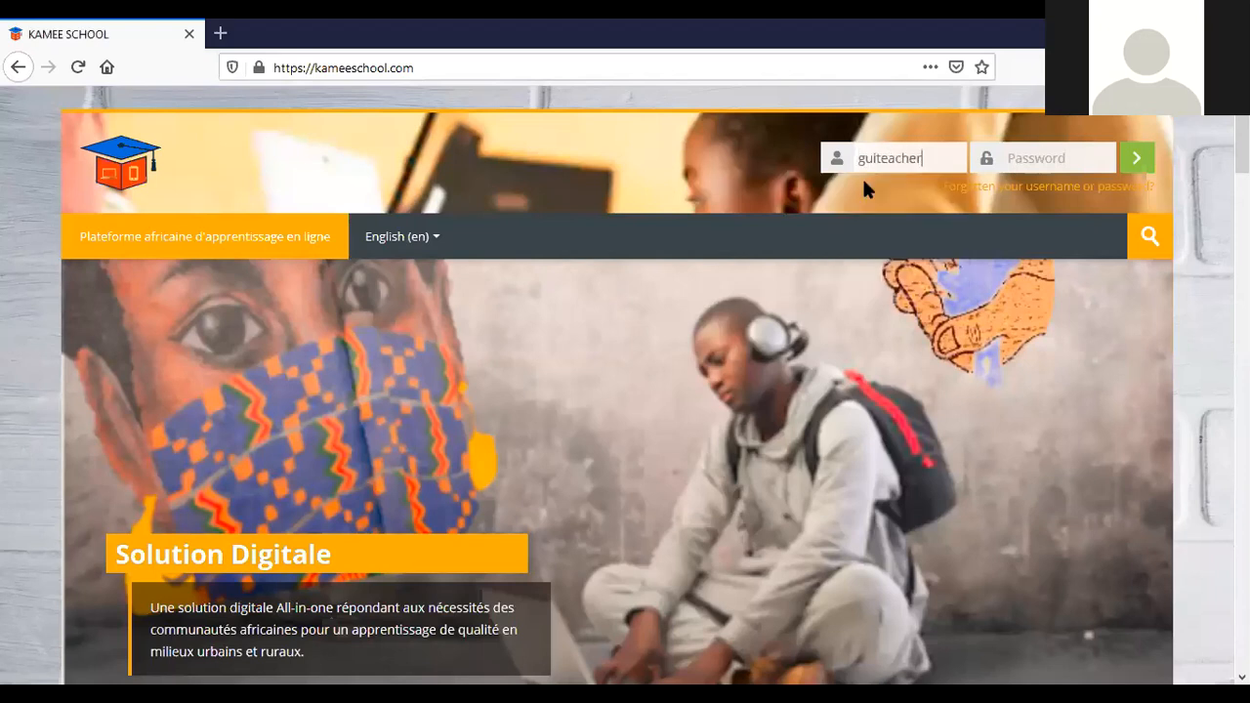
pyautogui.click(1012, 160)
pyautogui.write('password1234')
pyautogui.press('Return')
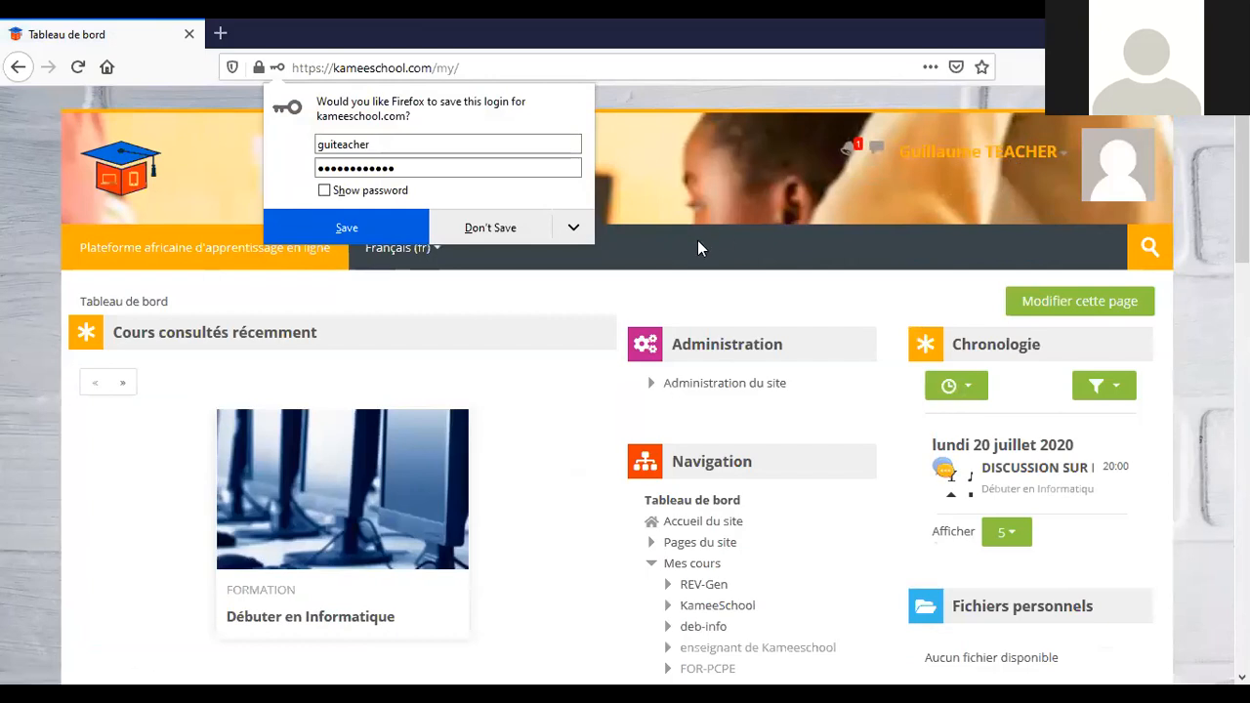
# Decline Firefox's save-login offer, open the user account menu and scroll through the course overview.
pyautogui.click(494, 235)
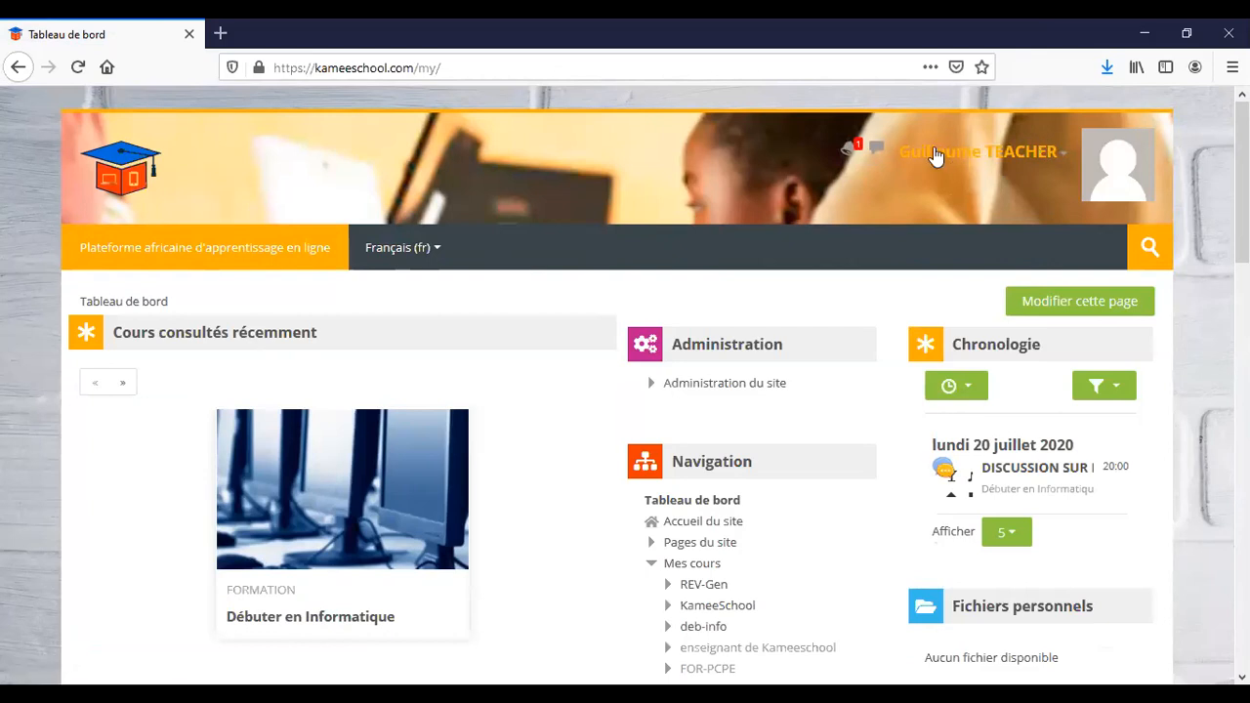
pyautogui.click(1016, 156)
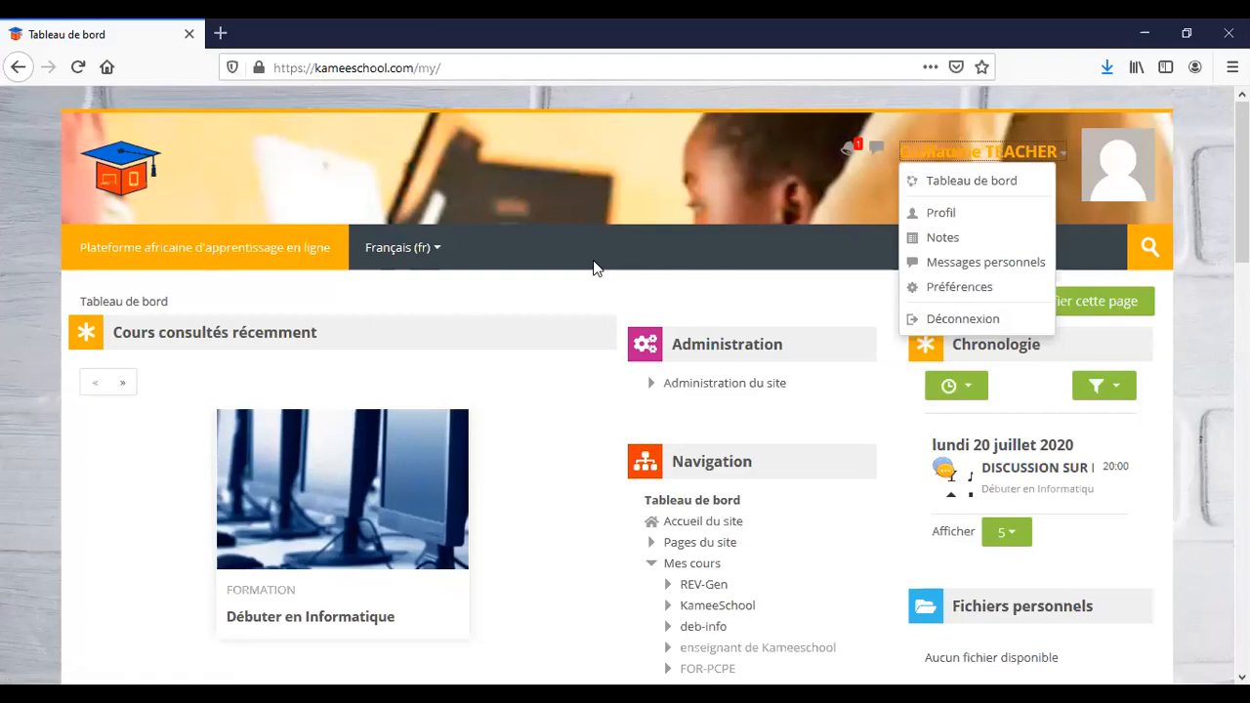
pyautogui.scroll(-1, 593, 259)
pyautogui.scroll(-2, 593, 260)
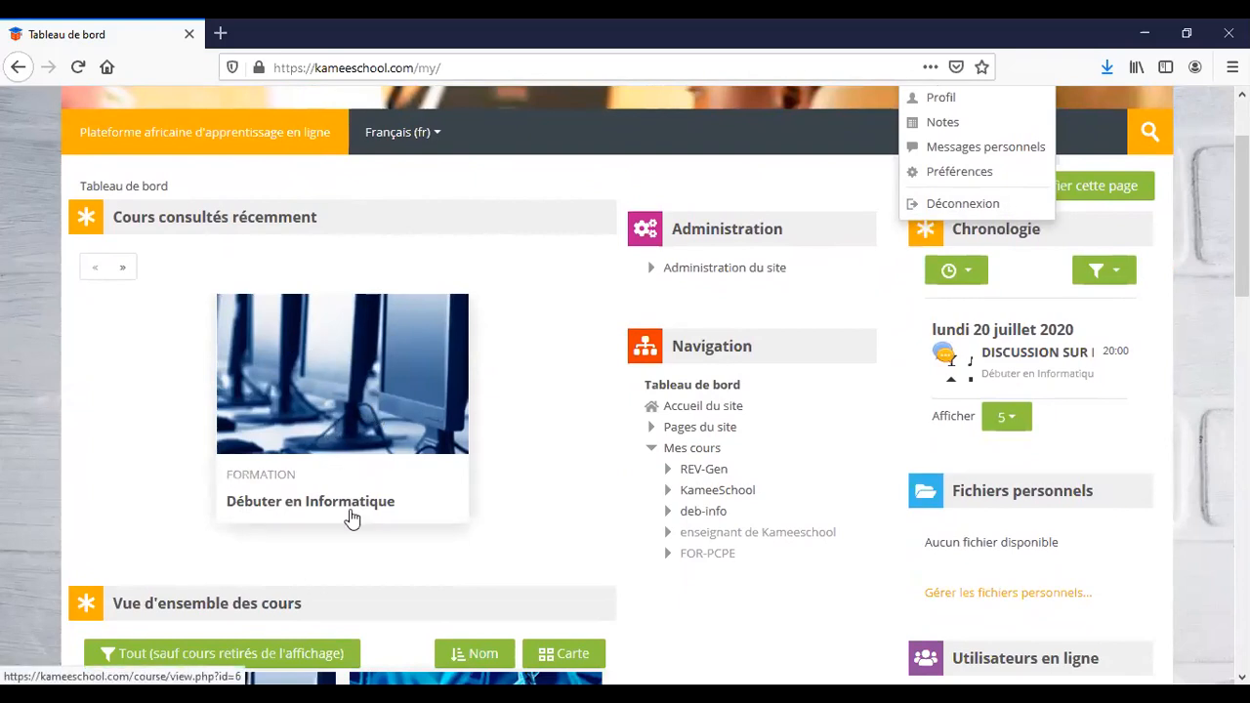
pyautogui.scroll(-2, 349, 516)
pyautogui.scroll(-2, 349, 516)
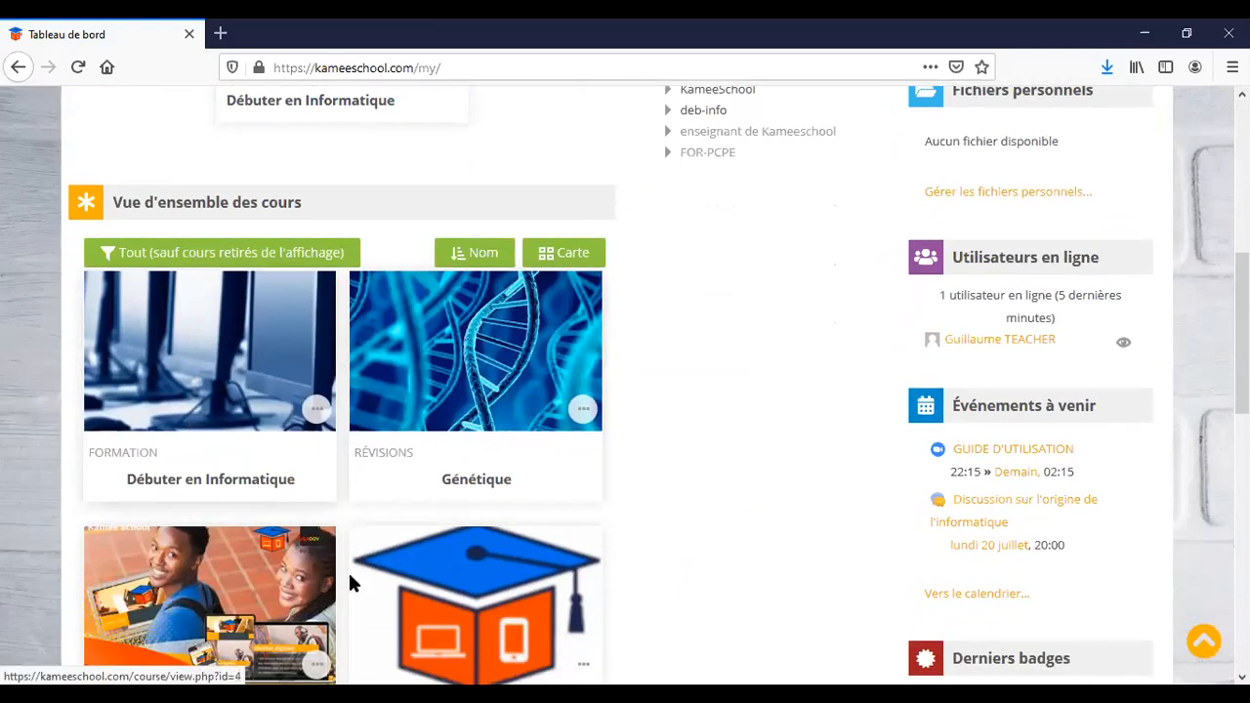
pyautogui.scroll(2, 351, 570)
pyautogui.scroll(2, 352, 570)
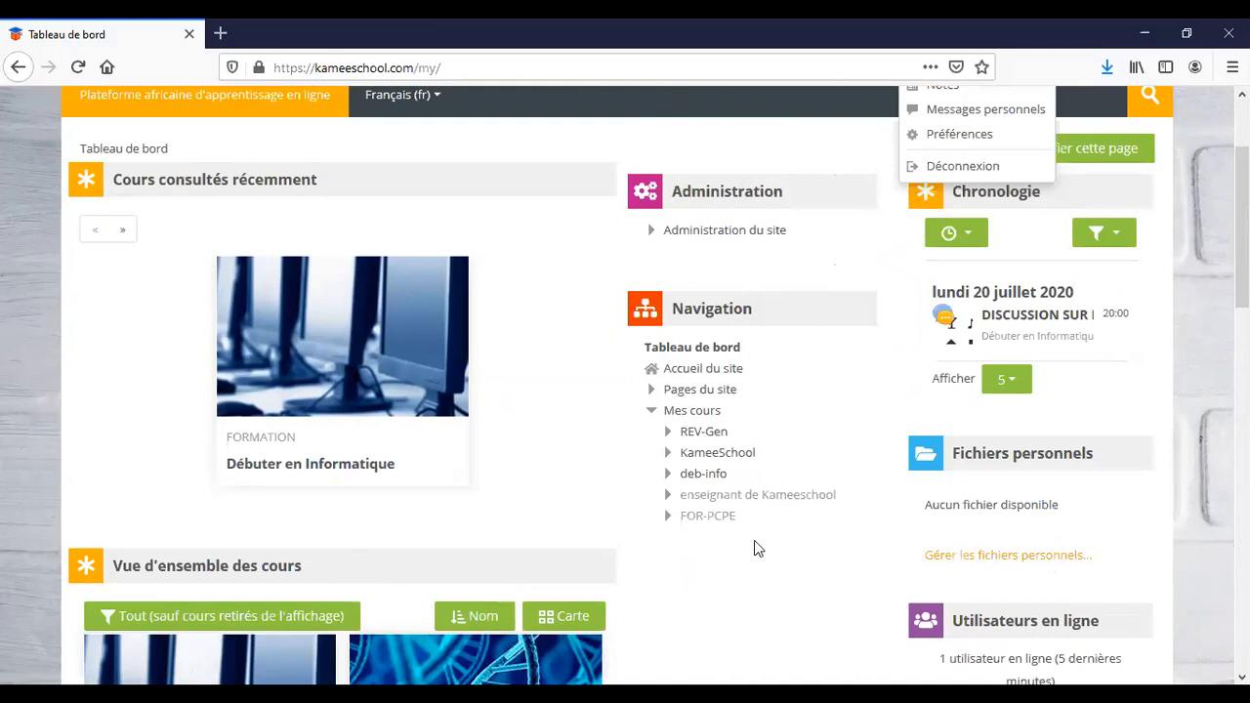
# Collapse and re-expand Mes cours, expand Administration du site, and close the user menu.
pyautogui.click(652, 413)
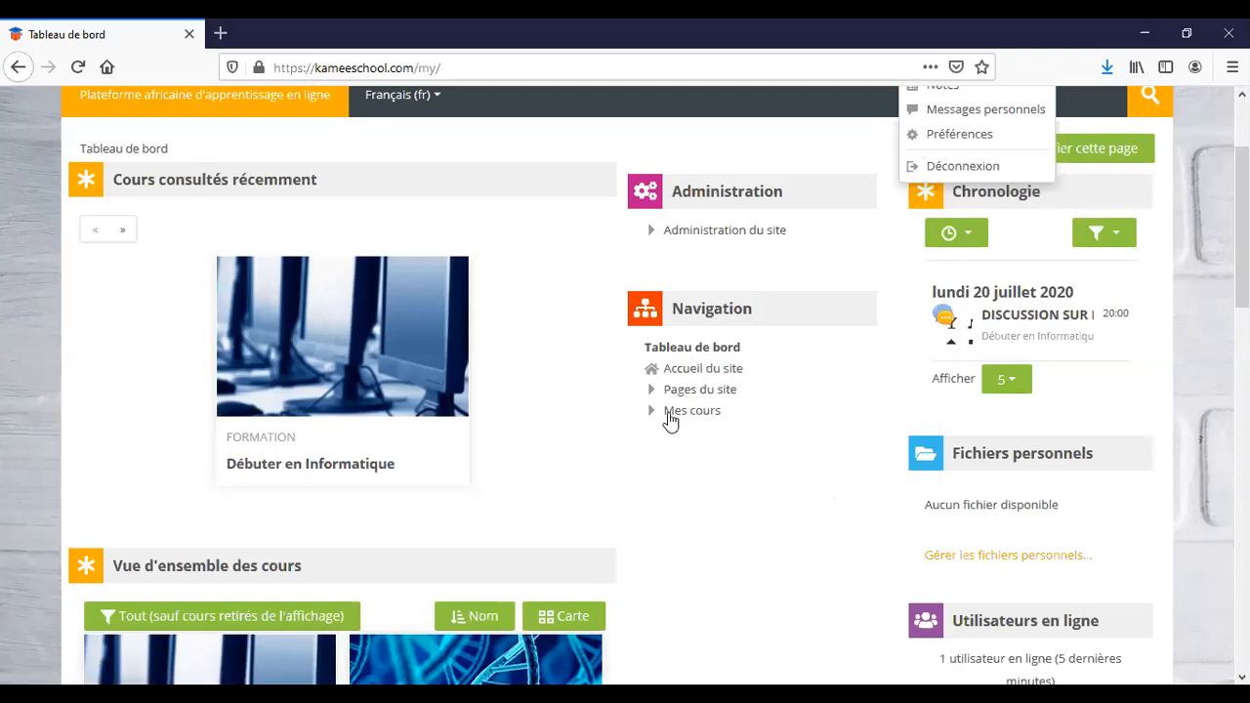
pyautogui.click(653, 413)
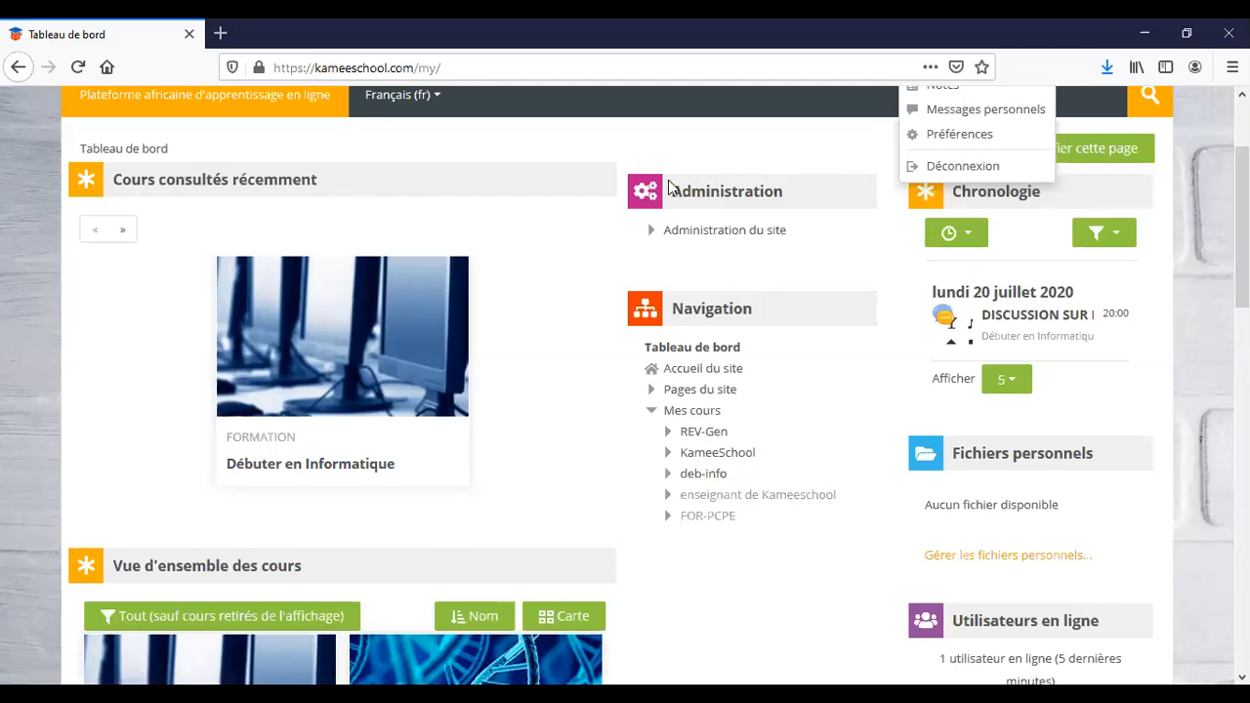
pyautogui.click(653, 235)
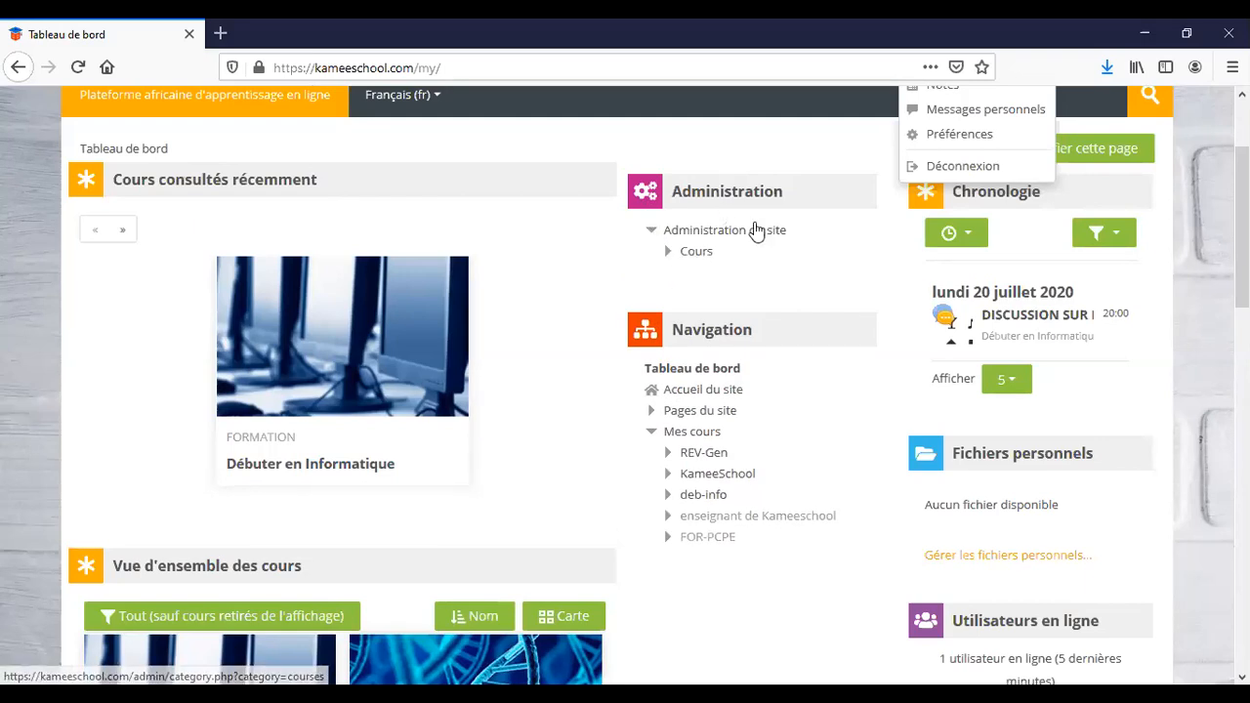
pyautogui.scroll(2, 850, 204)
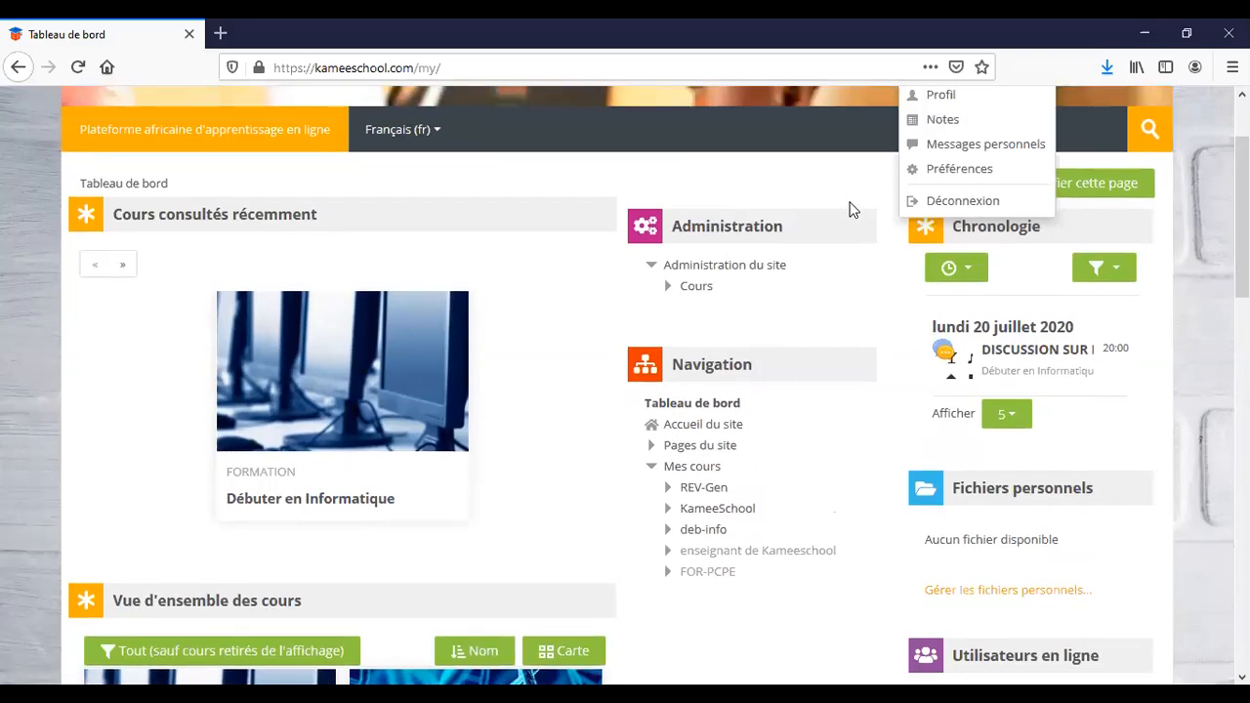
pyautogui.click(954, 109)
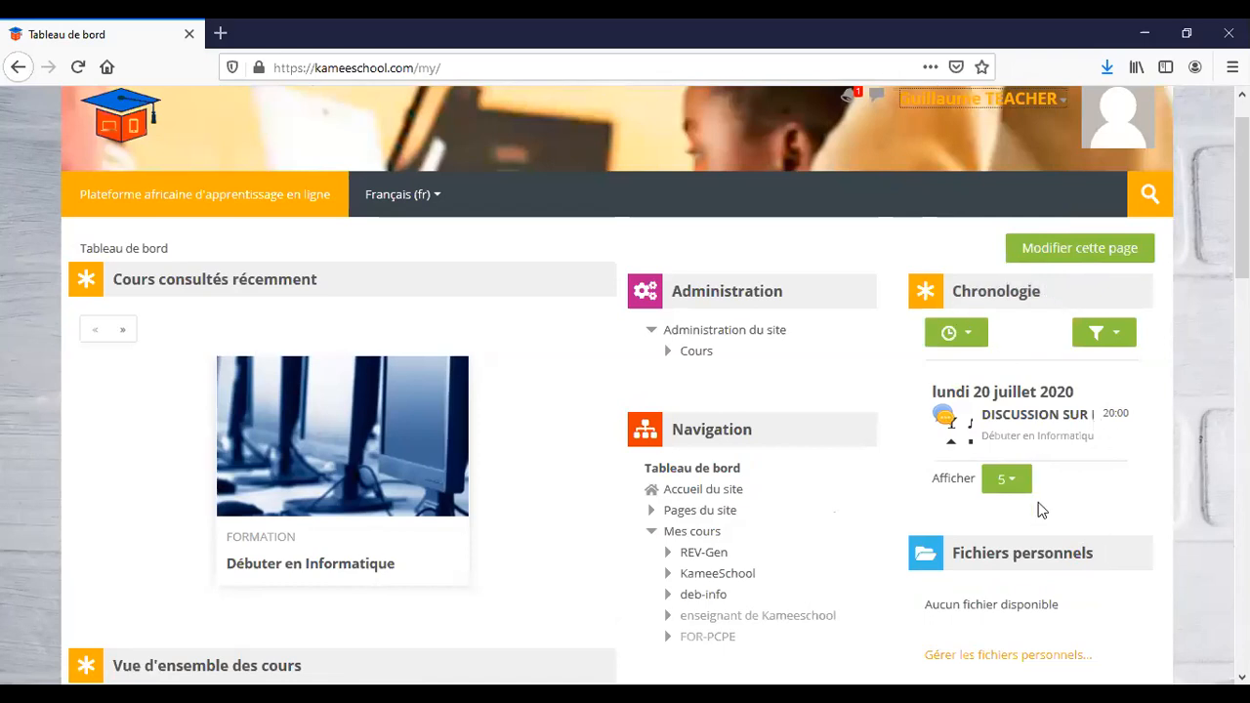
pyautogui.scroll(-3, 1139, 491)
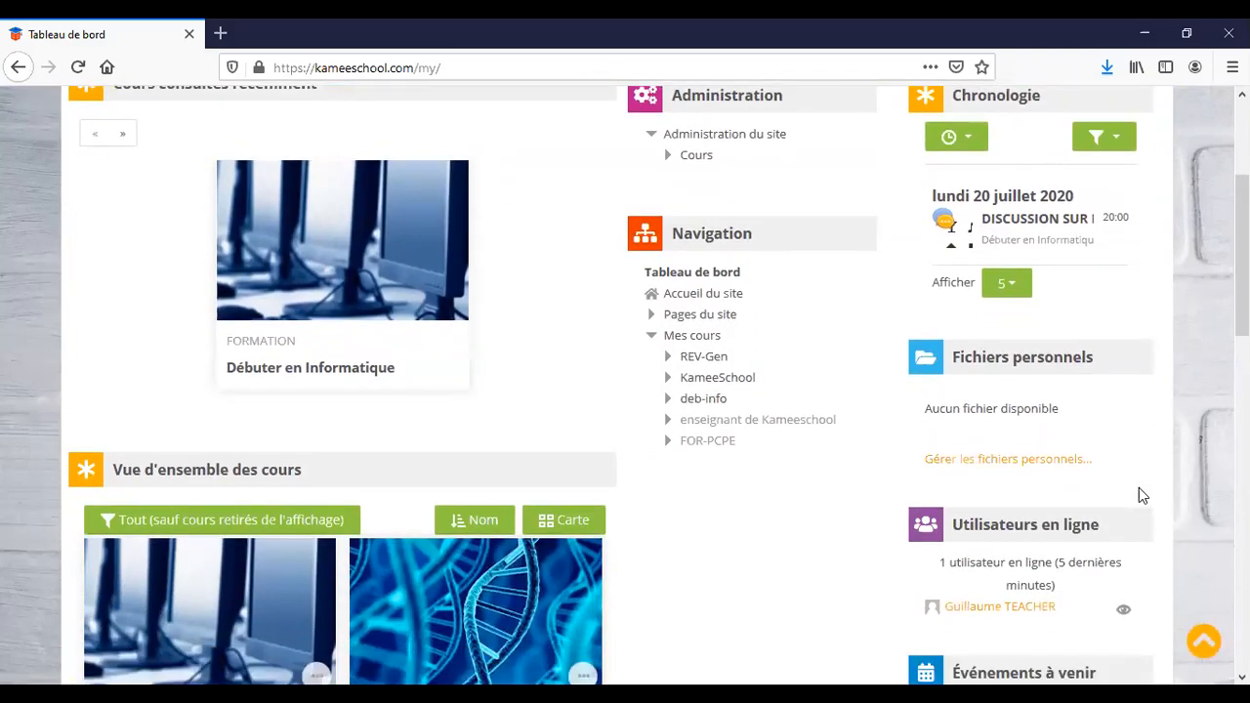
pyautogui.scroll(3, 1139, 488)
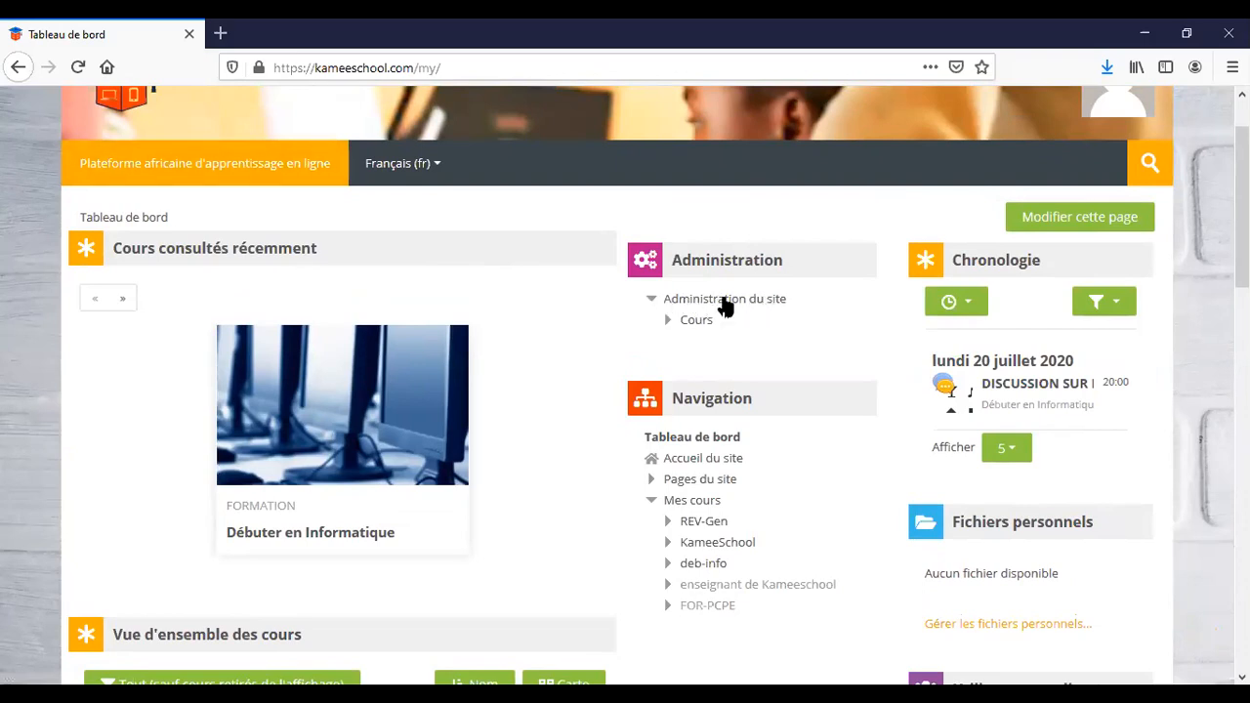
# Open Gestion des cours et catégories from the Cours section of Administration du site.
pyautogui.click(668, 322)
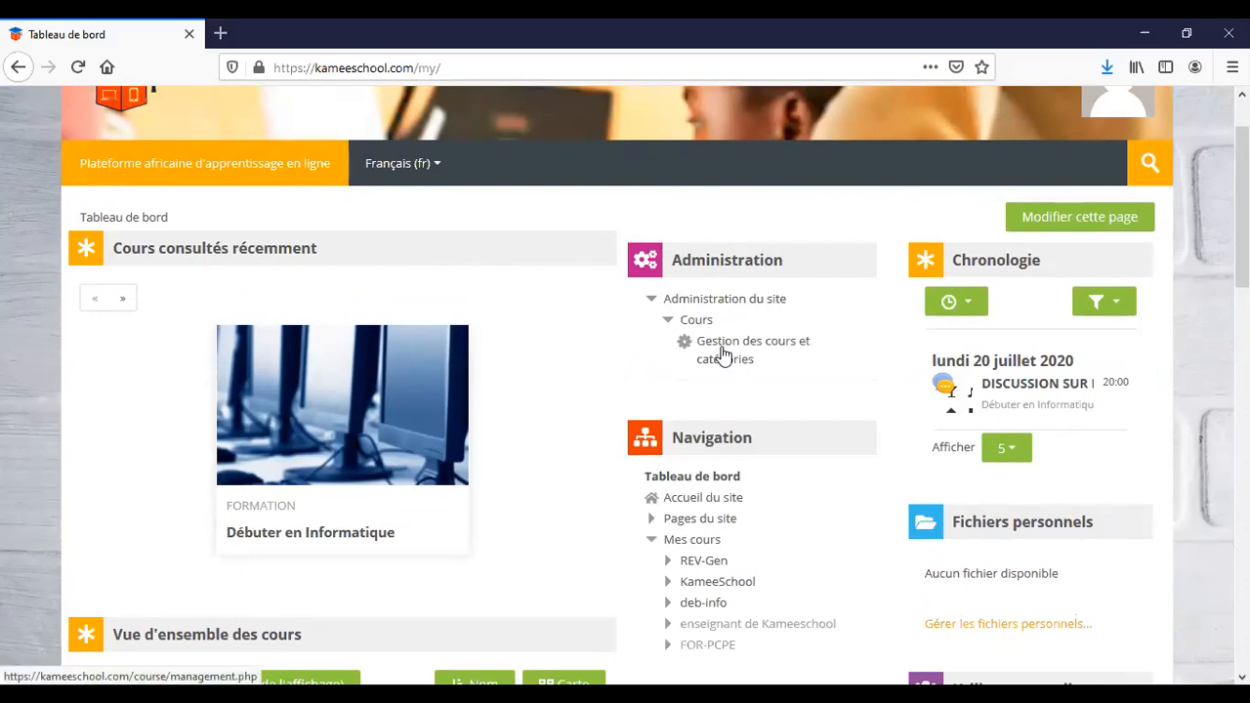
pyautogui.click(723, 356)
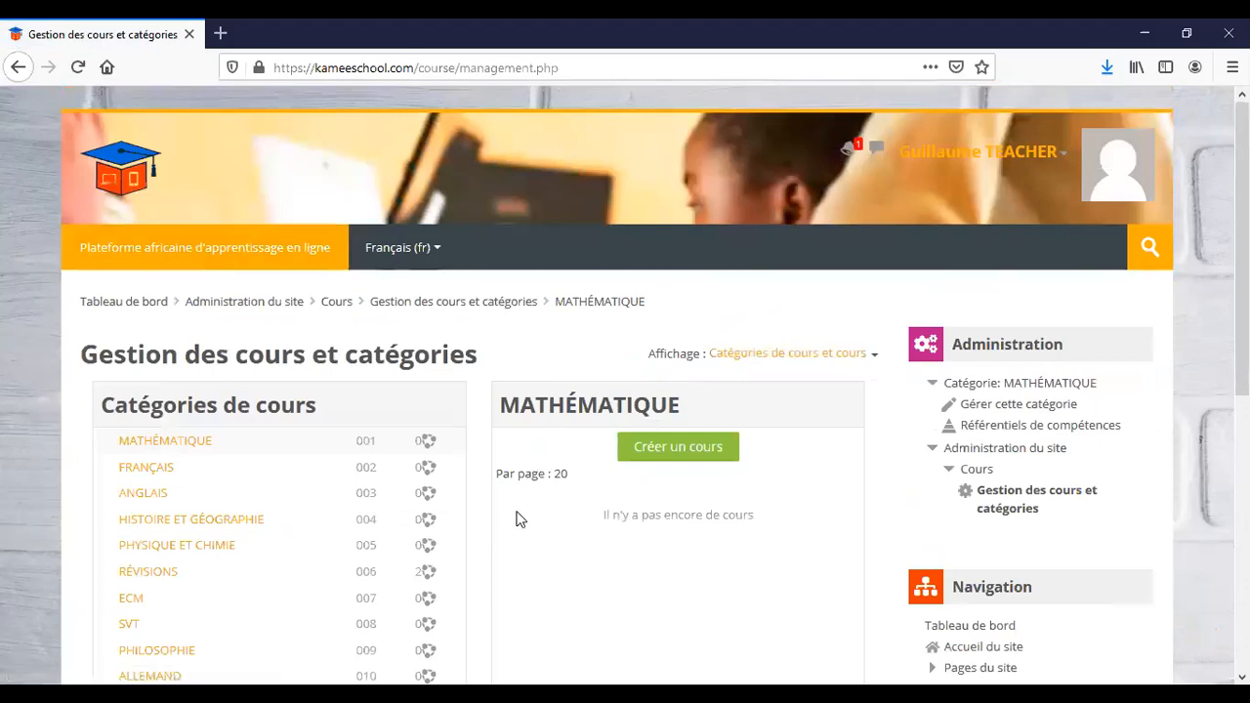
pyautogui.scroll(-4, 521, 519)
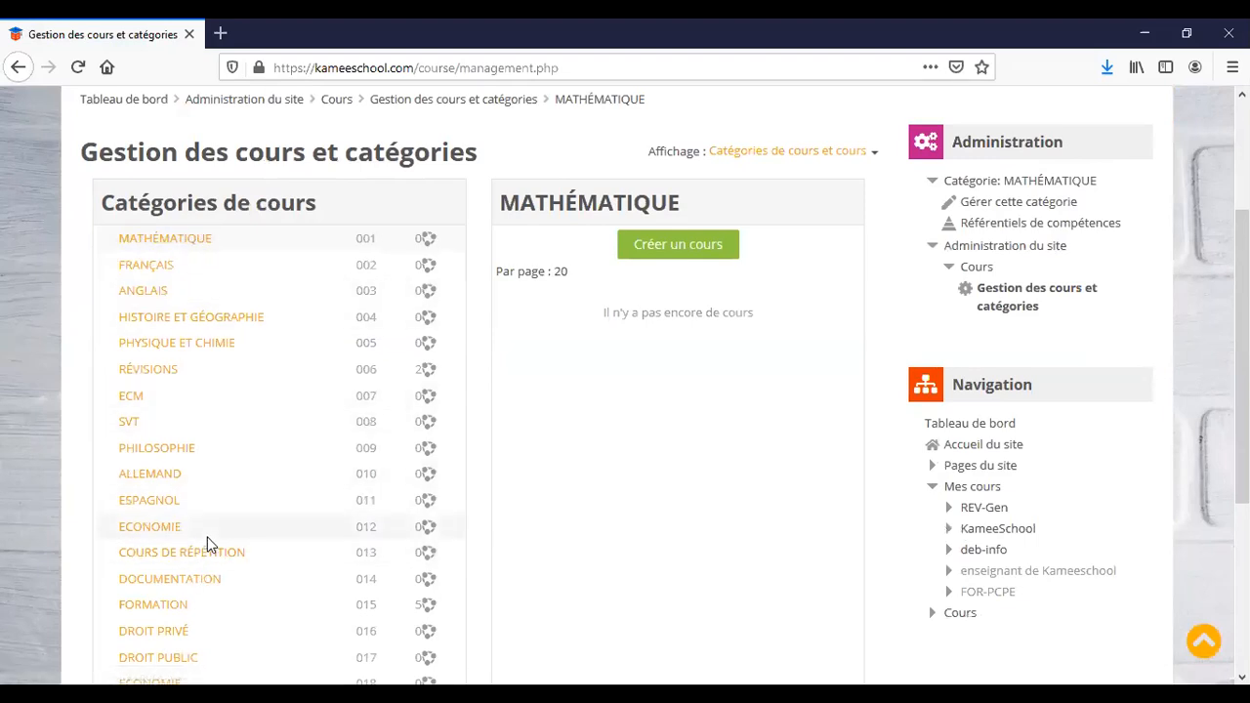
pyautogui.scroll(-4, 207, 545)
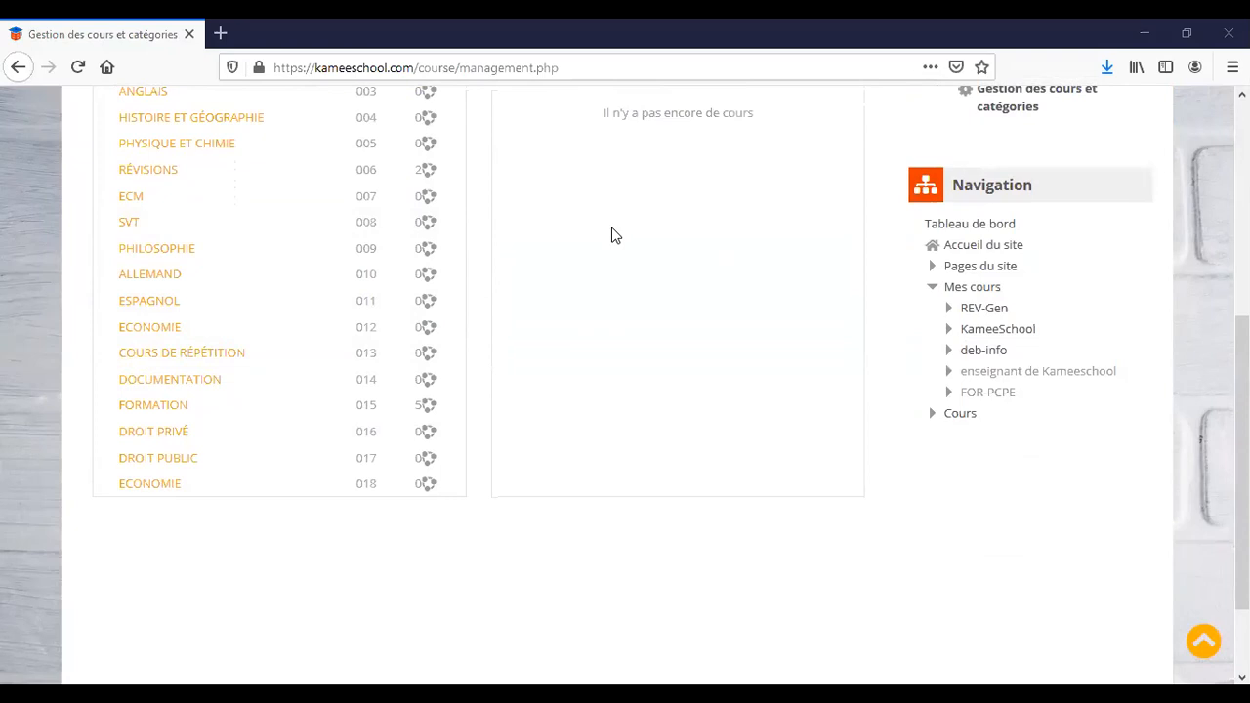
pyautogui.scroll(3, 615, 235)
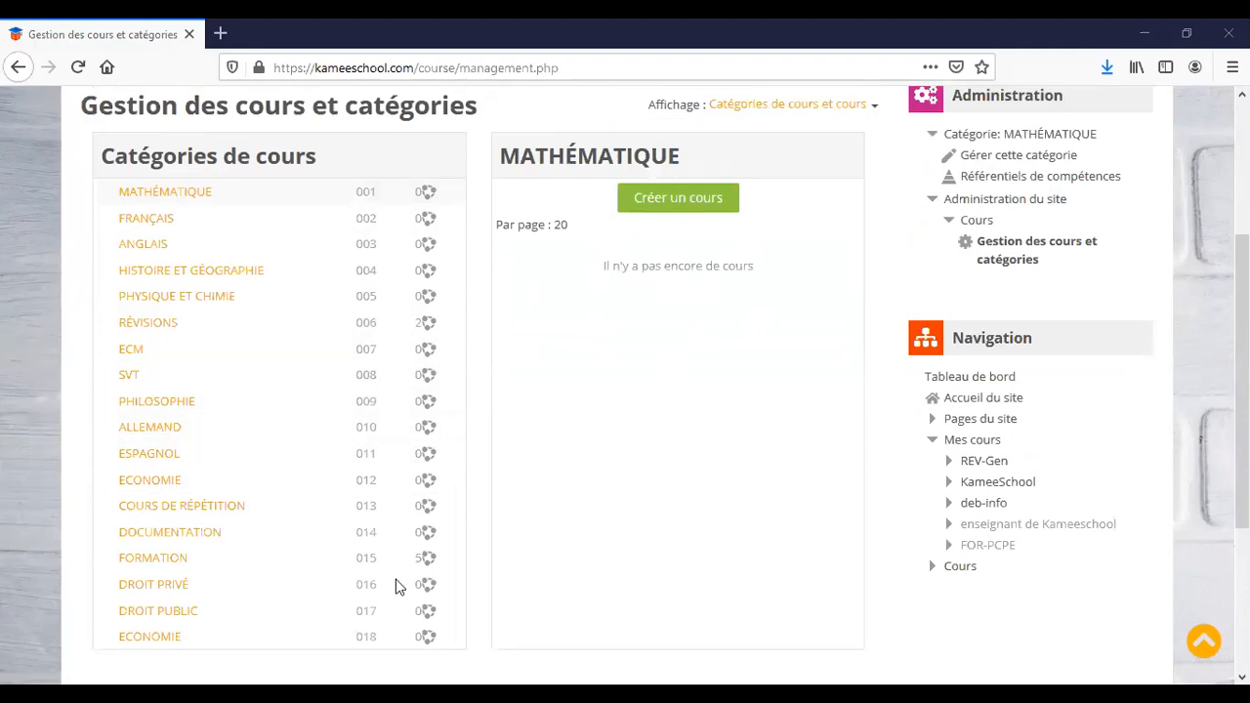
# Open the FORMATION category and highlight the 15-003 course number of Débuter en Informatique.
pyautogui.click(153, 562)
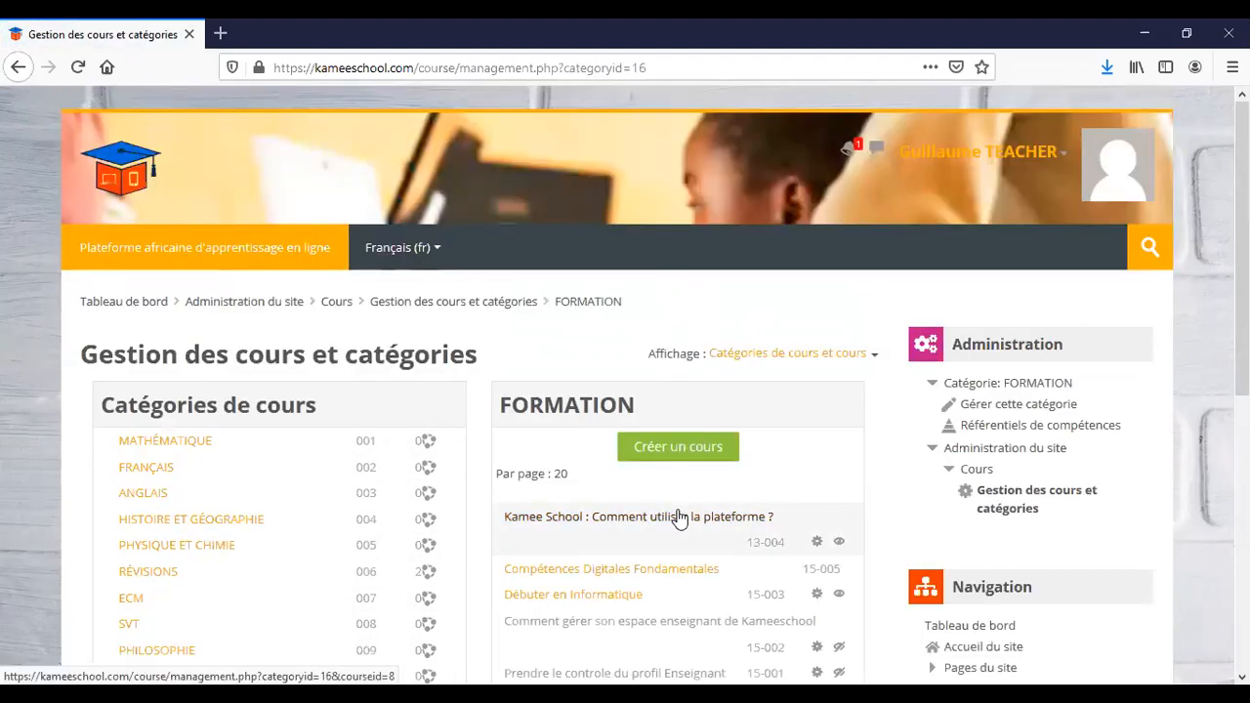
pyautogui.scroll(-3, 680, 517)
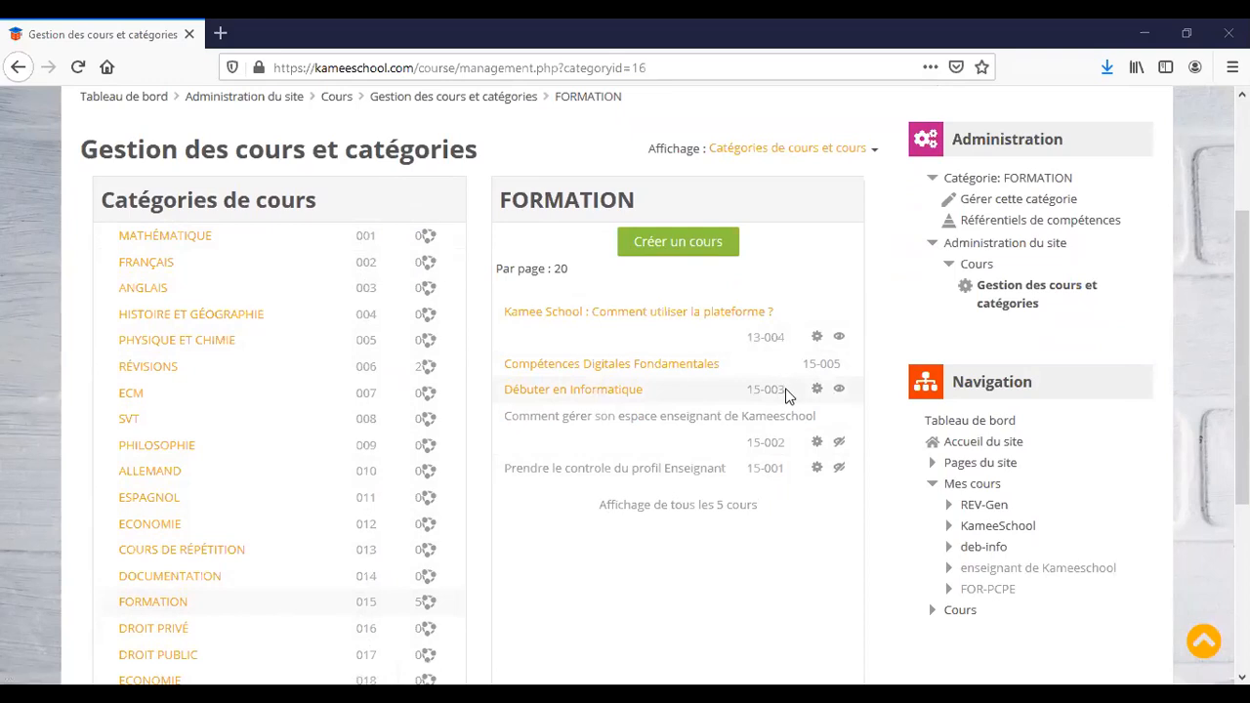
pyautogui.moveTo(783, 388); pyautogui.dragTo(749, 389)
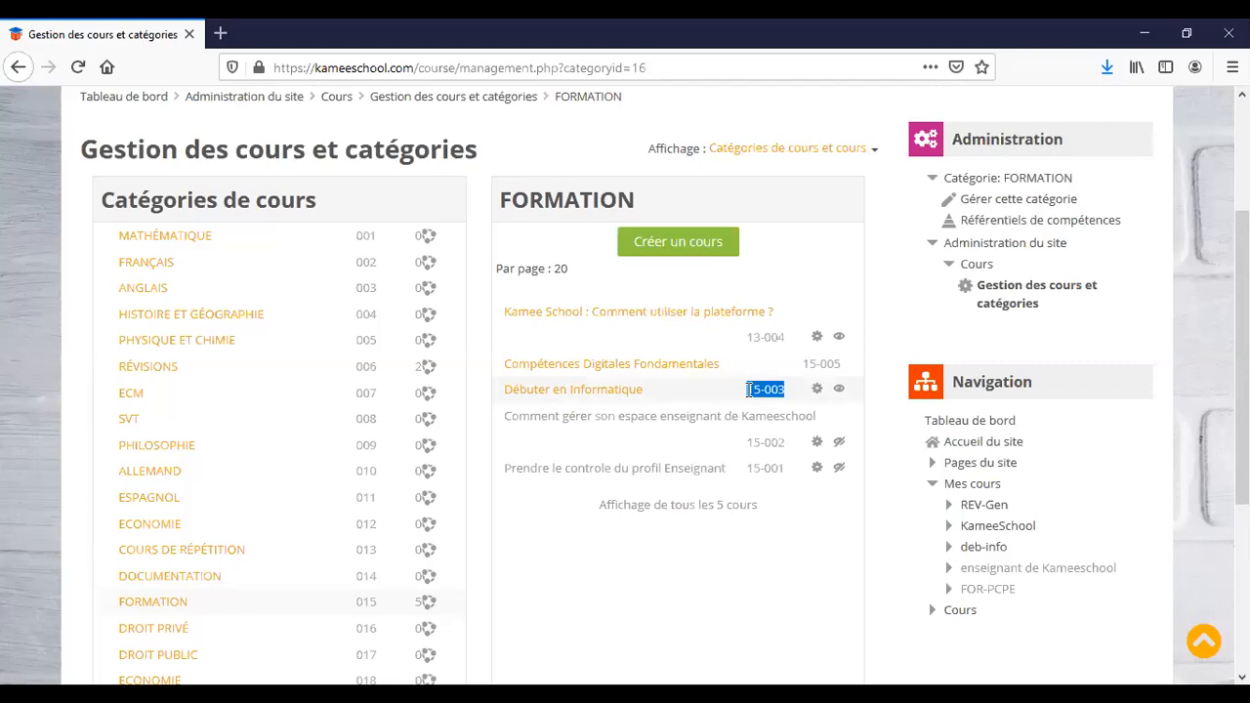
# Start a new FORMATION course named 'Informatique pour les débutants' with short name 'info-debutant'.
pyautogui.click(670, 246)
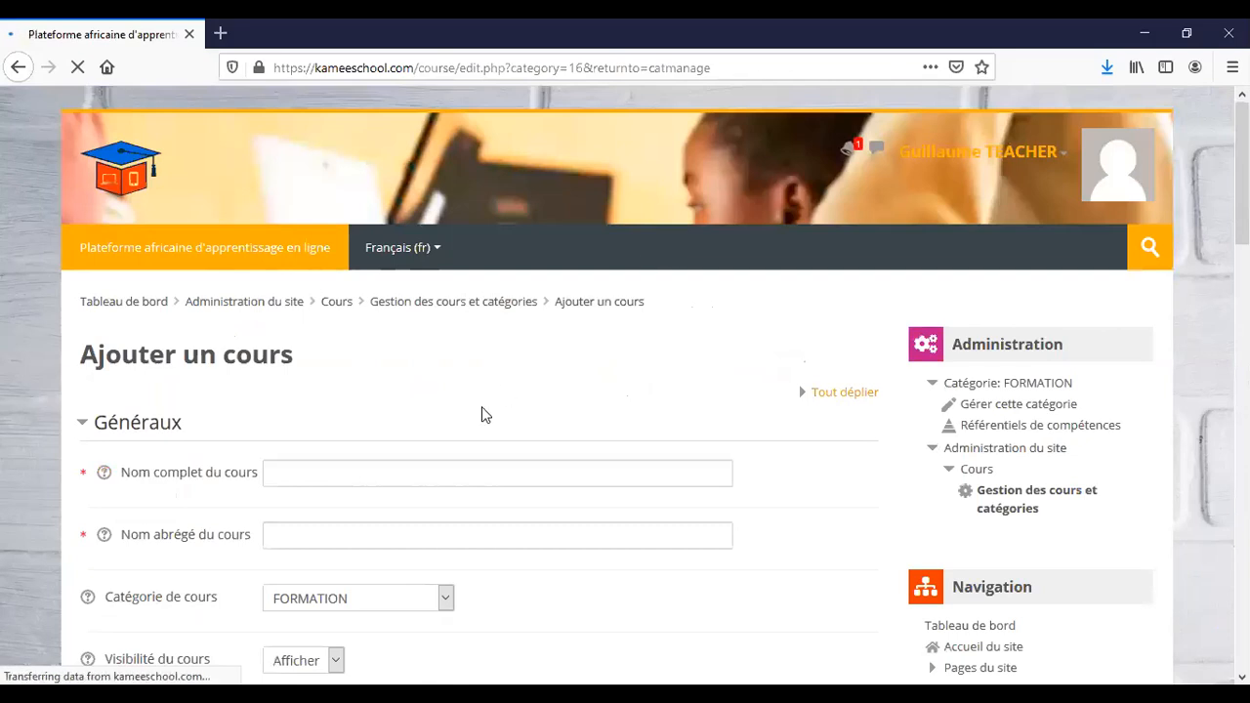
pyautogui.scroll(-1, 481, 414)
pyautogui.scroll(-1, 482, 408)
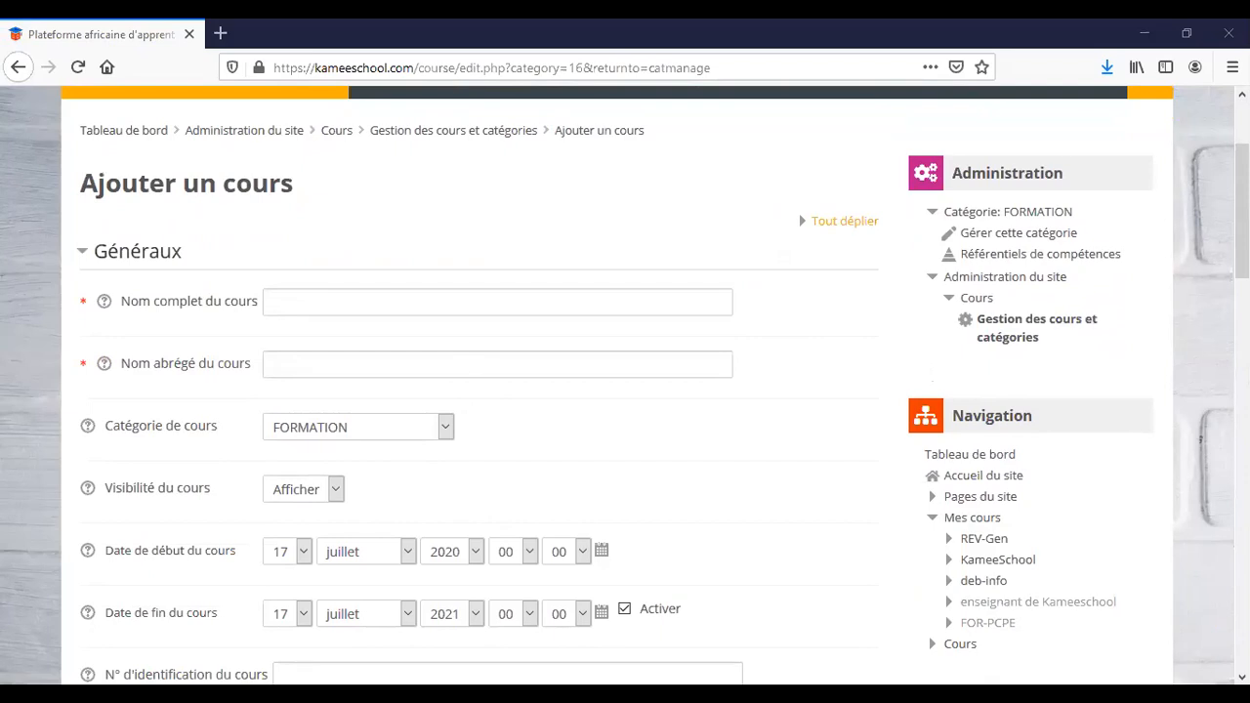
pyautogui.click(545, 291)
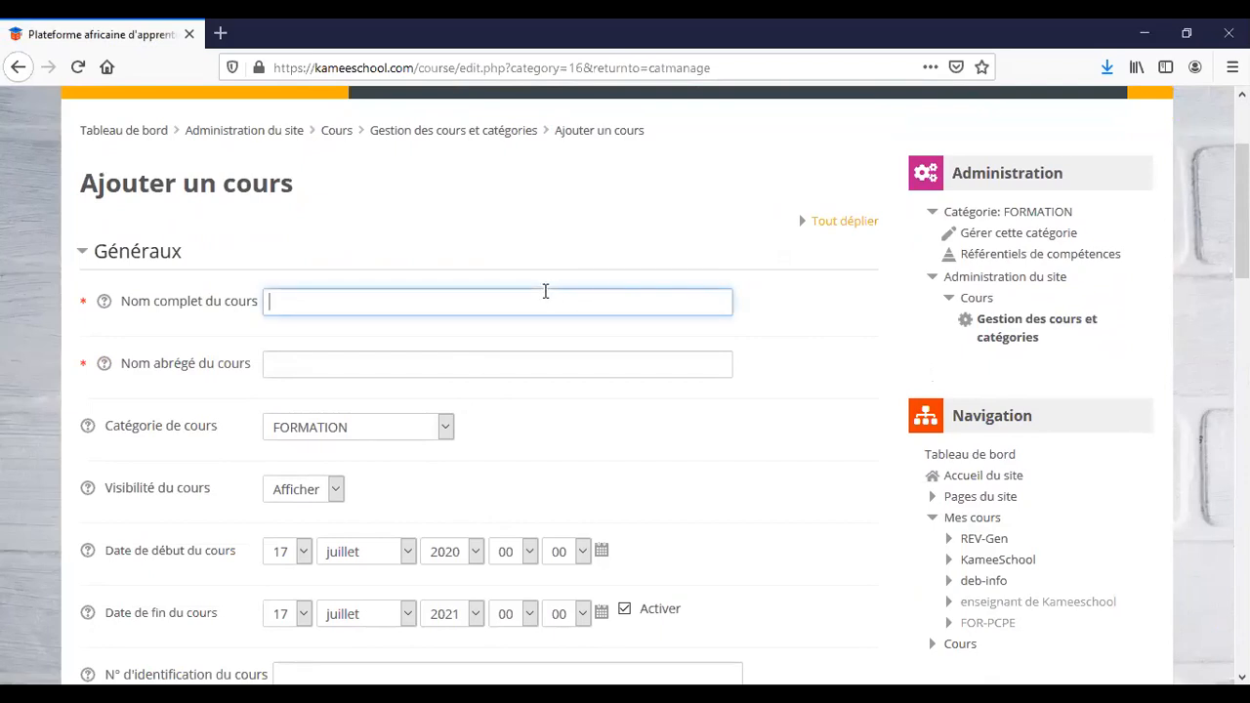
pyautogui.write('Informatique pour les débutants')
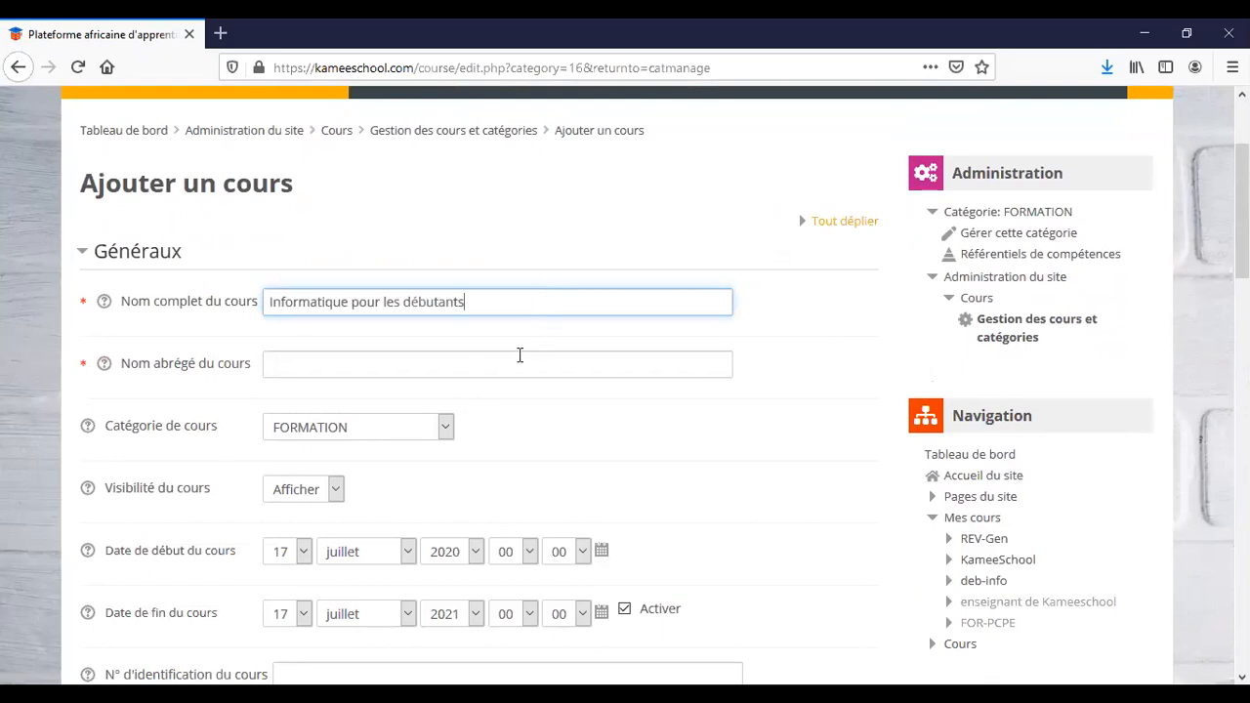
pyautogui.click(462, 364)
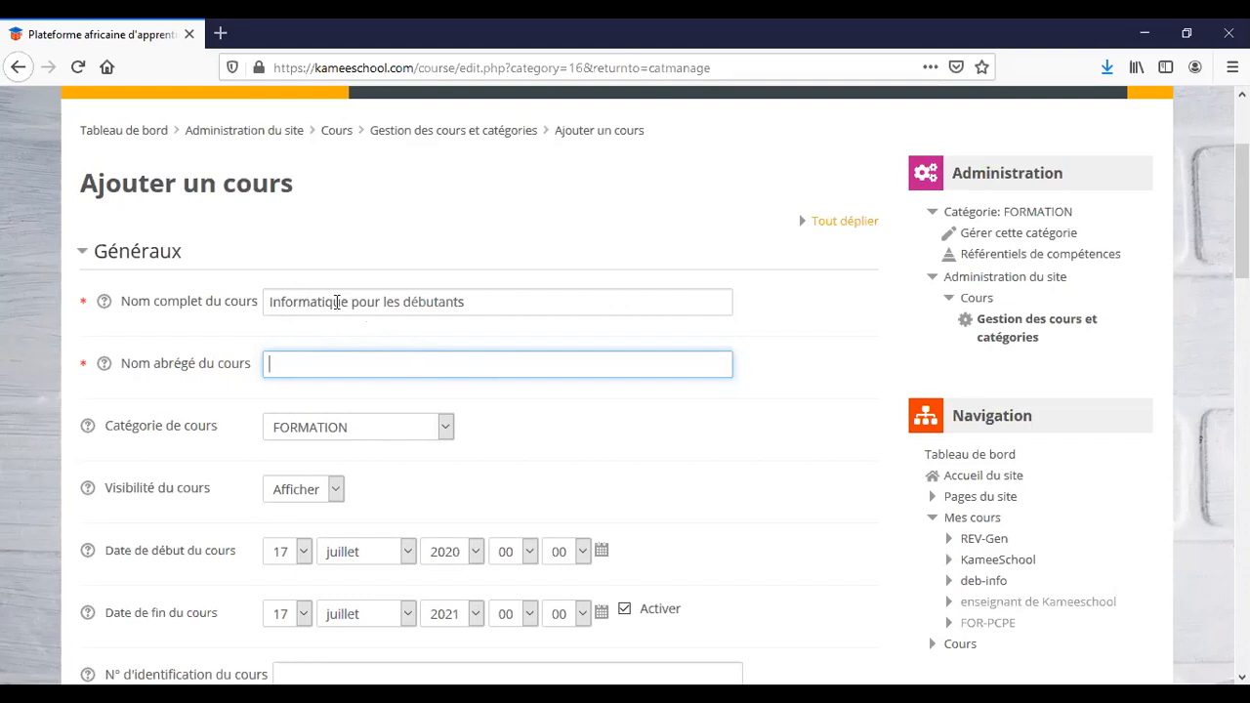
pyautogui.write('info-debutant')
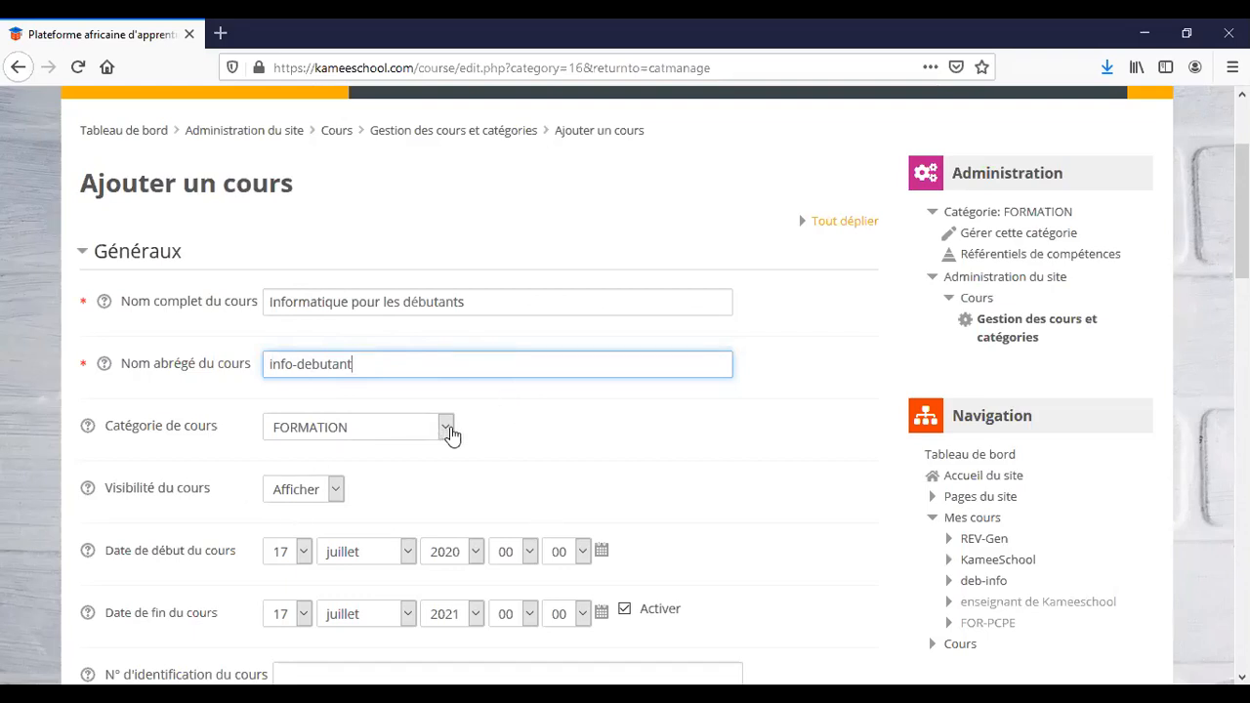
# Keep the course category as FORMATION and visibility as Afficher.
pyautogui.click(447, 430)
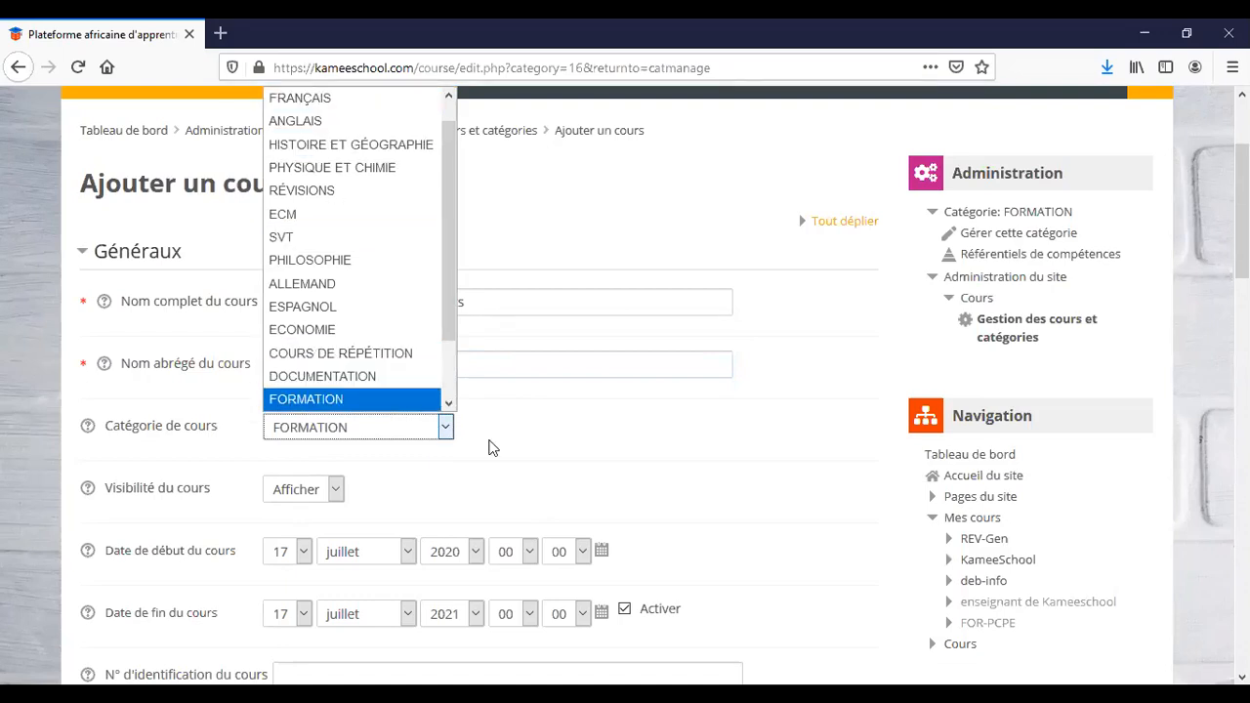
pyautogui.click(525, 447)
pyautogui.scroll(-2, 526, 447)
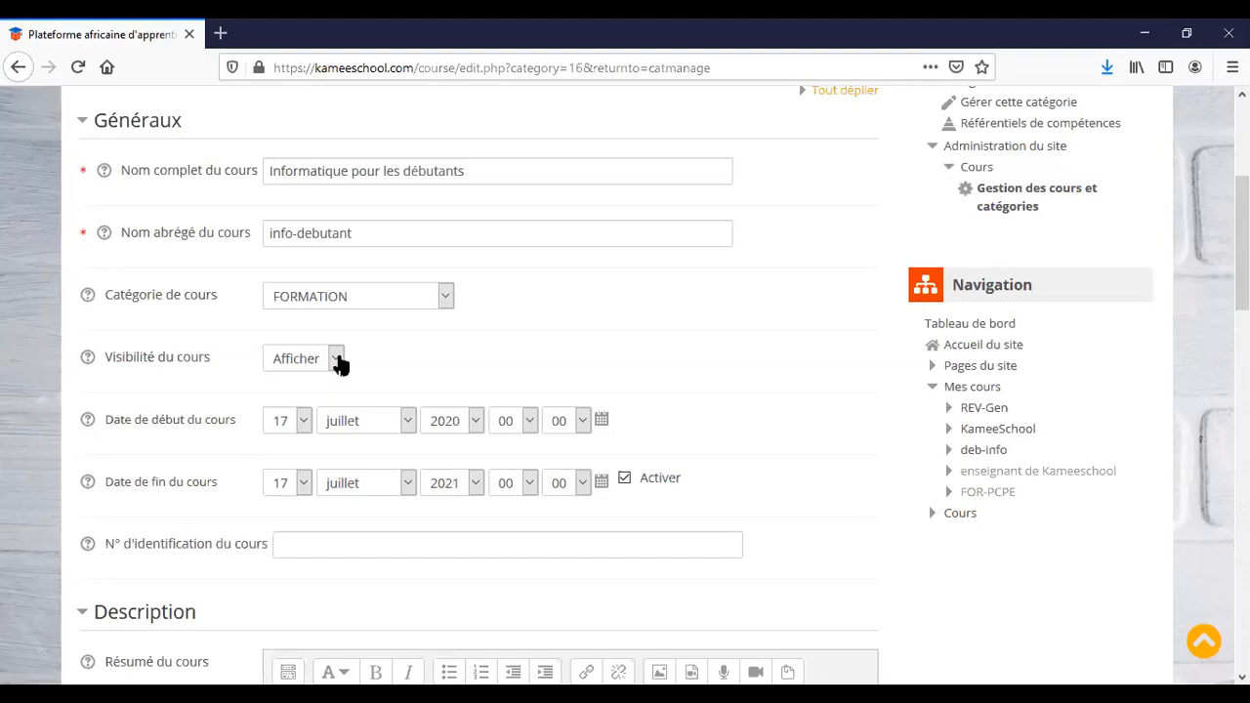
pyautogui.click(337, 360)
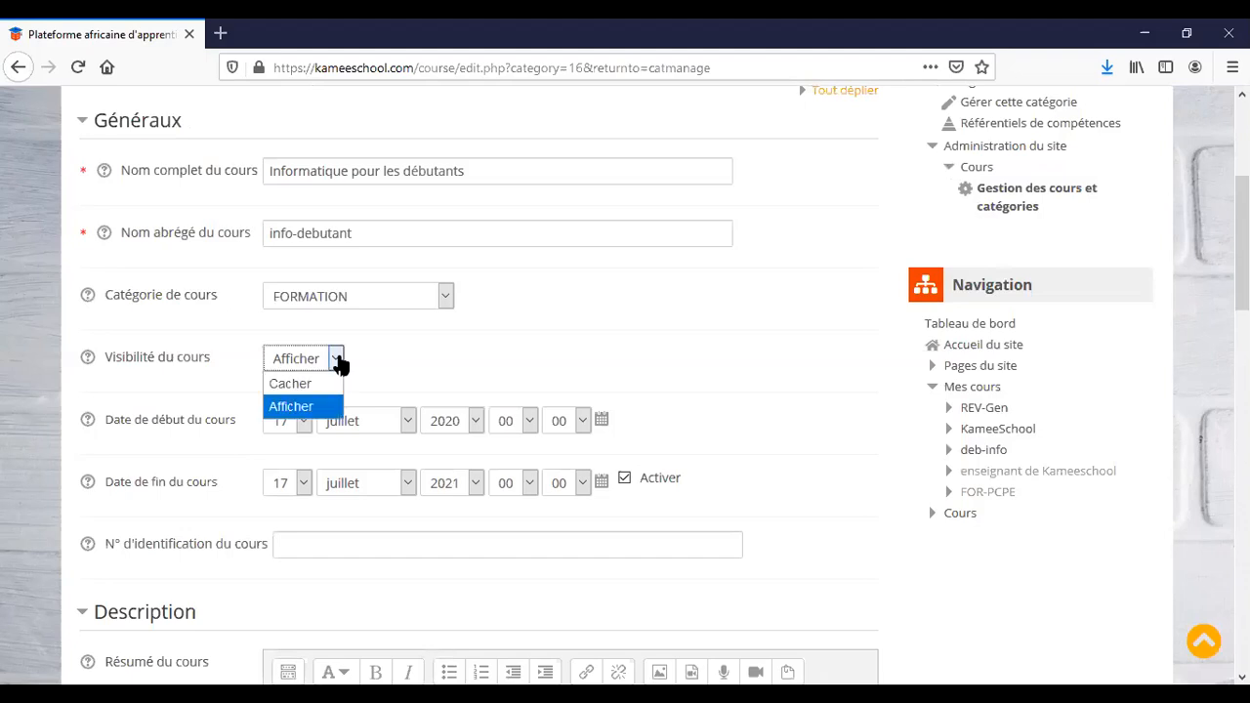
pyautogui.click(338, 362)
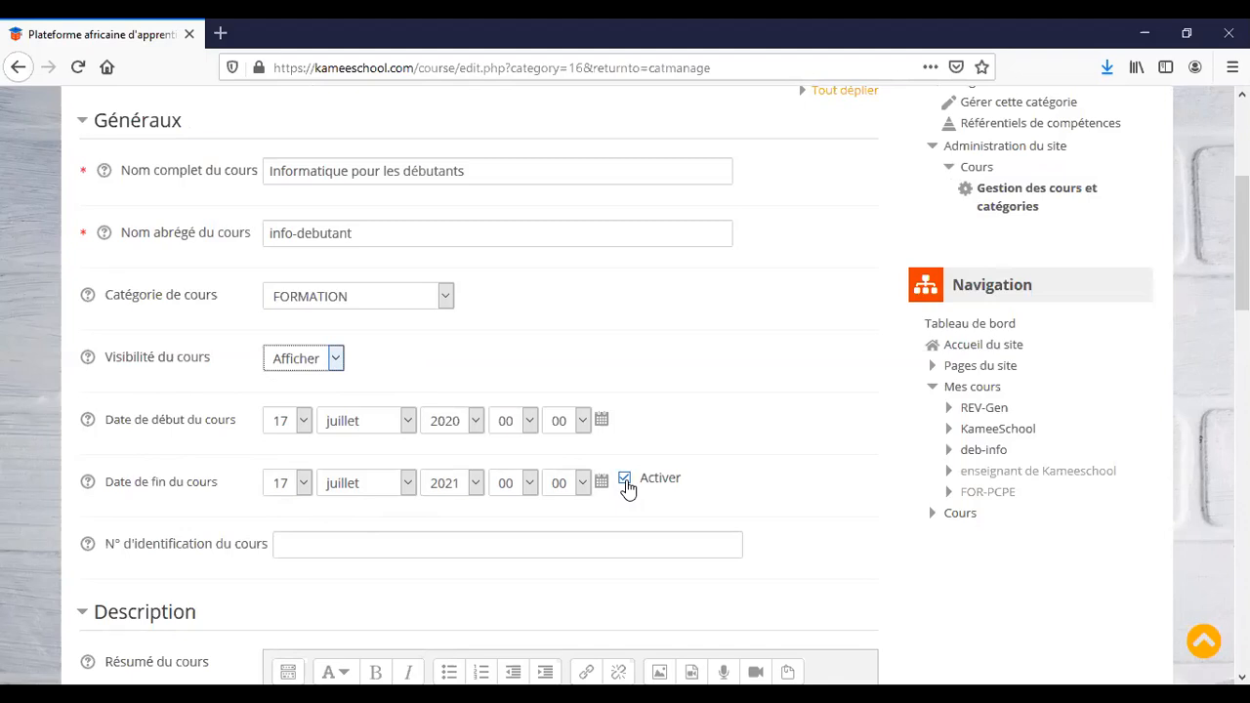
# Disable the course end date and set the course ID number to 15-004.
pyautogui.click(625, 479)
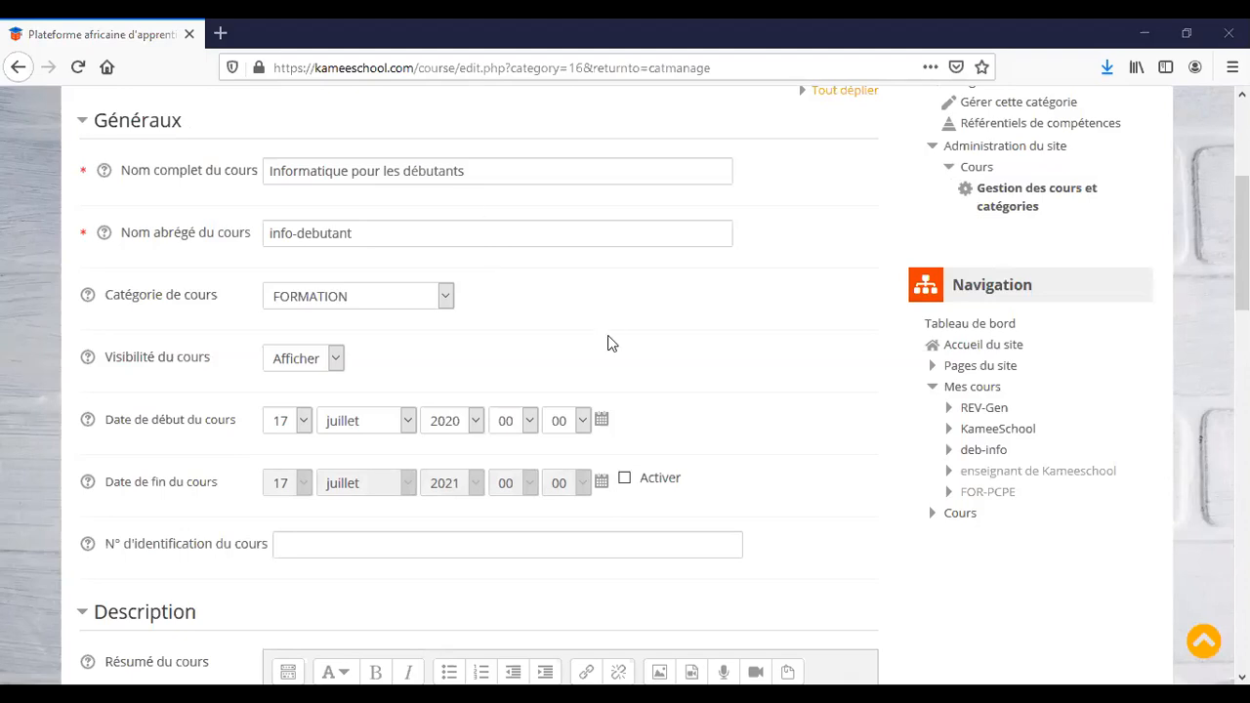
pyautogui.scroll(-2, 683, 390)
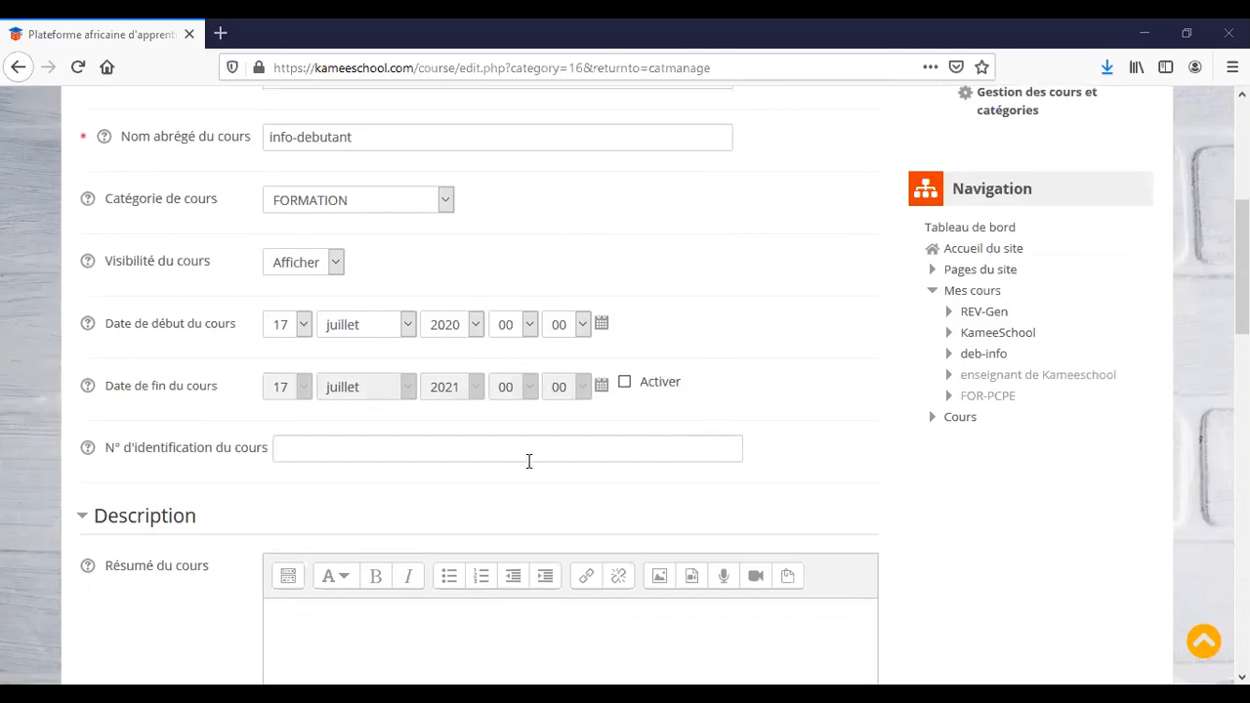
pyautogui.click(414, 451)
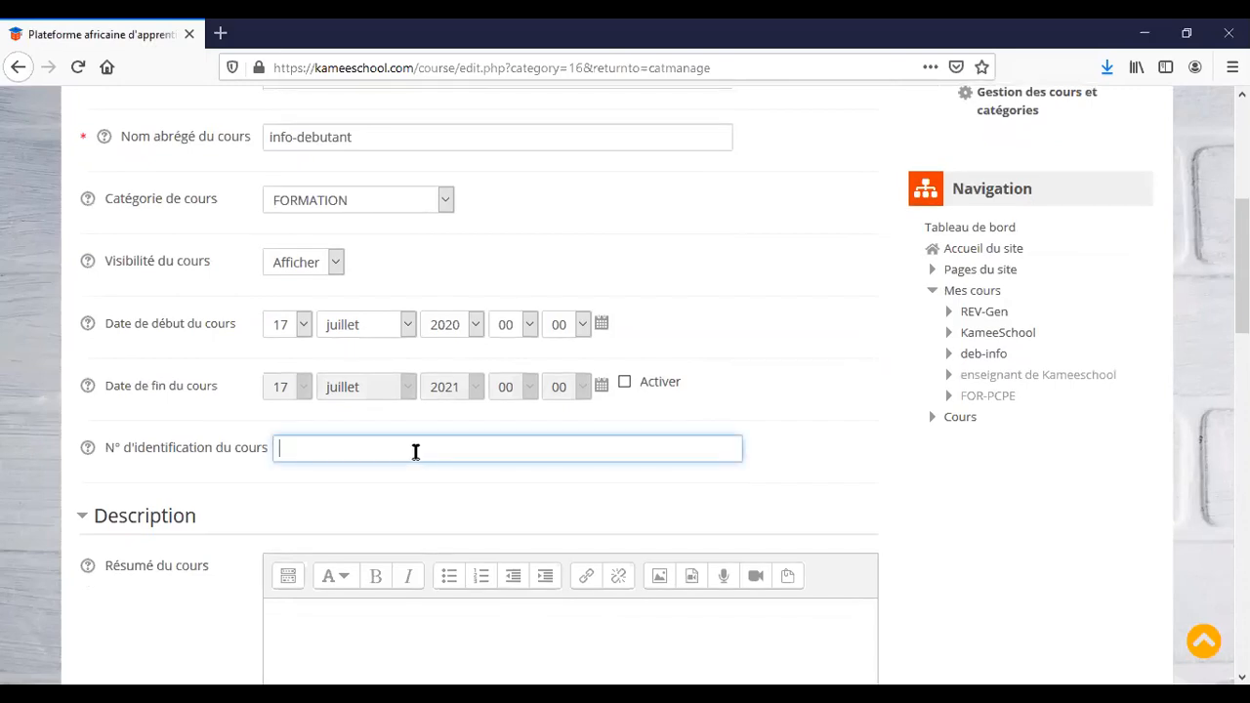
pyautogui.write('15-004')
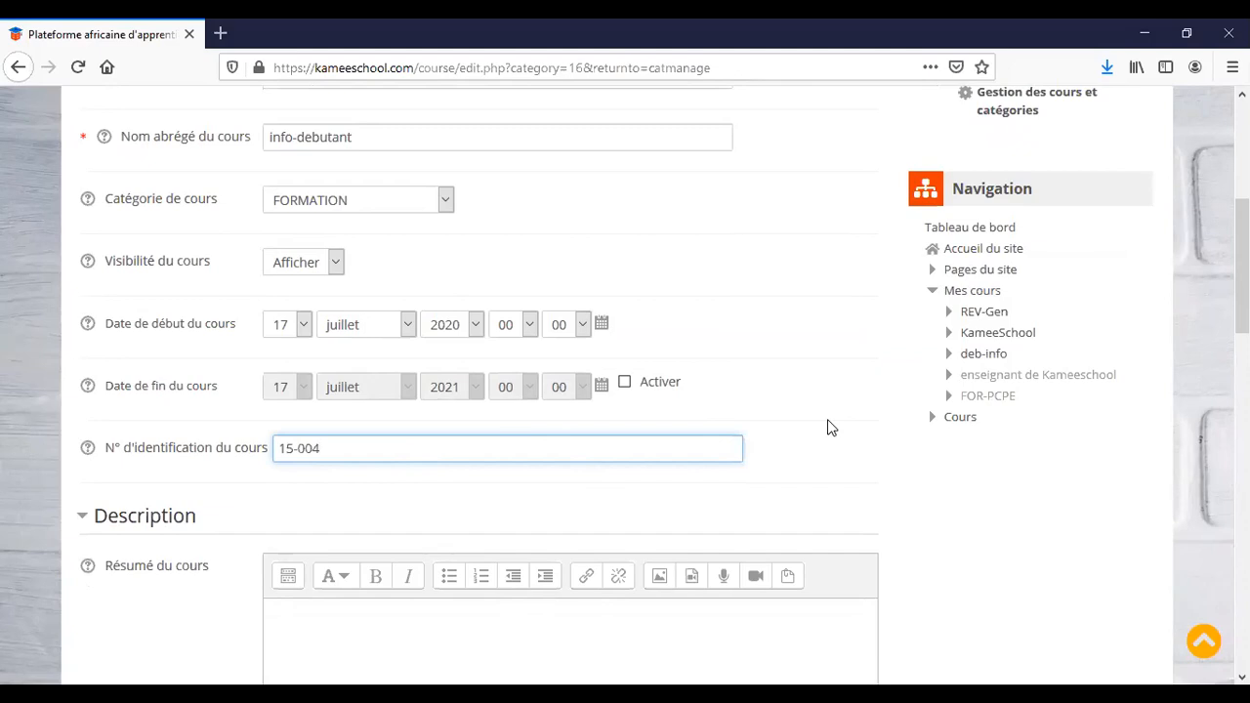
pyautogui.scroll(-3, 827, 427)
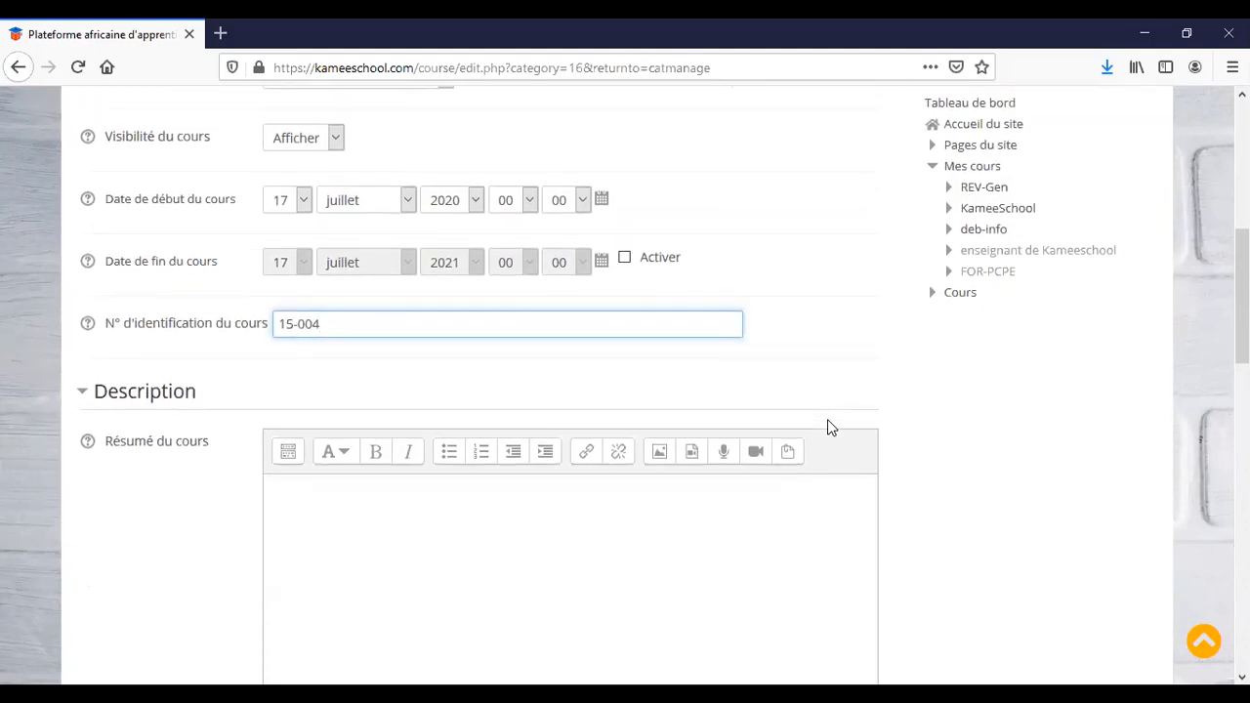
# Write 'Informatique pour debutant' in the Résumé du cours editor.
pyautogui.click(612, 441)
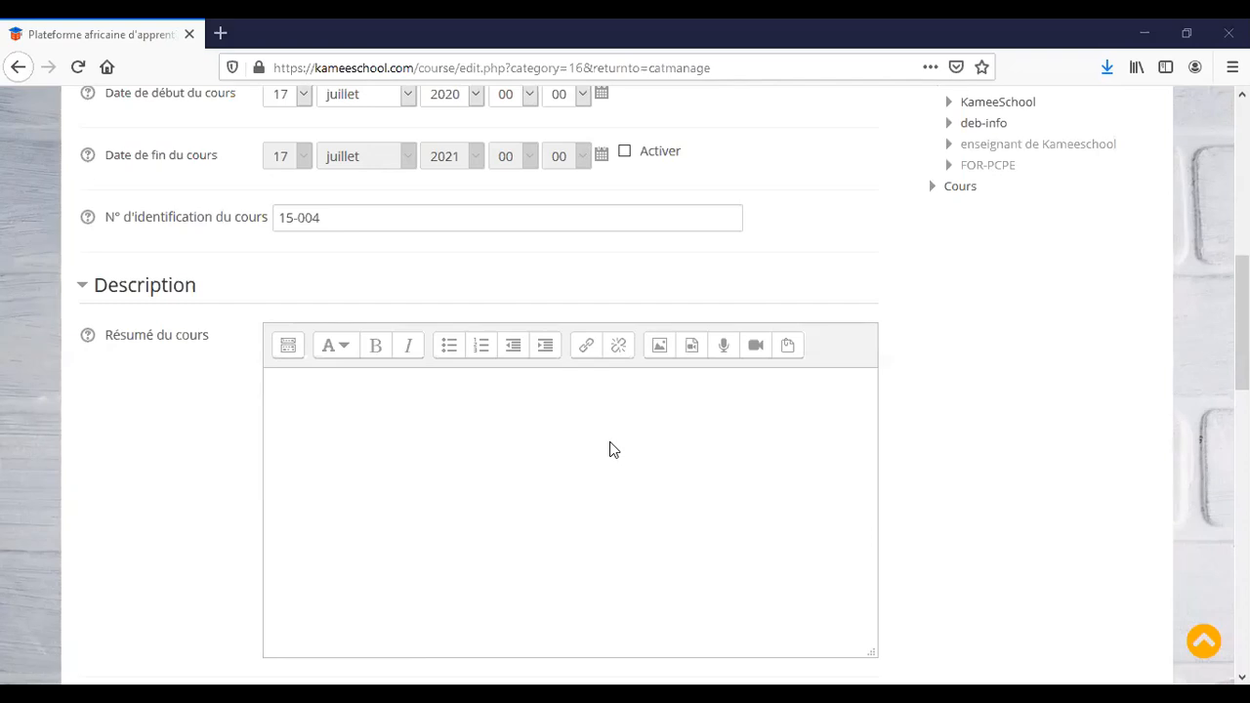
pyautogui.click(419, 456)
pyautogui.write('I')
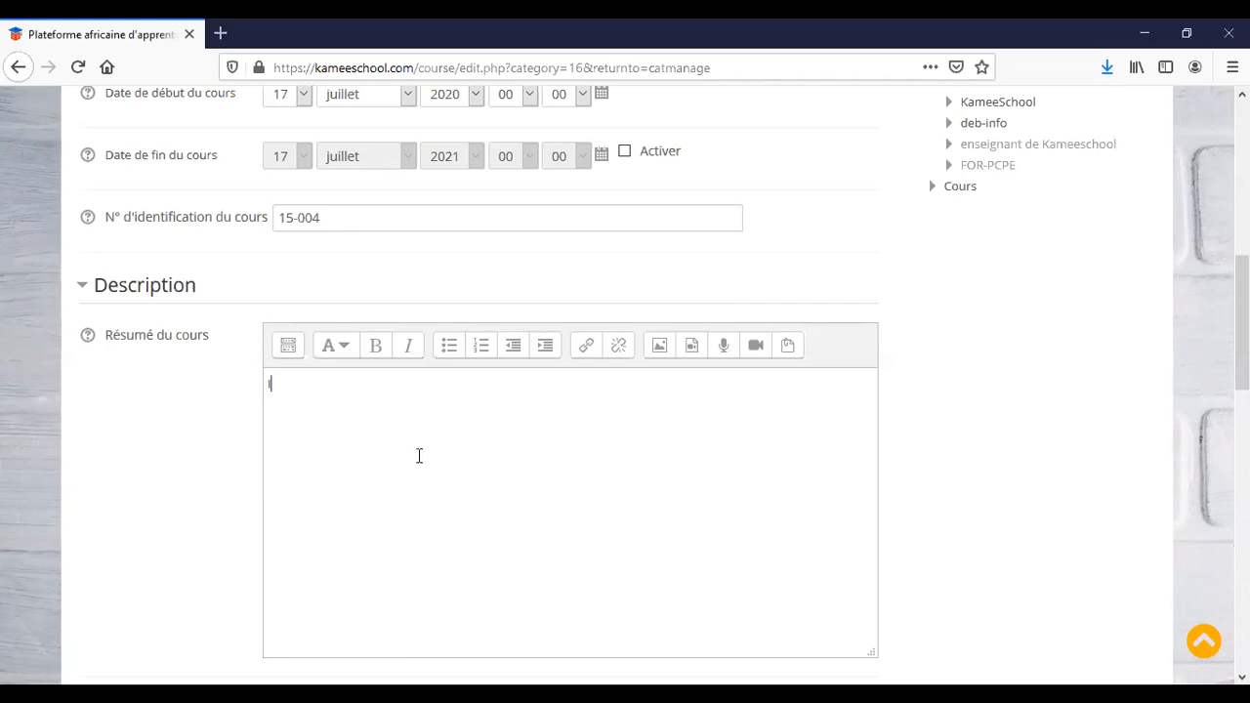
pyautogui.write('nformatique pour ')
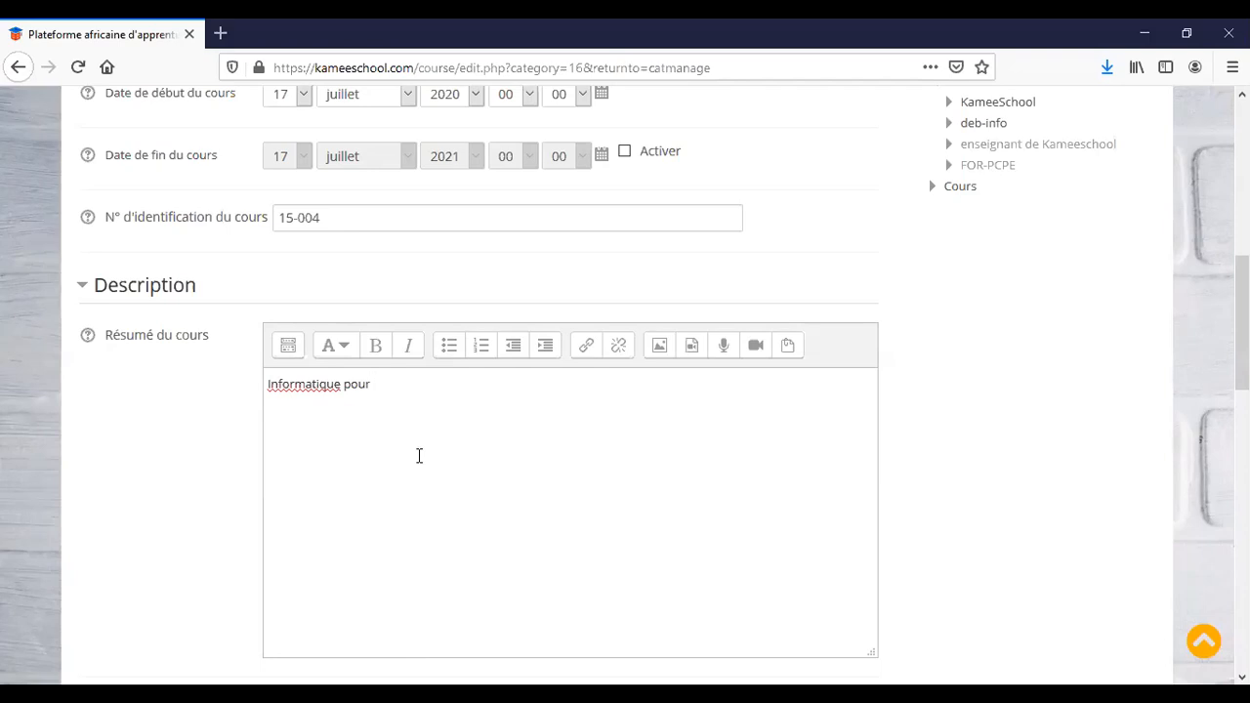
pyautogui.write('debutant')
pyautogui.scroll(-5, 554, 454)
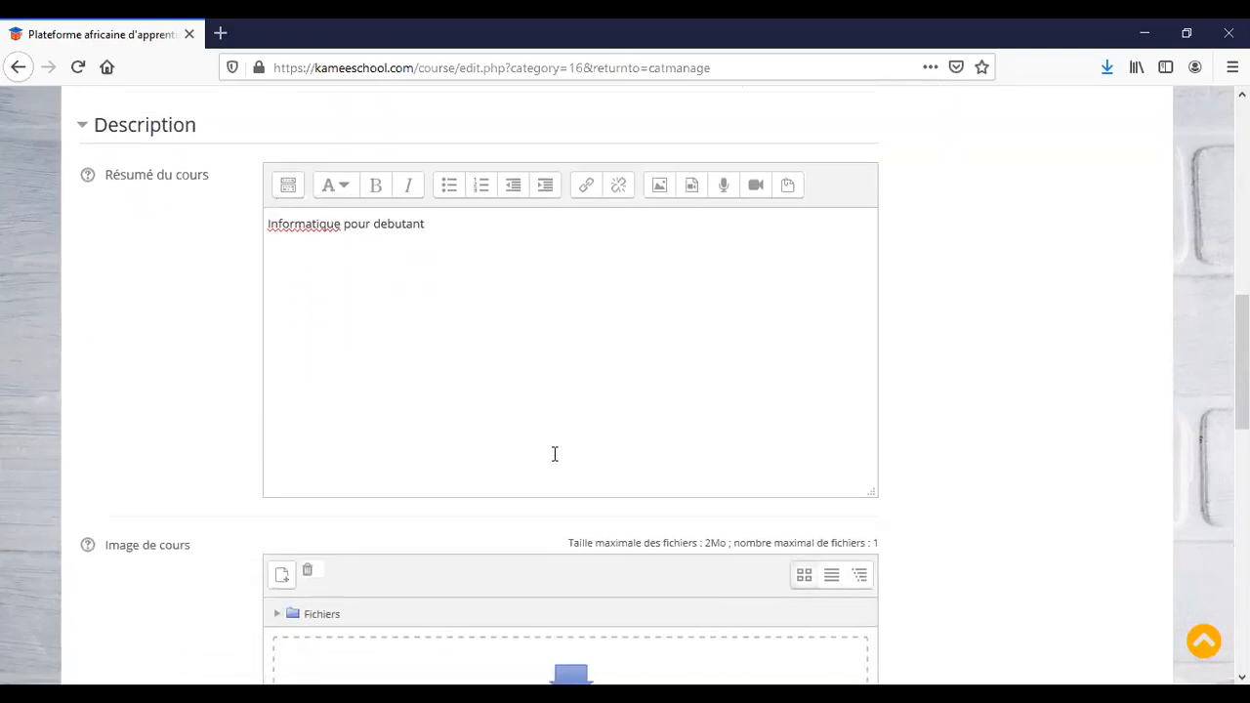
# Read the Image de cours help, then open its file picker on Déposer un fichier.
pyautogui.click(521, 271)
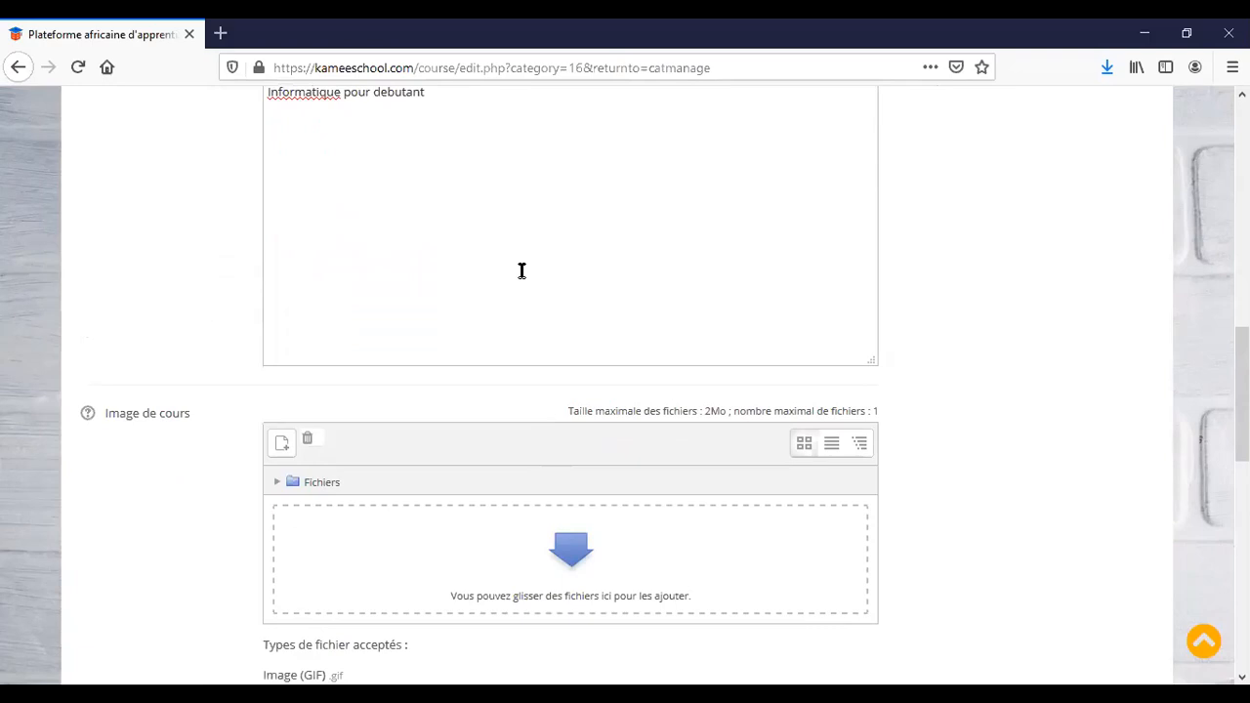
pyautogui.scroll(-5, 521, 272)
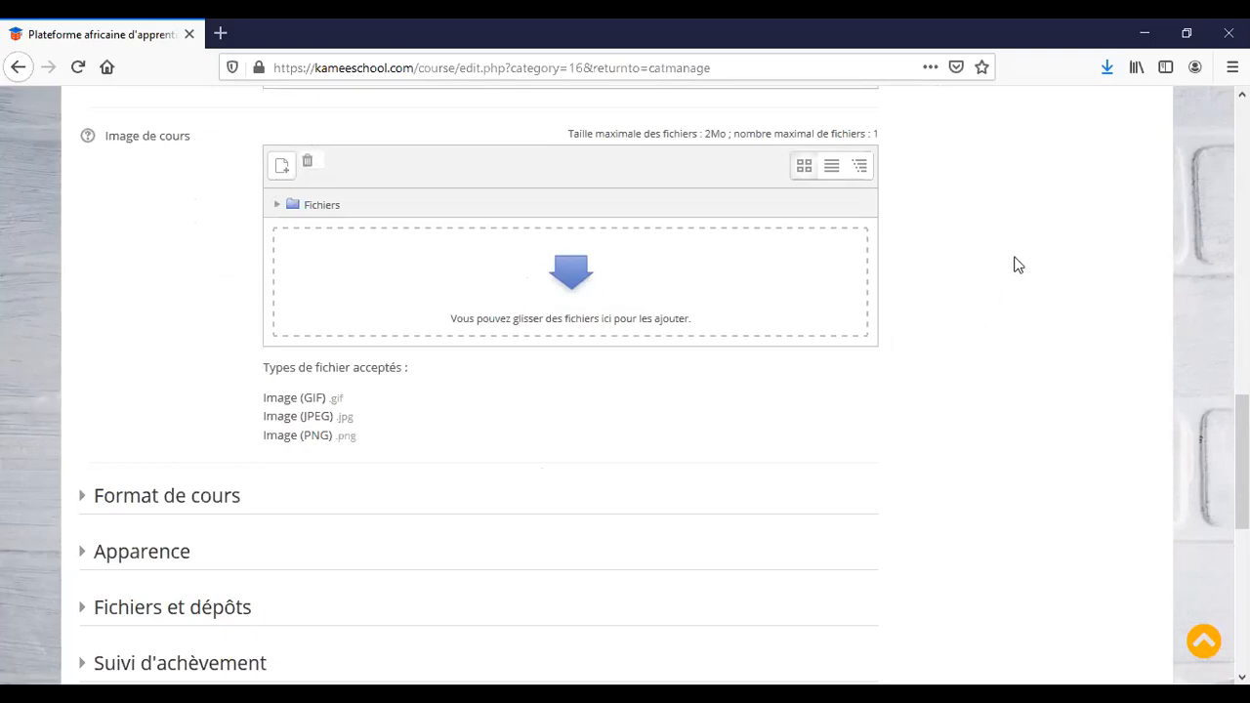
pyautogui.scroll(4, 1016, 265)
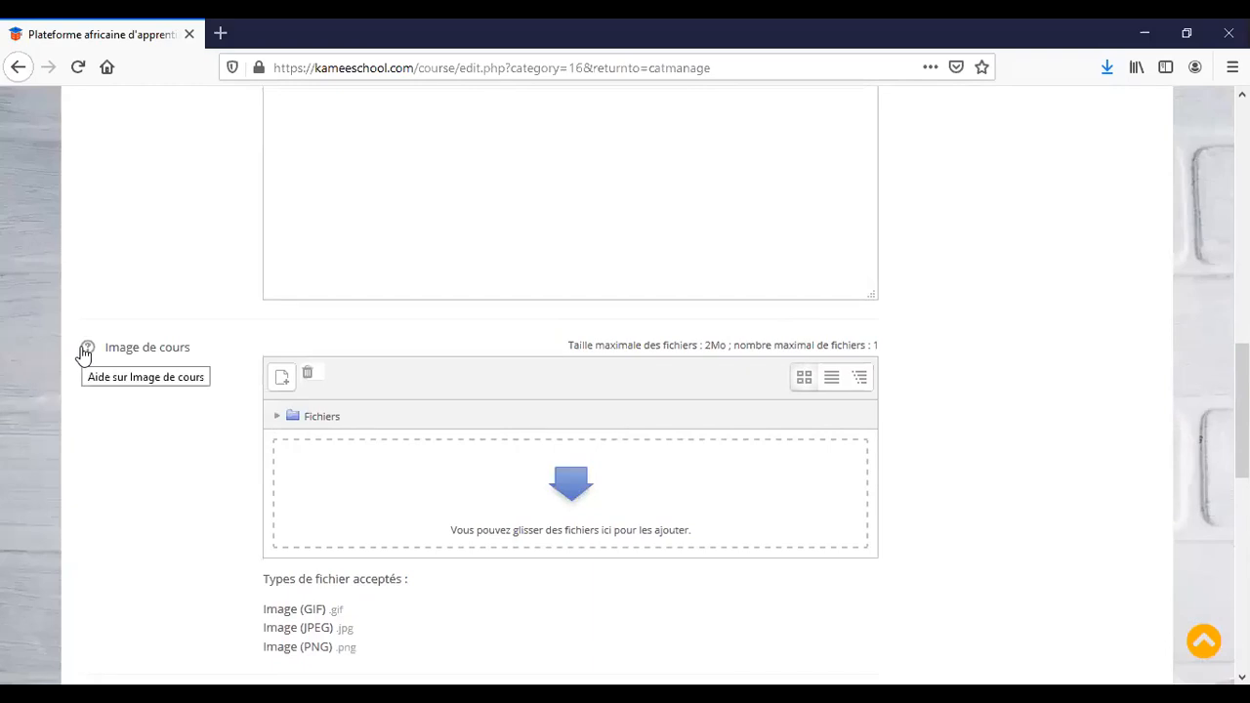
pyautogui.scroll(8, 83, 357)
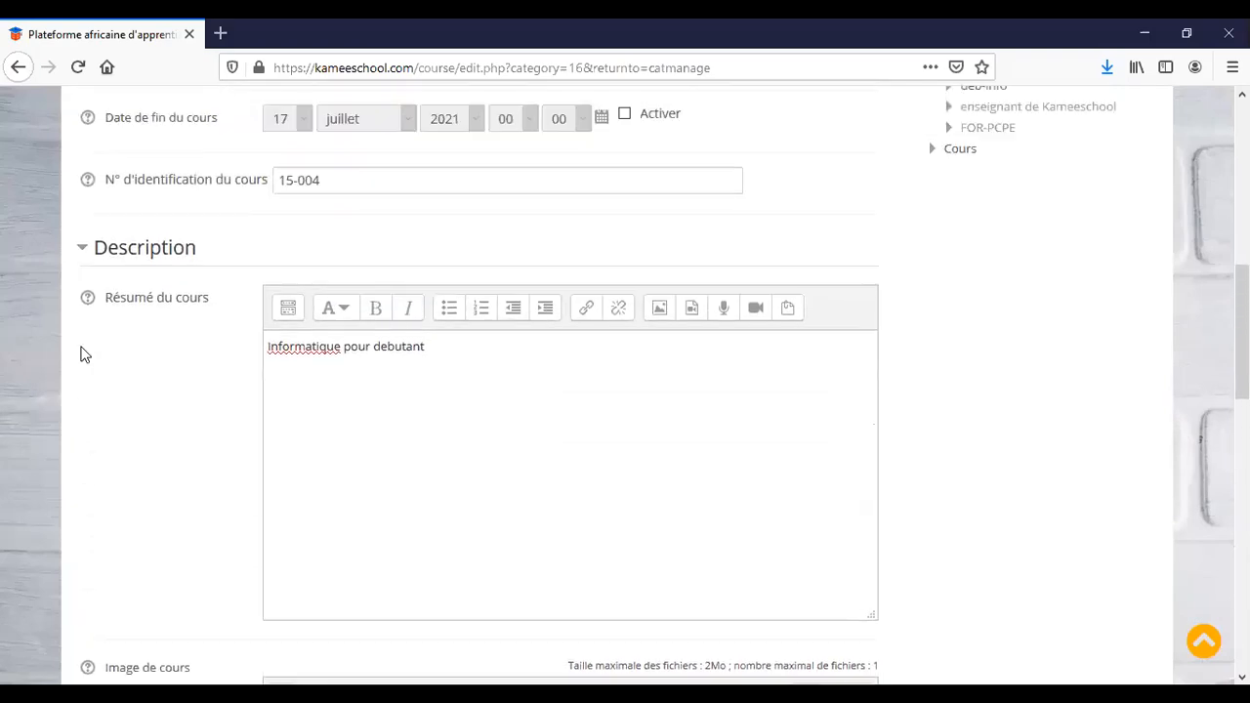
pyautogui.scroll(-6, 83, 357)
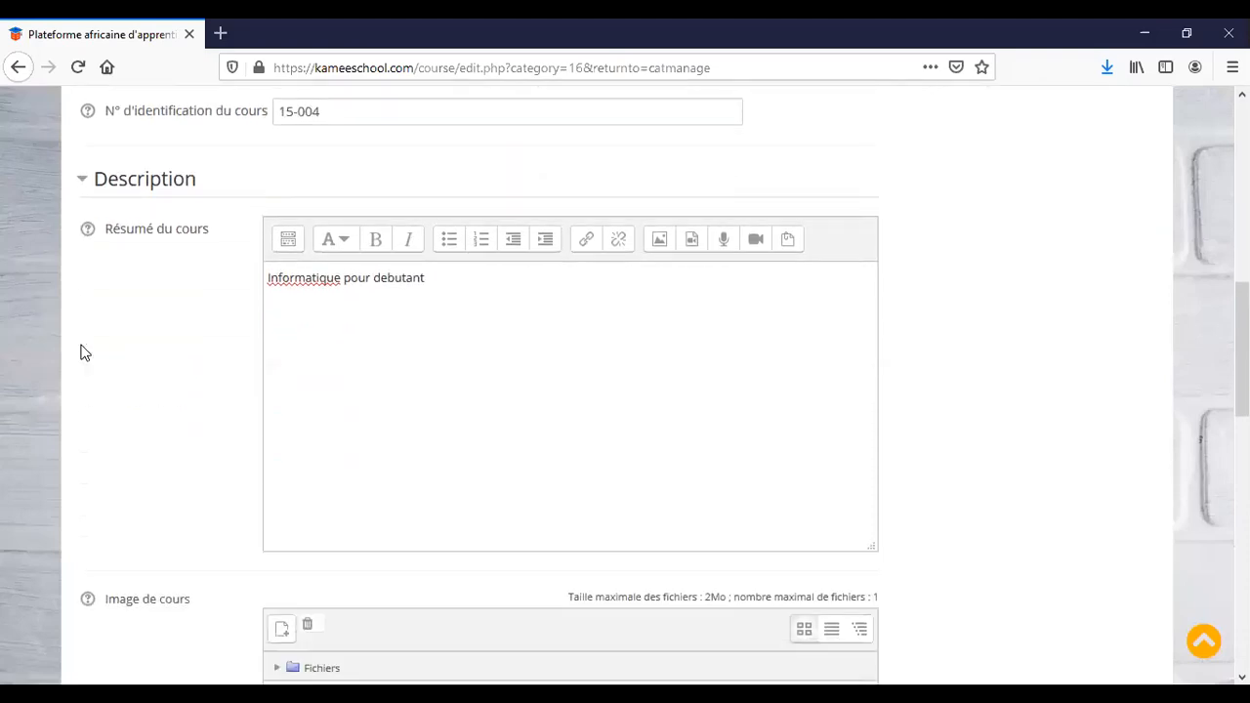
pyautogui.scroll(-6, 101, 577)
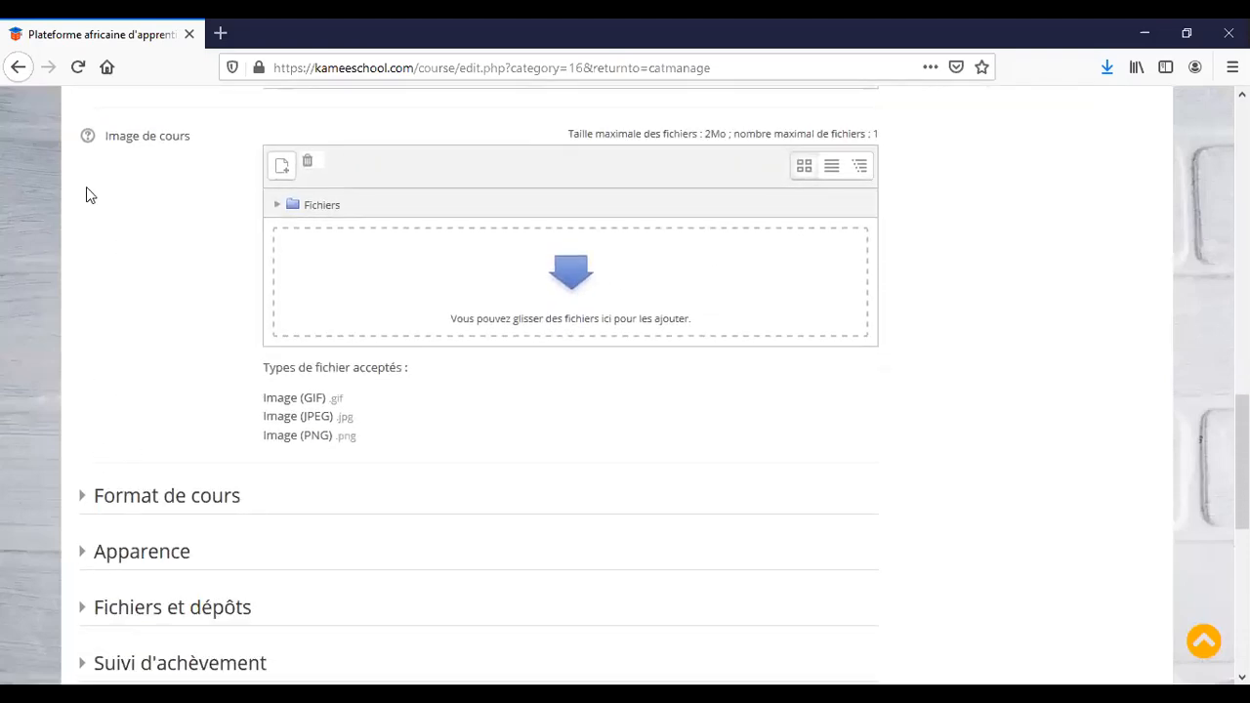
pyautogui.click(88, 139)
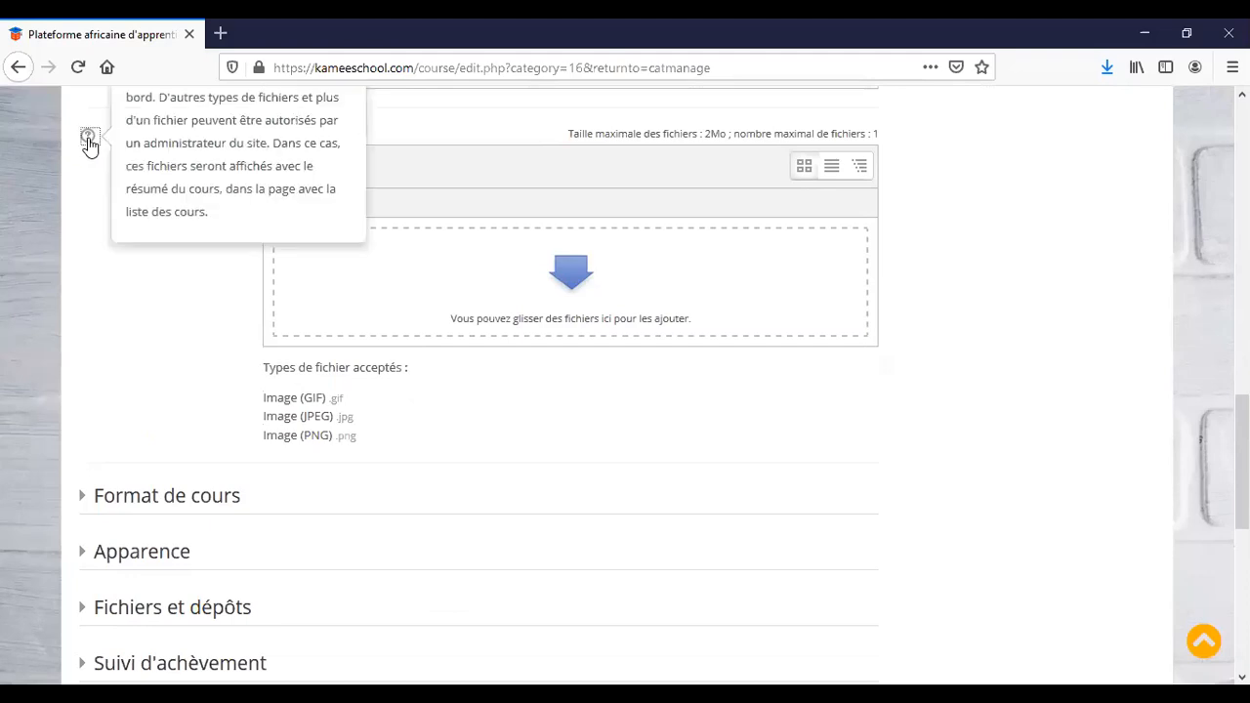
pyautogui.scroll(2, 174, 335)
pyautogui.scroll(2, 174, 335)
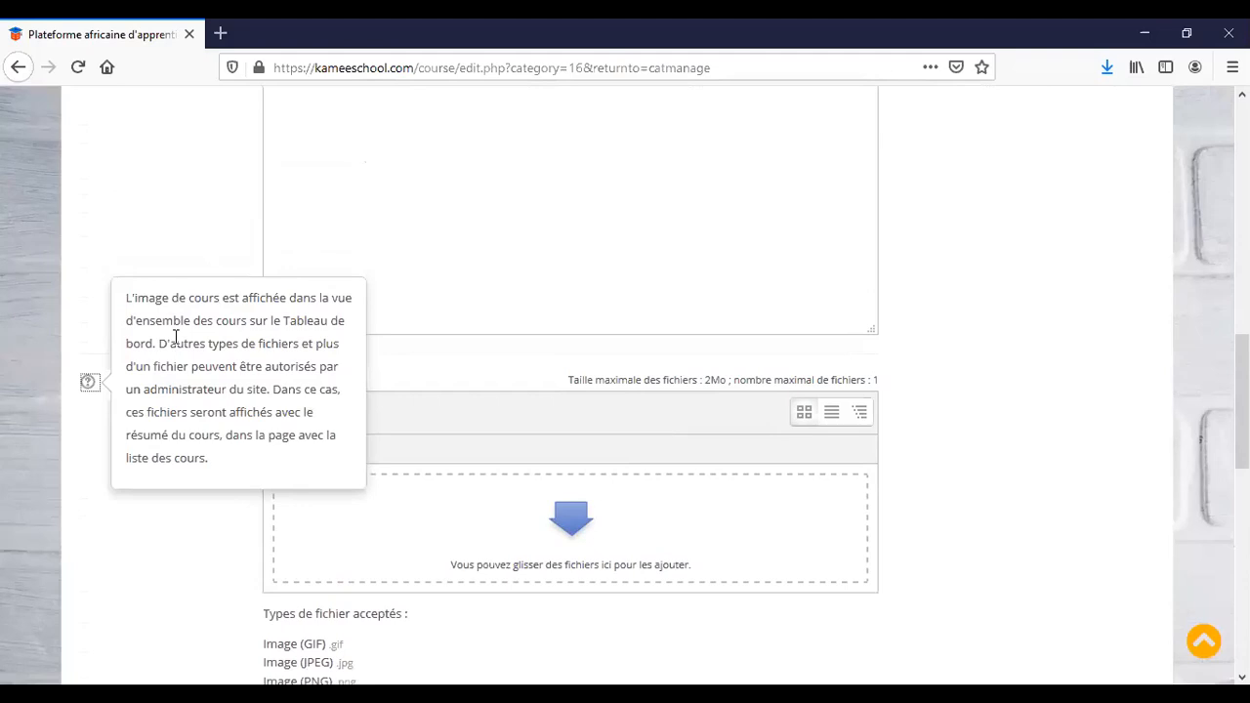
pyautogui.scroll(1, 661, 318)
pyautogui.click(1029, 259)
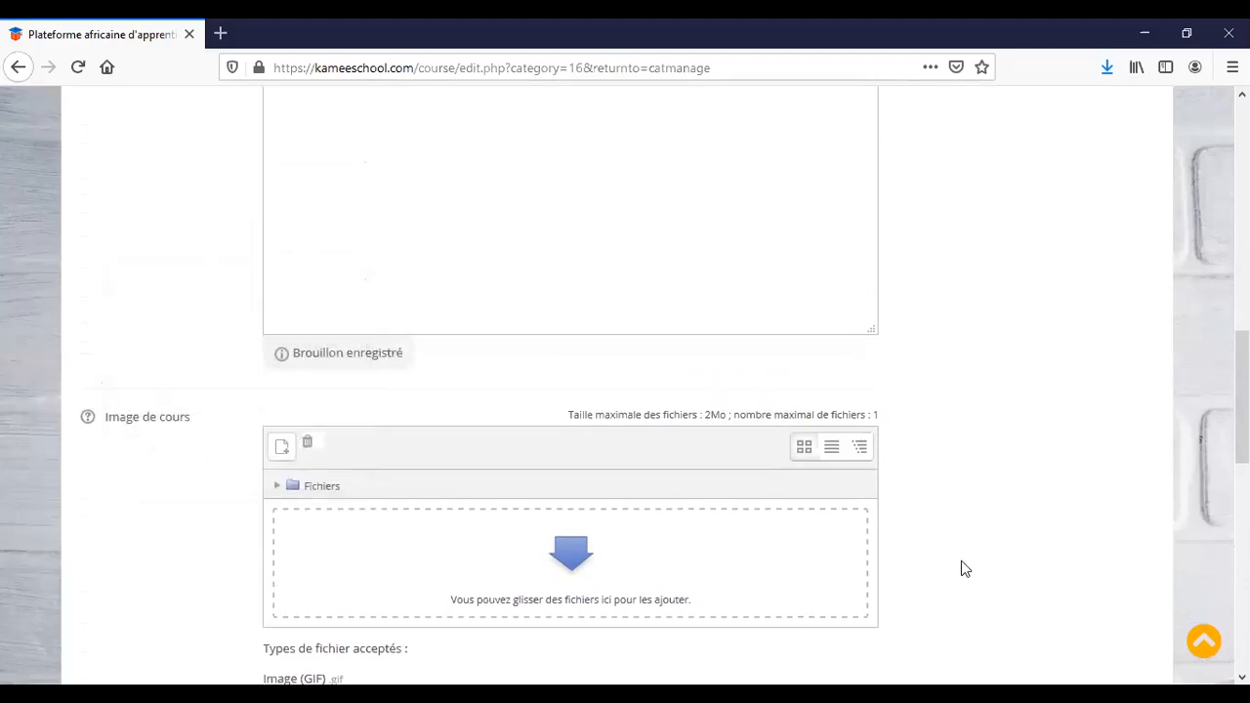
pyautogui.click(573, 564)
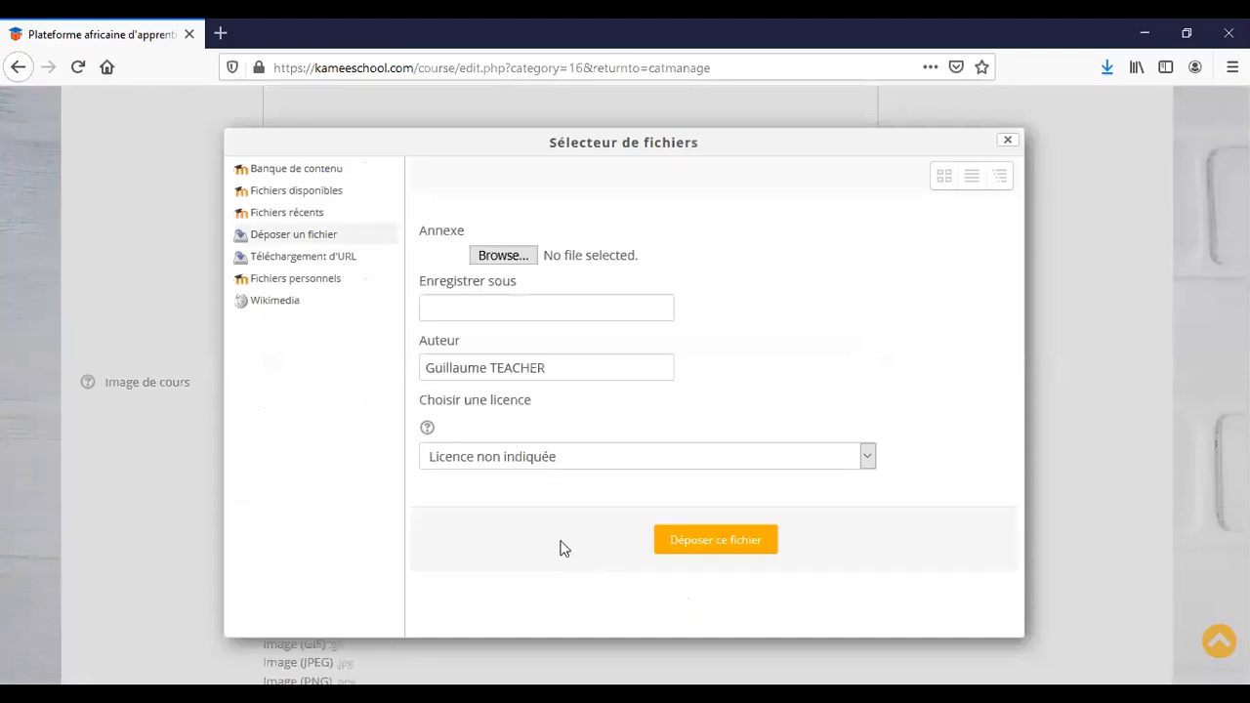
# Upload informatique.png from the Nouveau dossier\formation folder on drive F: as the course image.
pyautogui.click(503, 258)
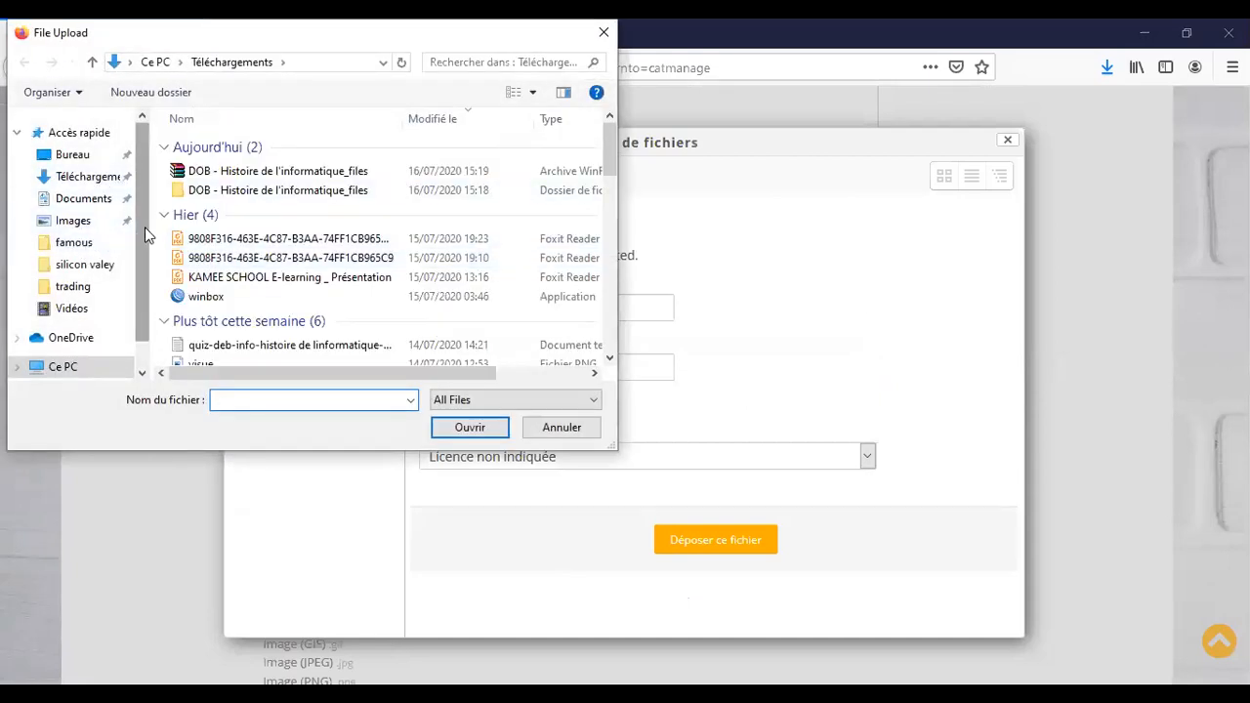
pyautogui.scroll(-1, 144, 226)
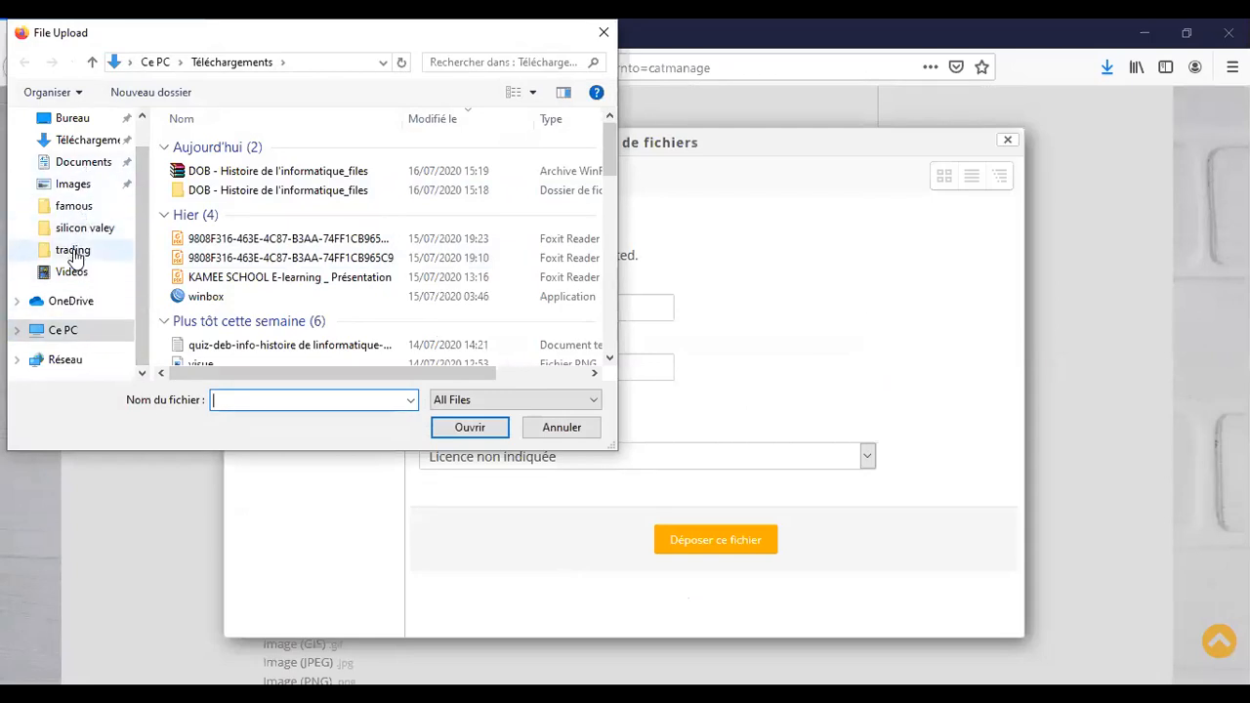
pyautogui.click(90, 331)
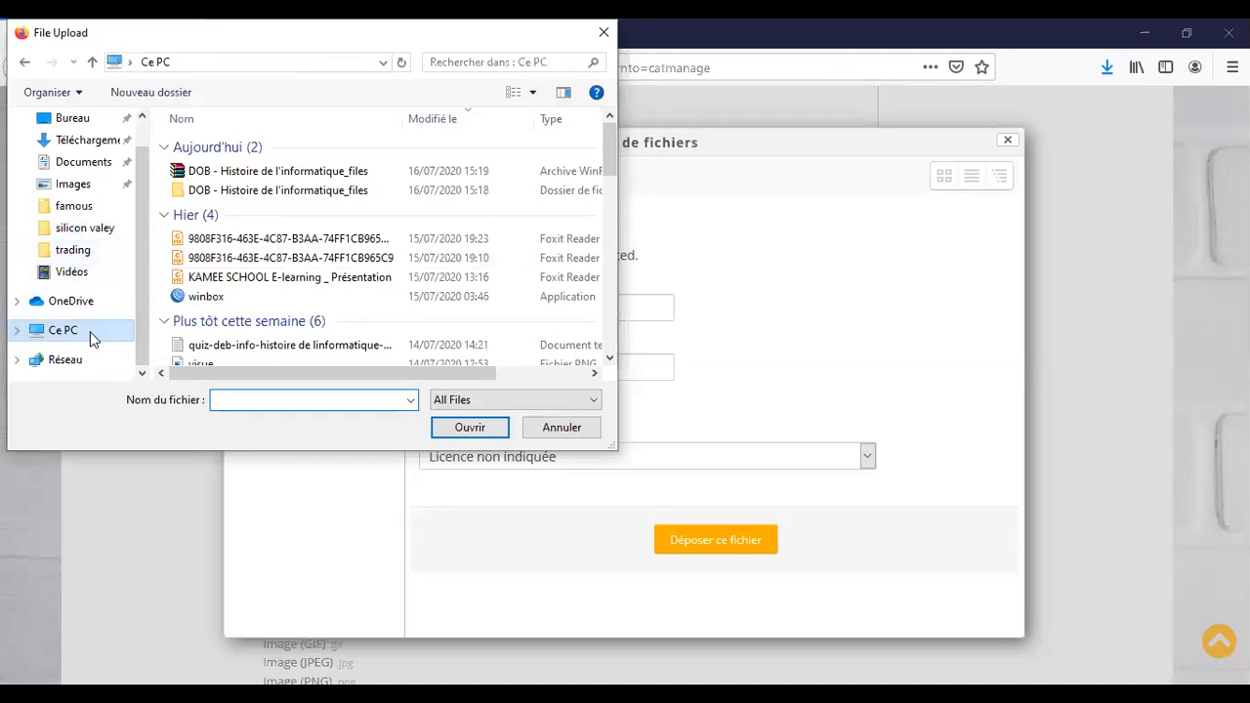
pyautogui.scroll(-3, 322, 286)
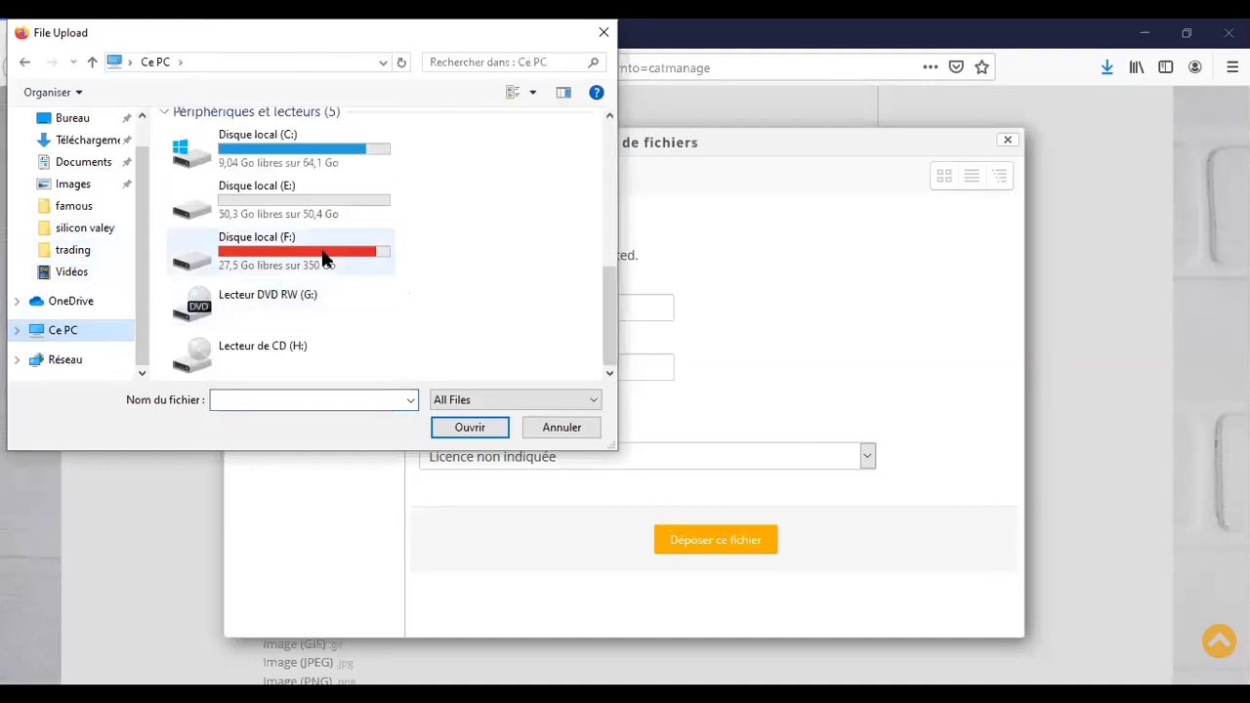
pyautogui.doubleClick(321, 257)
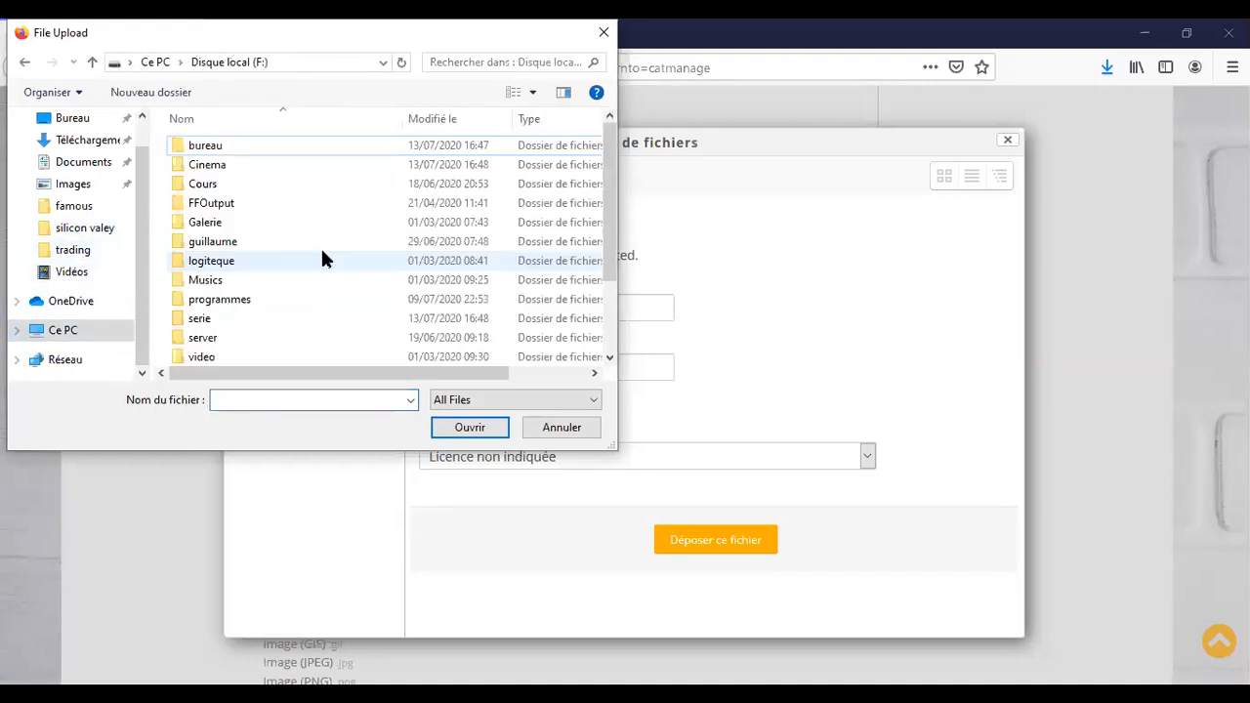
pyautogui.doubleClick(239, 241)
pyautogui.scroll(-5, 238, 241)
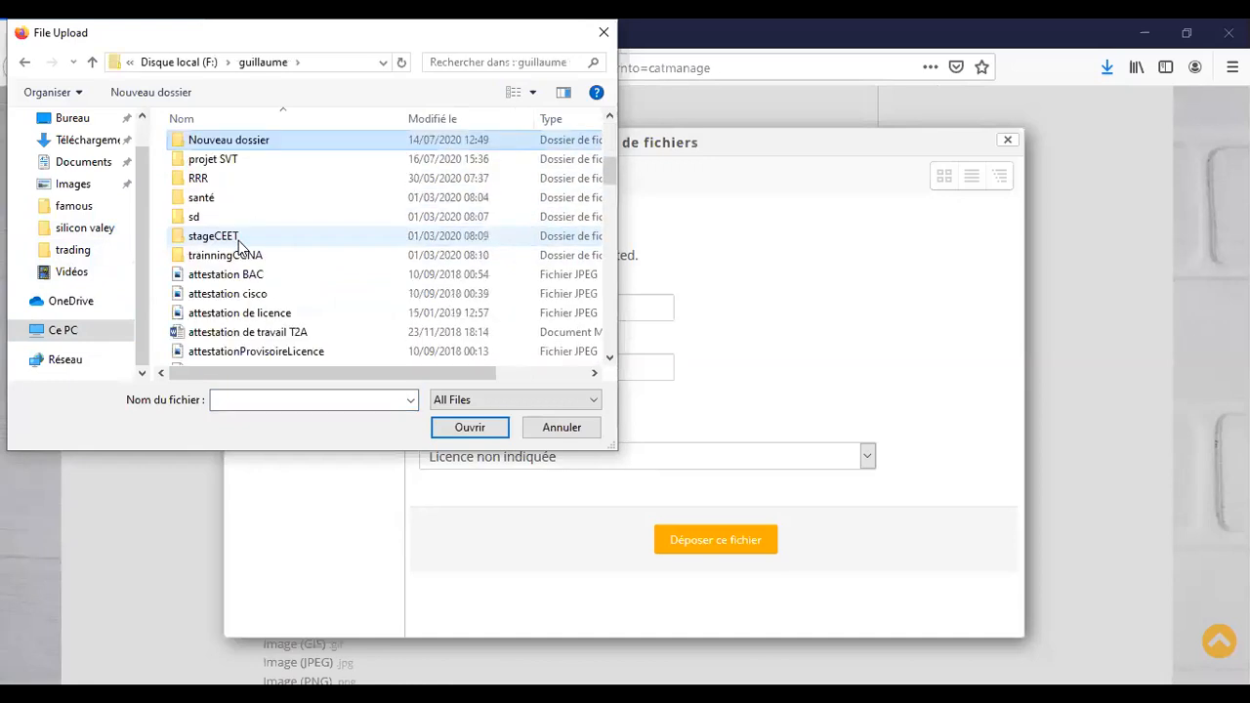
pyautogui.press('Return')
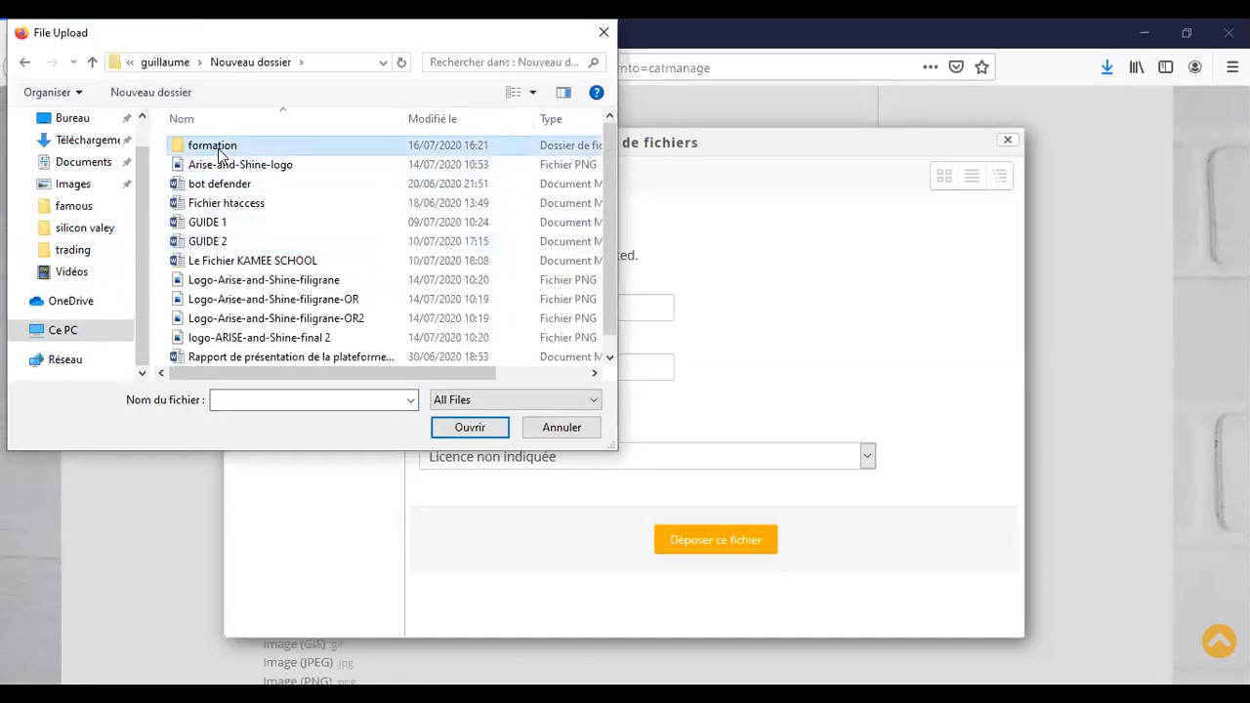
pyautogui.doubleClick(221, 154)
pyautogui.click(200, 209)
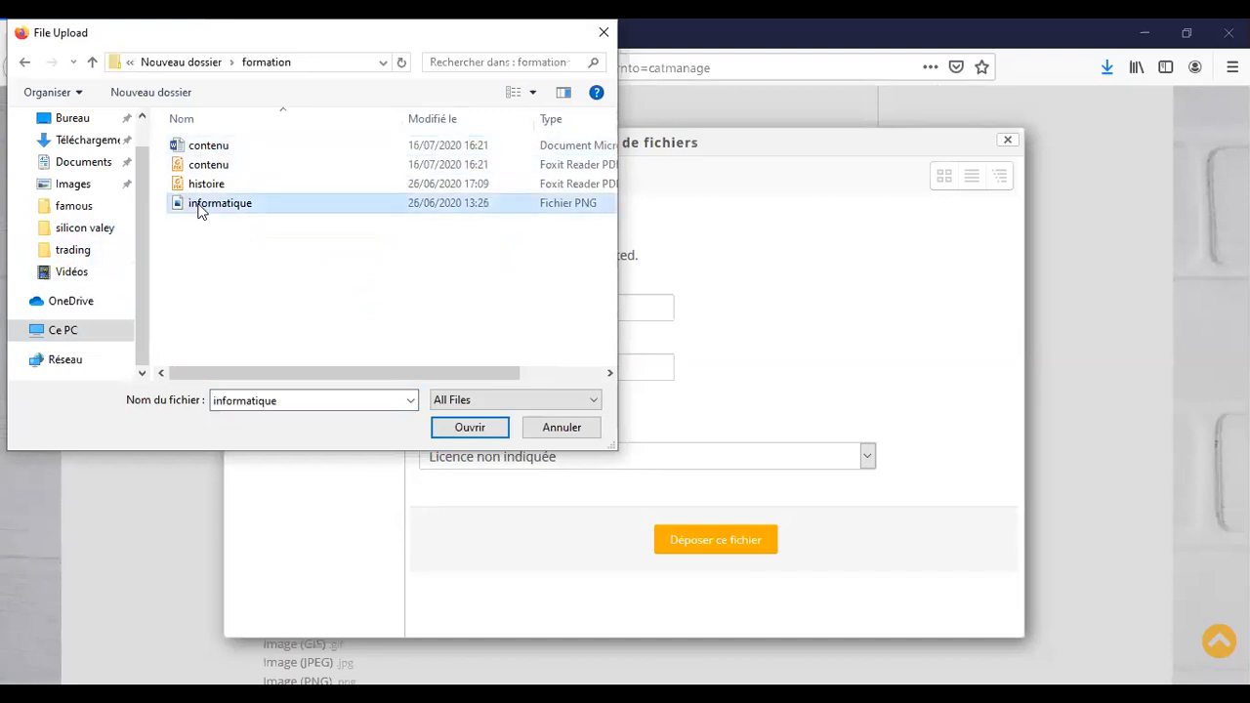
pyautogui.doubleClick(201, 209)
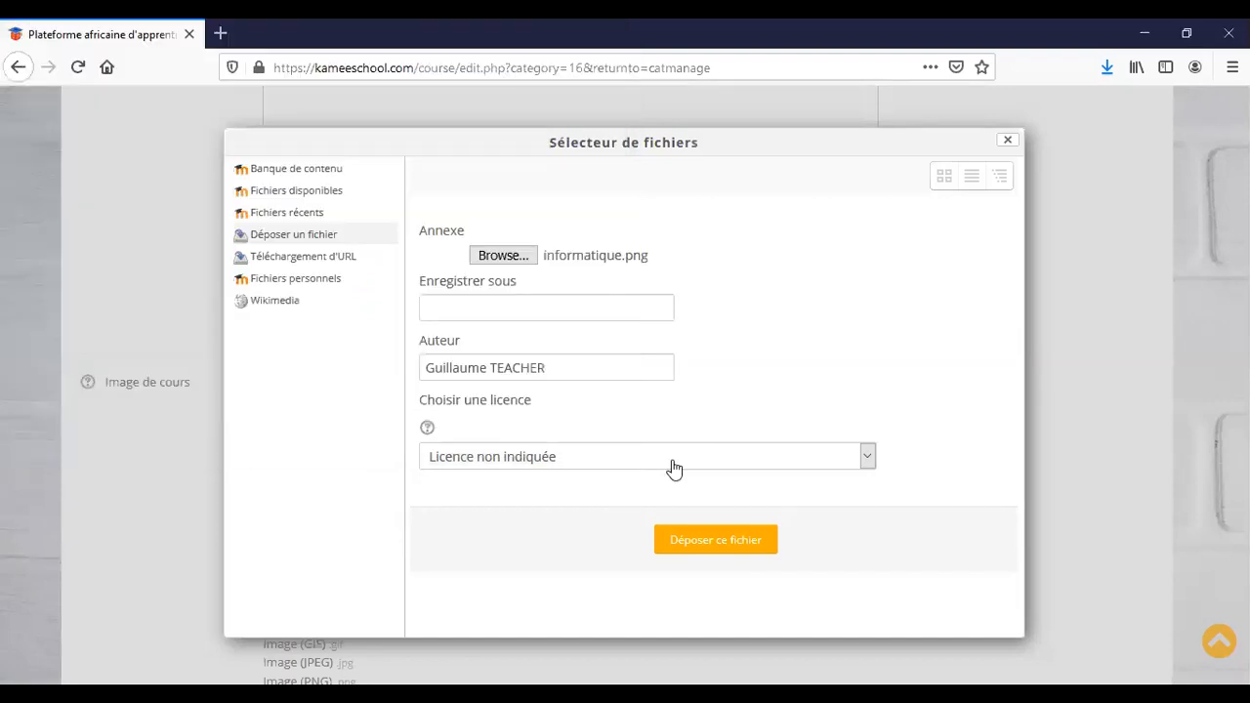
# Upload informatique.png so its thumbnail appears in the Image de cours field.
pyautogui.click(733, 545)
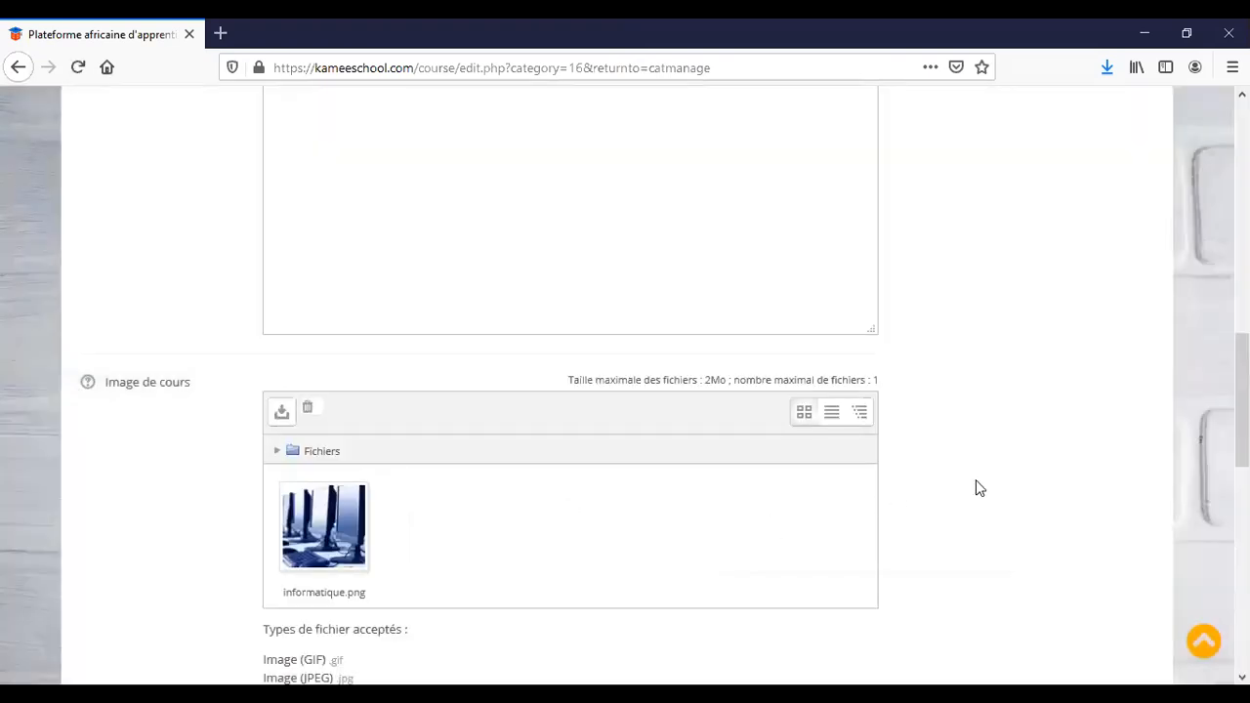
pyautogui.scroll(-5, 979, 487)
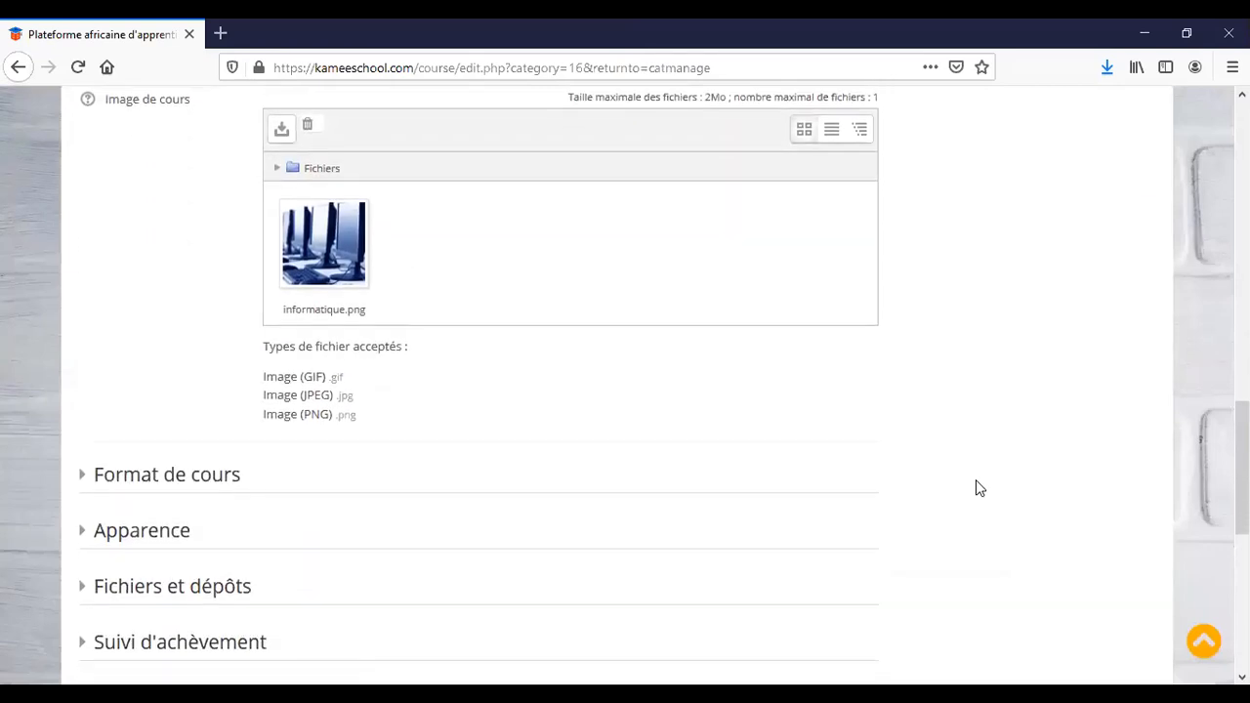
pyautogui.scroll(-3, 975, 479)
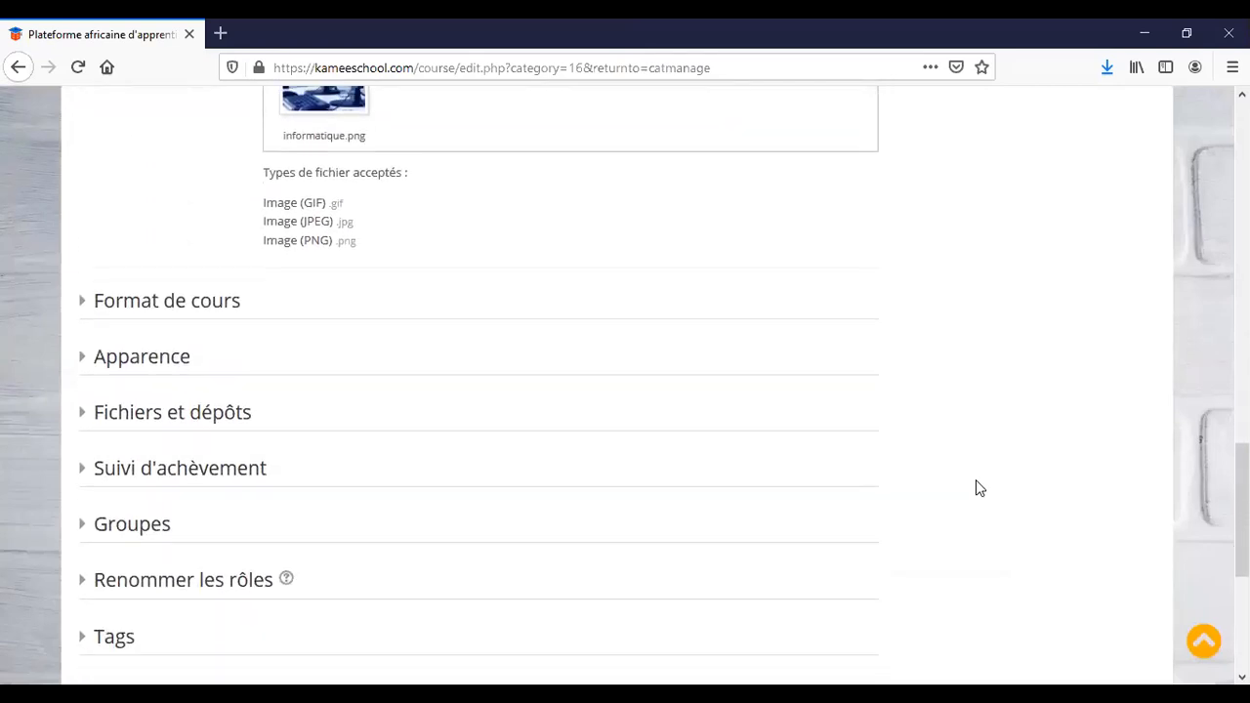
# In Format de cours, keep Thématique with 4 sections and set 'Afficher une section par page'.
pyautogui.click(85, 303)
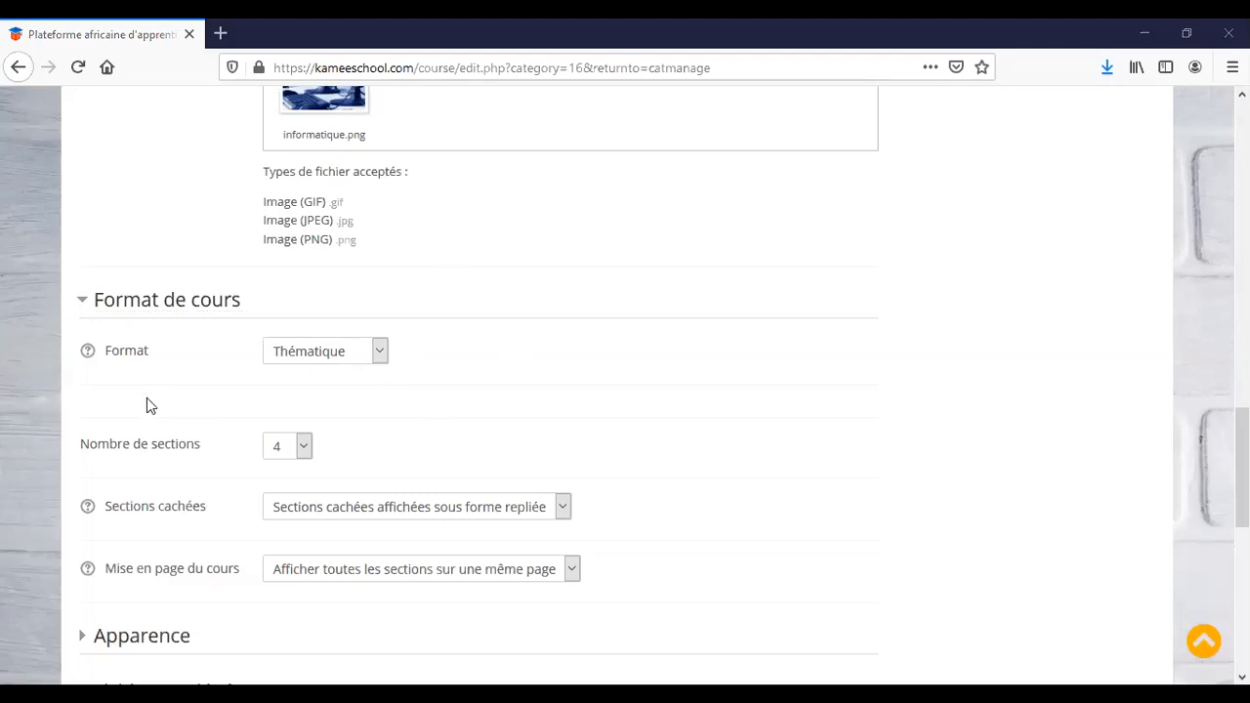
pyautogui.click(89, 354)
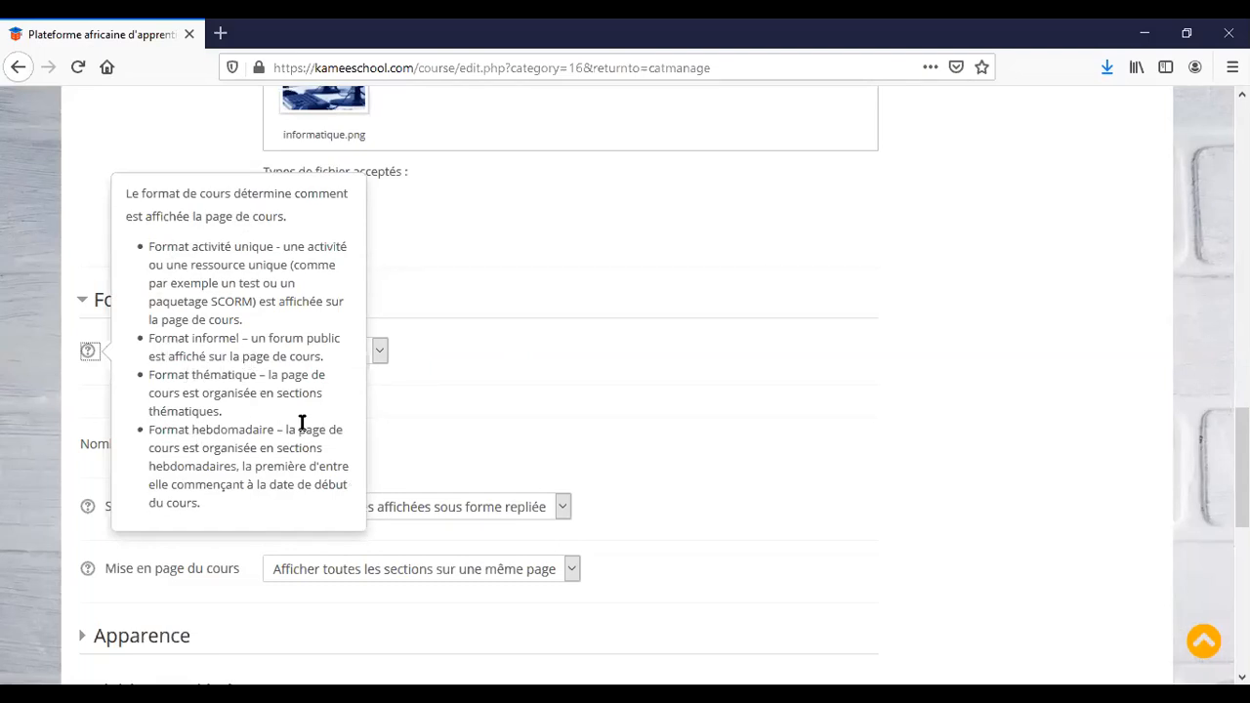
pyautogui.click(519, 431)
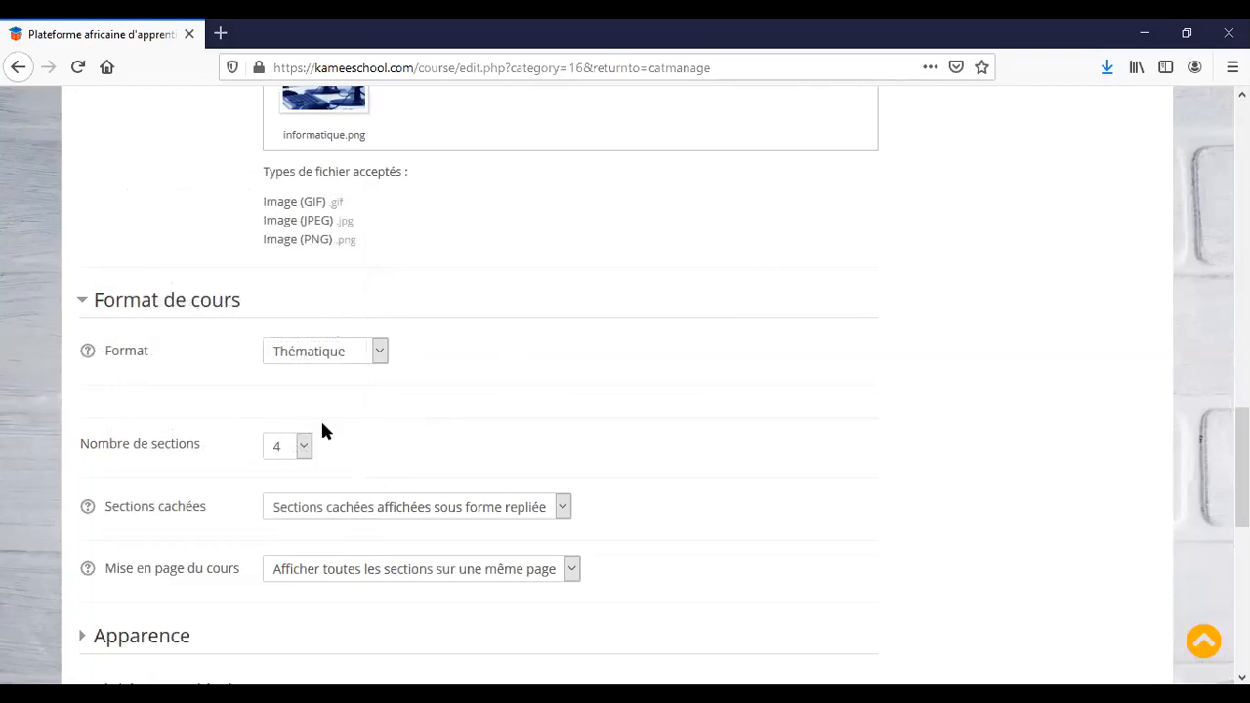
pyautogui.click(304, 447)
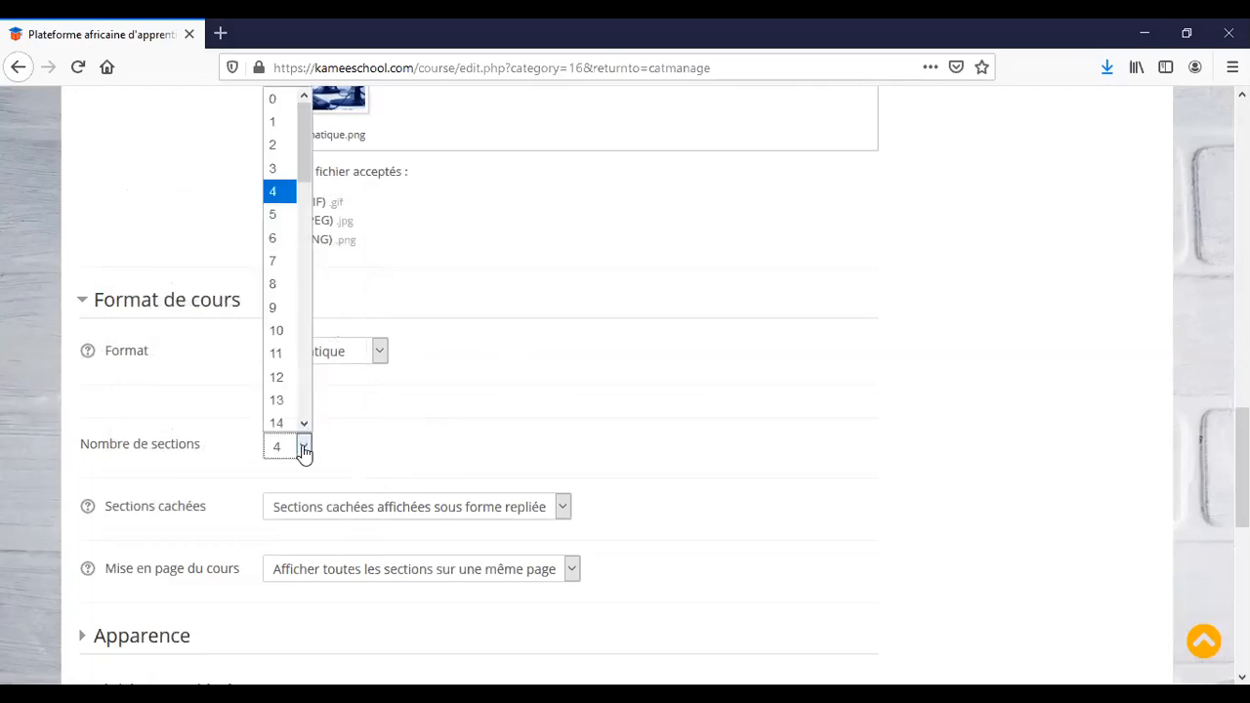
pyautogui.click(380, 442)
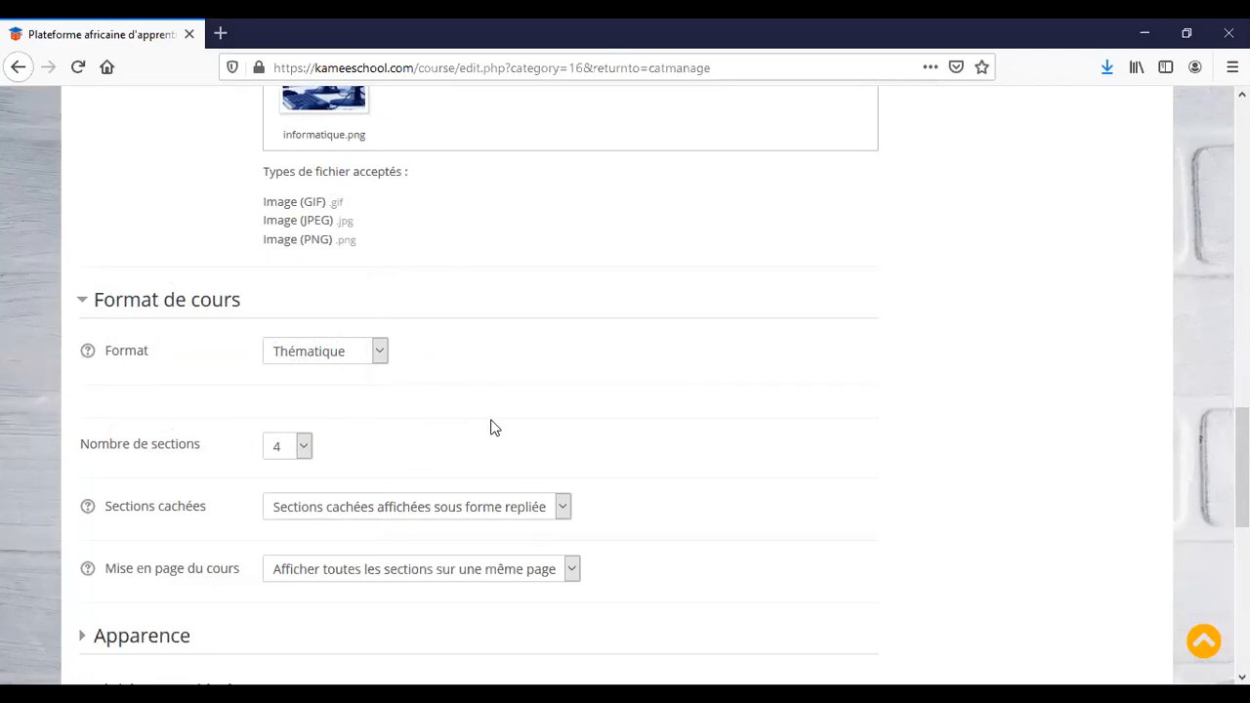
pyautogui.scroll(-2, 505, 426)
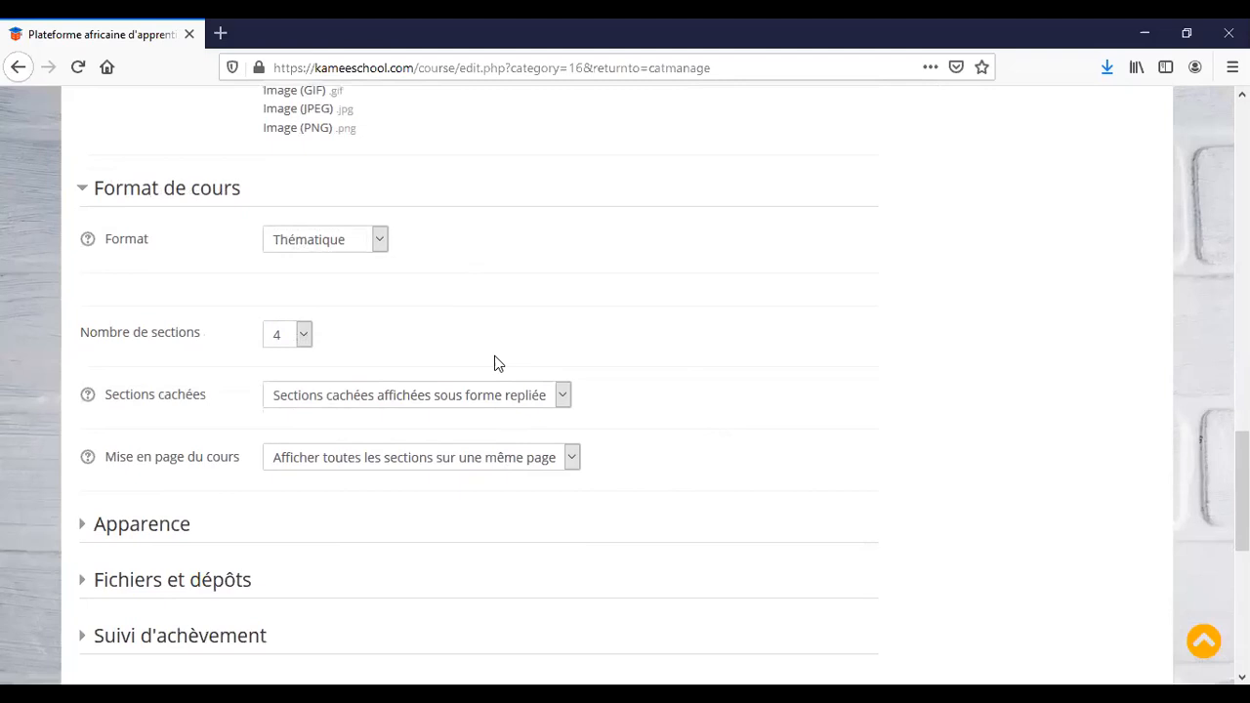
pyautogui.click(572, 461)
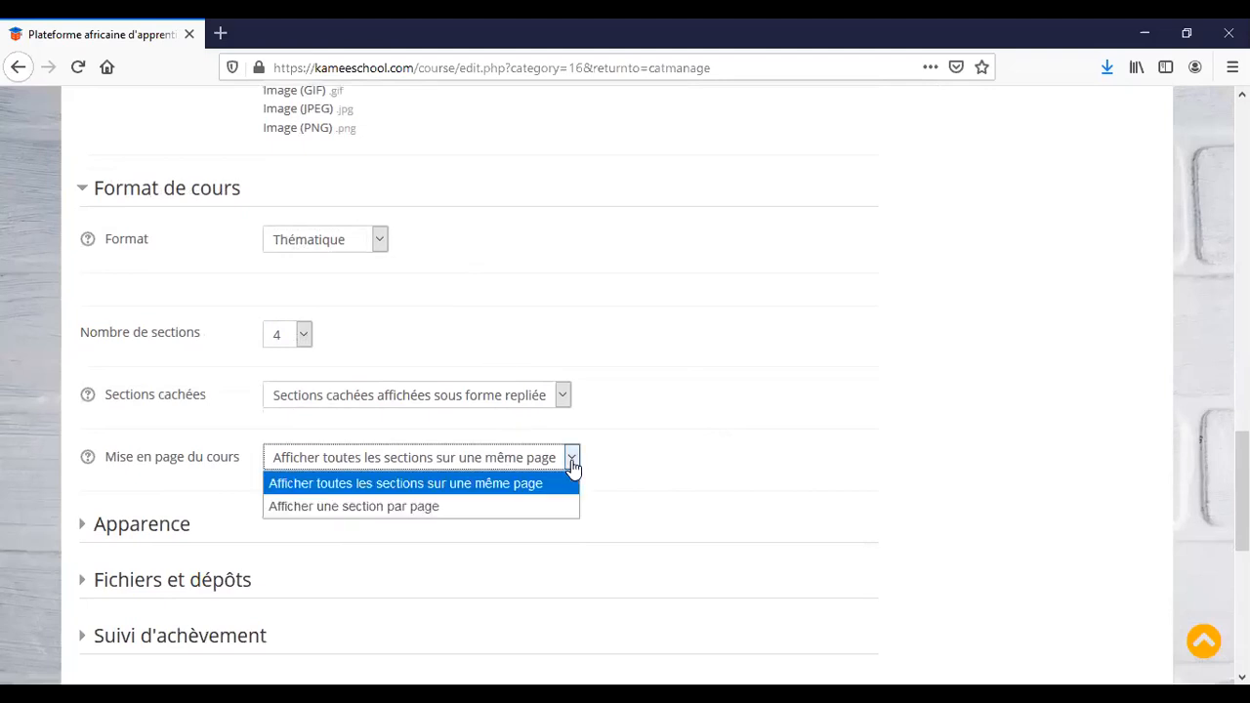
pyautogui.click(508, 507)
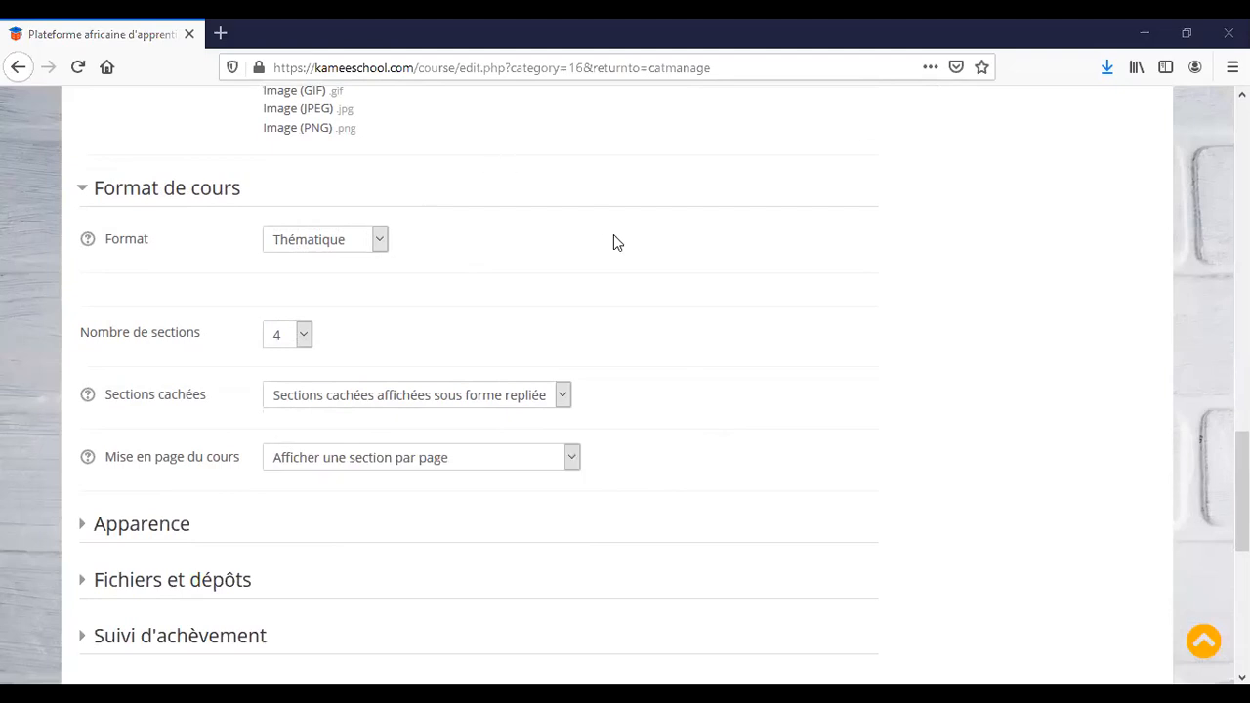
pyautogui.scroll(-3, 644, 465)
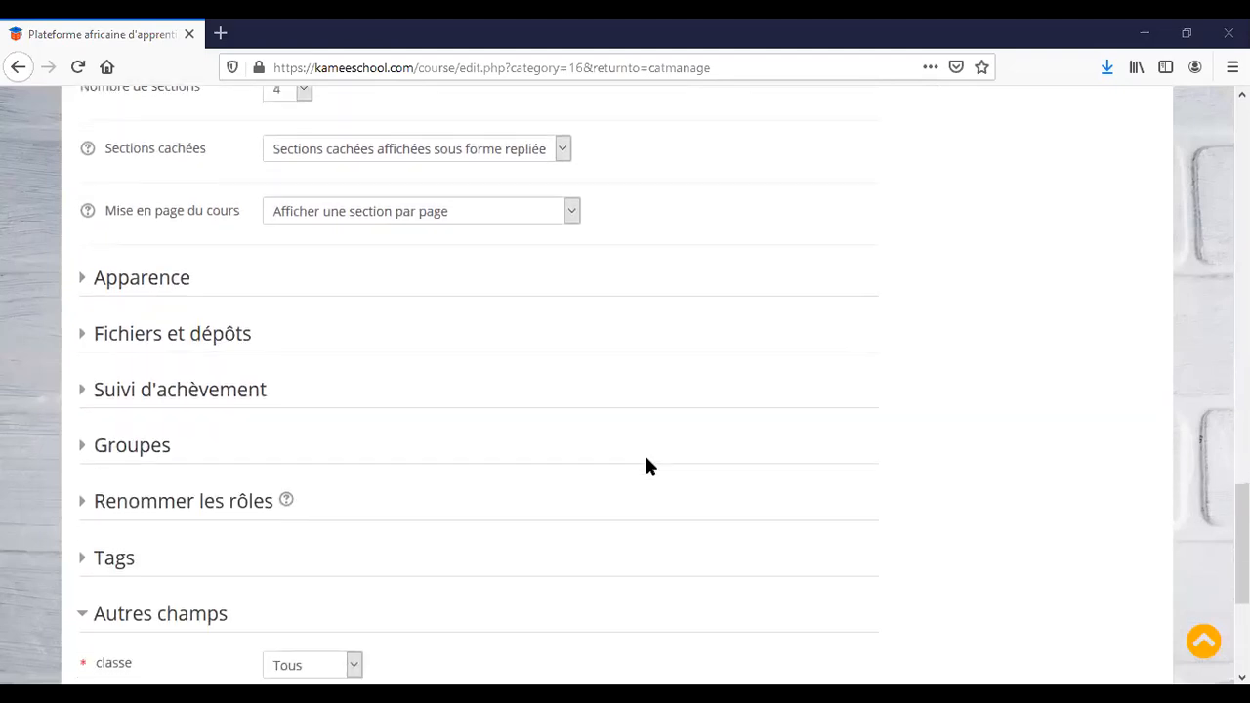
pyautogui.scroll(-3, 651, 465)
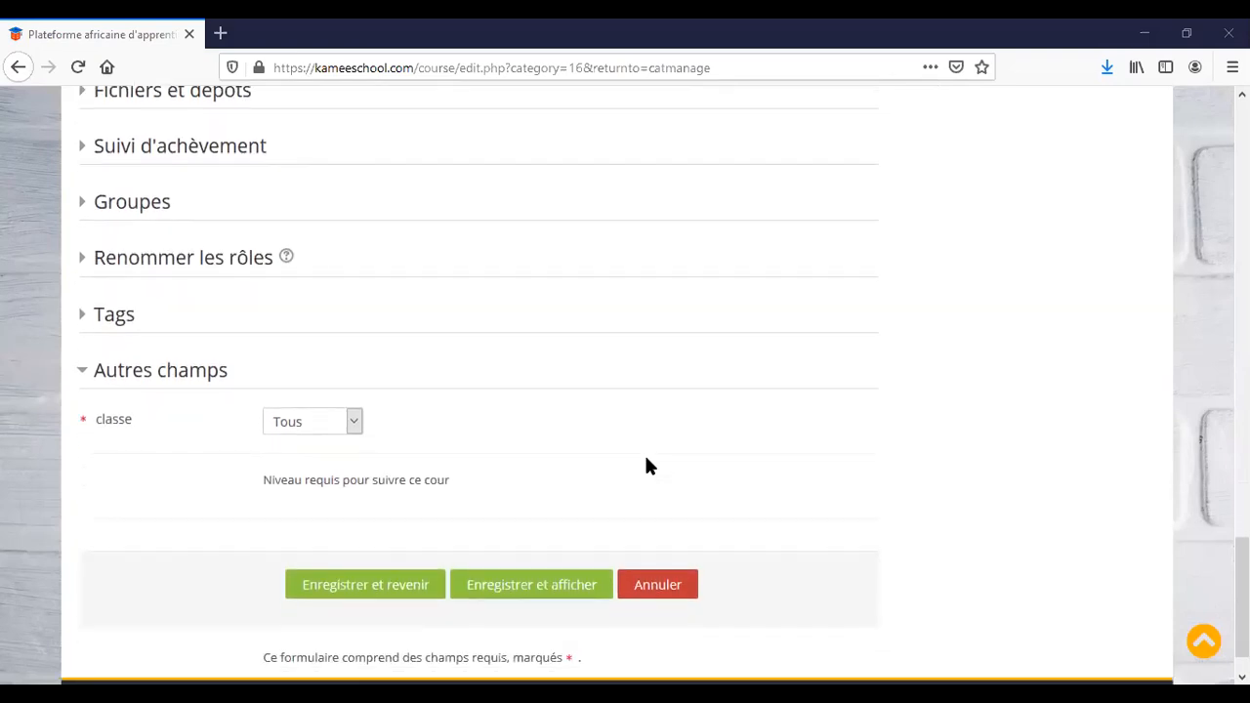
pyautogui.scroll(-1, 644, 465)
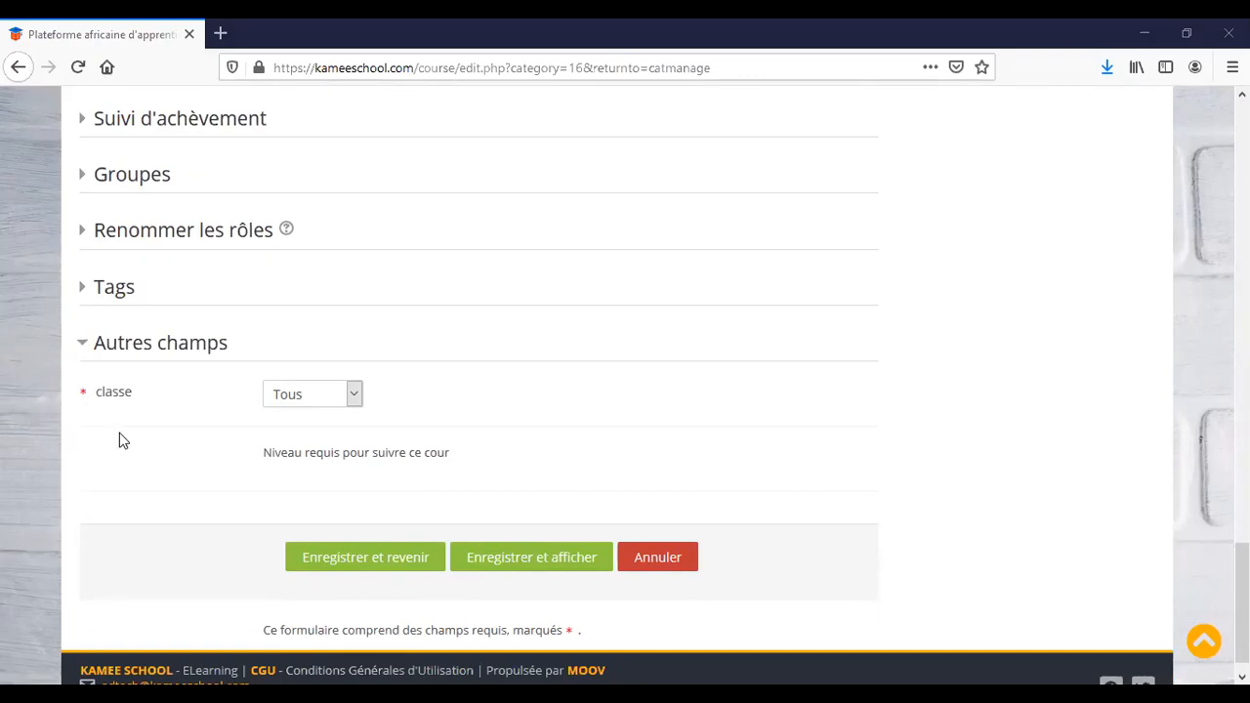
pyautogui.click(355, 396)
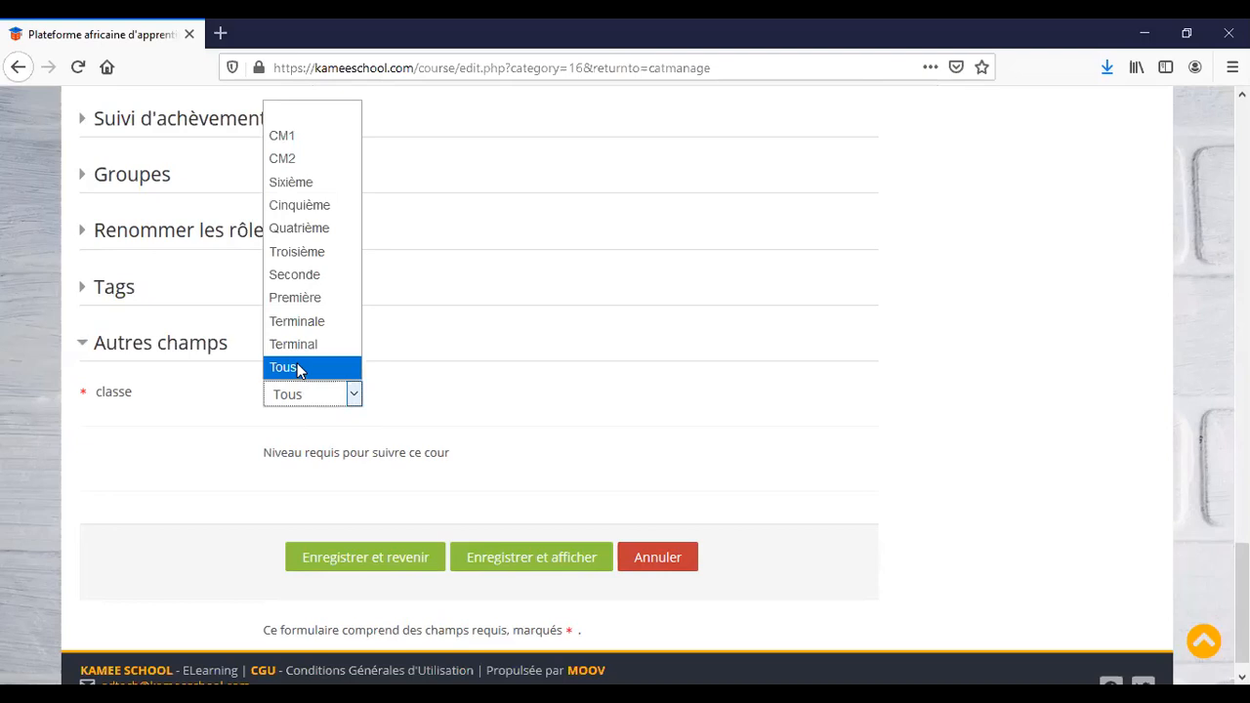
pyautogui.click(297, 396)
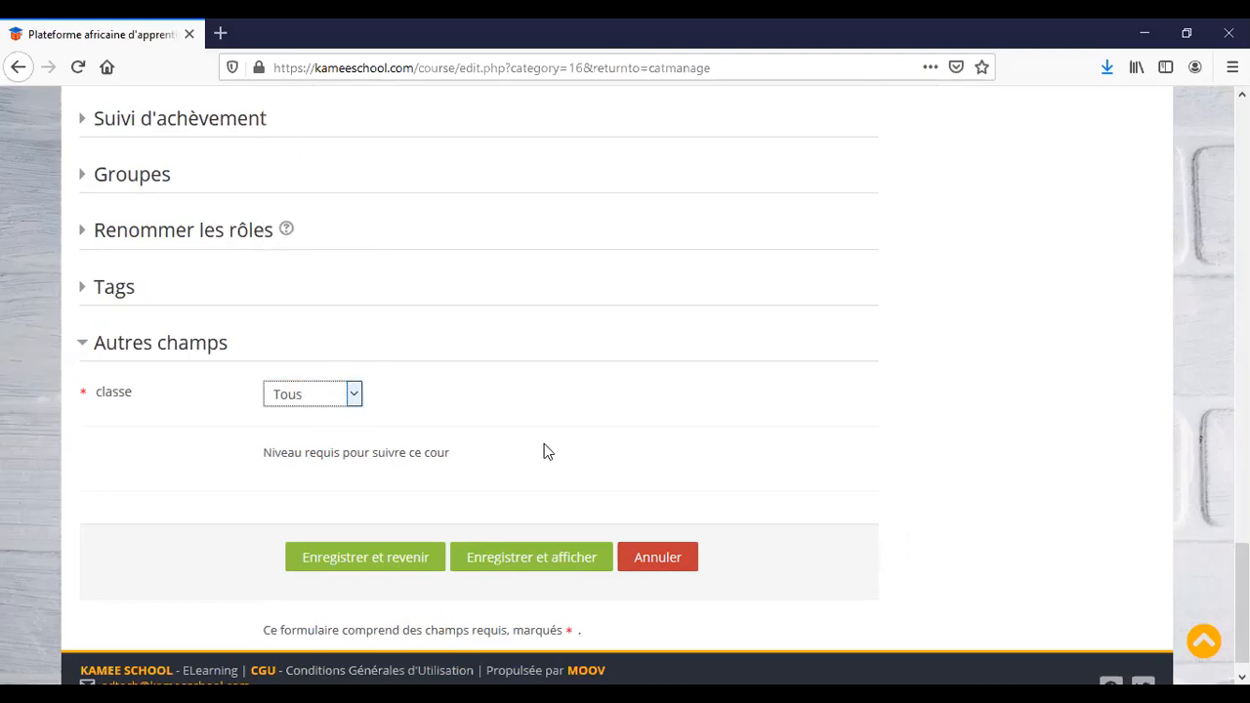
# Save the course settings and view the new info-debutant course page.
pyautogui.click(537, 561)
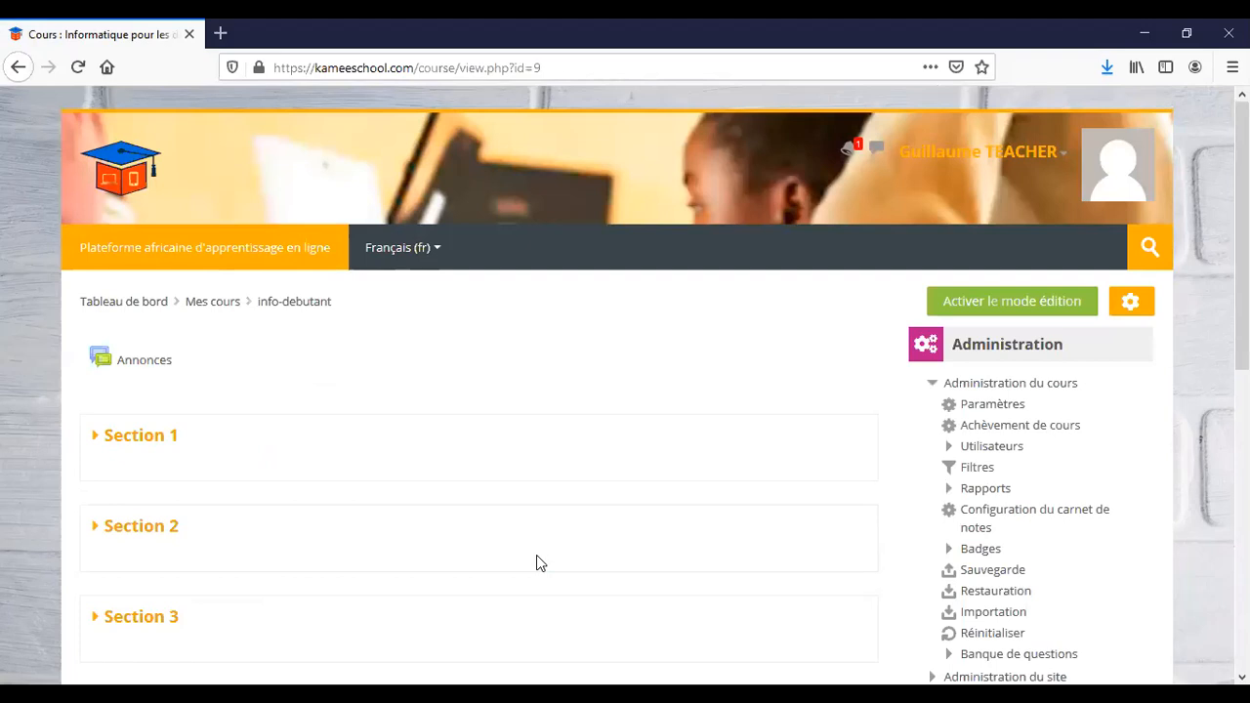
pyautogui.scroll(-3, 536, 563)
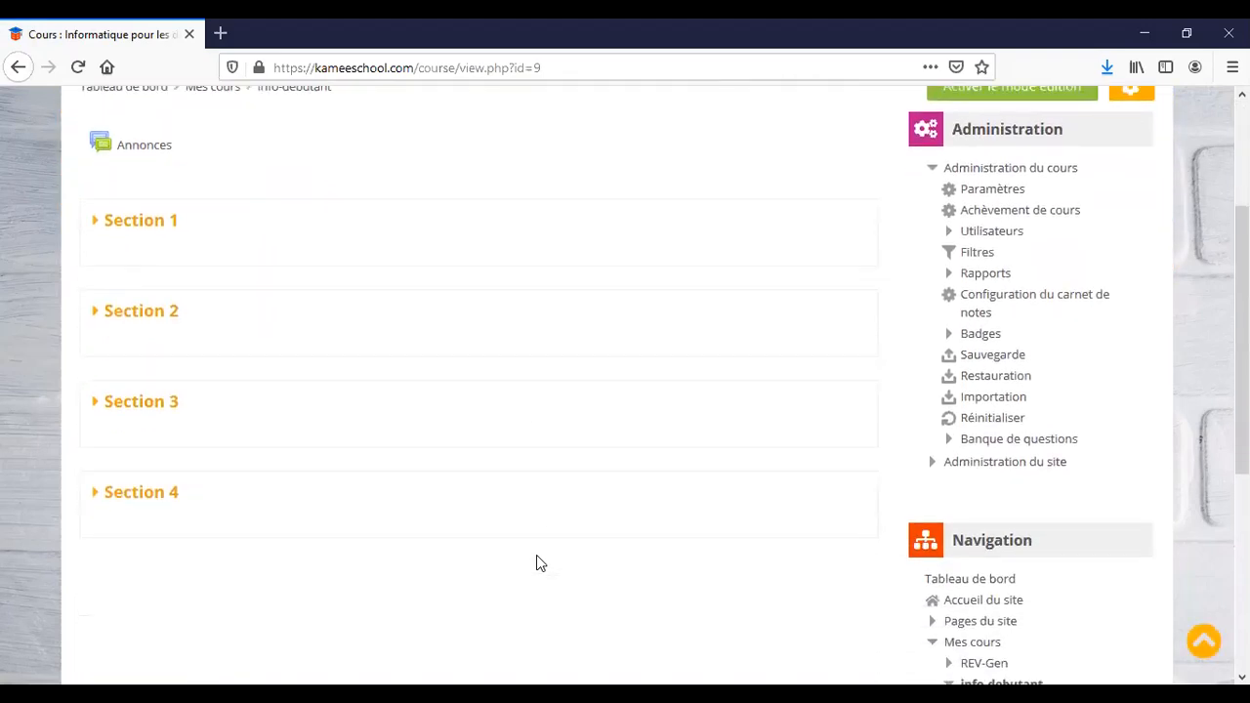
pyautogui.scroll(3, 426, 342)
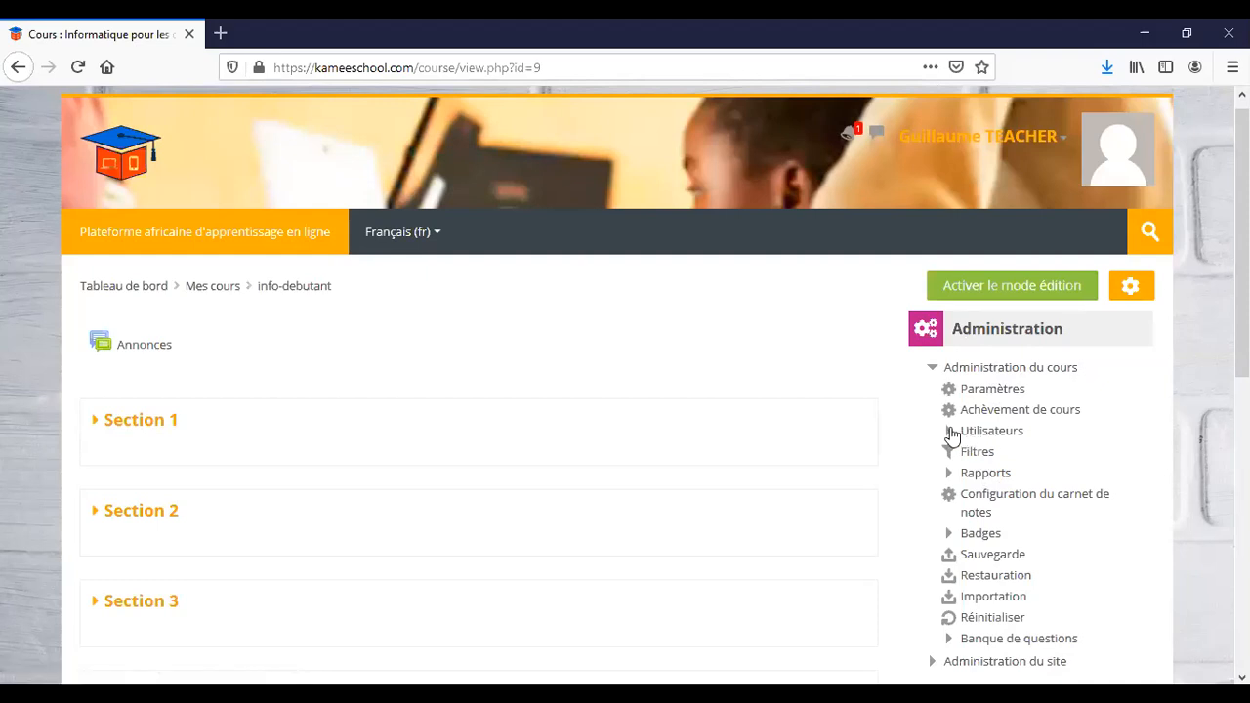
# Open Utilisateurs > Utilisateurs inscrits to list the info-debutant course's single enrolled teacher.
pyautogui.click(949, 431)
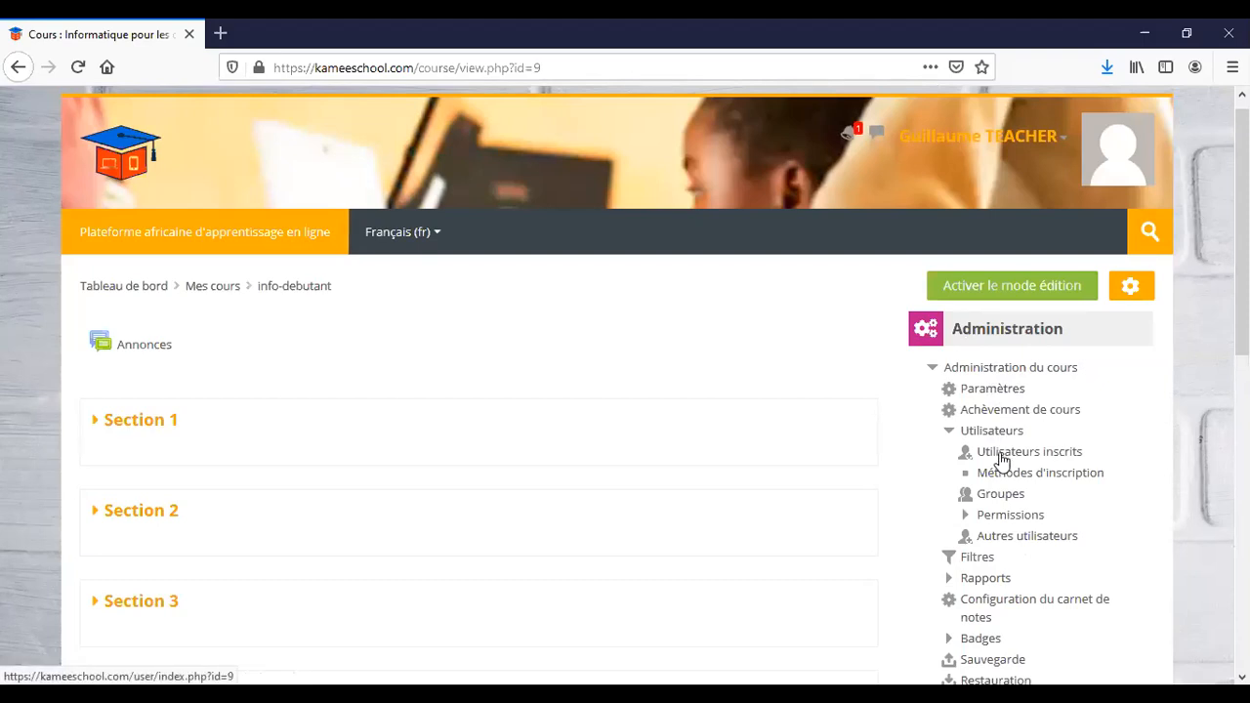
pyautogui.click(1003, 460)
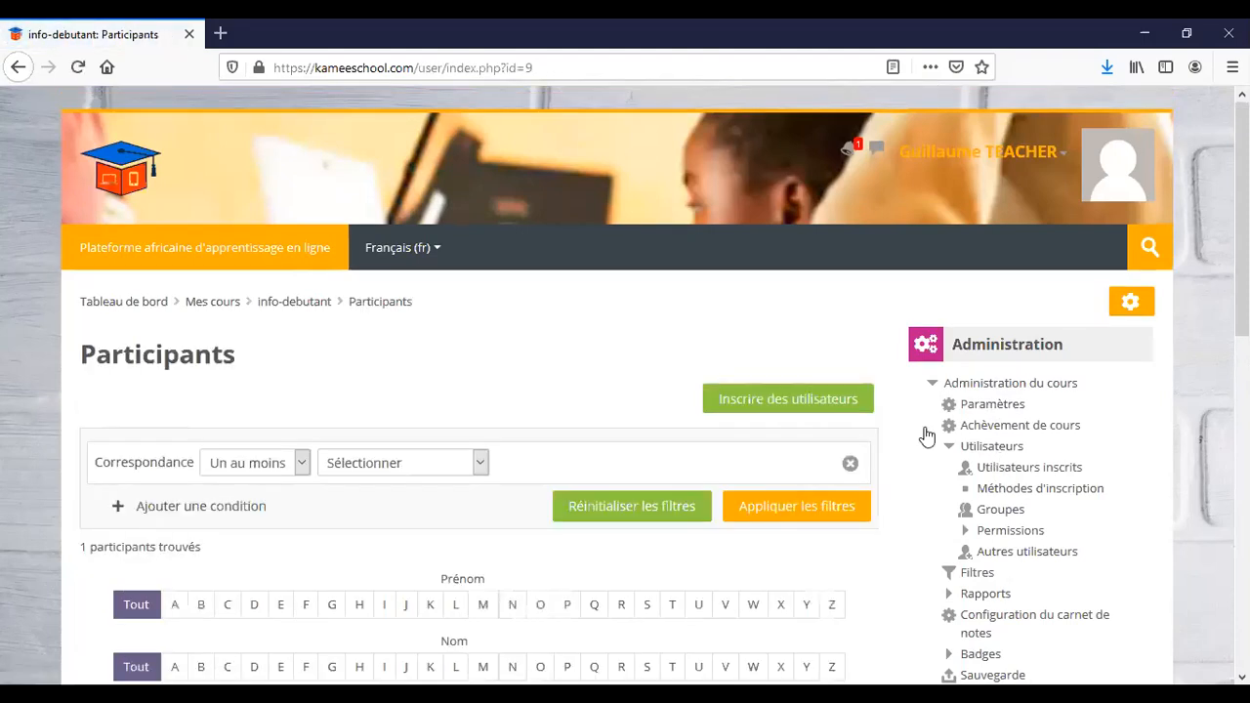
pyautogui.scroll(-2, 572, 421)
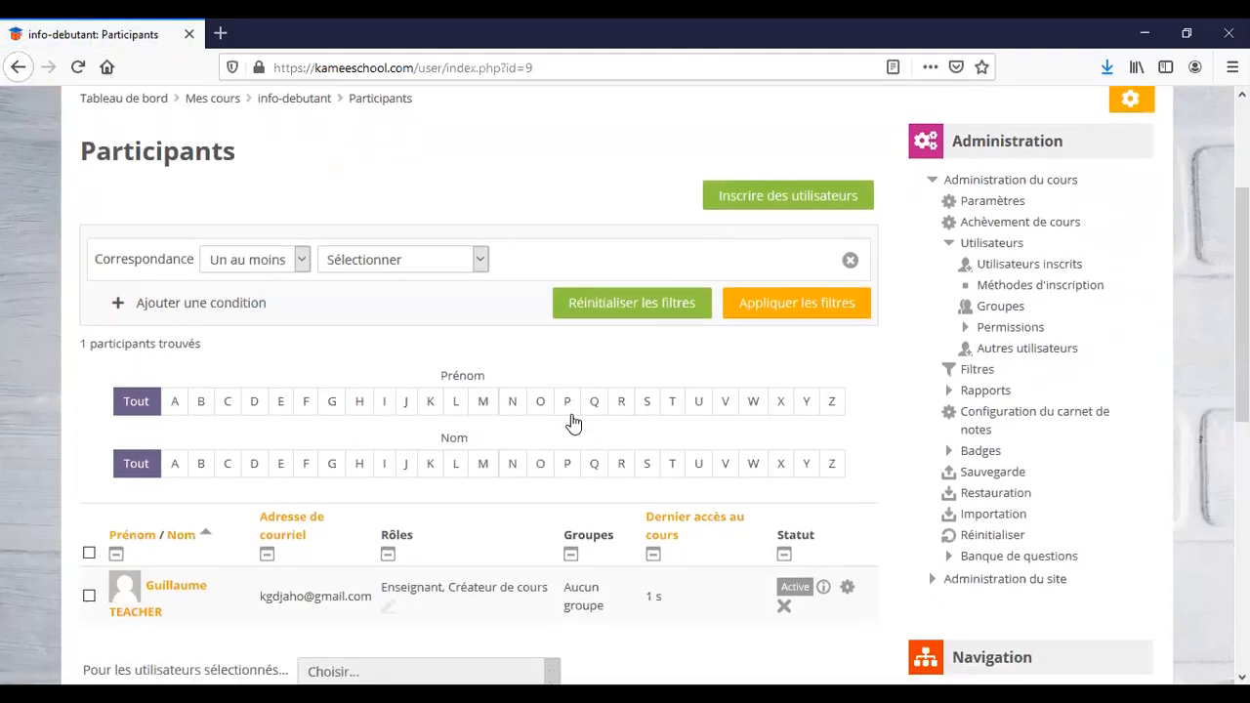
pyautogui.scroll(-2, 573, 422)
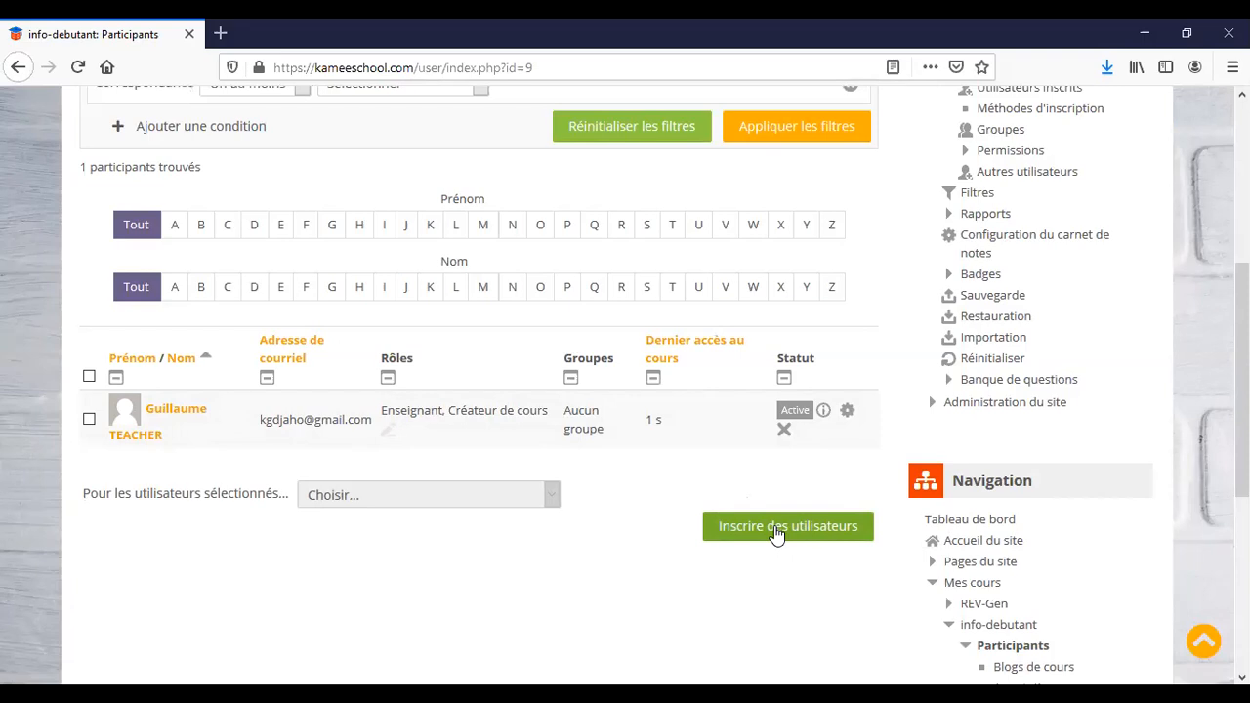
# Start enrolling users and select five student accounts from the Rechercher list.
pyautogui.click(774, 527)
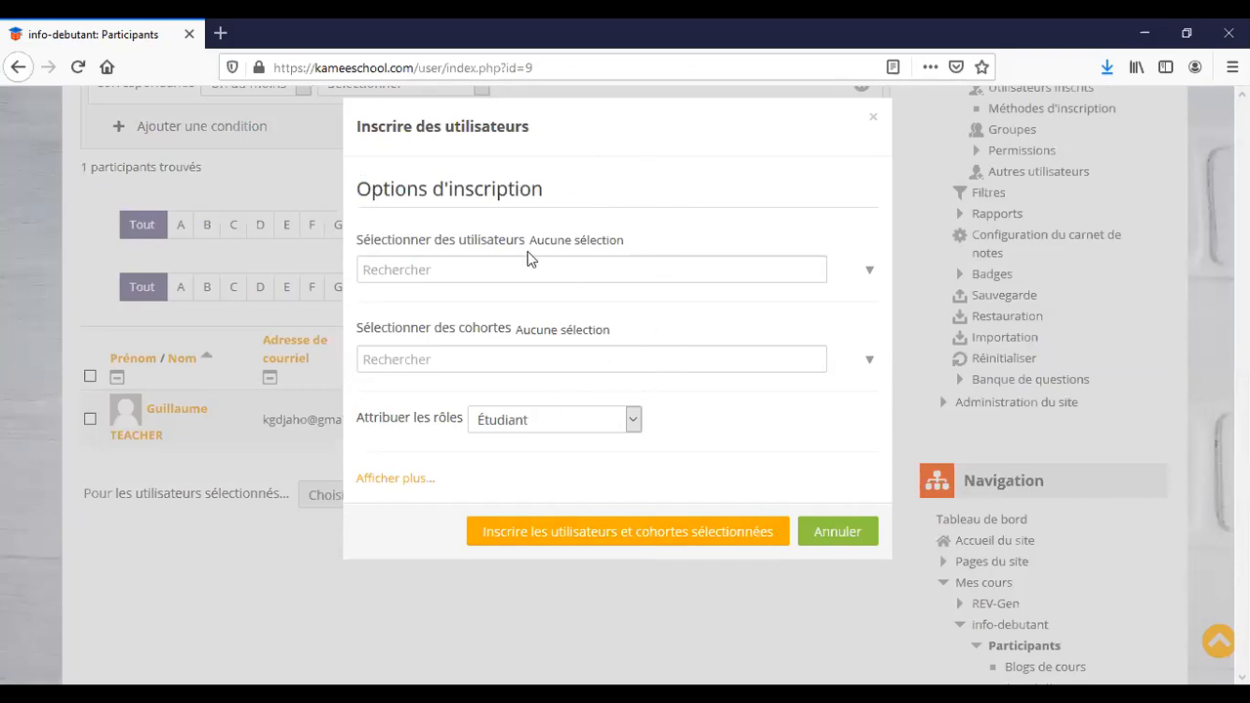
pyautogui.click(869, 274)
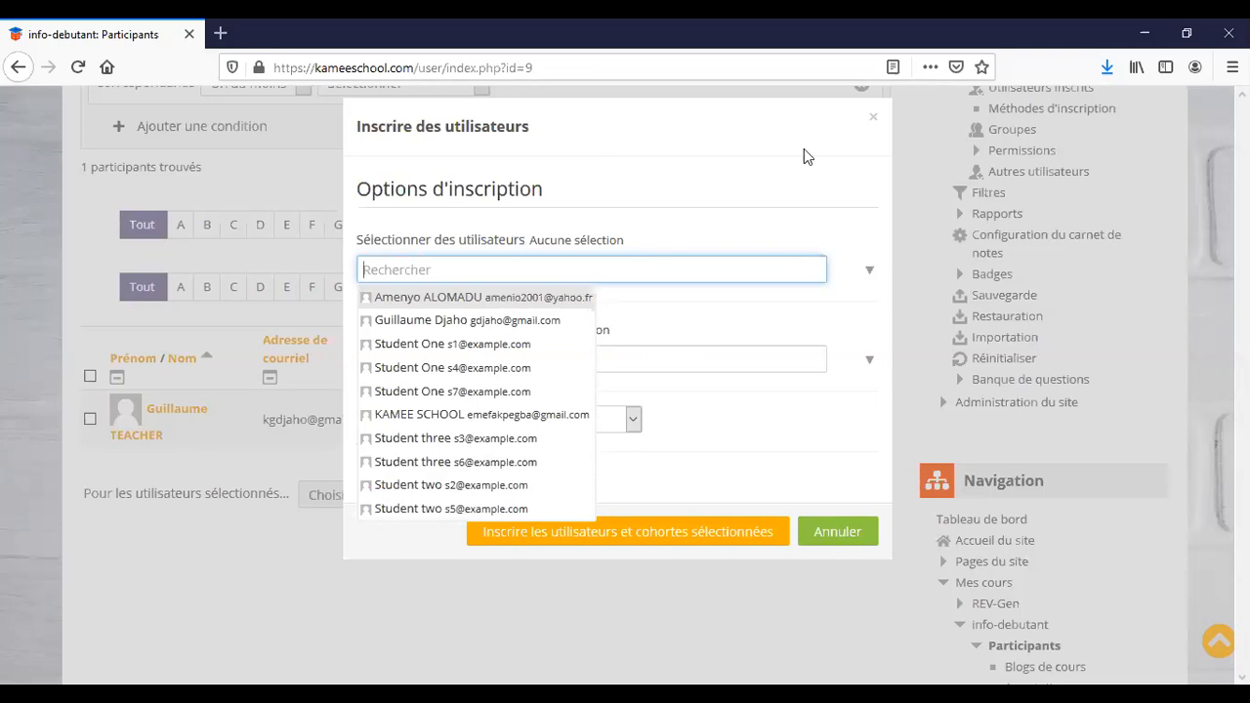
pyautogui.click(496, 163)
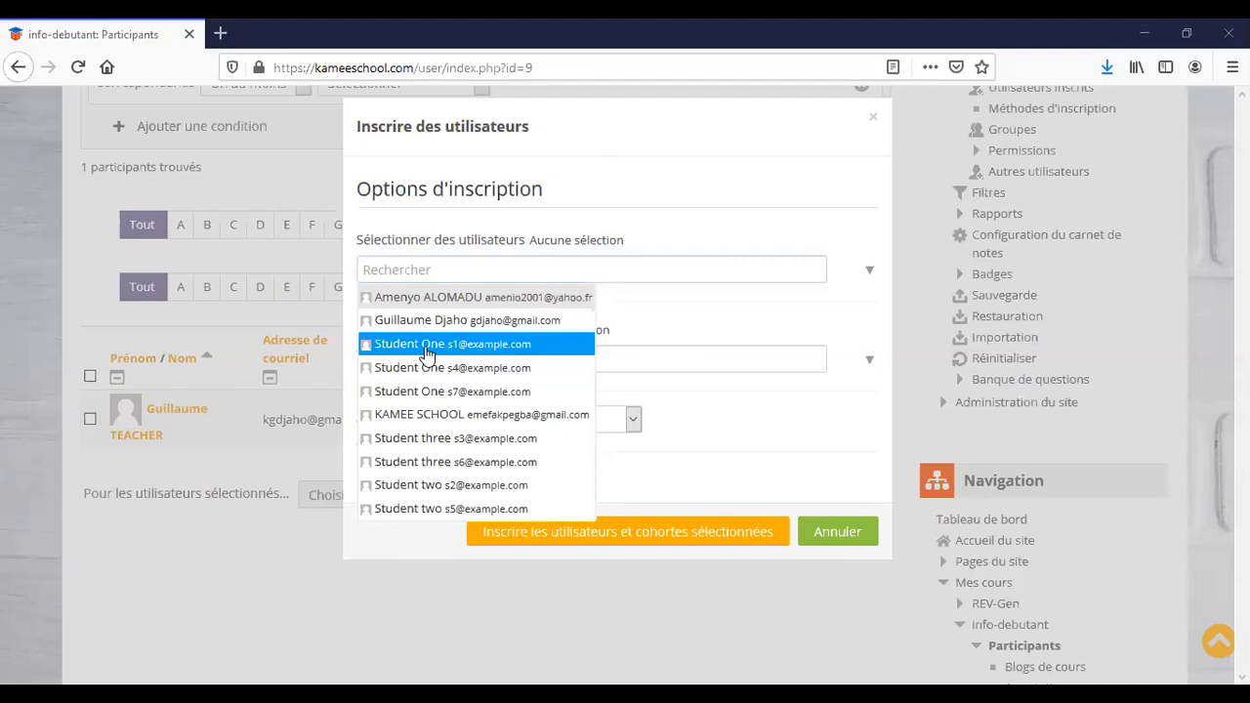
pyautogui.click(427, 354)
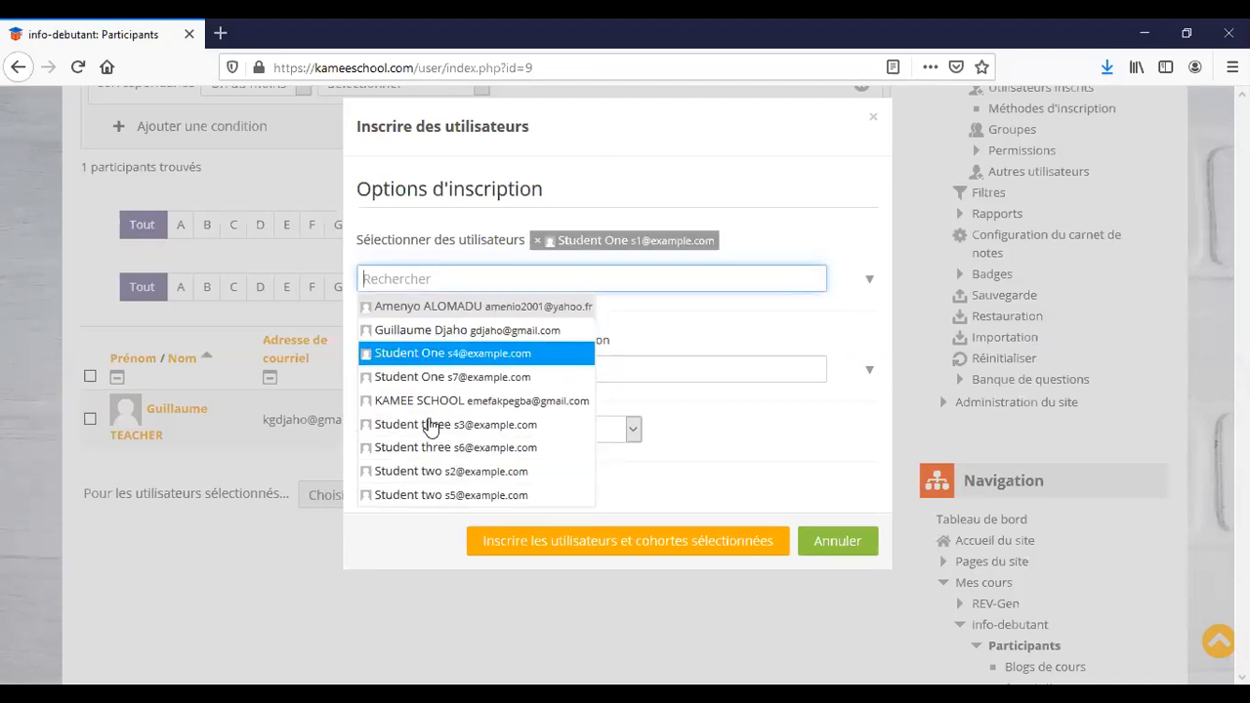
pyautogui.click(440, 355)
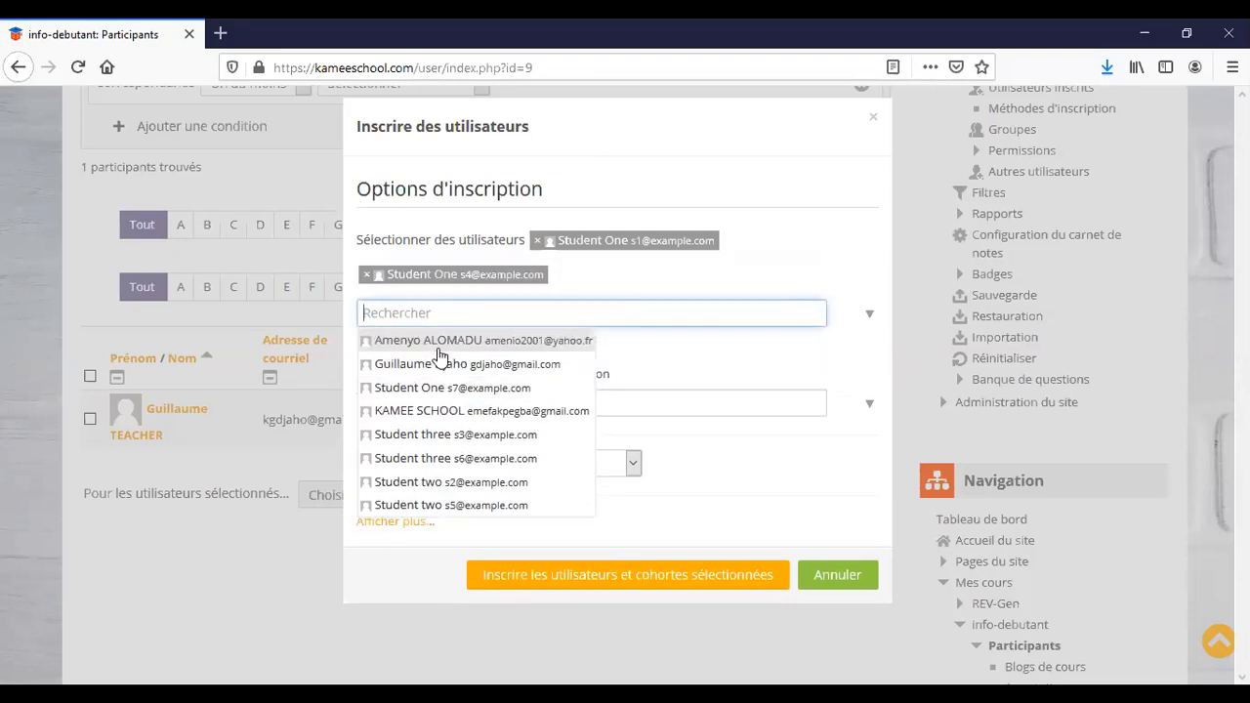
pyautogui.click(414, 505)
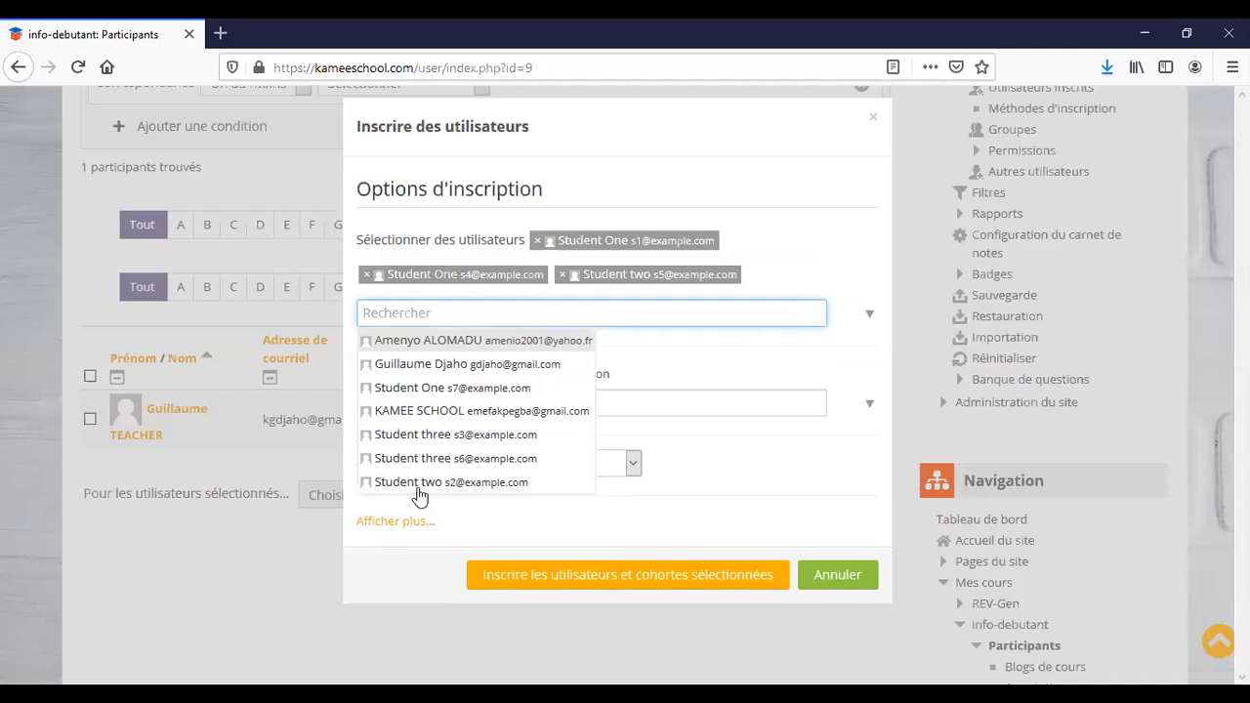
pyautogui.click(418, 488)
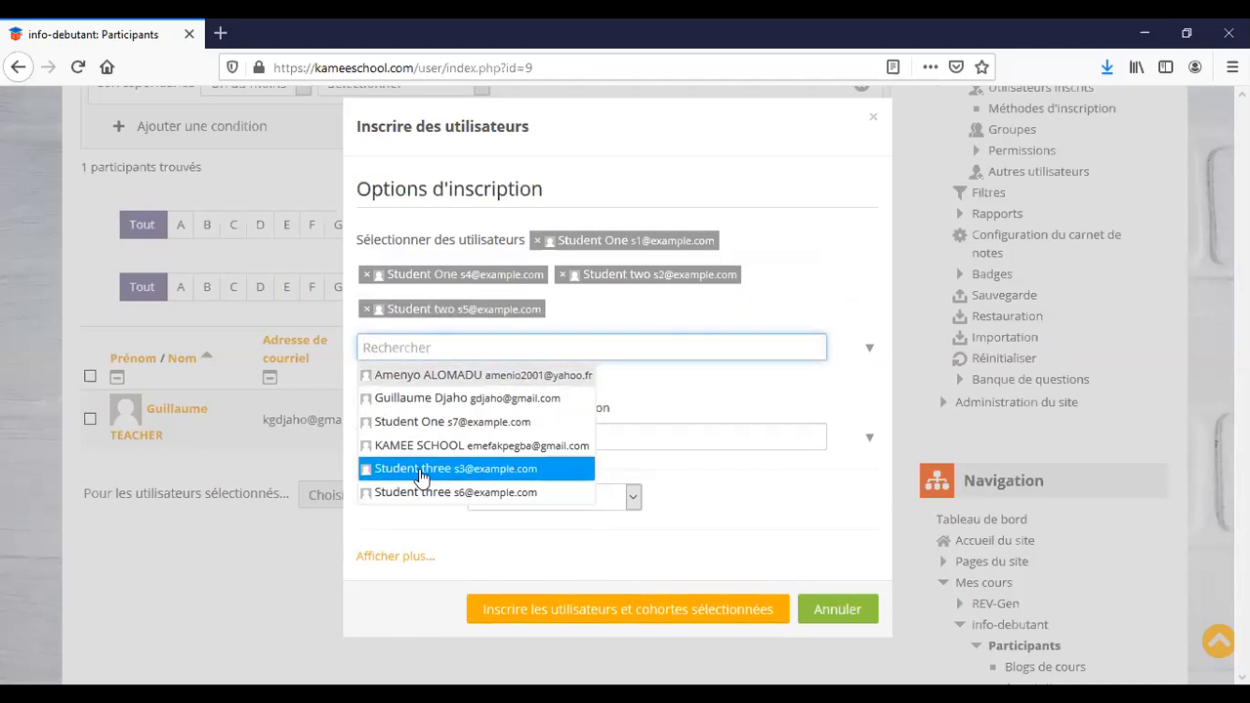
pyautogui.click(420, 476)
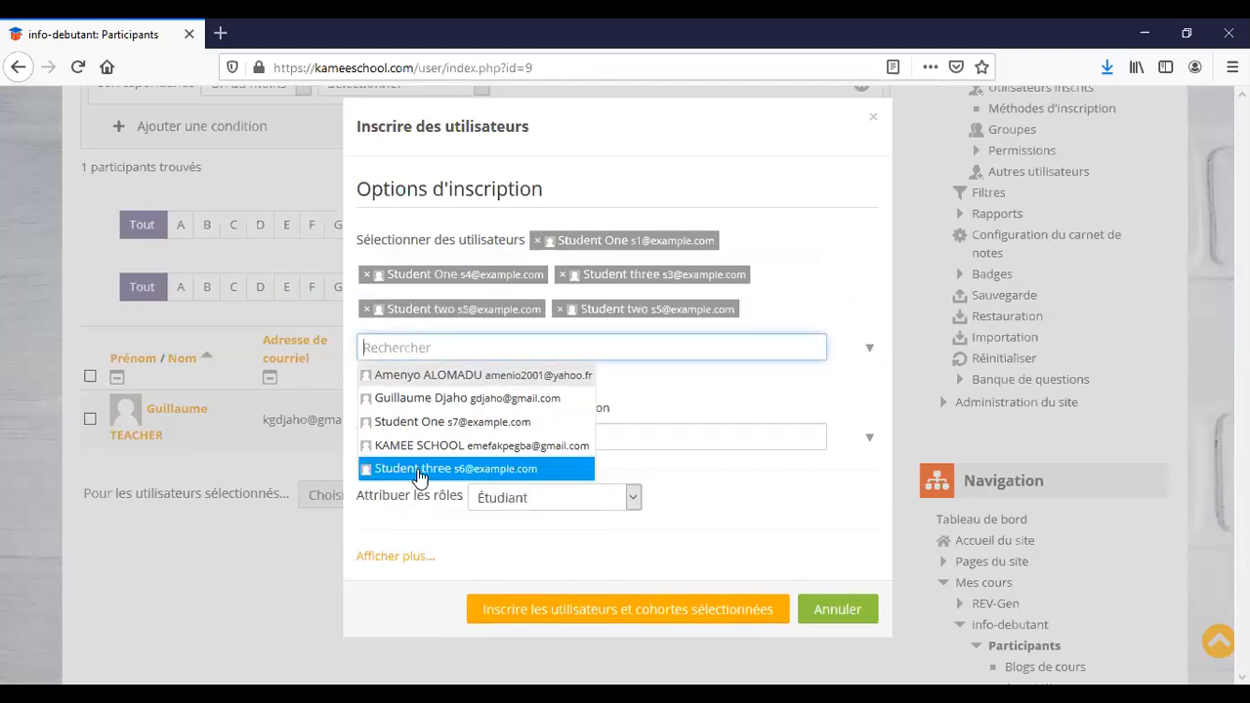
# Keep Étudiant as the role to assign to the selected students.
pyautogui.click(818, 265)
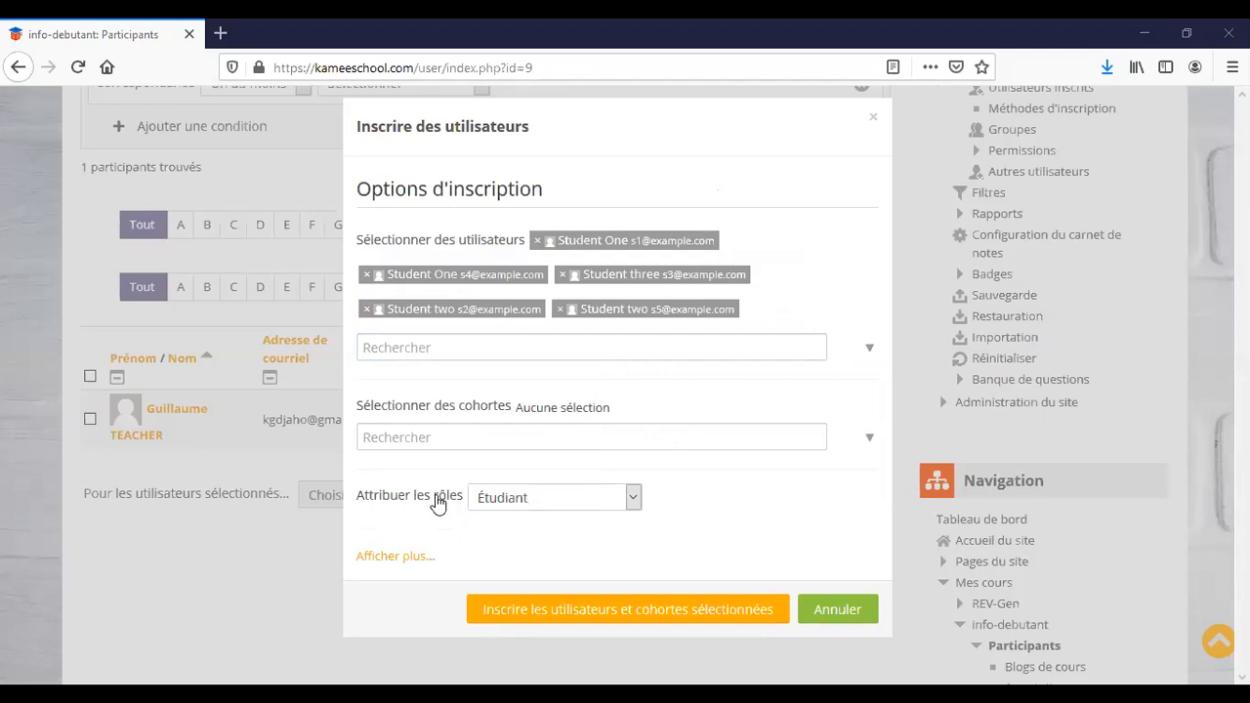
pyautogui.click(634, 499)
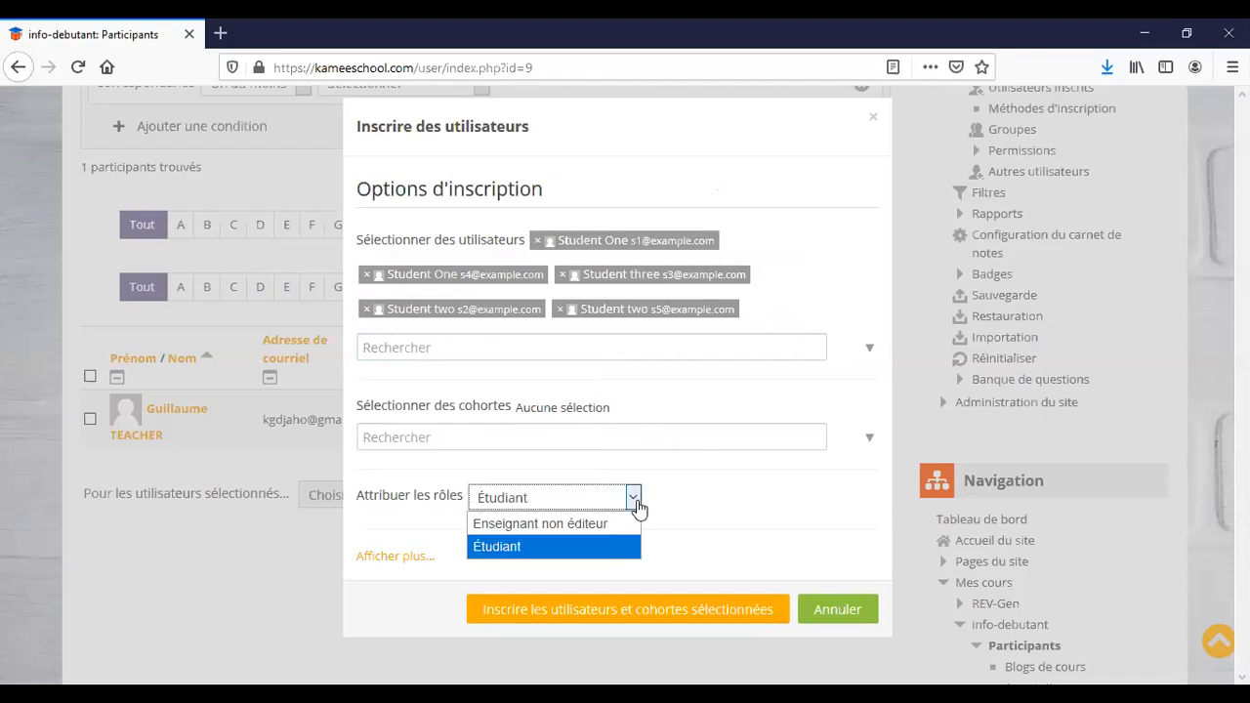
pyautogui.click(699, 498)
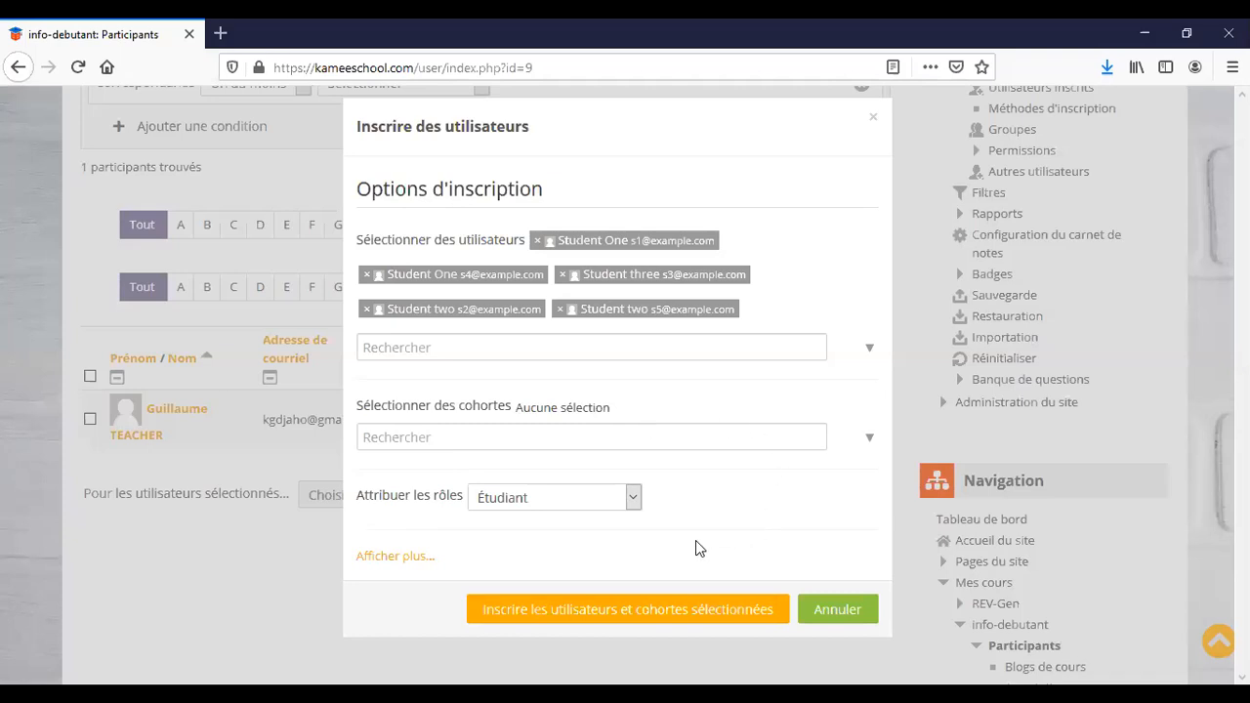
# Enrol the five selected students and check the table shows 6 participants.
pyautogui.click(626, 610)
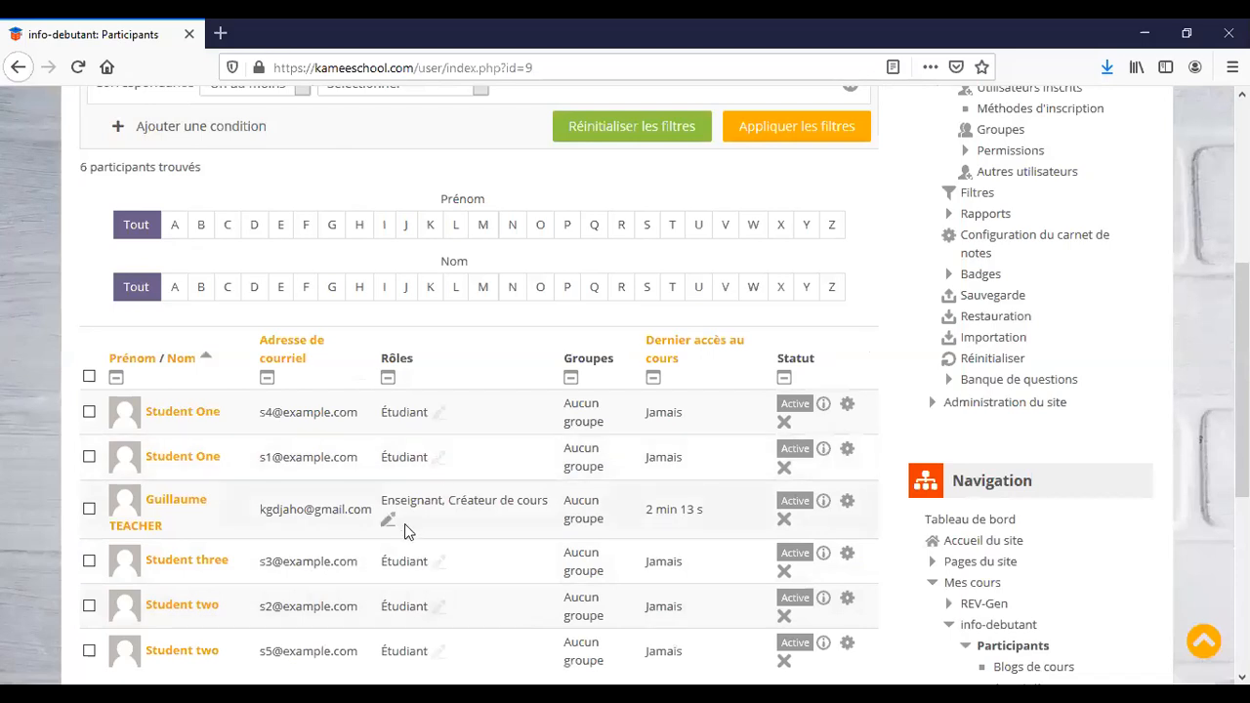
pyautogui.scroll(-3, 400, 535)
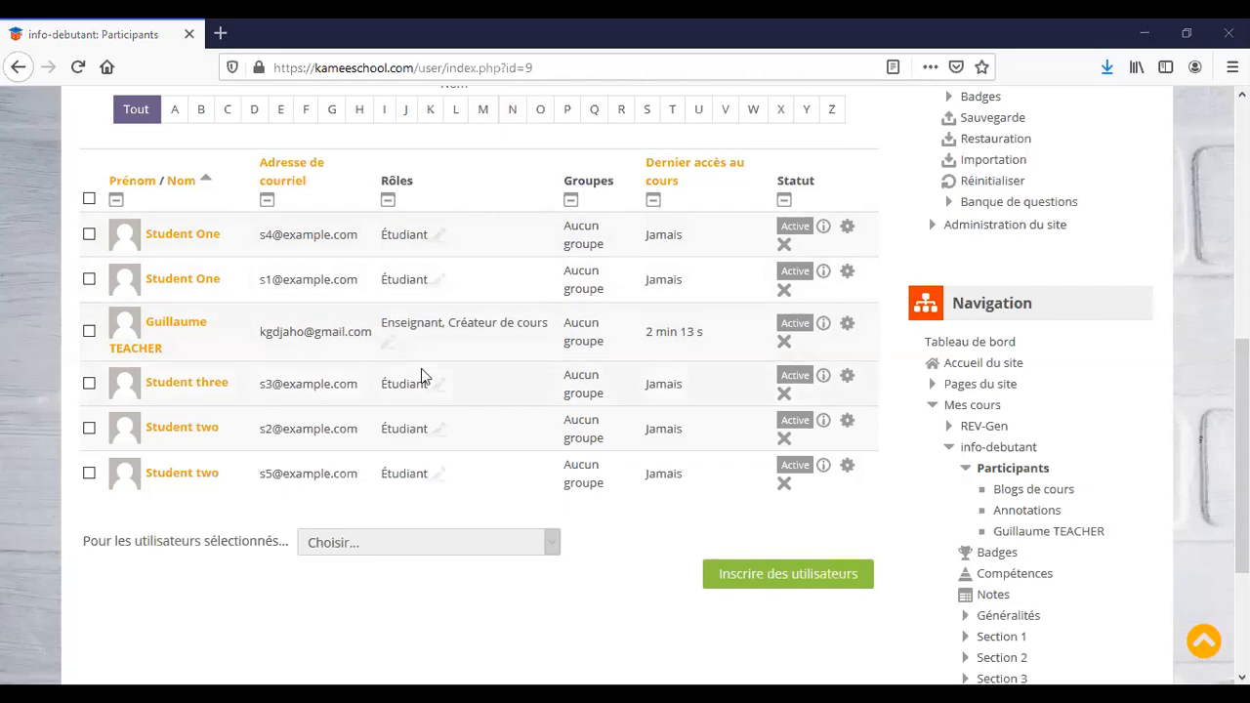
pyautogui.scroll(3, 421, 376)
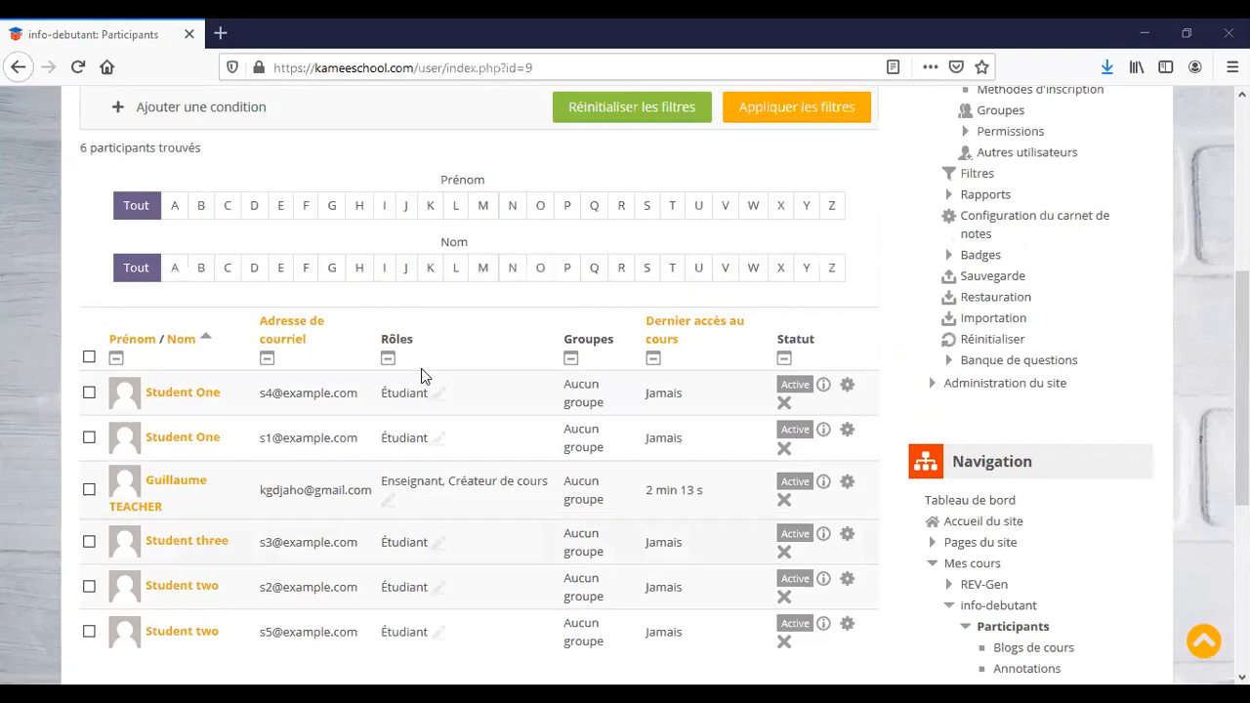
pyautogui.scroll(5, 420, 370)
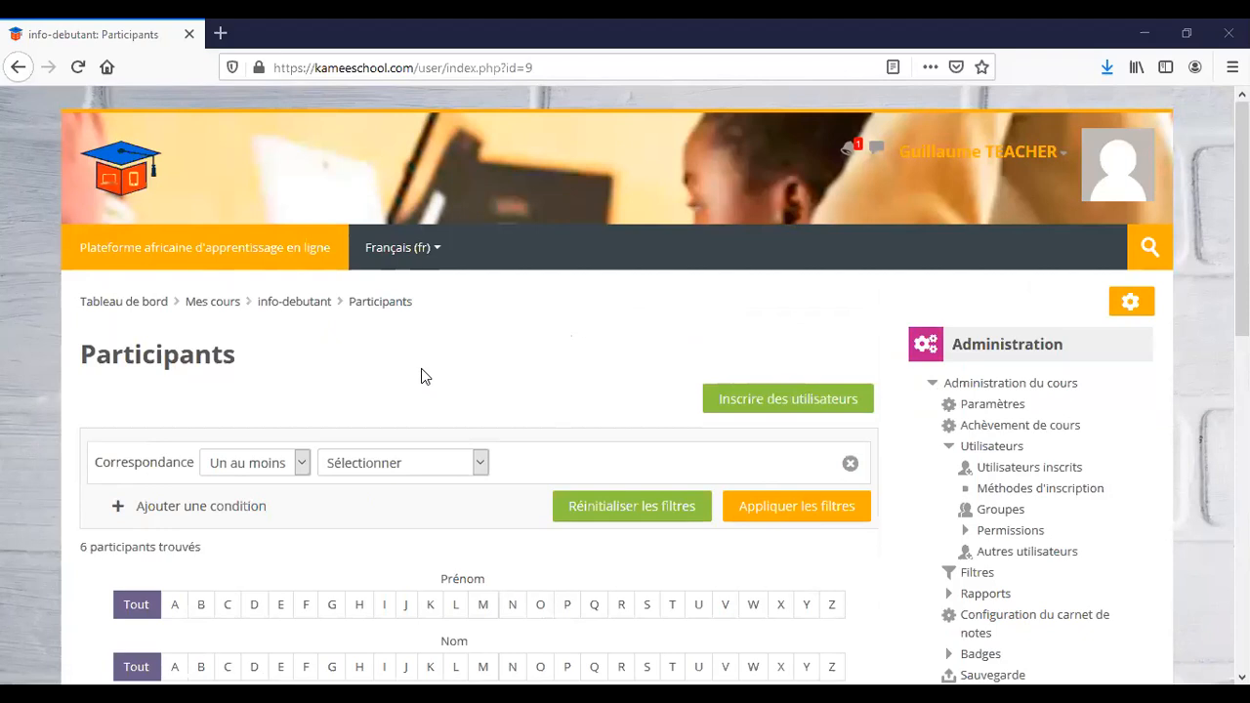
# Return to the dashboard and reopen info-debutant from Mes cours in the Navigation block.
pyautogui.click(224, 264)
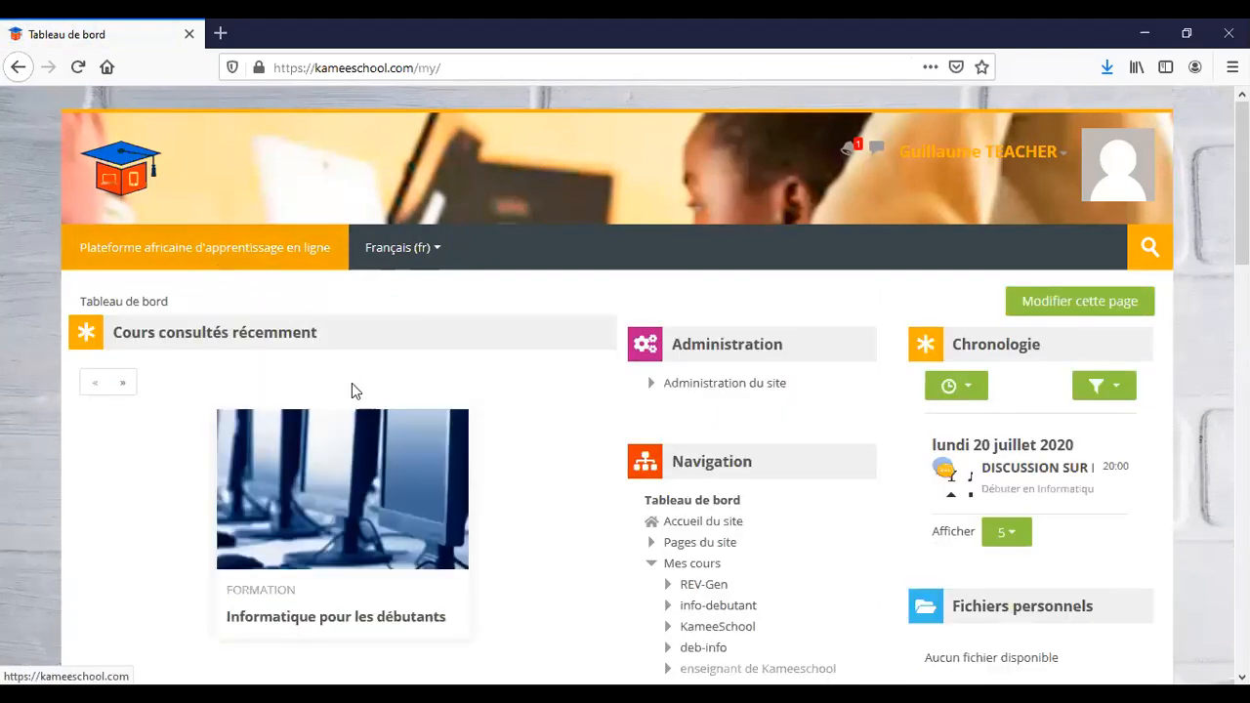
pyautogui.scroll(-2, 458, 517)
pyautogui.scroll(-3, 459, 518)
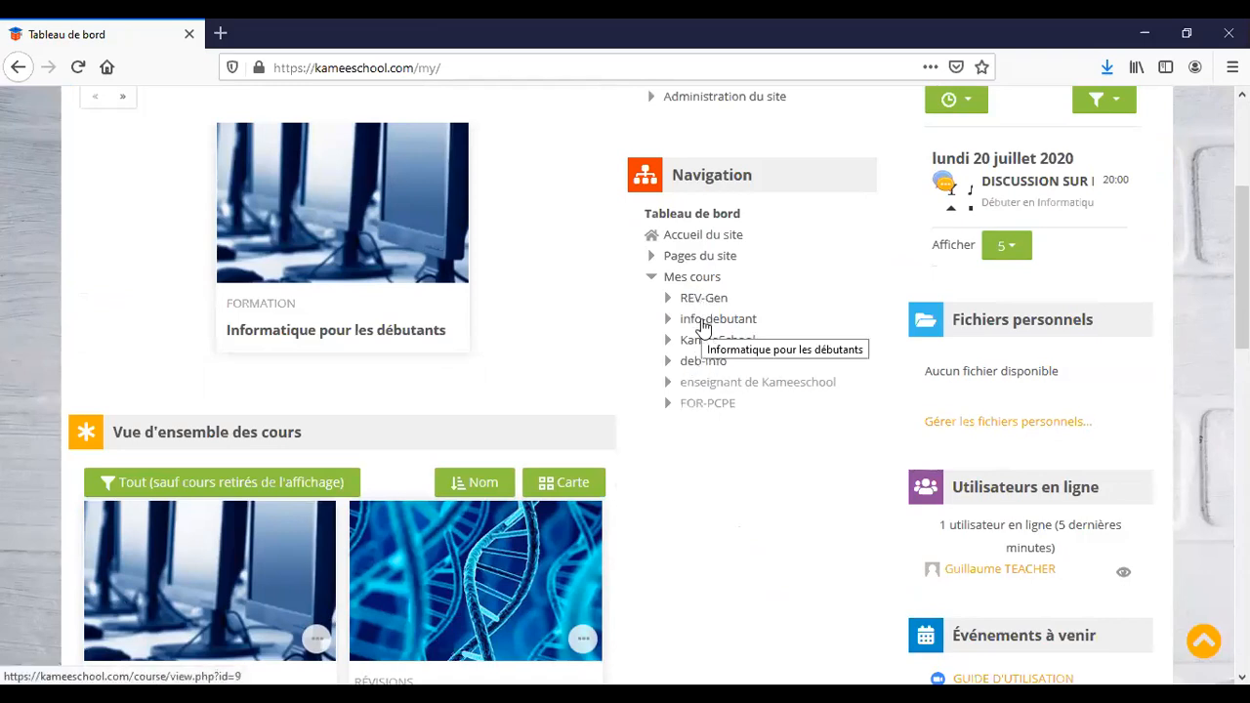
pyautogui.click(702, 322)
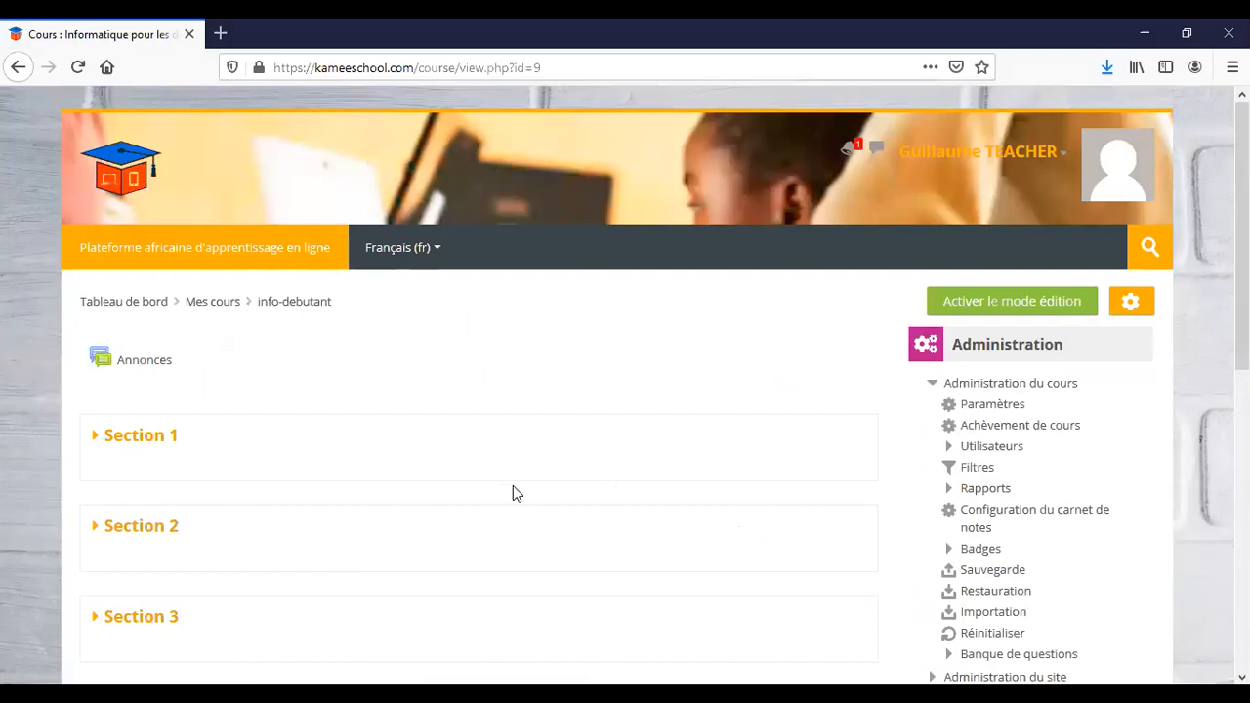
pyautogui.scroll(-3, 512, 485)
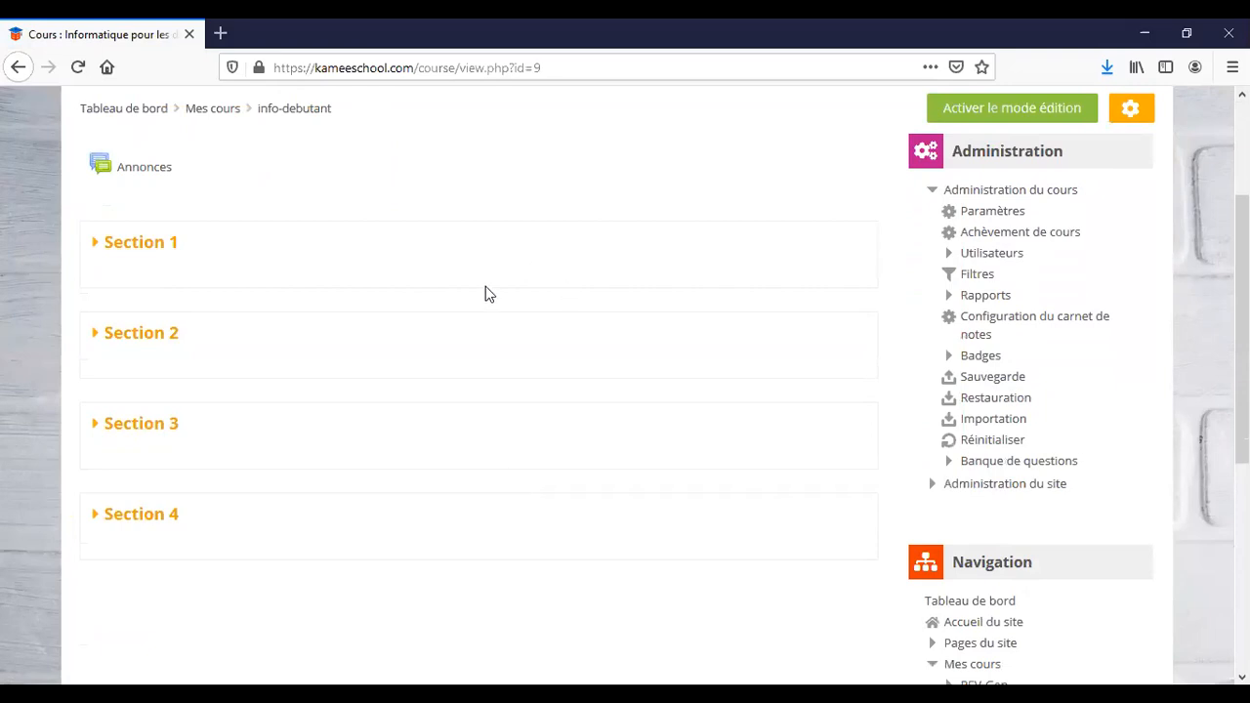
pyautogui.scroll(1, 396, 380)
pyautogui.scroll(1, 396, 380)
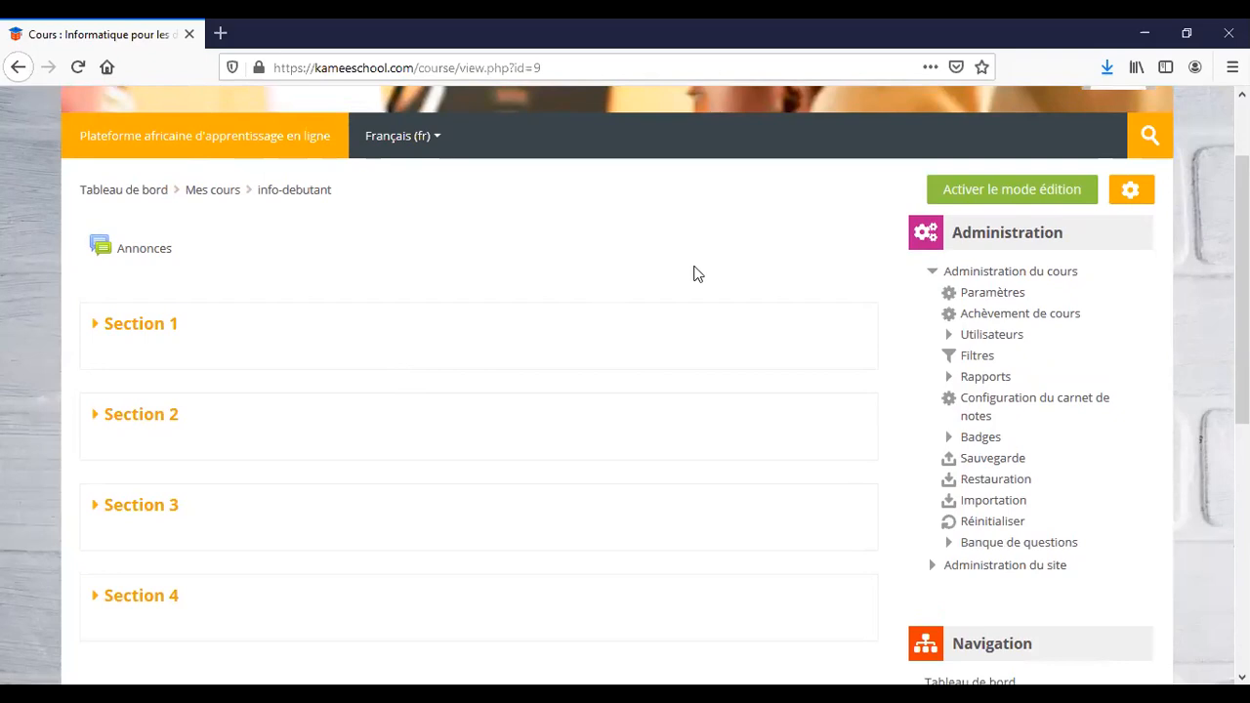
# Turn on editing mode and choose 'Supprimer la section' for Section 4.
pyautogui.click(996, 203)
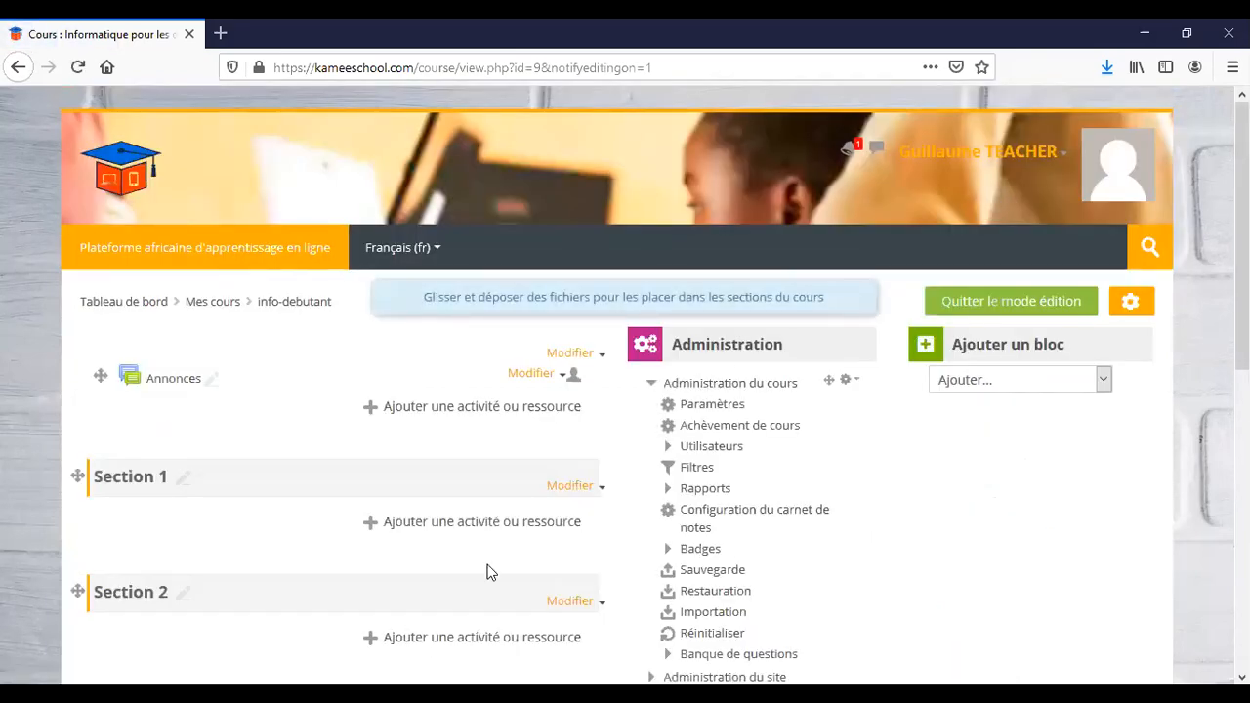
pyautogui.scroll(-3, 490, 573)
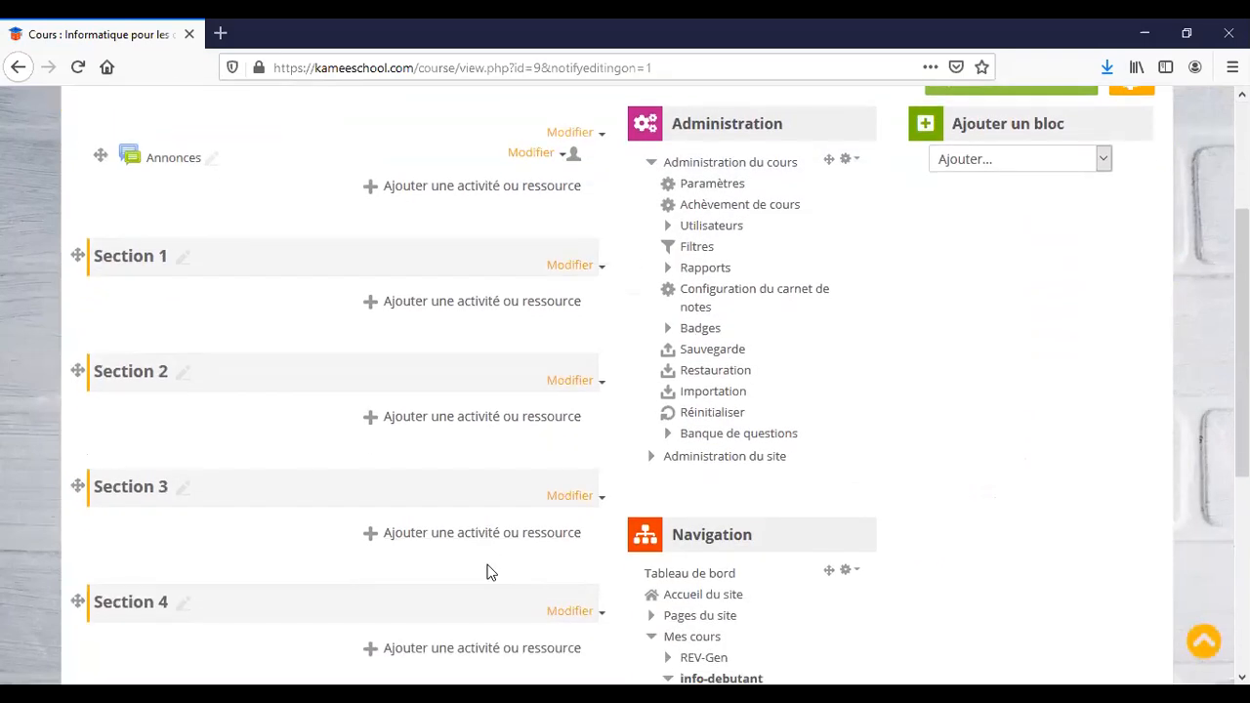
pyautogui.scroll(-2, 490, 573)
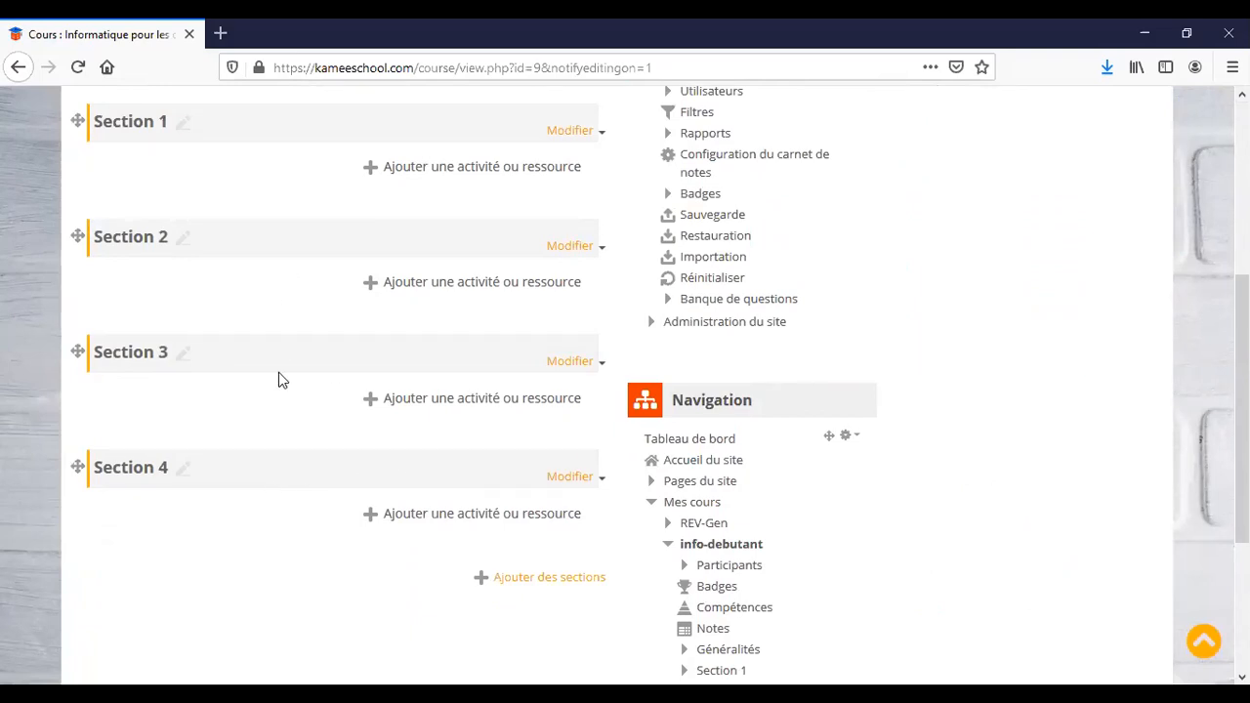
pyautogui.click(604, 483)
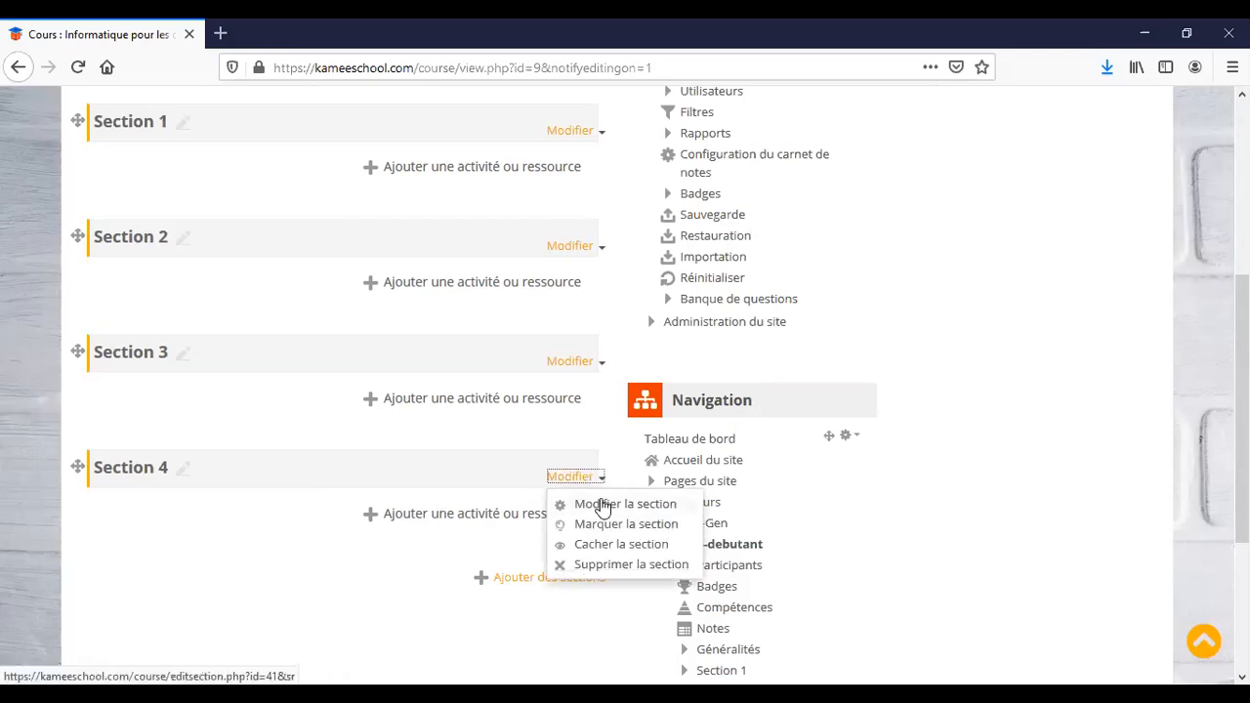
pyautogui.click(601, 572)
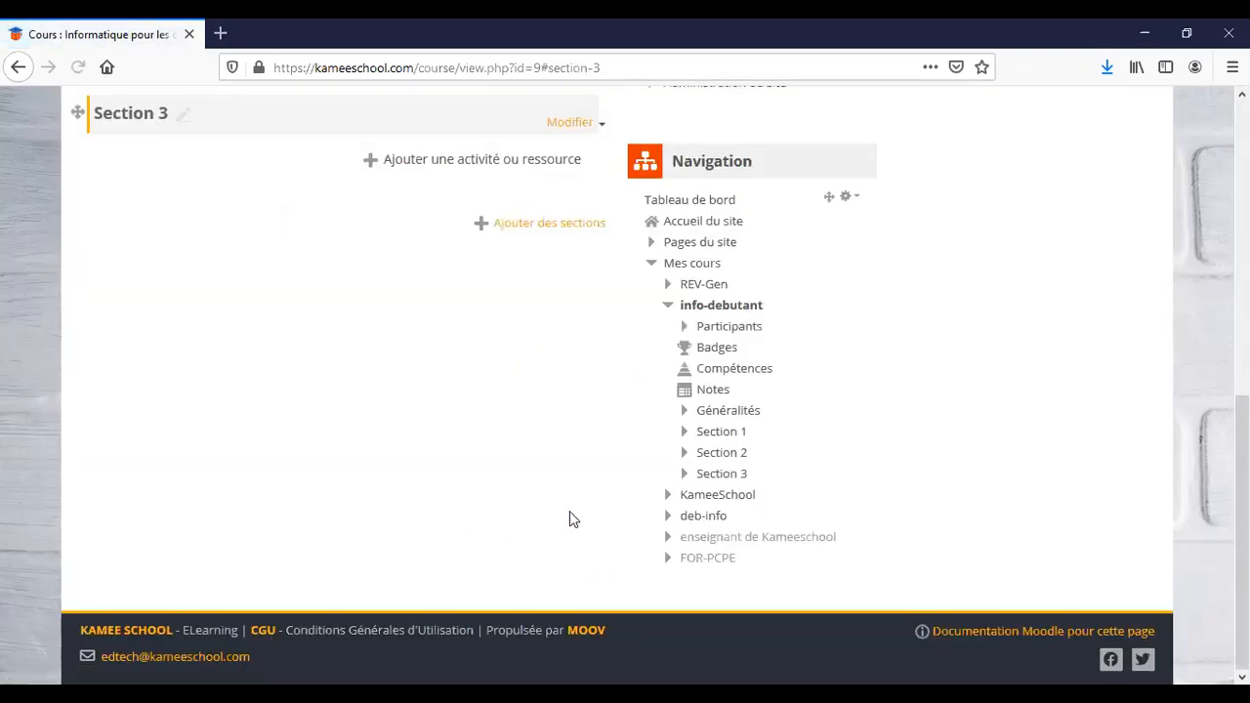
# Scroll up to confirm the course now ends at Section 3.
pyautogui.scroll(3, 544, 394)
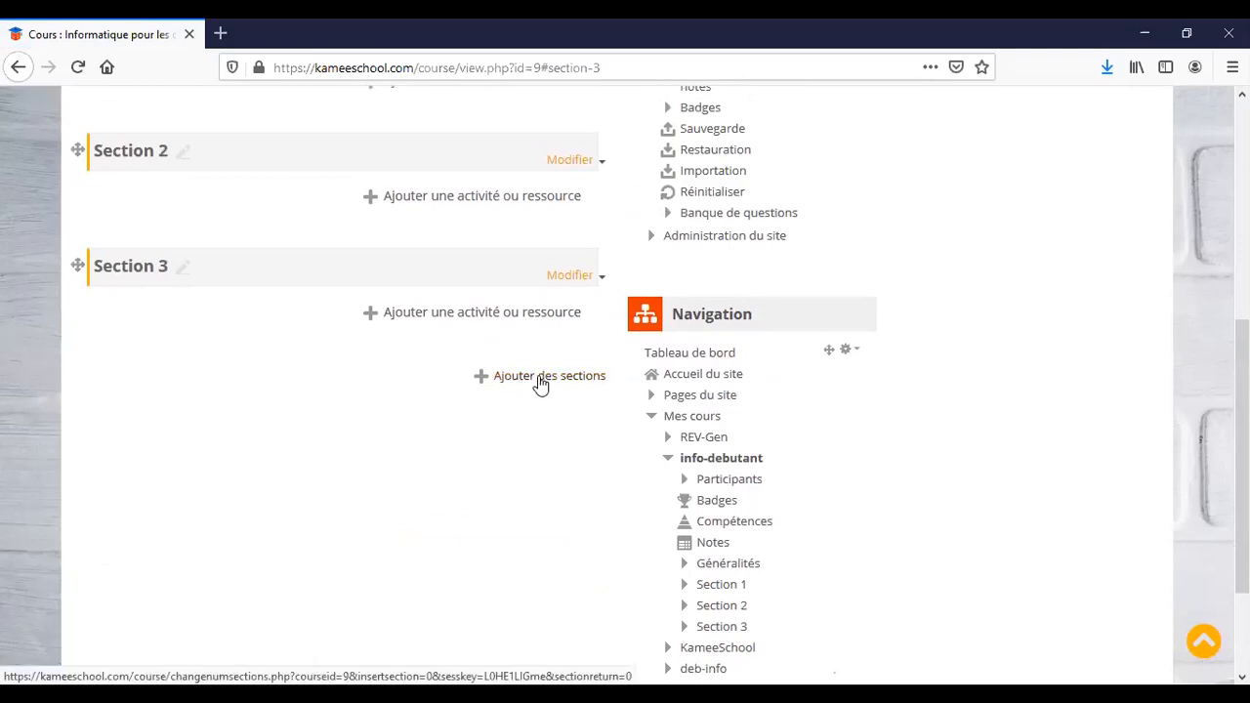
# Add one new section so the course again has Sections 1 to 4.
pyautogui.click(540, 383)
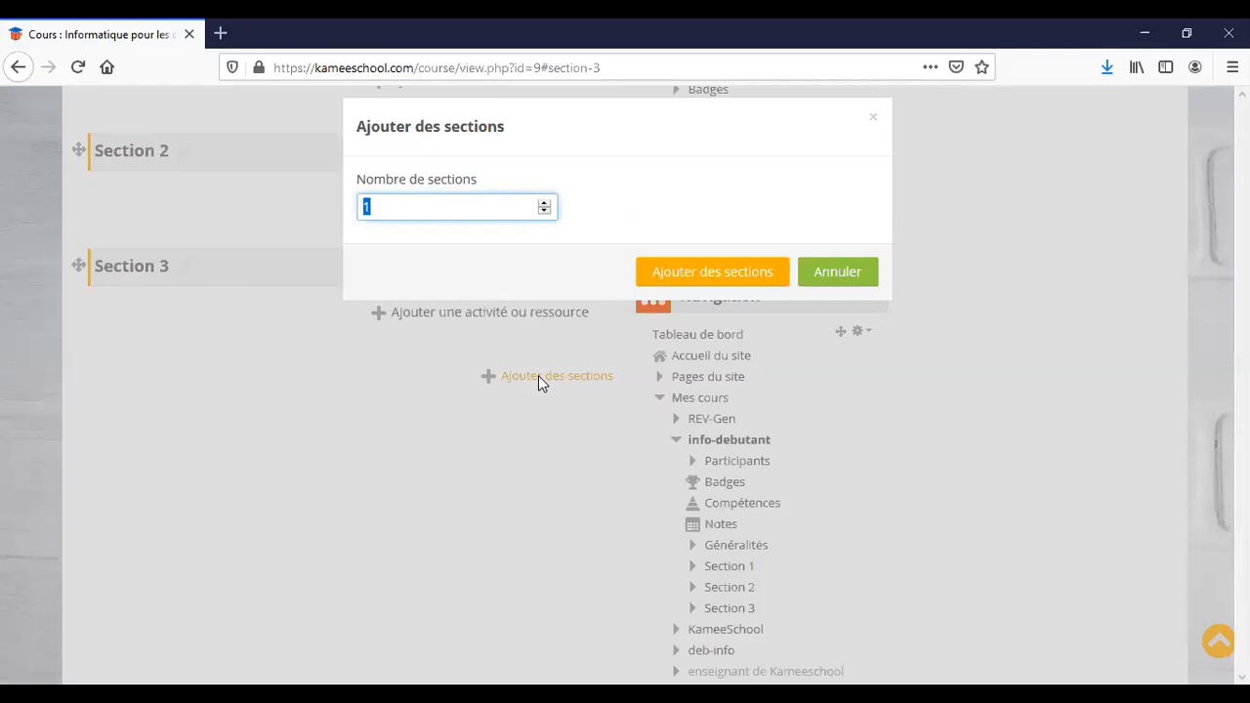
pyautogui.click(695, 276)
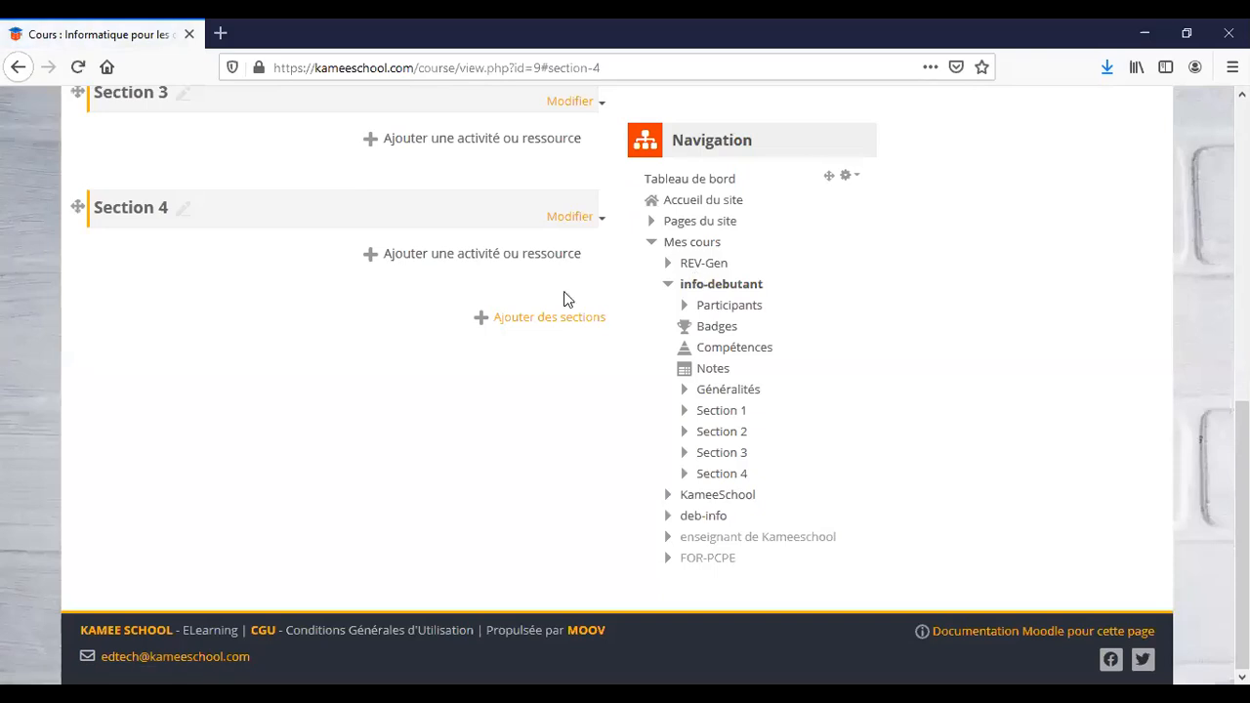
pyautogui.scroll(5, 410, 320)
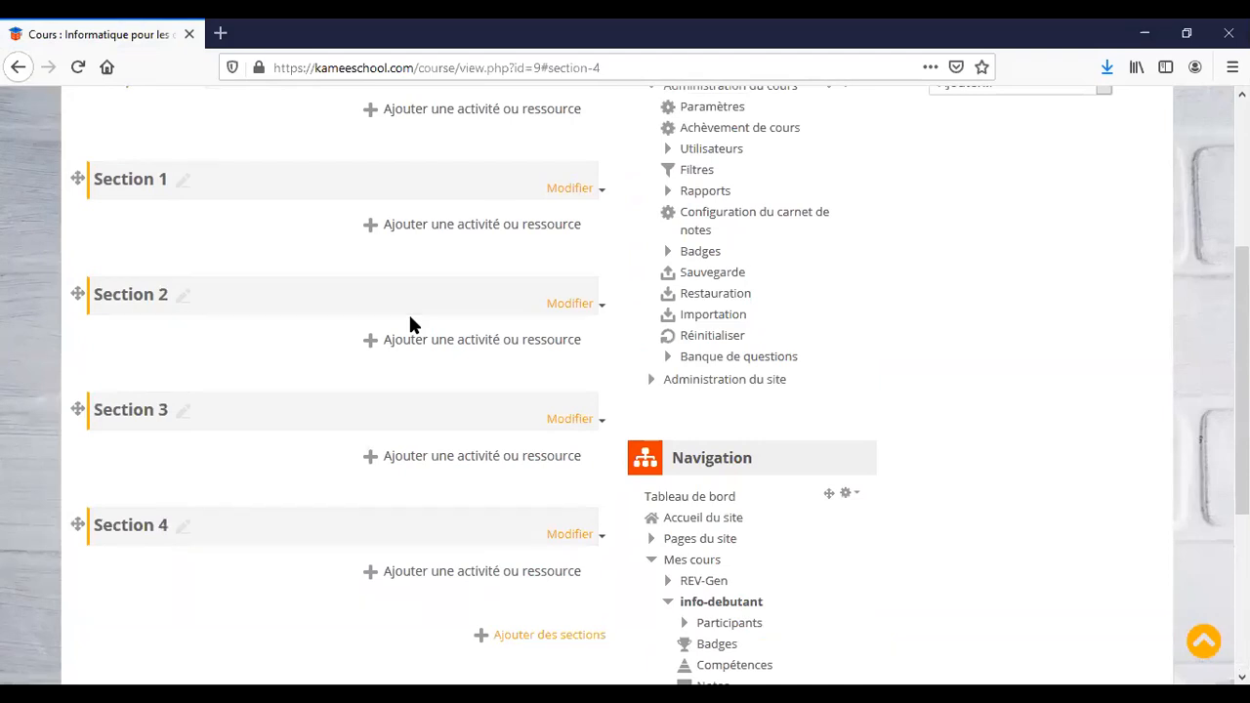
pyautogui.scroll(4, 410, 318)
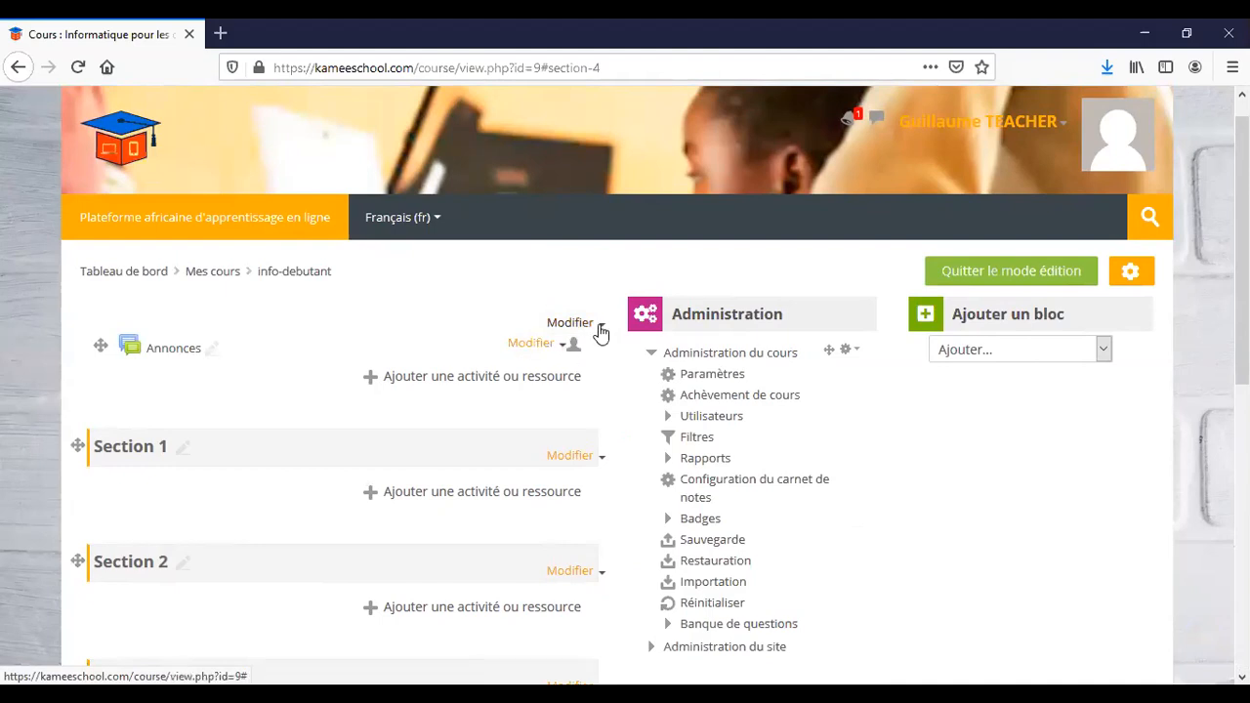
# Hide the Annonces forum so it shows 'Caché pour les étudiants'.
pyautogui.click(600, 332)
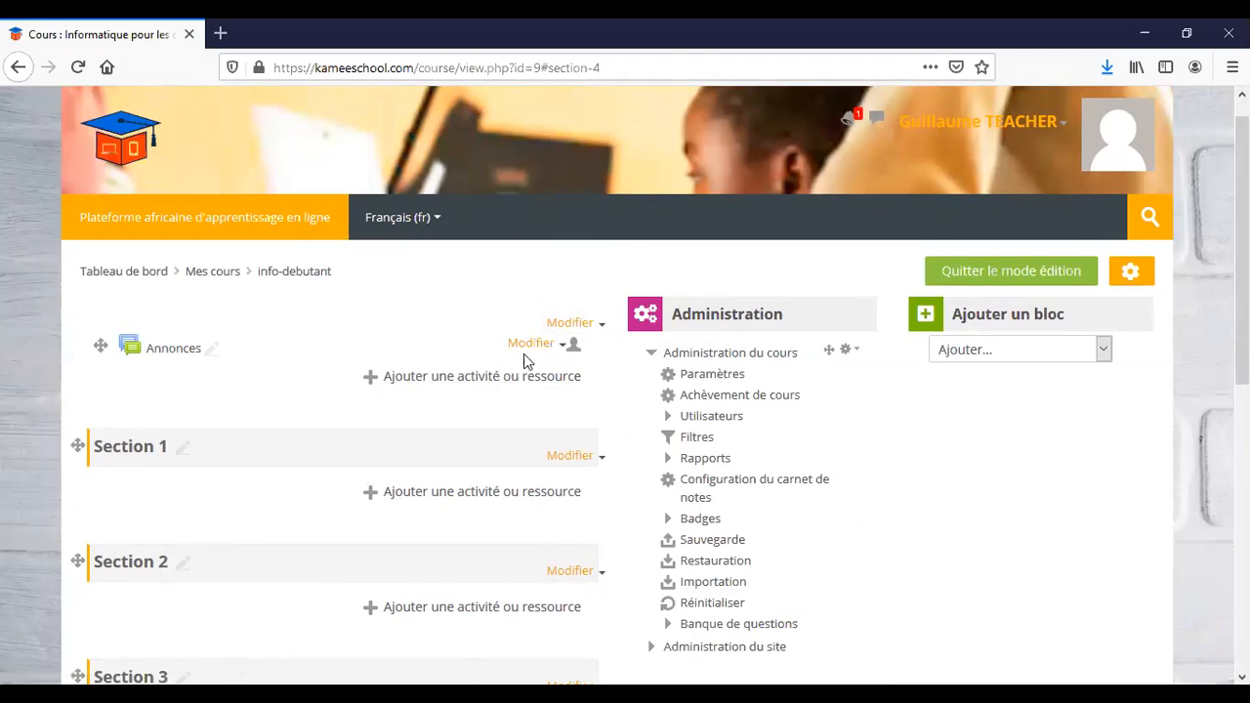
pyautogui.click(562, 350)
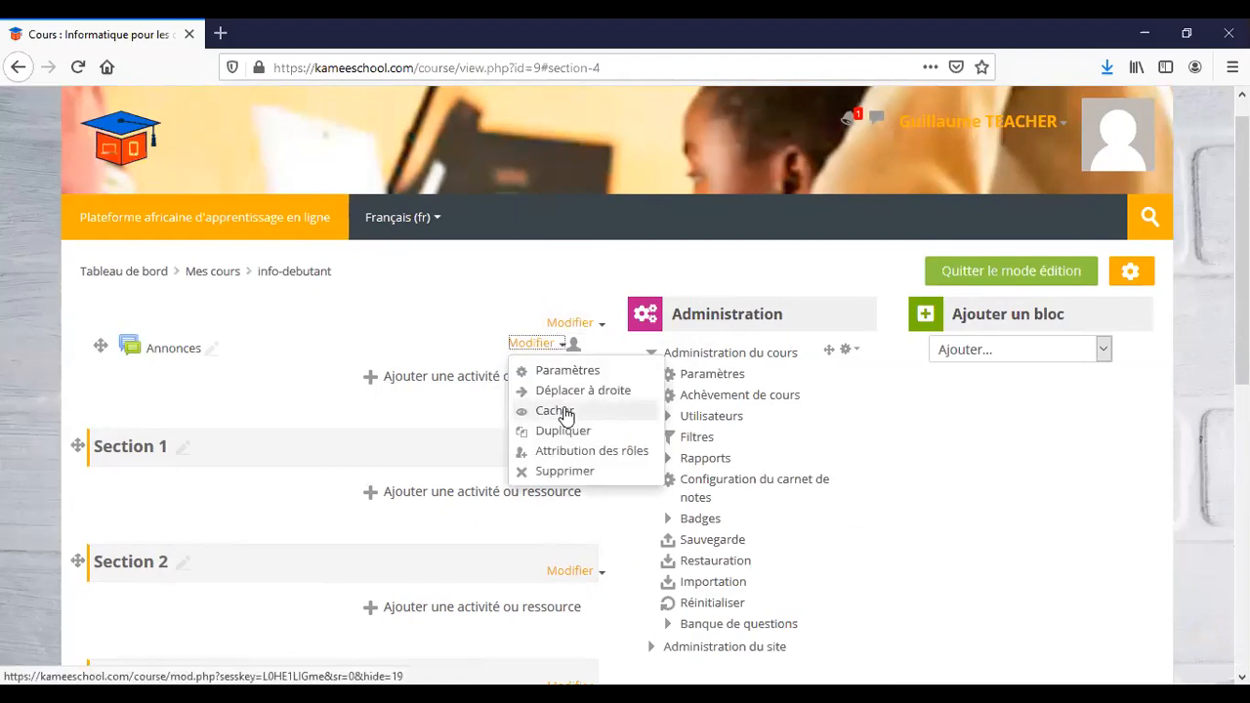
pyautogui.click(566, 414)
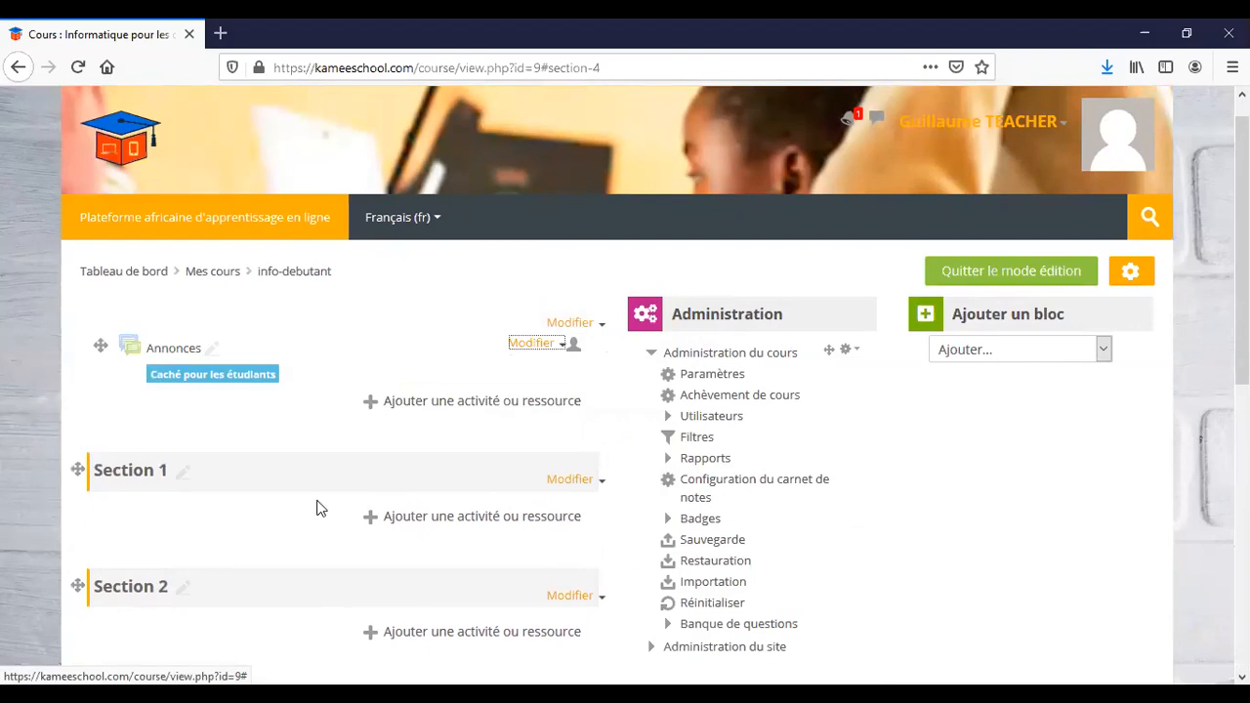
pyautogui.scroll(-5, 316, 508)
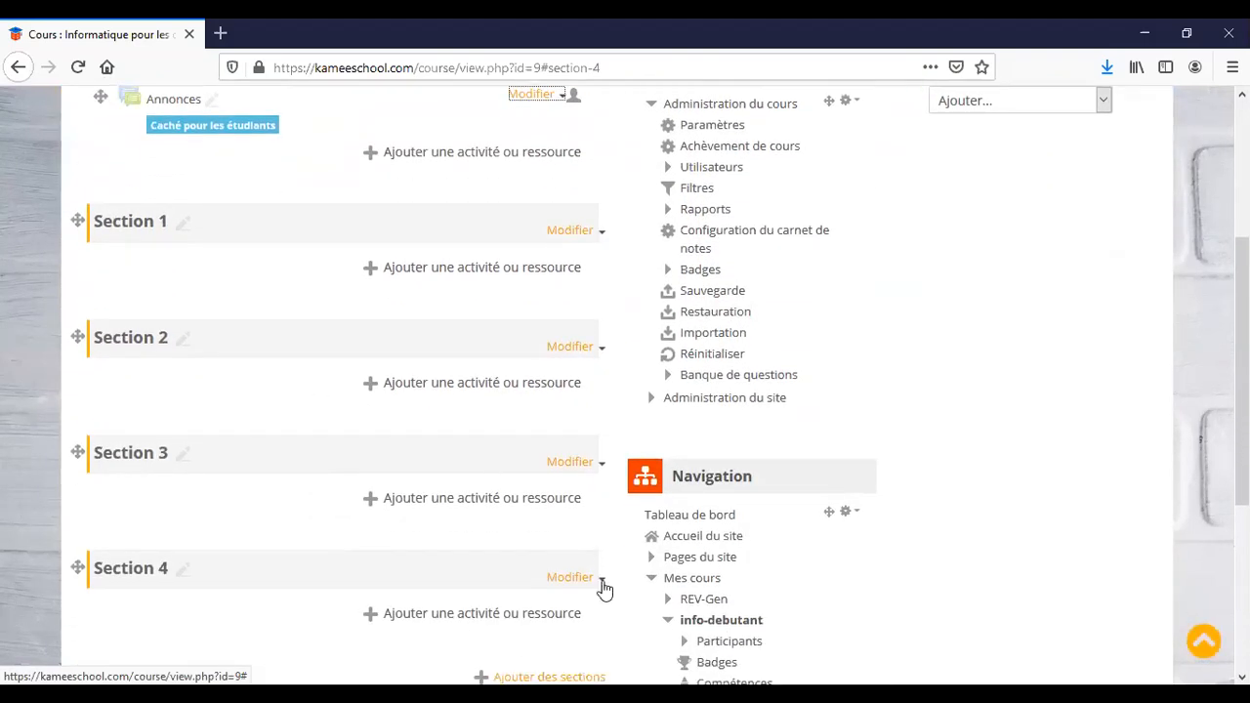
# Delete Section 4 and then Section 3 using Supprimer la section.
pyautogui.click(601, 582)
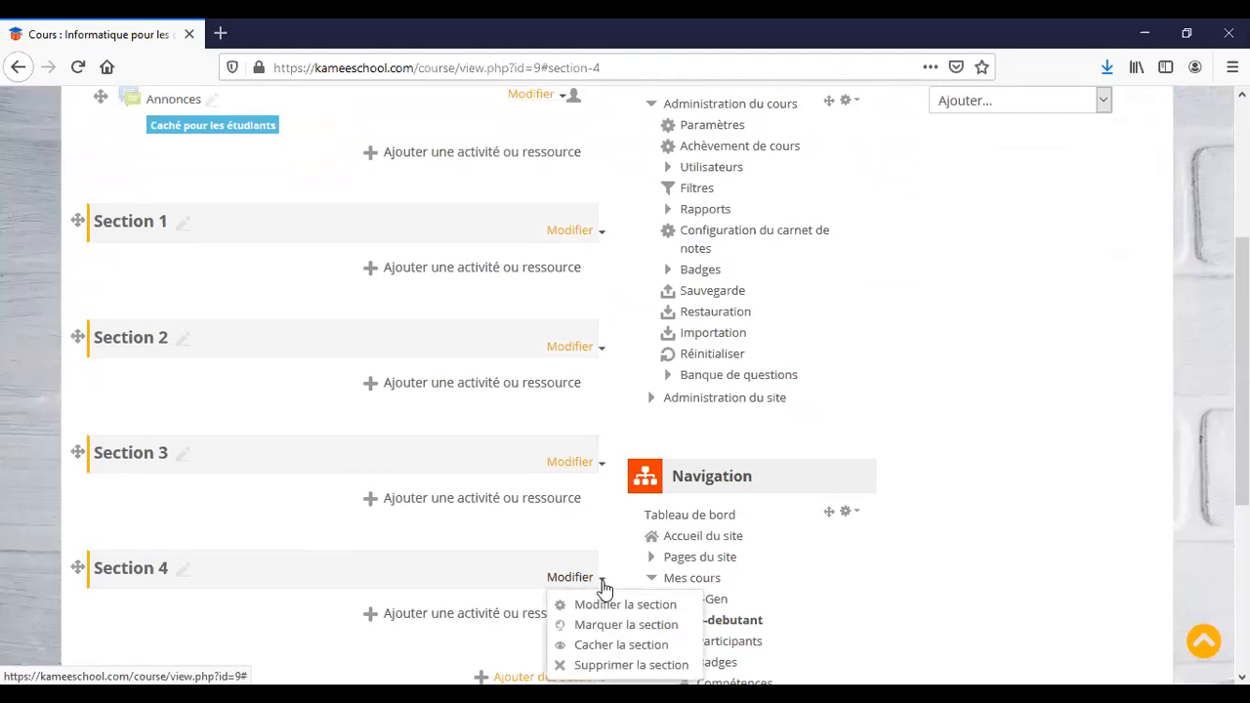
pyautogui.click(604, 664)
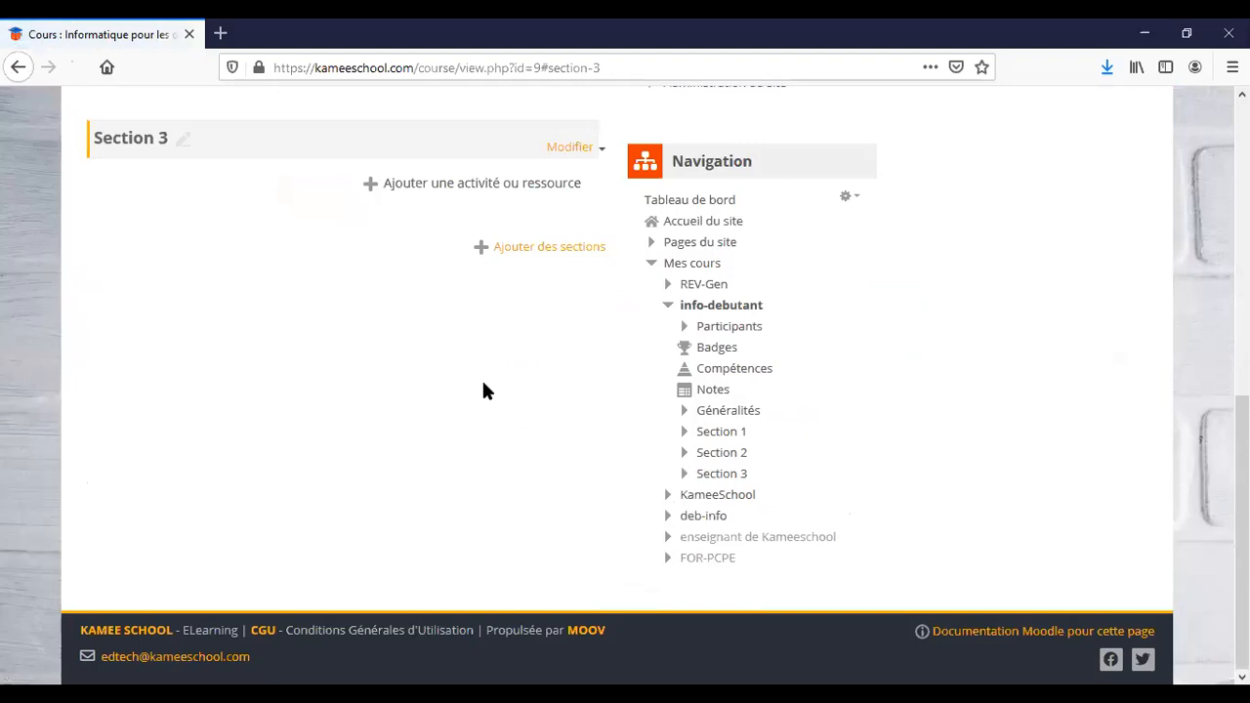
pyautogui.scroll(3, 484, 391)
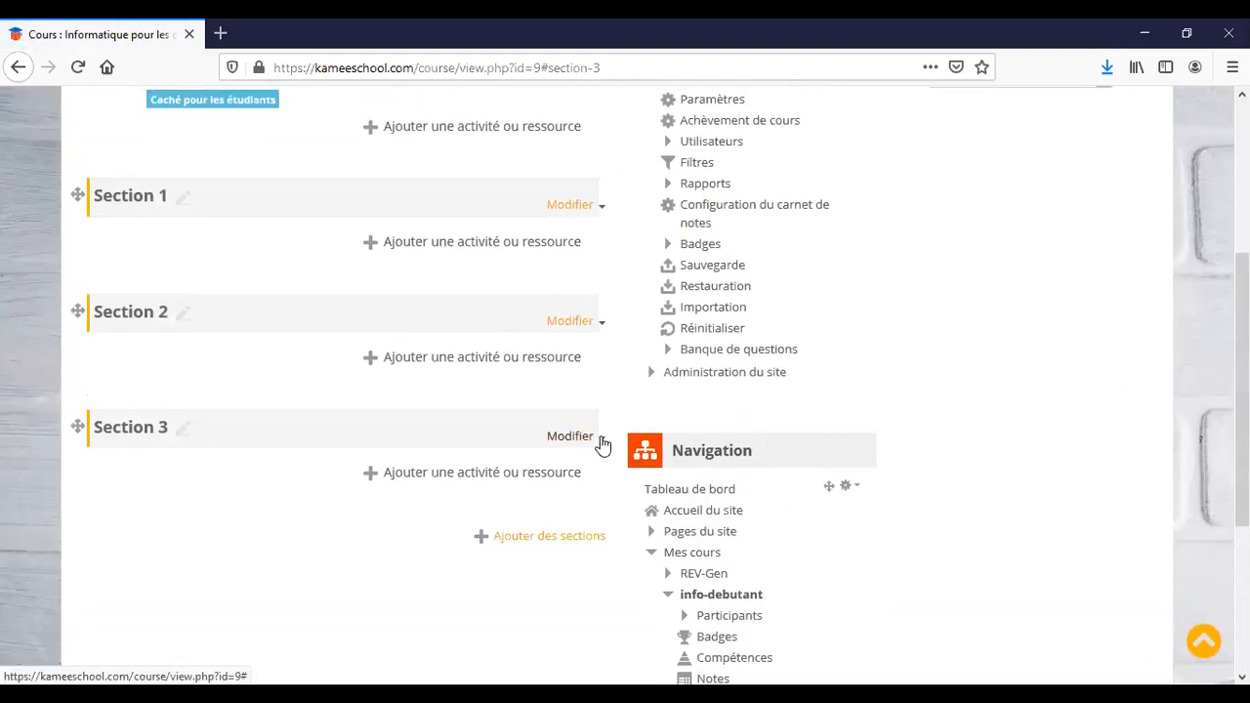
pyautogui.click(601, 439)
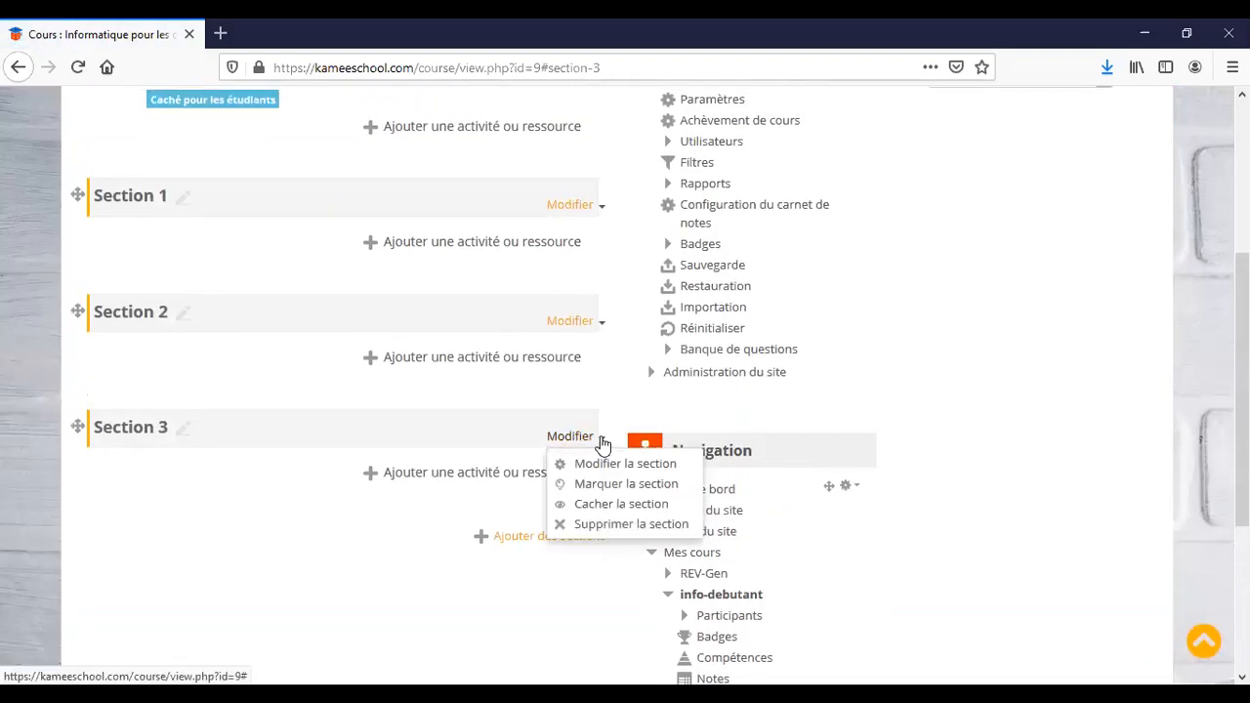
pyautogui.click(604, 528)
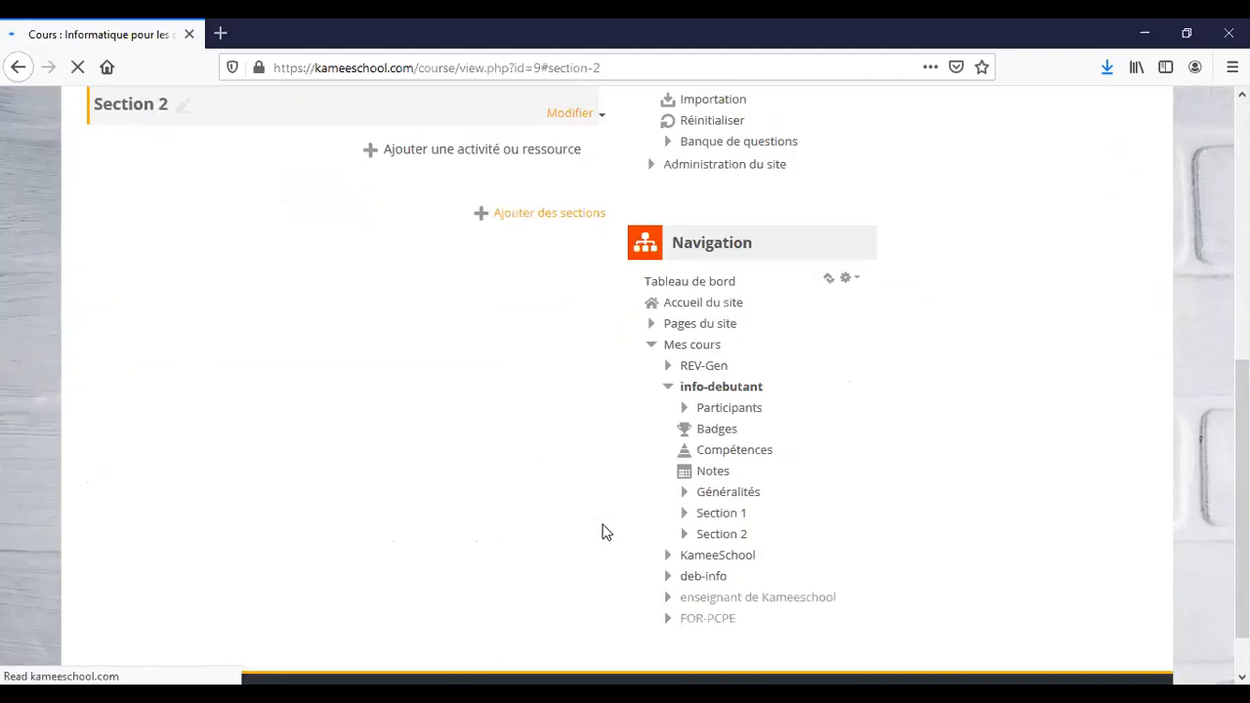
pyautogui.scroll(5, 535, 420)
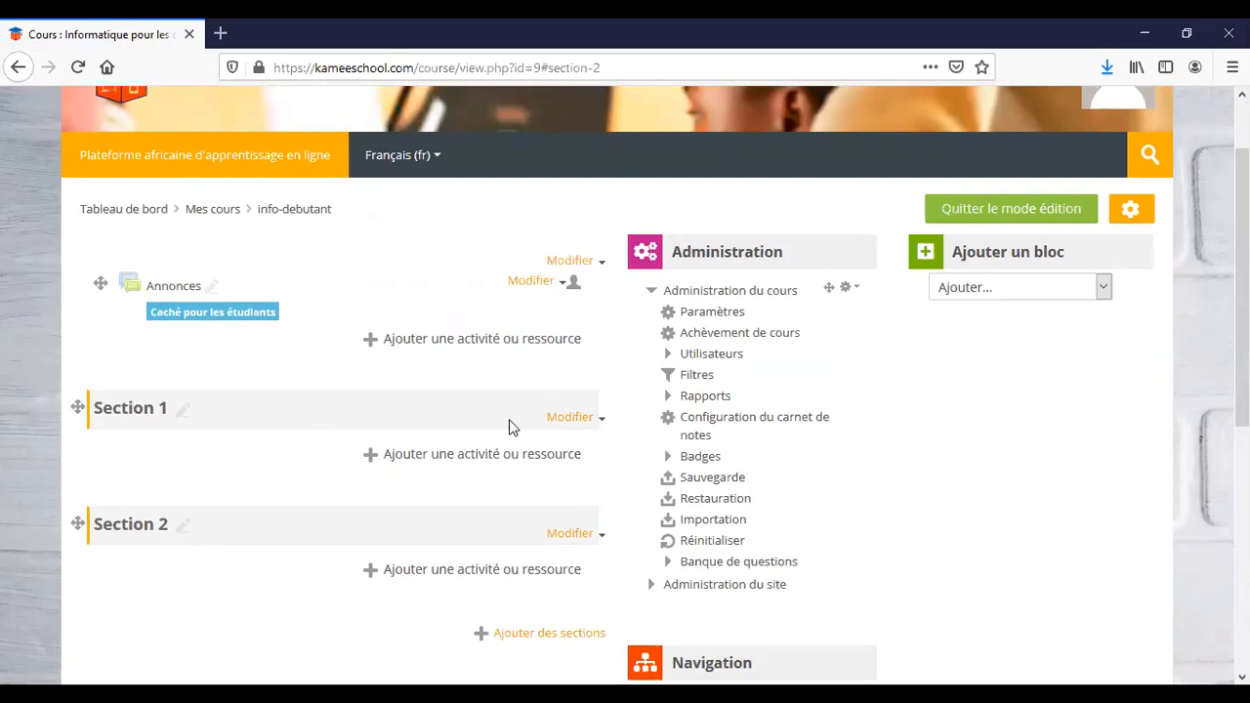
# Give Section 1 the custom name 'Petite histoire de l'informatique'.
pyautogui.click(601, 426)
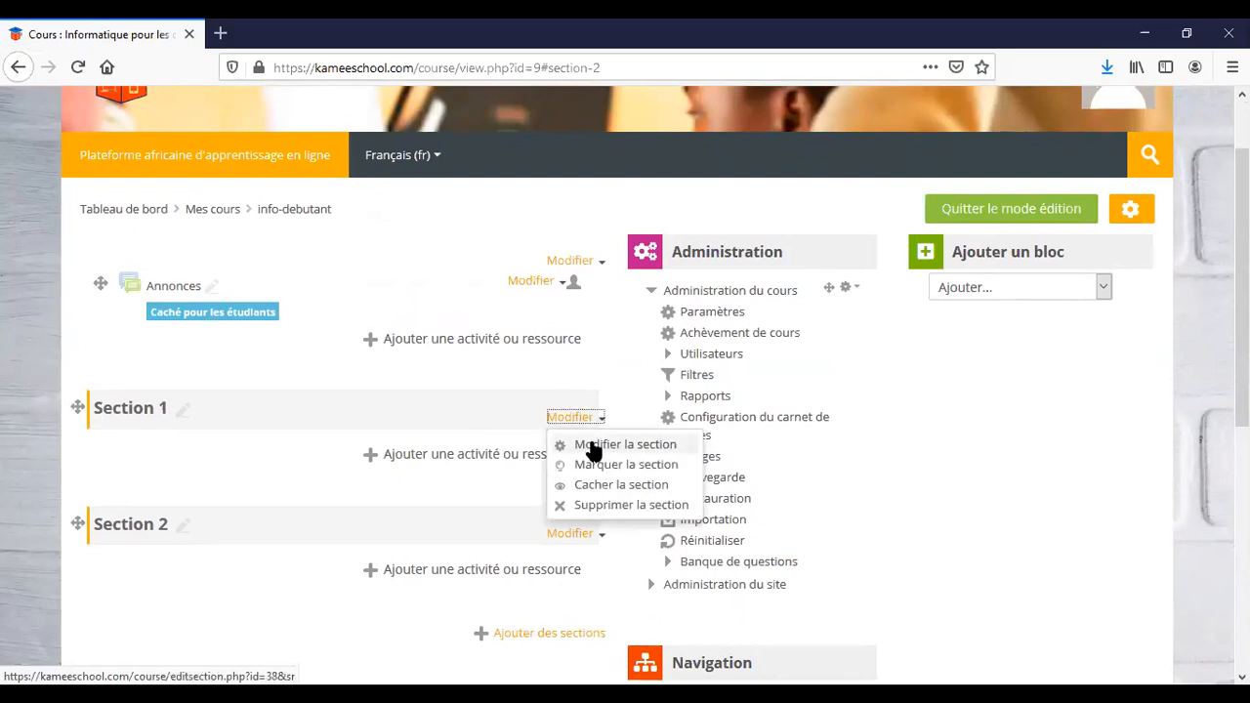
pyautogui.click(592, 444)
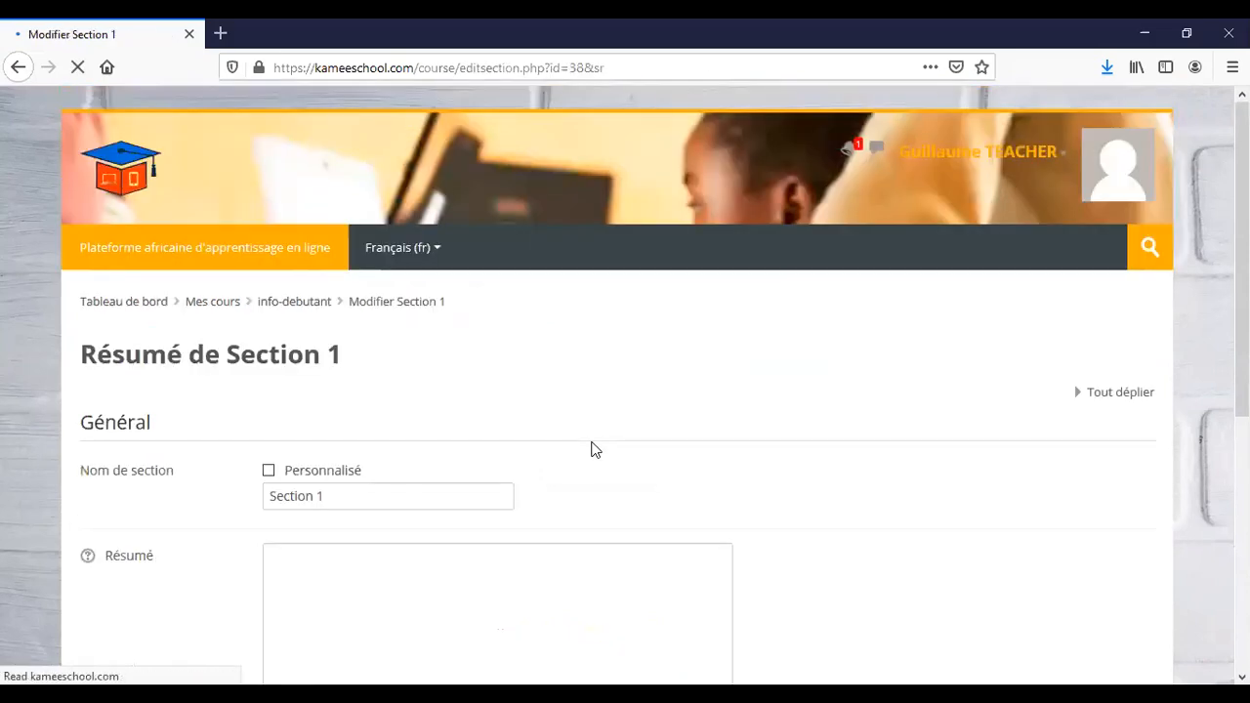
pyautogui.scroll(-3, 566, 354)
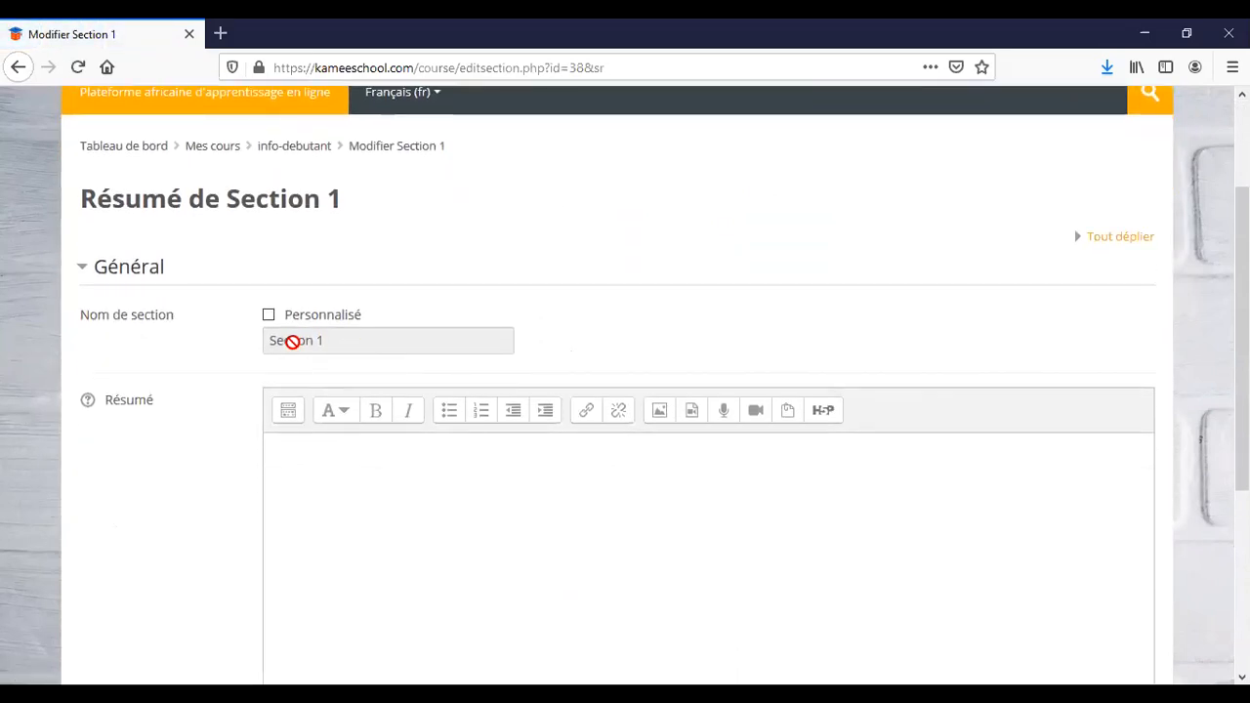
pyautogui.click(268, 316)
pyautogui.click(304, 335)
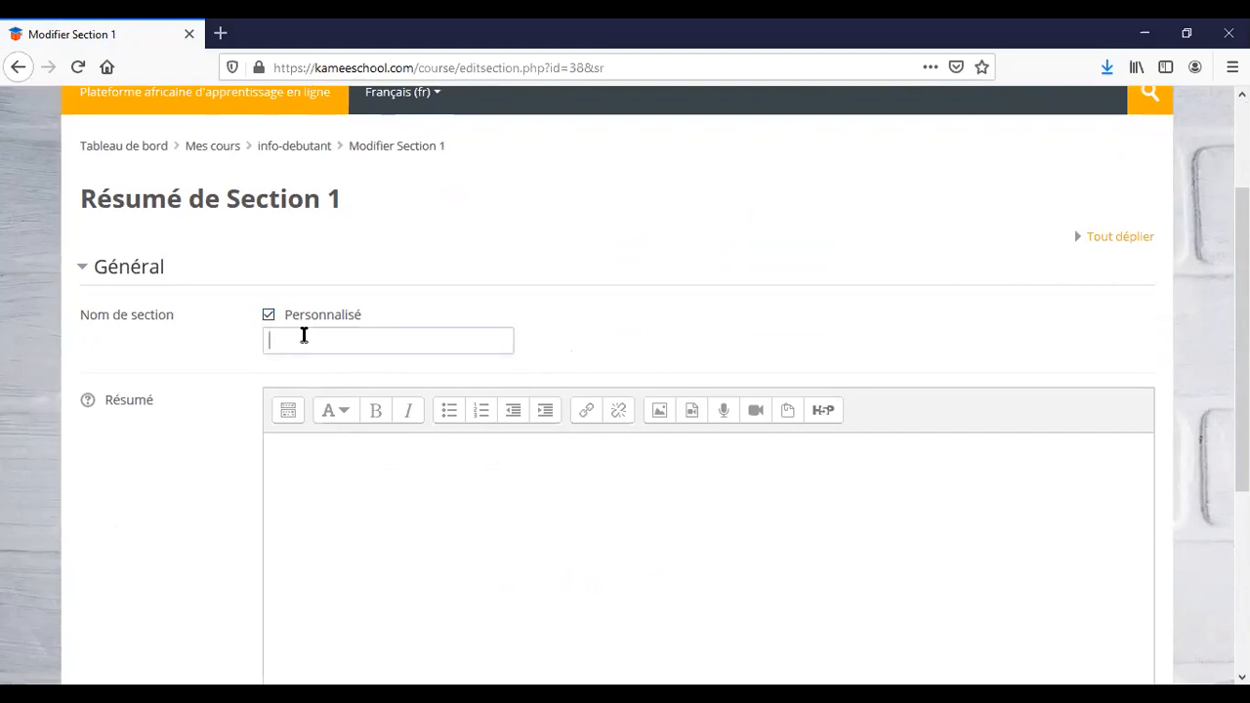
pyautogui.click(689, 335)
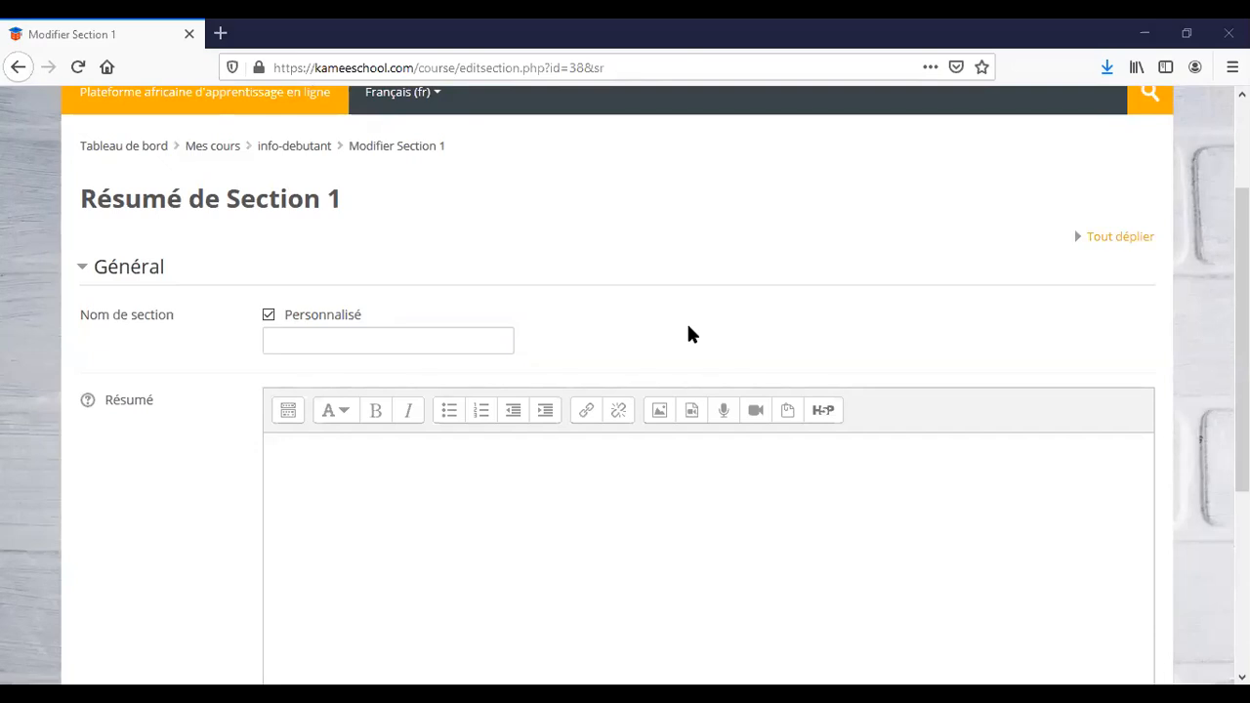
pyautogui.click(413, 336)
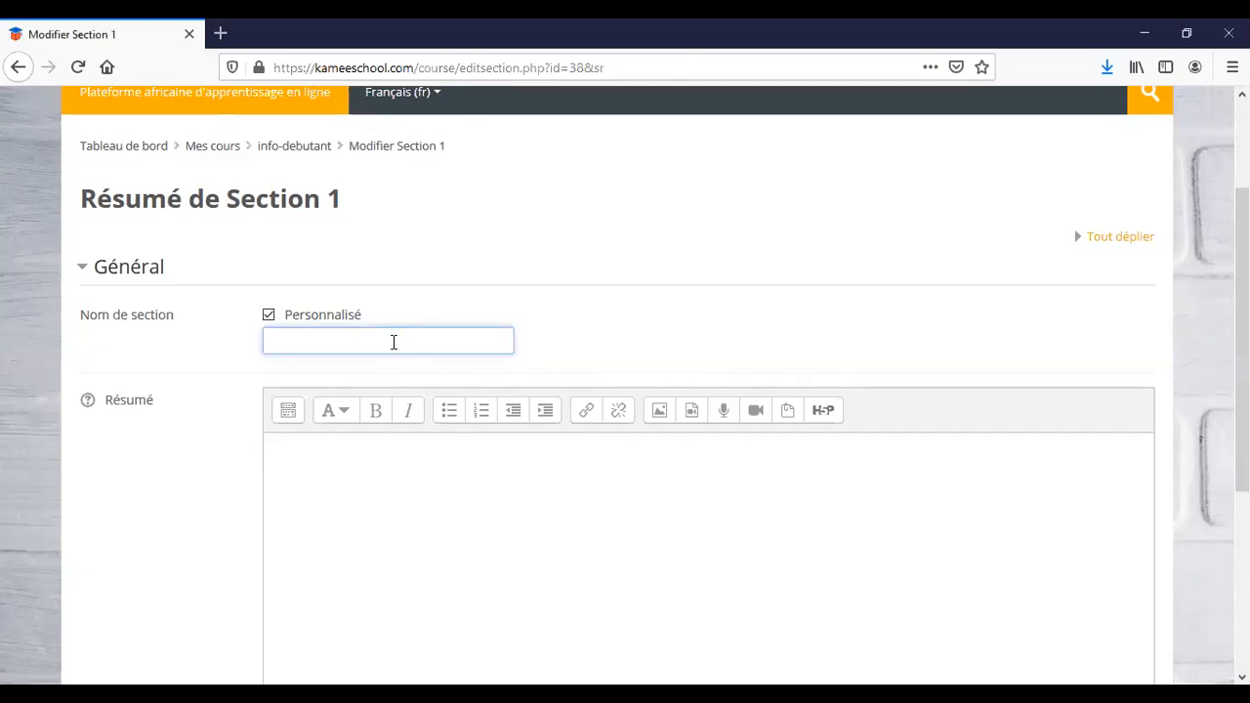
pyautogui.write("Petite histoire de l'informatique")
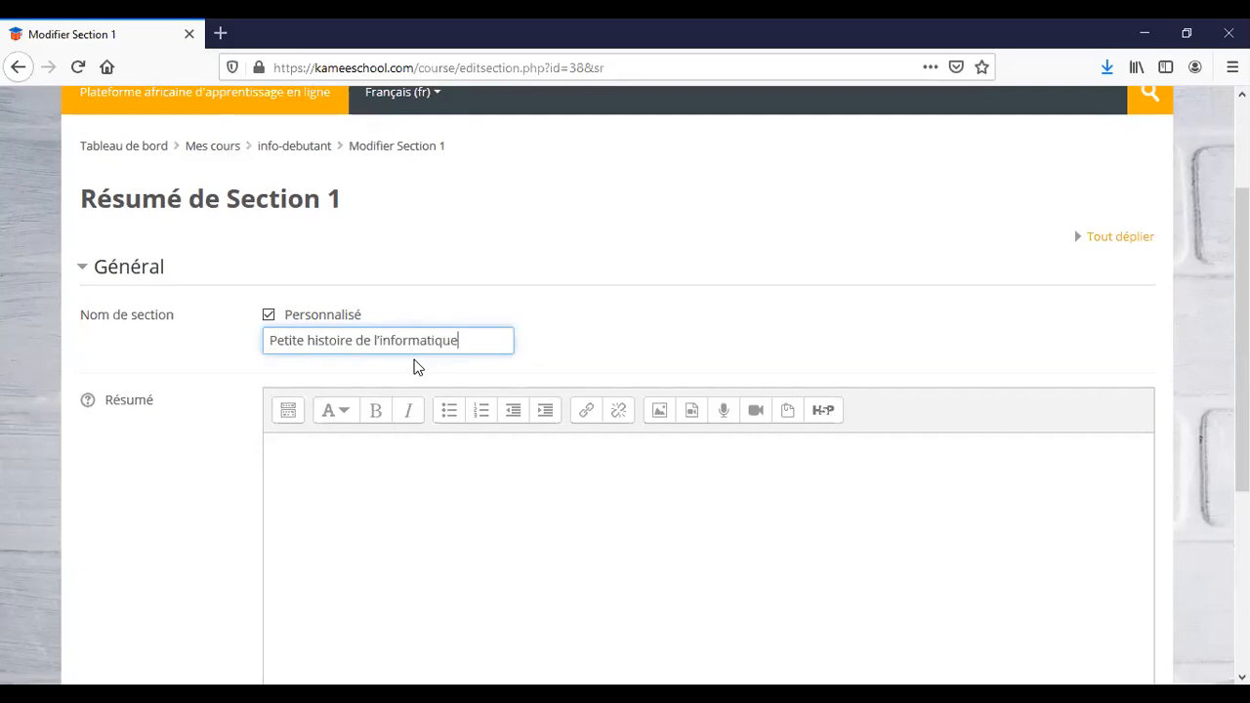
# Enter the summary 'Résumé de l'histoire de l'informatique' and save the section.
pyautogui.click(424, 523)
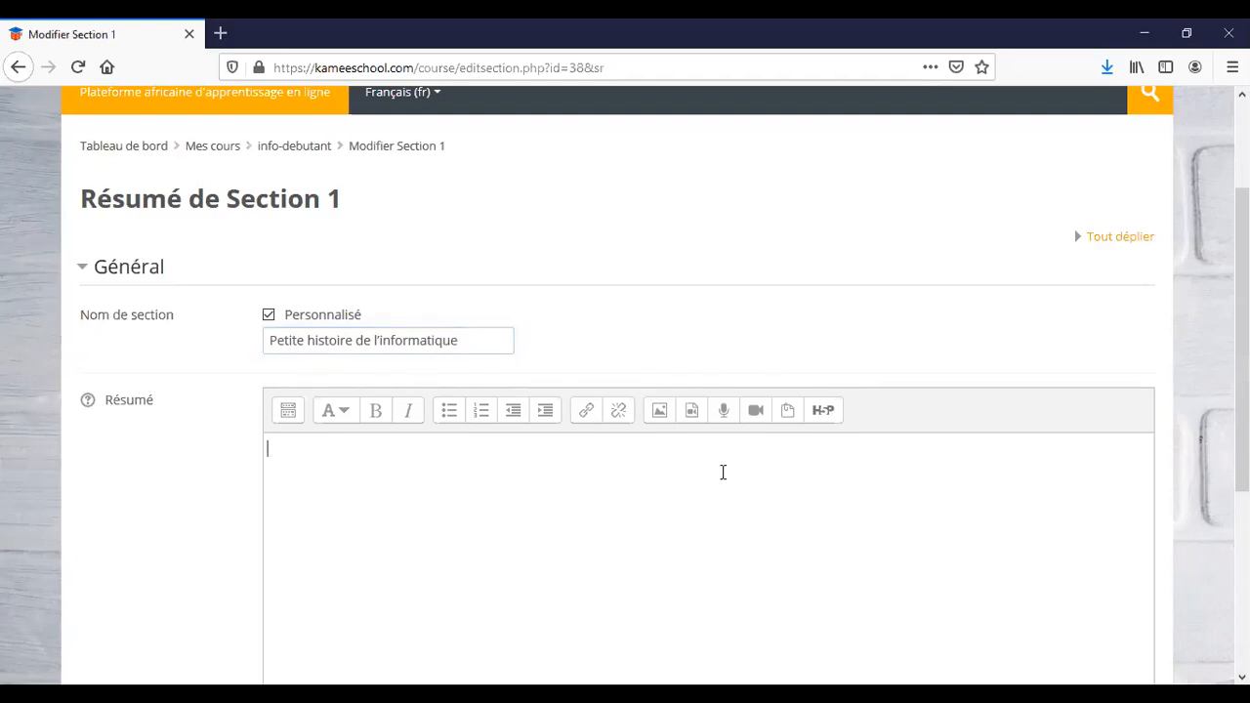
pyautogui.write('Ré')
pyautogui.write('sumé')
pyautogui.press('BackSpace')
pyautogui.write('é')
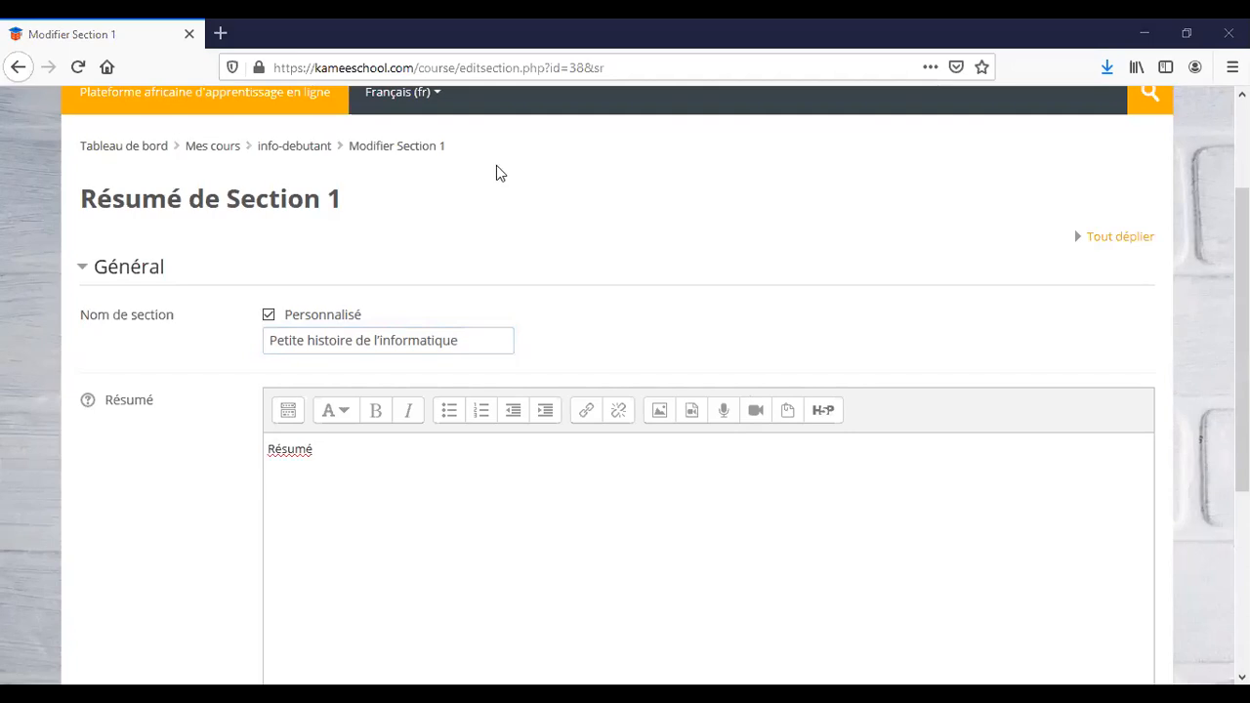
pyautogui.click(460, 499)
pyautogui.write("de l'histoire de l'informatique")
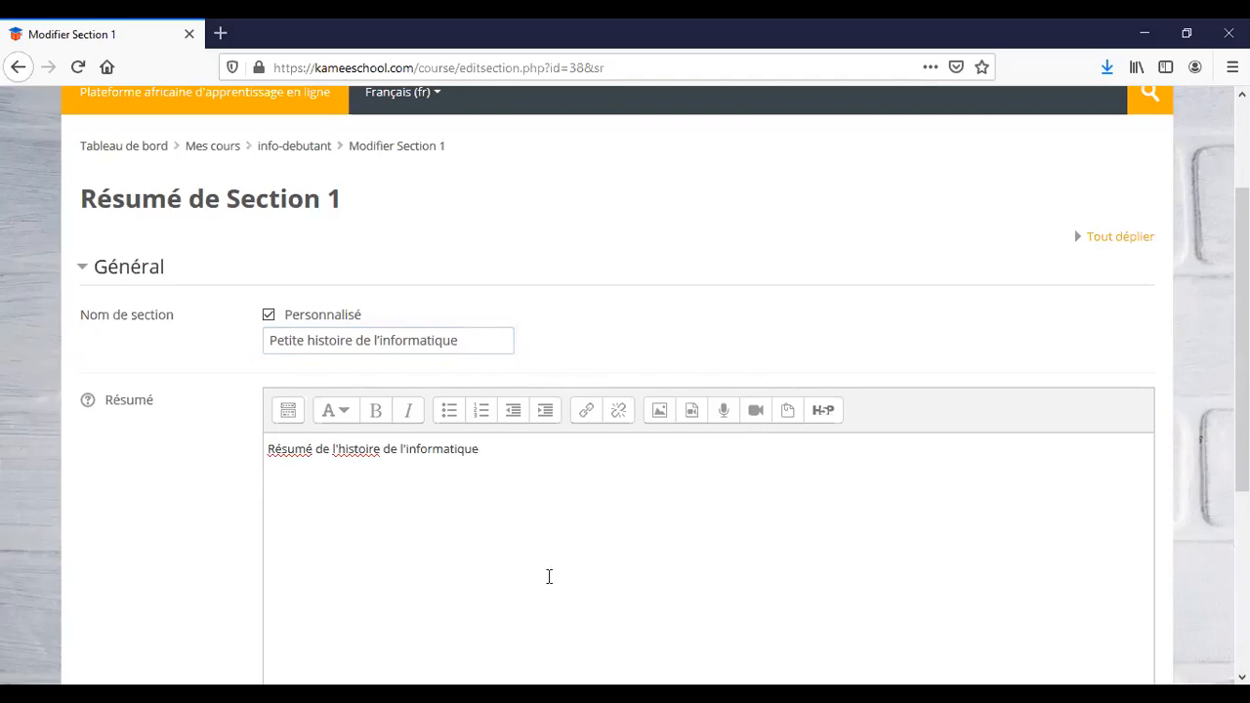
pyautogui.scroll(-5, 549, 576)
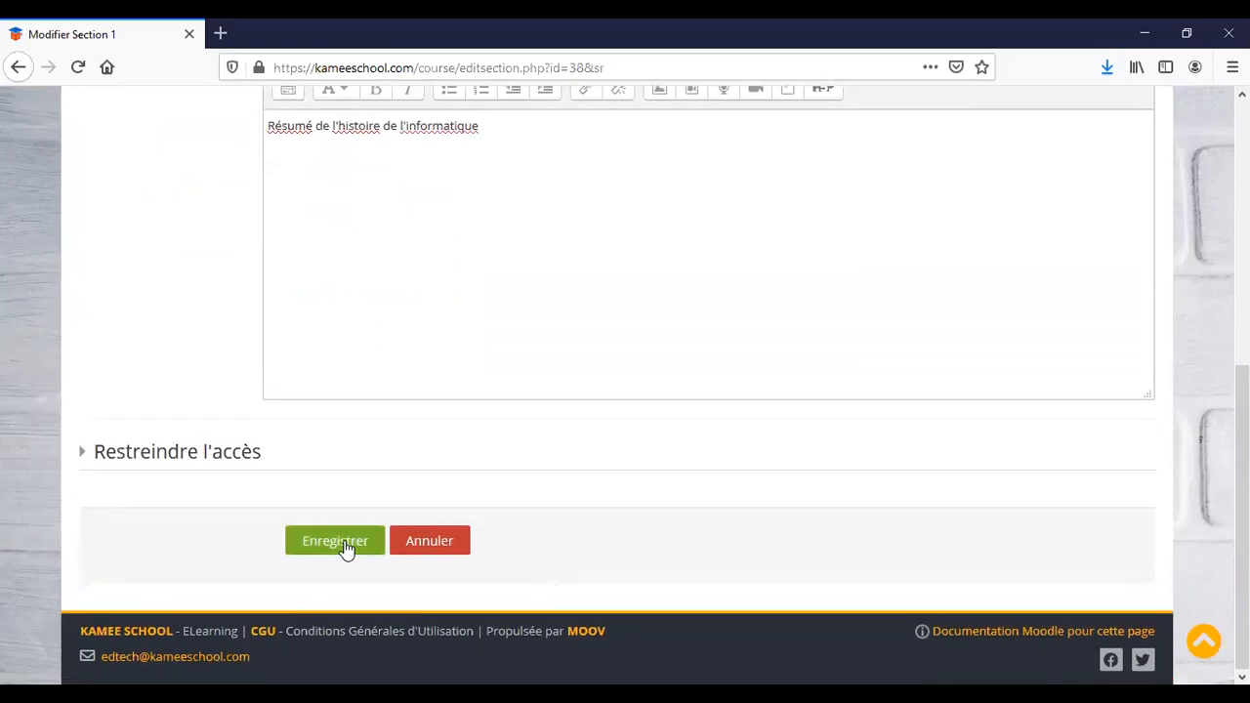
pyautogui.click(344, 545)
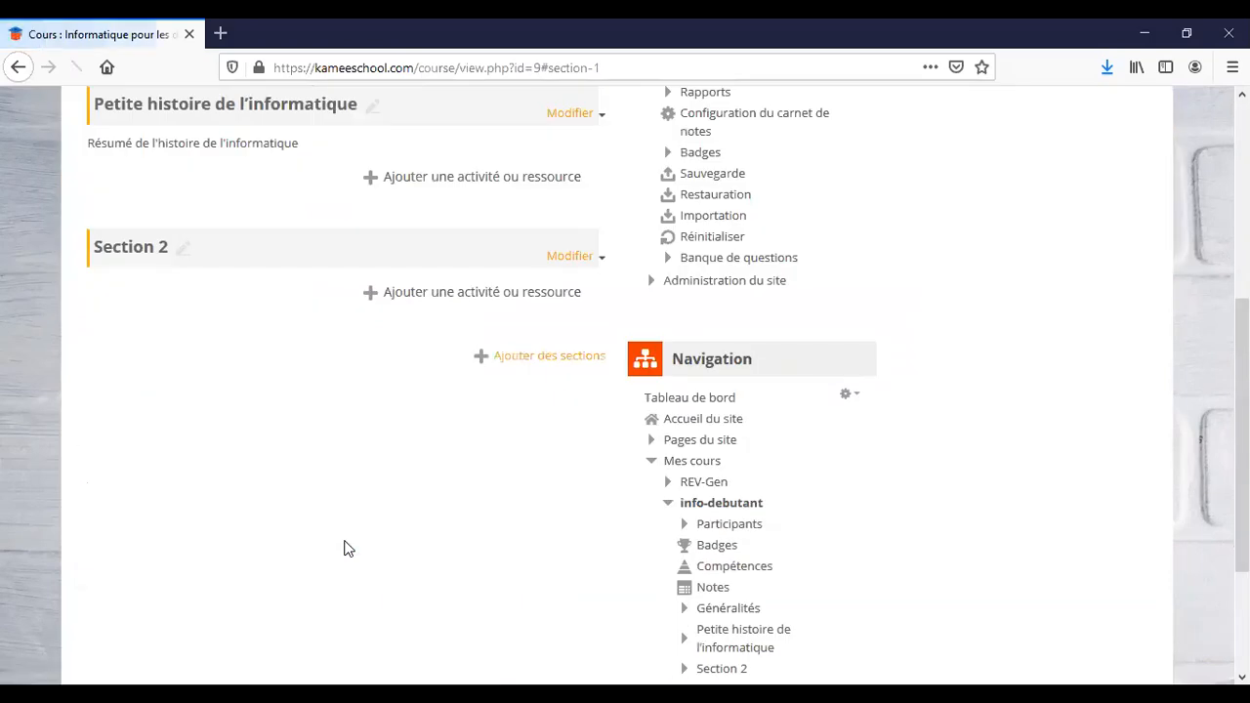
pyautogui.scroll(3, 344, 548)
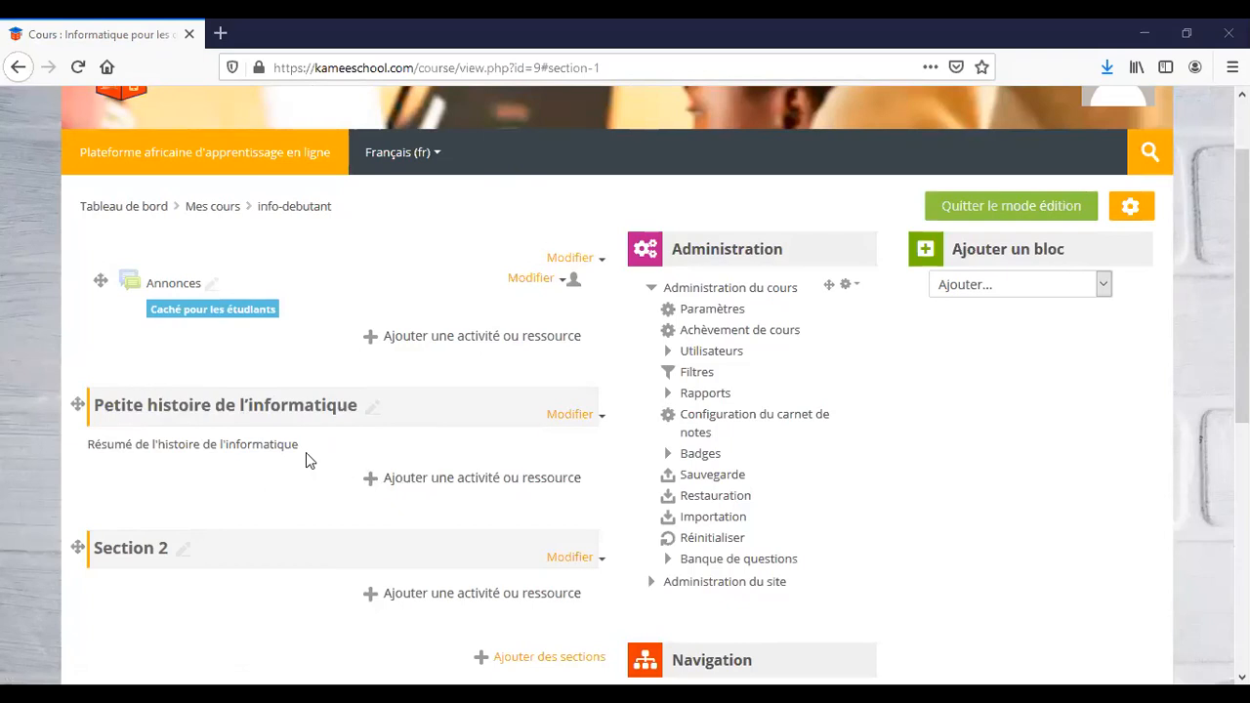
# Pick Page from the section's activity and resource list to start a new page.
pyautogui.click(437, 482)
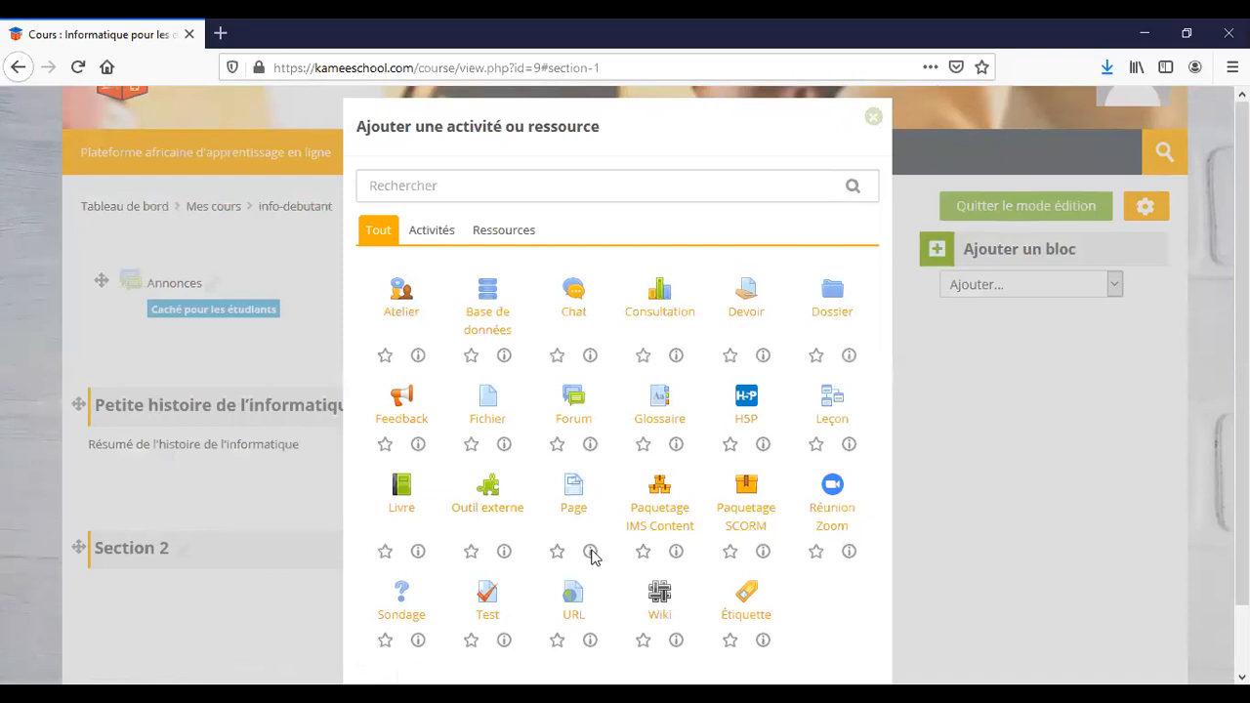
pyautogui.click(590, 552)
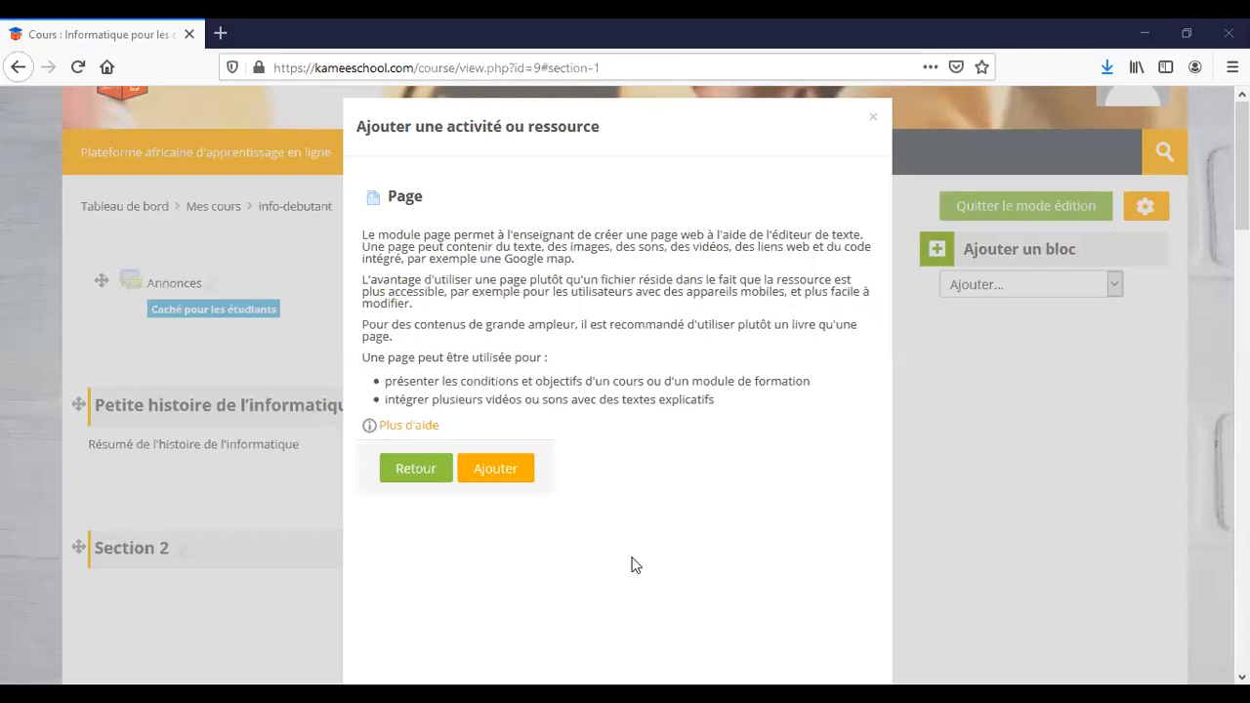
pyautogui.click(496, 470)
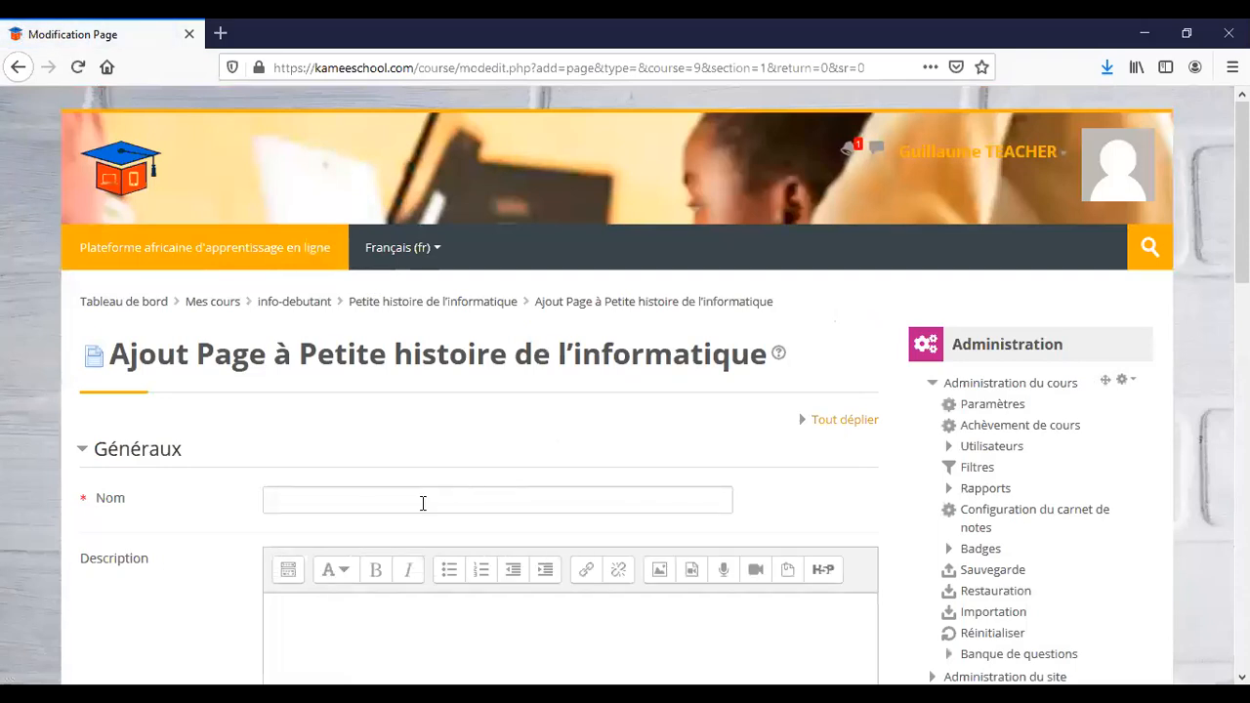
# Name the new page 'HIstoire de l'informatique'.
pyautogui.click(423, 503)
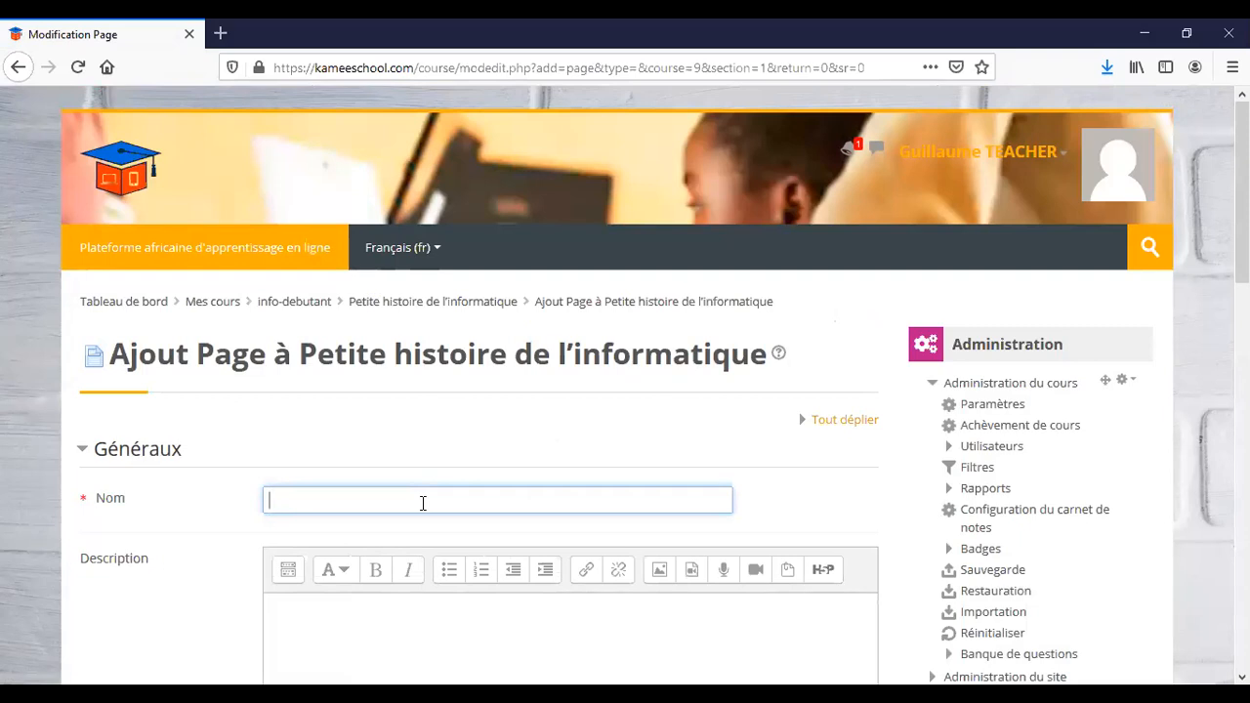
pyautogui.write("HIstoire de l'informatique")
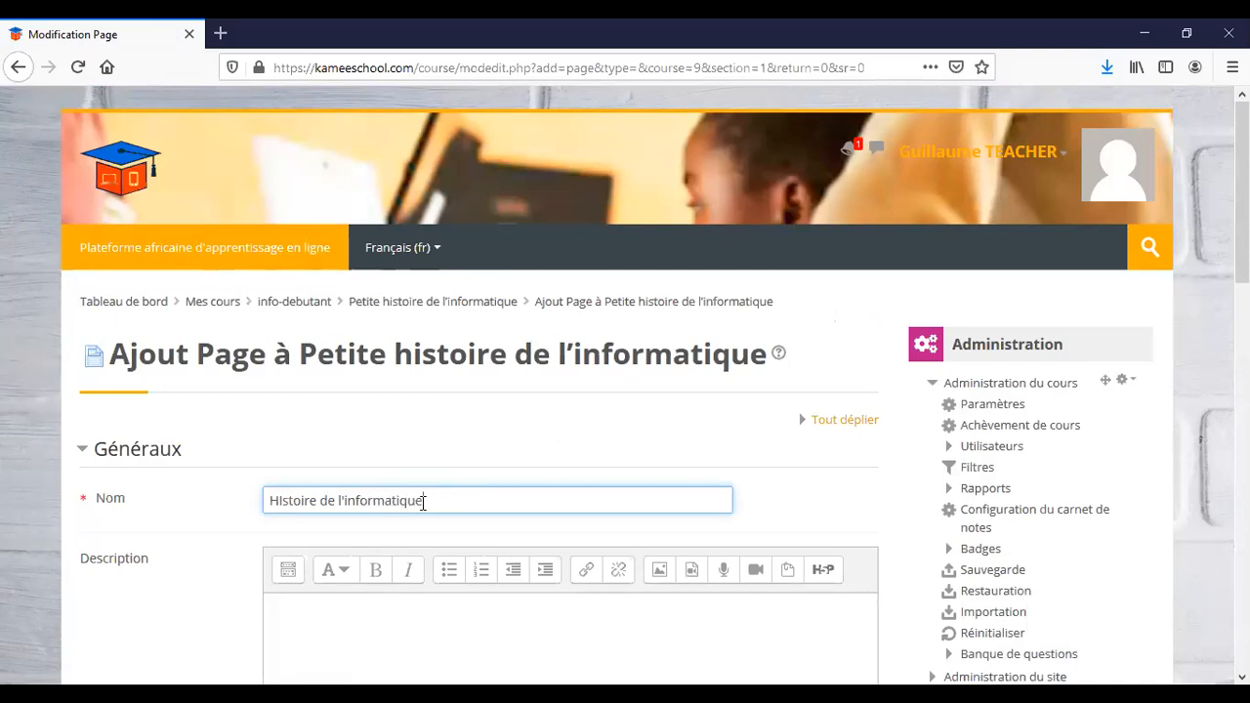
pyautogui.scroll(-3, 423, 503)
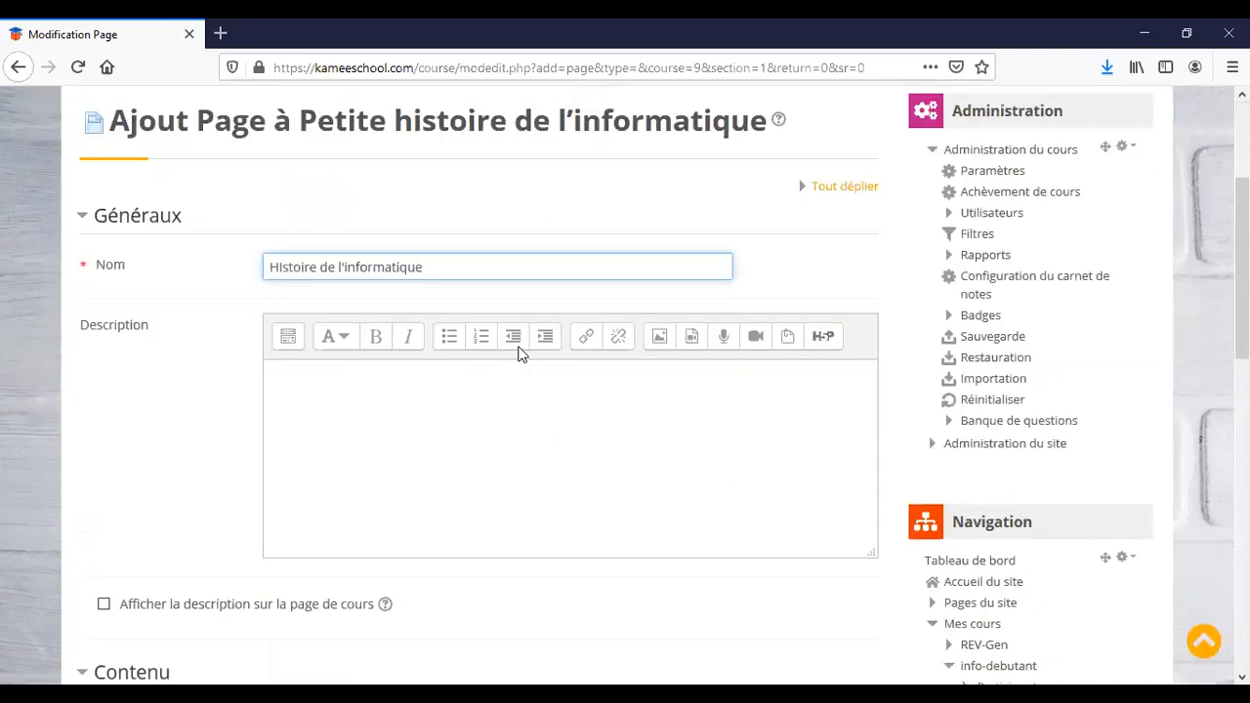
pyautogui.click(423, 411)
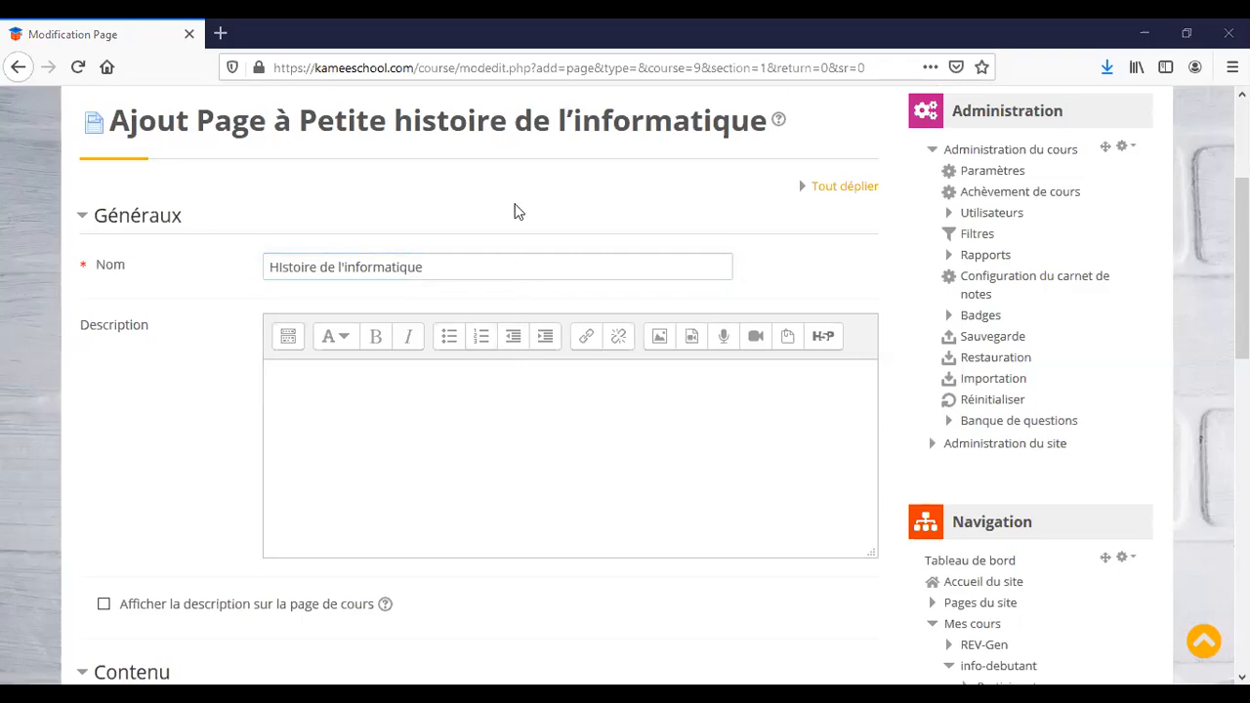
pyautogui.scroll(-1, 457, 457)
pyautogui.scroll(-1, 457, 457)
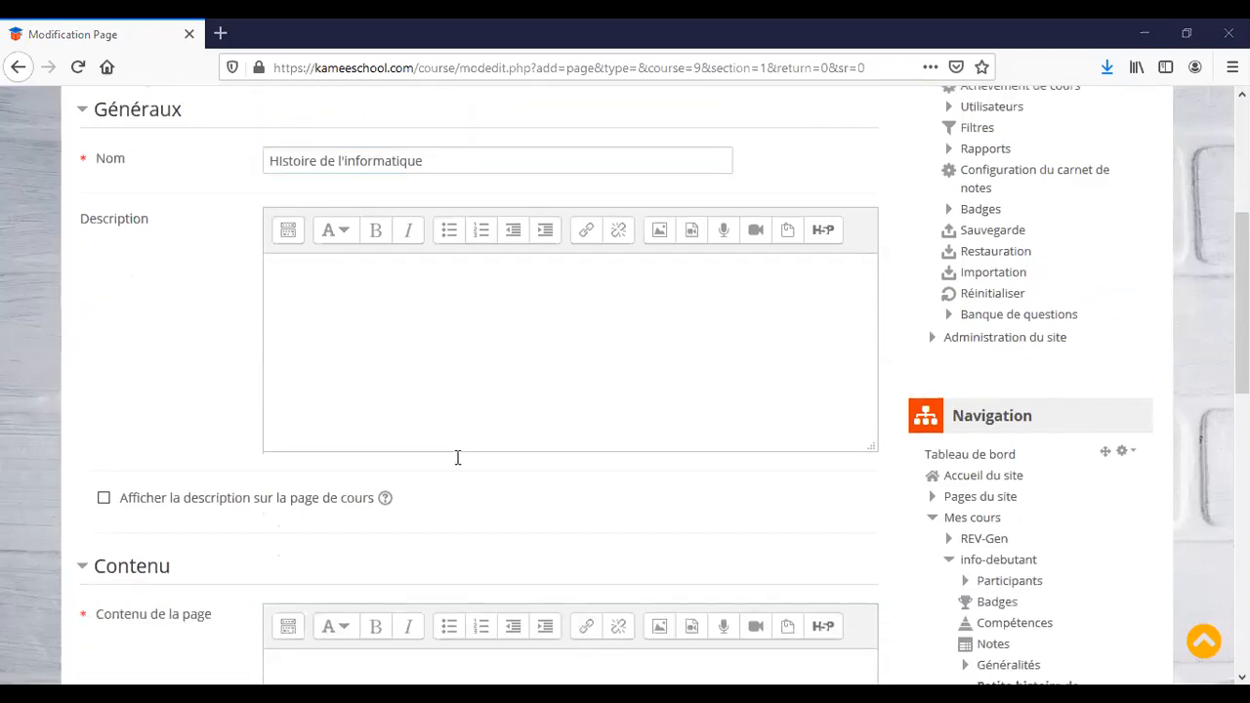
pyautogui.scroll(-1, 300, 424)
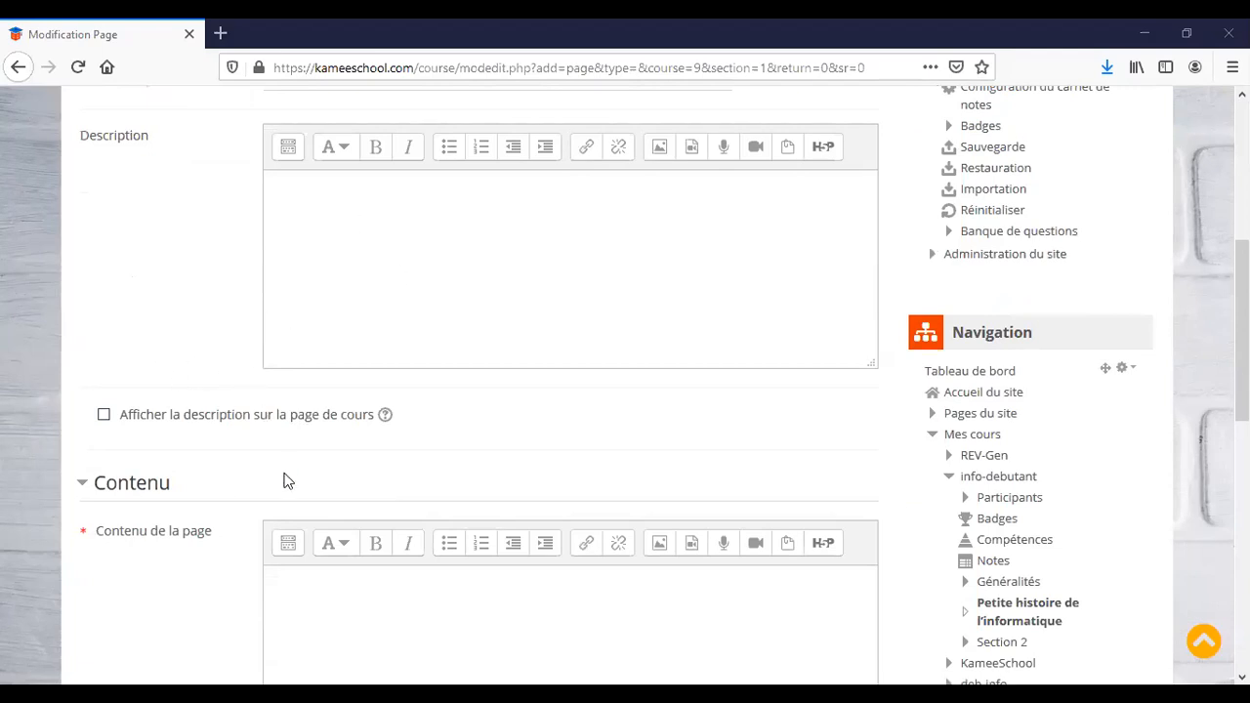
pyautogui.scroll(-3, 303, 468)
pyautogui.scroll(-2, 393, 494)
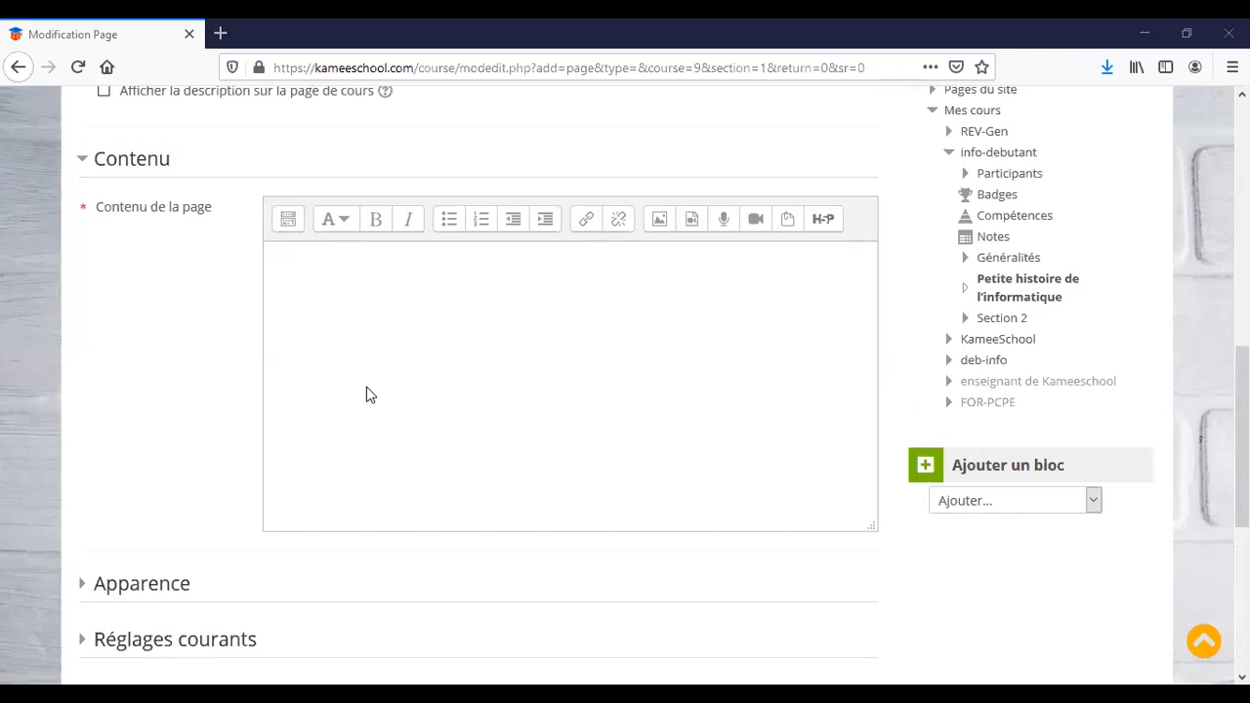
# Paste the history-of-computing text, starting with 1642-1644, into Contenu de la page.
pyautogui.click(501, 362)
pyautogui.hotkey('ctrl', 'v')
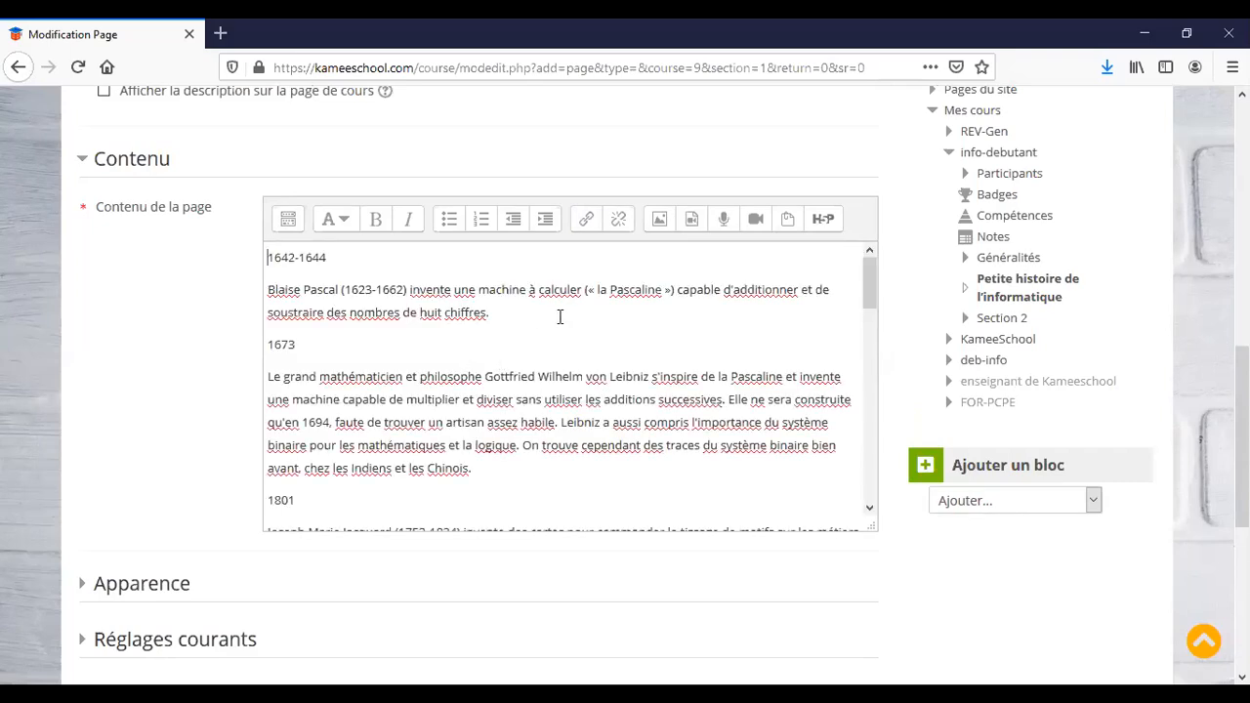
pyautogui.scroll(3, 566, 326)
pyautogui.scroll(-2, 575, 547)
pyautogui.scroll(2, 575, 547)
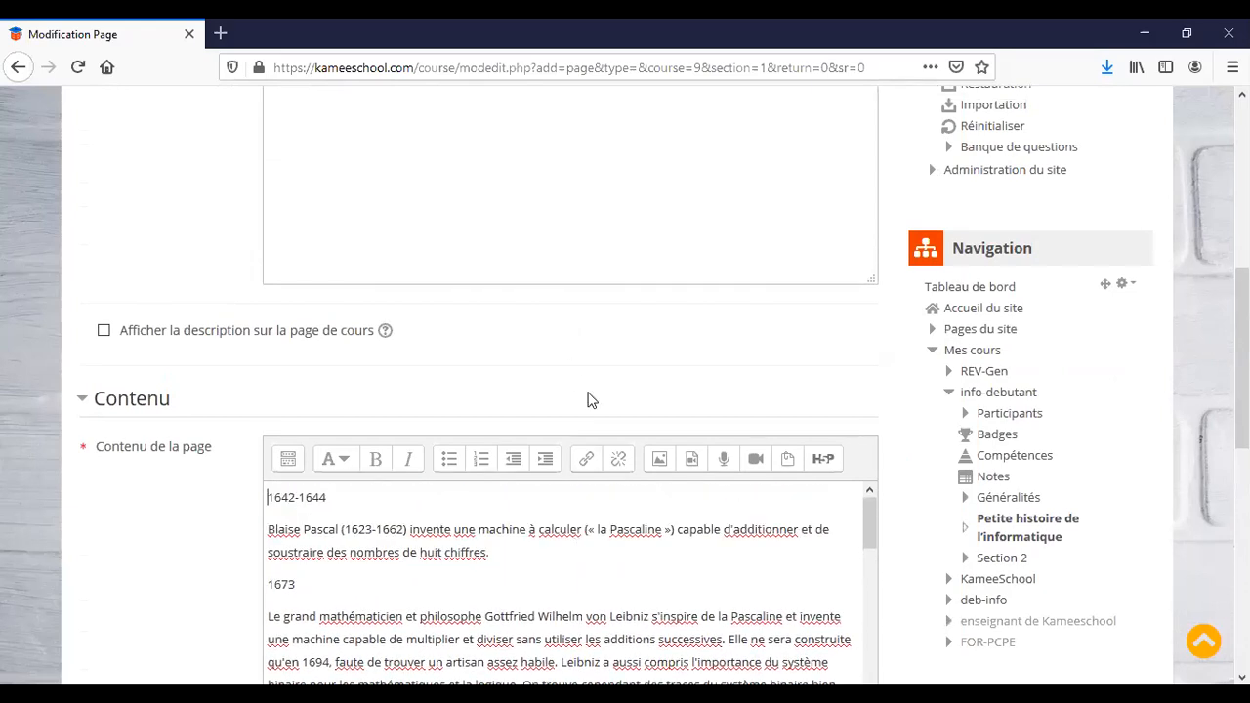
pyautogui.scroll(-2, 540, 213)
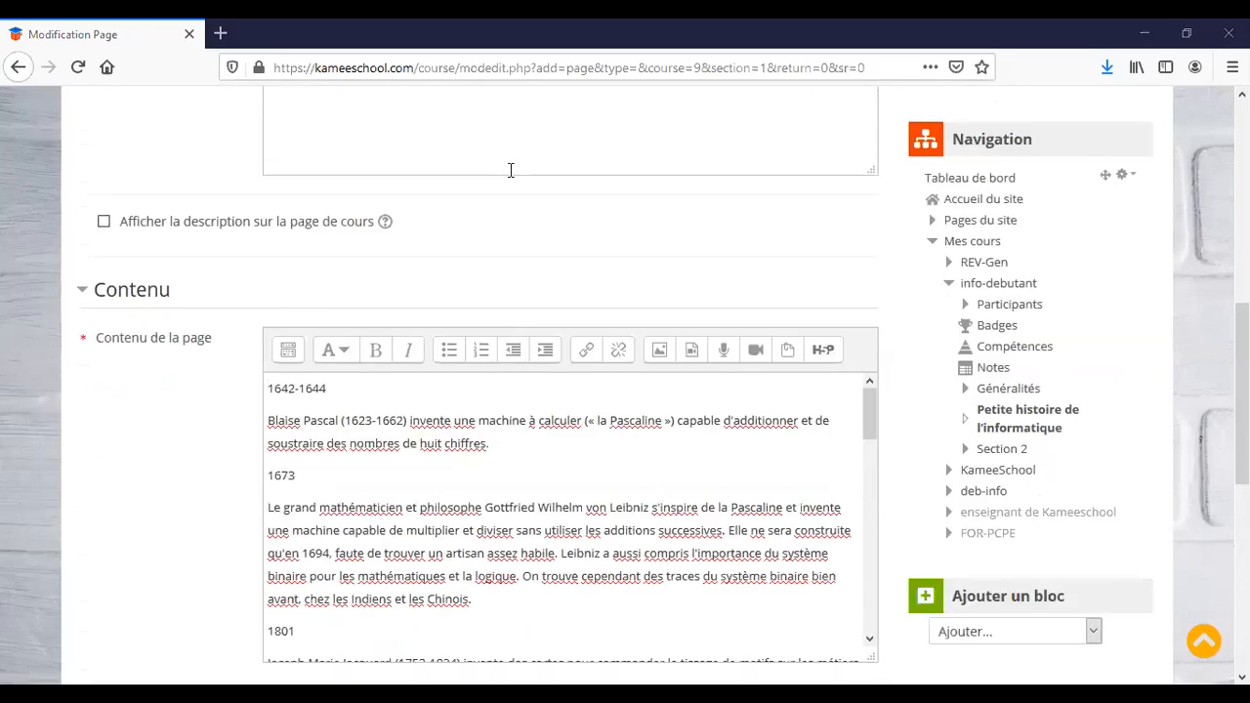
pyautogui.scroll(7, 517, 453)
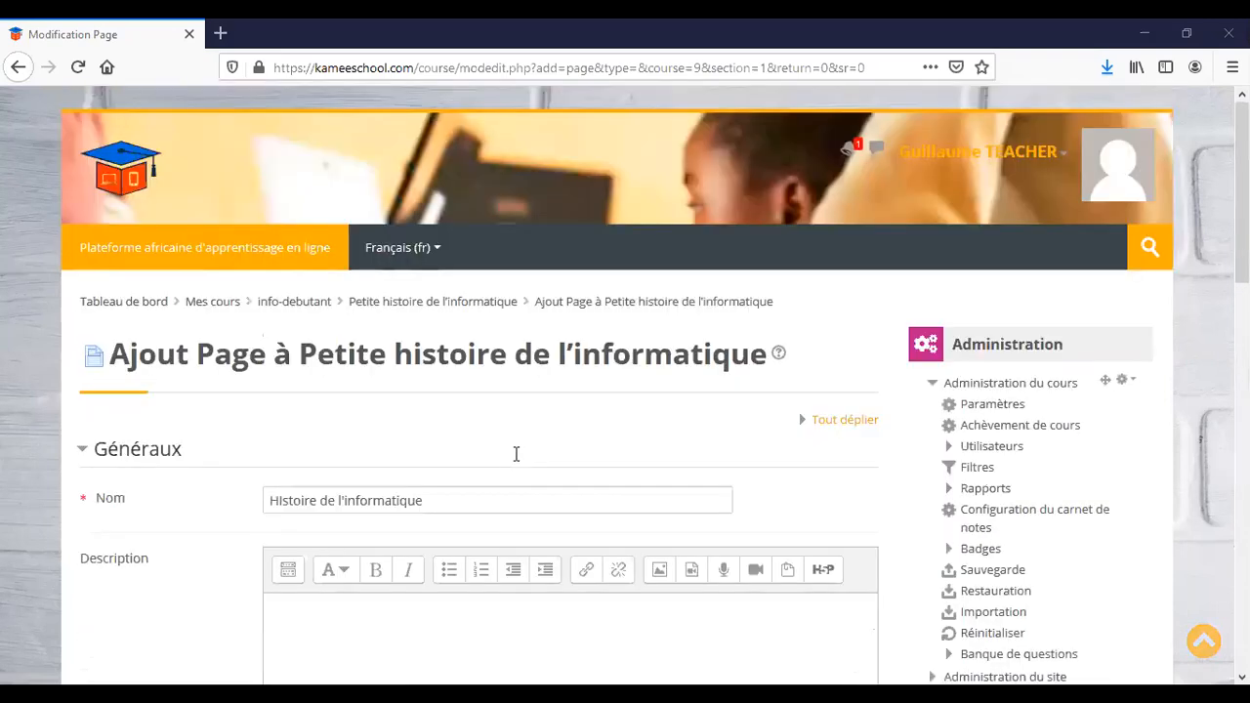
pyautogui.scroll(-7, 516, 453)
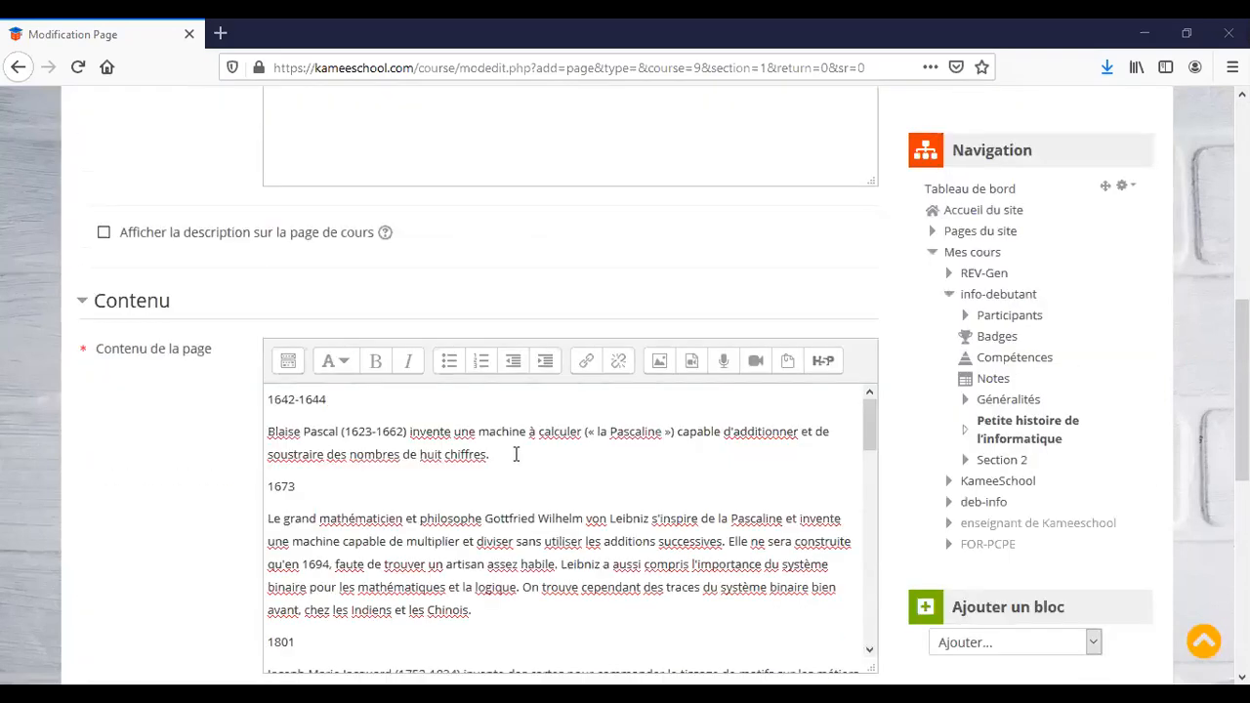
# Turn the date lines 1642-1644, 1673 and 1801 into bulleted list items.
pyautogui.scroll(1, 517, 454)
pyautogui.scroll(-2, 514, 460)
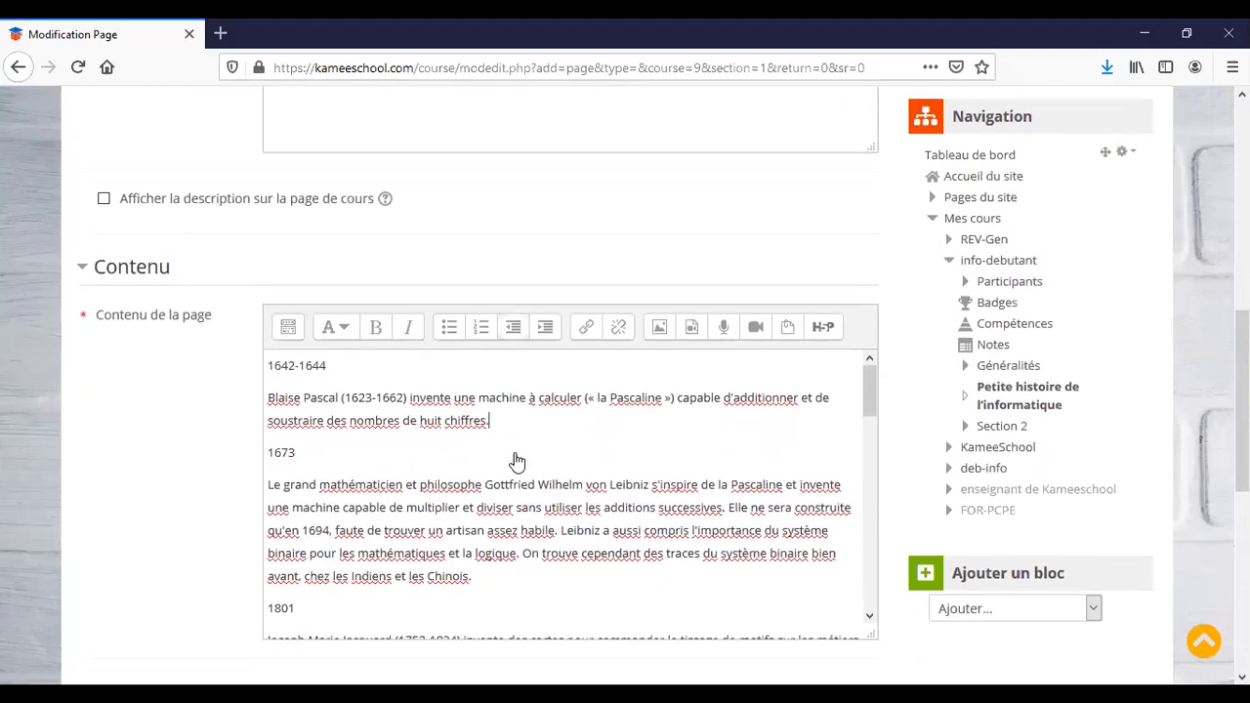
pyautogui.scroll(-1, 517, 461)
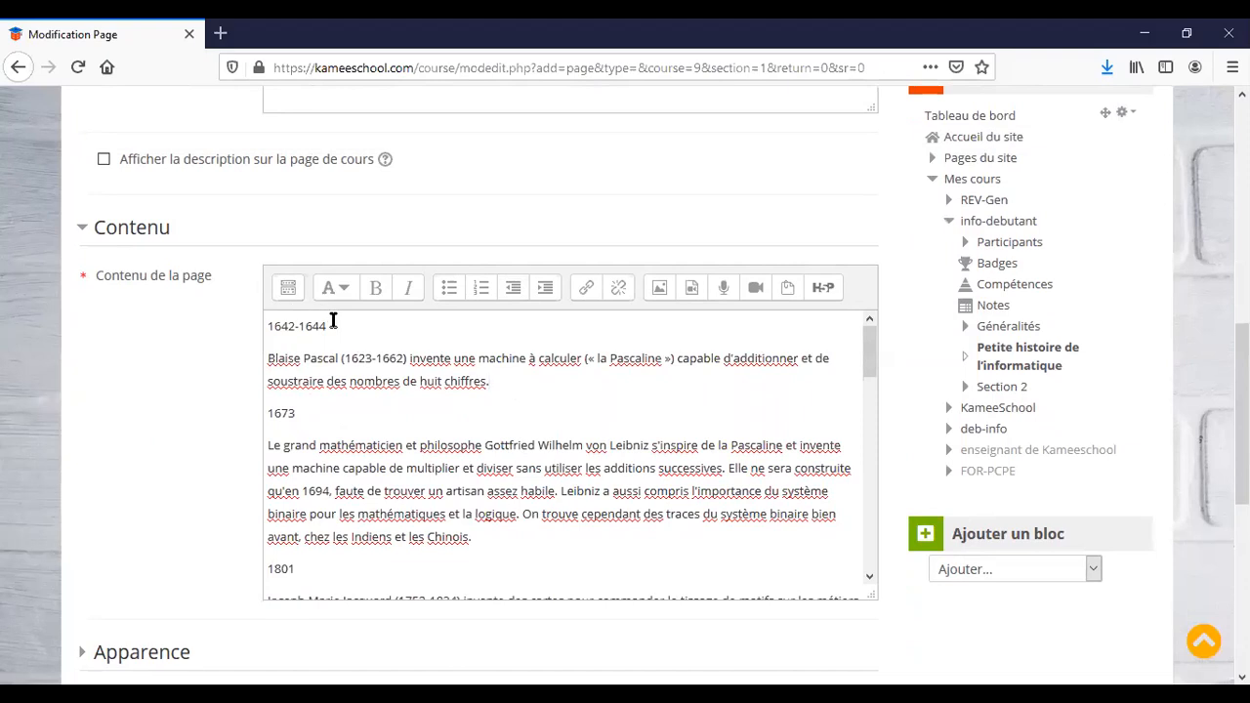
pyautogui.moveTo(335, 327); pyautogui.dragTo(268, 327)
pyautogui.click(450, 298)
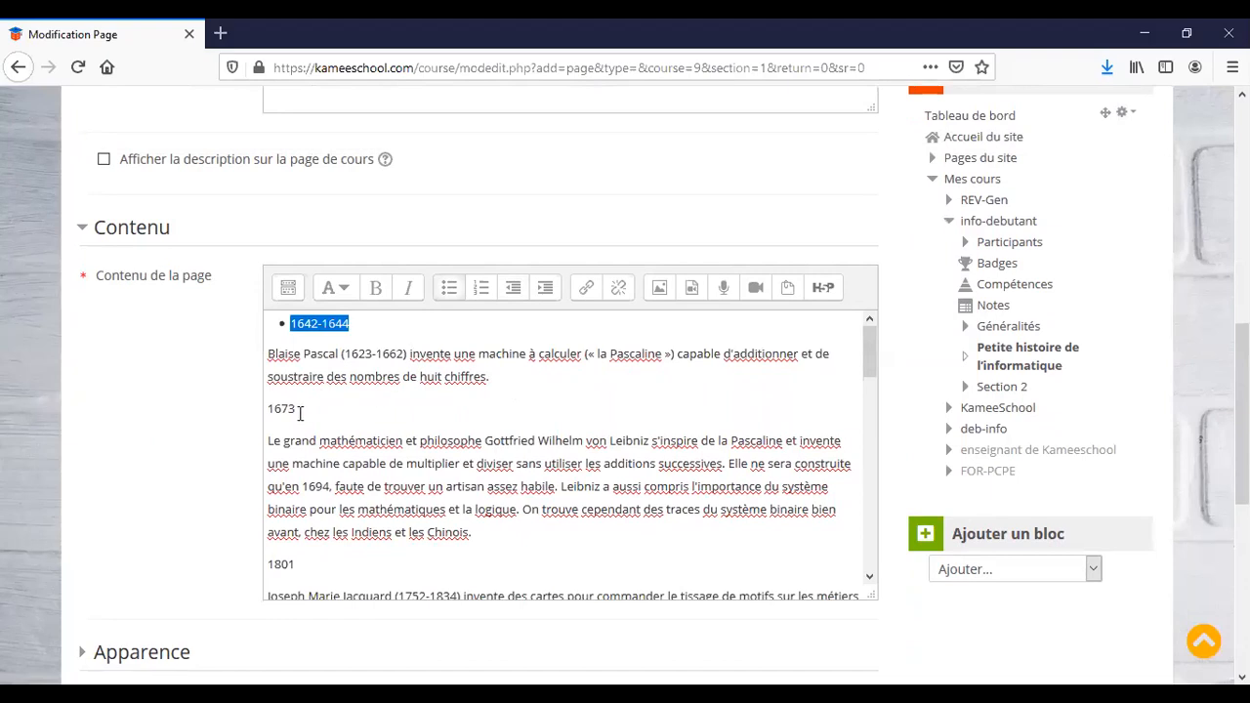
pyautogui.moveTo(300, 412); pyautogui.dragTo(268, 410)
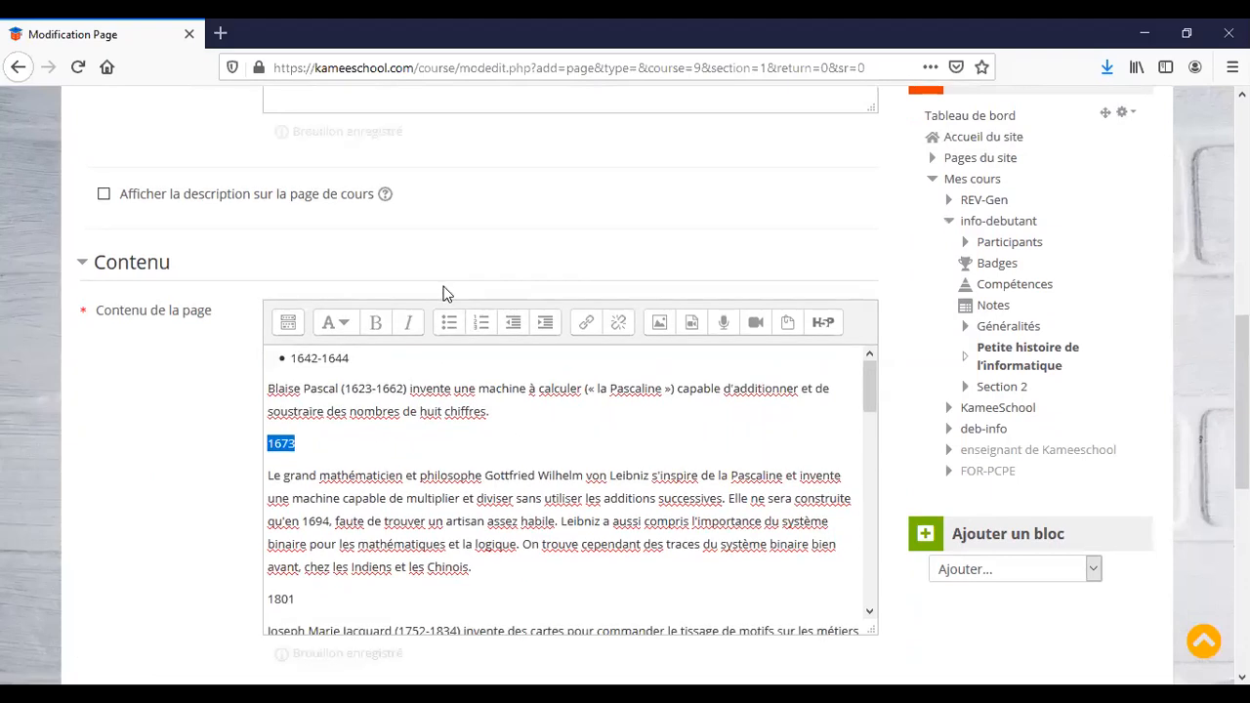
pyautogui.moveTo(301, 443); pyautogui.dragTo(268, 443)
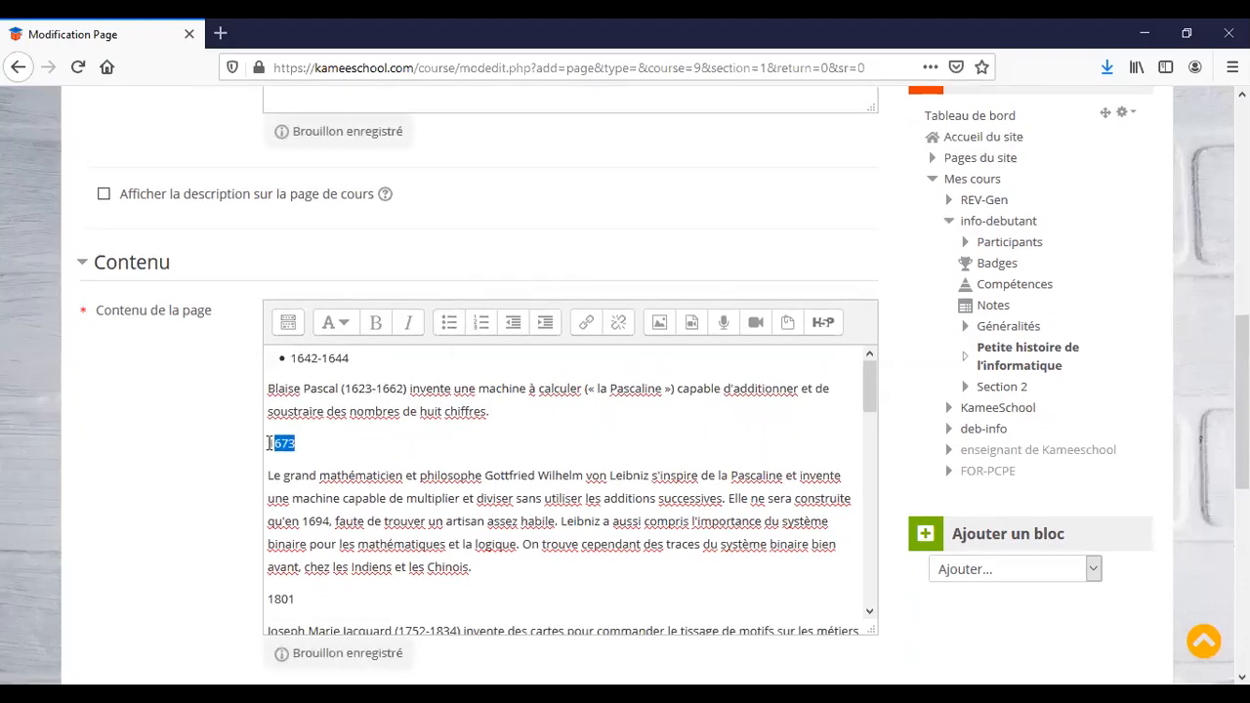
pyautogui.click(449, 332)
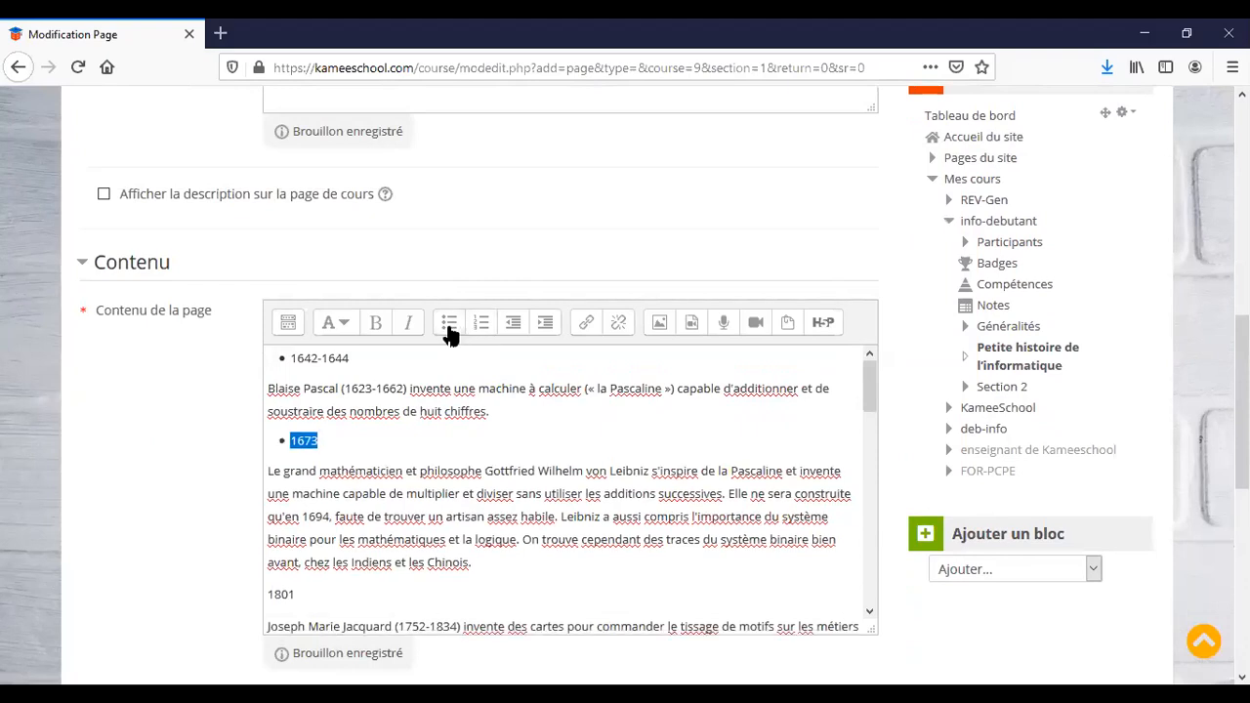
pyautogui.scroll(-3, 429, 496)
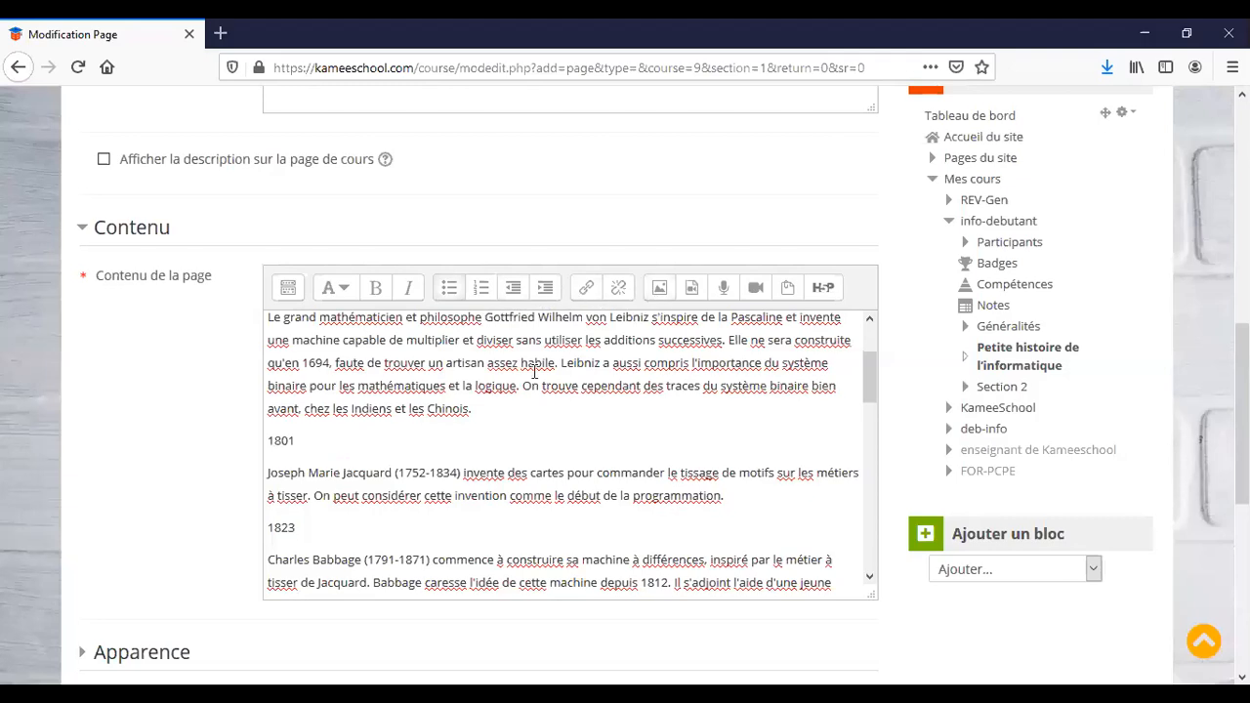
pyautogui.moveTo(299, 443); pyautogui.dragTo(265, 440)
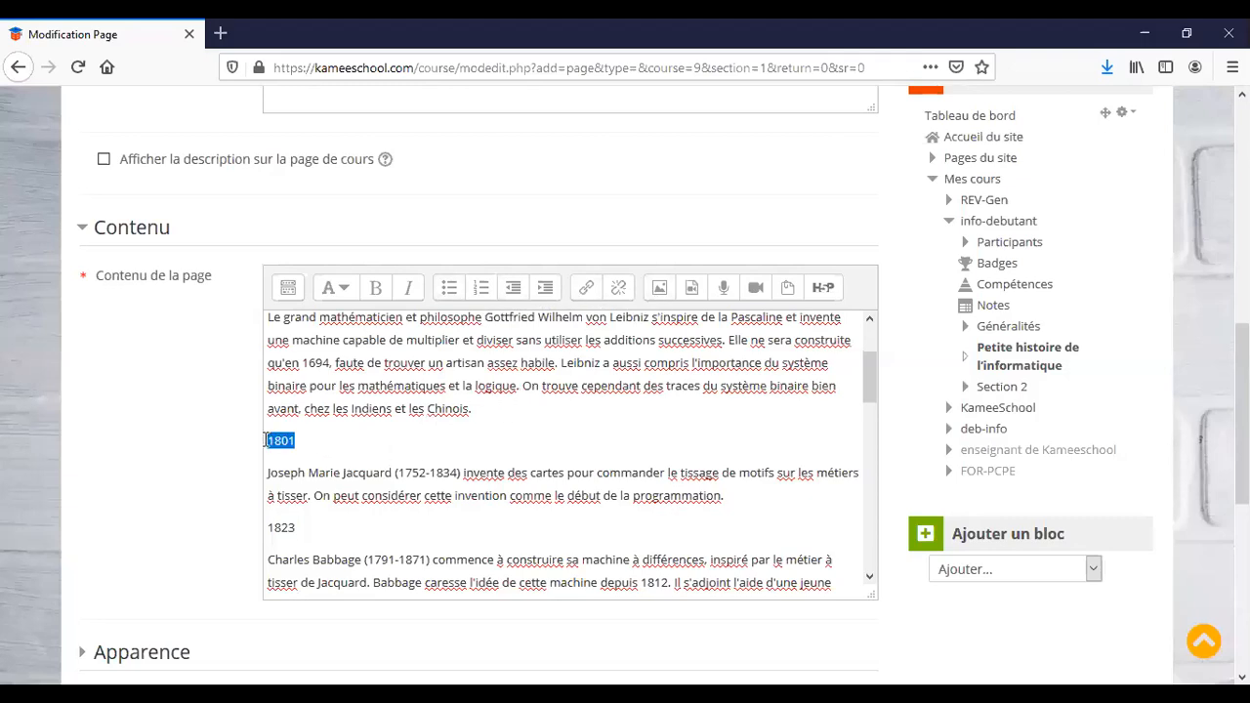
pyautogui.click(449, 291)
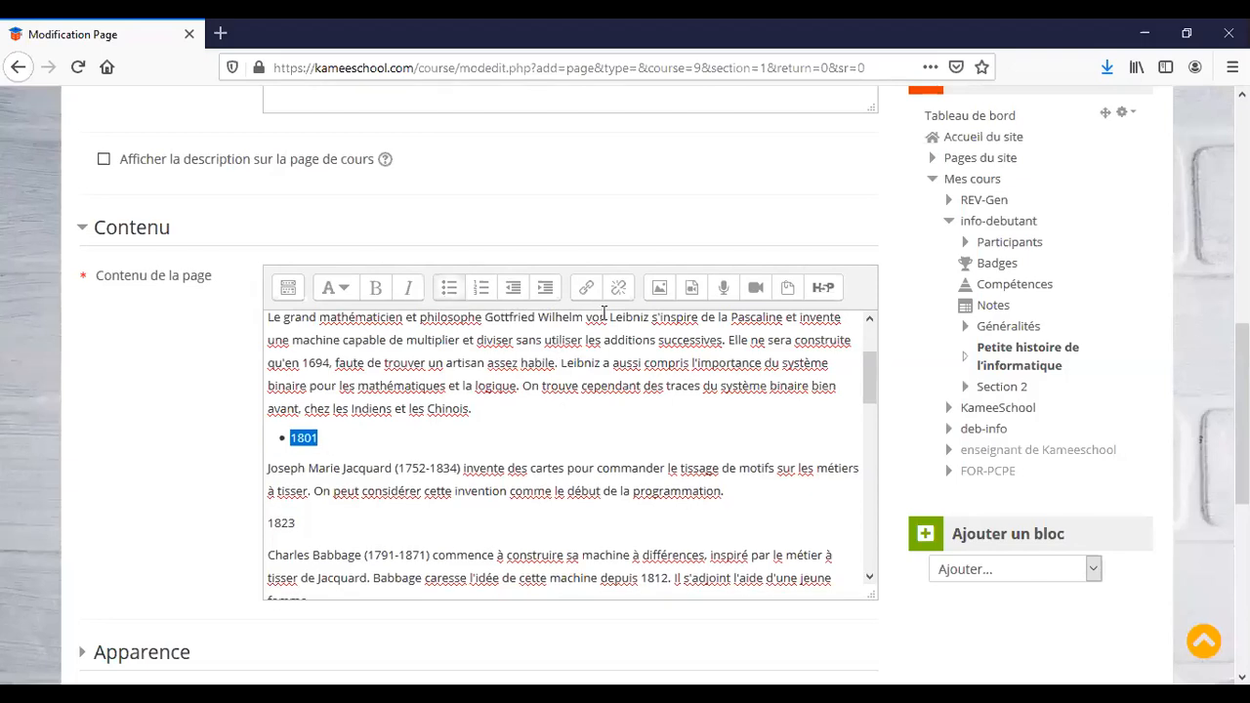
# Open the Propriétés de l'image dialog from the editor toolbar, still empty.
pyautogui.click(660, 289)
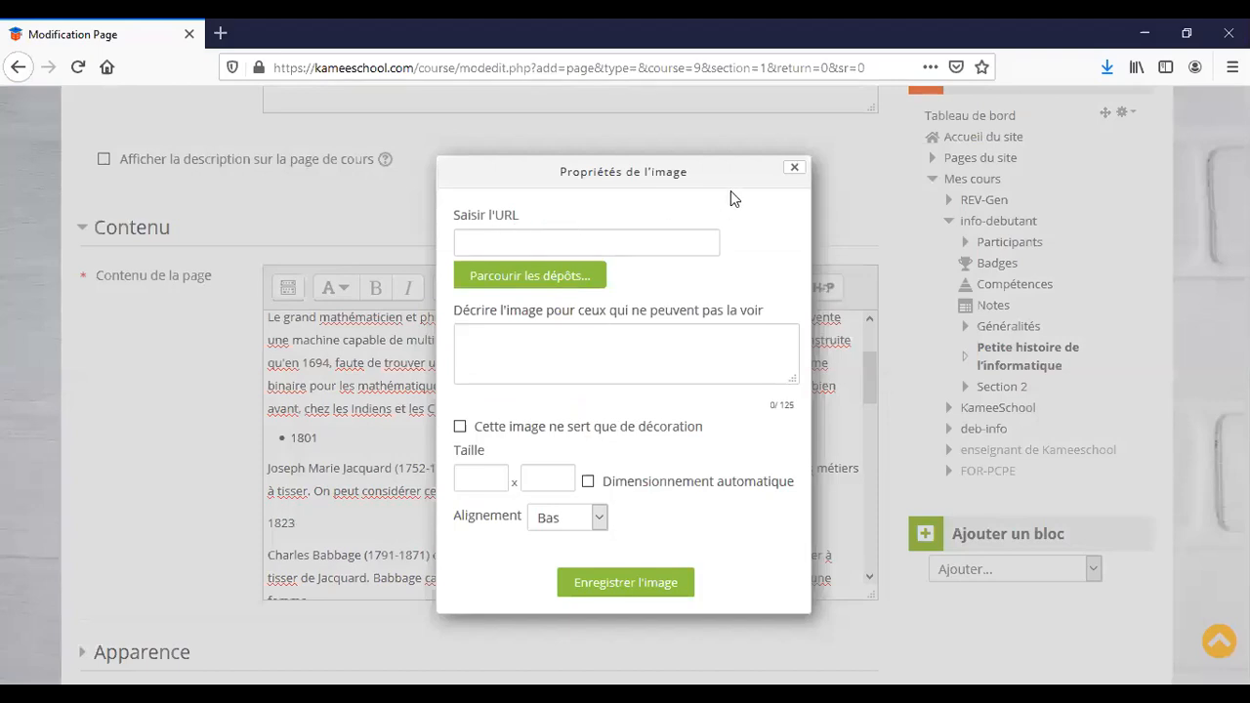
pyautogui.click(795, 170)
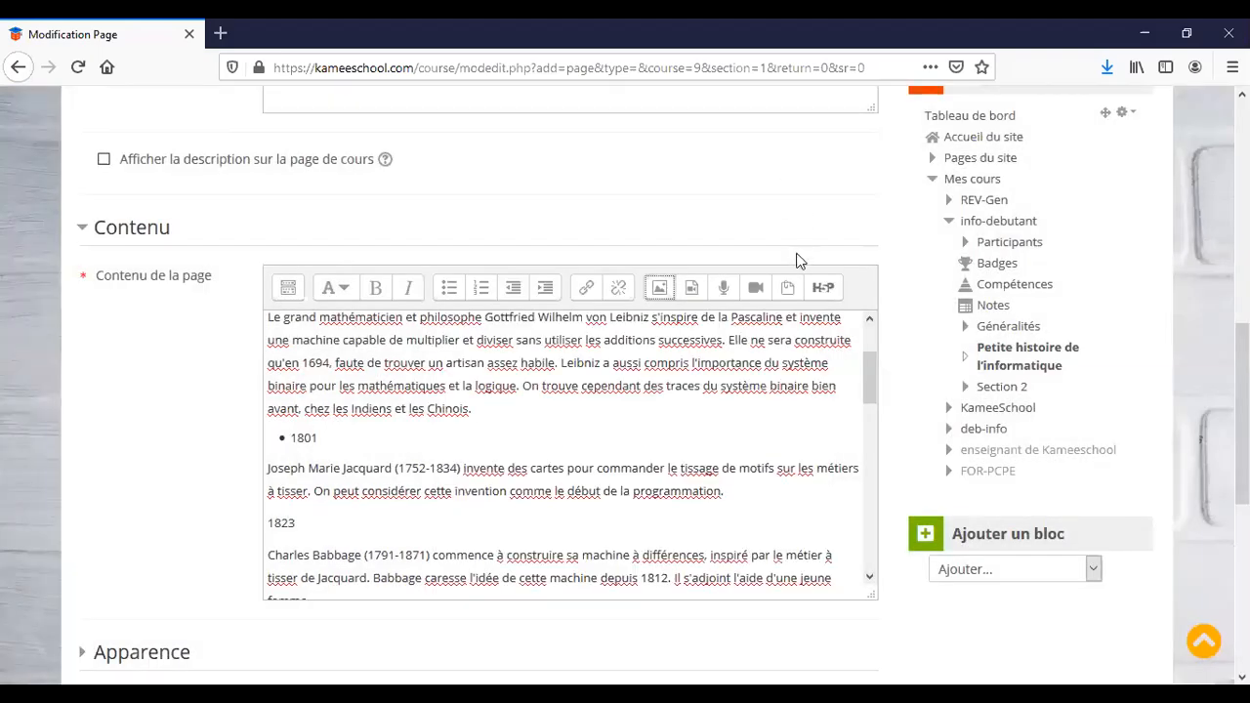
pyautogui.click(661, 290)
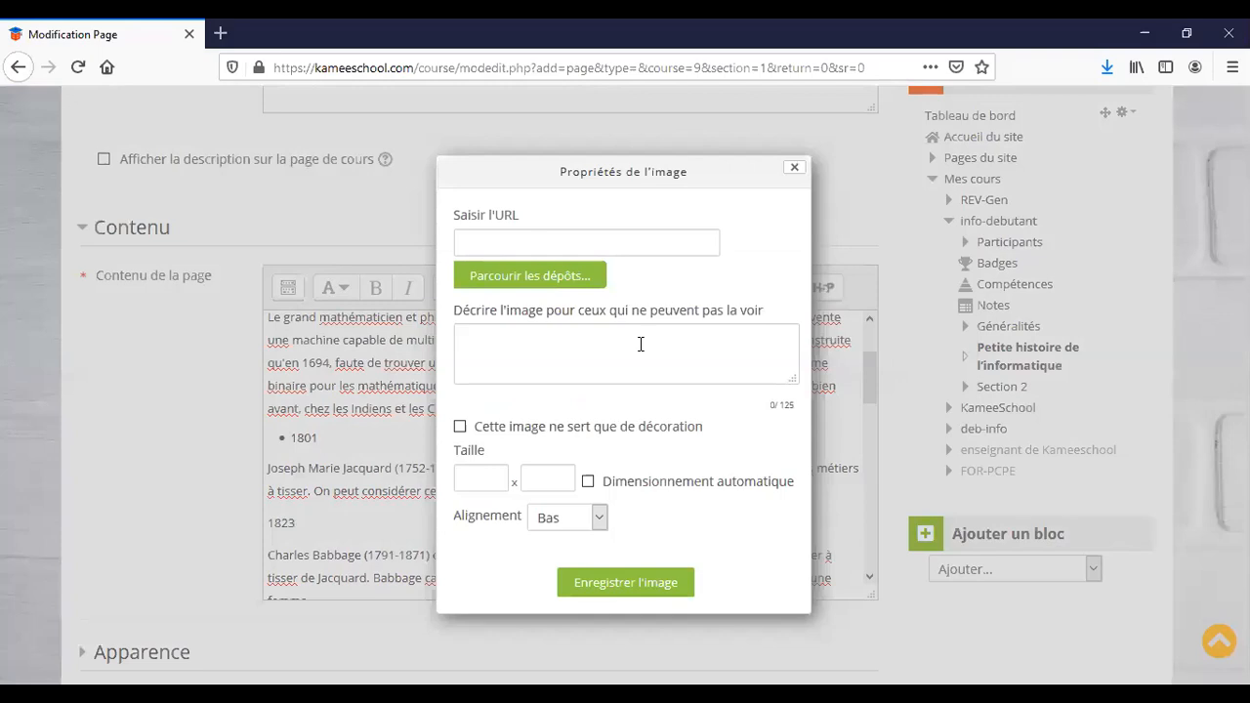
pyautogui.click(657, 590)
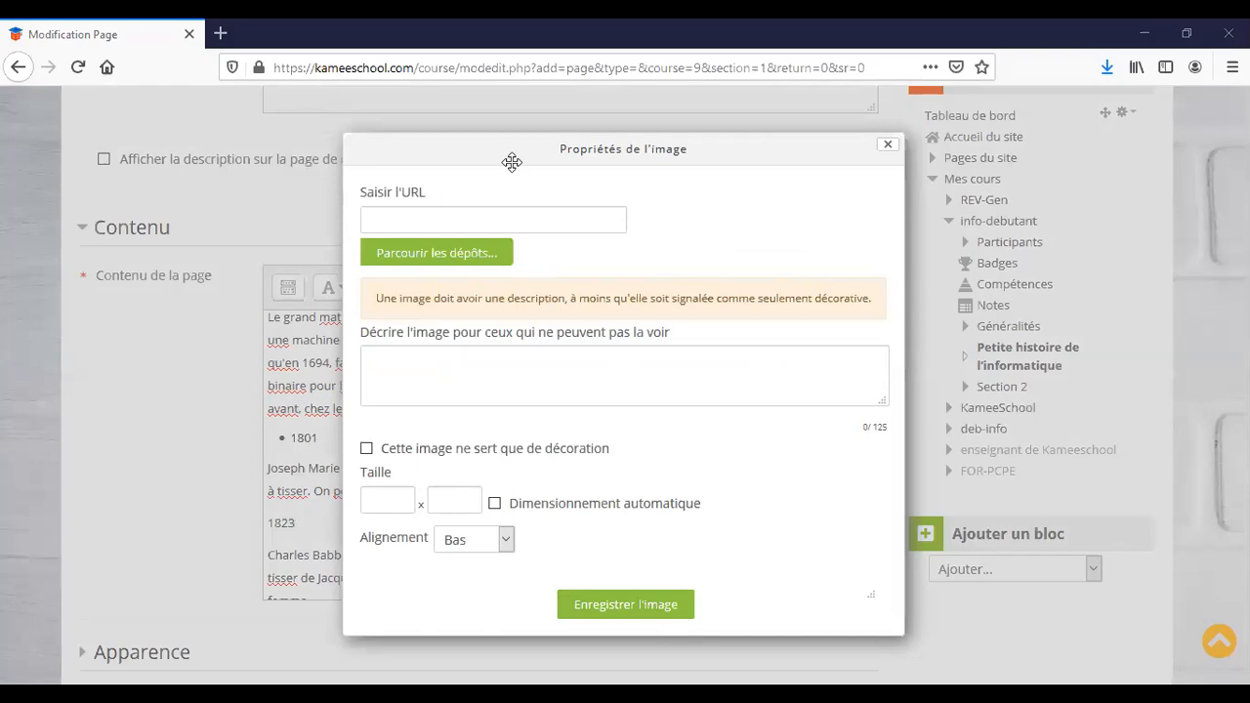
pyautogui.click(585, 603)
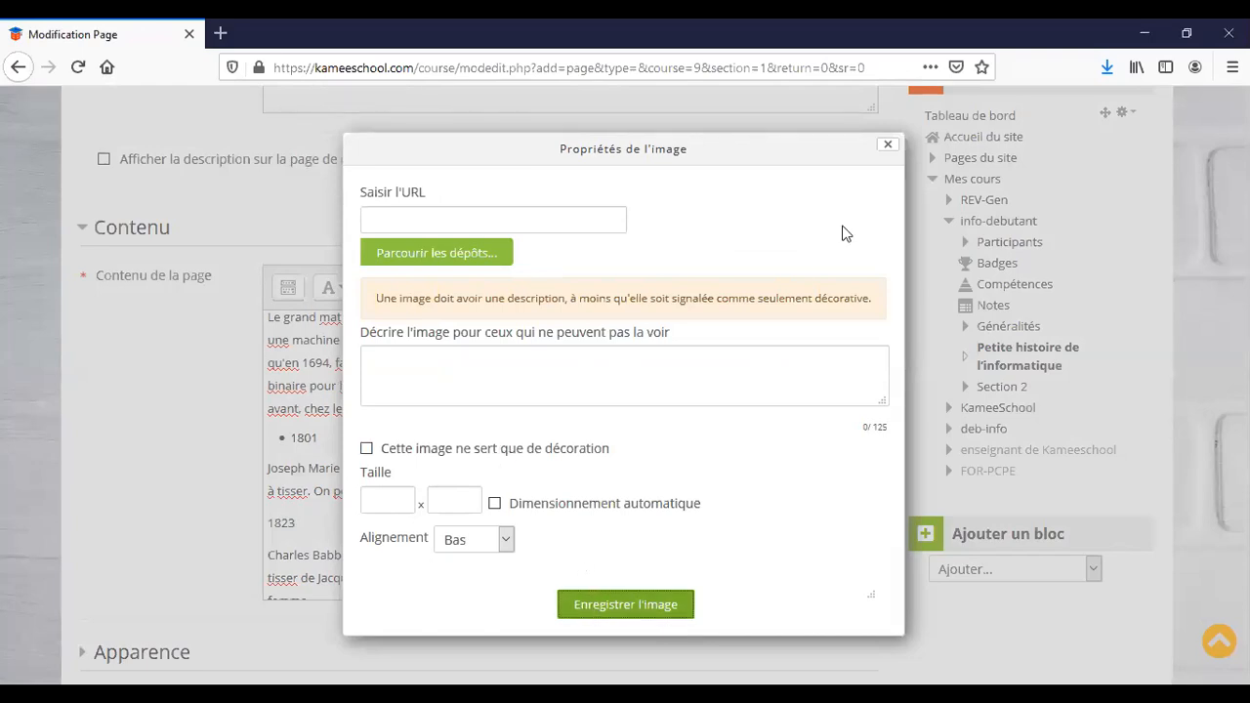
pyautogui.click(887, 145)
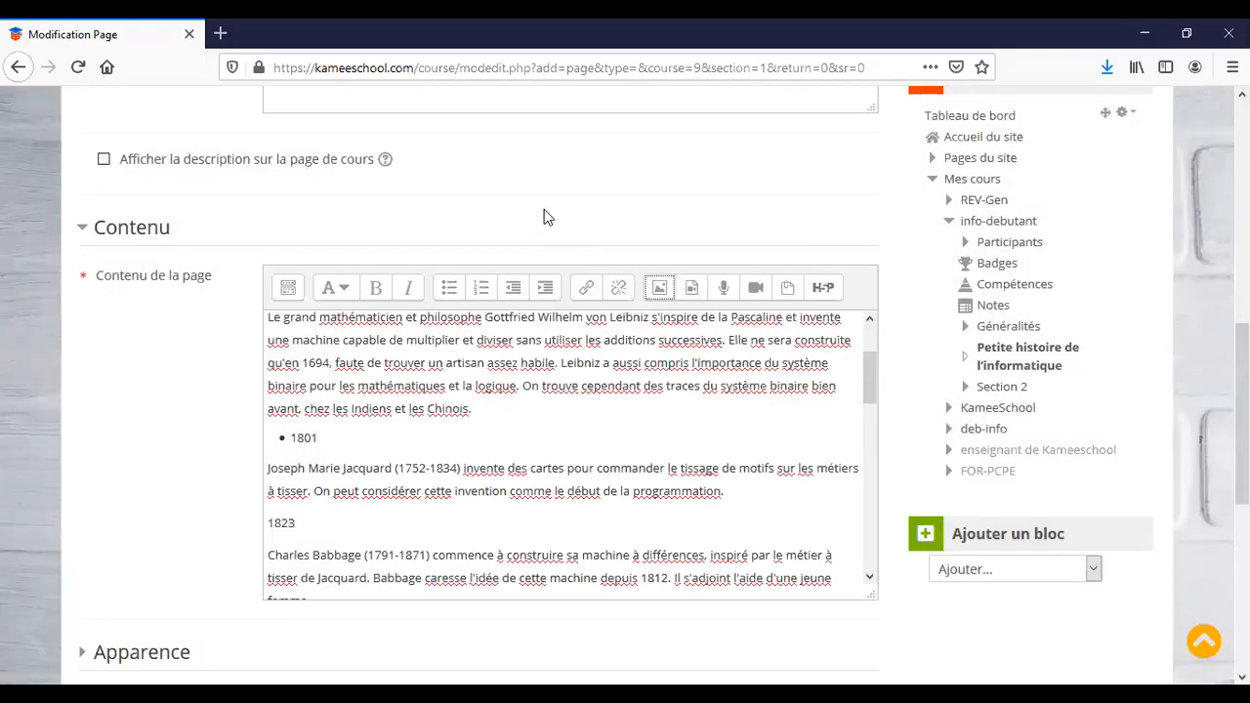
pyautogui.click(658, 290)
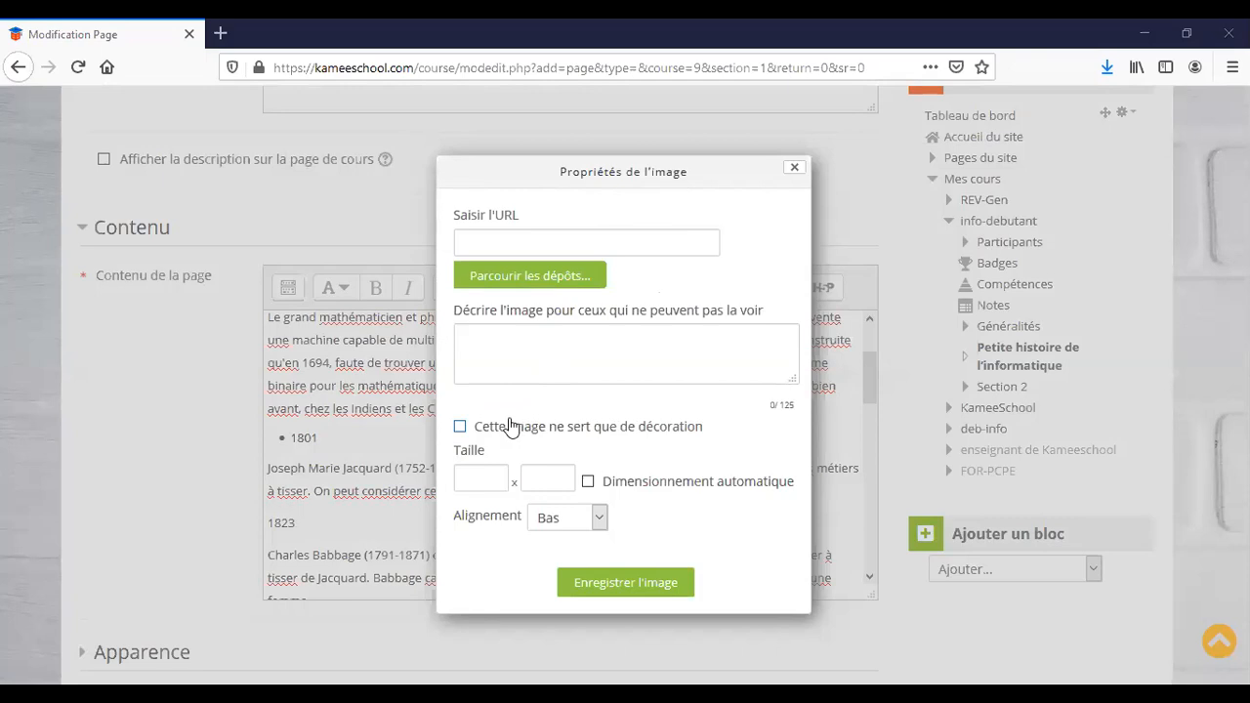
# Upload informatique.png via Déposer un fichier into the image properties.
pyautogui.click(536, 283)
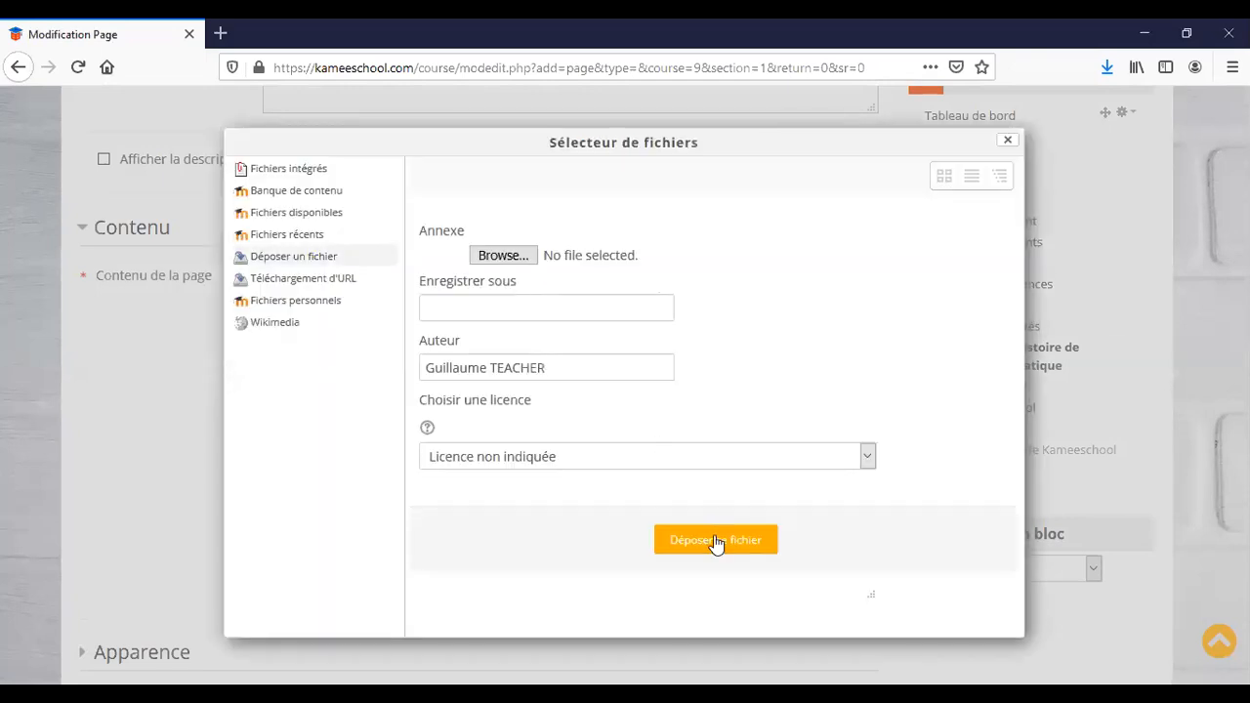
pyautogui.click(716, 542)
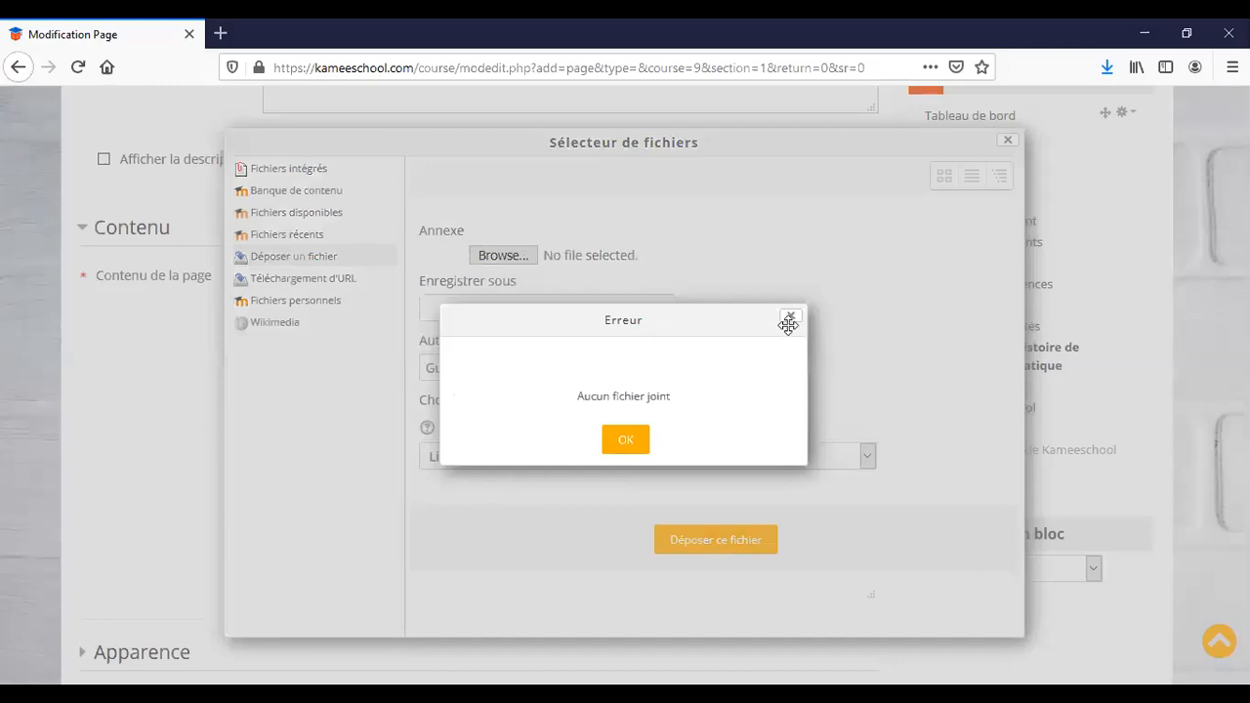
pyautogui.click(788, 324)
pyautogui.click(499, 255)
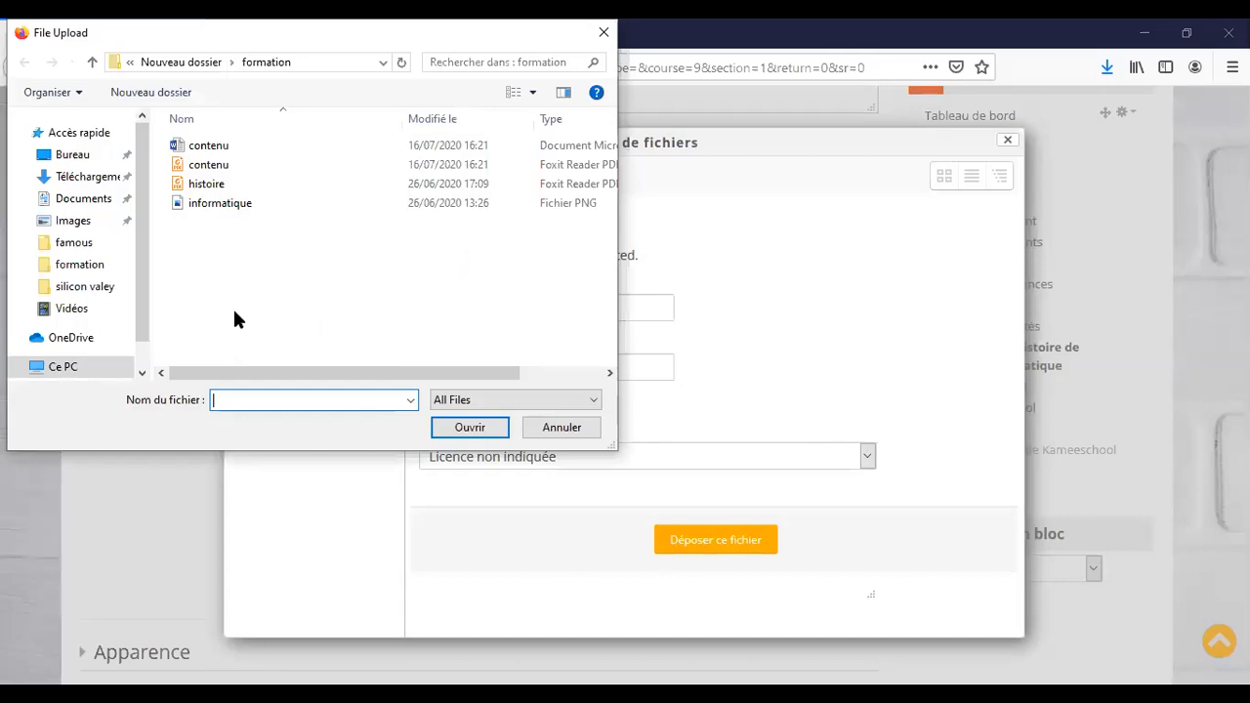
pyautogui.click(199, 213)
pyautogui.click(460, 432)
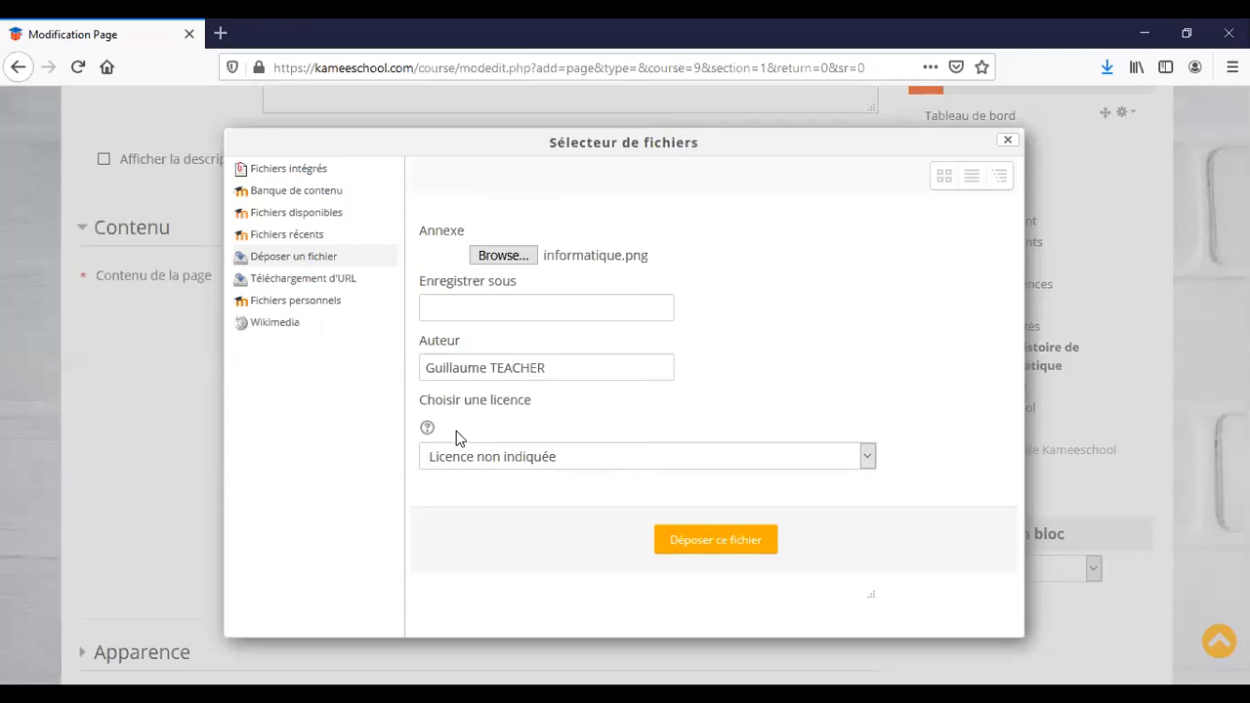
pyautogui.click(720, 550)
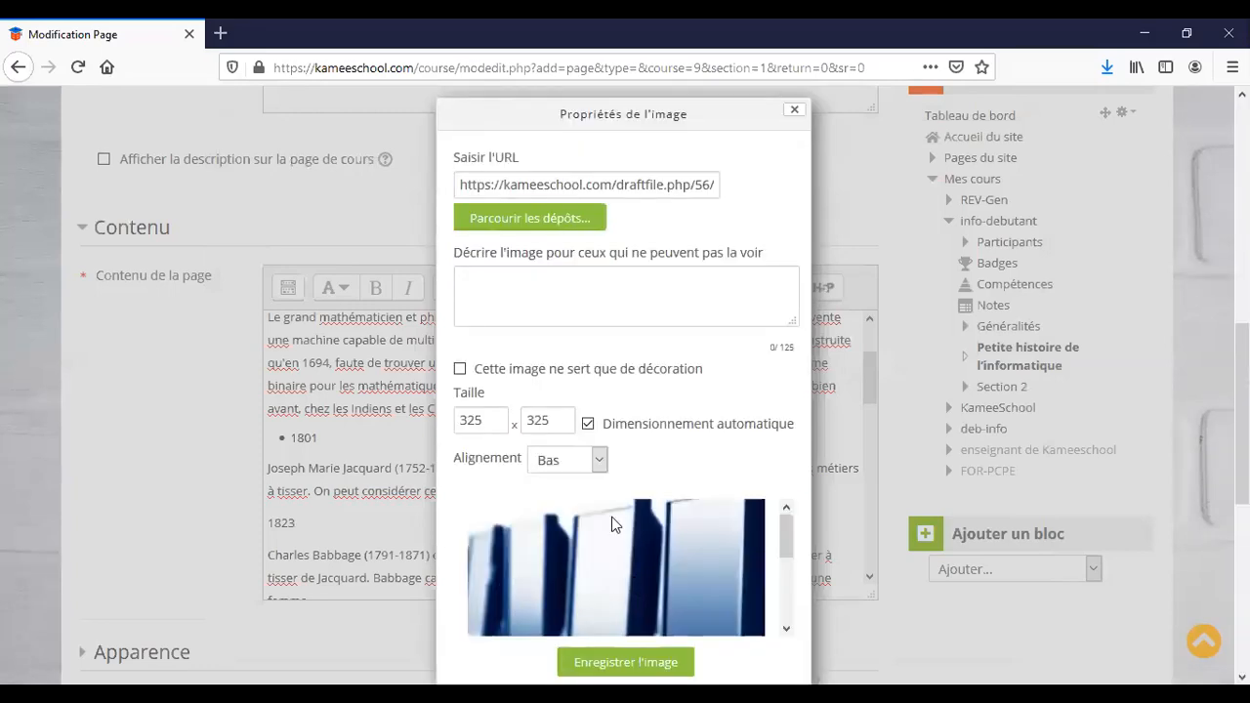
# Adjust the image width and description fields while attempting to insert the picture.
pyautogui.scroll(-3, 611, 516)
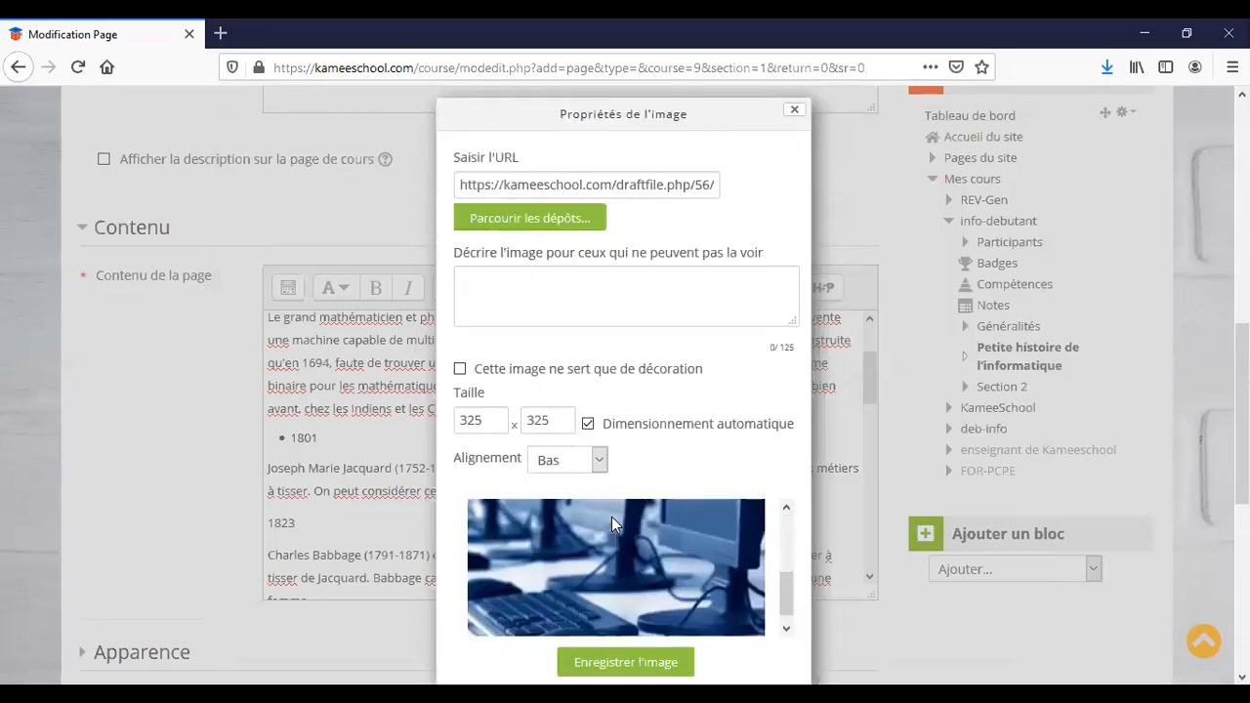
pyautogui.click(478, 419)
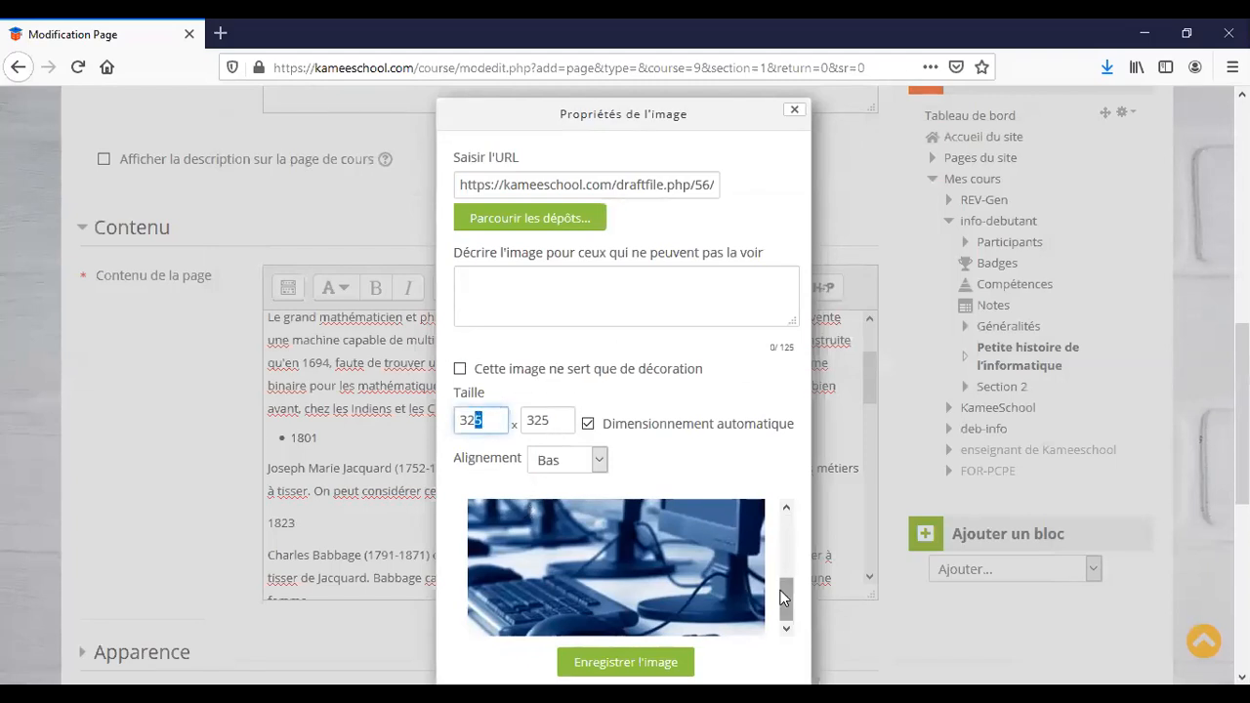
pyautogui.click(647, 663)
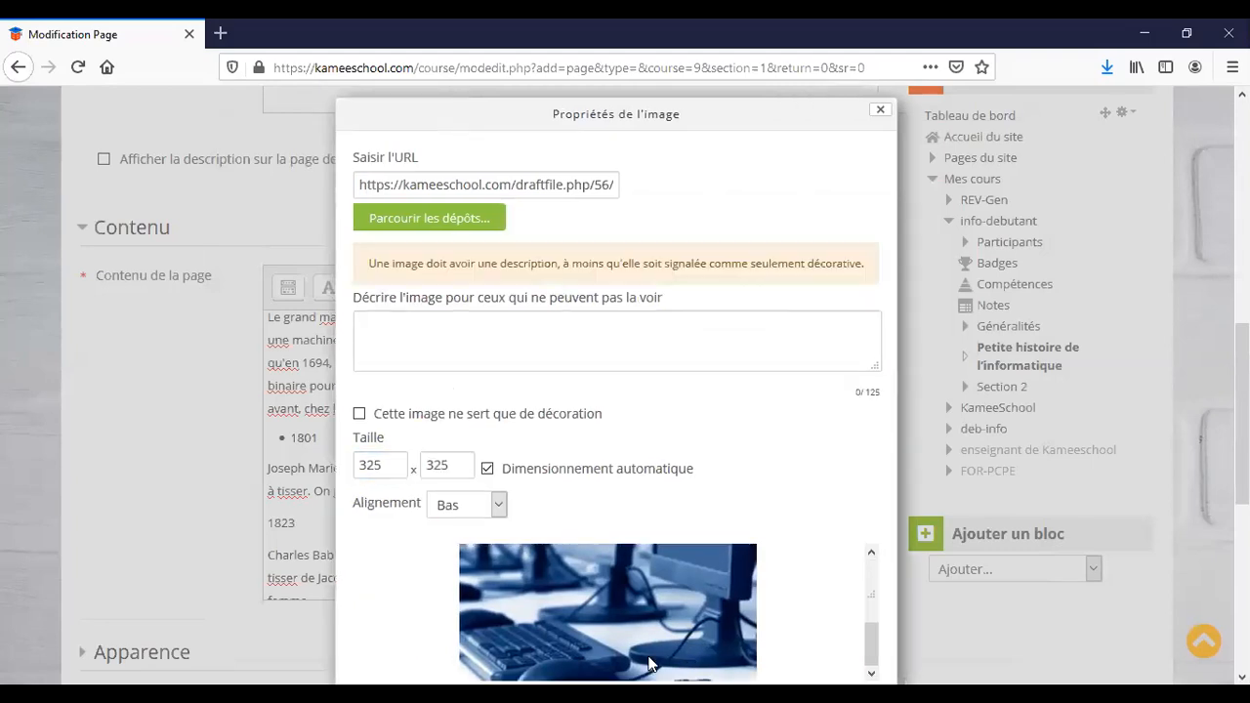
pyautogui.scroll(-5, 647, 663)
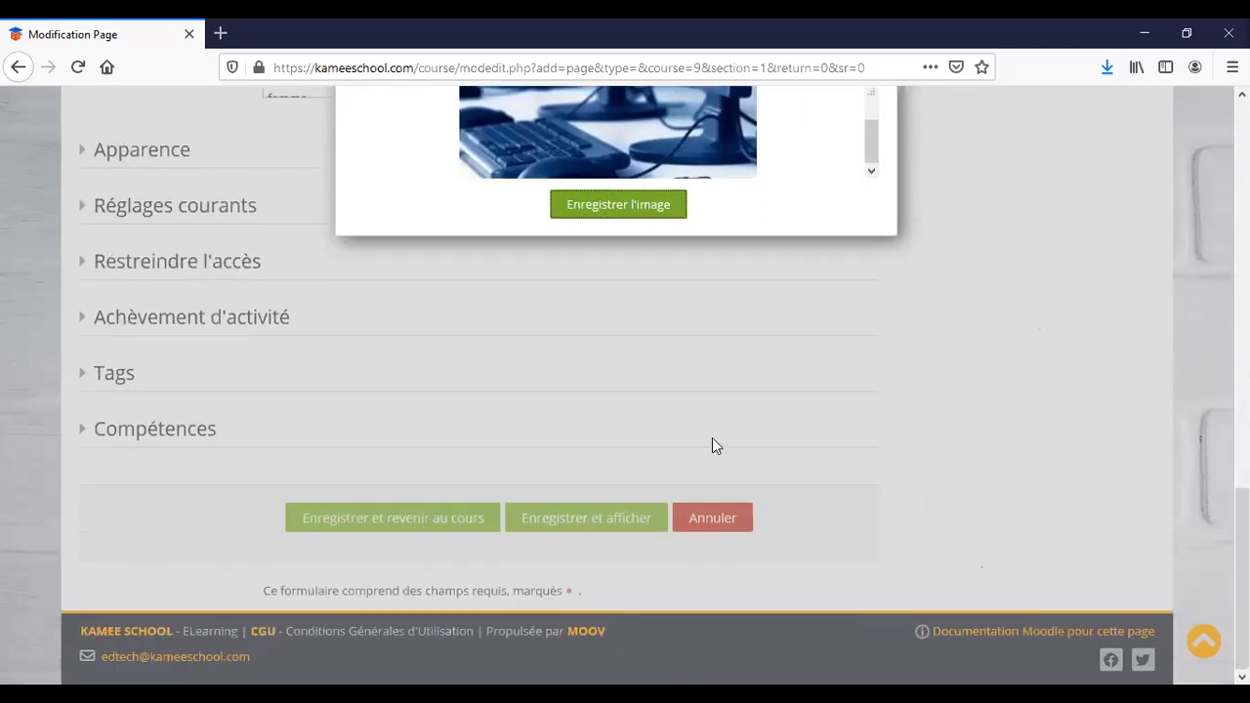
pyautogui.scroll(4, 715, 435)
pyautogui.scroll(2, 716, 436)
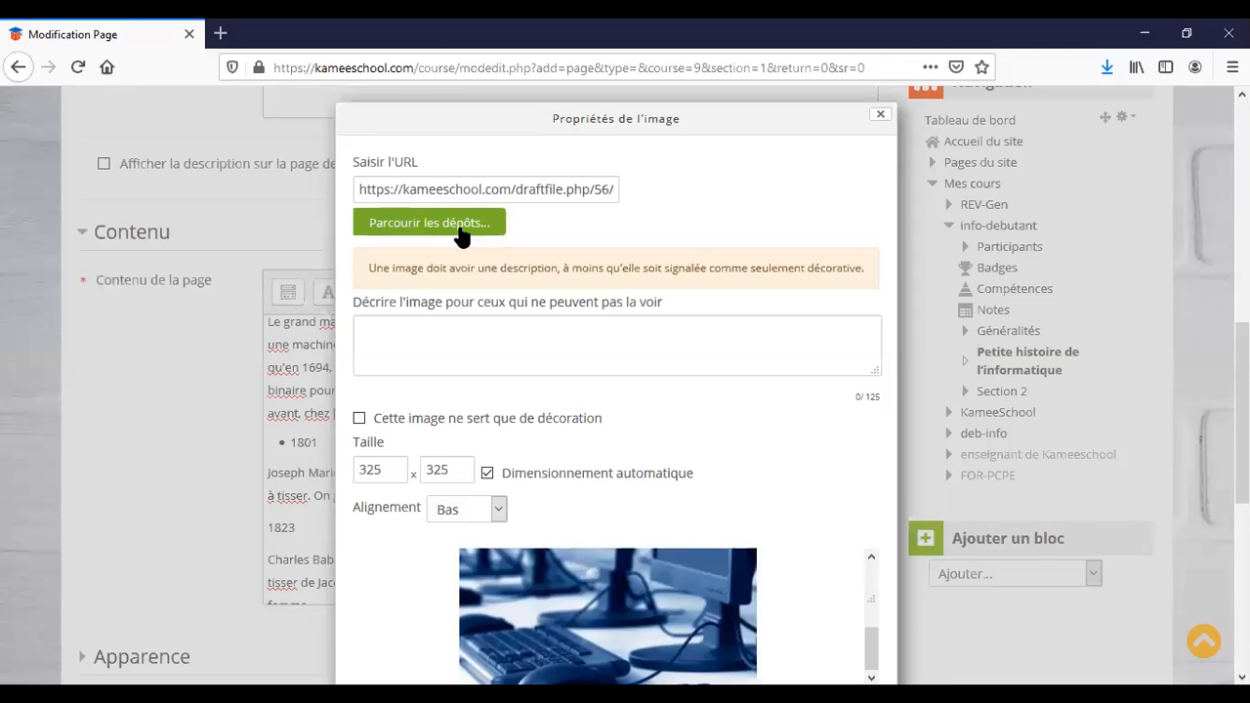
pyautogui.click(523, 346)
pyautogui.write('t')
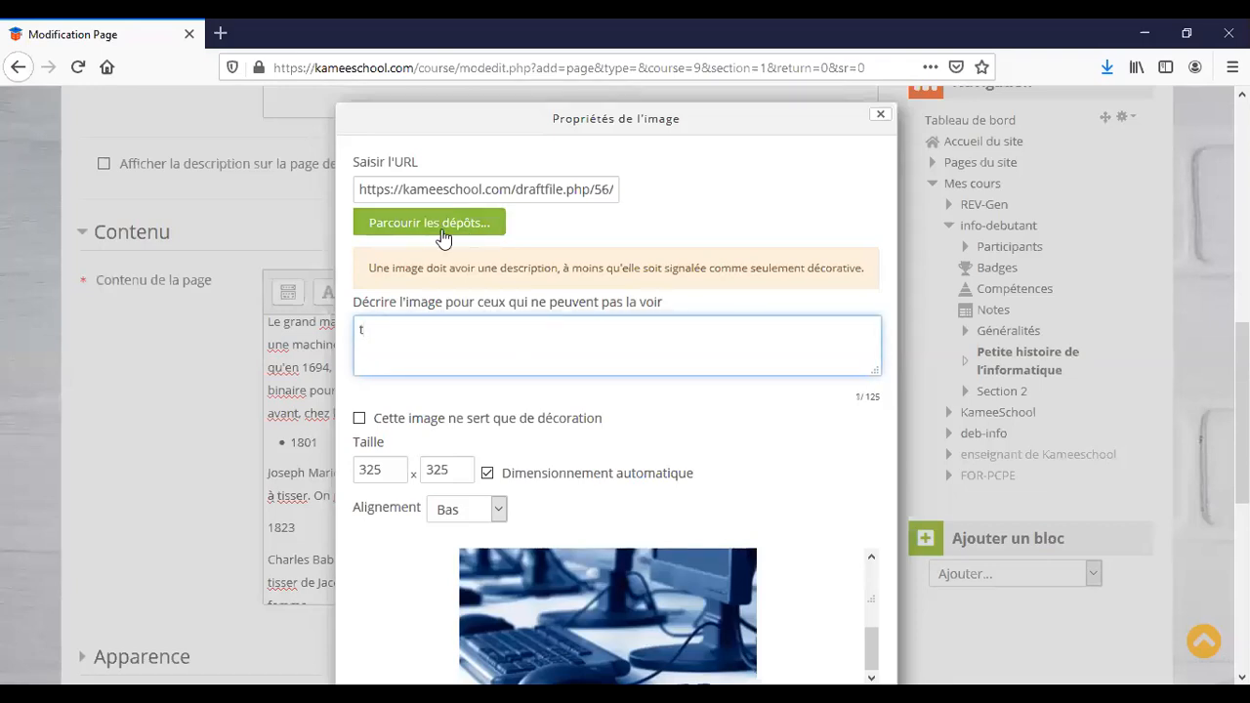
pyautogui.scroll(-3, 439, 235)
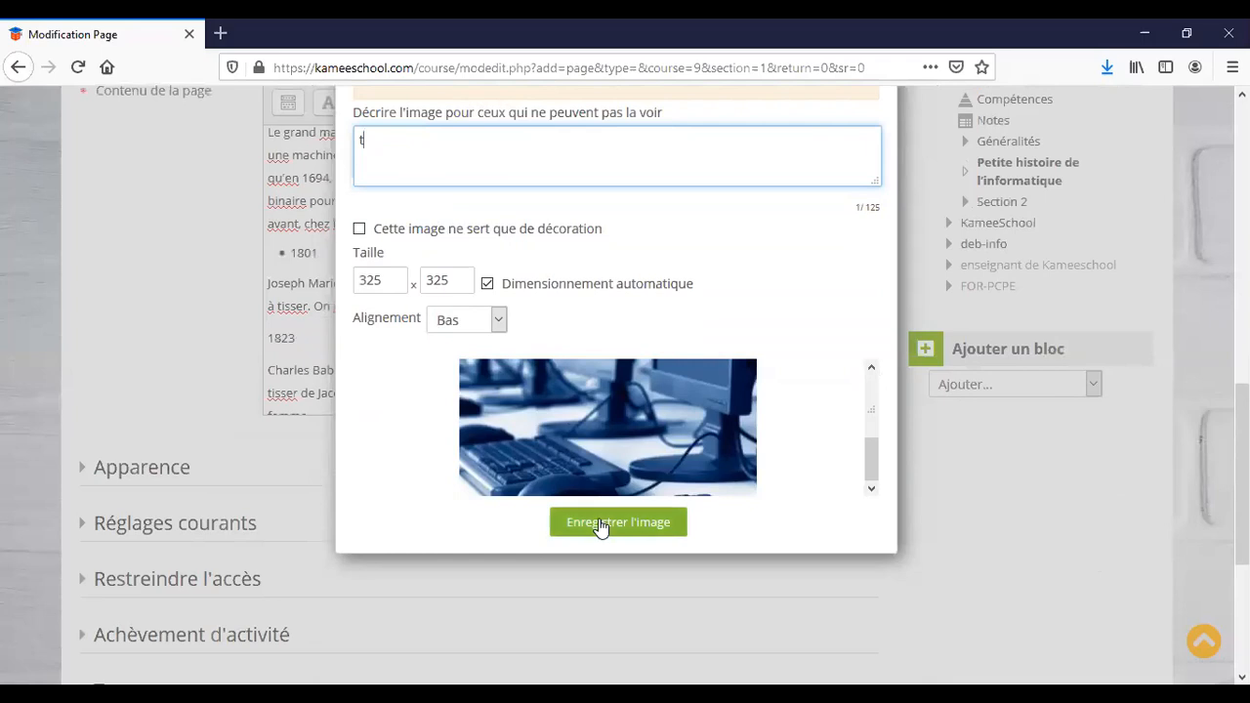
pyautogui.click(600, 524)
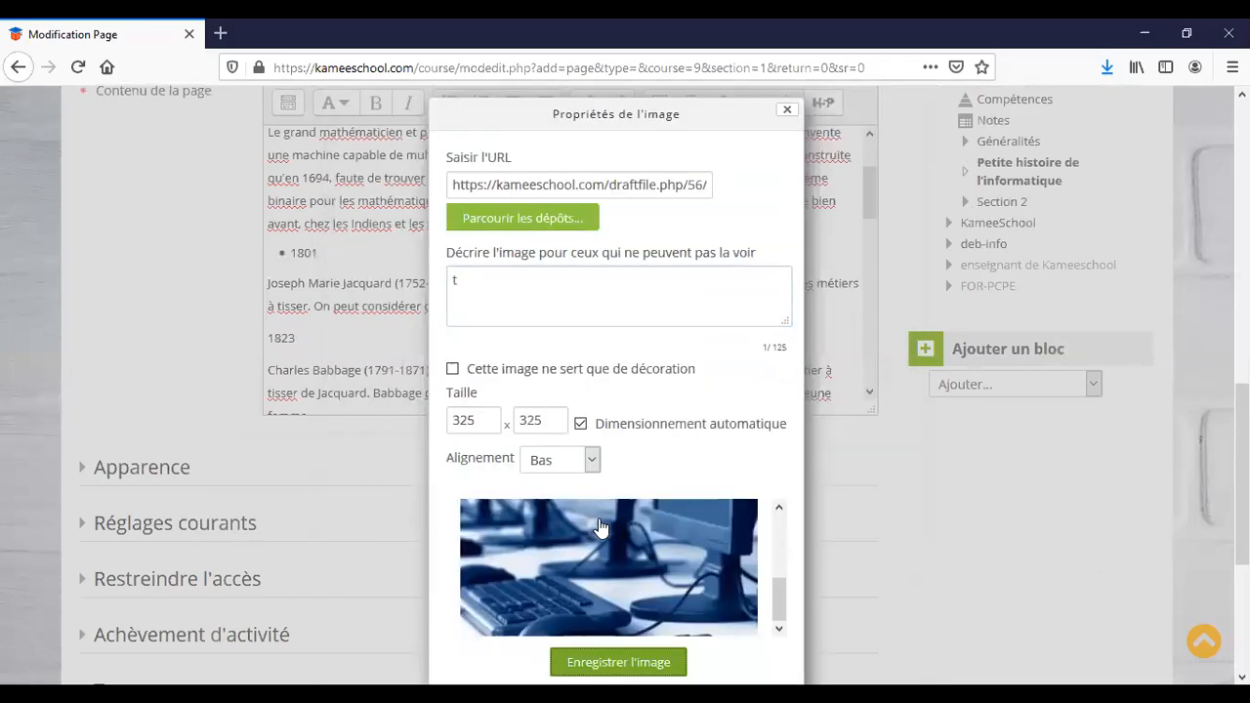
# Mark the image as decorative and insert it at 325 × 325 into the page content.
pyautogui.click(505, 376)
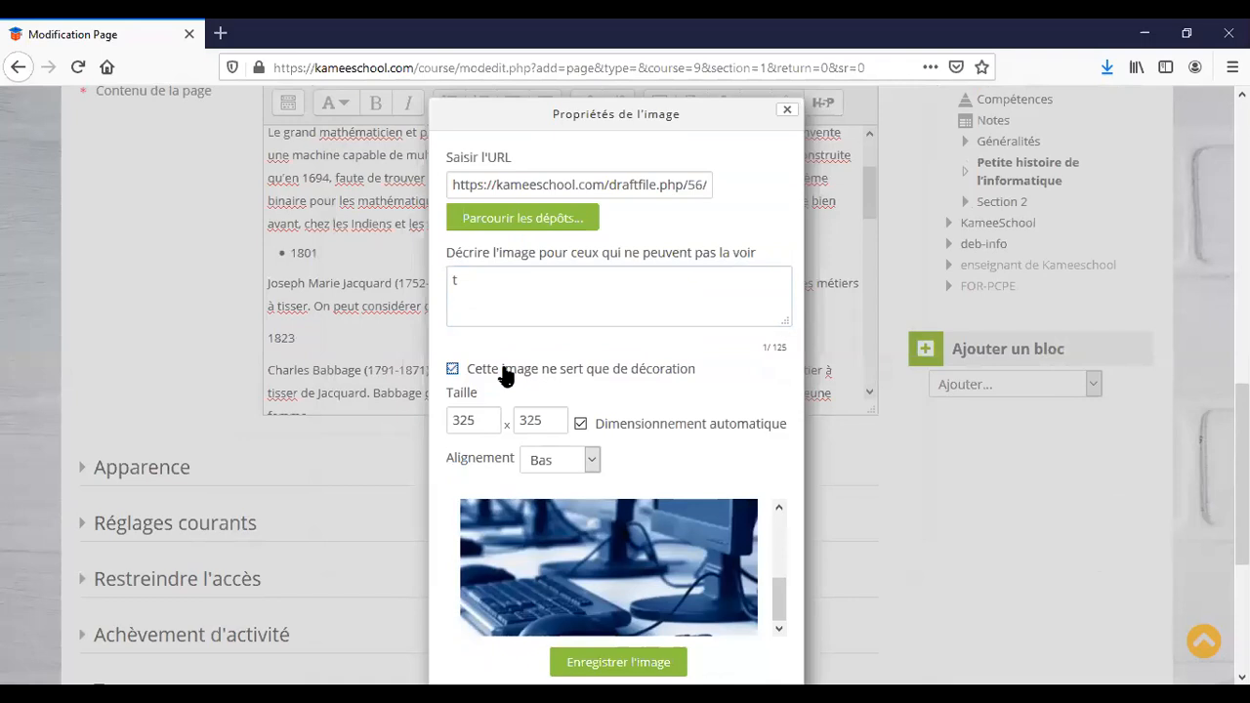
pyautogui.click(518, 217)
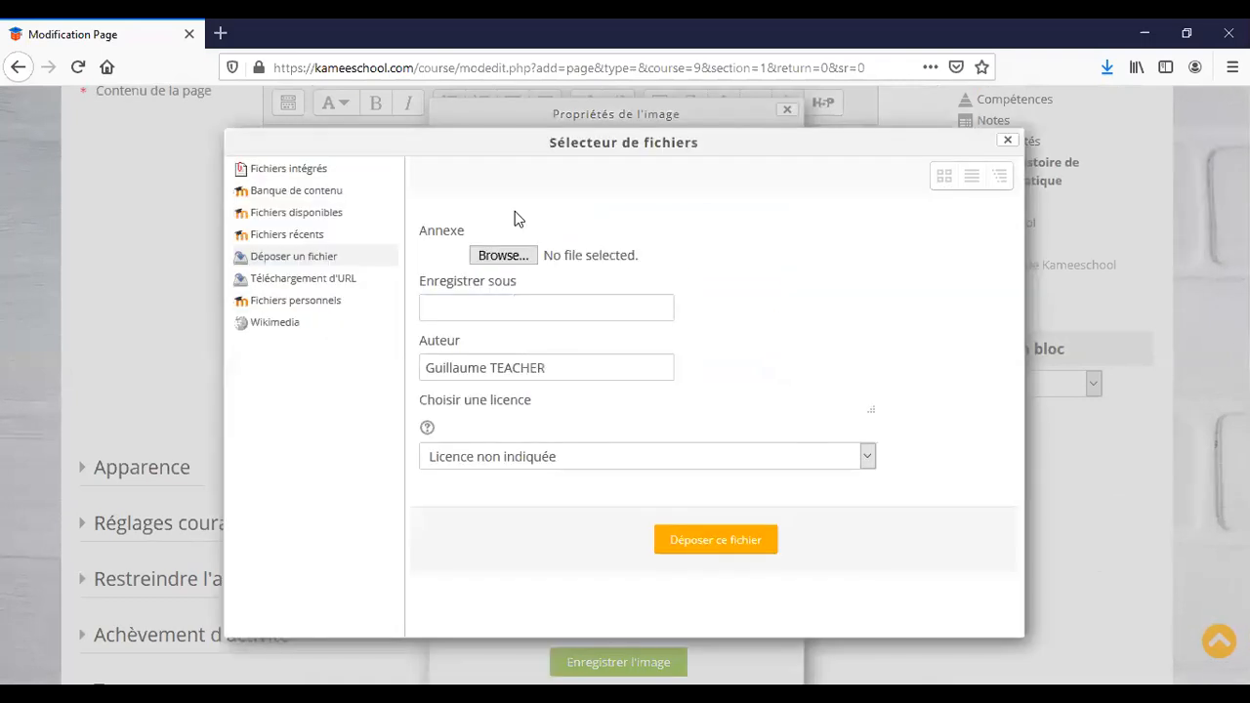
pyautogui.click(1008, 140)
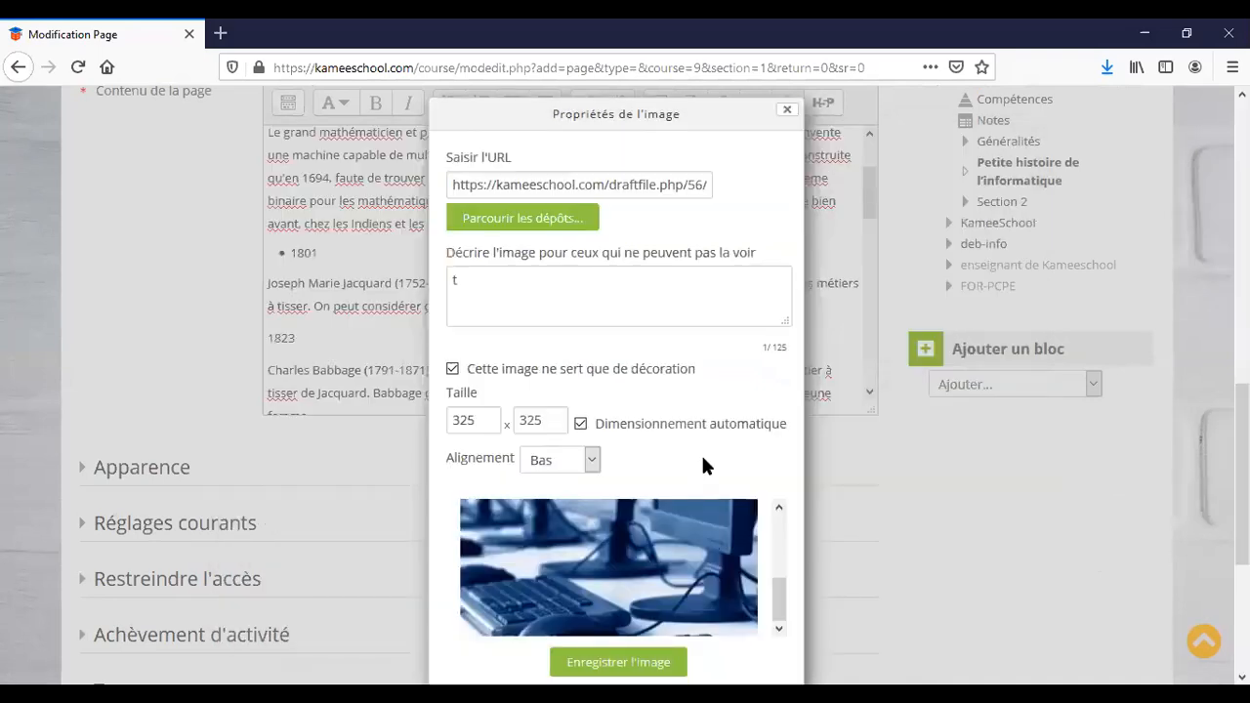
pyautogui.scroll(-3, 705, 465)
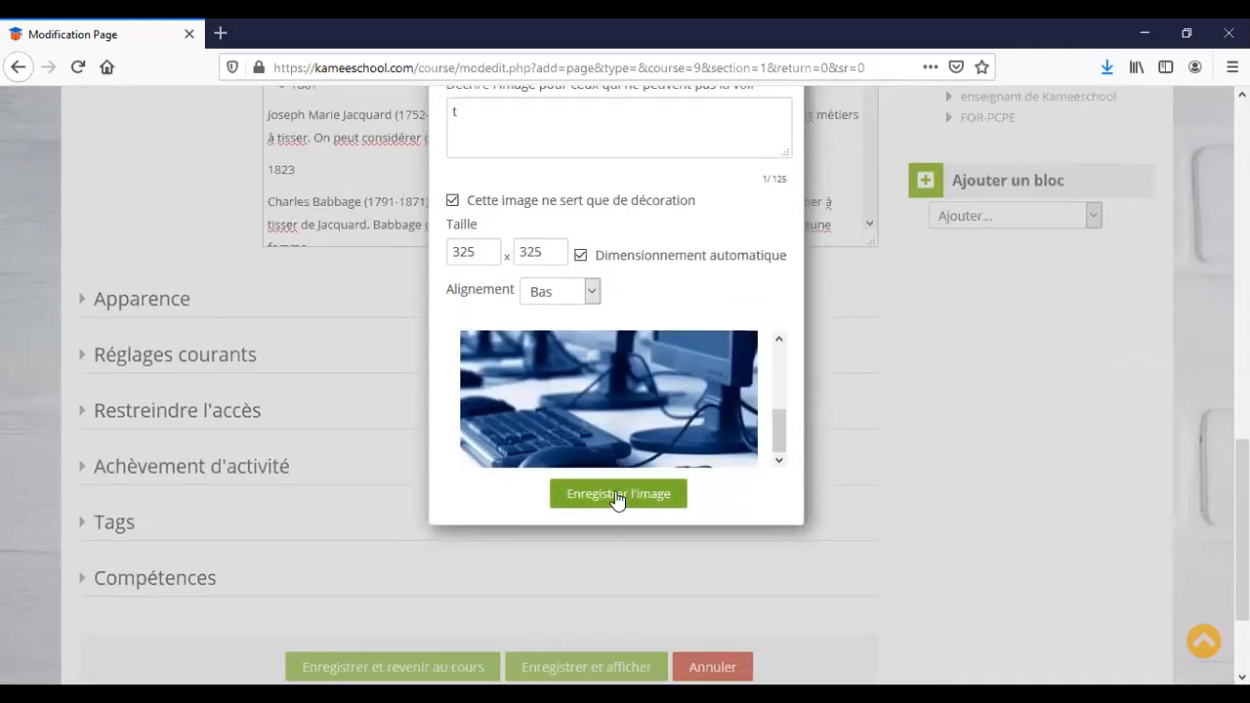
pyautogui.click(618, 495)
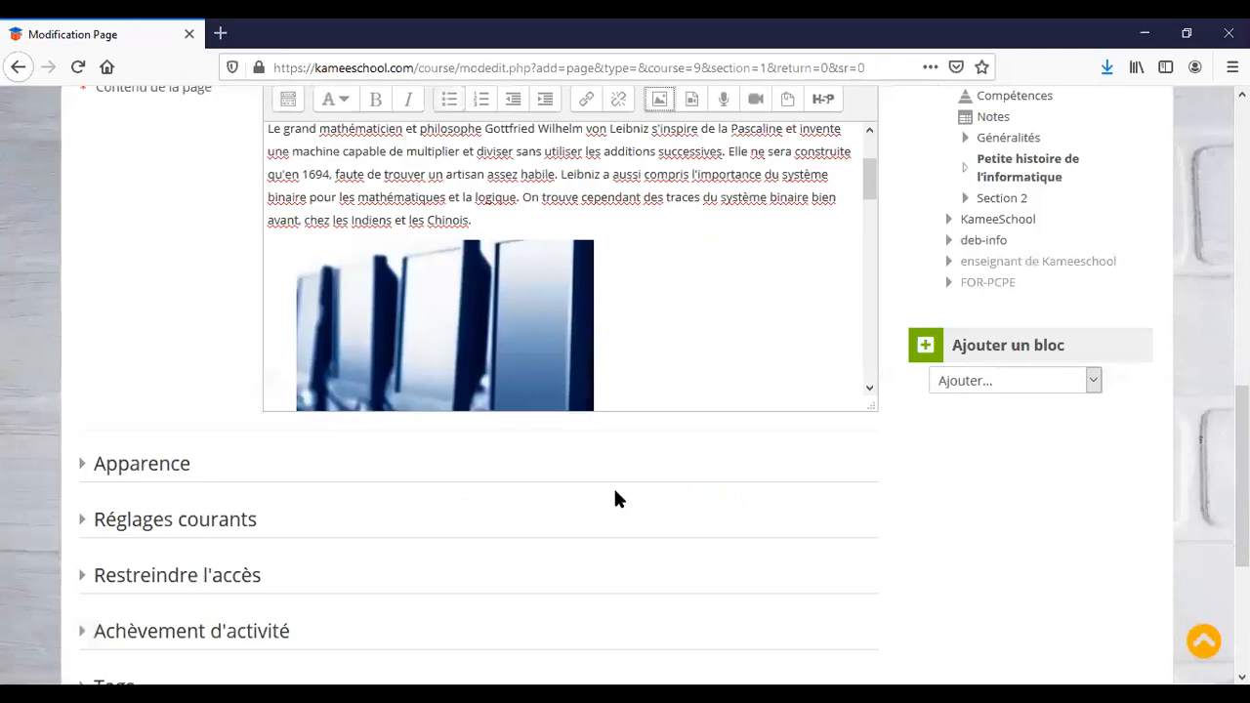
pyautogui.scroll(2, 684, 327)
pyautogui.scroll(-6, 685, 327)
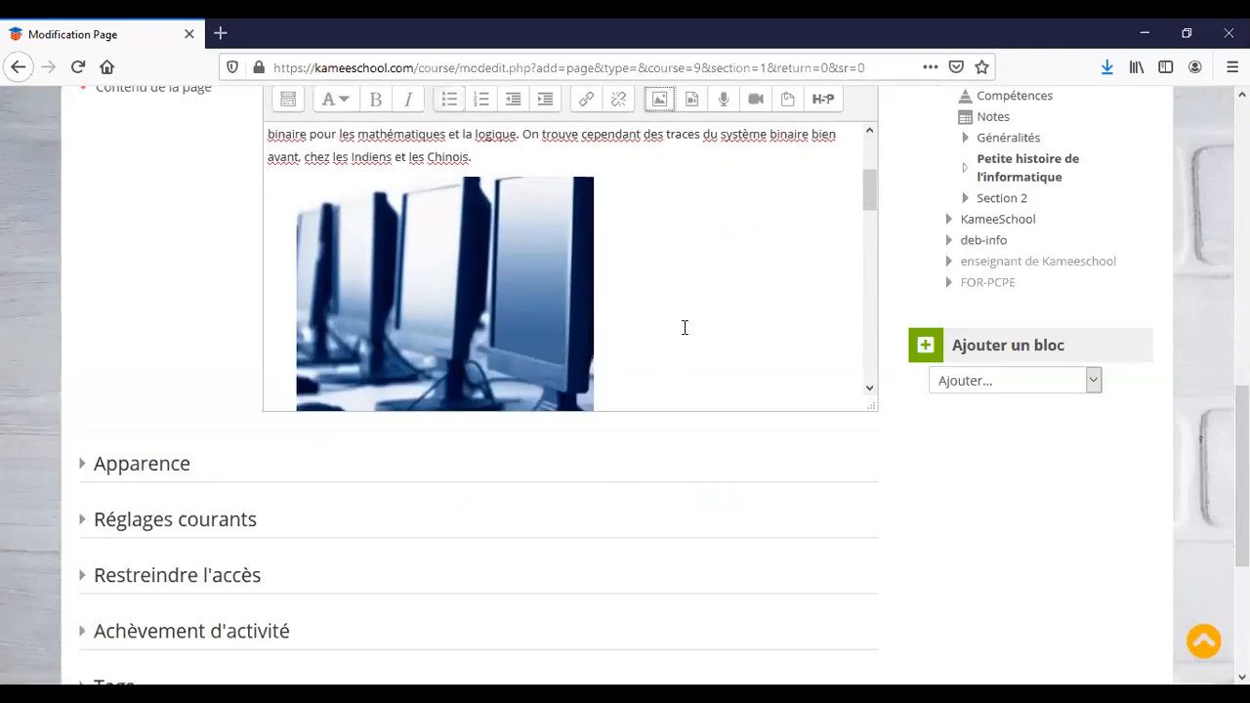
pyautogui.scroll(3, 684, 329)
pyautogui.scroll(-2, 684, 329)
pyautogui.scroll(-8, 685, 328)
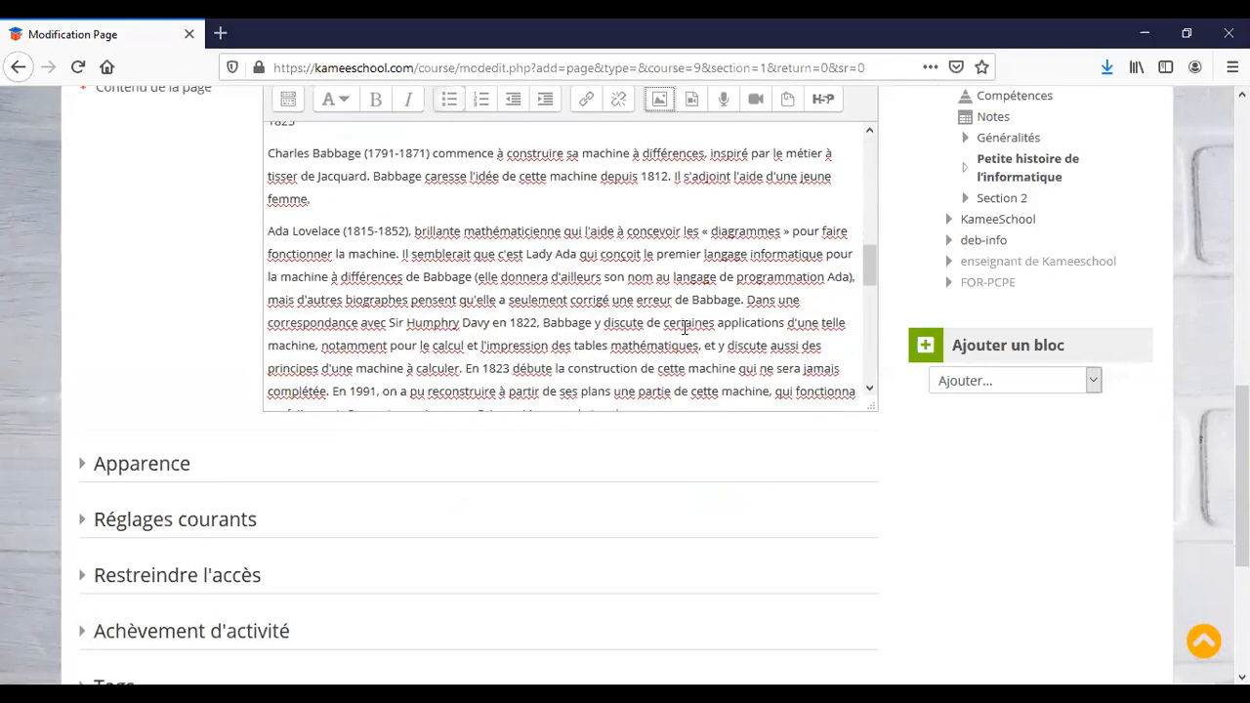
pyautogui.scroll(-5, 684, 327)
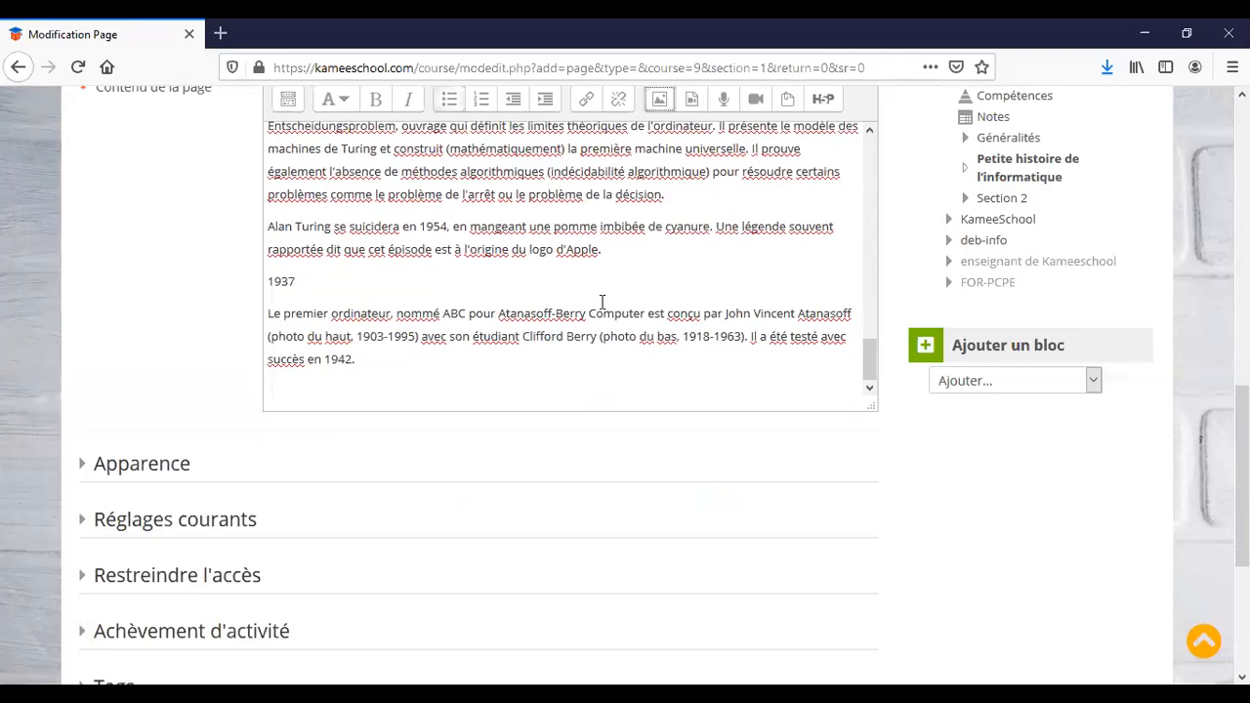
pyautogui.scroll(-2, 229, 291)
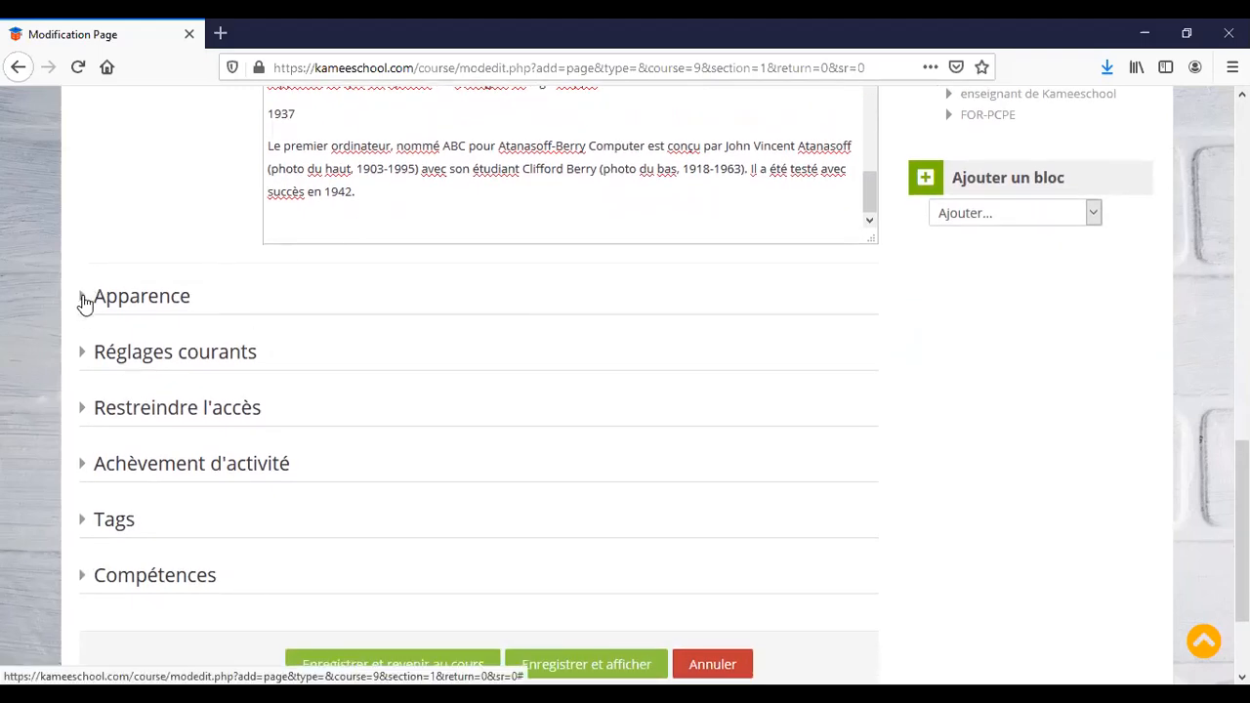
# Save the 'HIstoire de l'informatique' page with Enregistrer et afficher.
pyautogui.click(84, 301)
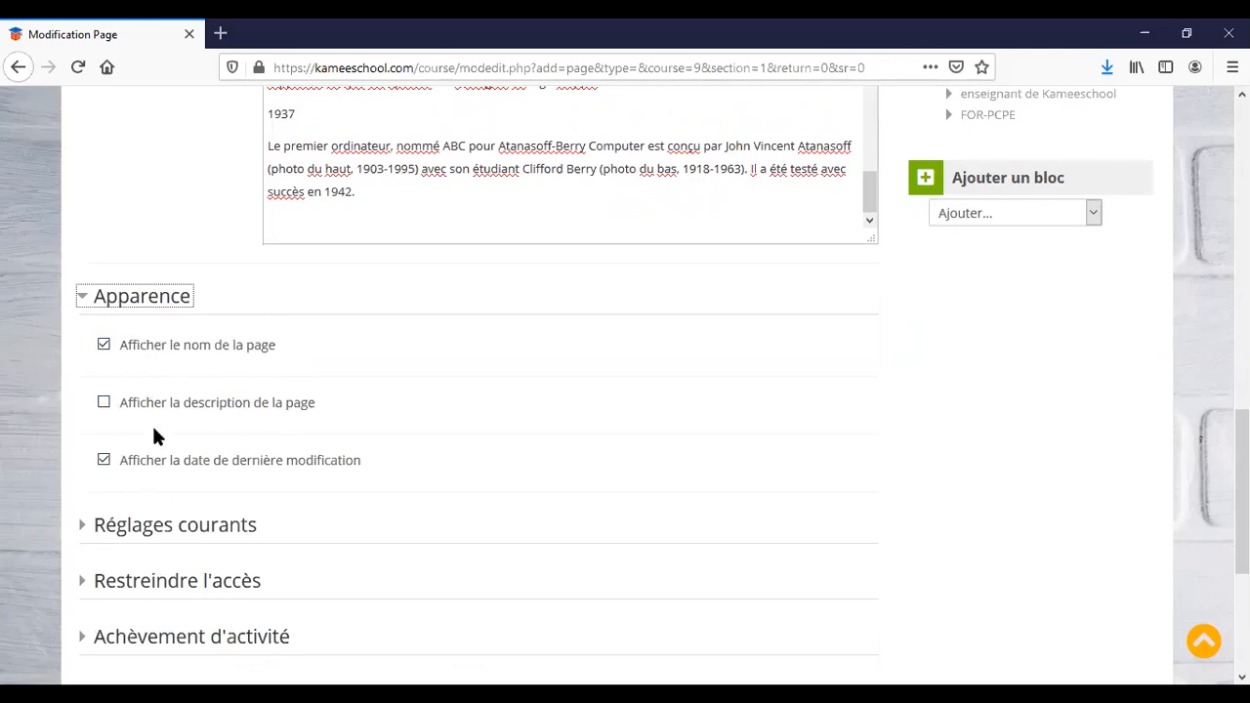
pyautogui.click(86, 299)
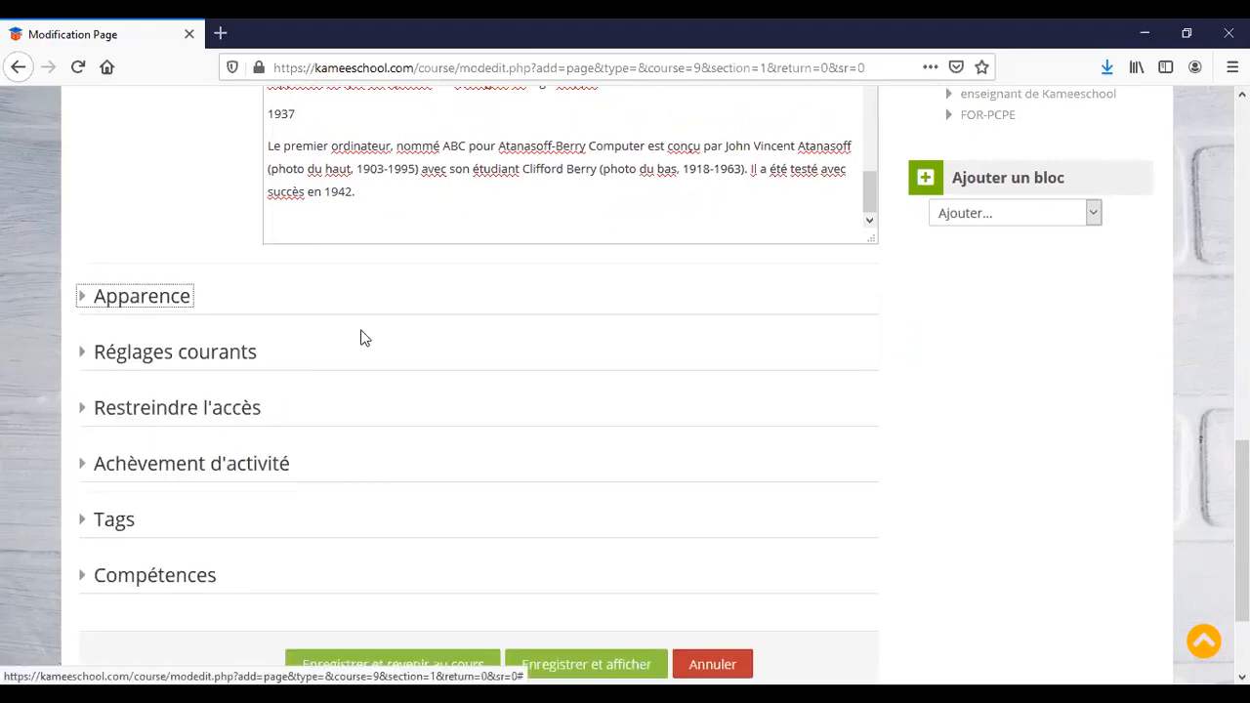
pyautogui.scroll(-3, 380, 425)
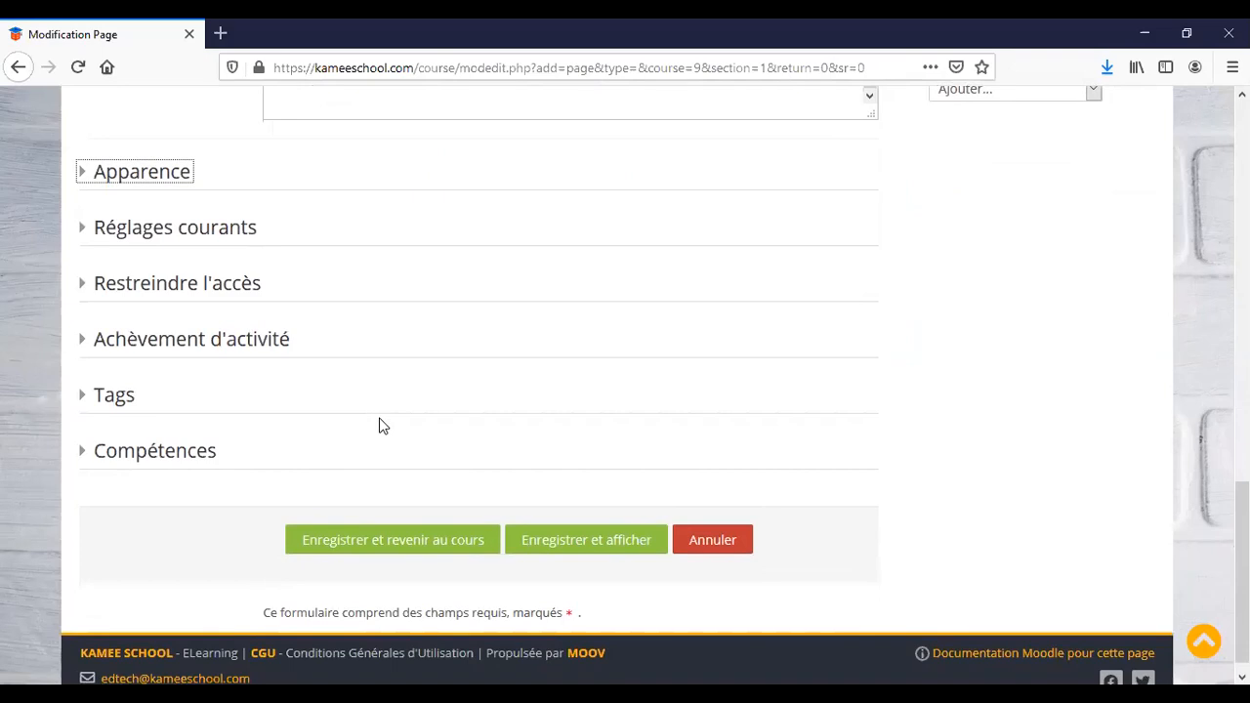
pyautogui.click(617, 544)
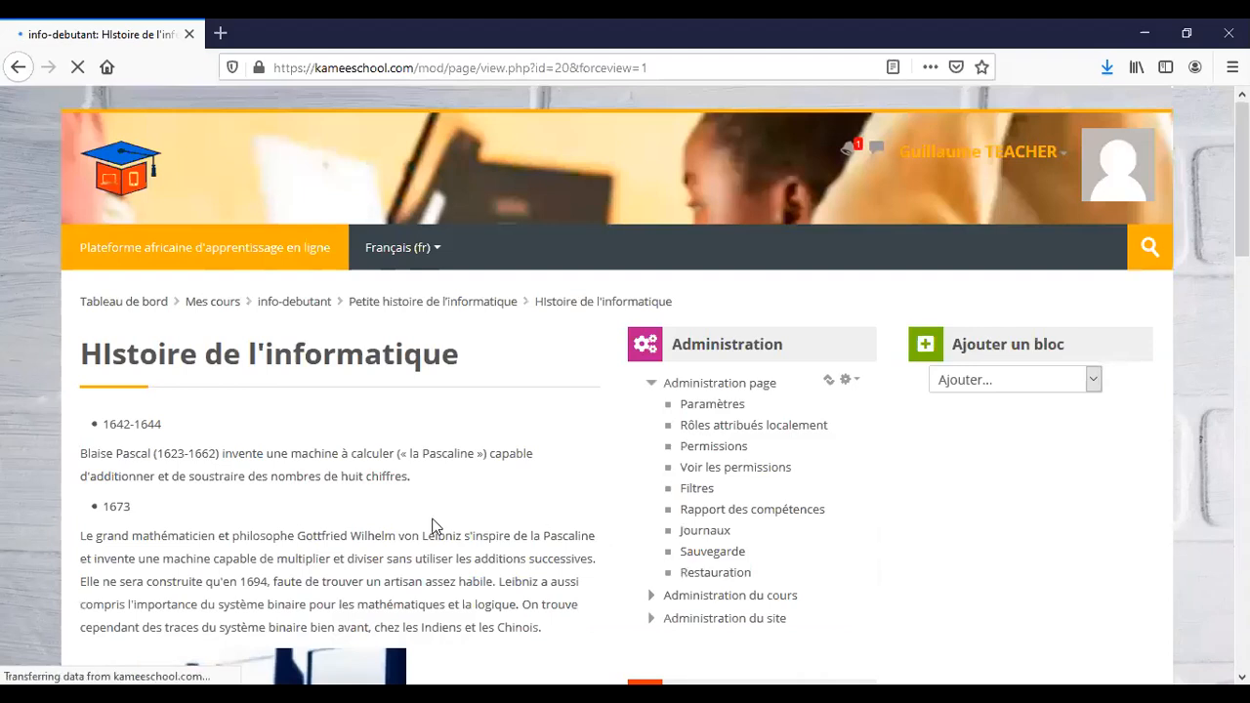
# Scroll down the saved page past the computer image to the 1937 entry, then scroll back up.
pyautogui.scroll(-3, 434, 527)
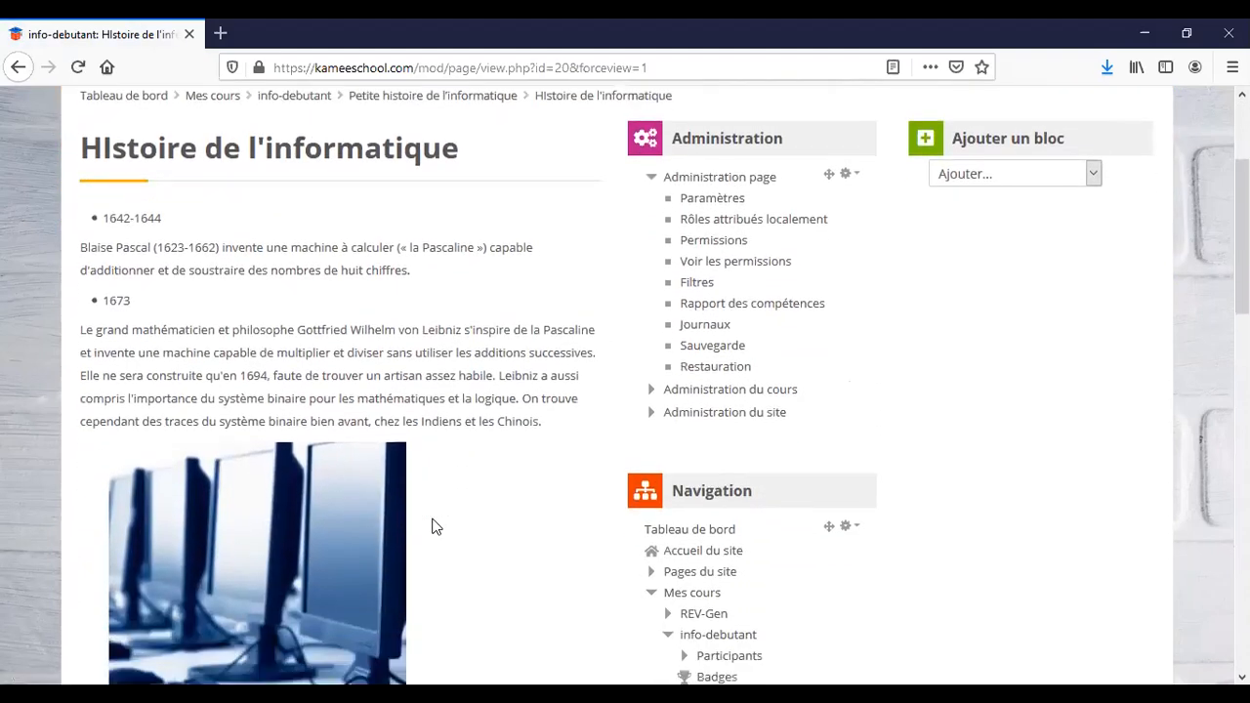
pyautogui.scroll(-7, 435, 527)
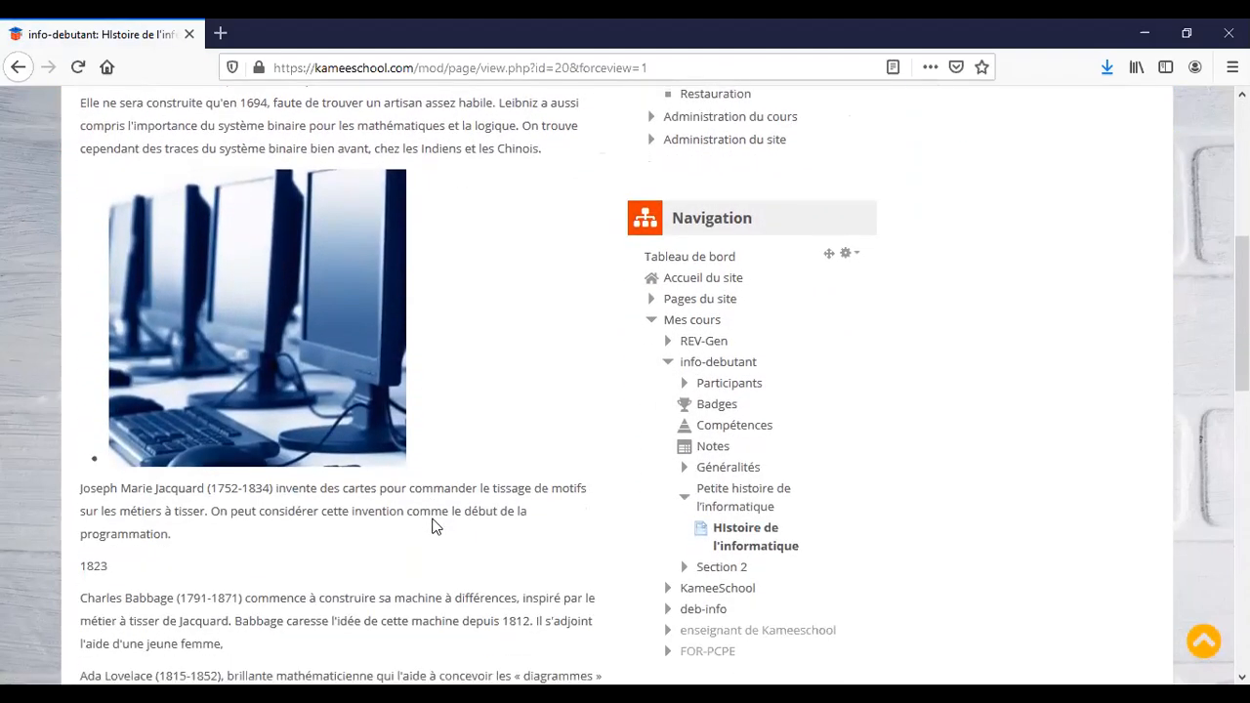
pyautogui.scroll(-5, 434, 527)
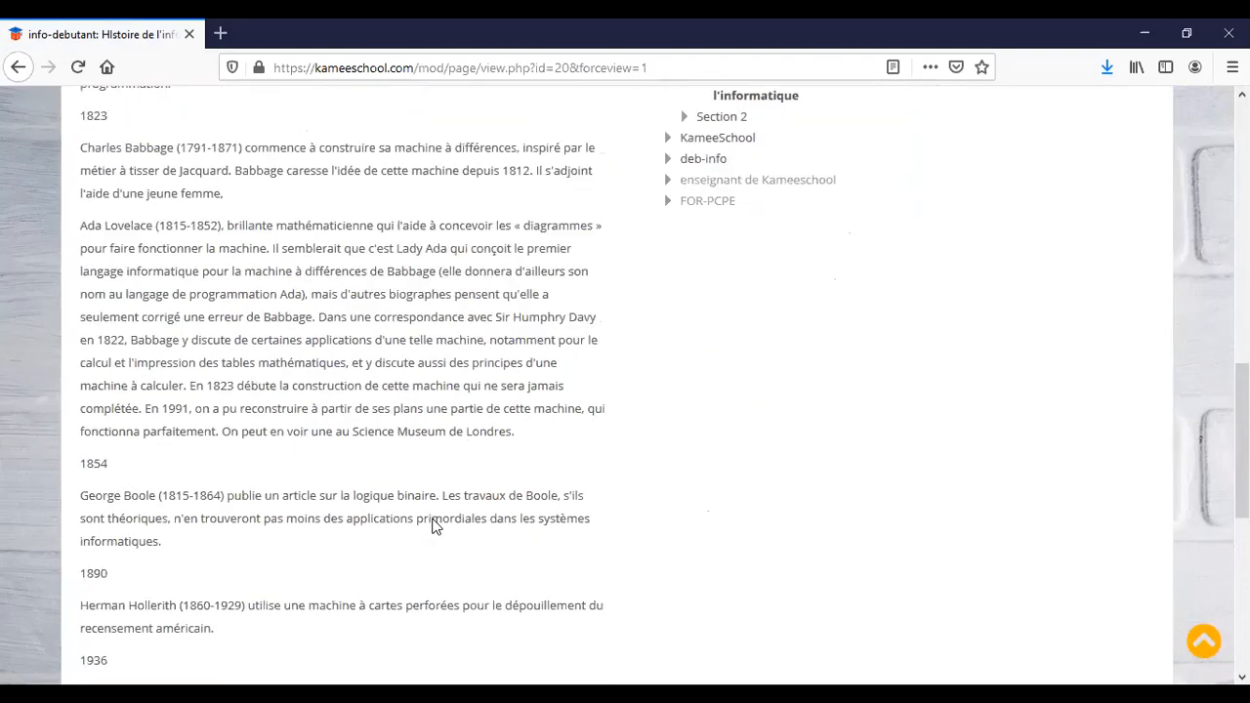
pyautogui.scroll(-5, 435, 527)
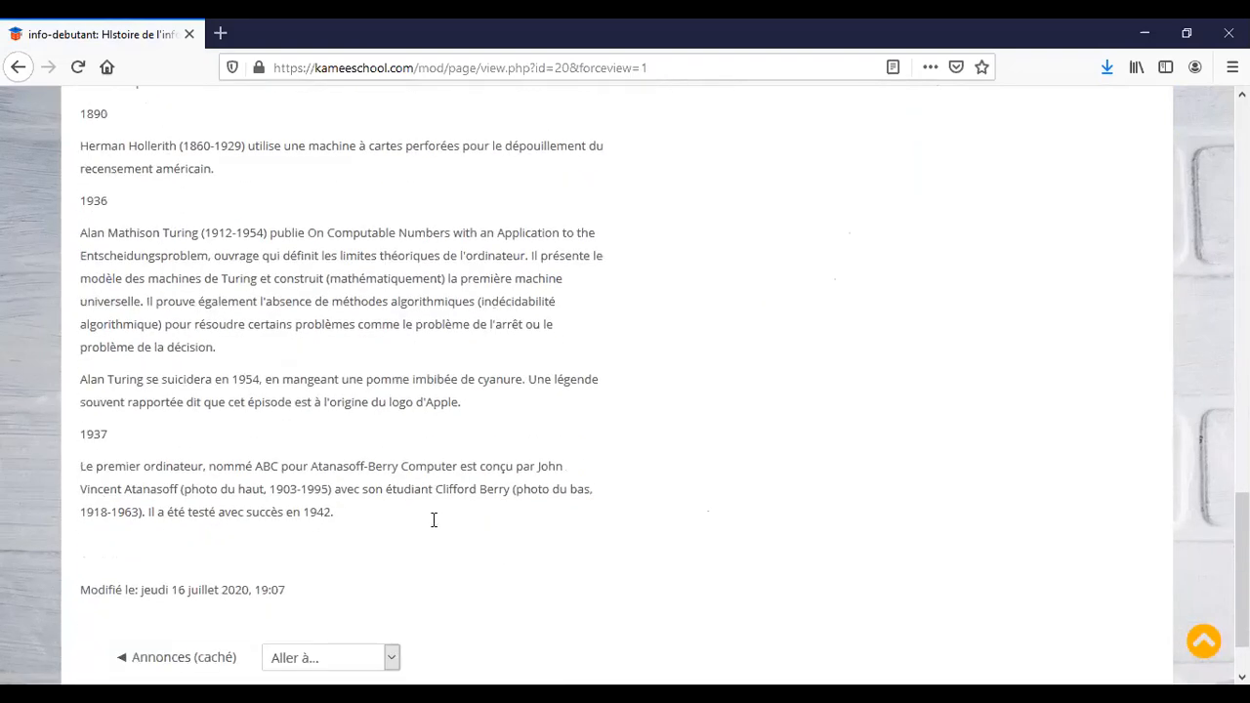
pyautogui.scroll(20, 435, 528)
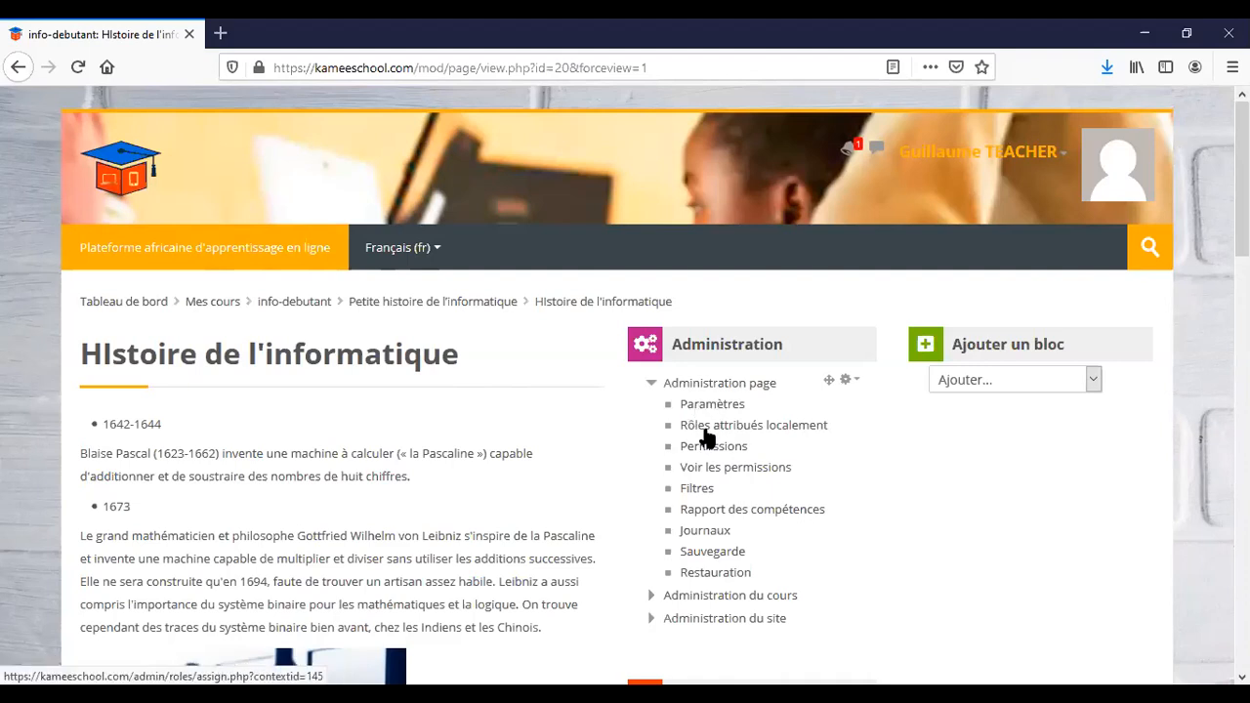
# Open the Participants list of the info-debutant course.
pyautogui.click(291, 310)
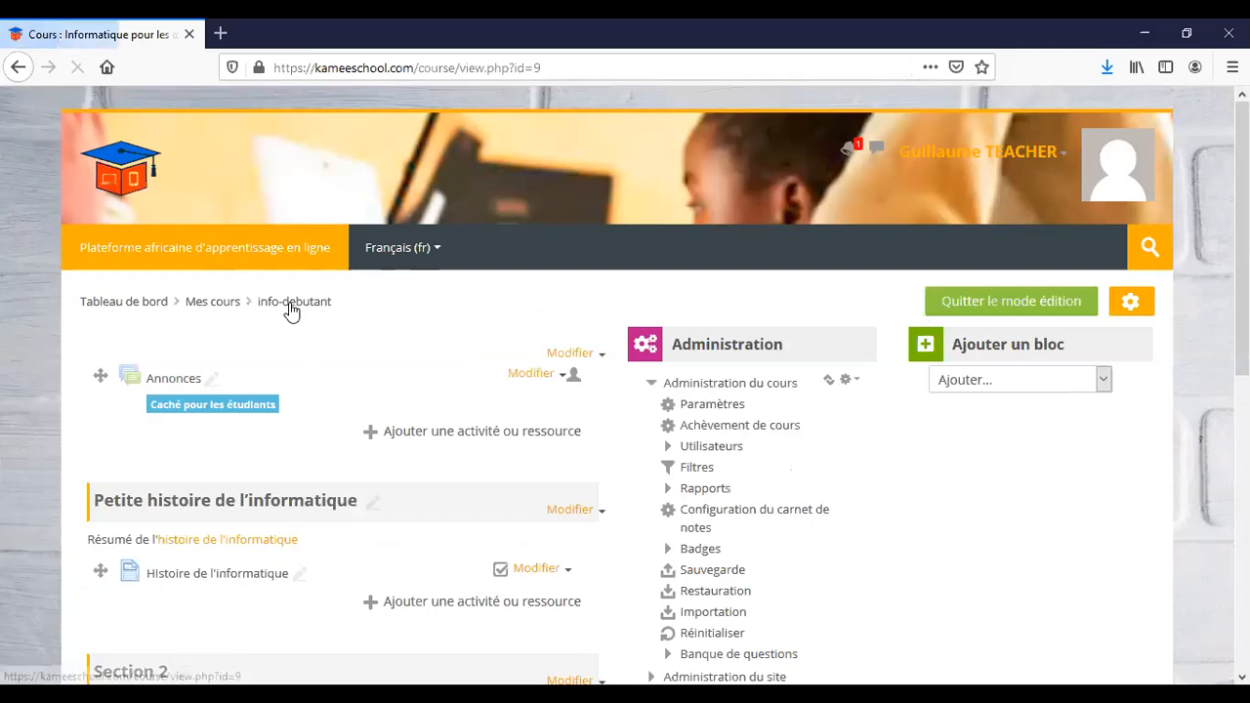
pyautogui.click(722, 449)
pyautogui.click(732, 468)
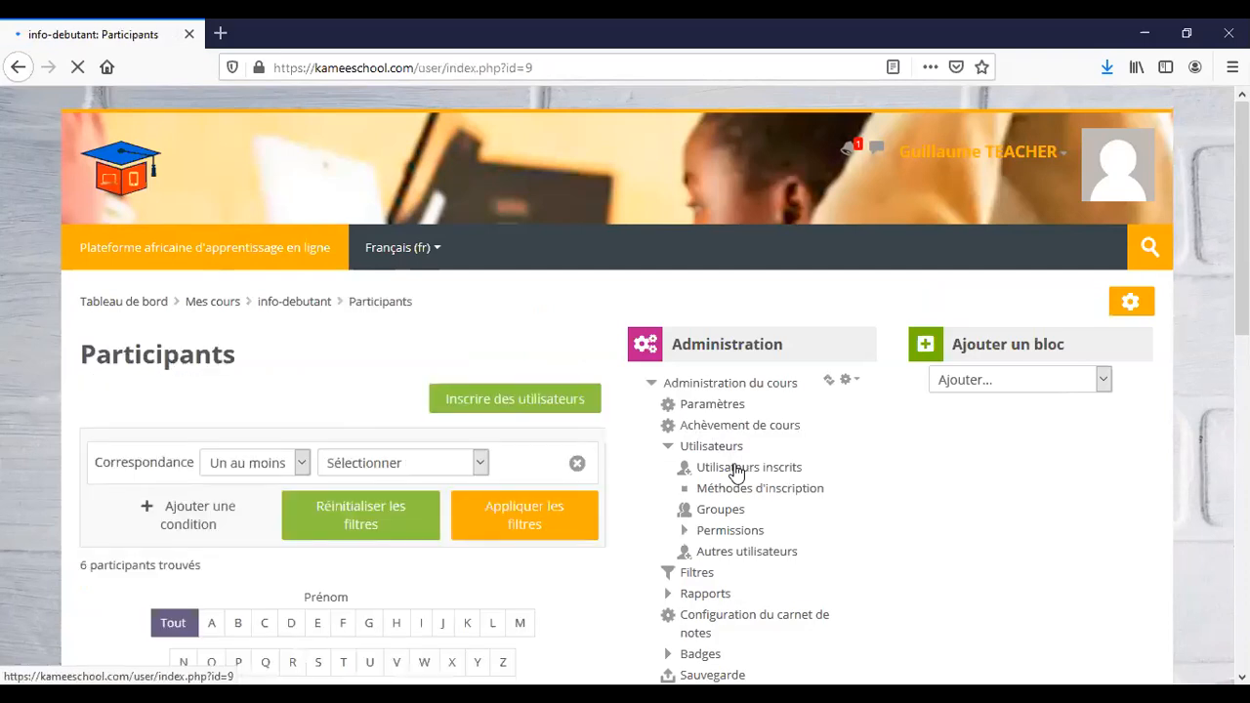
# Copy the third student's e-mail address and switch to the other browser window.
pyautogui.scroll(-5, 723, 474)
pyautogui.scroll(-6, 716, 474)
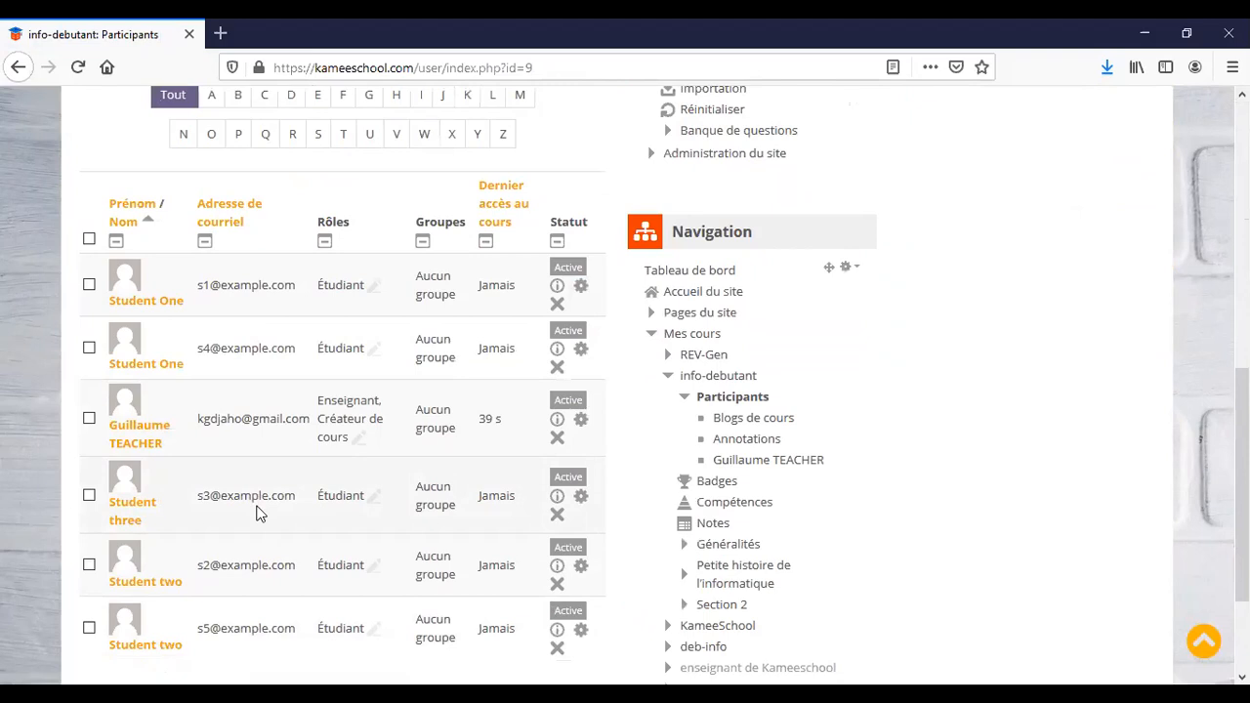
pyautogui.scroll(-1, 264, 488)
pyautogui.moveTo(300, 434); pyautogui.dragTo(198, 439)
pyautogui.hotkey('ctrl', 'c')
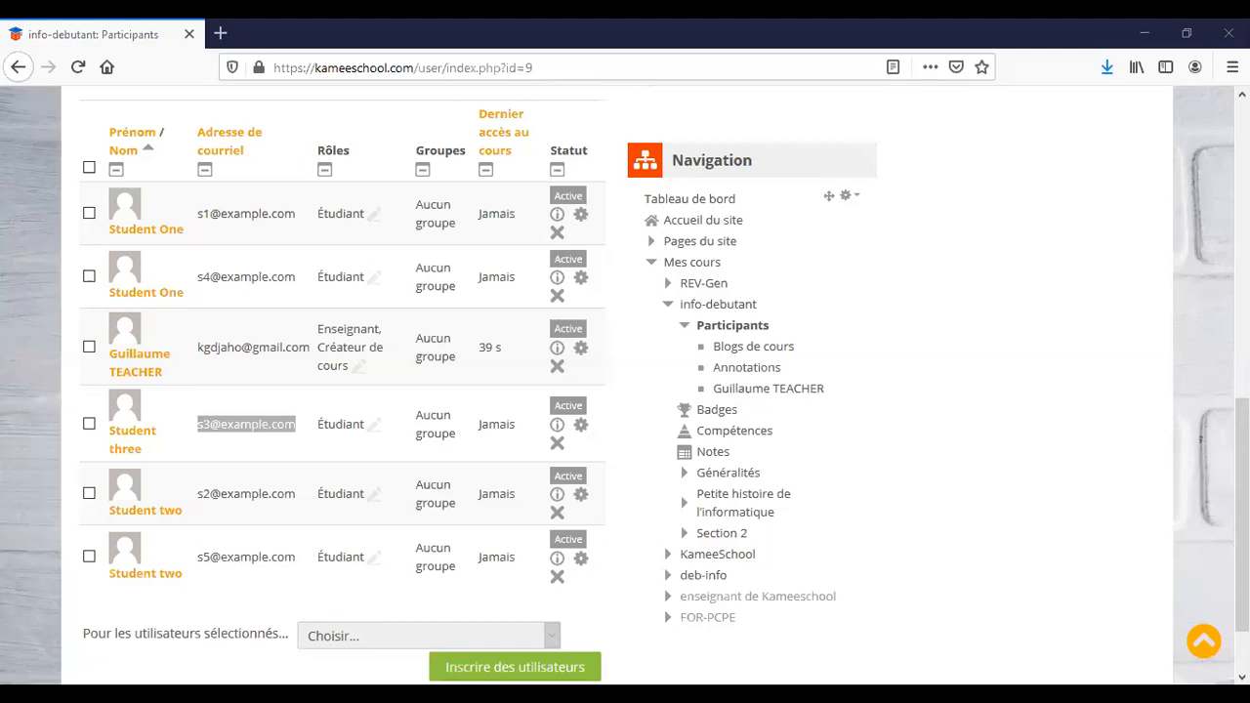
pyautogui.hotkey('alt', 'Tab')
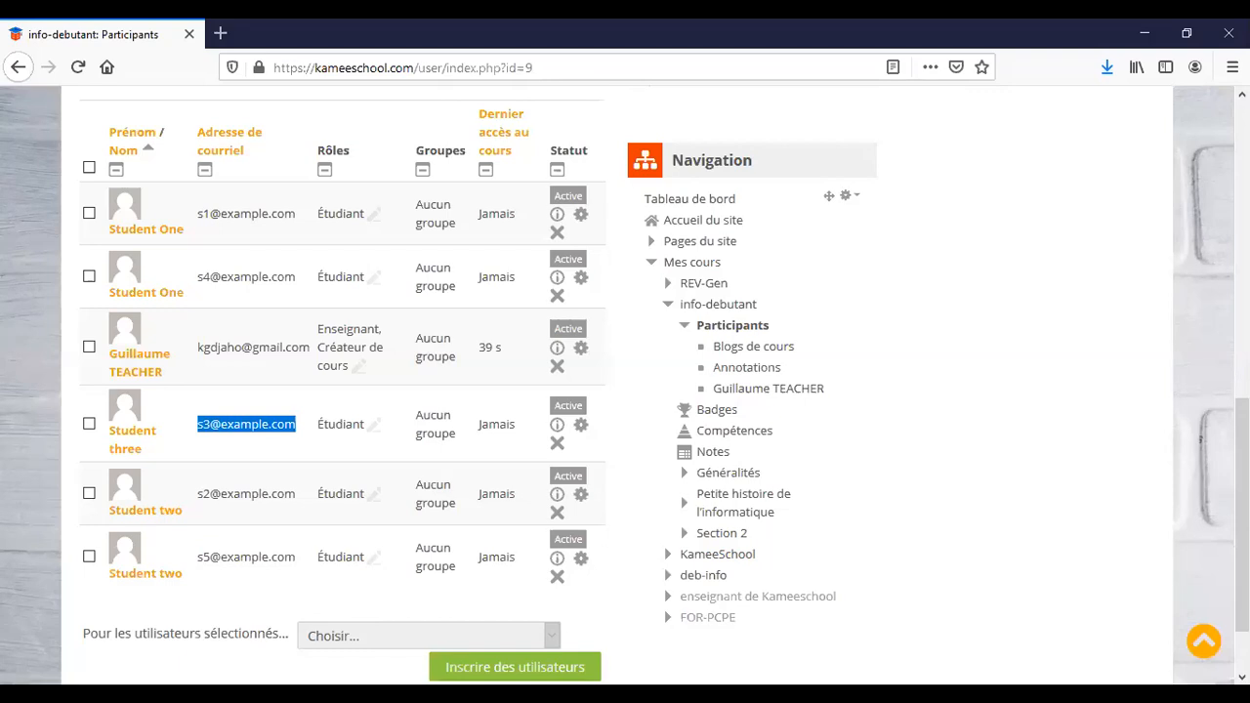
pyautogui.hotkey('alt', 'Tab')
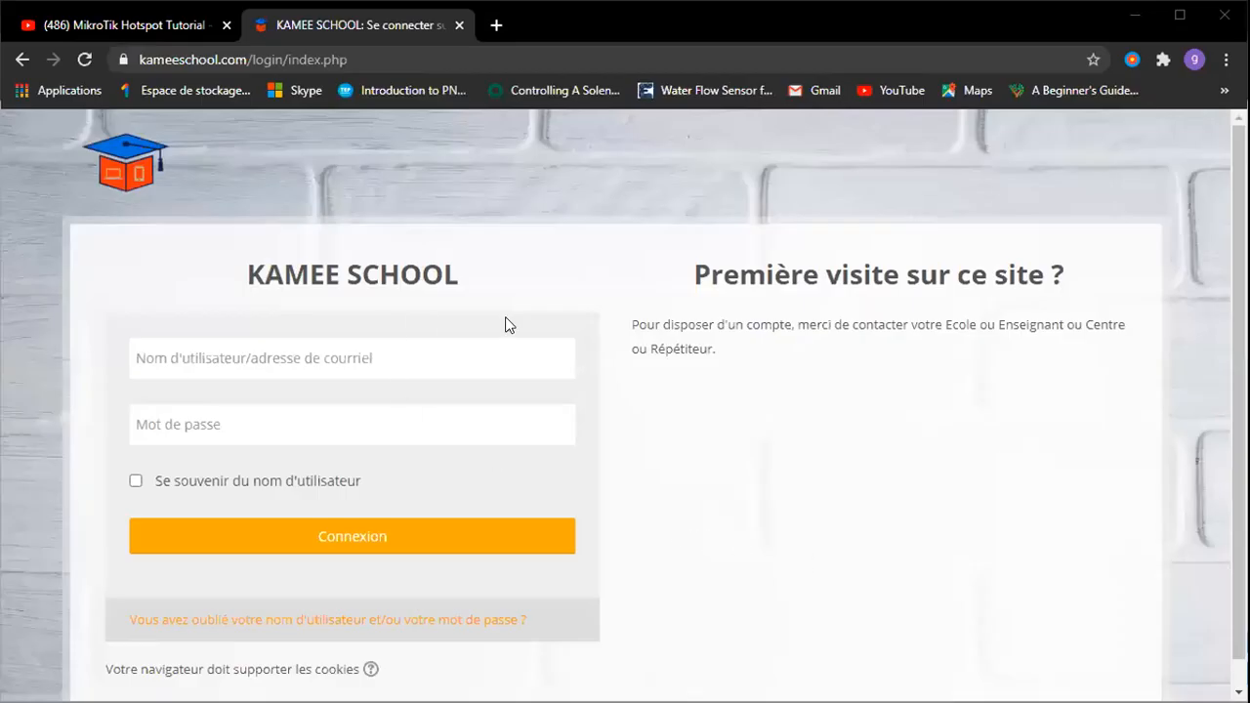
# Log in with the copied student e-mail and the account password, then continue past Accès refusé.
pyautogui.click(428, 369)
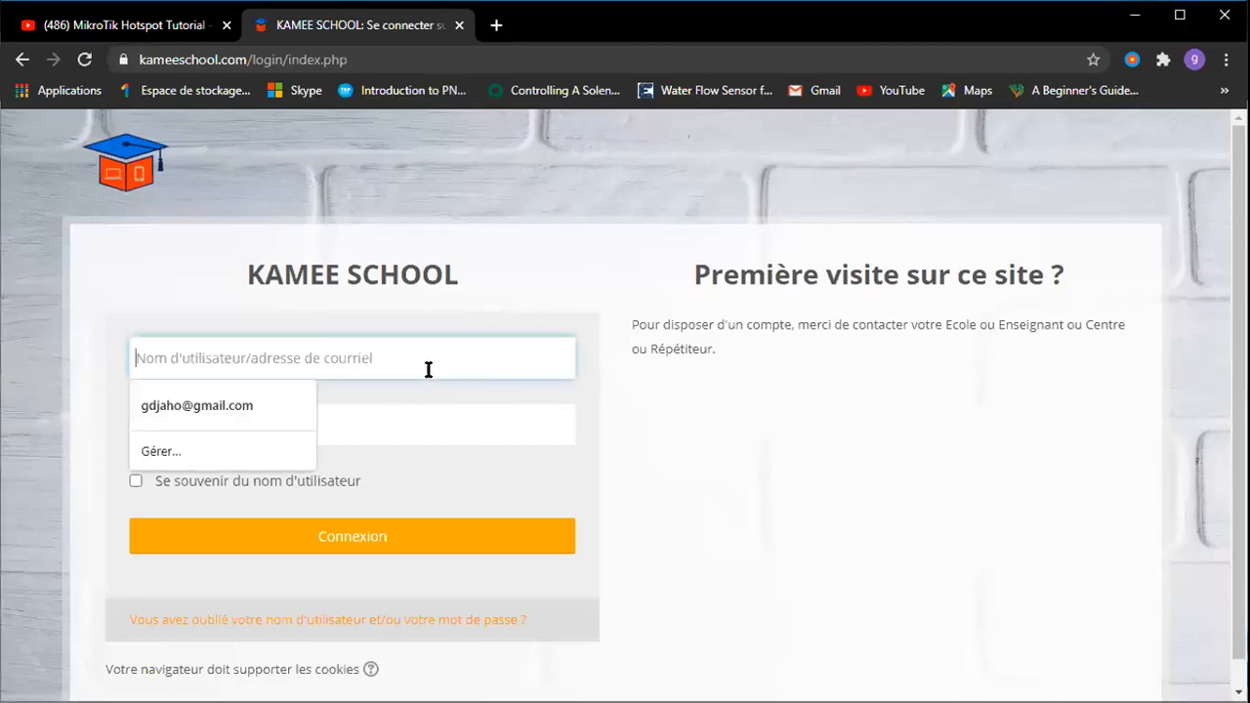
pyautogui.hotkey('ctrl', 'v')
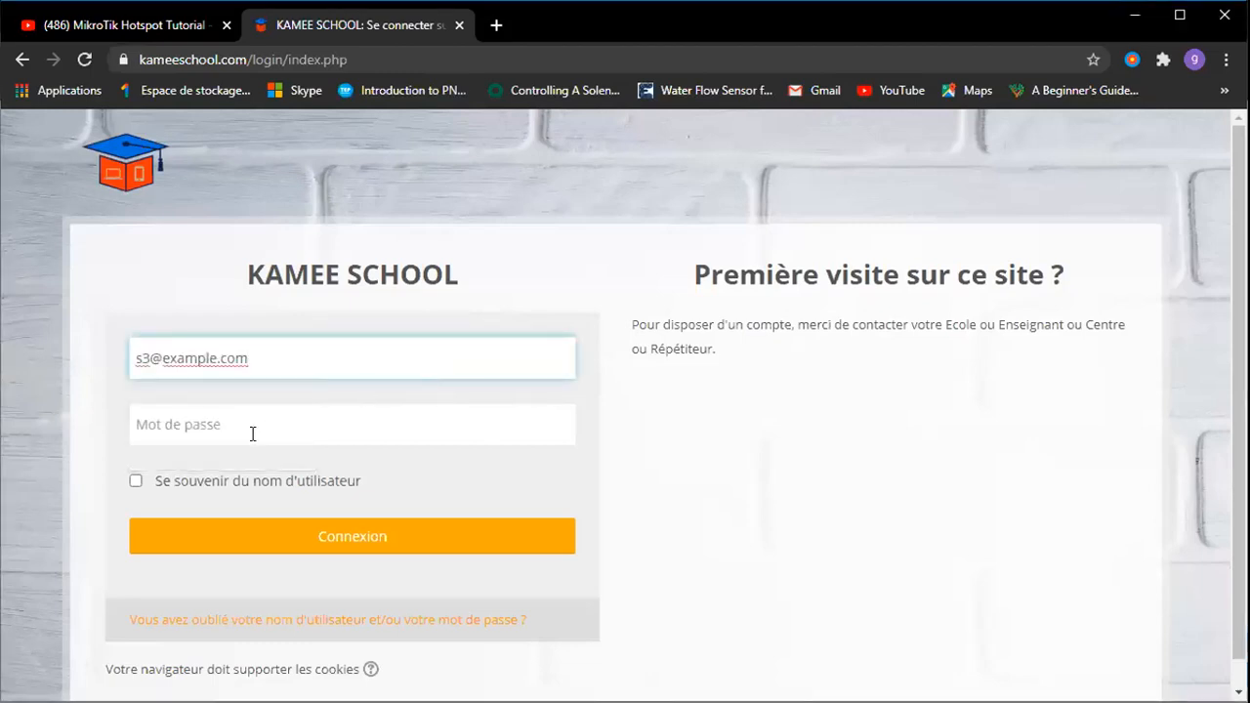
pyautogui.click(239, 429)
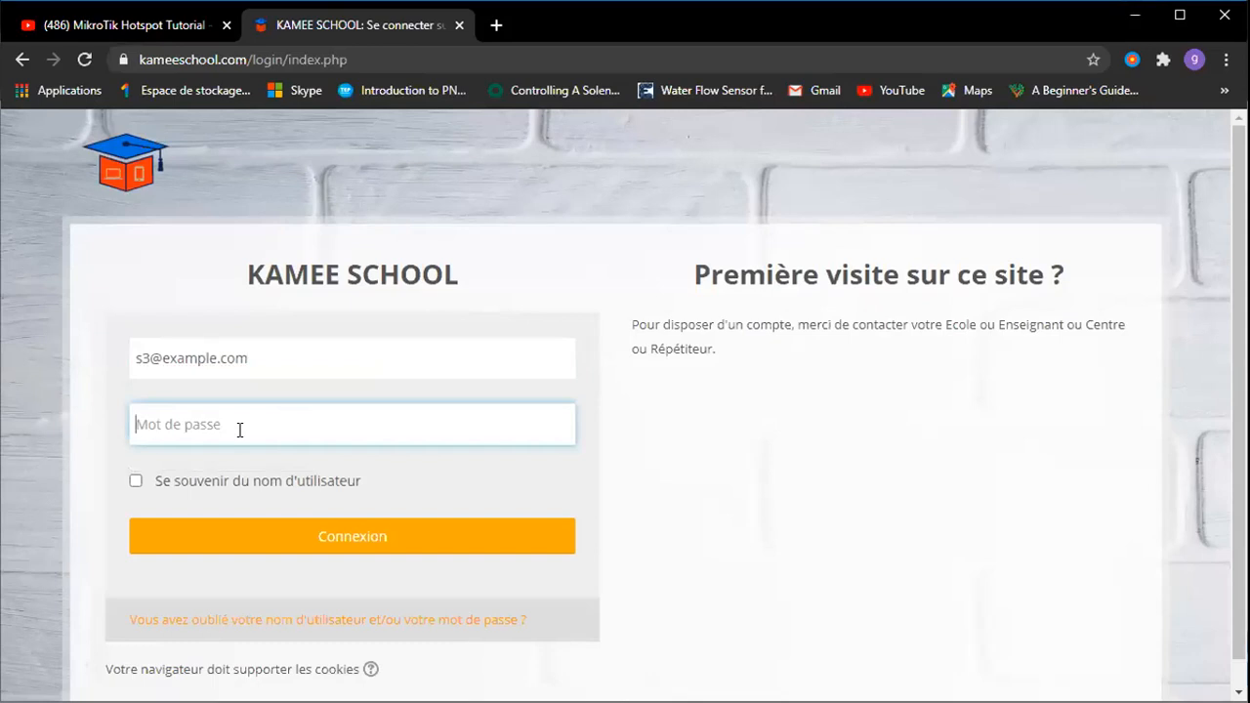
pyautogui.write('••••••••')
pyautogui.press('Return')
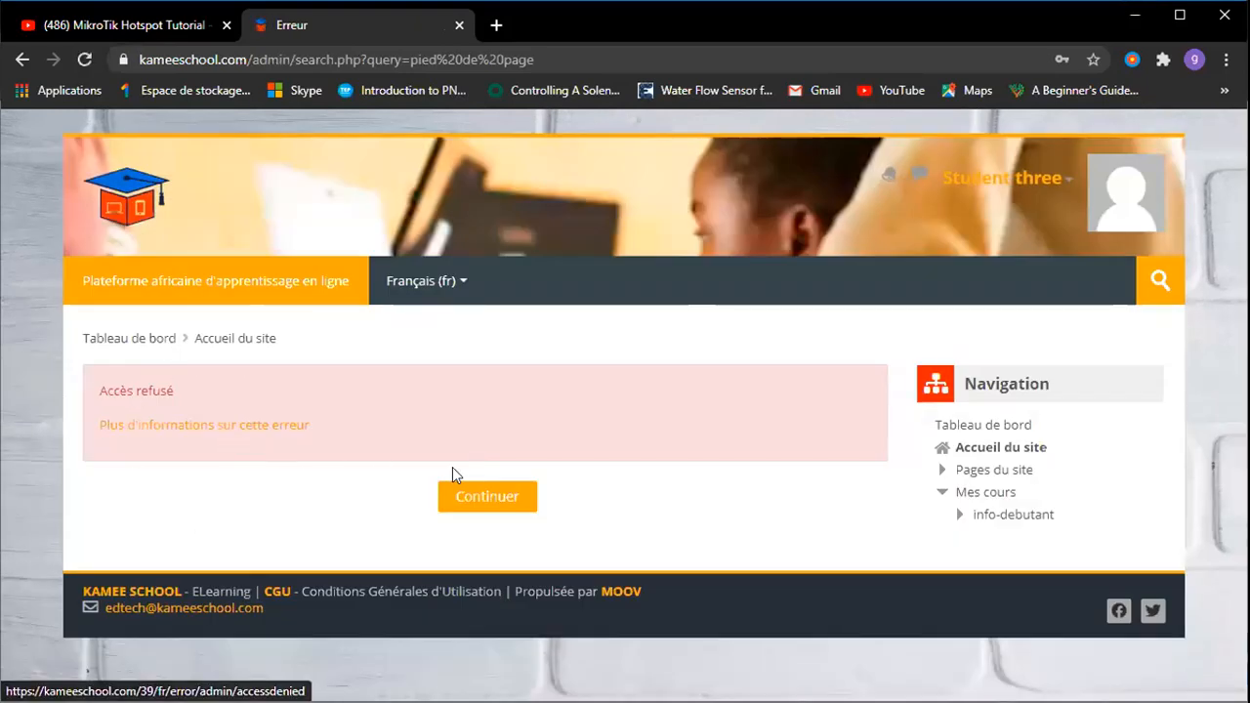
pyautogui.click(488, 500)
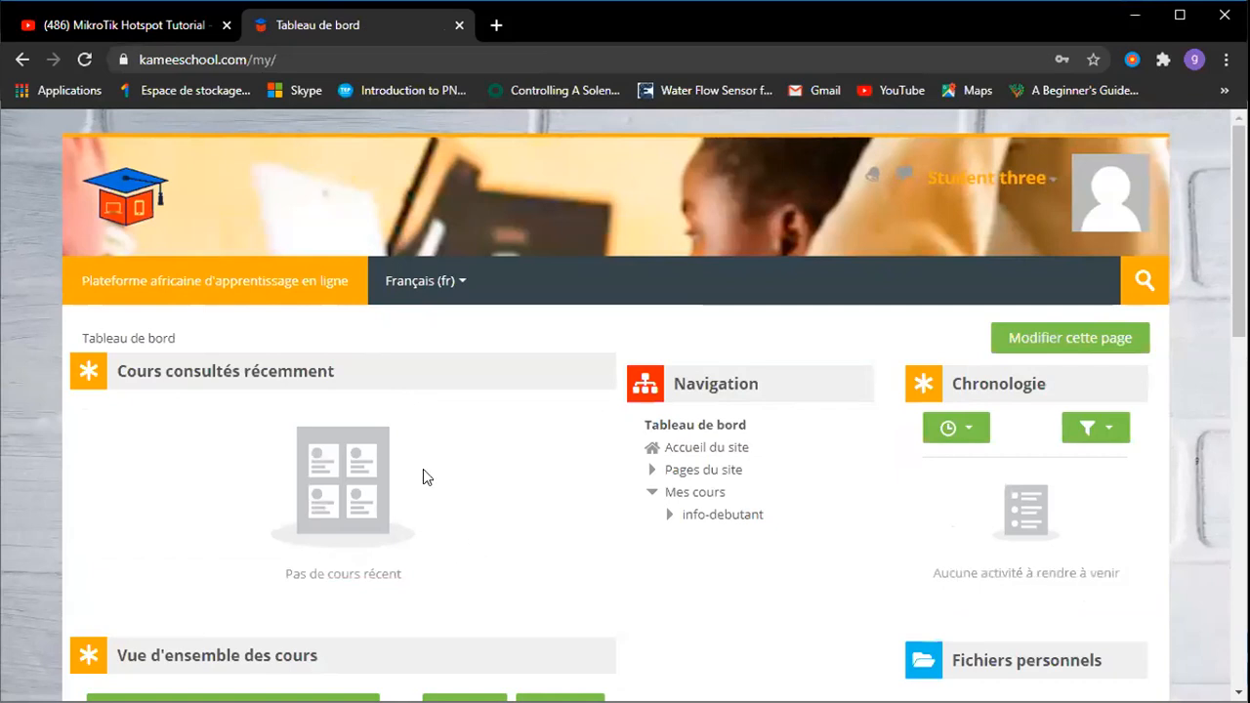
# Scroll the student's Tableau de bord to view the Vue d'ensemble des cours card and online users.
pyautogui.scroll(-4, 483, 549)
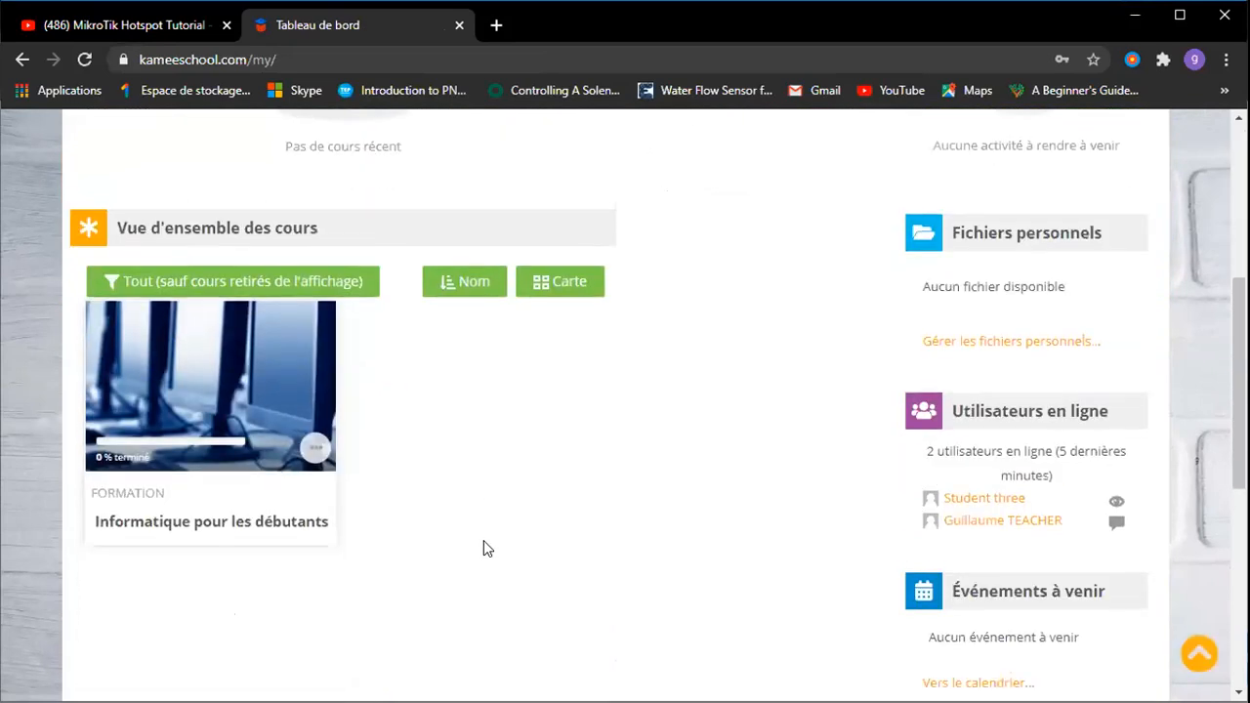
pyautogui.scroll(1, 483, 543)
pyautogui.scroll(-2, 483, 543)
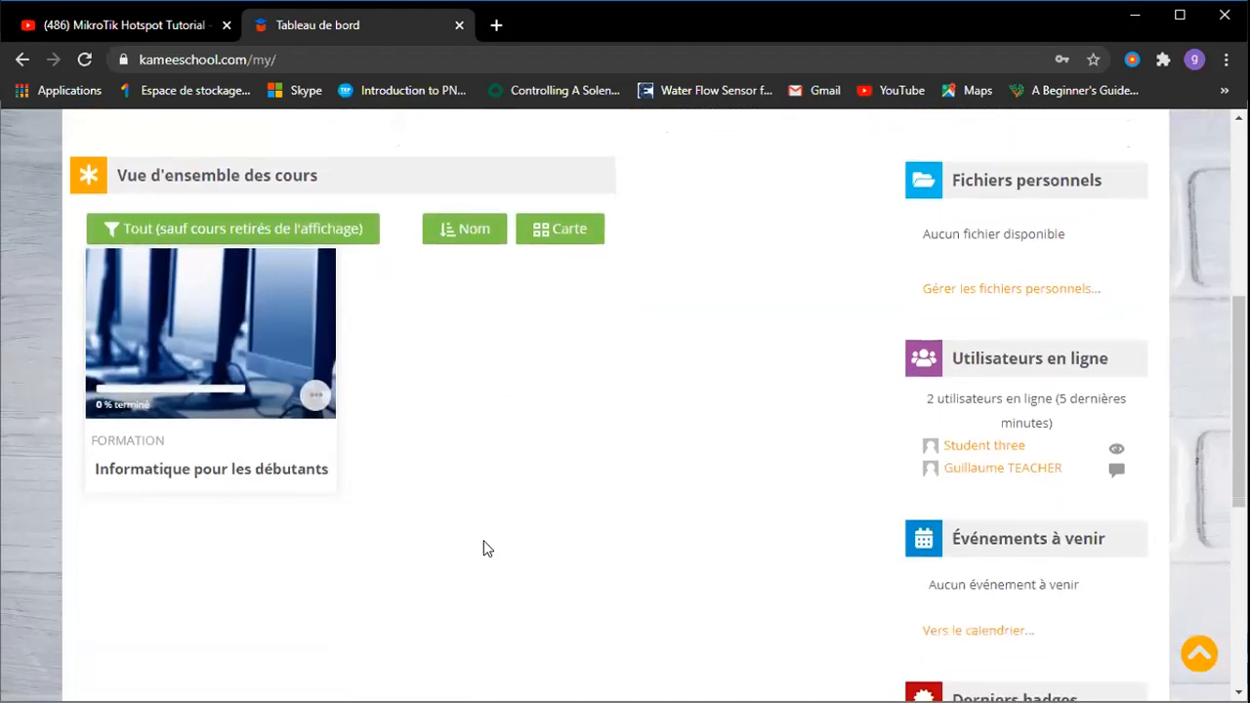
pyautogui.scroll(1, 483, 546)
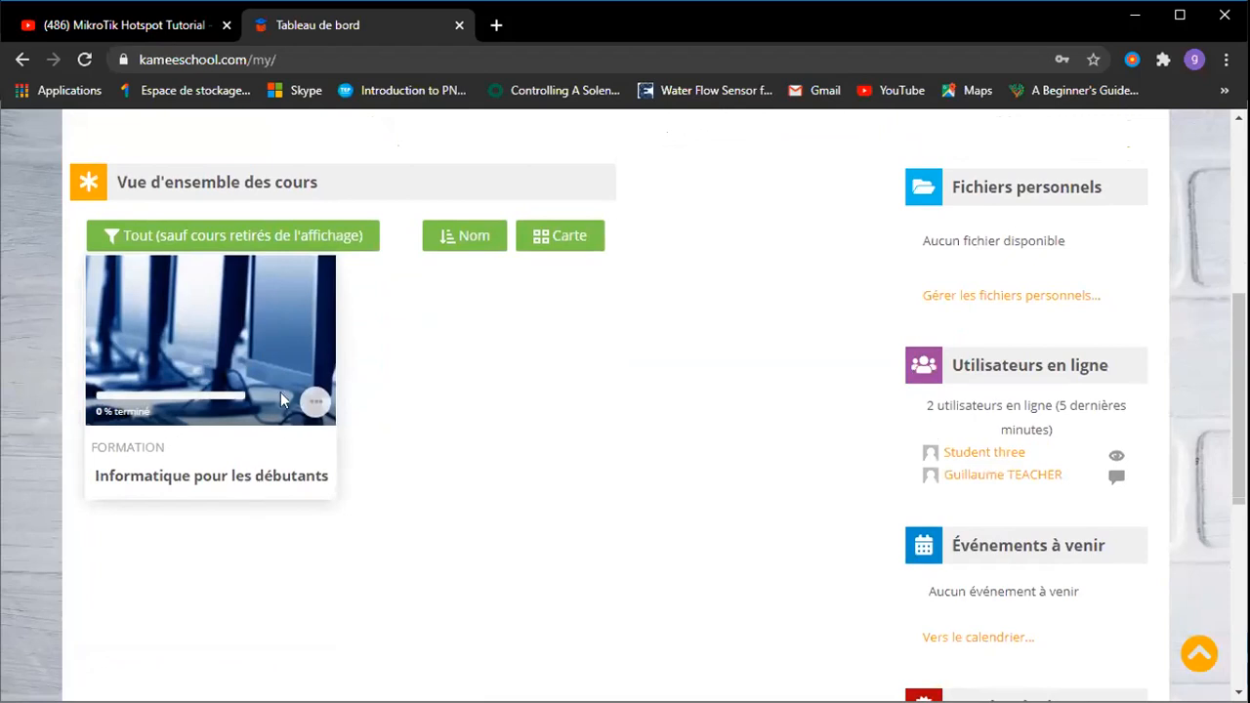
pyautogui.scroll(5, 471, 374)
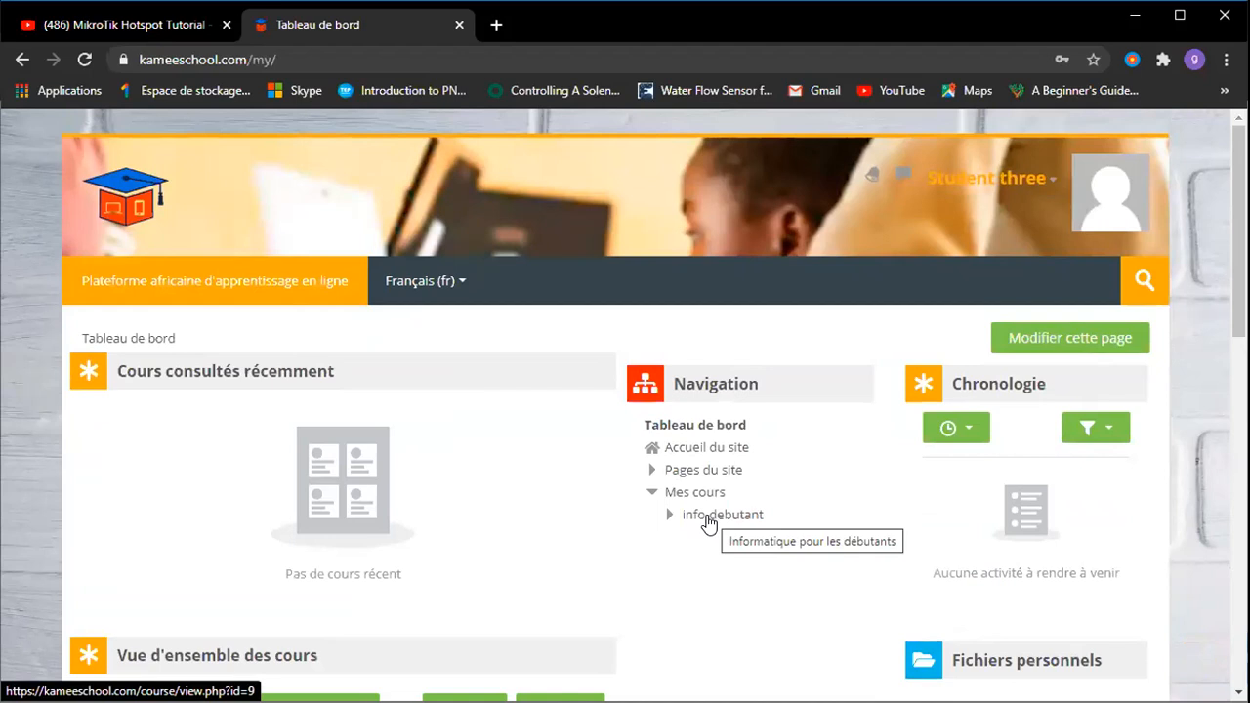
pyautogui.scroll(-3, 704, 517)
# Open the Informatique pour les débutants course and its Petite histoire de l'informatique section.
pyautogui.click(237, 468)
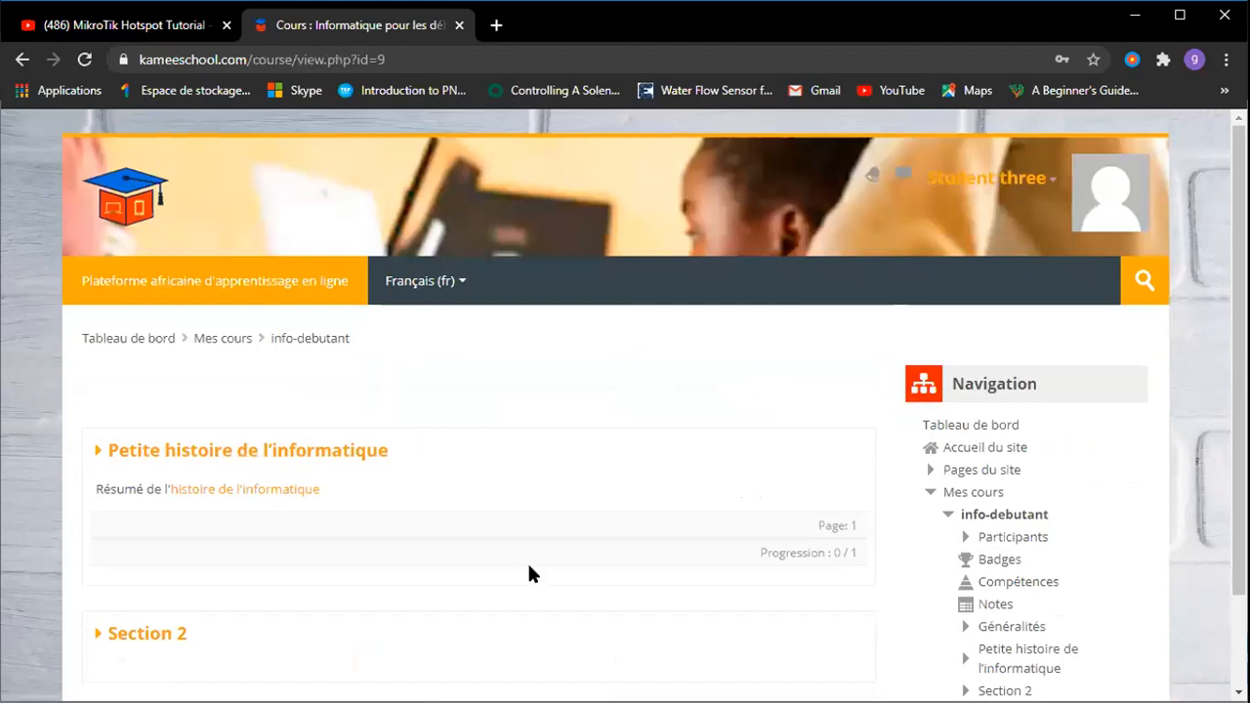
pyautogui.scroll(-2, 529, 572)
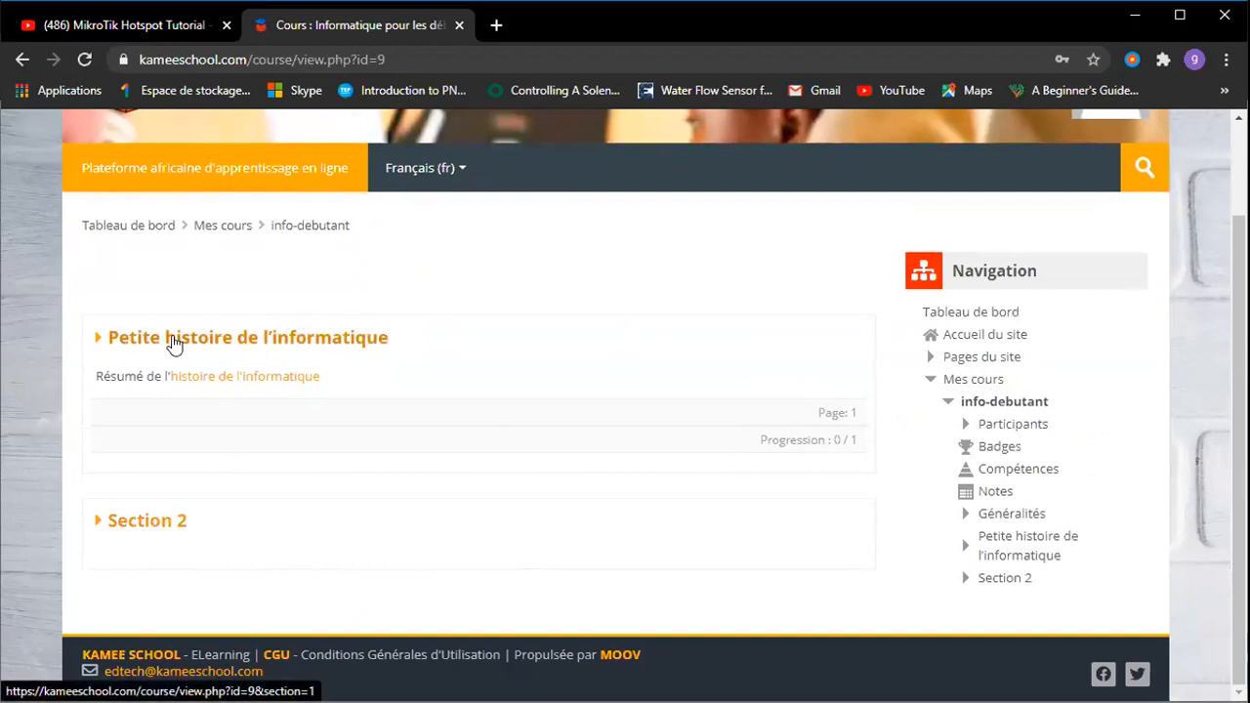
pyautogui.click(346, 338)
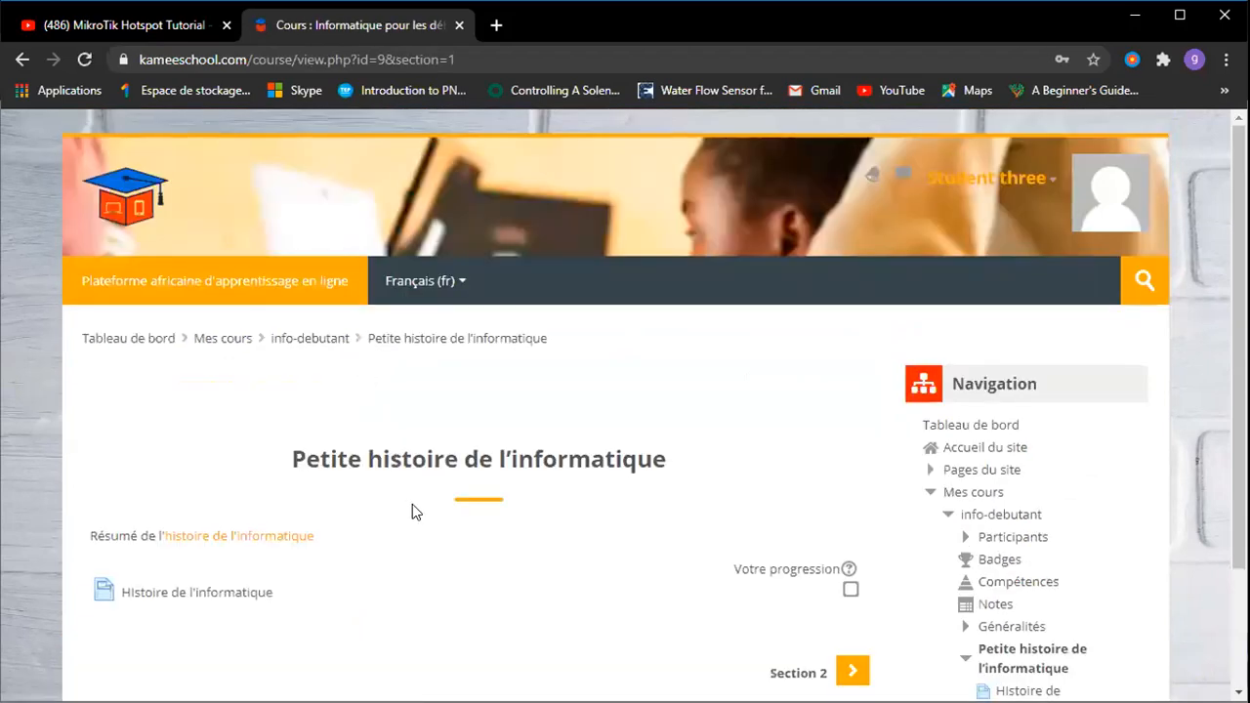
# Look at Section 2, return to the first section, and open the HIstoire de l'informatique page.
pyautogui.scroll(-2, 412, 504)
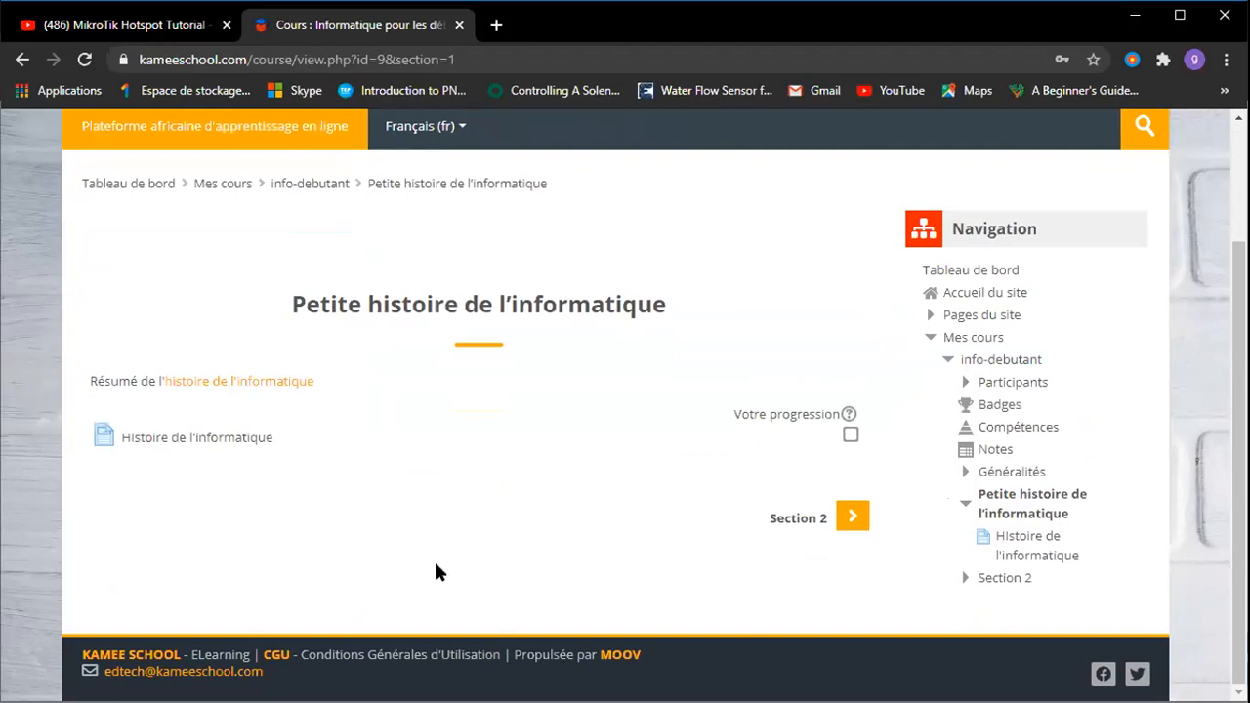
pyautogui.click(853, 519)
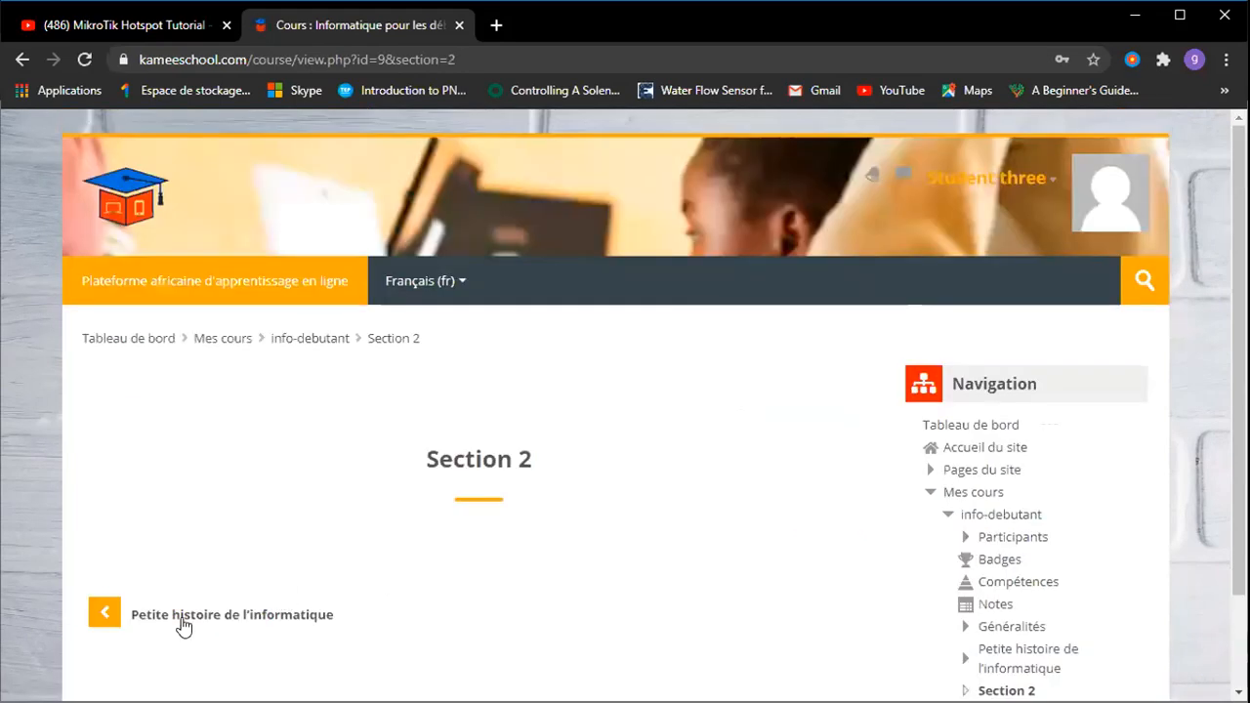
pyautogui.click(108, 615)
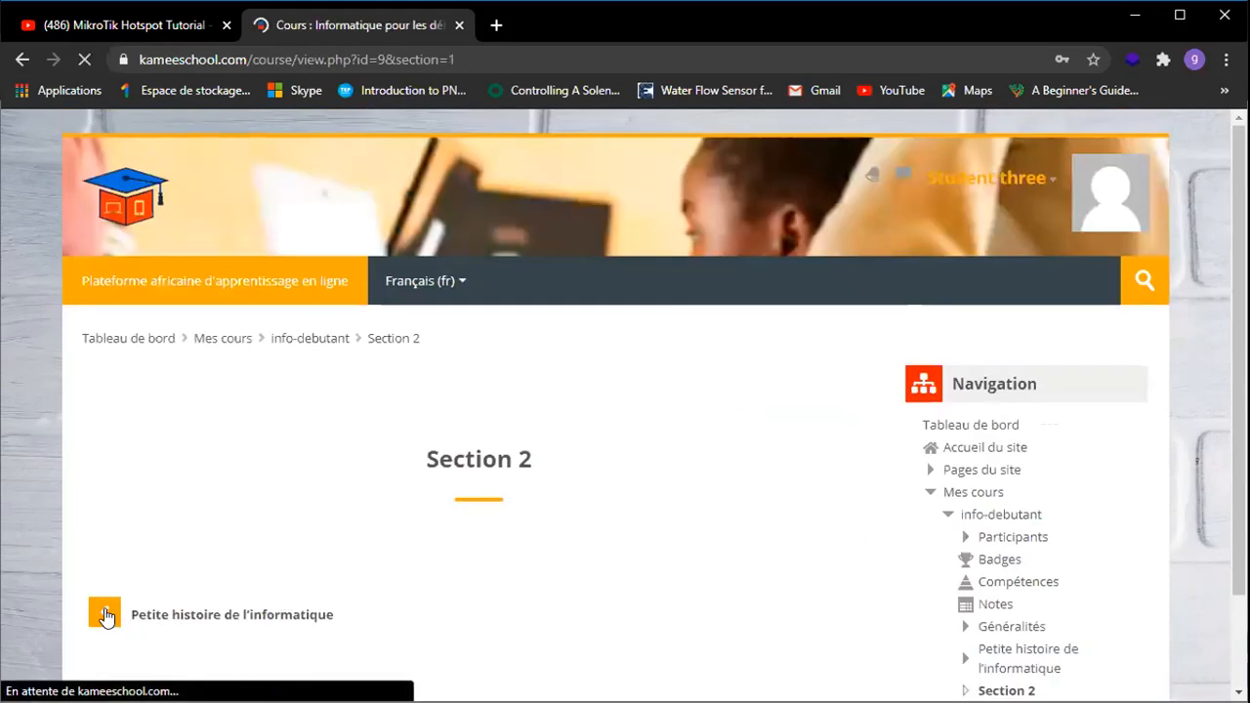
pyautogui.scroll(-2, 351, 547)
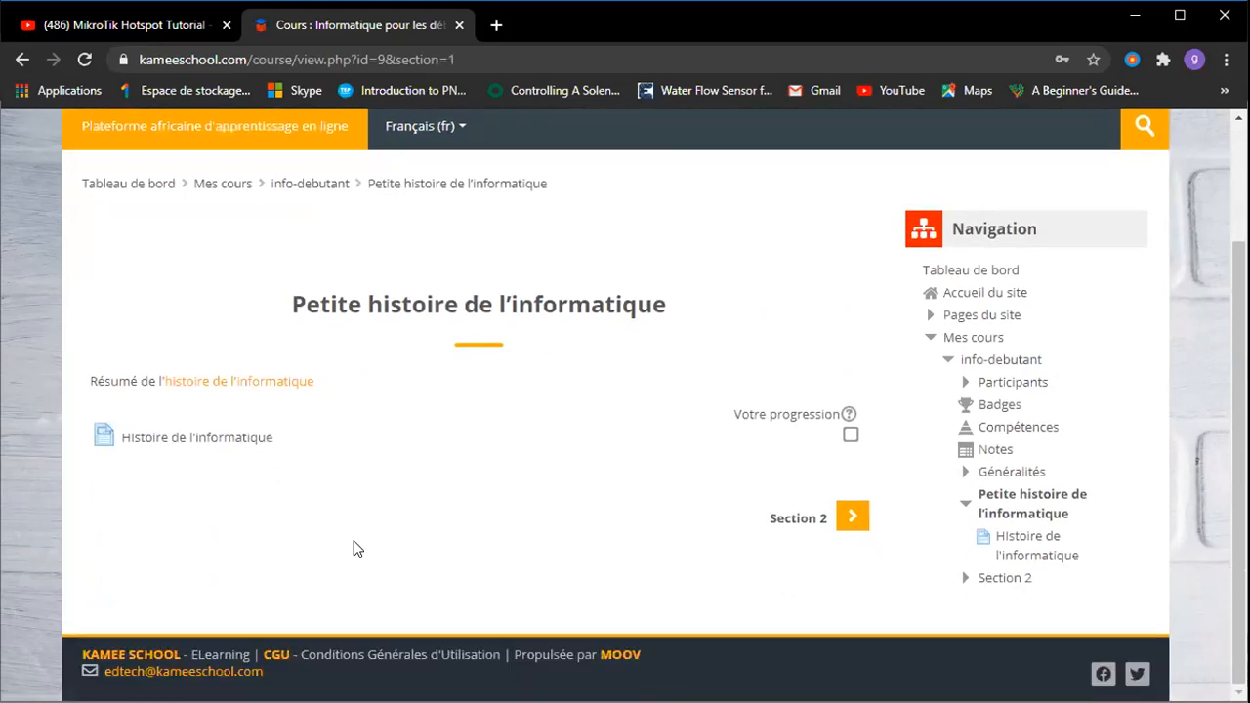
pyautogui.click(213, 439)
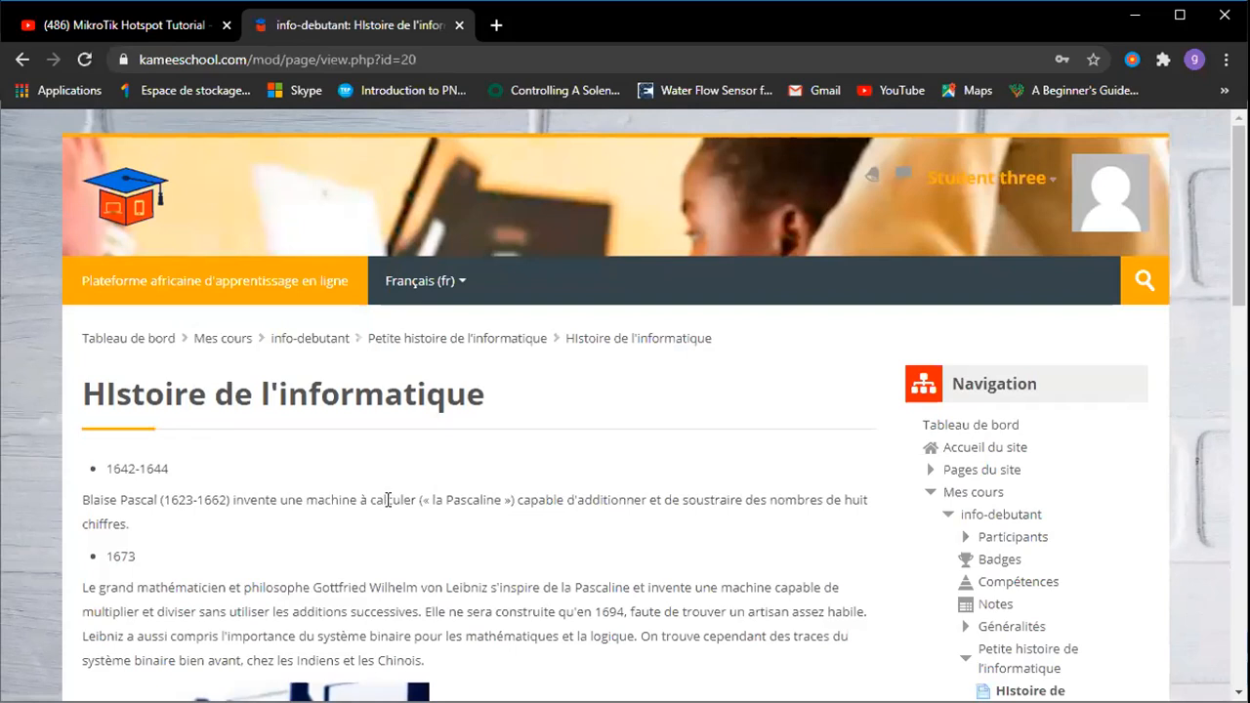
# Scroll the student view down to the image and 1937 Atanasoff-Berry Computer entry, then back up.
pyautogui.scroll(-3, 387, 500)
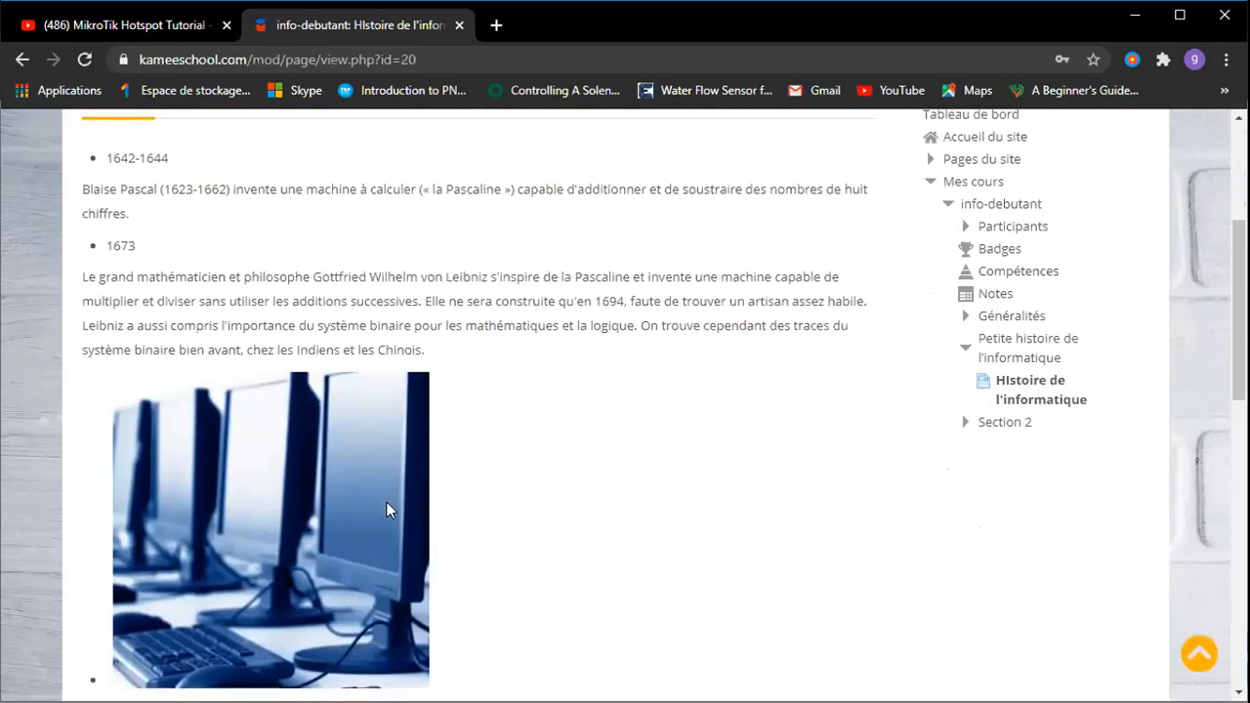
pyautogui.scroll(-2, 520, 466)
pyautogui.scroll(-8, 520, 466)
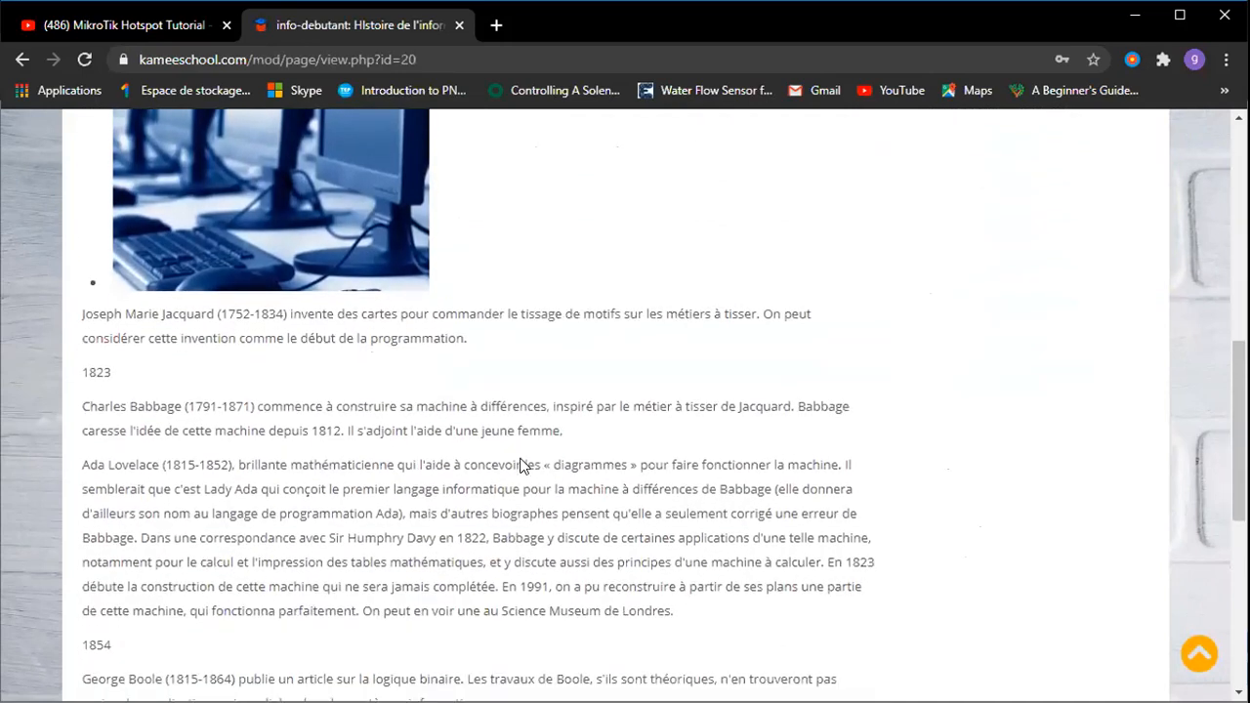
pyautogui.scroll(-1, 519, 466)
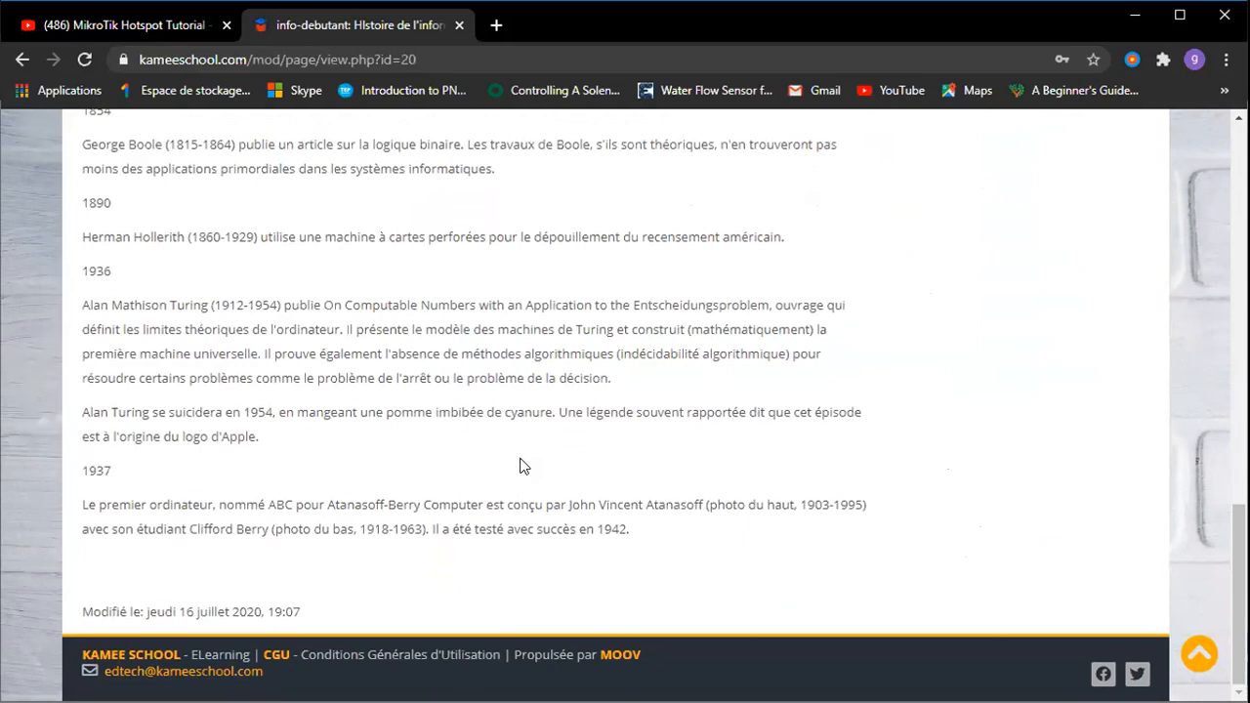
pyautogui.scroll(15, 519, 465)
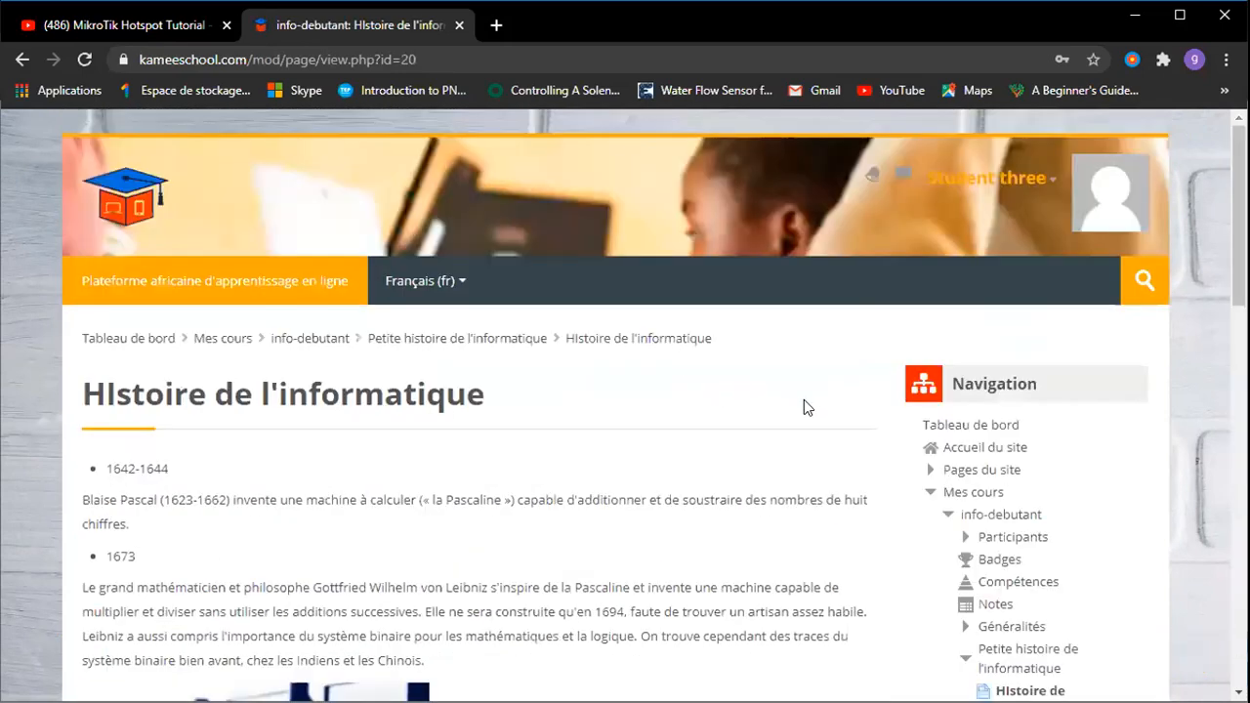
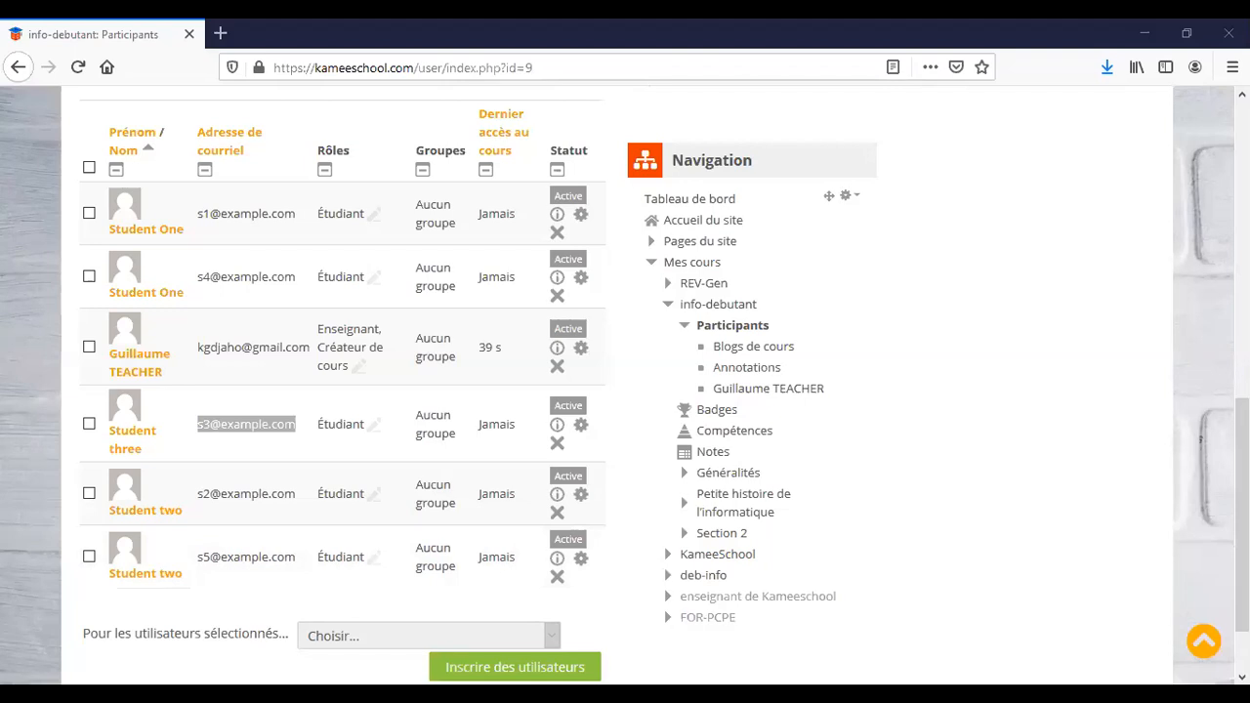
# Leave the 6-person Participants list and return to the info-debutant course page.
pyautogui.scroll(5, 477, 388)
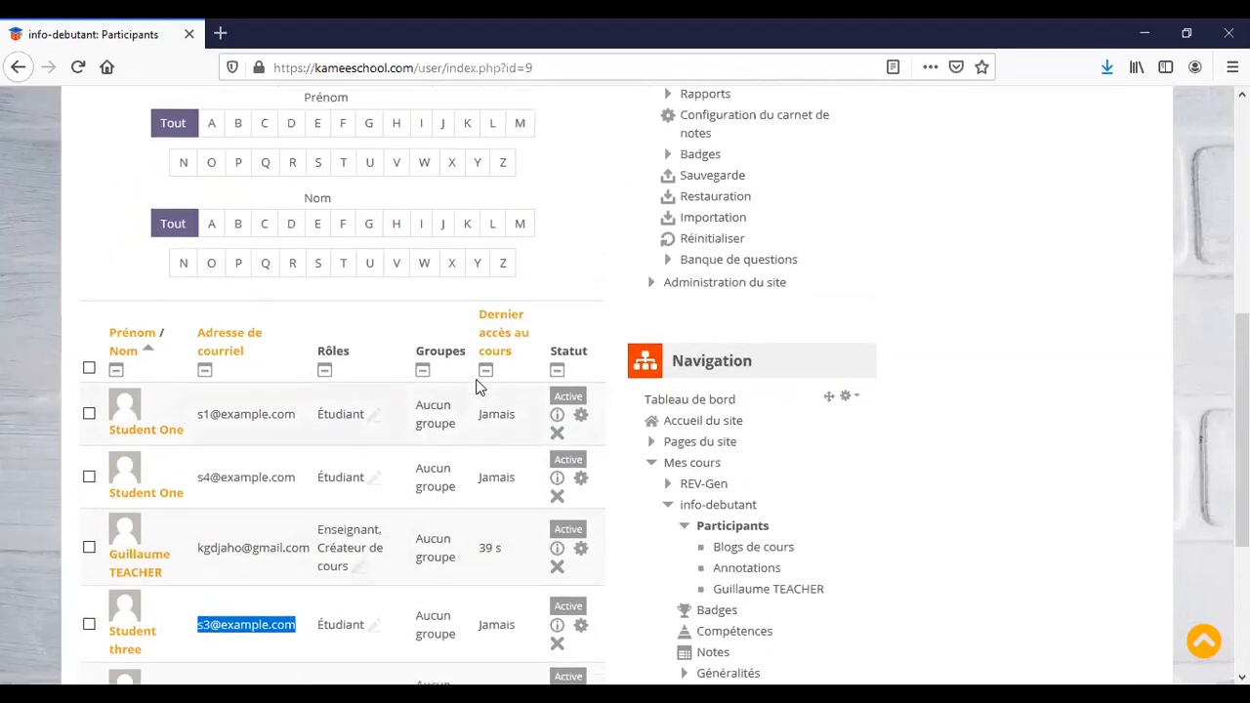
pyautogui.scroll(3, 477, 388)
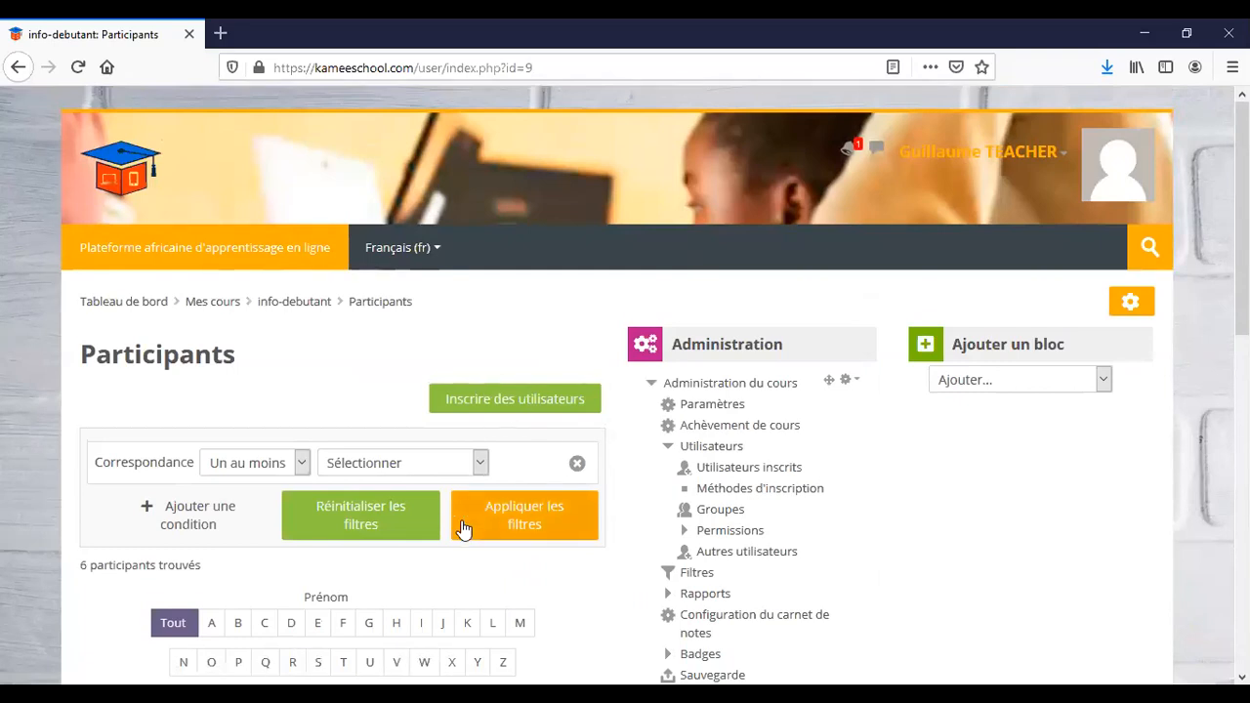
pyautogui.scroll(-3, 462, 528)
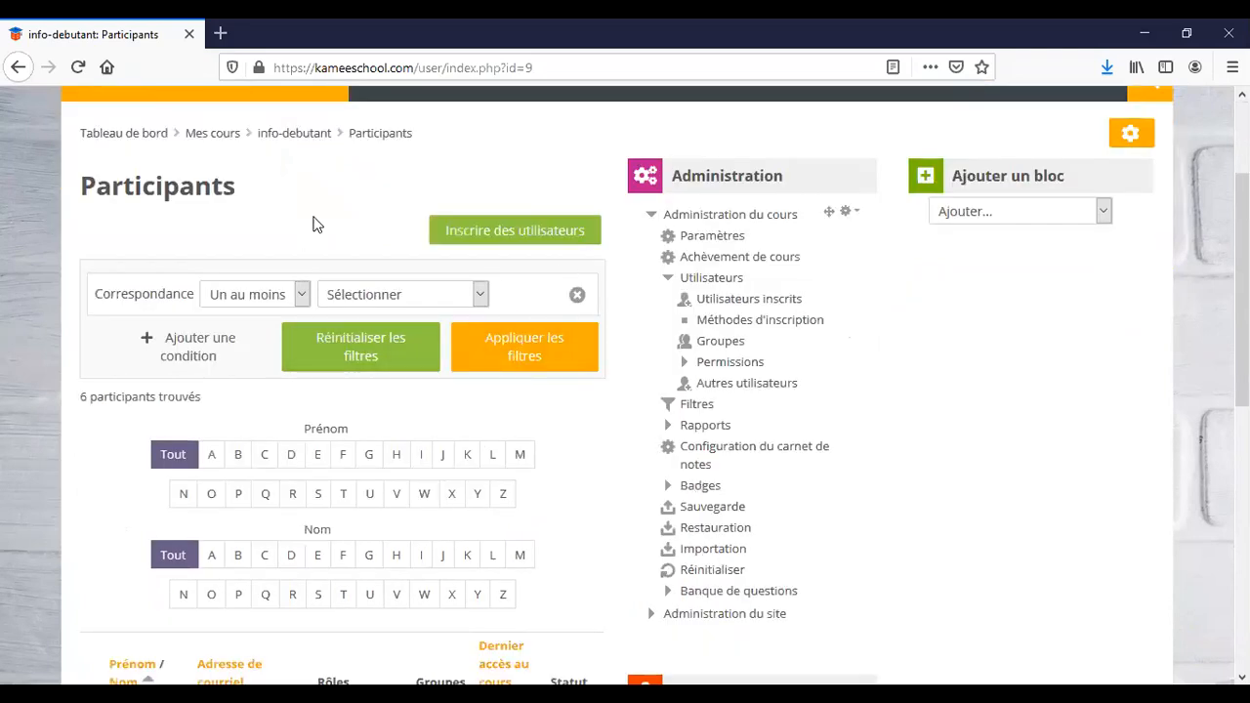
pyautogui.scroll(3, 313, 225)
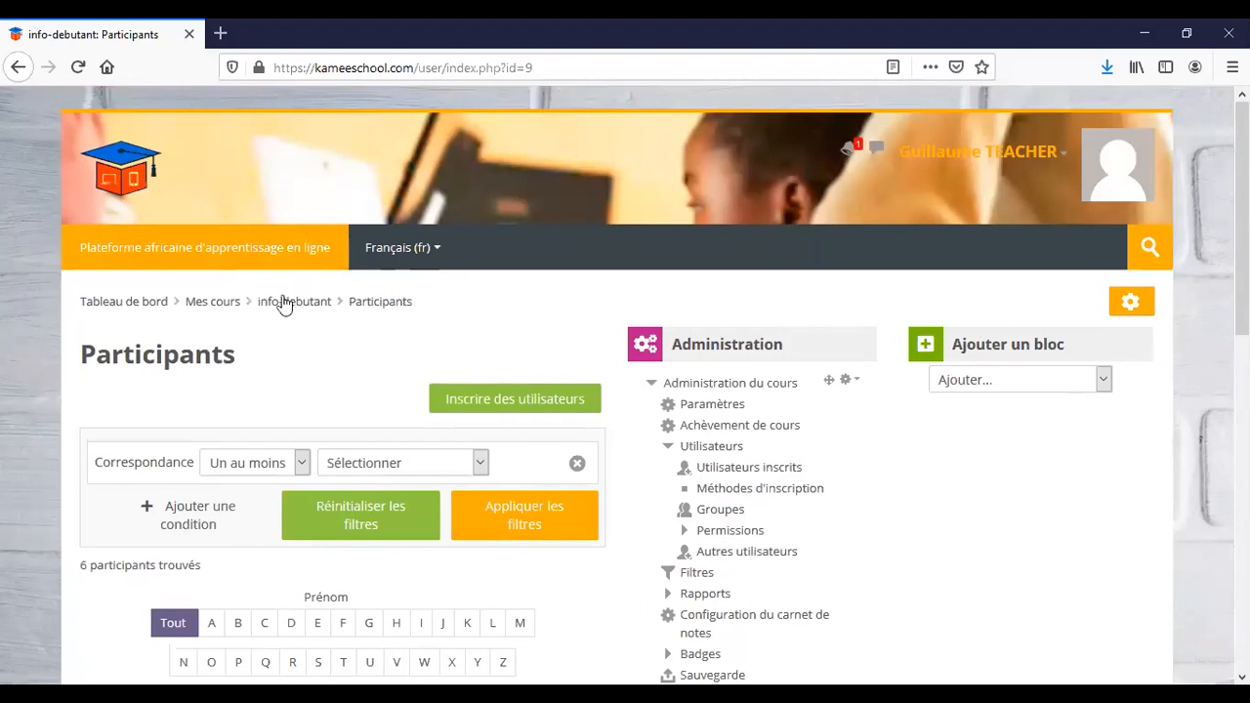
pyautogui.click(291, 305)
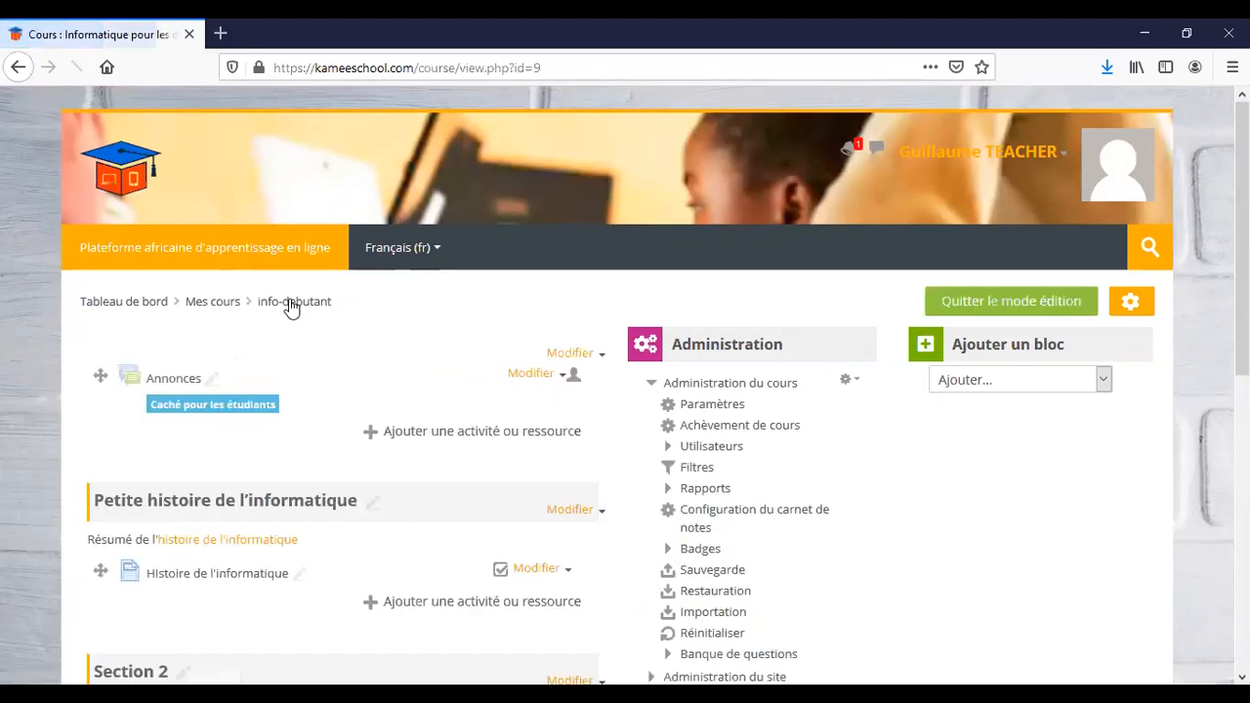
pyautogui.scroll(-2, 523, 539)
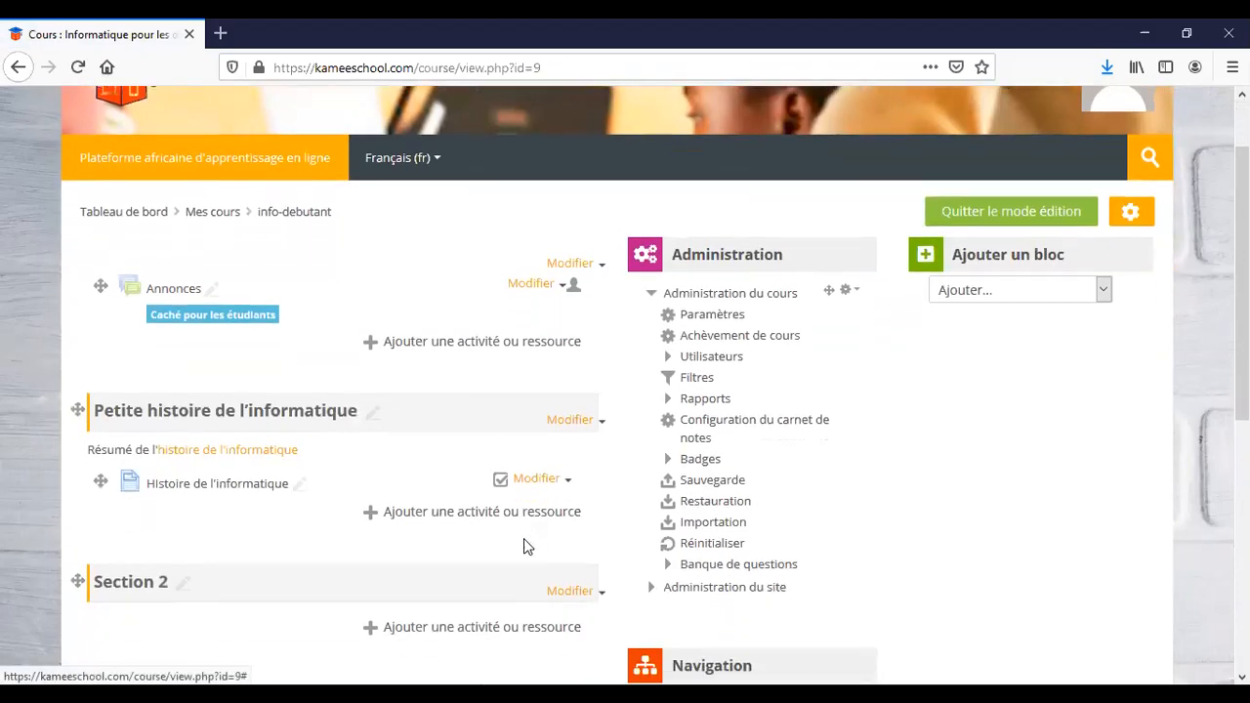
pyautogui.scroll(-2, 524, 538)
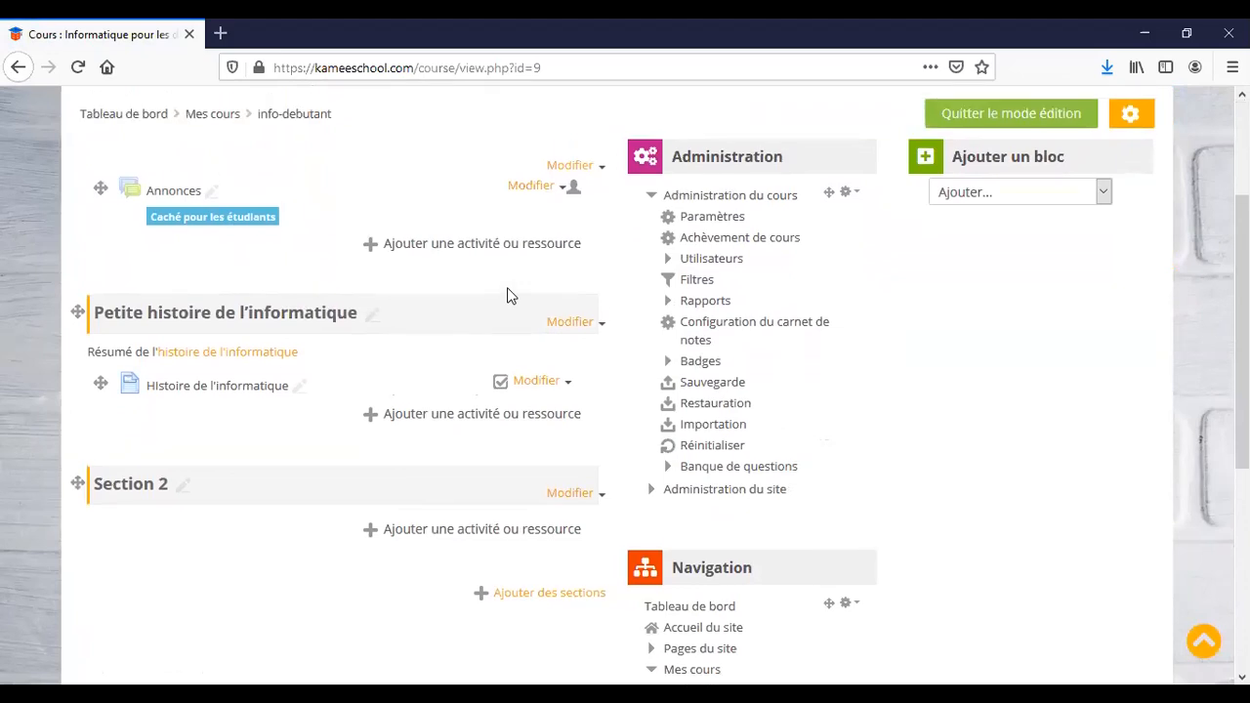
pyautogui.scroll(2, 507, 292)
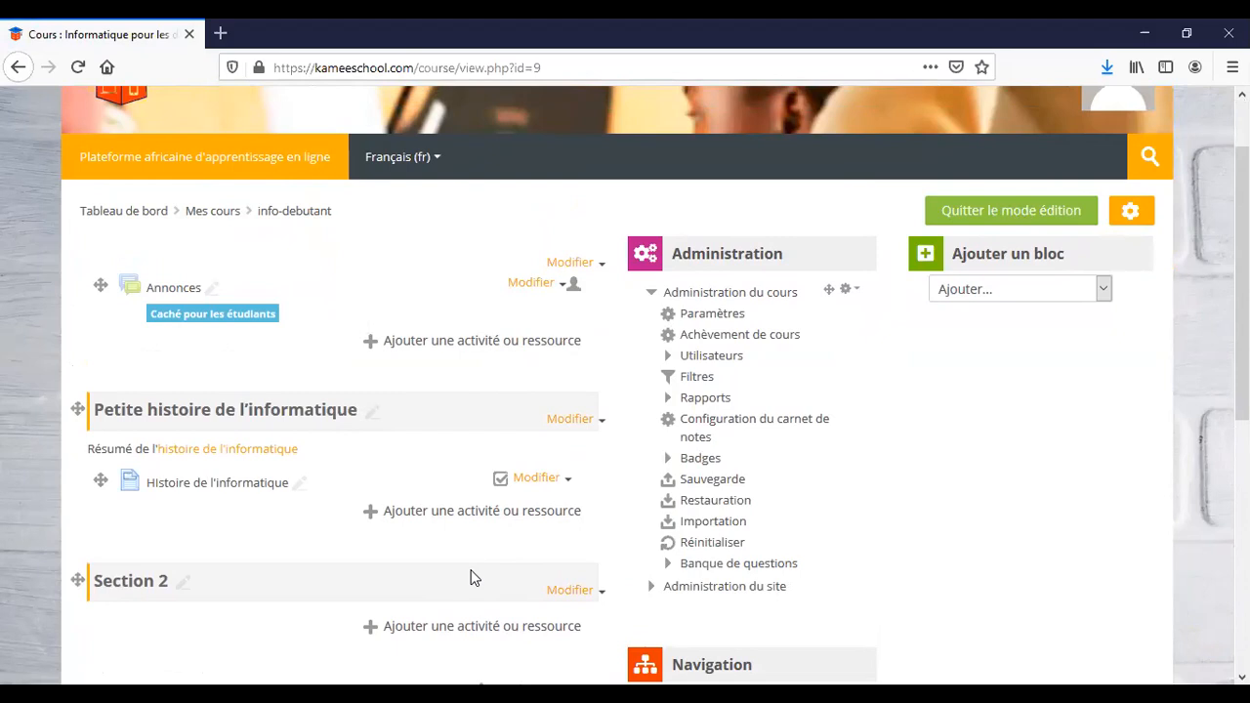
pyautogui.scroll(-1, 469, 578)
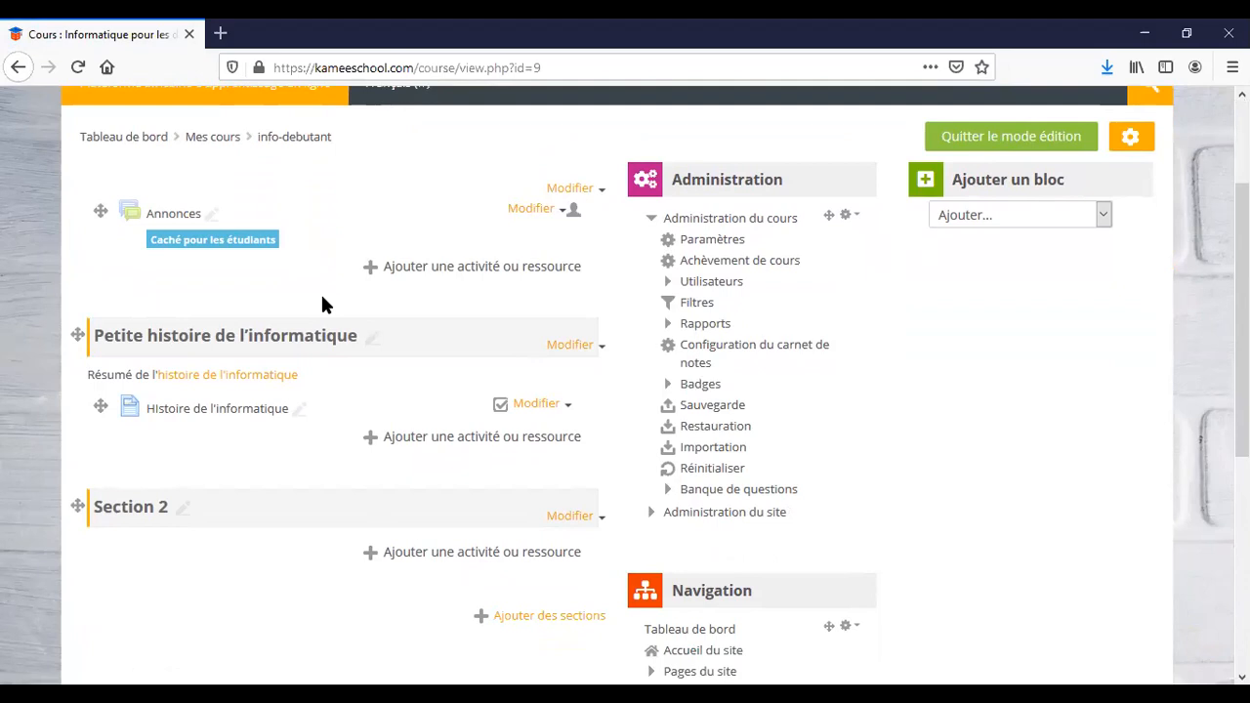
# Add a Chat activity to Petite histoire de l'informatique after reading its description.
pyautogui.click(472, 444)
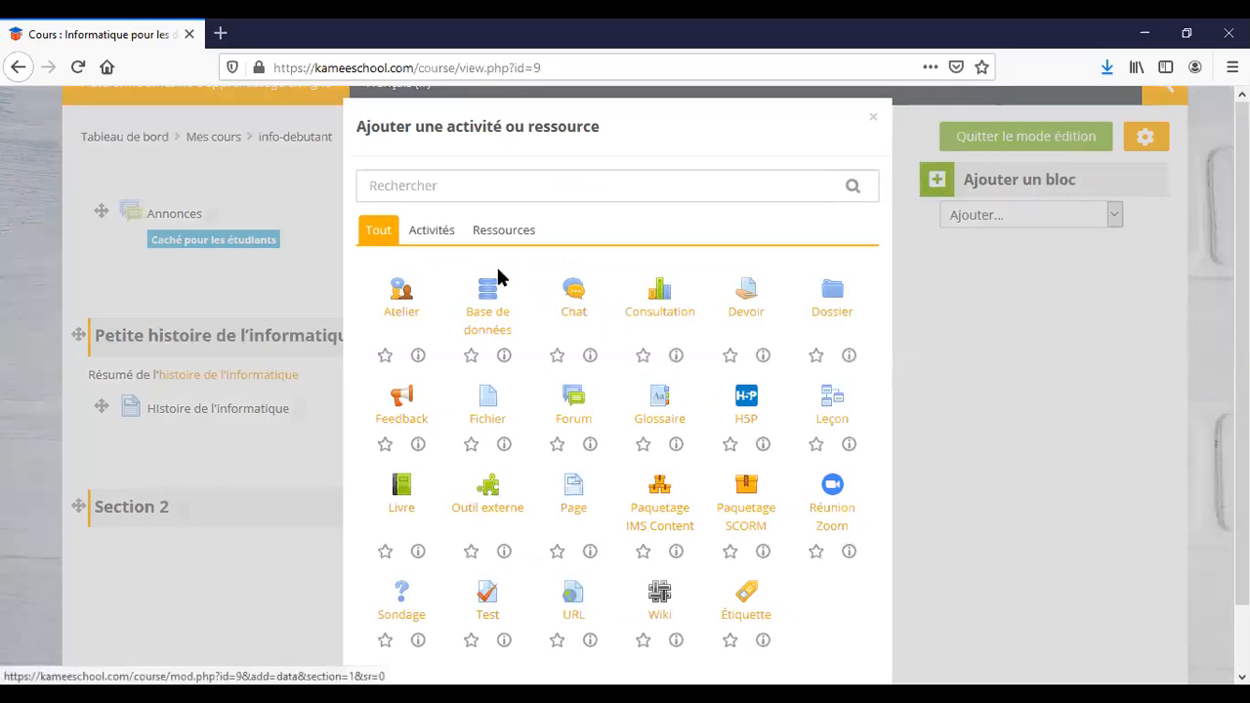
pyautogui.click(590, 360)
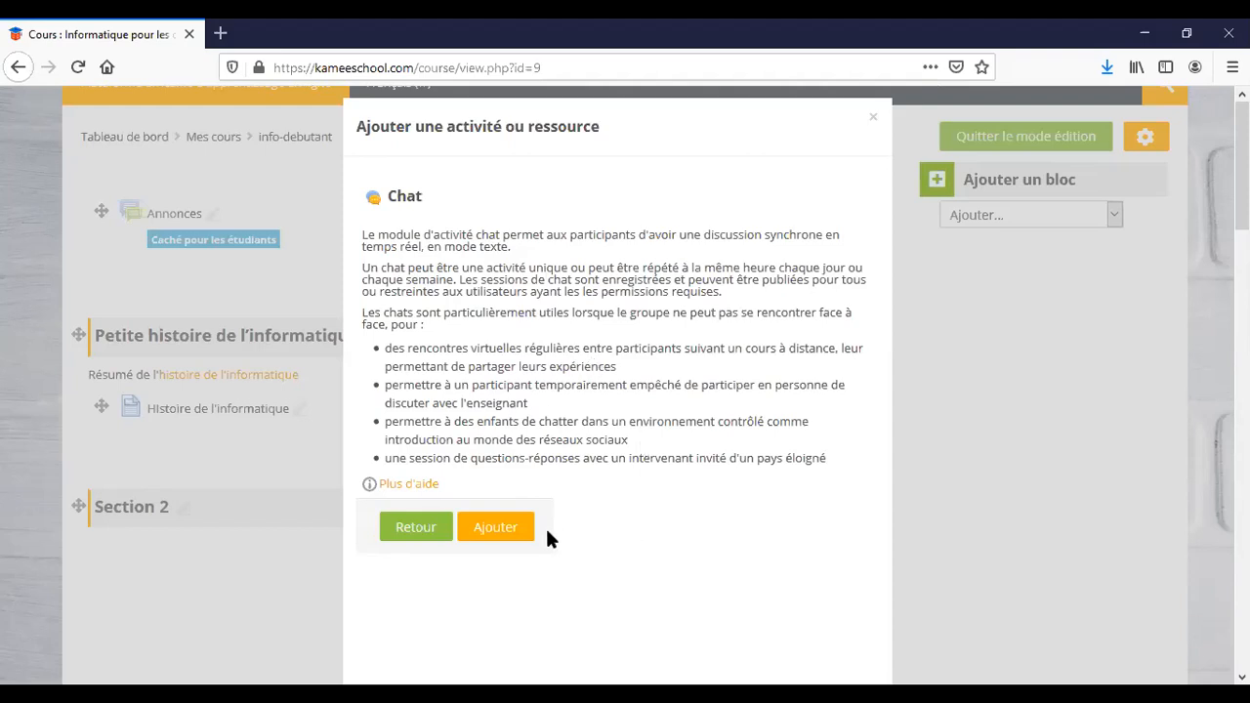
pyautogui.click(500, 533)
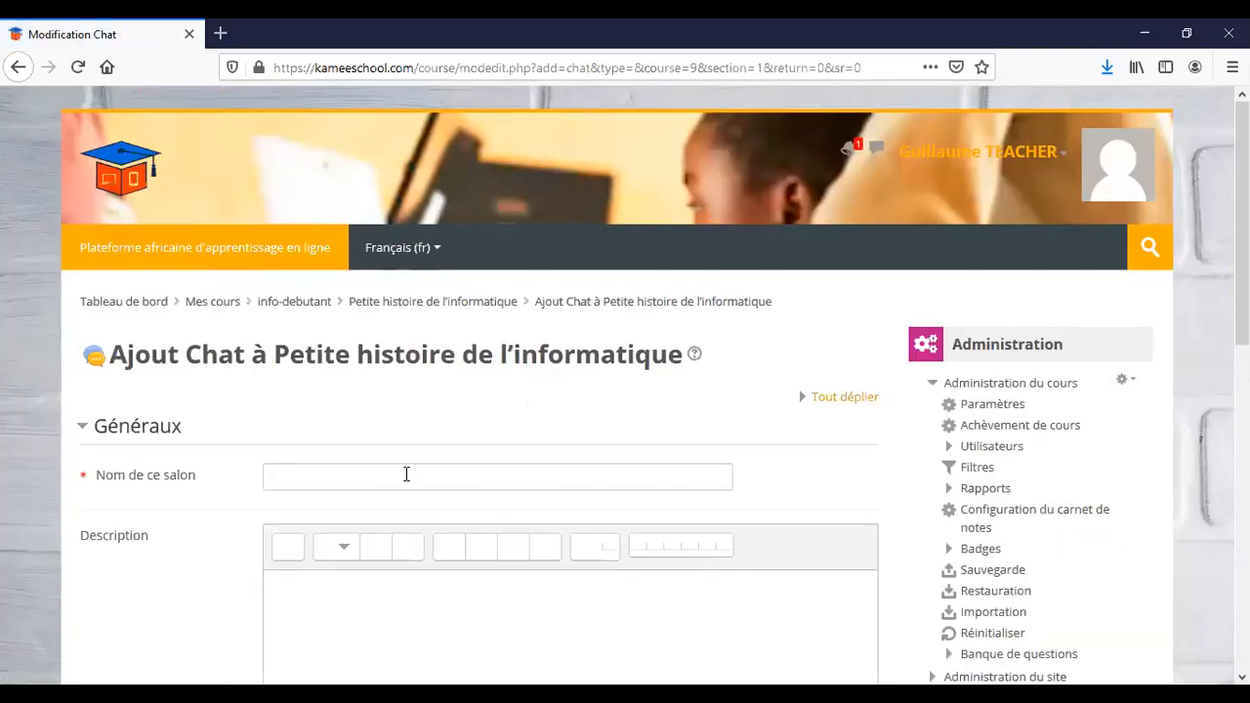
pyautogui.click(406, 474)
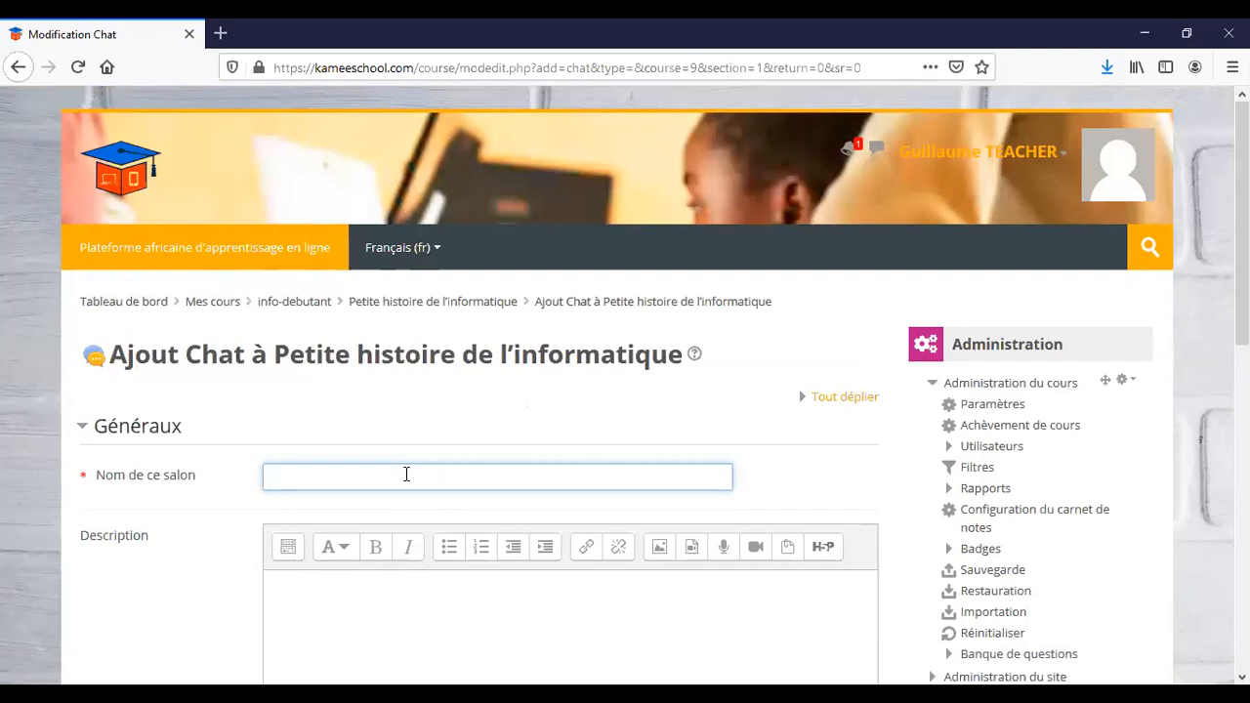
# Name the chat 'Discussion autour de l'histoire de linformatique' and expand its chat session settings.
pyautogui.write('Discussion autour de')
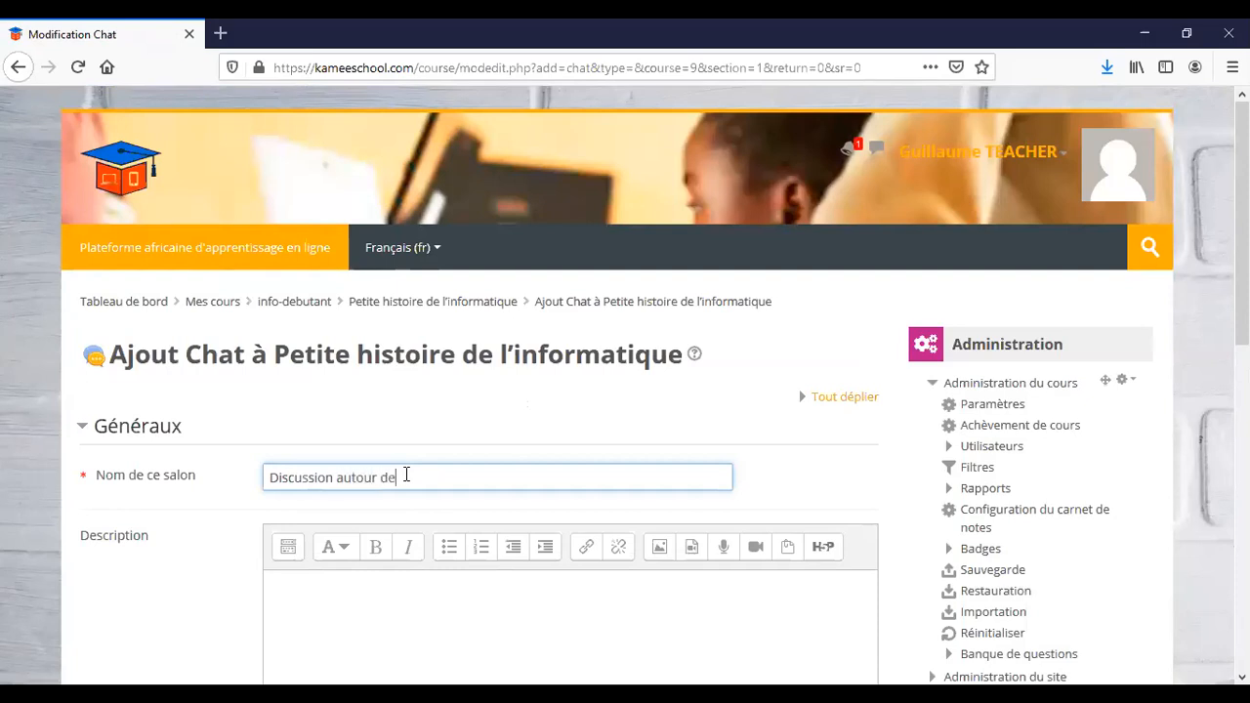
pyautogui.write(" l'histoire de linformatique")
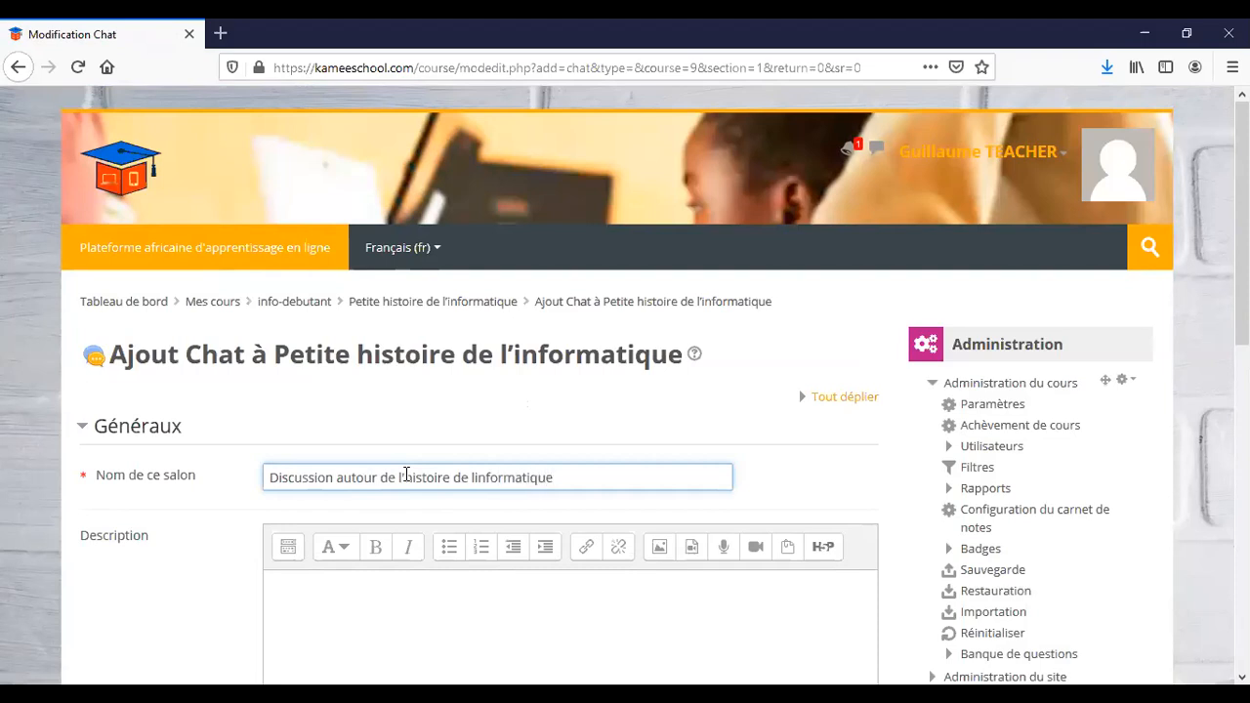
pyautogui.scroll(-3, 406, 474)
pyautogui.click(406, 474)
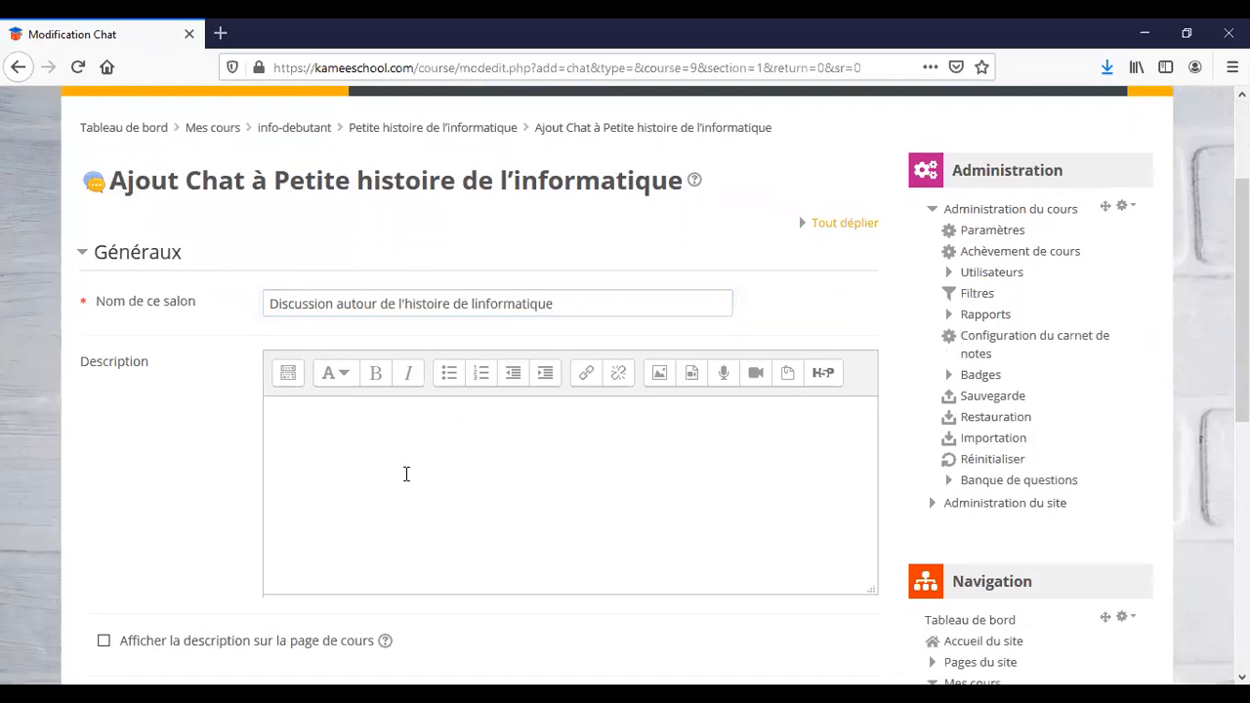
pyautogui.scroll(-4, 406, 475)
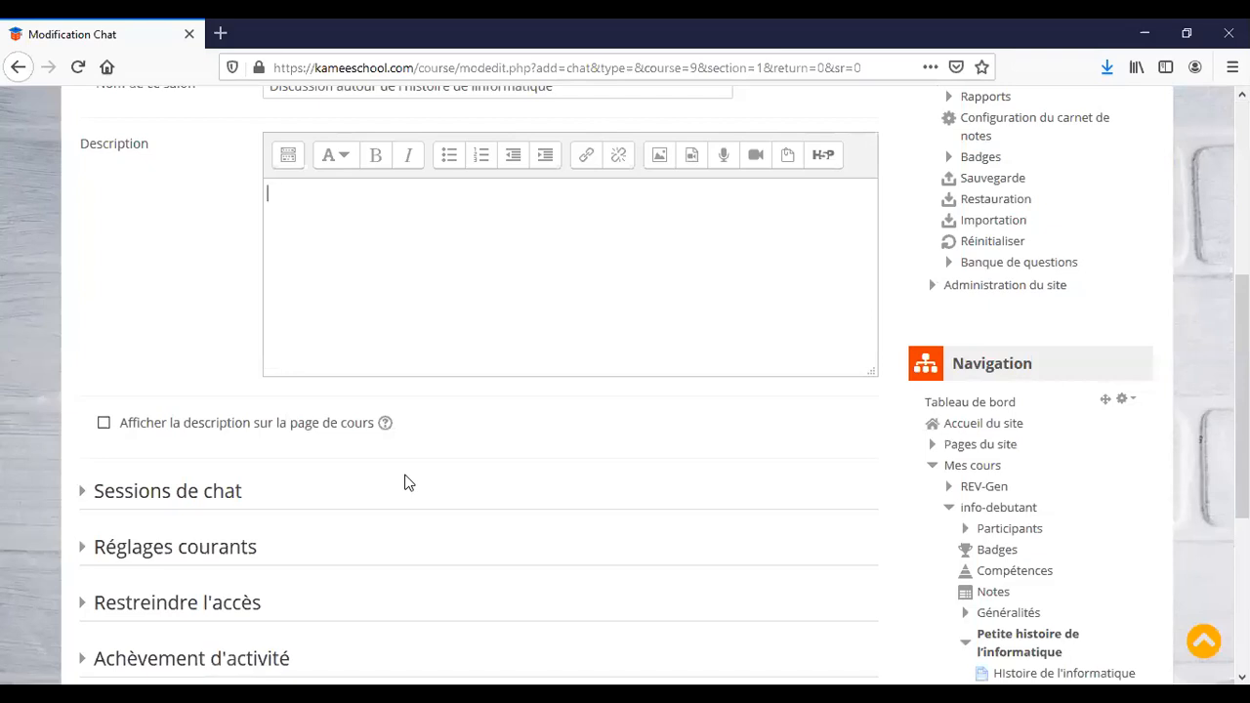
pyautogui.click(84, 496)
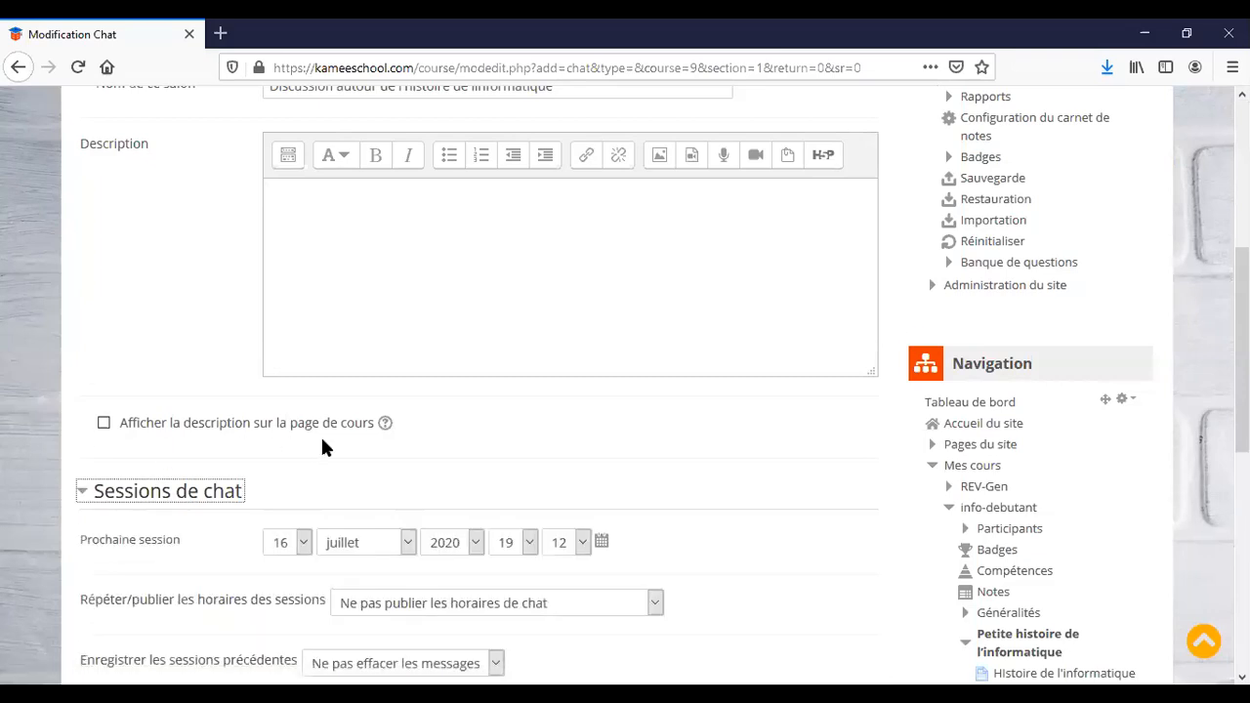
pyautogui.scroll(-3, 321, 446)
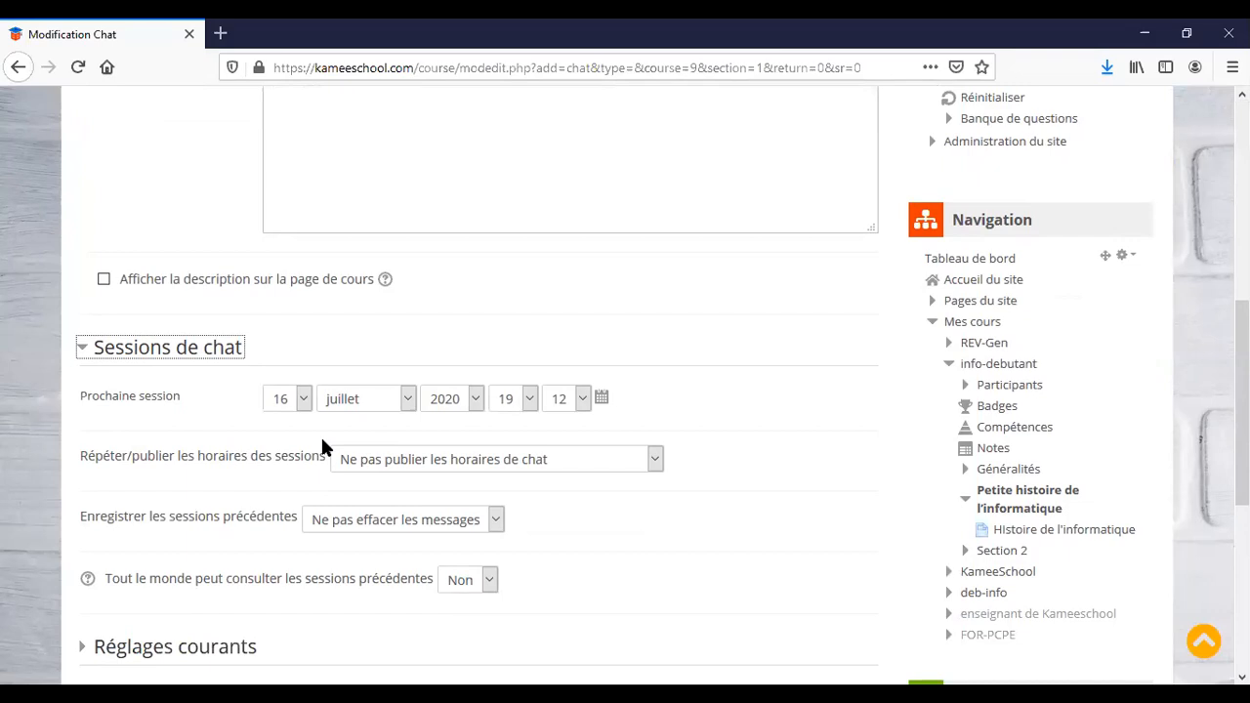
# Set the chat sessions to repeat 'Chaque jour à la même heure'.
pyautogui.click(655, 465)
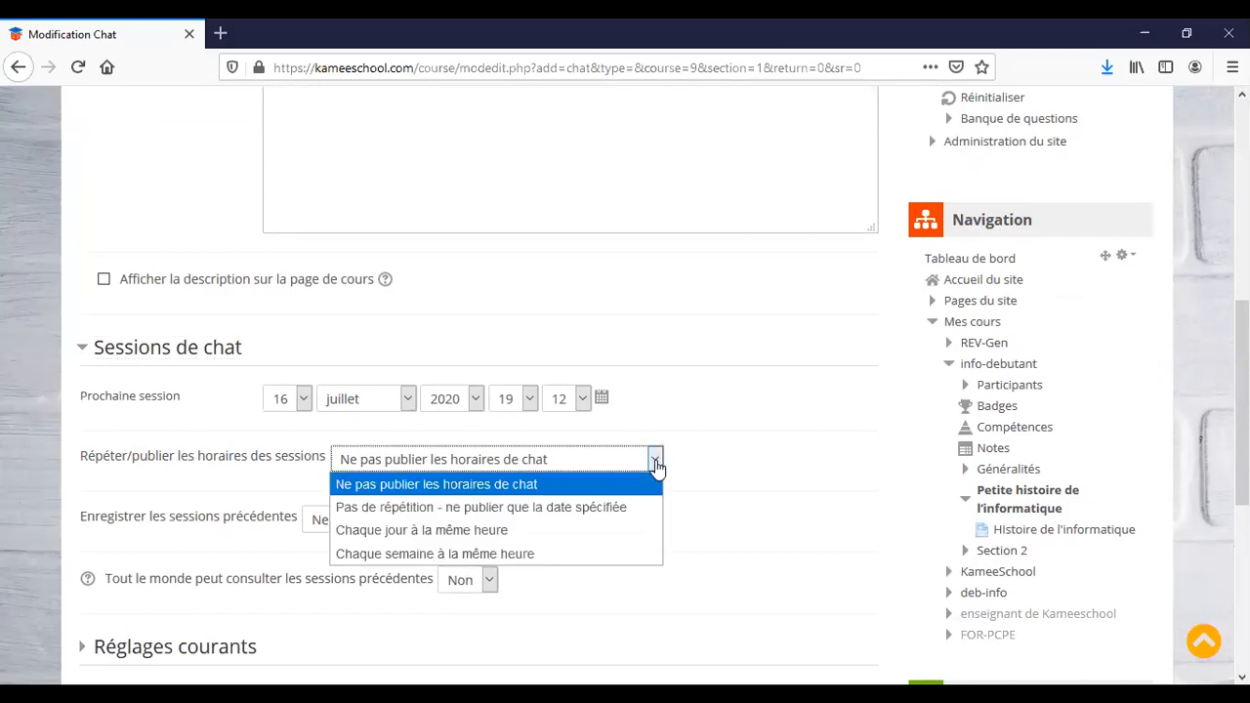
pyautogui.click(583, 543)
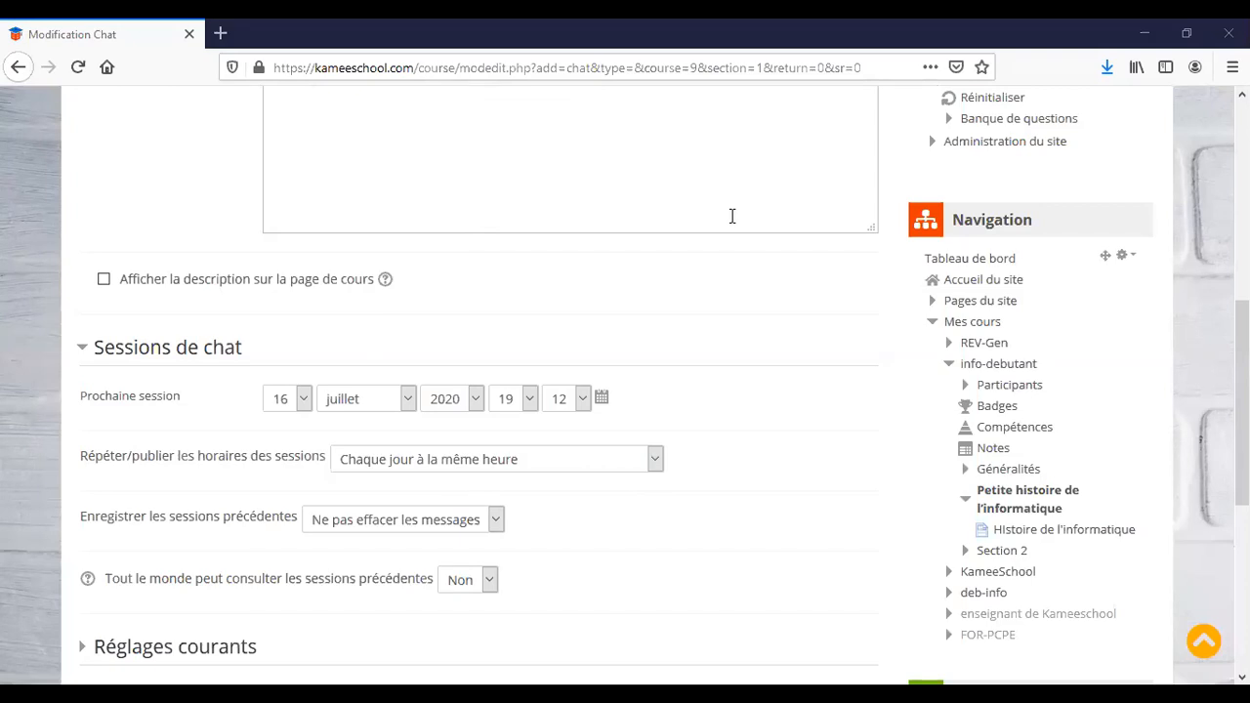
pyautogui.scroll(3, 731, 216)
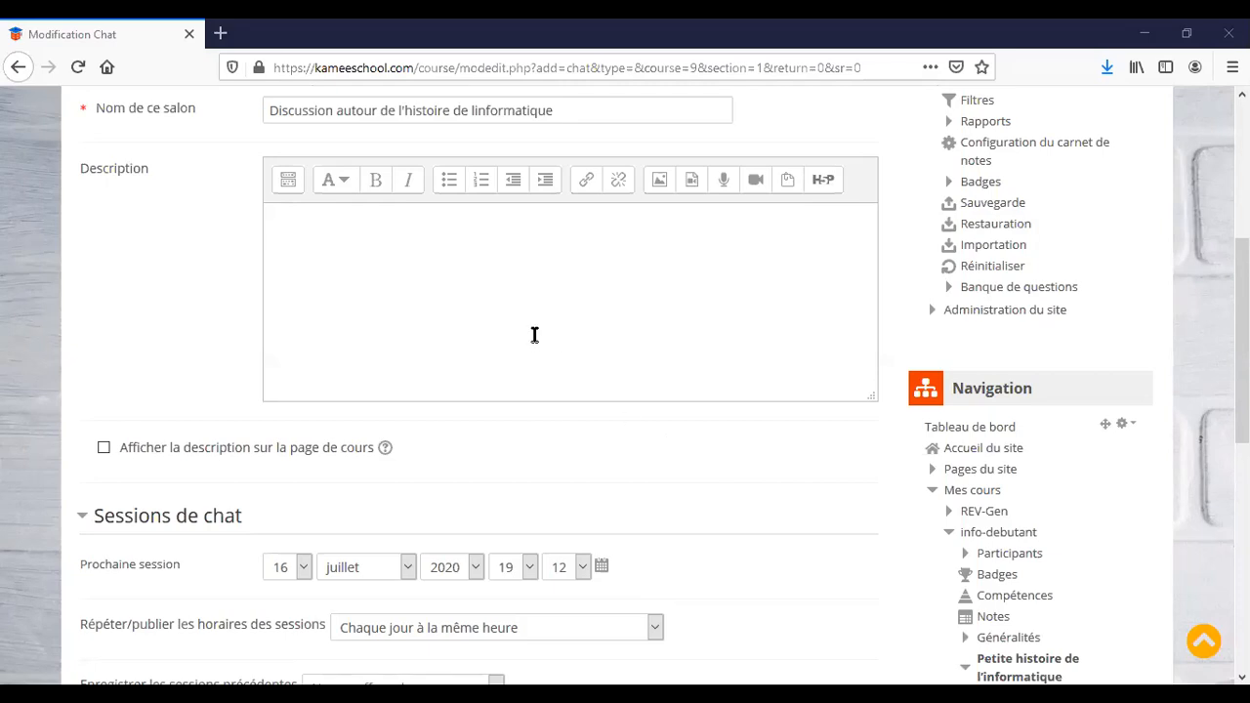
pyautogui.scroll(2, 534, 335)
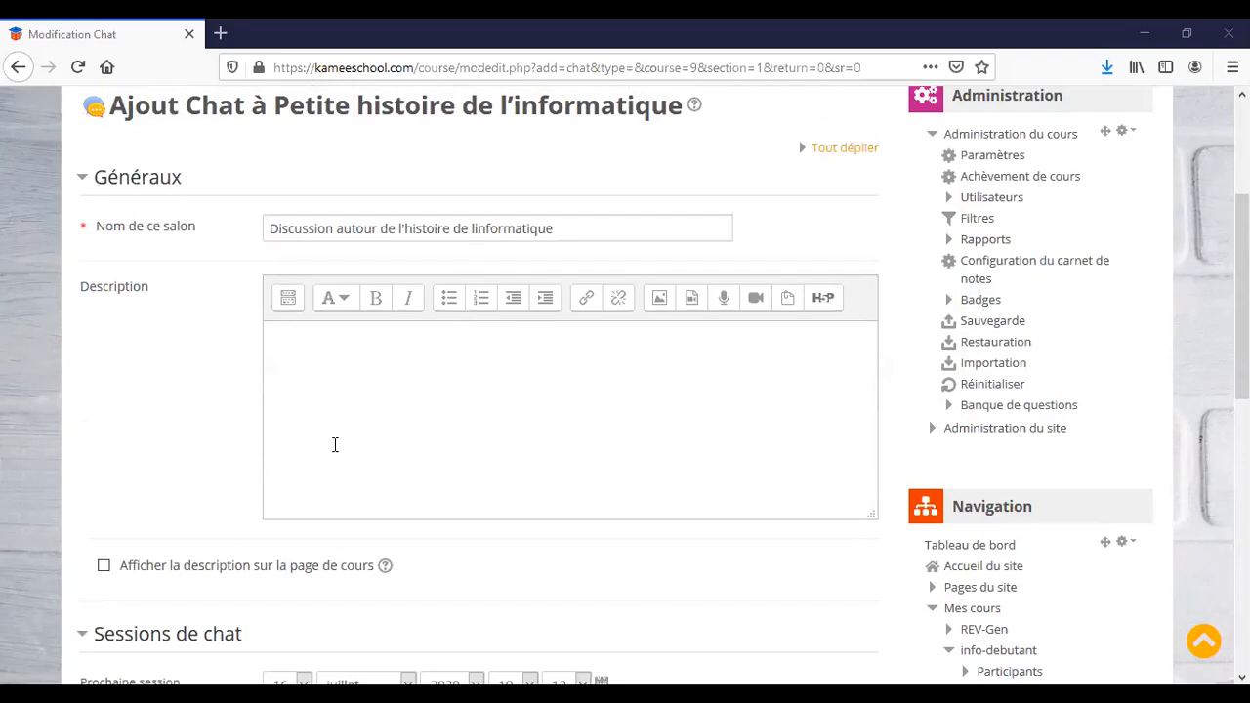
# Set the next chat session time to 20:00 on 16 July 2020.
pyautogui.scroll(-4, 335, 439)
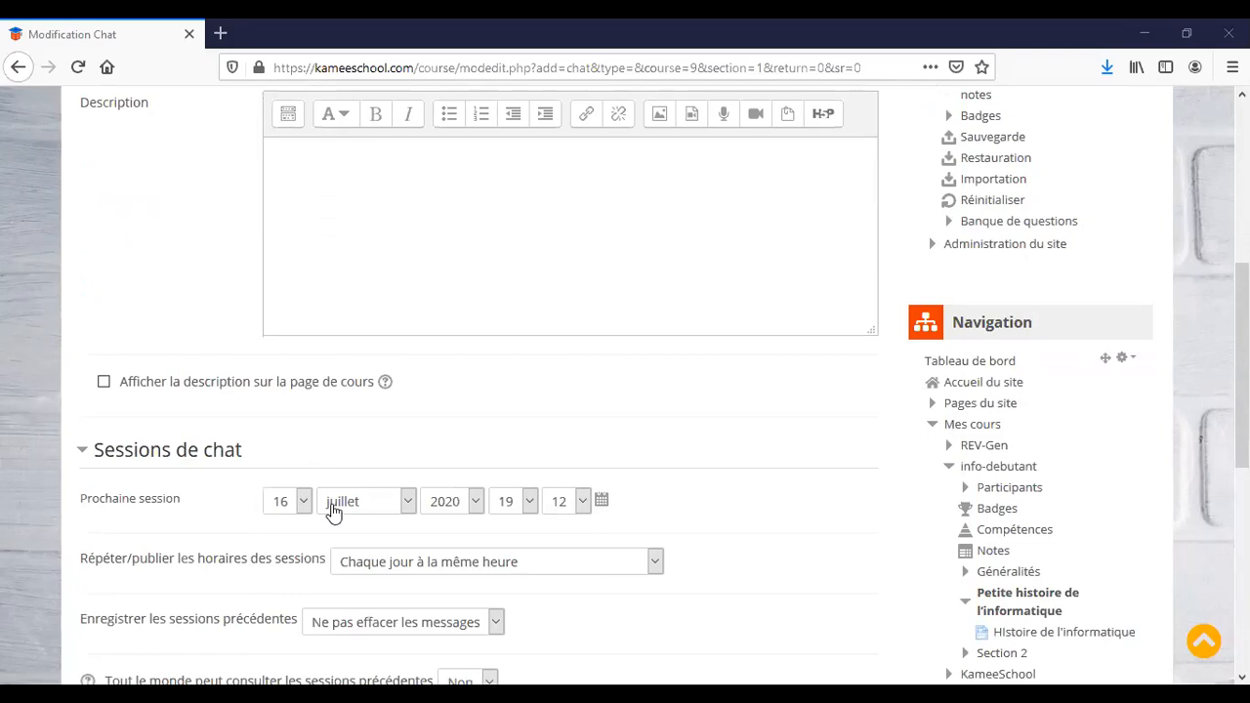
pyautogui.click(530, 501)
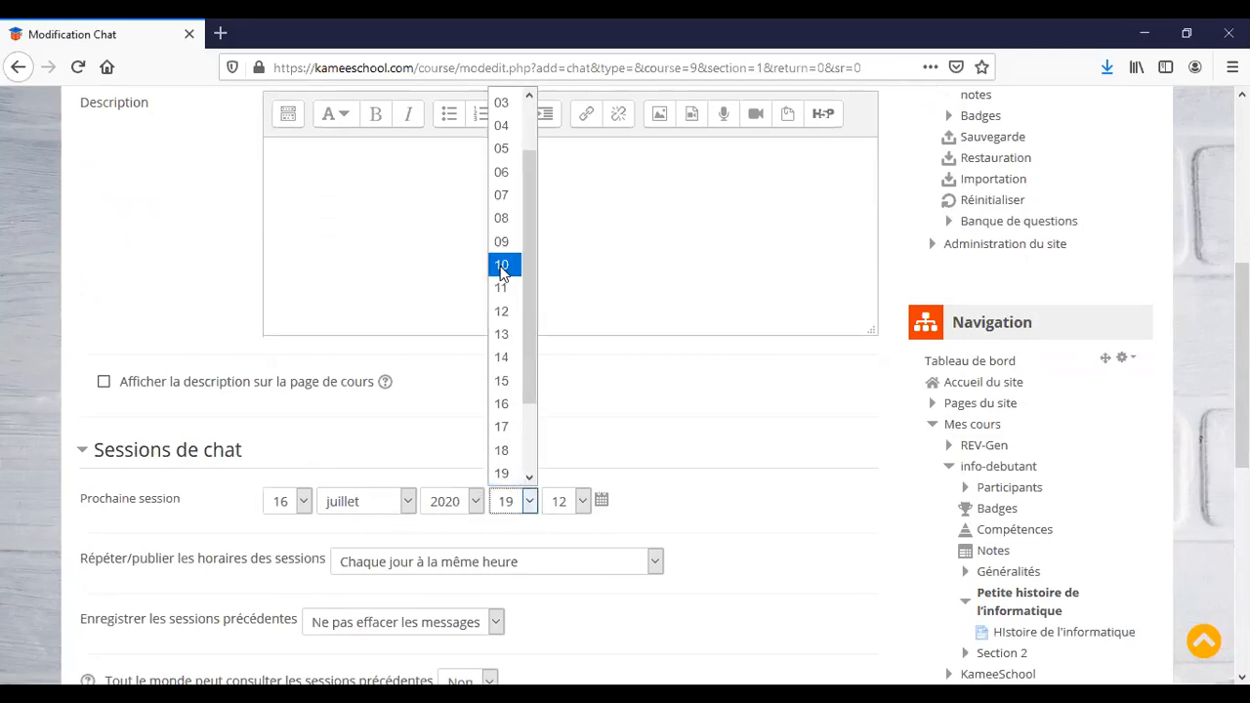
pyautogui.moveTo(524, 362); pyautogui.dragTo(511, 437)
pyautogui.click(509, 437)
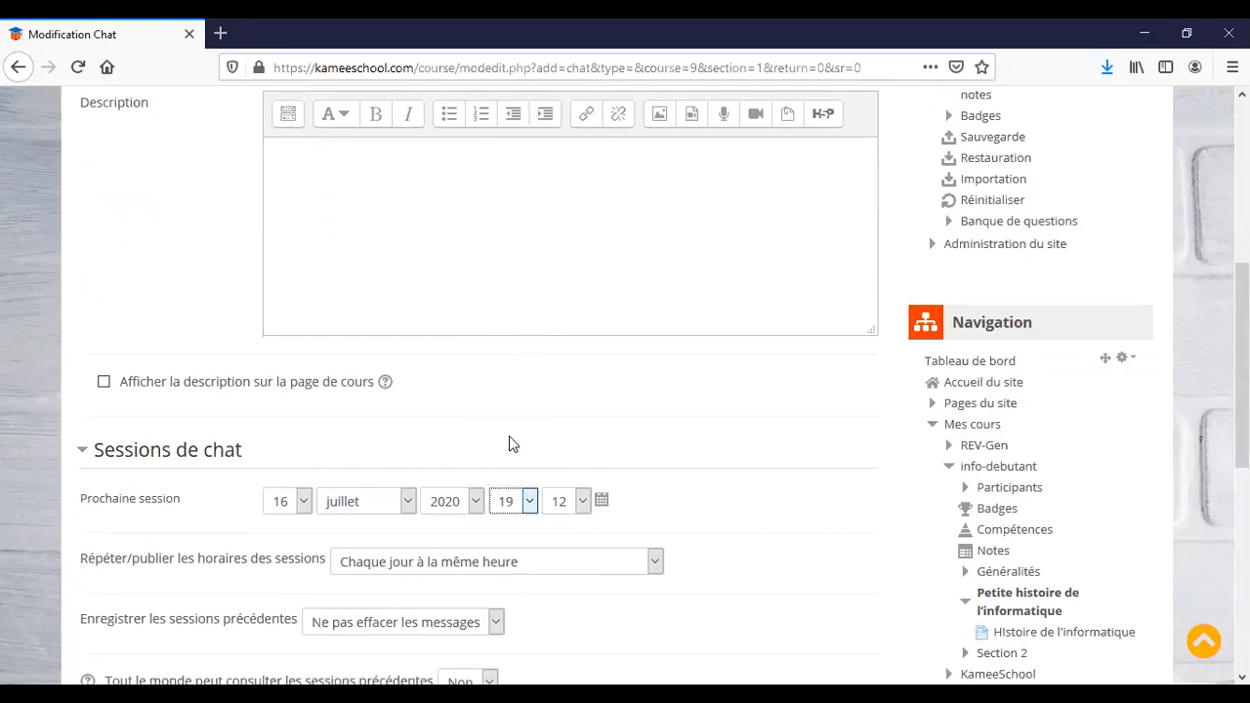
pyautogui.click(580, 502)
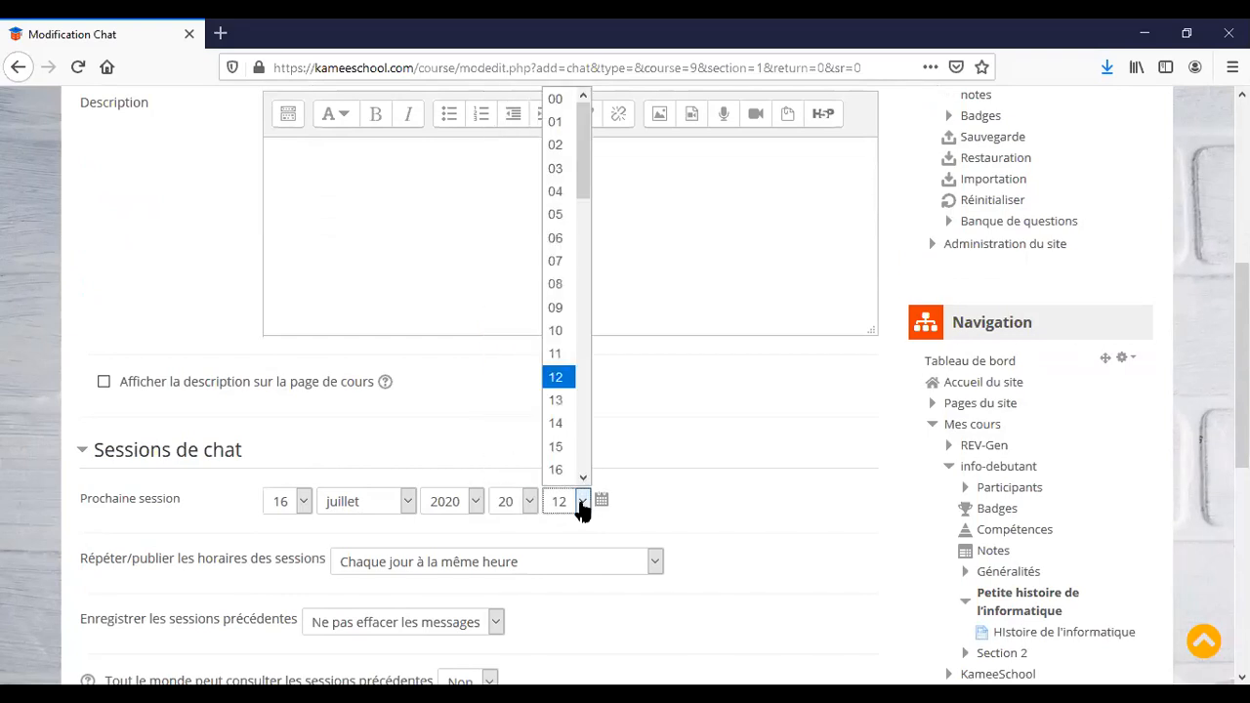
pyautogui.click(554, 101)
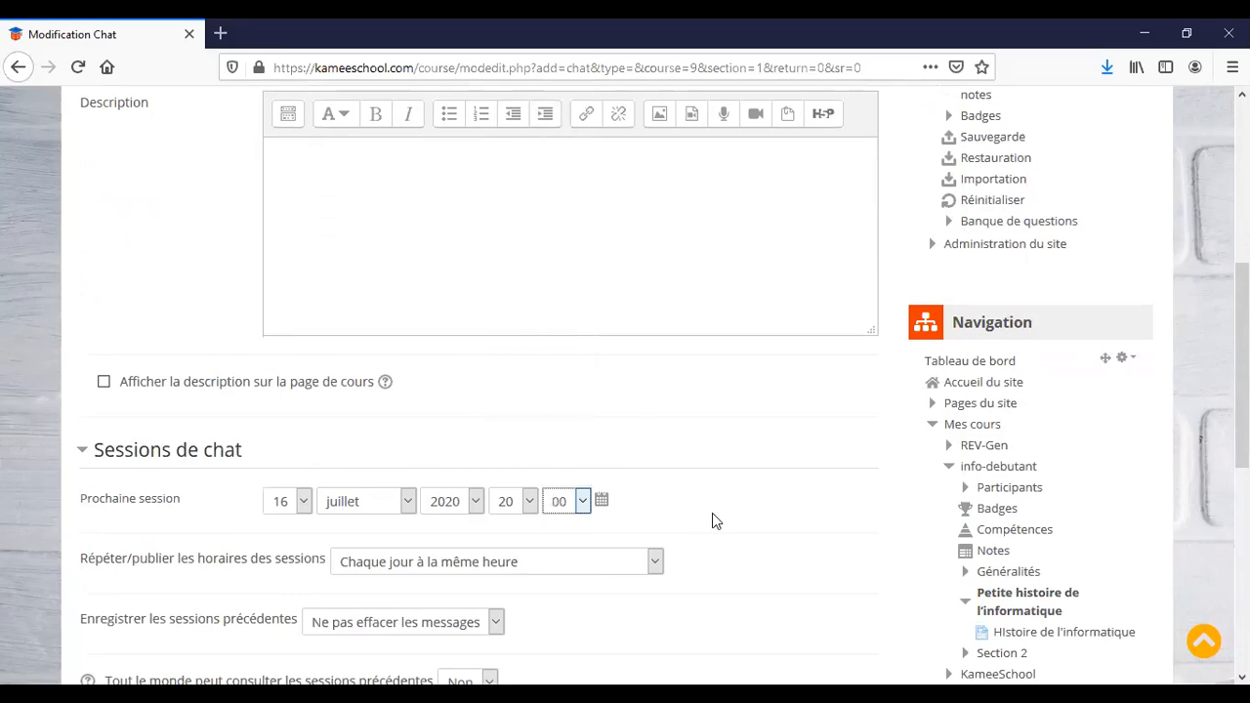
# Save the chat with 'Enregistrer et afficher'.
pyautogui.scroll(-3, 708, 557)
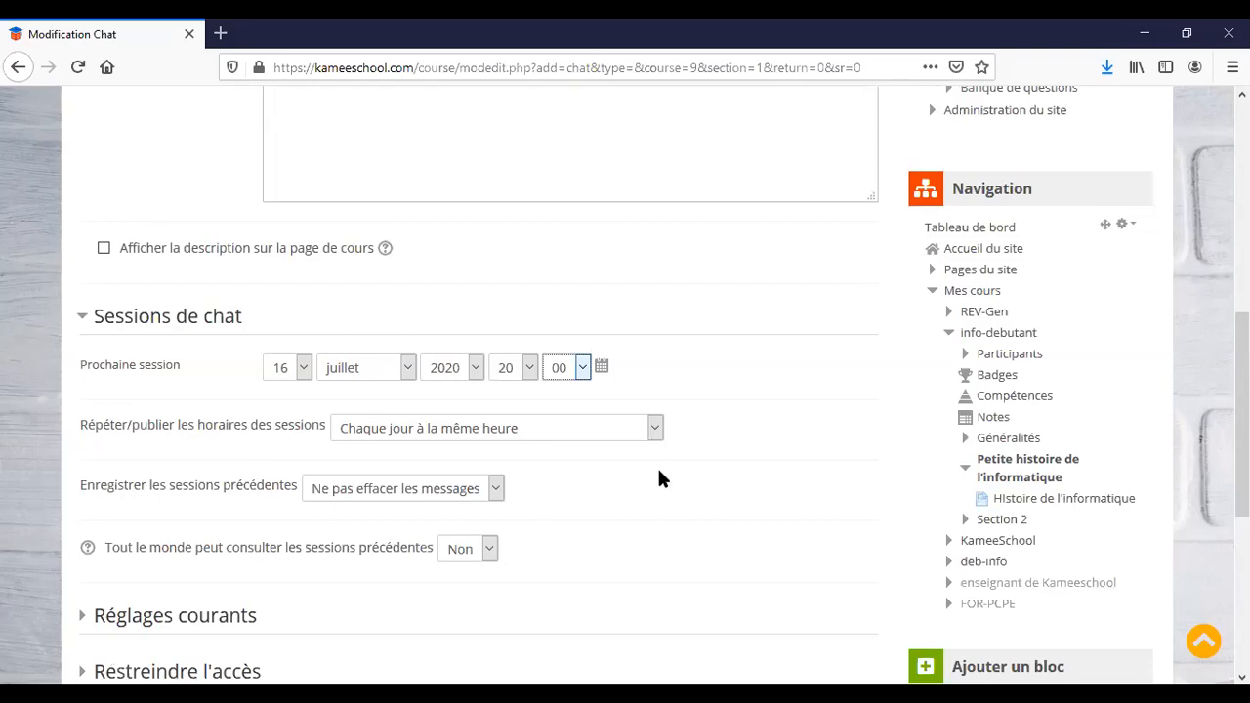
pyautogui.scroll(-5, 659, 472)
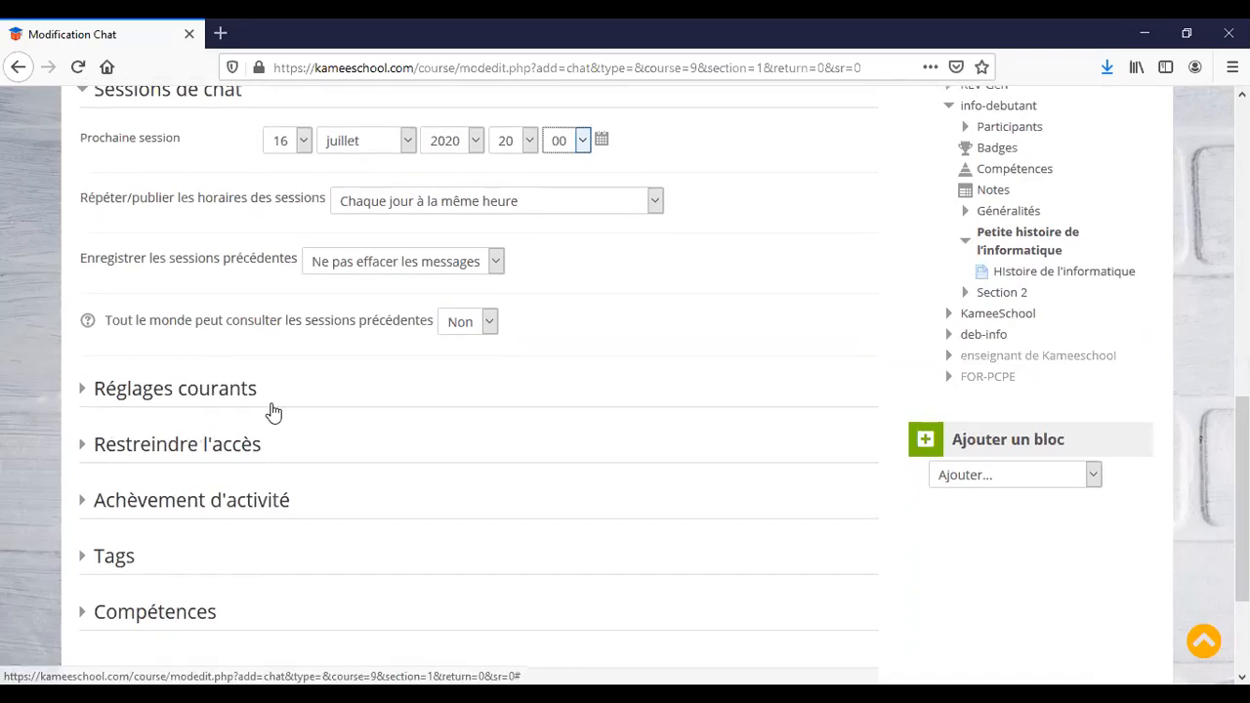
pyautogui.scroll(-3, 371, 534)
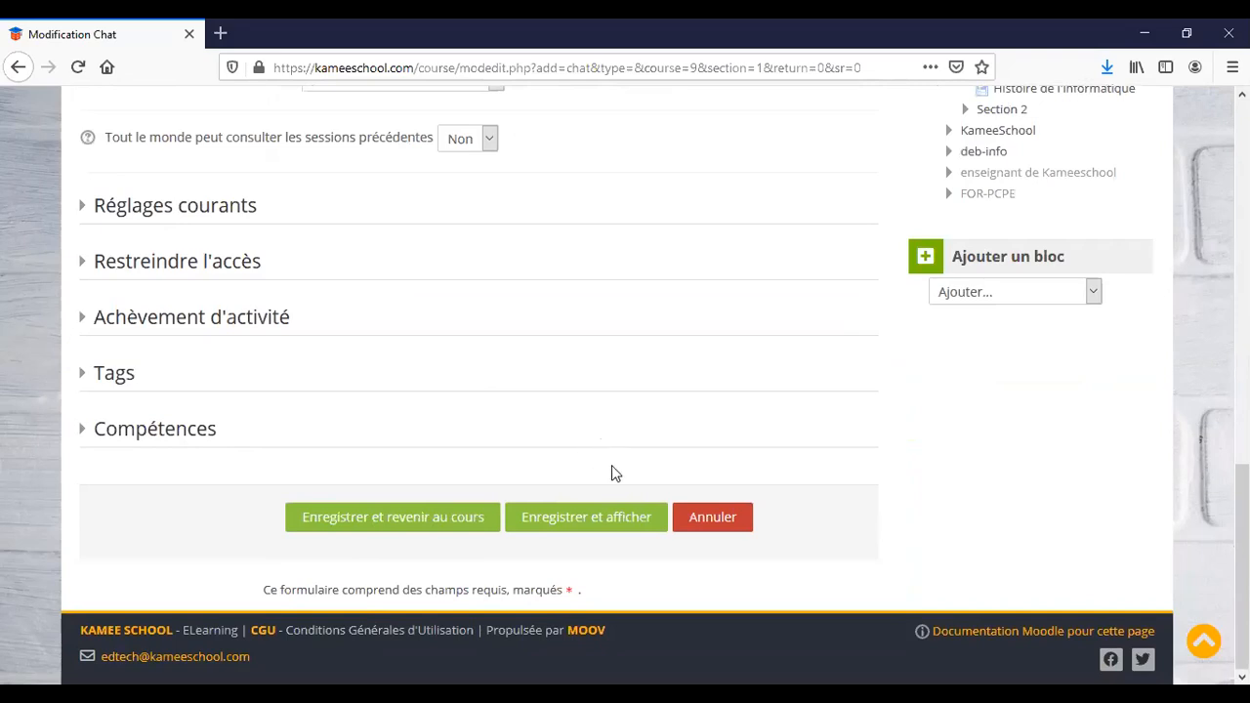
pyautogui.click(599, 525)
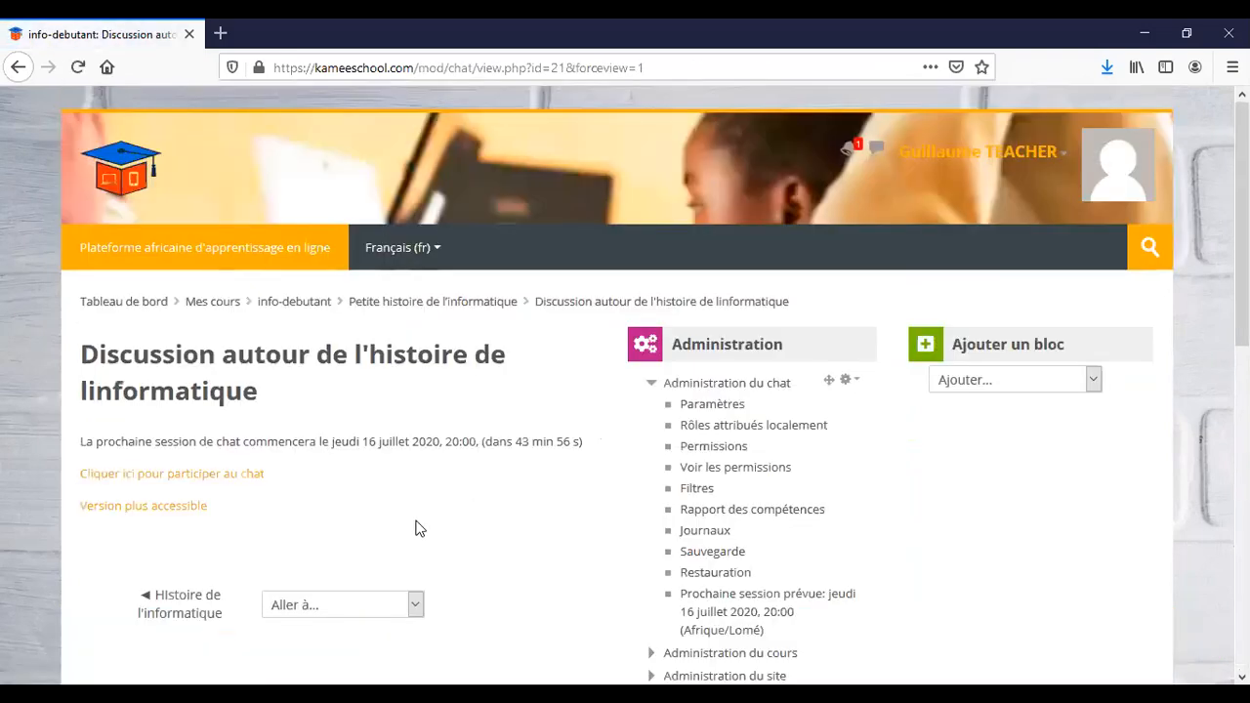
# Review the chat page showing the next session on jeudi 16 juillet 2020, 20:00.
pyautogui.scroll(-3, 415, 528)
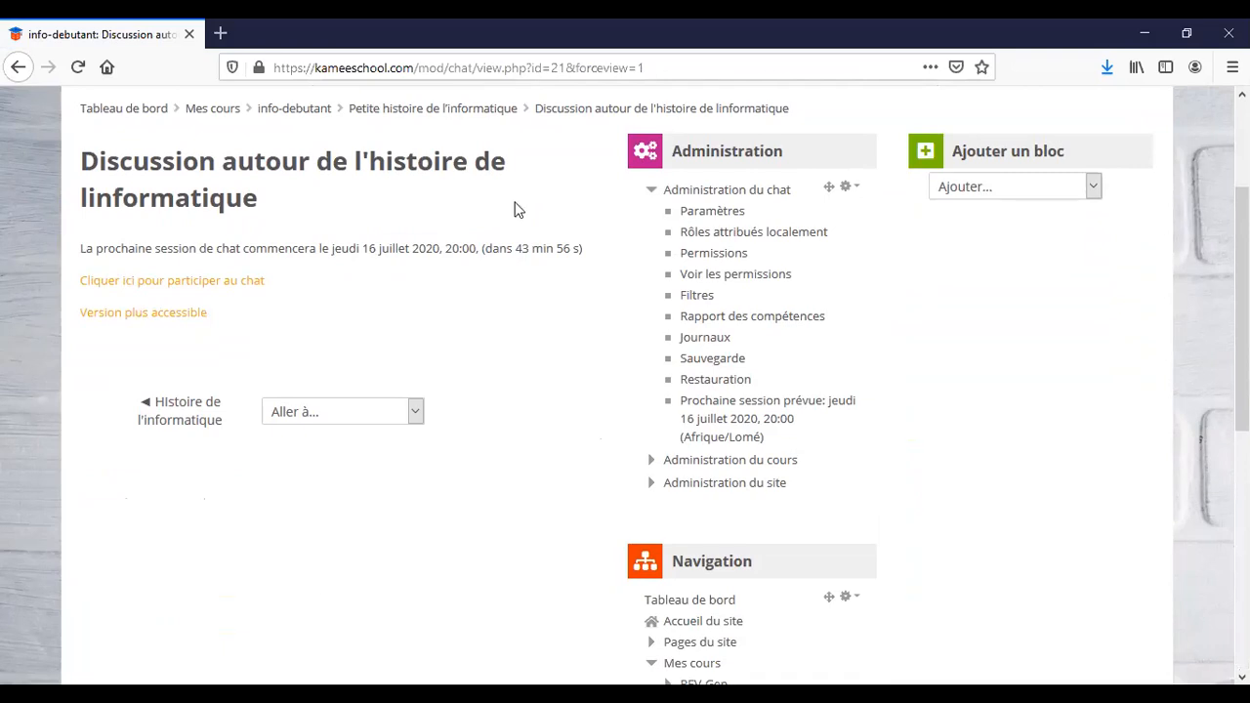
# Join the chat room, post the message 'salu', then close the chat window.
pyautogui.click(208, 282)
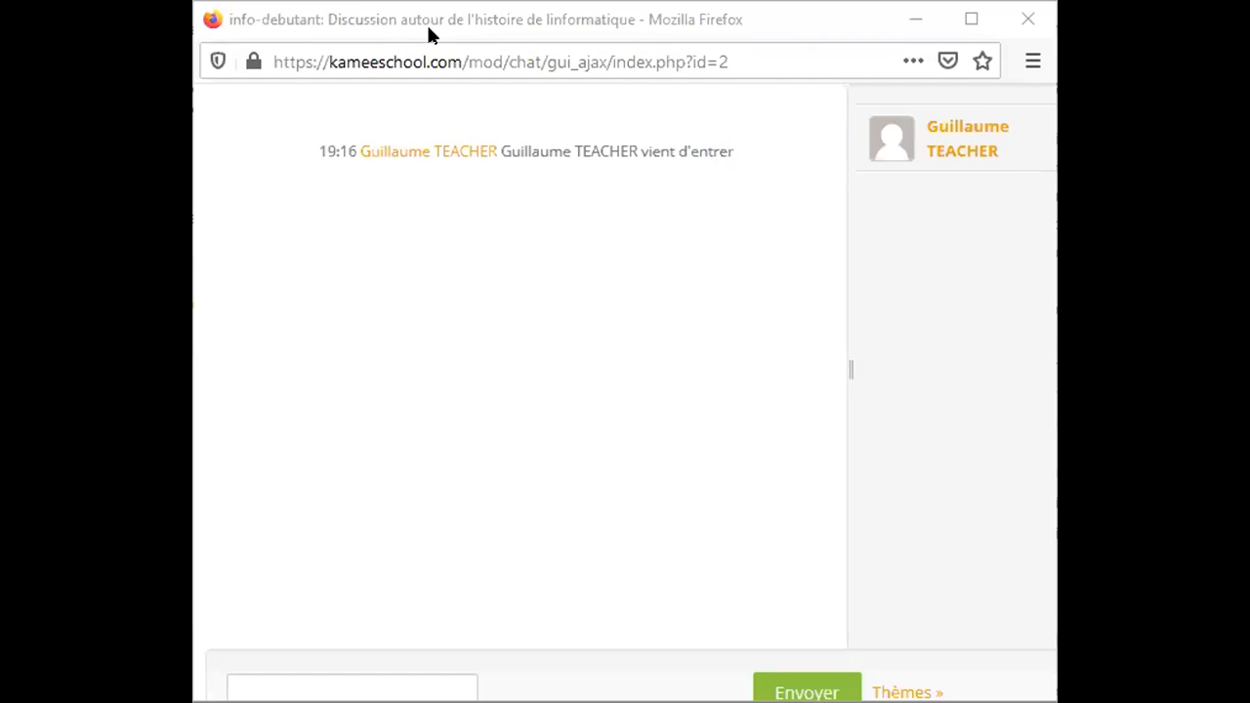
pyautogui.click(399, 33)
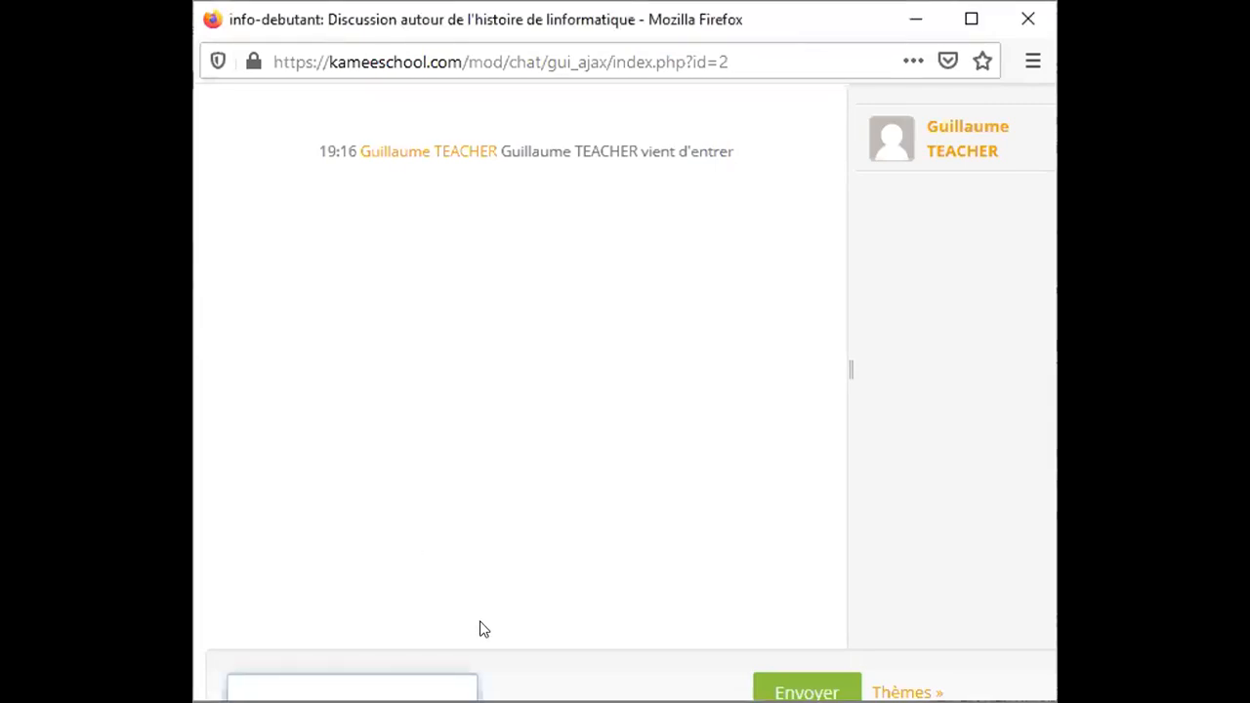
pyautogui.write('dee')
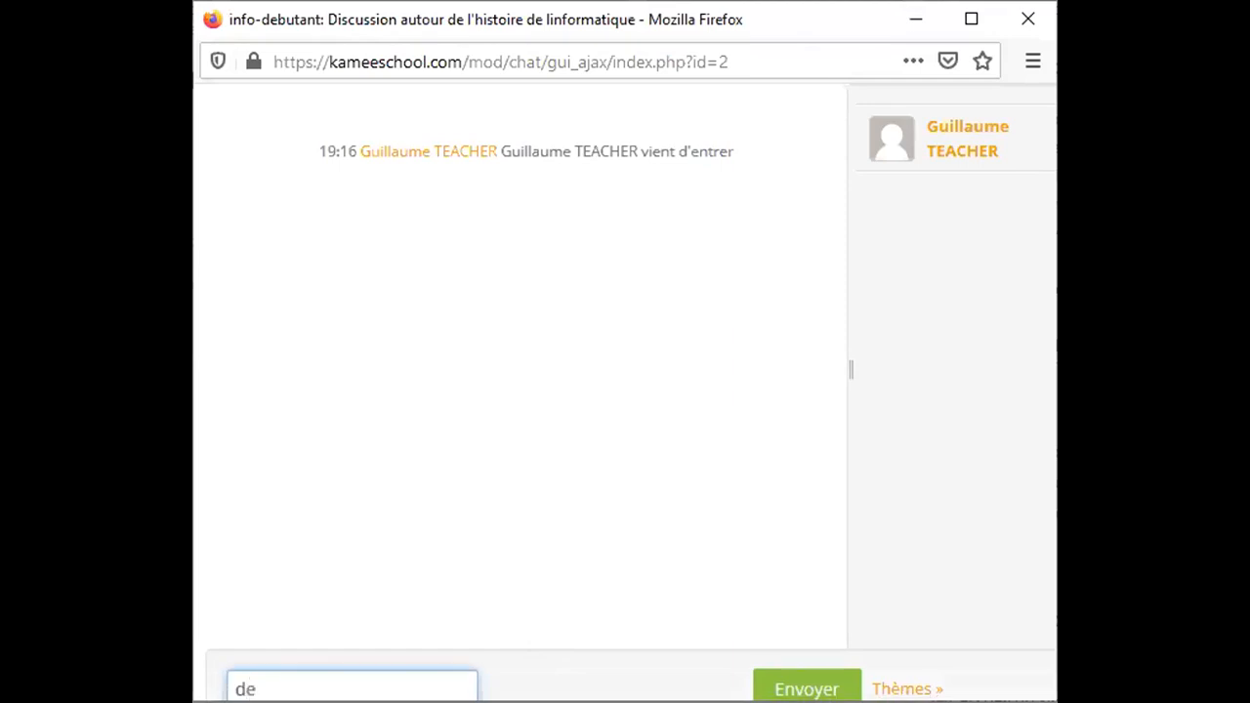
pyautogui.press('BackSpace')
pyautogui.press('BackSpace')
pyautogui.press('BackSpace')
pyautogui.write('salu')
pyautogui.press('Return')
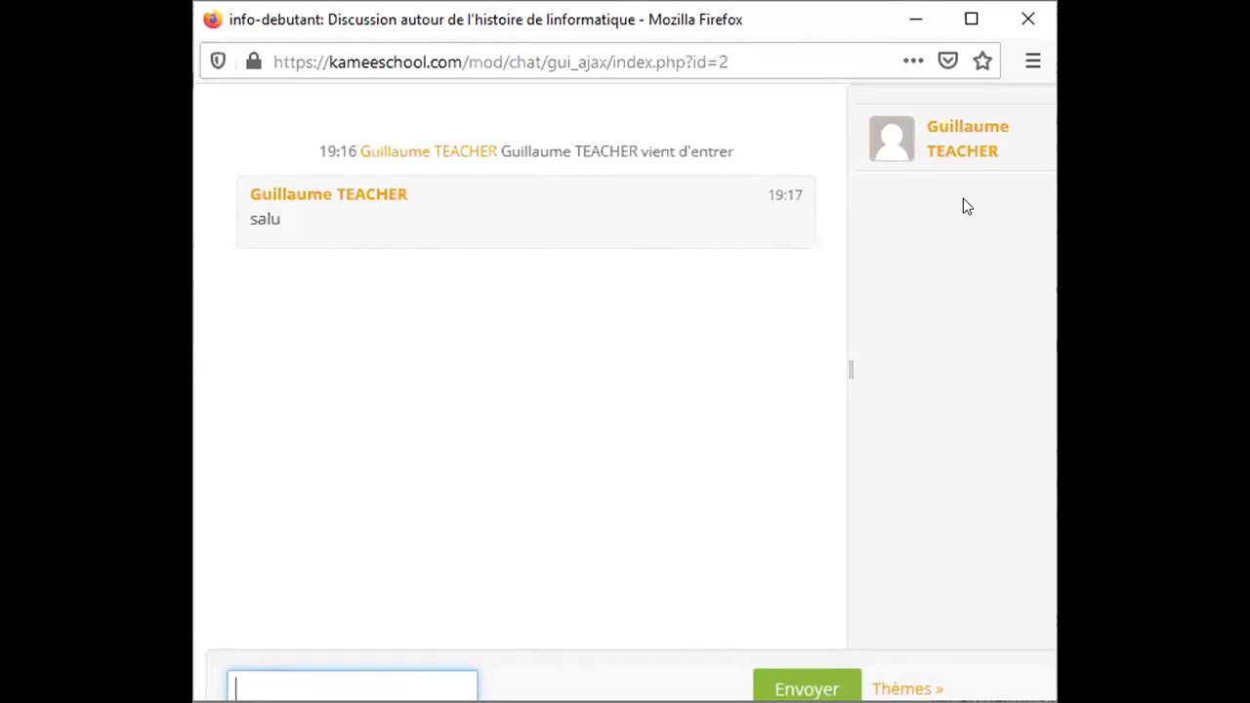
pyautogui.click(1023, 24)
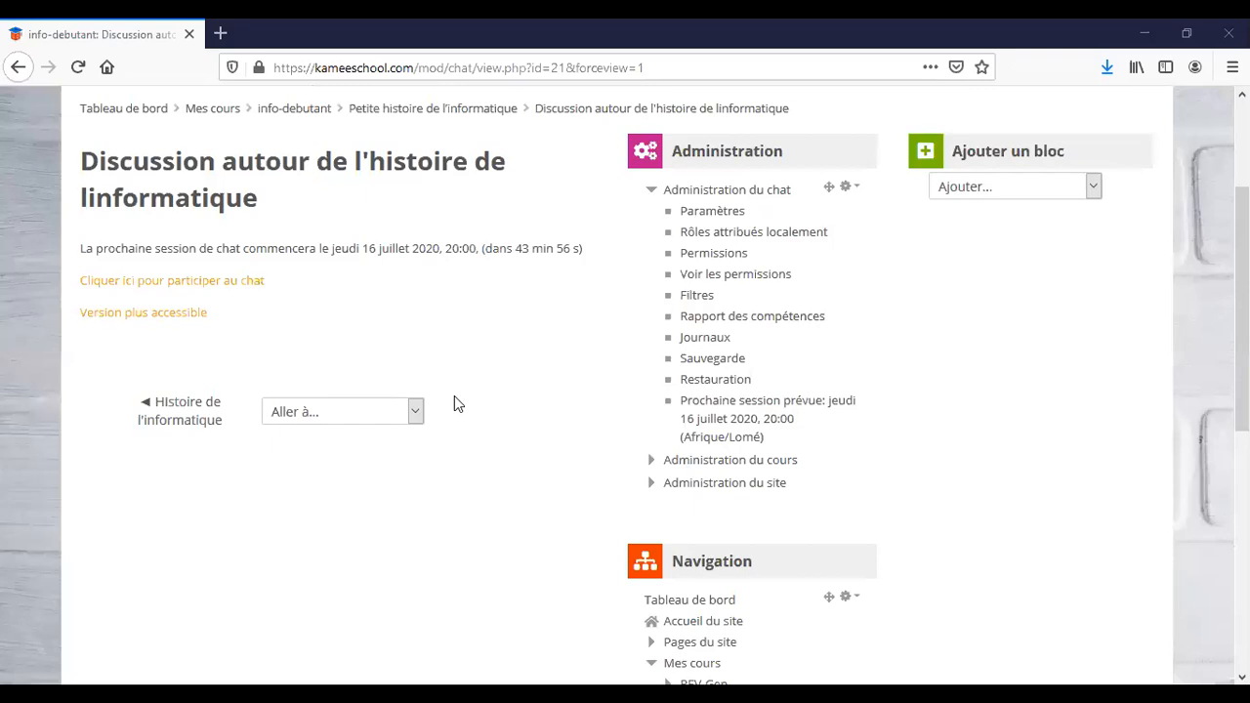
# Return to the info-debutant course page via the breadcrumb link.
pyautogui.scroll(3, 454, 395)
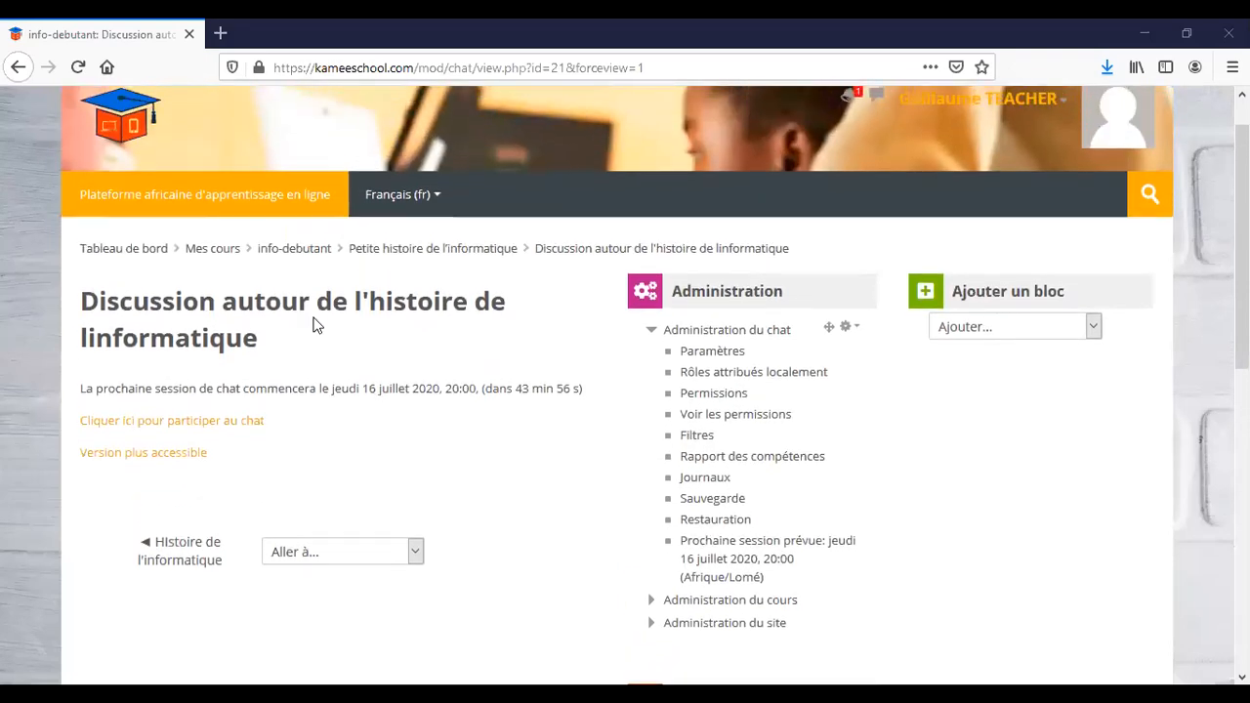
pyautogui.click(293, 252)
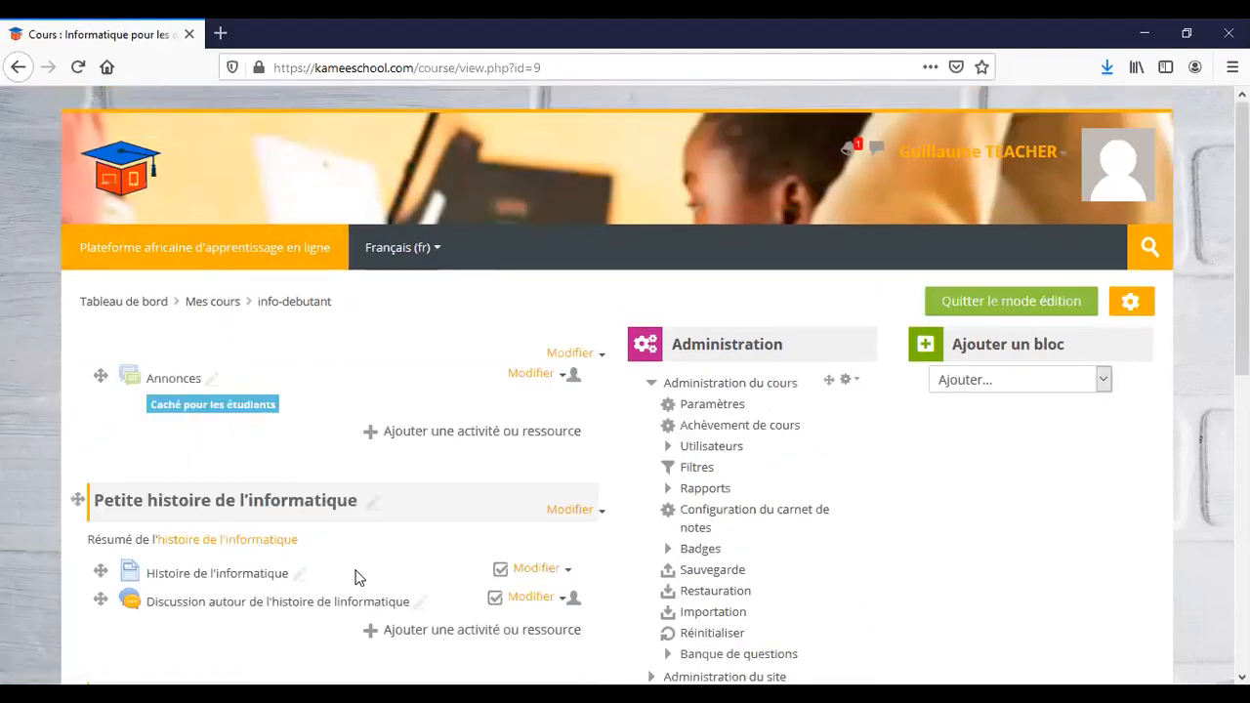
# Scroll down to the empty Section 2 and open its Modifier menu.
pyautogui.scroll(-3, 356, 577)
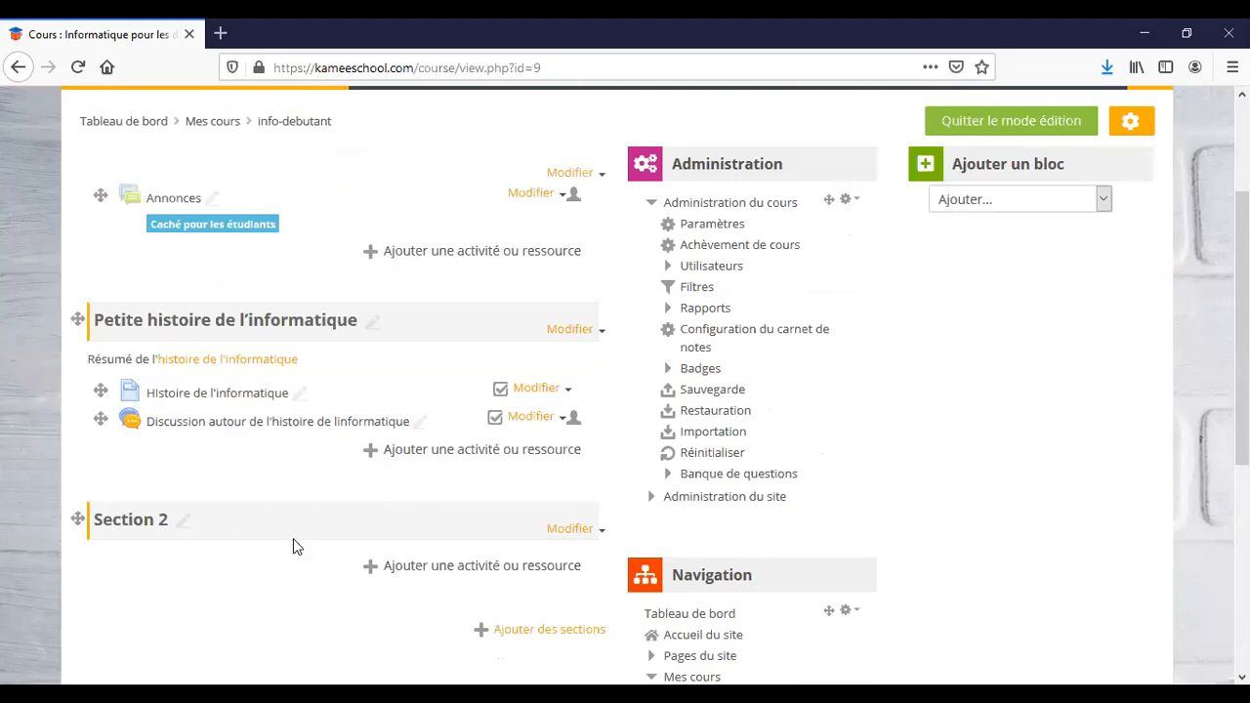
pyautogui.scroll(-3, 294, 539)
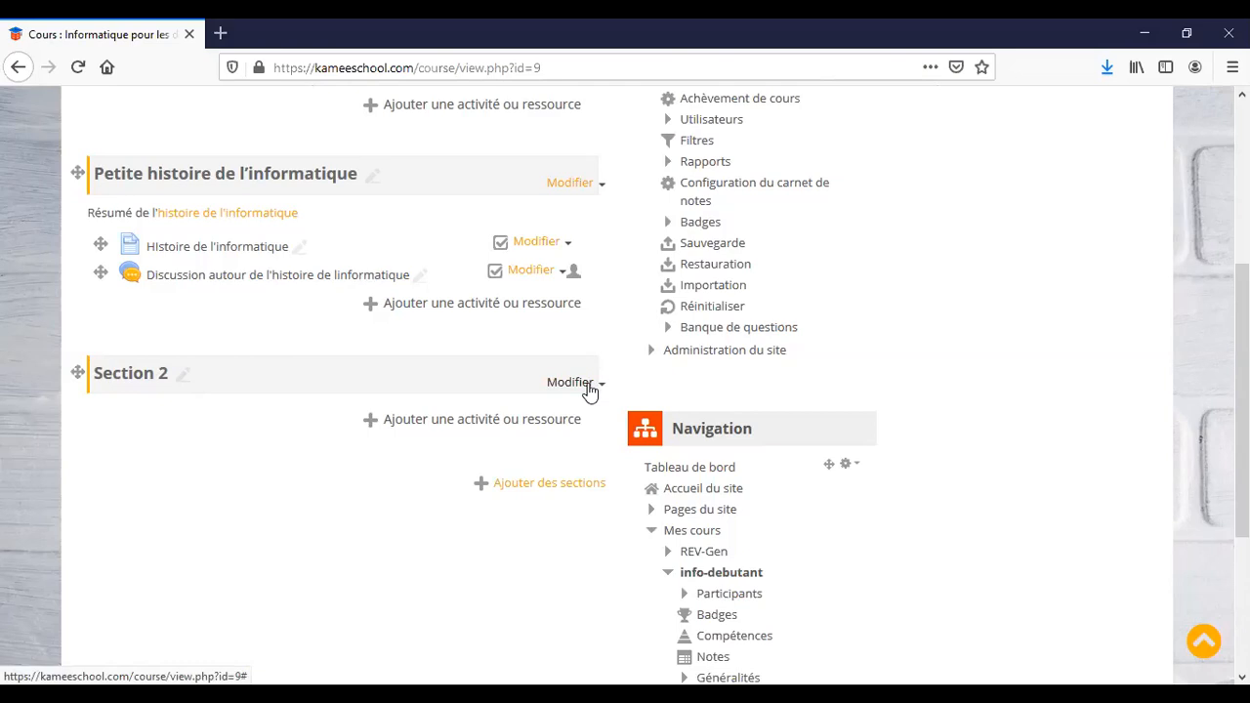
pyautogui.click(588, 385)
# Give Section 2 the custom name 'Organisation générale de la cellule'.
pyautogui.click(592, 411)
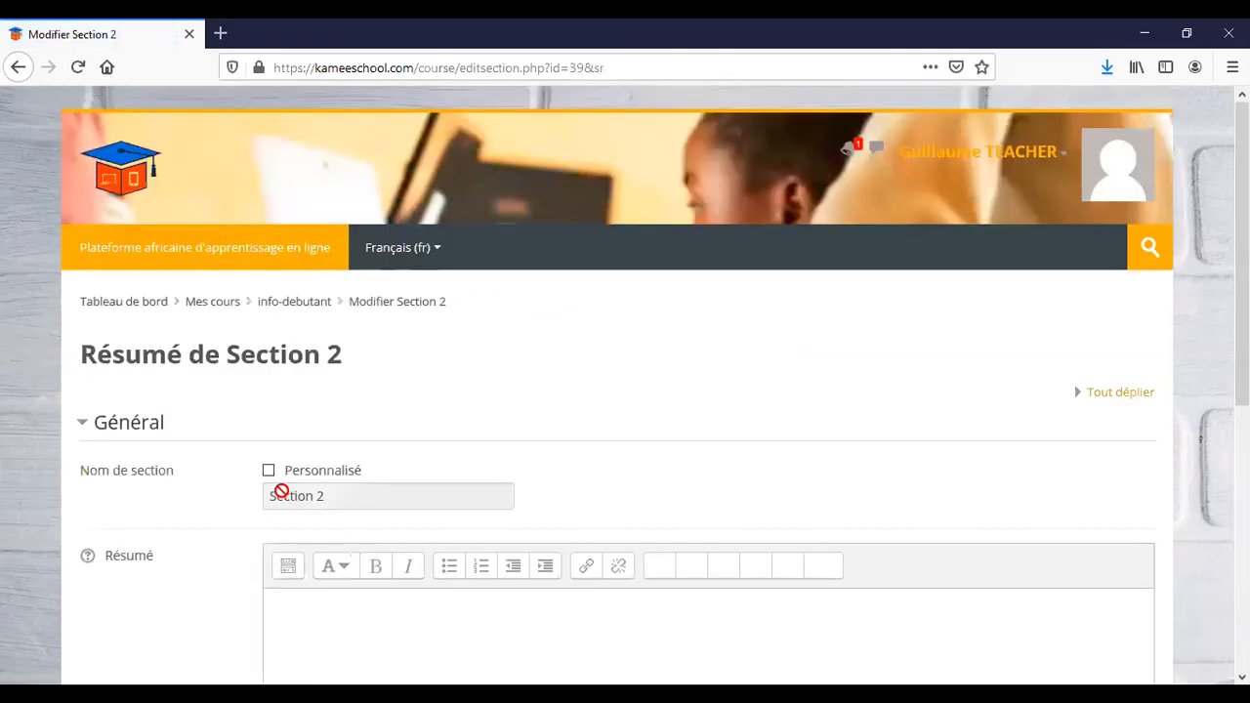
pyautogui.click(269, 473)
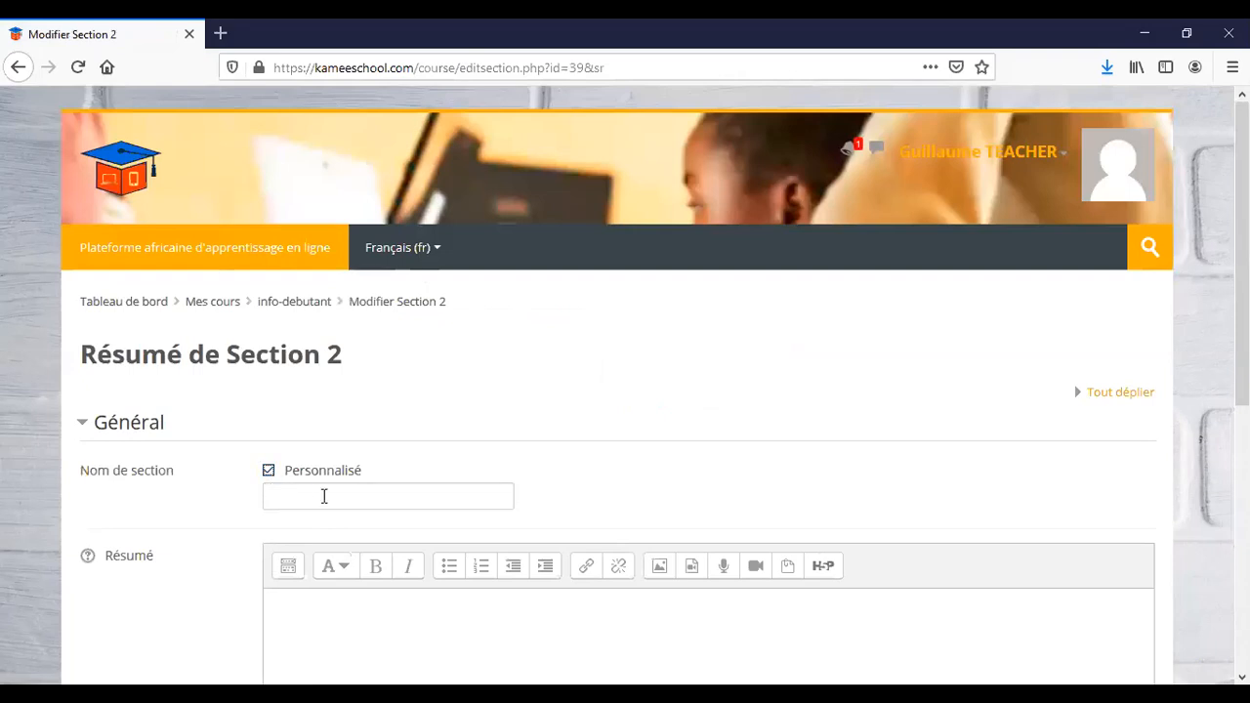
pyautogui.click(327, 499)
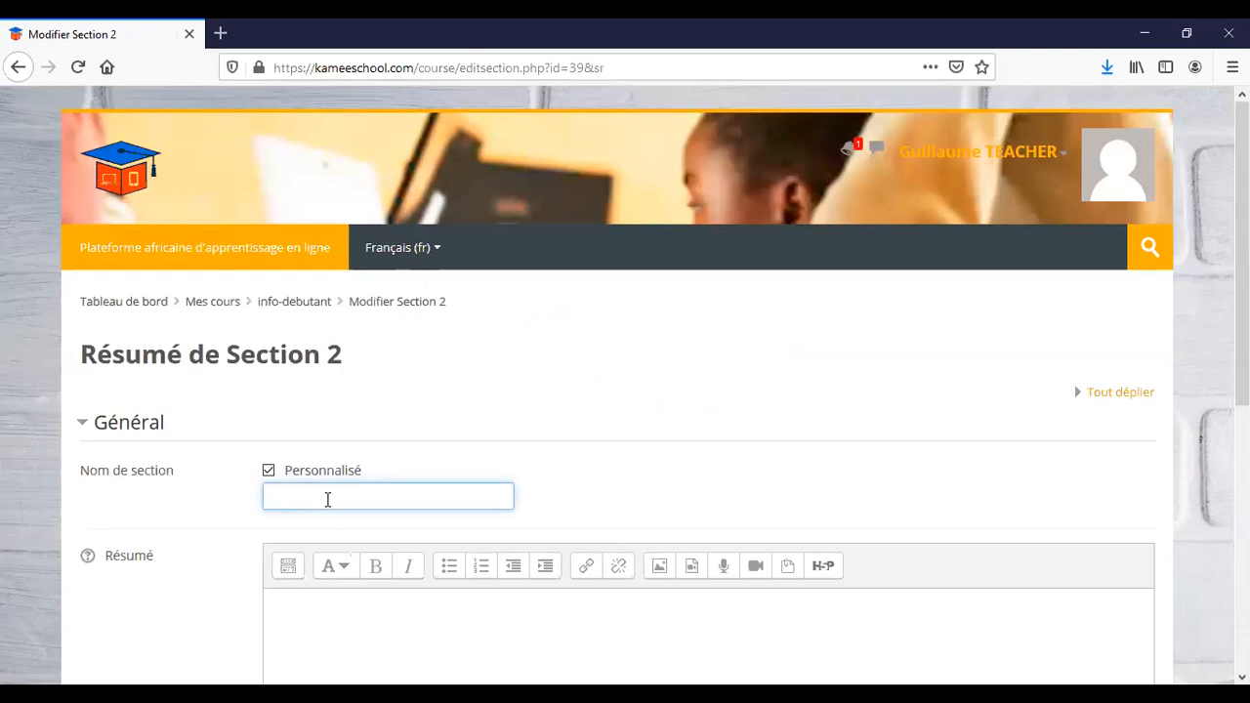
pyautogui.hotkey('alt', 'Tab')
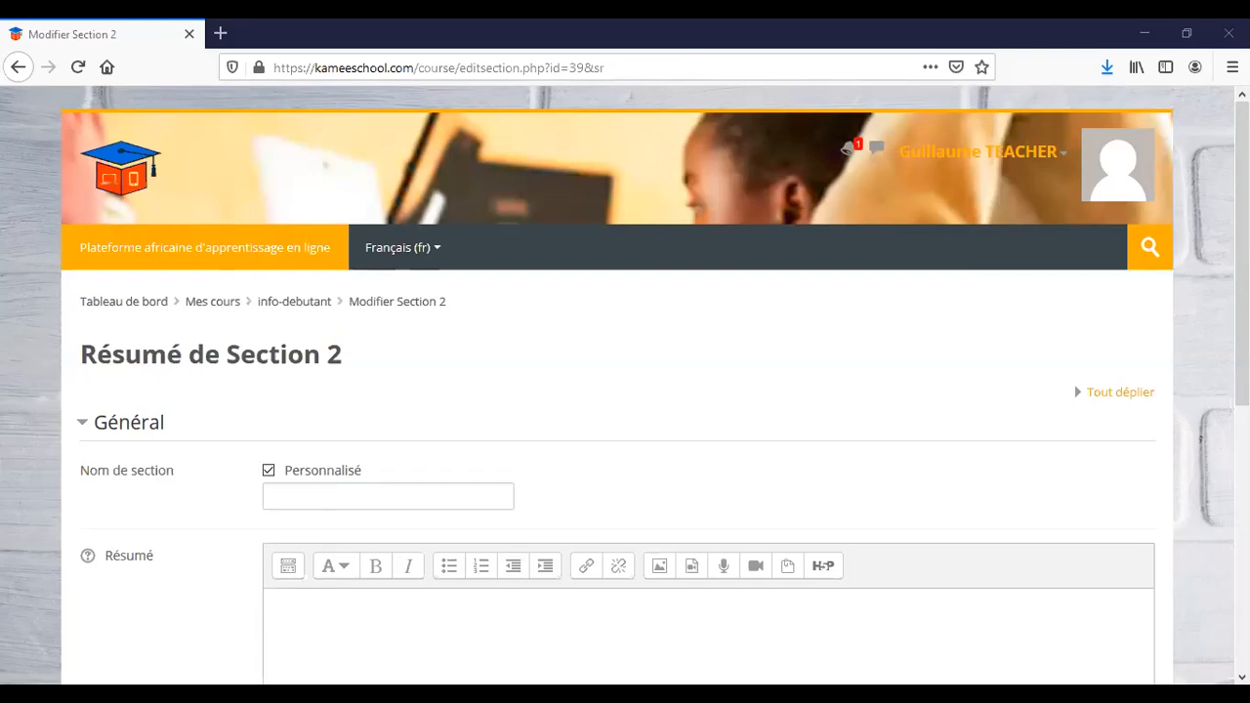
pyautogui.click(379, 499)
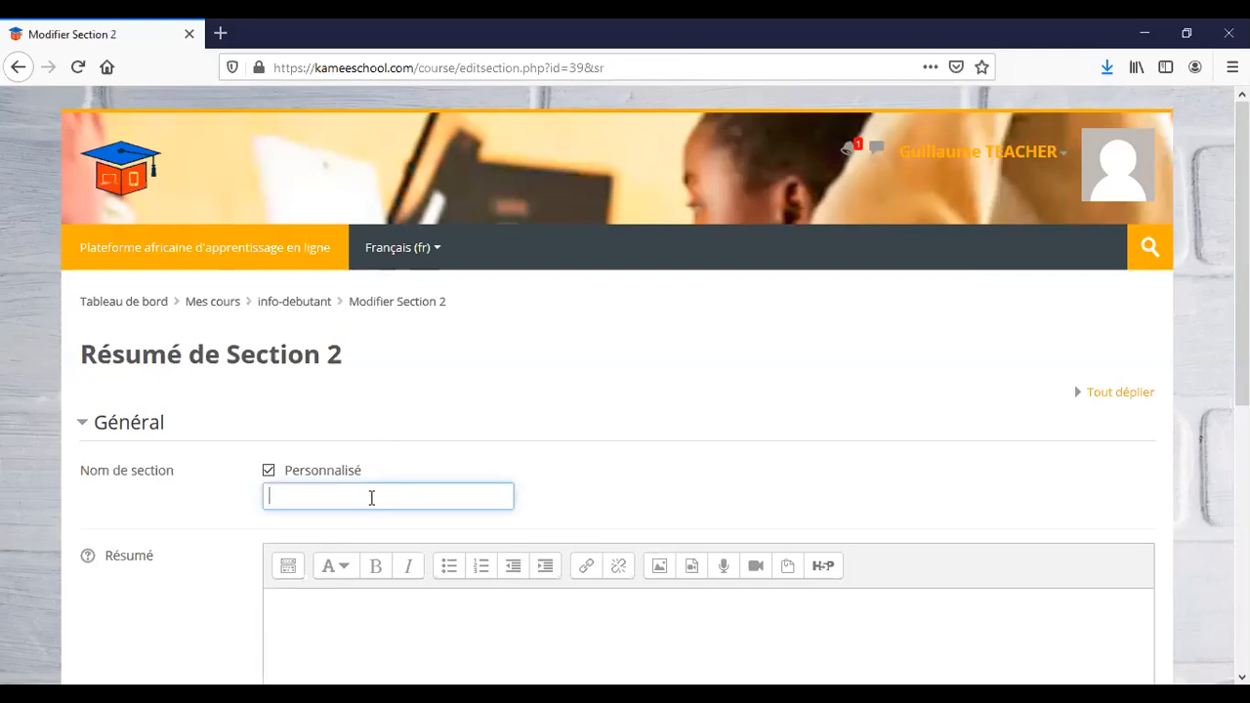
pyautogui.write('Organisation g')
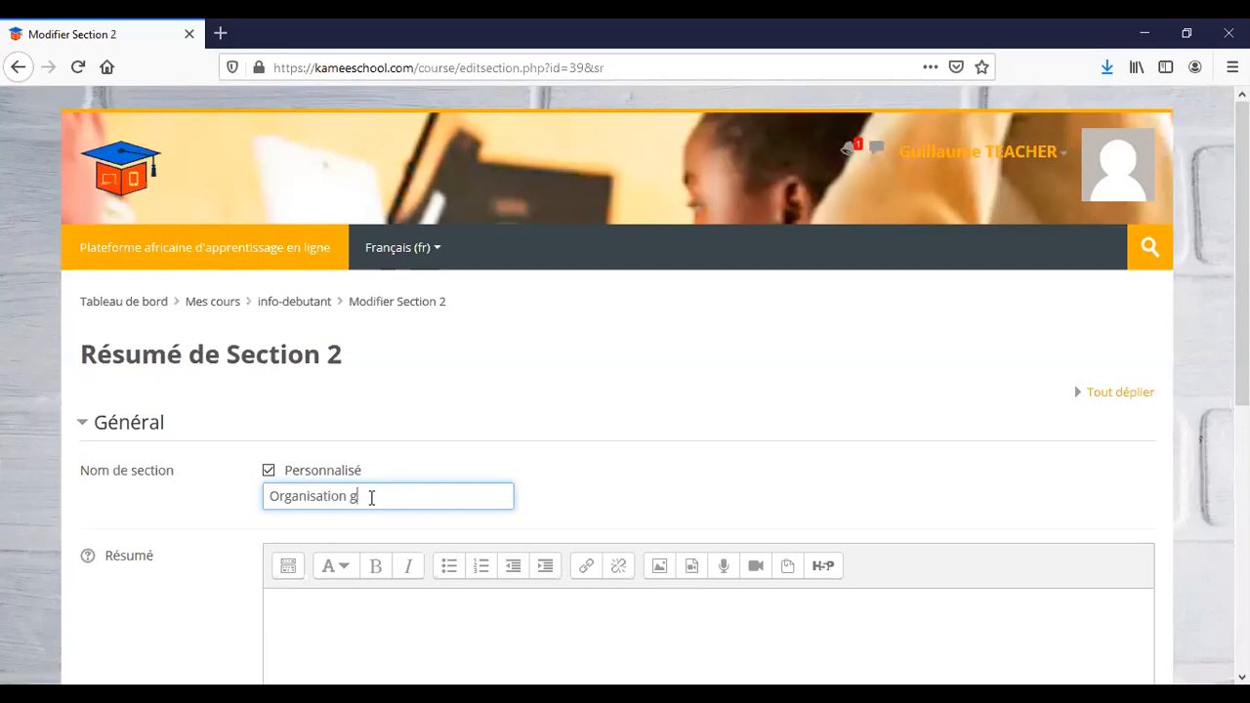
pyautogui.write('énérale de la cellule')
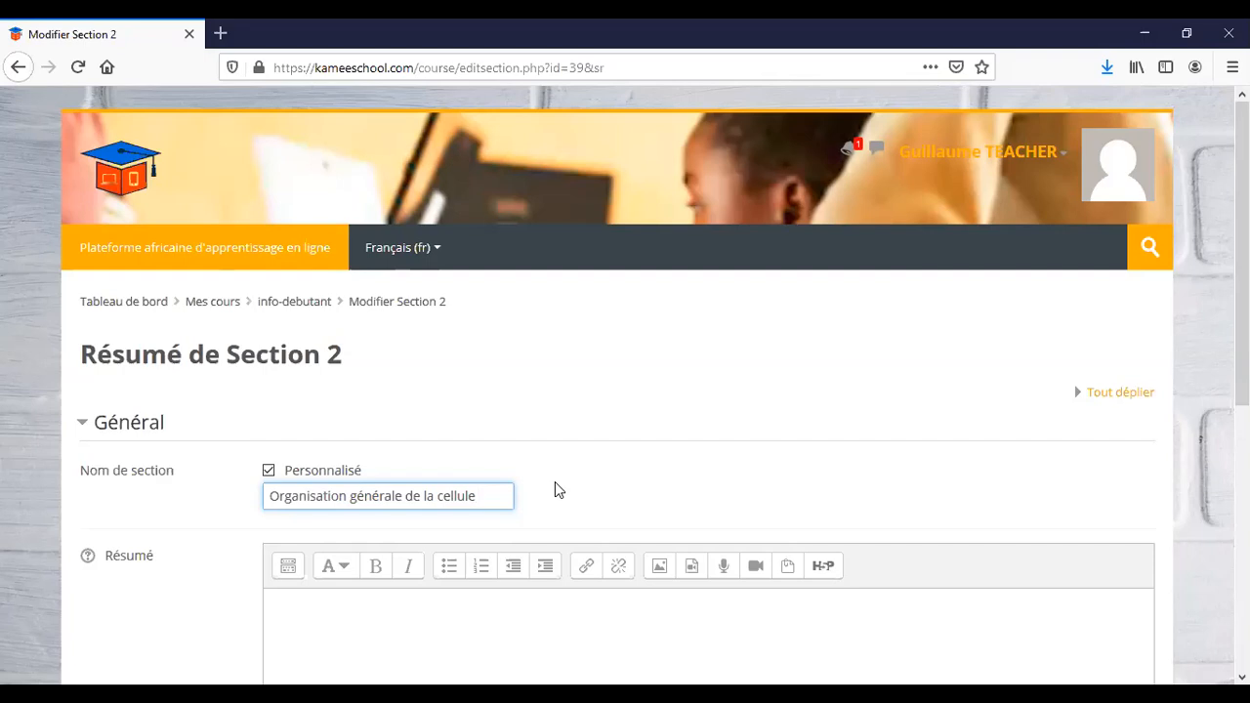
# Write the summary 'Résumé de l'Organisation générale de la cellule' and save the section.
pyautogui.scroll(-3, 555, 482)
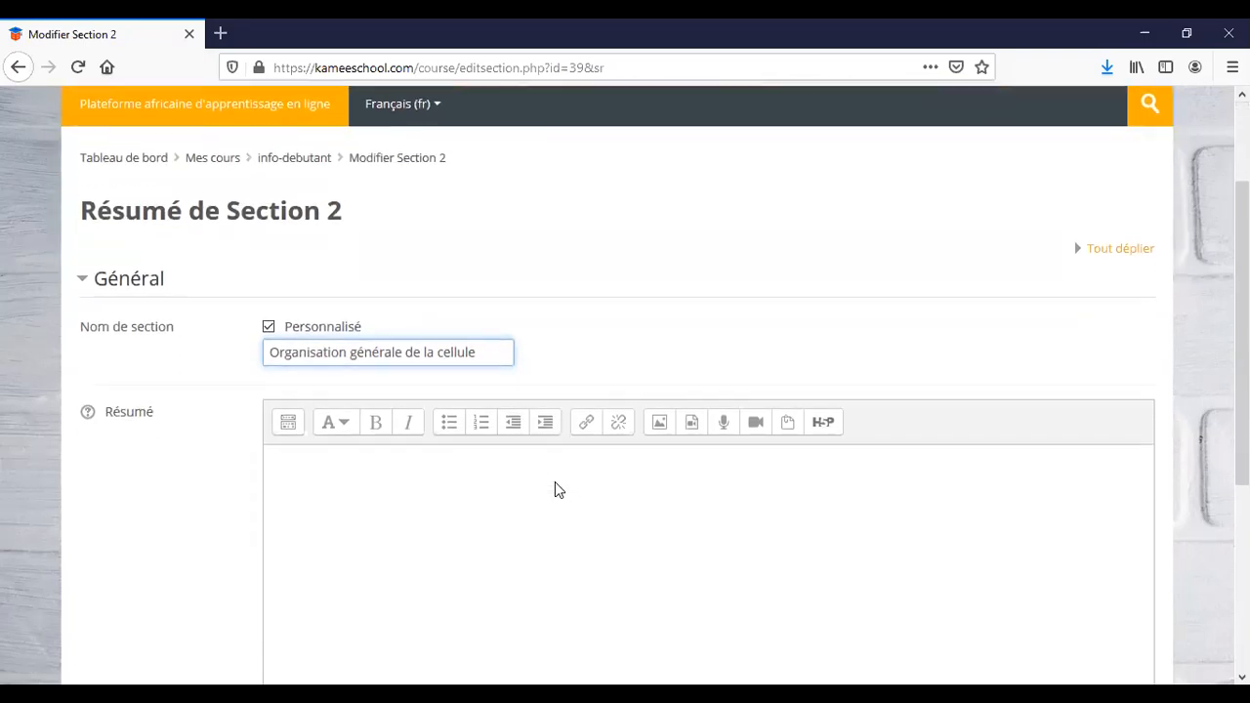
pyautogui.click(433, 446)
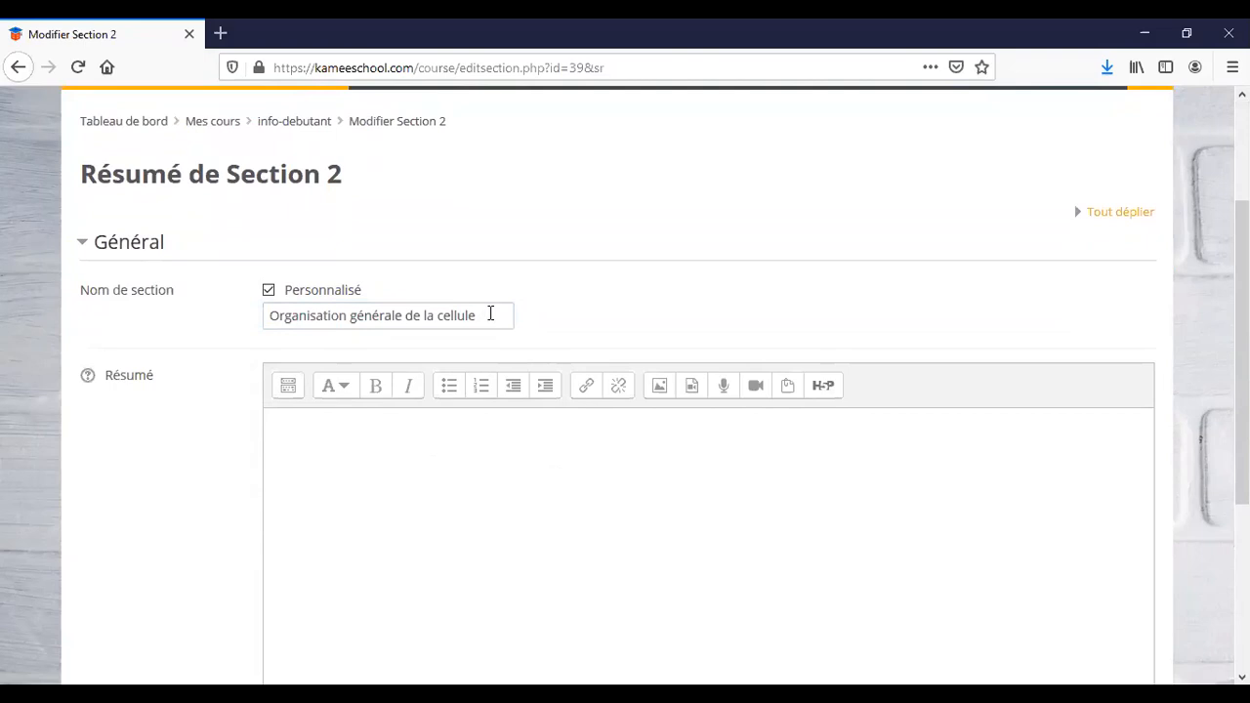
pyautogui.moveTo(491, 314); pyautogui.dragTo(265, 316)
pyautogui.hotkey('ctrl', 'c')
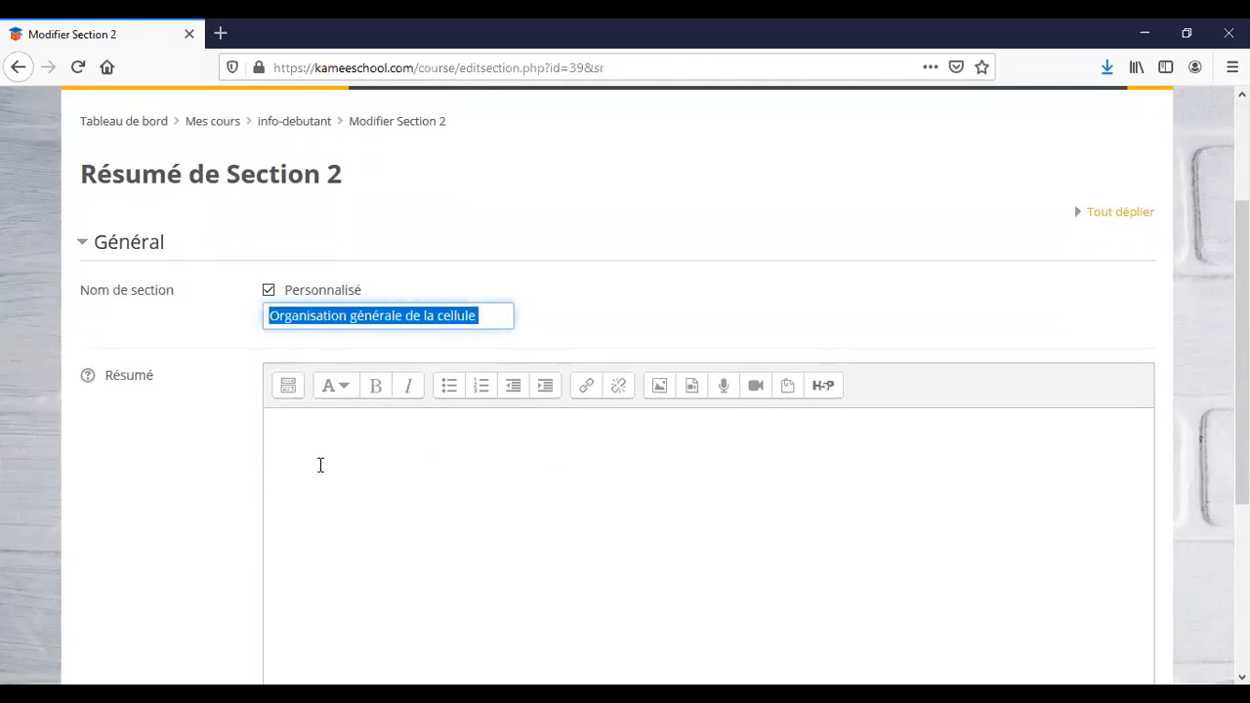
pyautogui.click(320, 464)
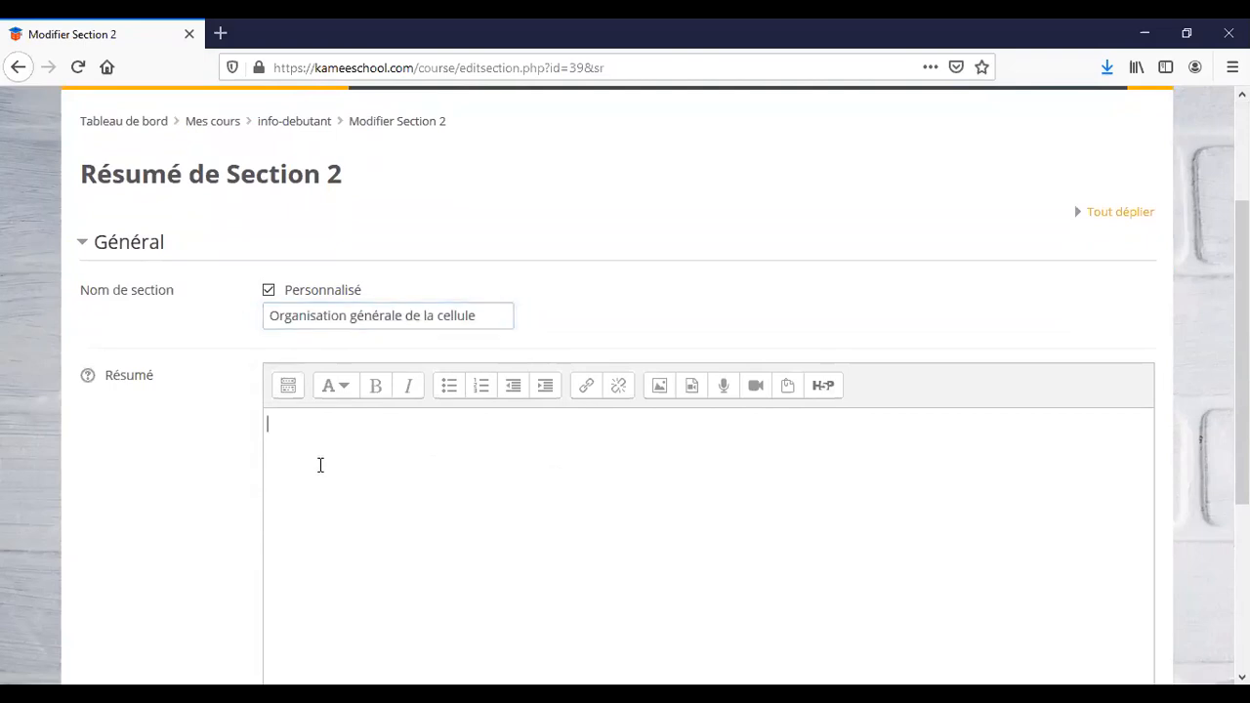
pyautogui.write("Résumé de l'")
pyautogui.hotkey('ctrl', 'v')
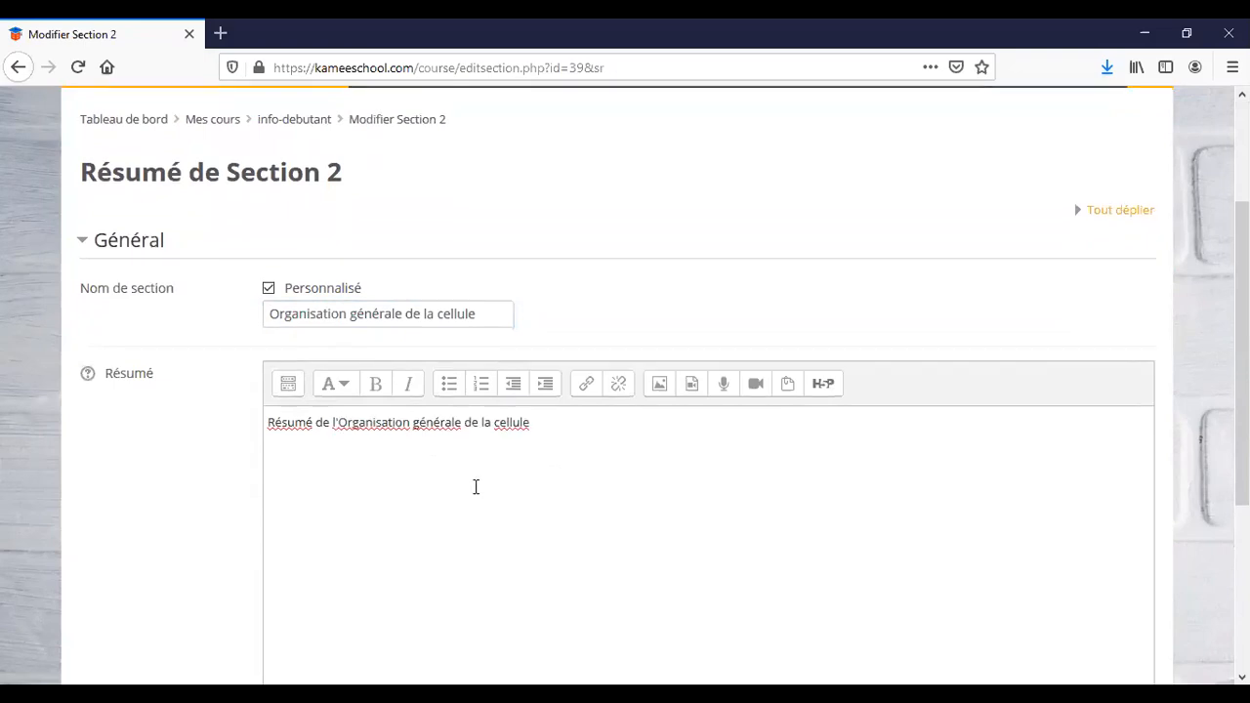
pyautogui.scroll(-3, 475, 488)
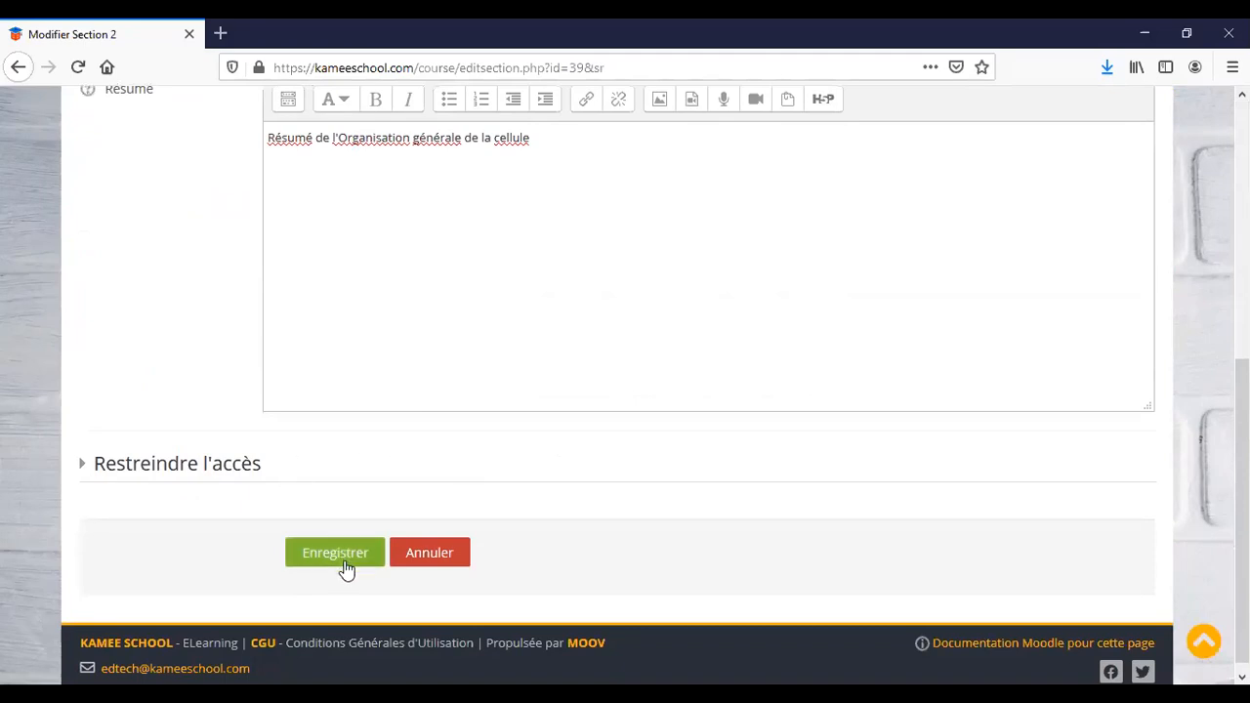
pyautogui.click(344, 564)
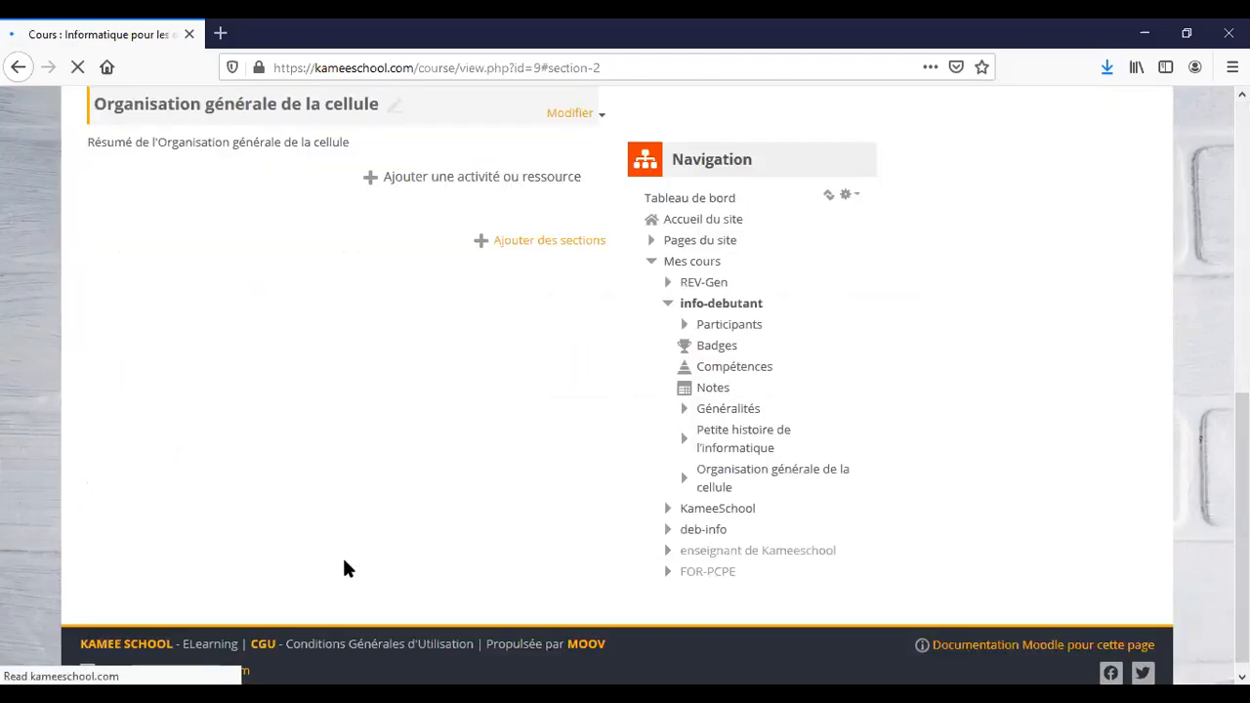
# Add a new Book activity to the 'Organisation générale de la cellule' section.
pyautogui.scroll(3, 398, 418)
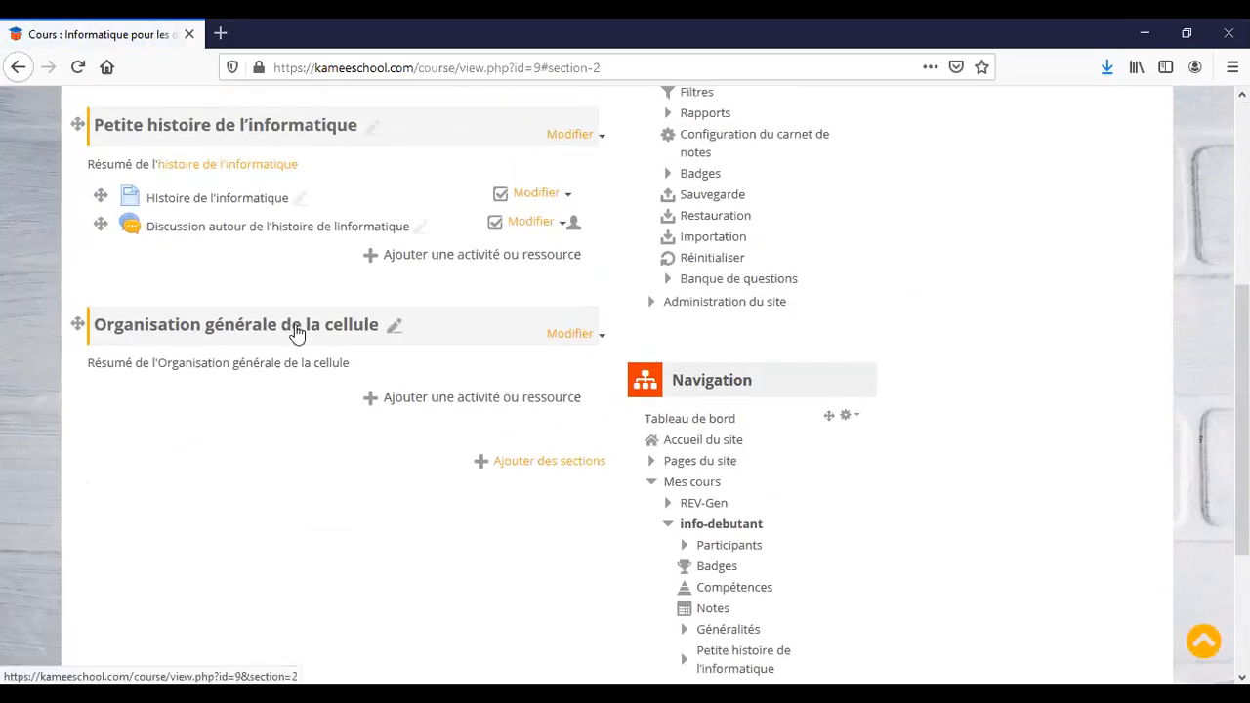
pyautogui.click(483, 399)
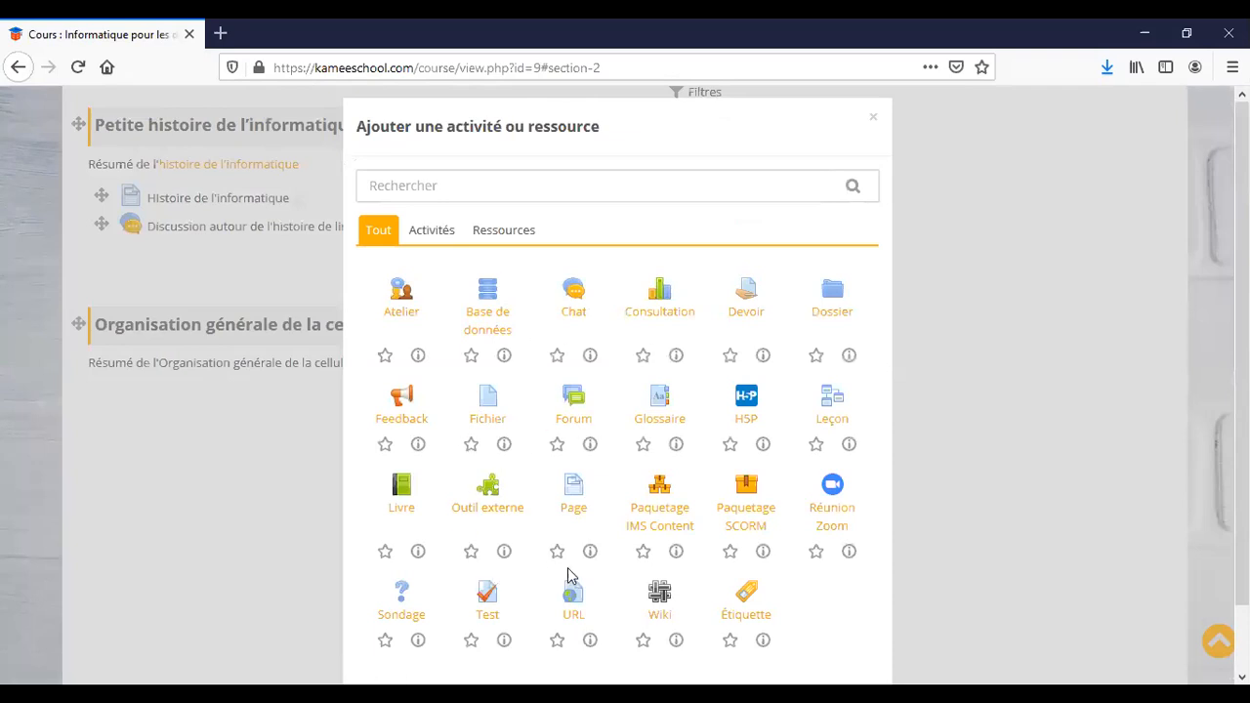
pyautogui.click(402, 493)
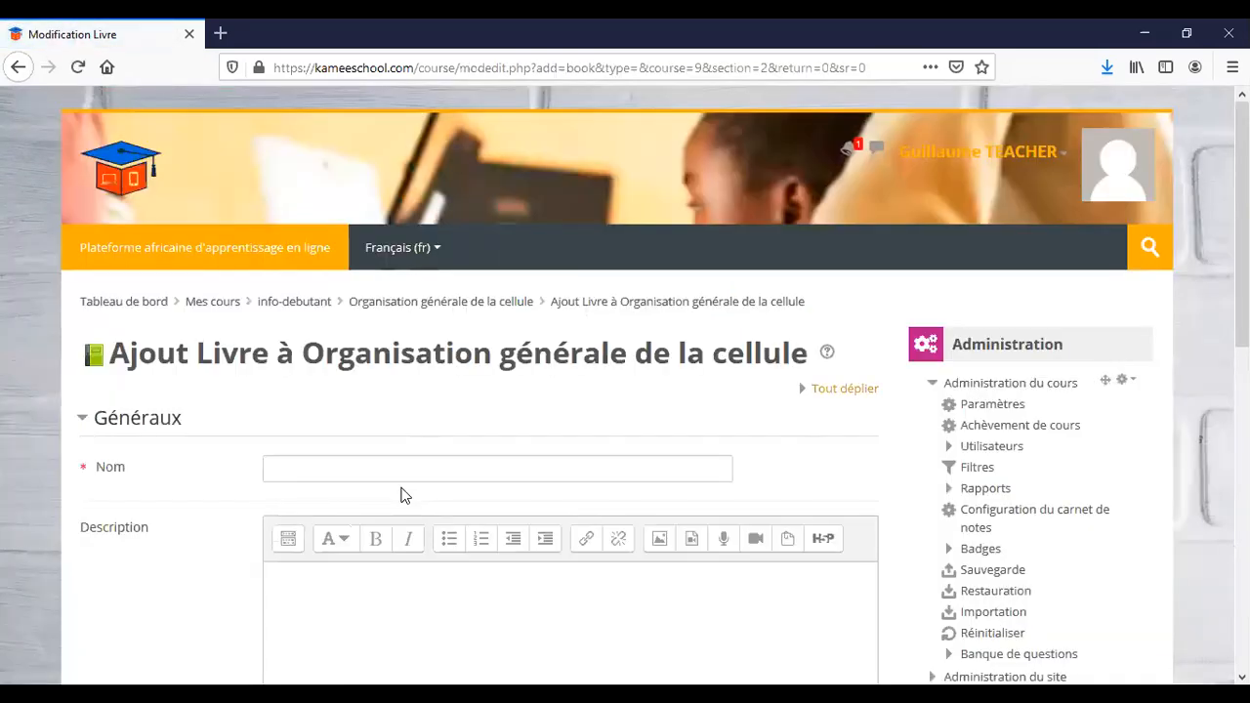
# Name the book 'Organisation générale de la cellule' with description 'Description de l'Organisation générale de la cellule'.
pyautogui.click(358, 472)
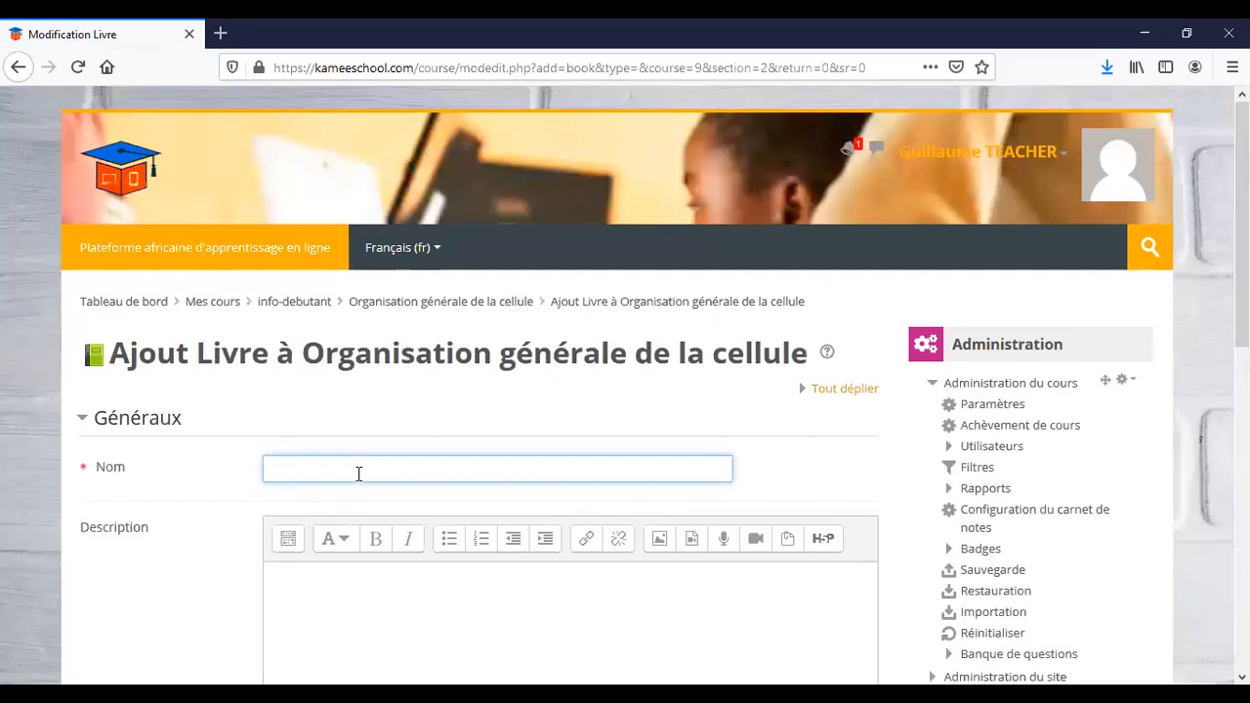
pyautogui.hotkey('ctrl', 'v')
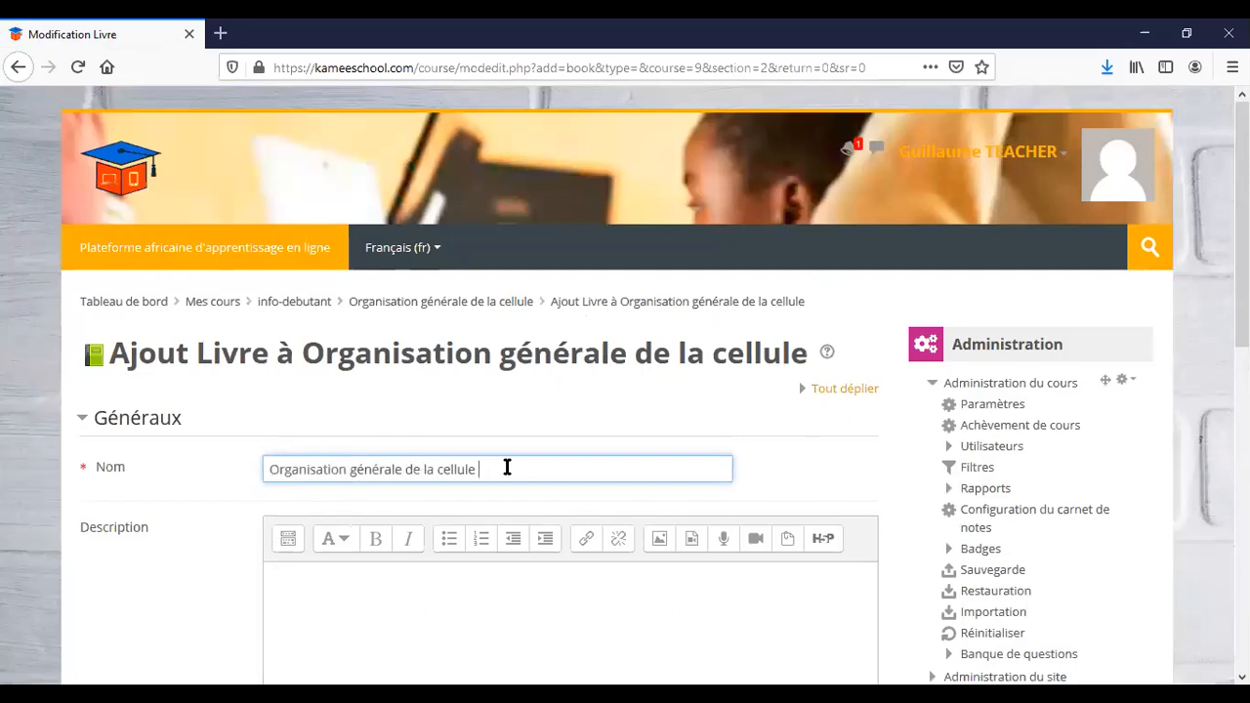
pyautogui.scroll(-3, 507, 468)
pyautogui.click(506, 467)
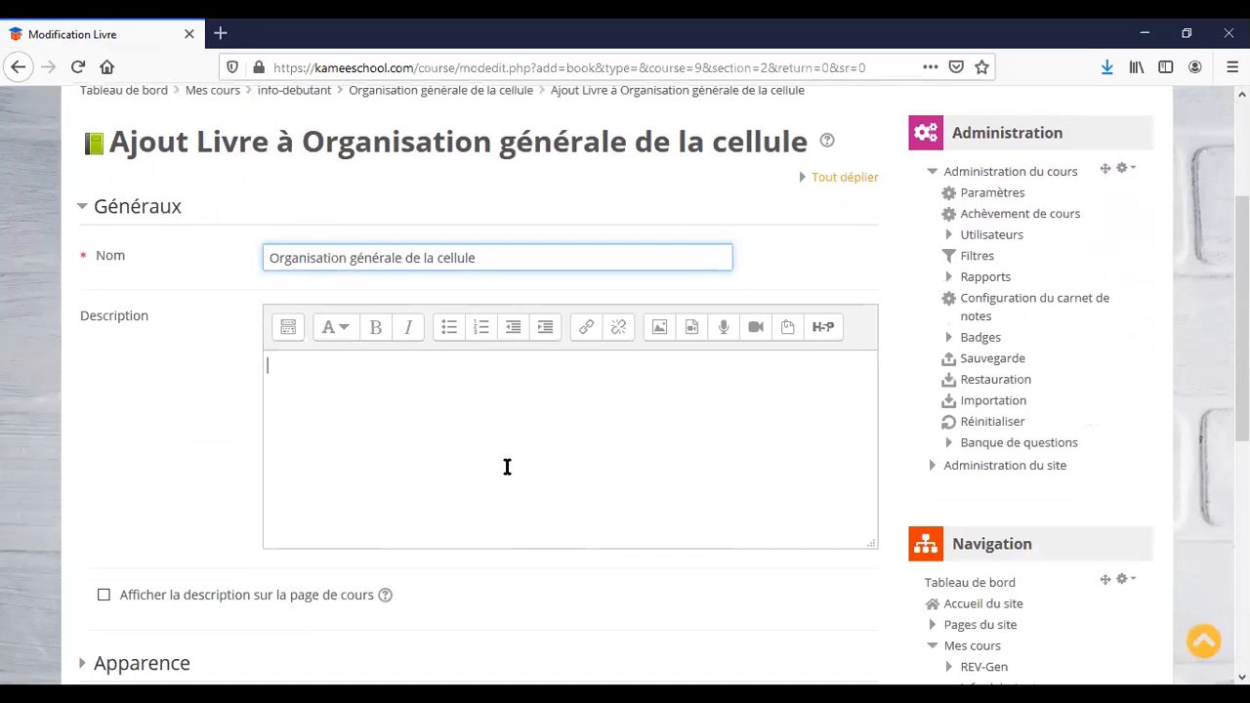
pyautogui.write('Desq')
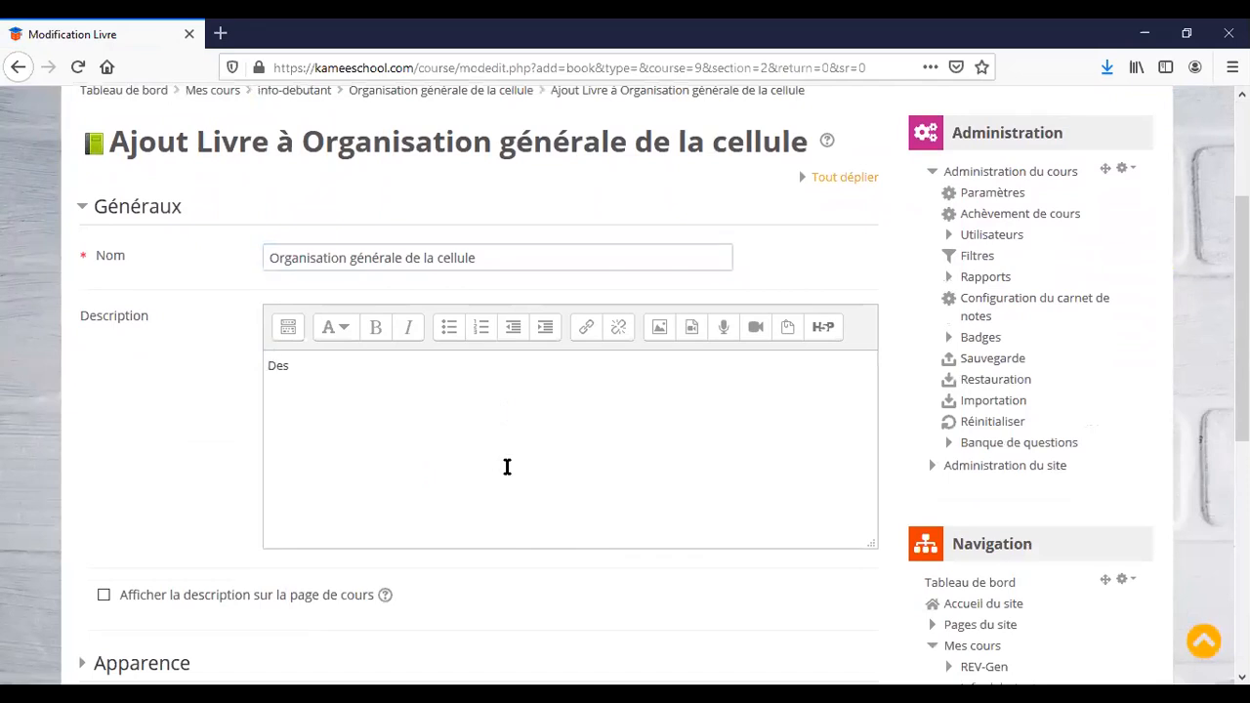
pyautogui.press('BackSpace')
pyautogui.write("cription de l'")
pyautogui.hotkey('ctrl', 'v')
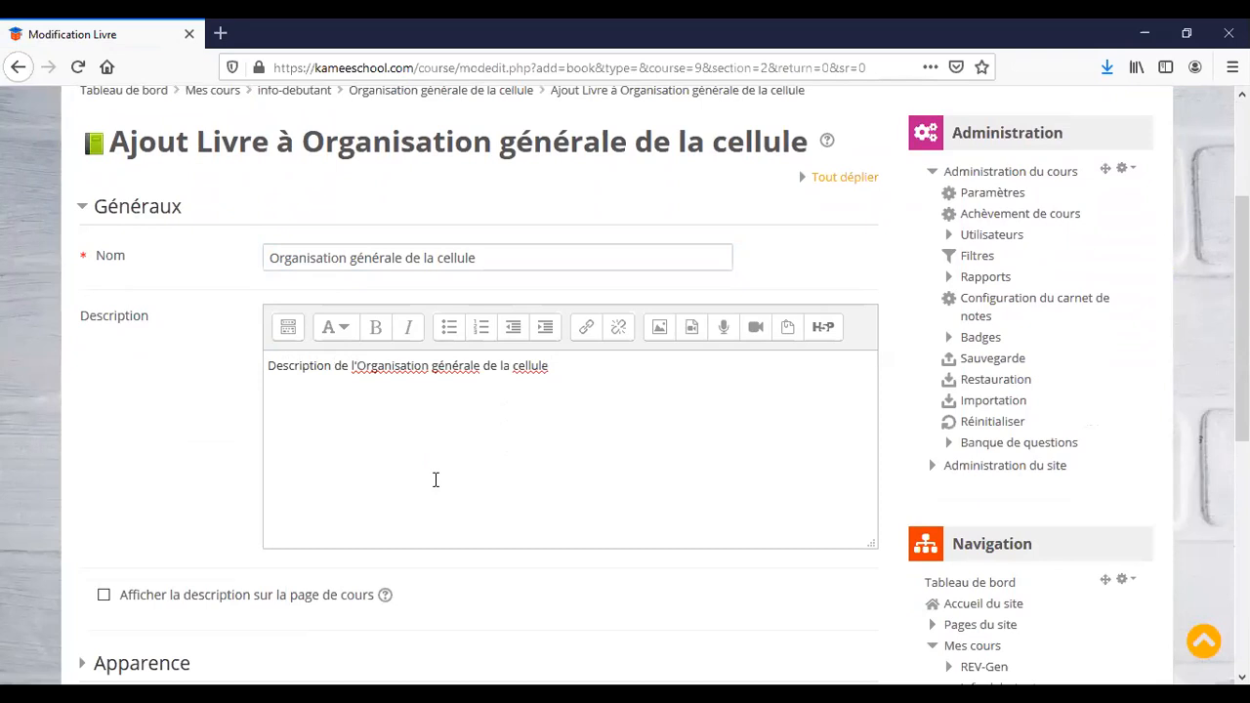
pyautogui.scroll(-3, 436, 479)
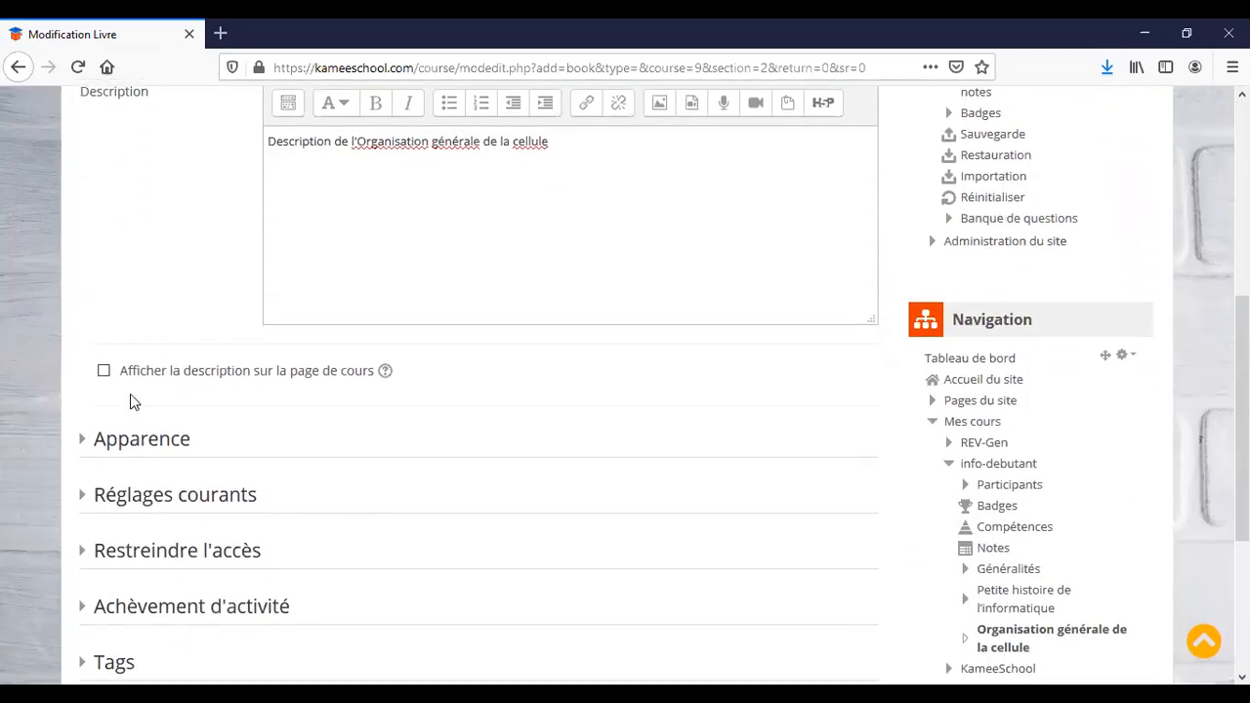
# Show the book description on the course page and enable custom chapter titles under Apparence.
pyautogui.click(103, 372)
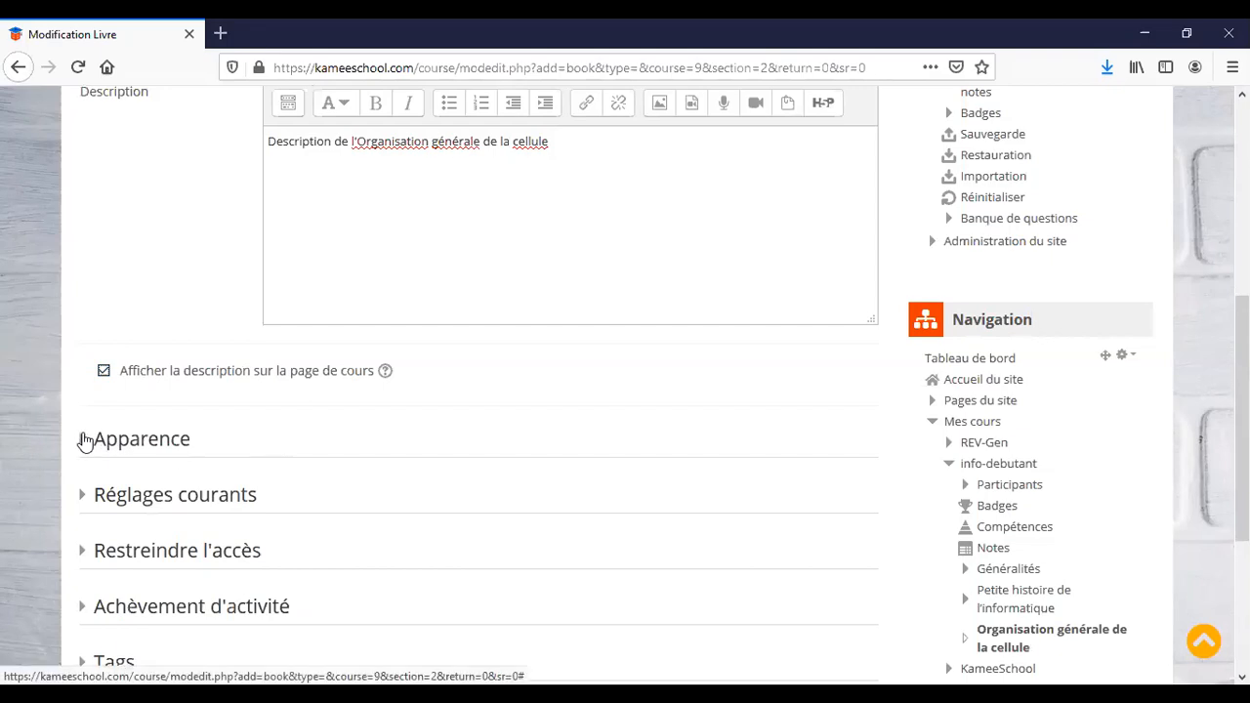
pyautogui.click(85, 440)
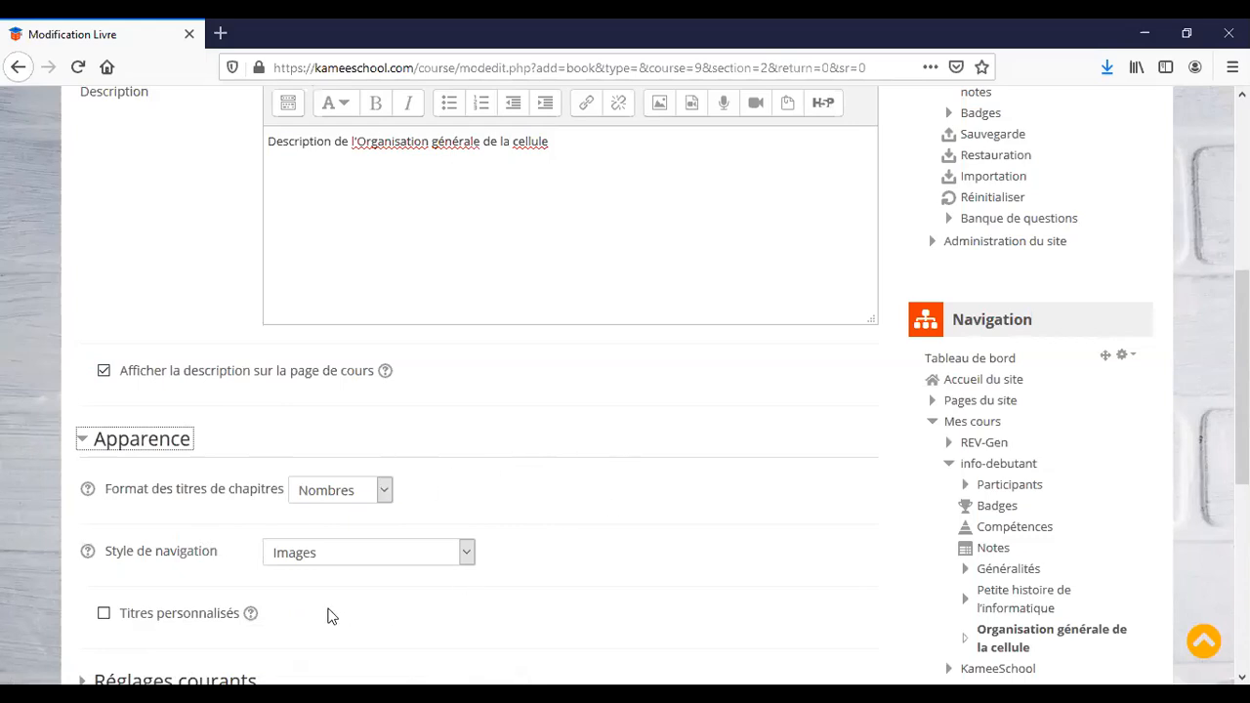
pyautogui.scroll(-3, 577, 543)
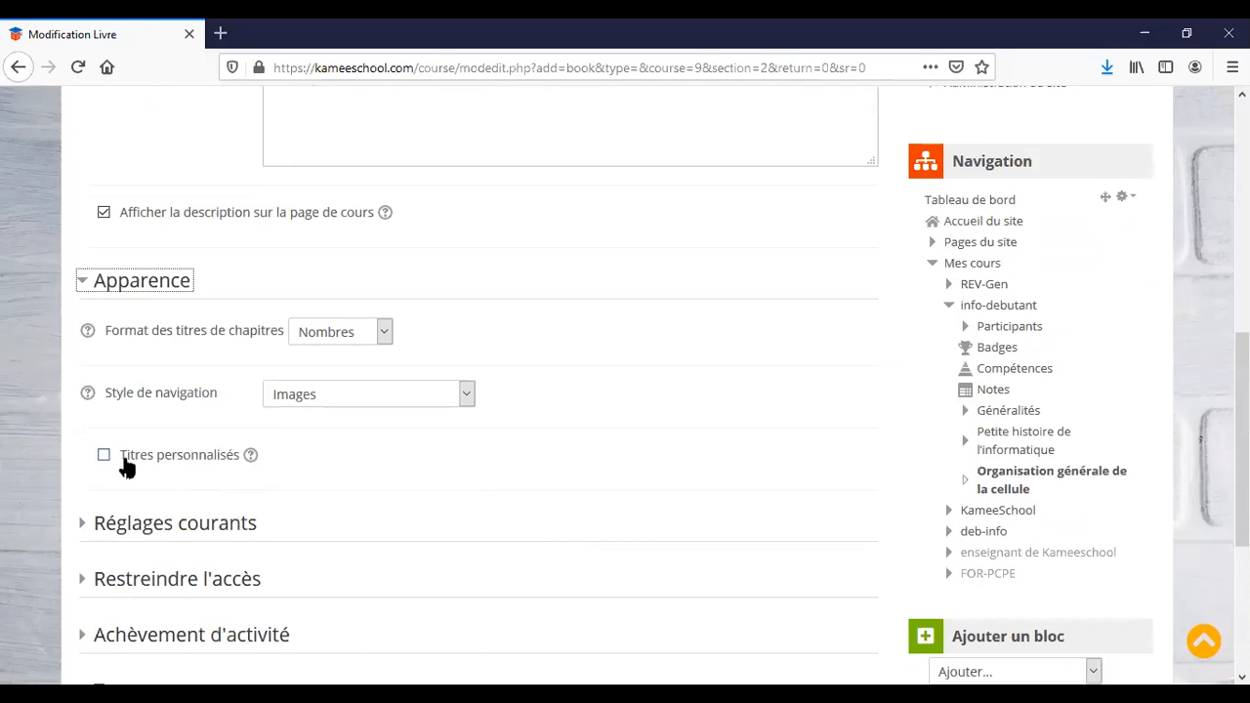
pyautogui.click(105, 458)
# Review the common module settings, then save the book and display it.
pyautogui.scroll(-5, 345, 513)
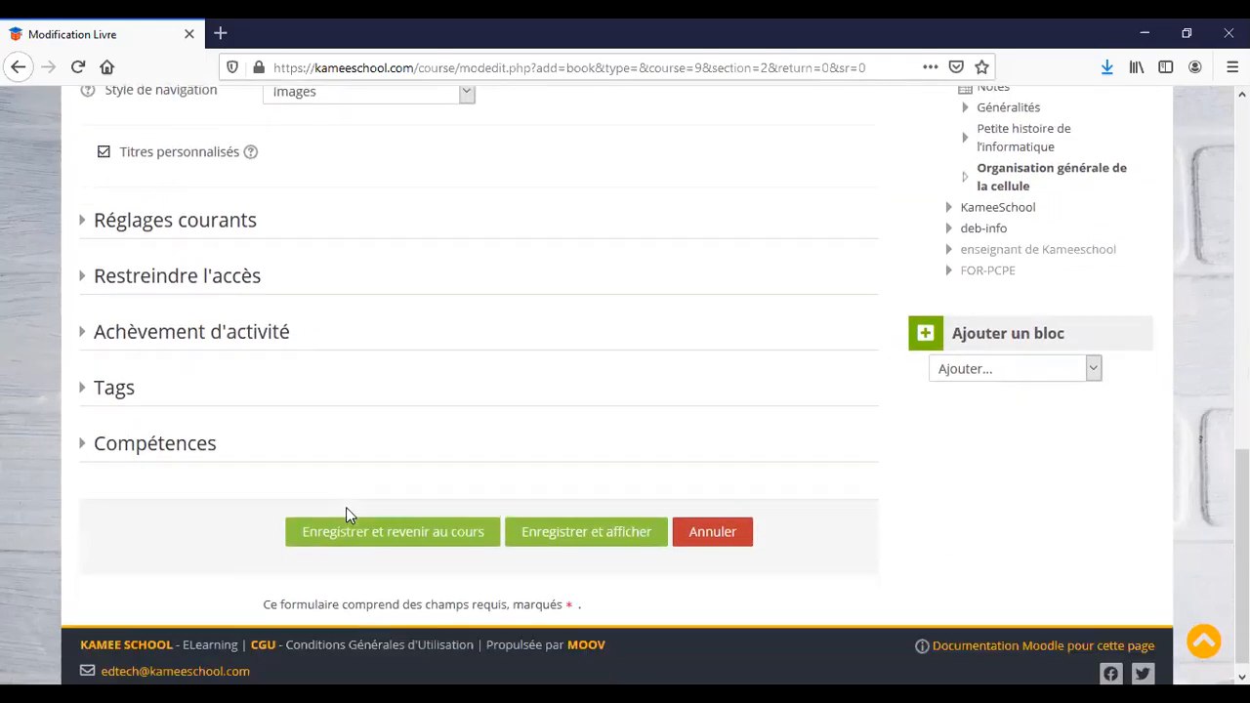
pyautogui.click(85, 210)
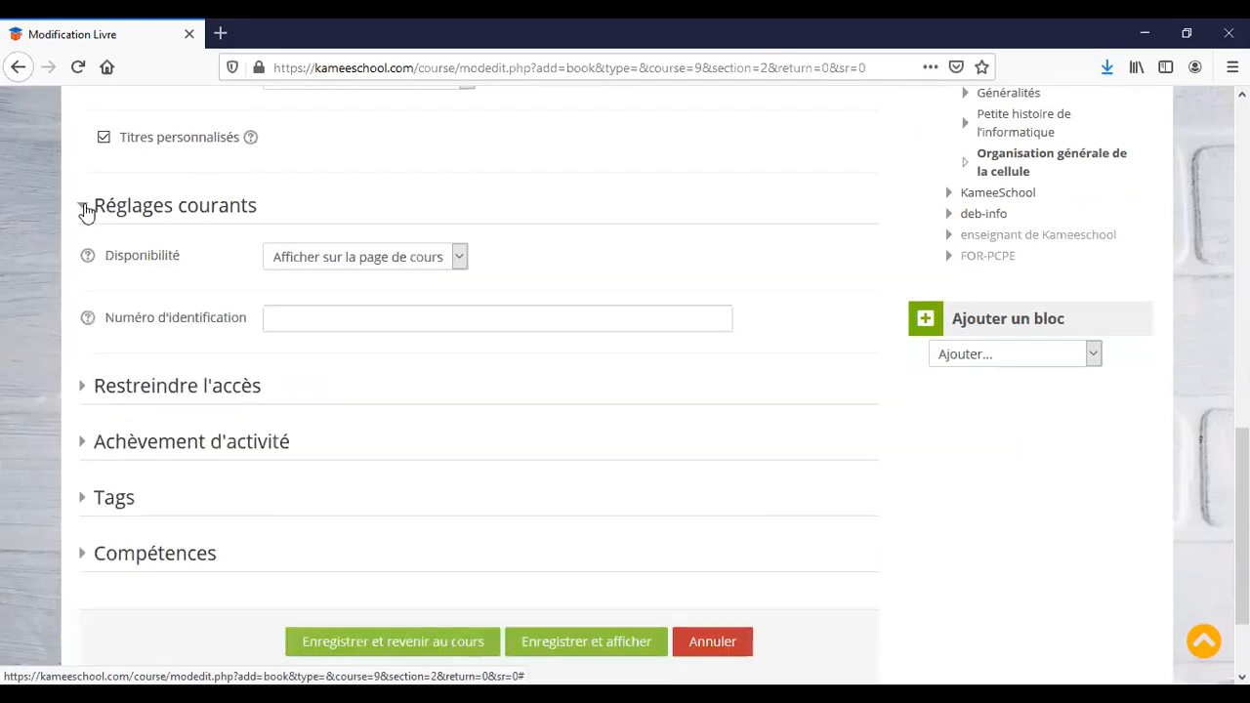
pyautogui.click(87, 259)
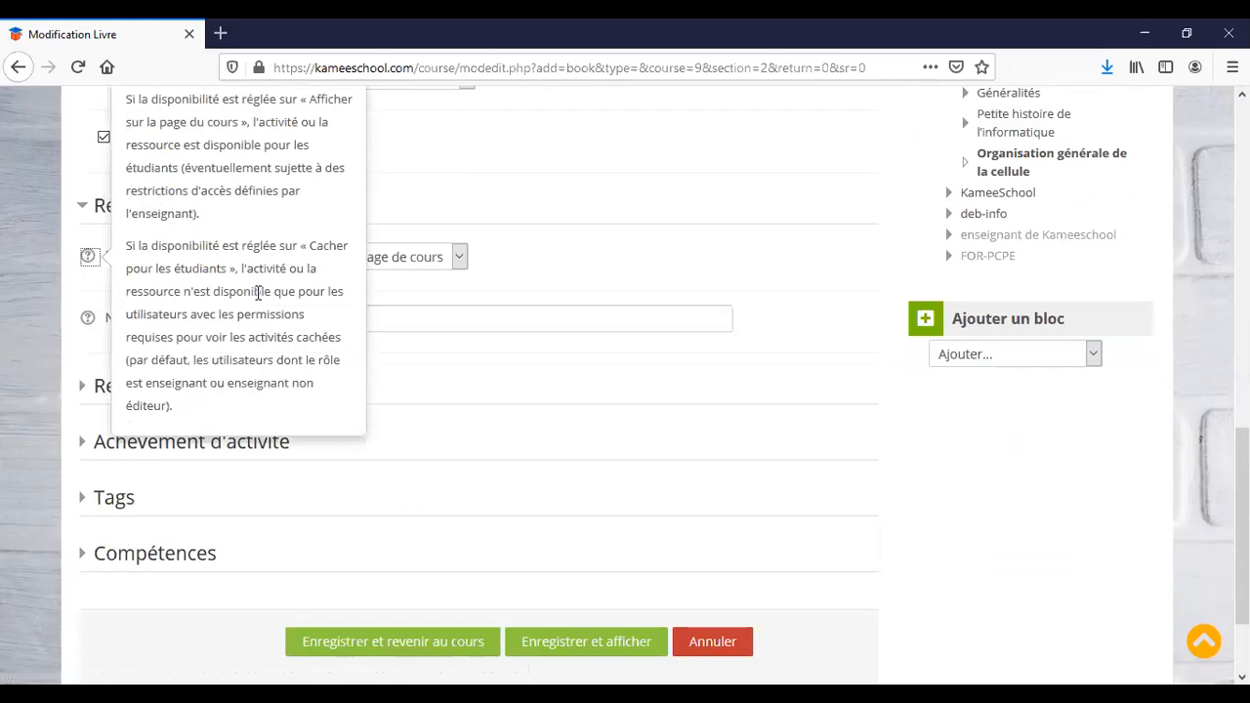
pyautogui.click(535, 278)
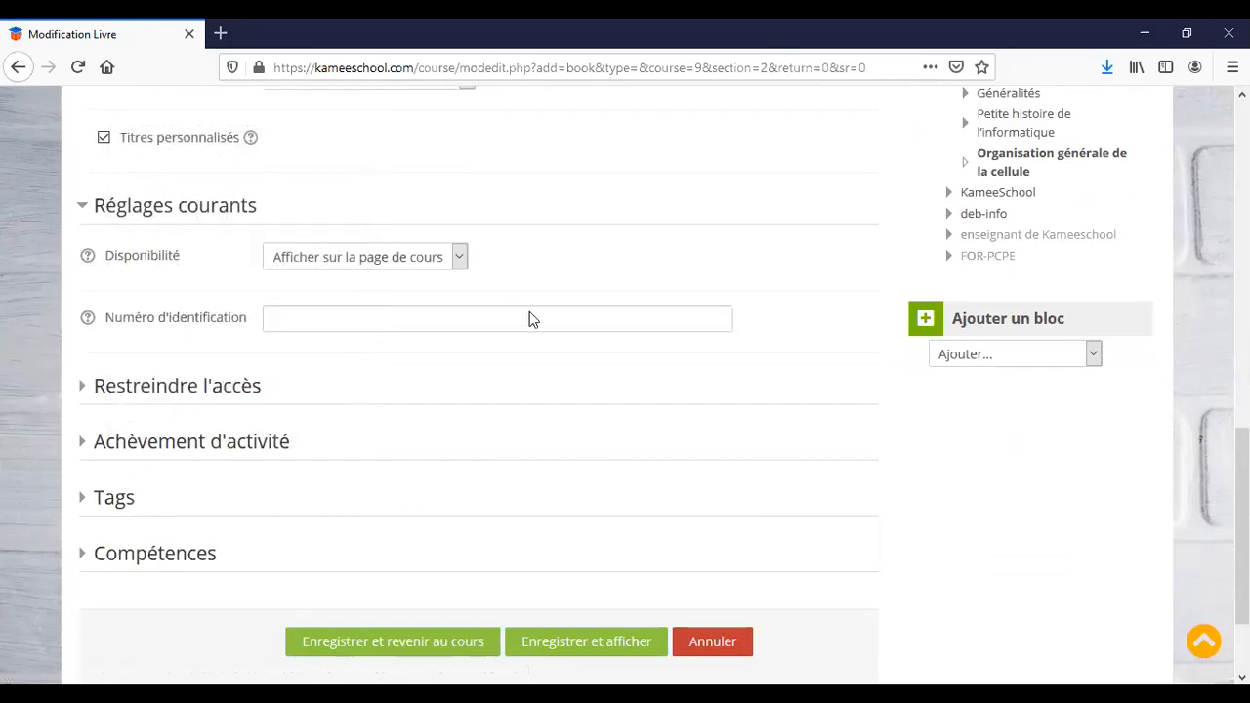
pyautogui.click(603, 647)
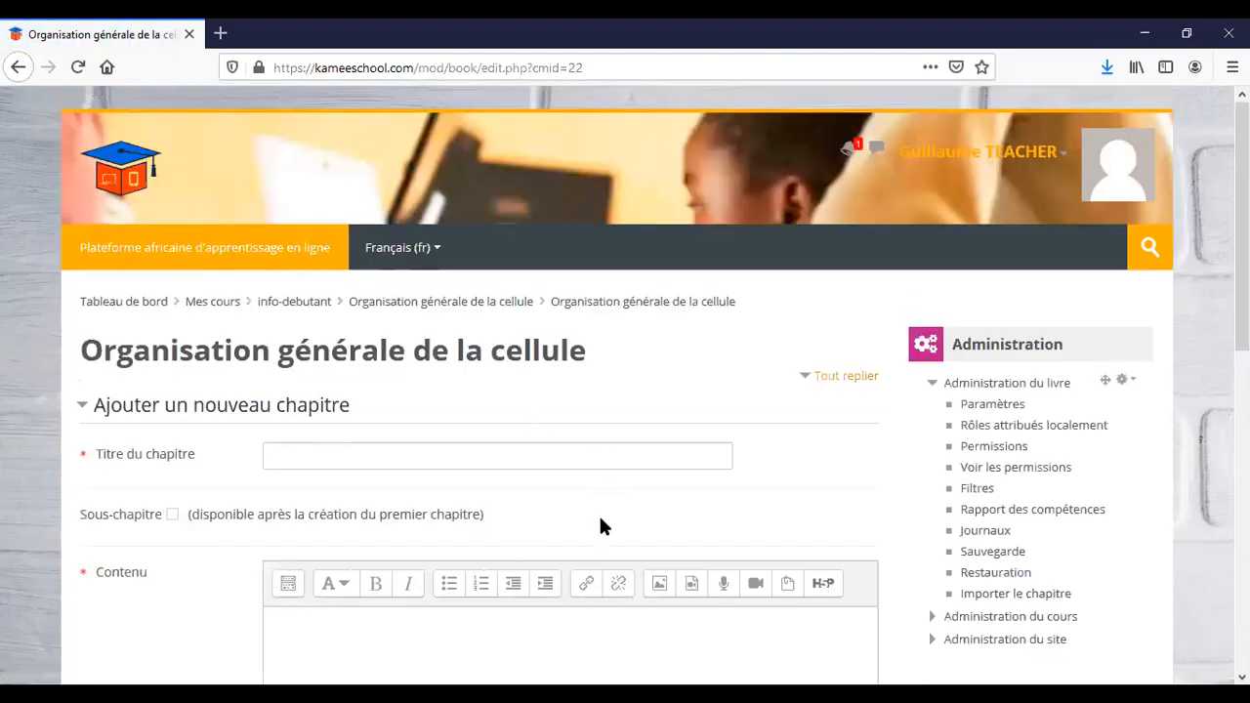
# Save chapter 1 titled 'Définition et généralités des cellules', without the 'I.' prefix.
pyautogui.scroll(-2, 599, 528)
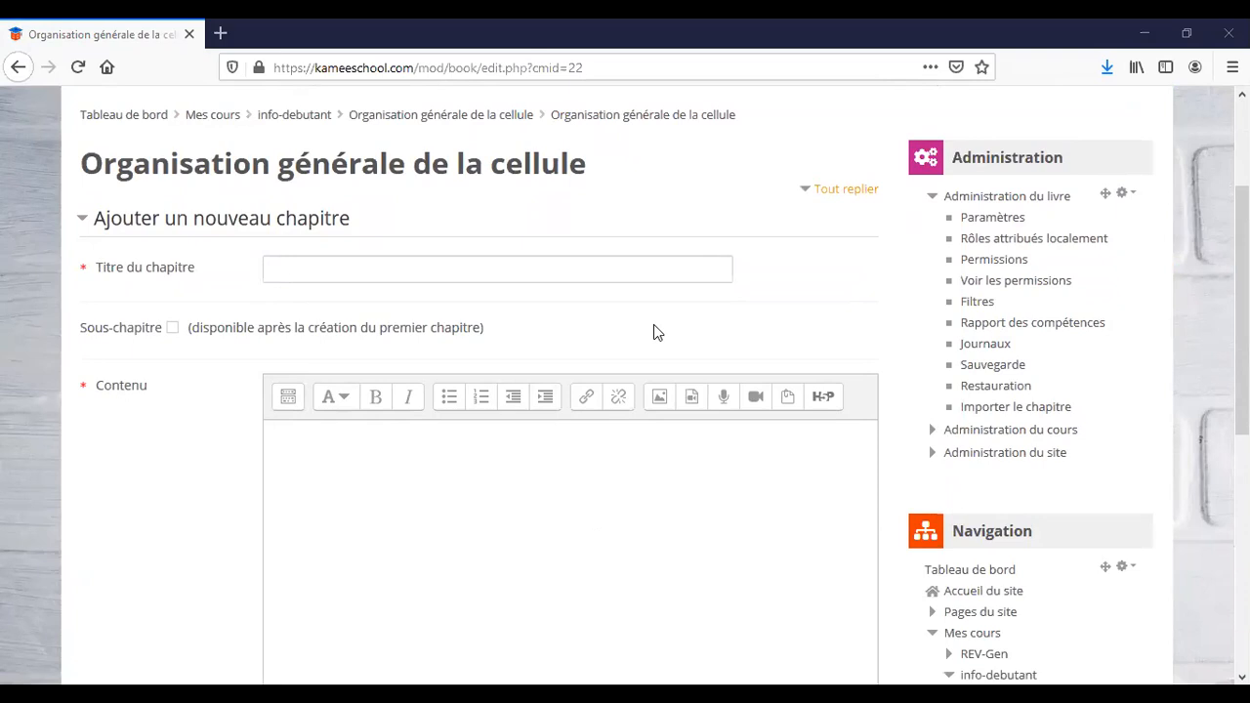
pyautogui.click(327, 270)
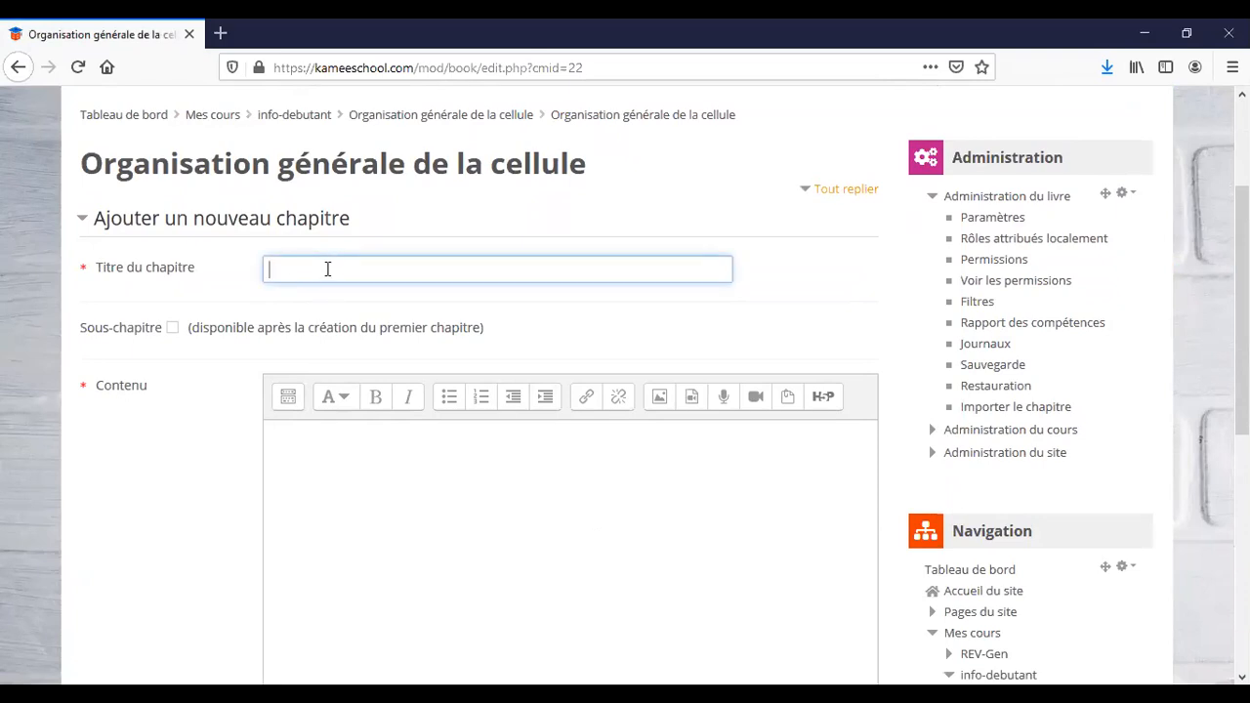
pyautogui.write('I.\tDéfinition et généralités des cellules')
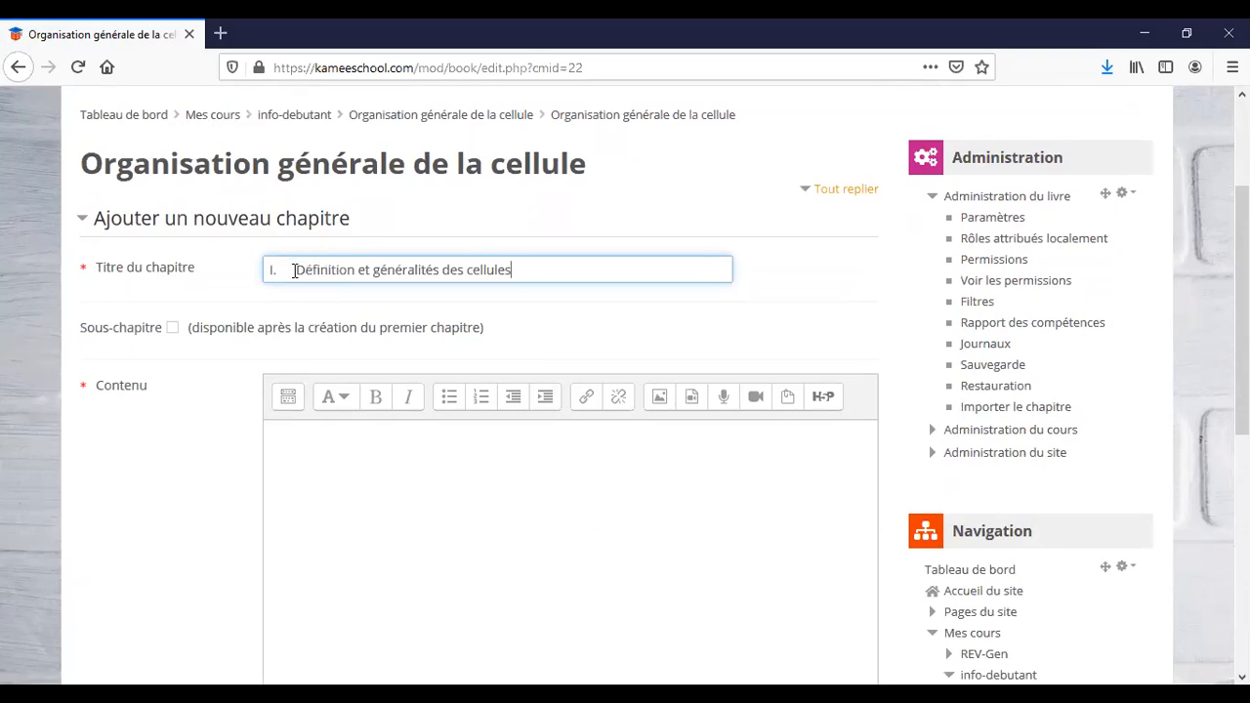
pyautogui.press('BackSpace')
pyautogui.press('BackSpace')
pyautogui.press('BackSpace')
pyautogui.press('BackSpace')
pyautogui.write('ules')
pyautogui.click(295, 270)
pyautogui.press('BackSpace')
pyautogui.press('BackSpace')
pyautogui.press('BackSpace')
pyautogui.press('BackSpace')
pyautogui.press('BackSpace')
pyautogui.press('BackSpace')
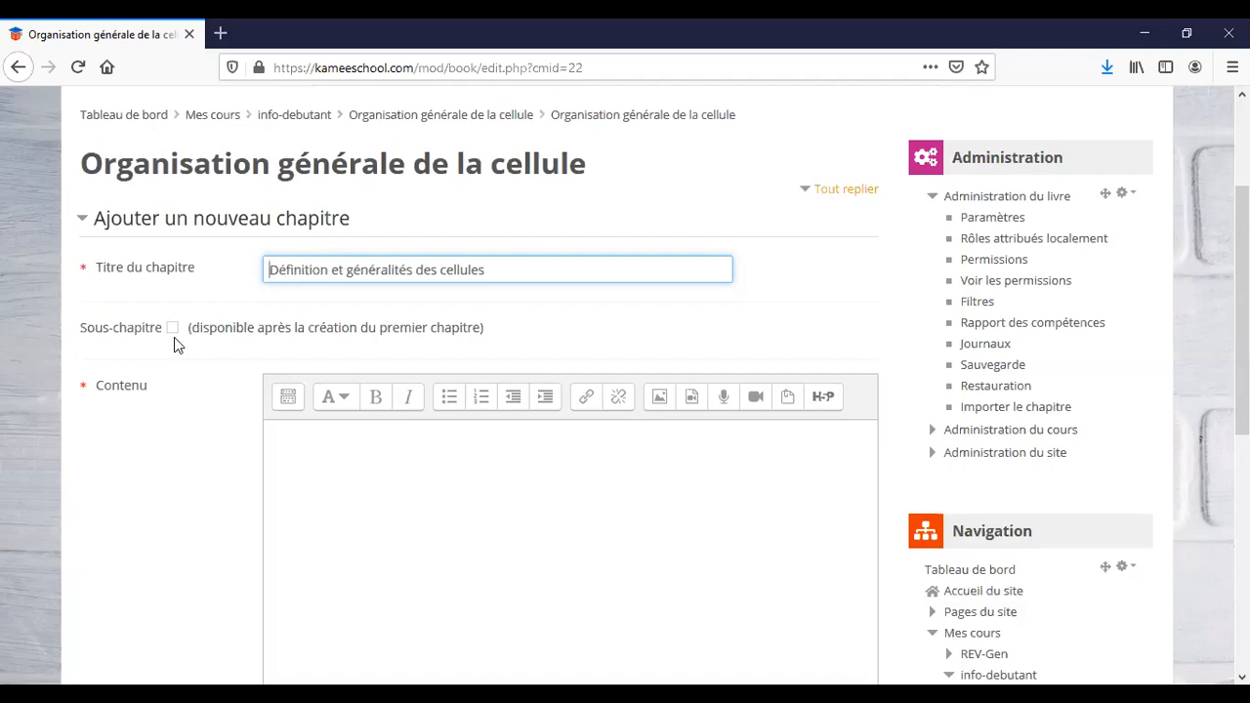
pyautogui.click(361, 449)
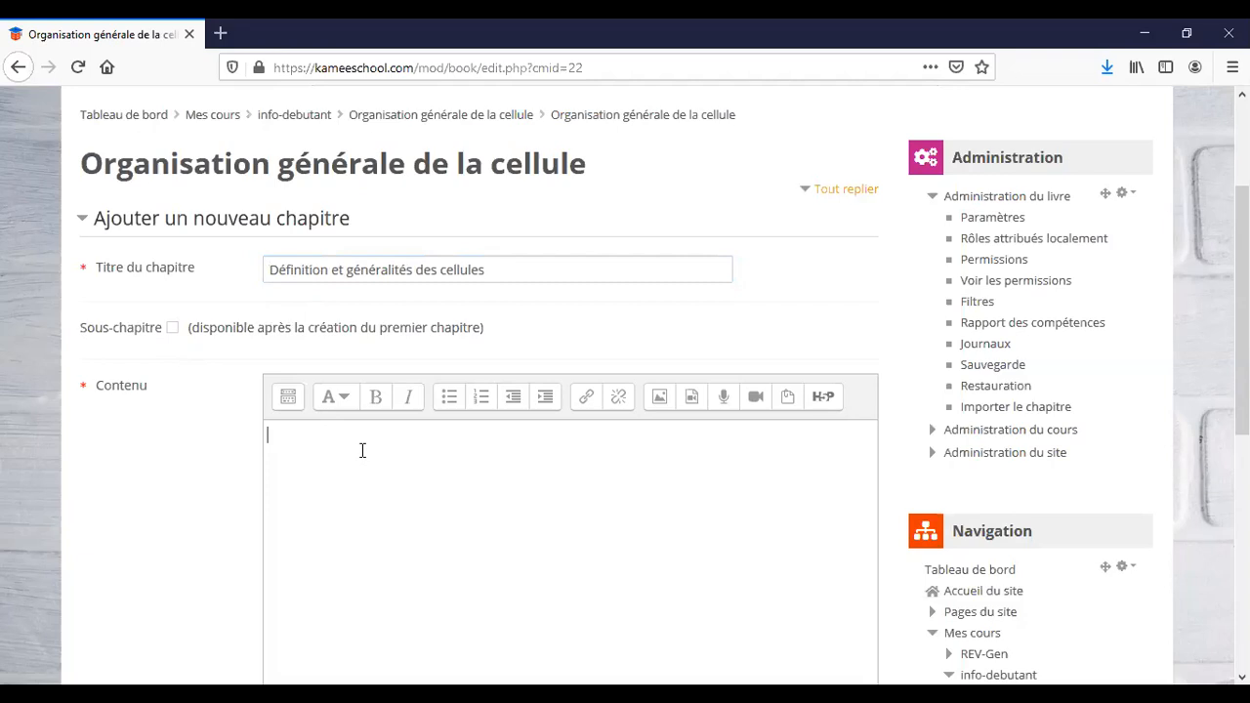
pyautogui.scroll(-3, 528, 534)
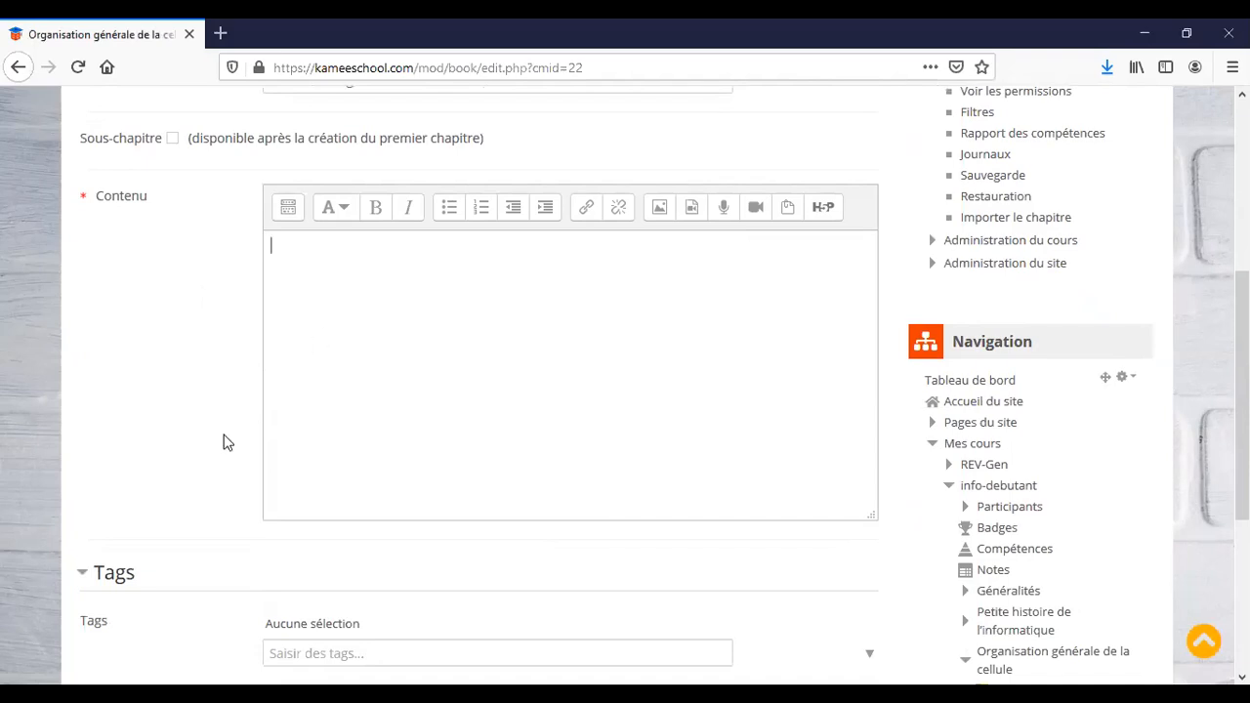
pyautogui.scroll(-3, 224, 438)
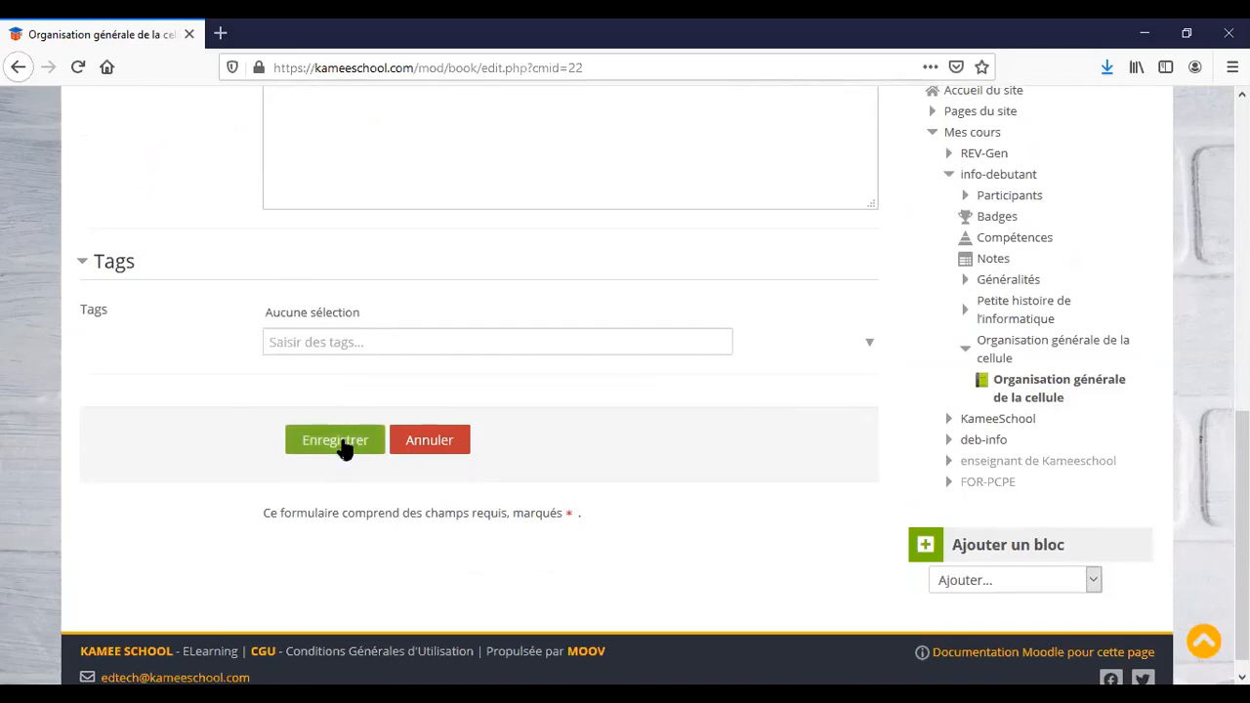
pyautogui.click(342, 445)
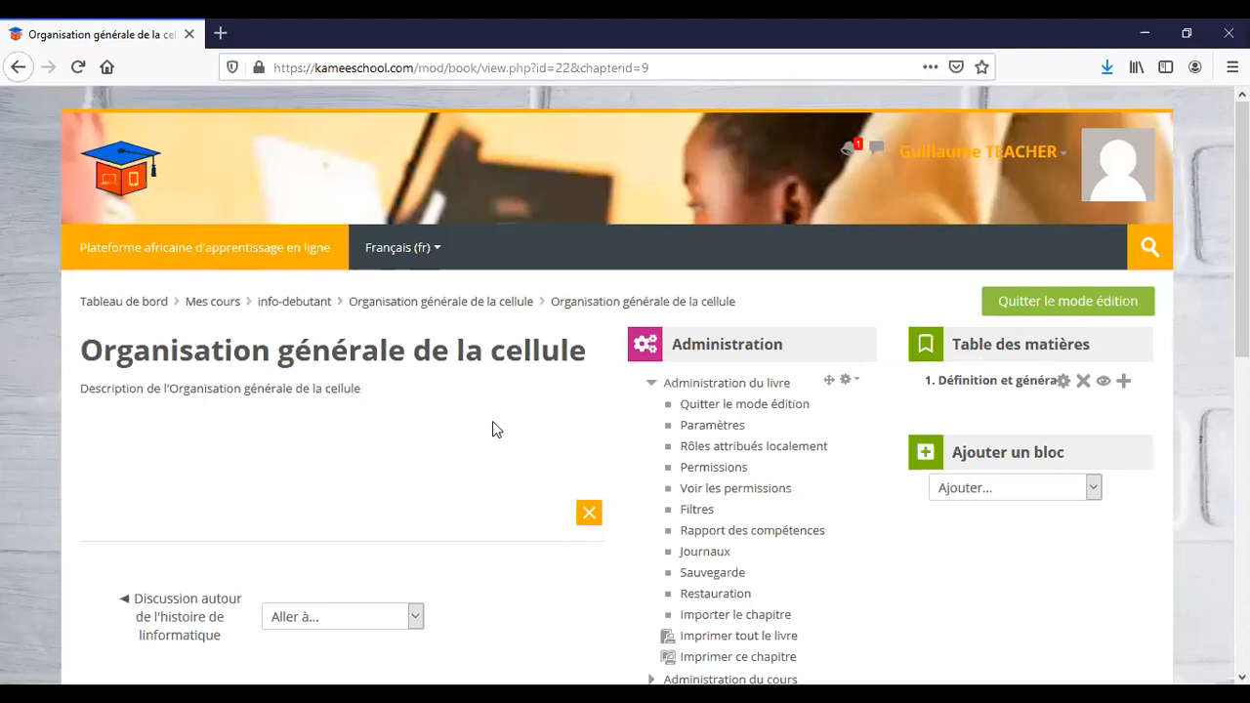
# Start a new chapter after chapter 1 from the Table des matières.
pyautogui.click(1123, 384)
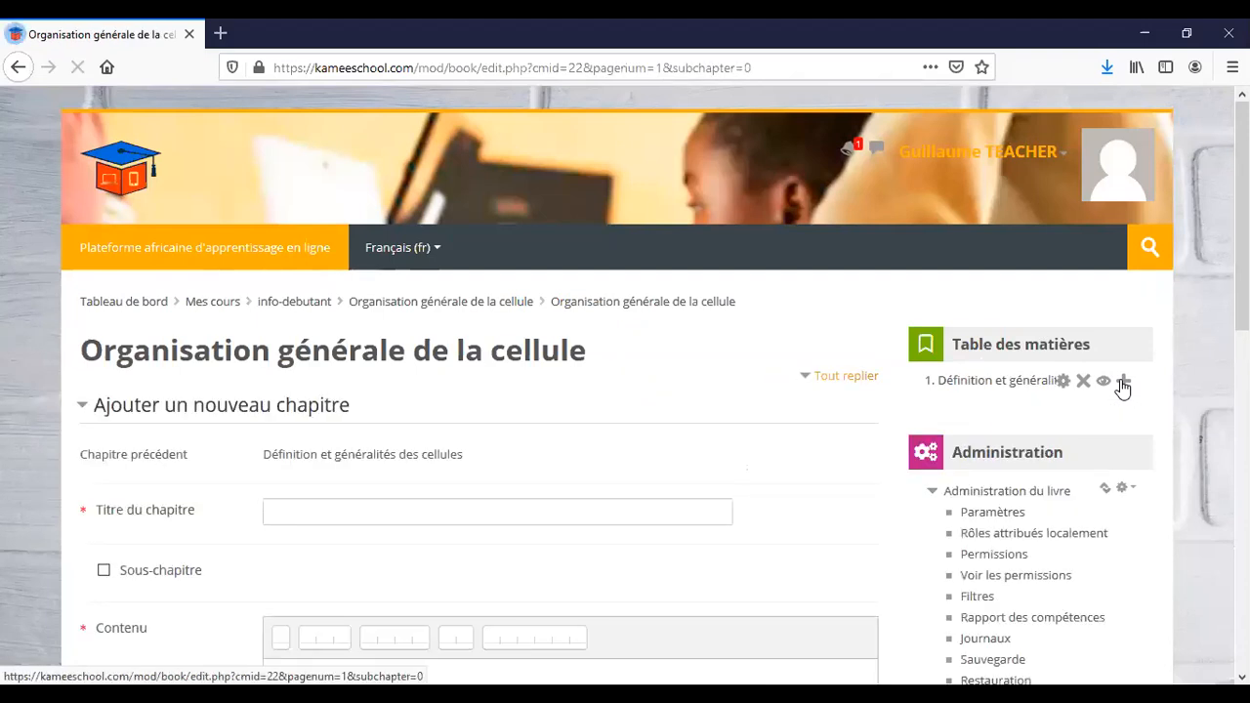
# Title the new chapter 'Les êtres vivants et leurs caractéristiques', removing the I.1 prefix.
pyautogui.scroll(-2, 334, 507)
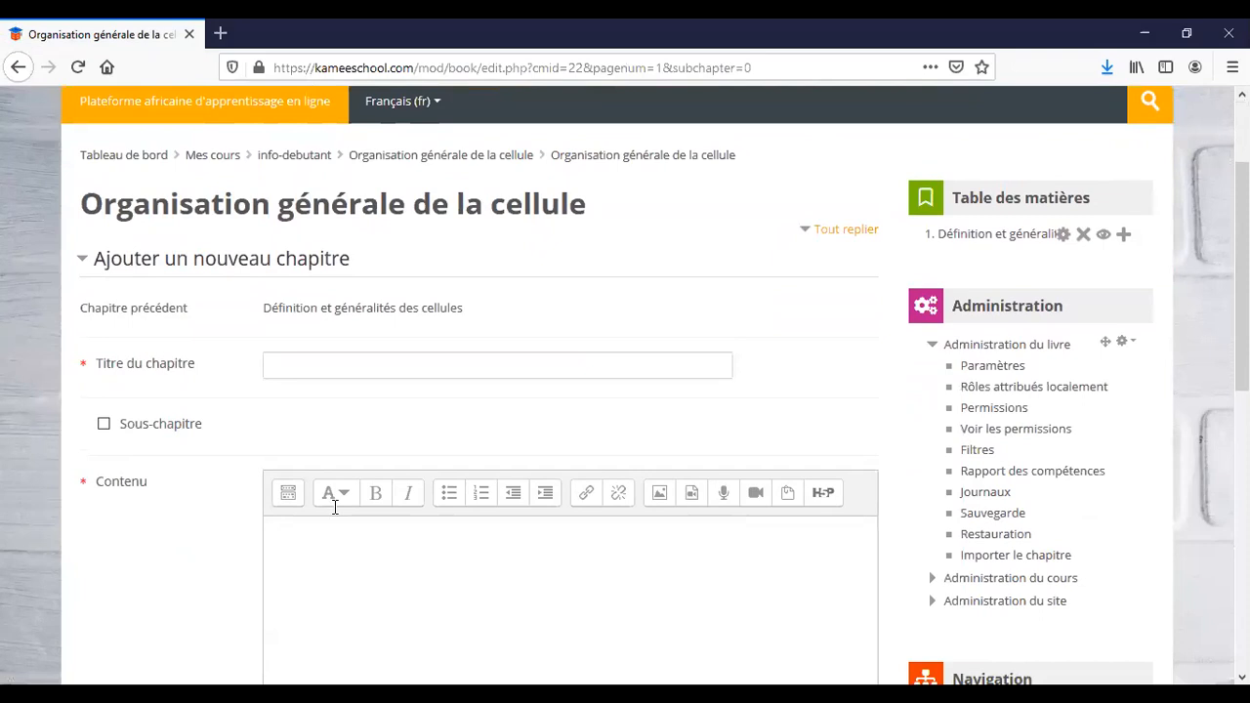
pyautogui.click(291, 363)
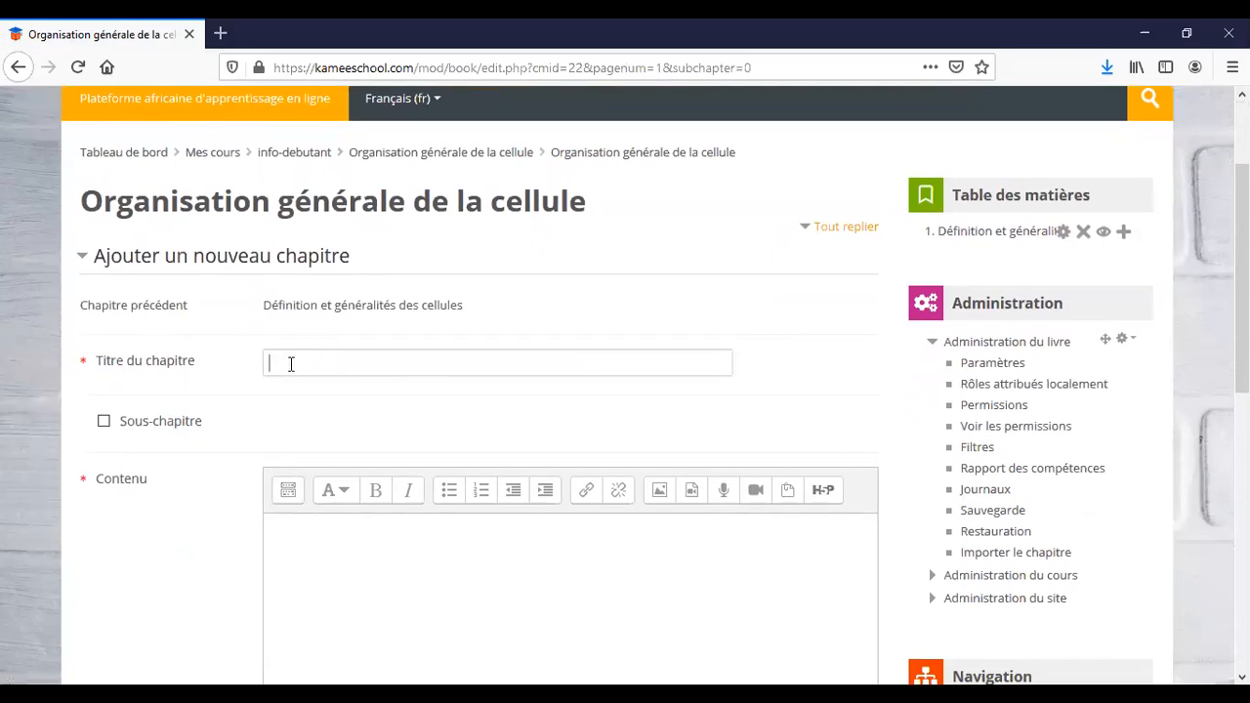
pyautogui.click(512, 366)
pyautogui.write('I.1 Les êtres vivants et leurs caractéristiques')
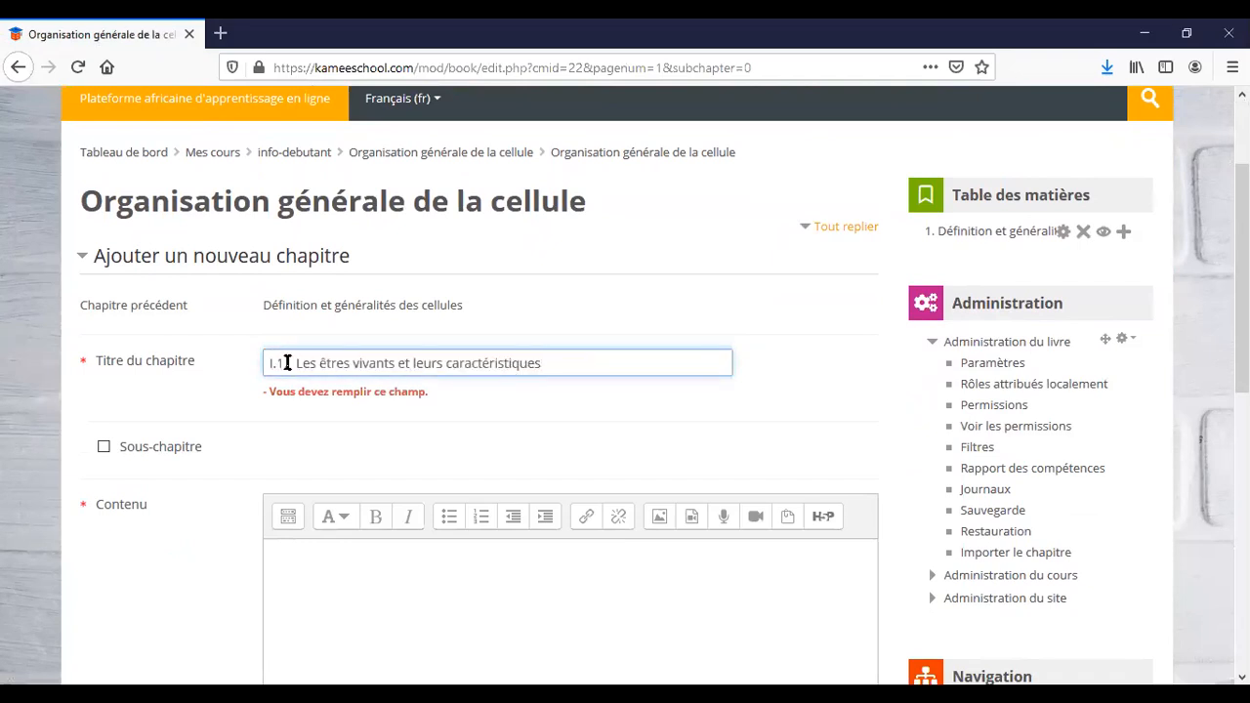
pyautogui.moveTo(299, 362); pyautogui.dragTo(262, 362)
pyautogui.press('BackSpace')
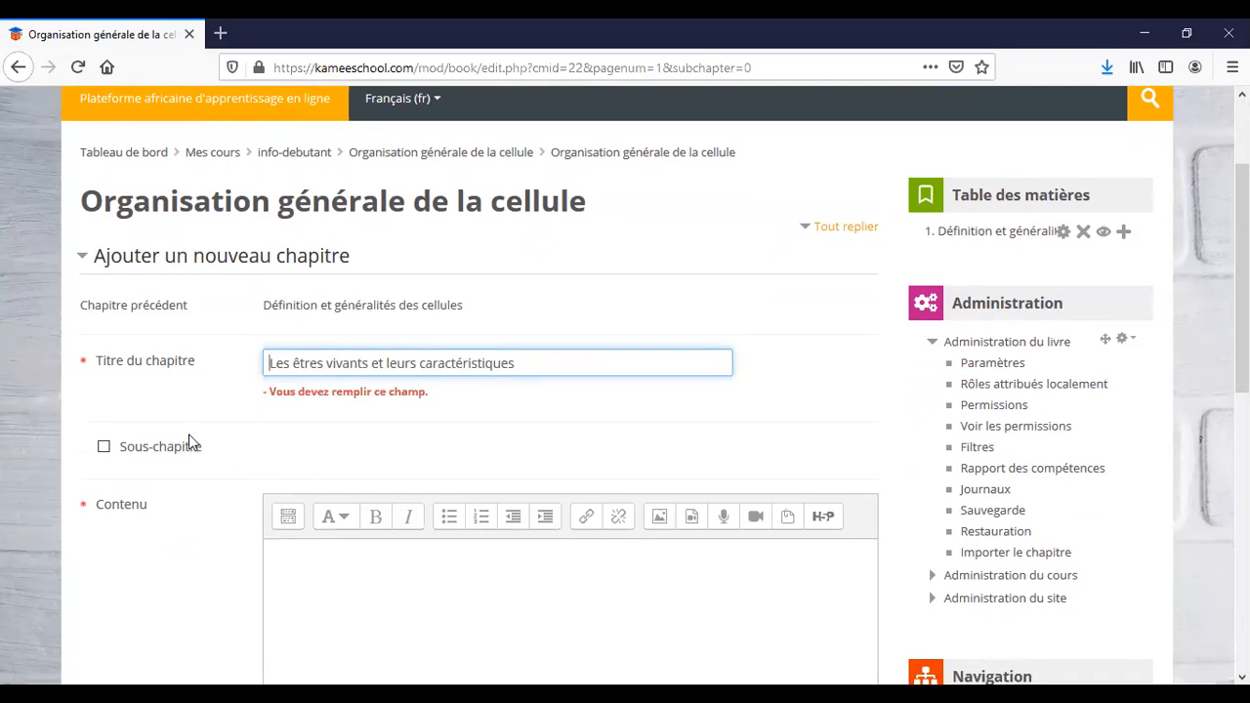
pyautogui.click(106, 452)
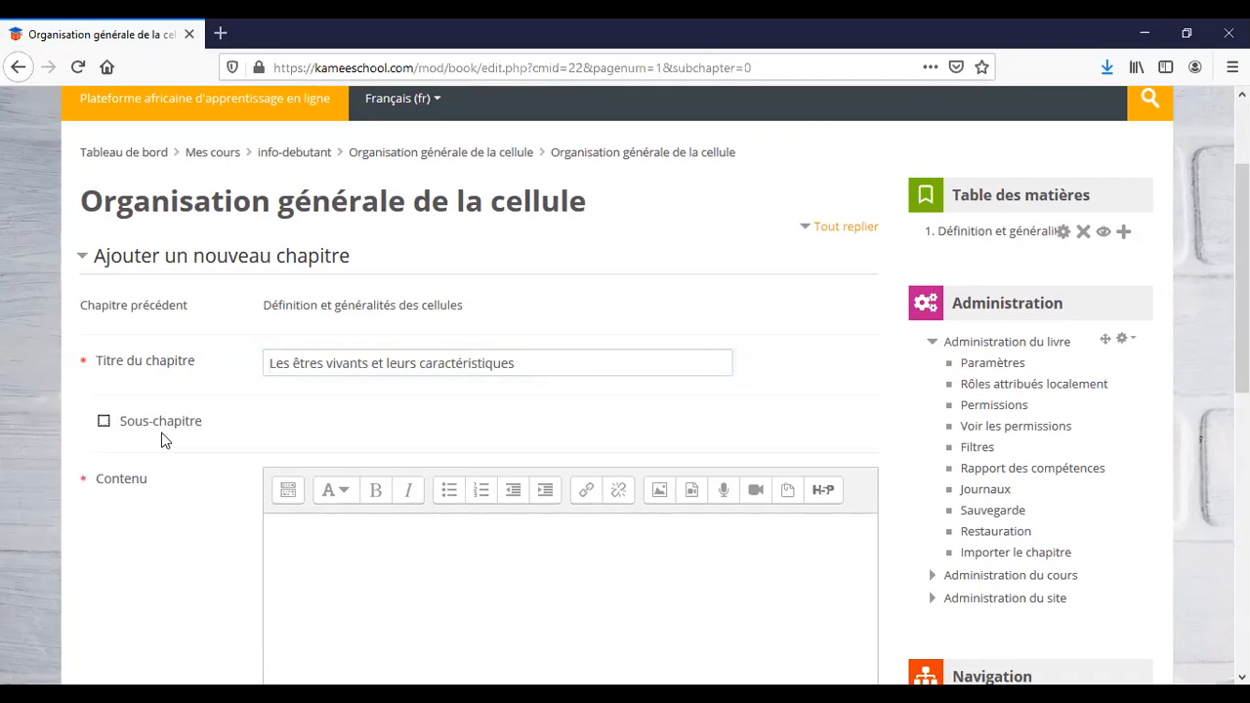
# Make it a sub-chapter, paste its two paragraphs on living beings, and save.
pyautogui.click(103, 421)
pyautogui.scroll(-3, 448, 418)
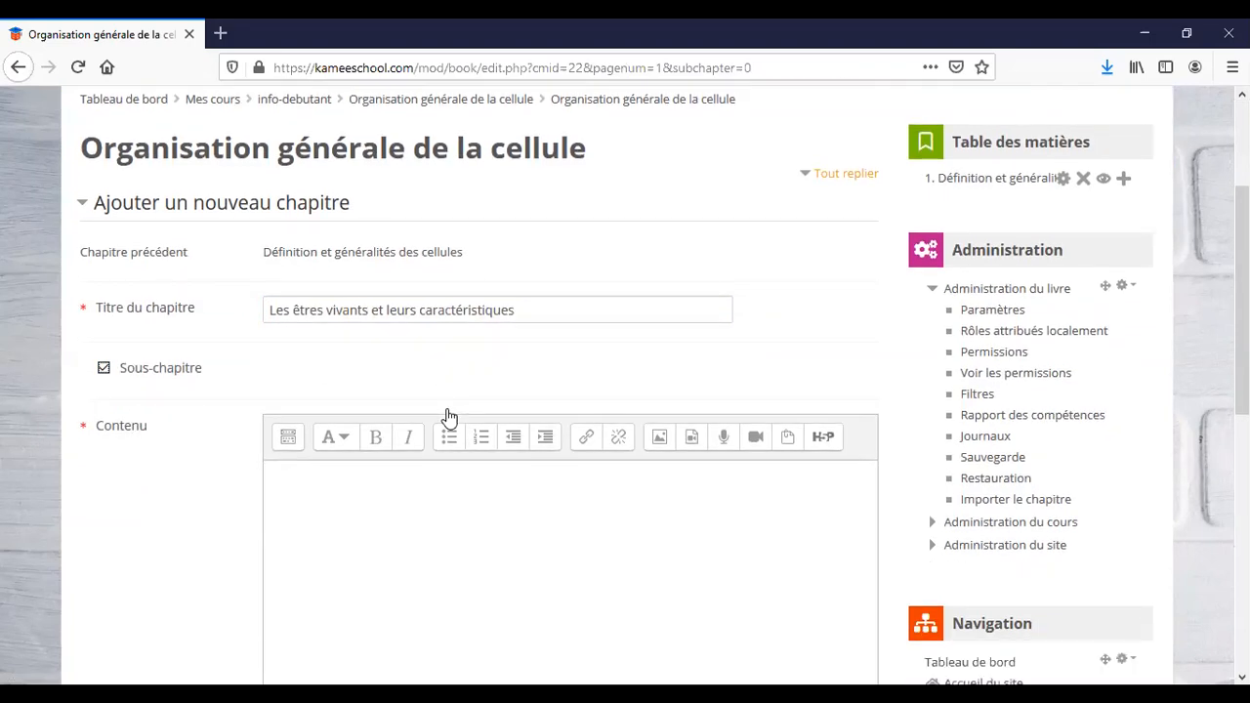
pyautogui.click(364, 410)
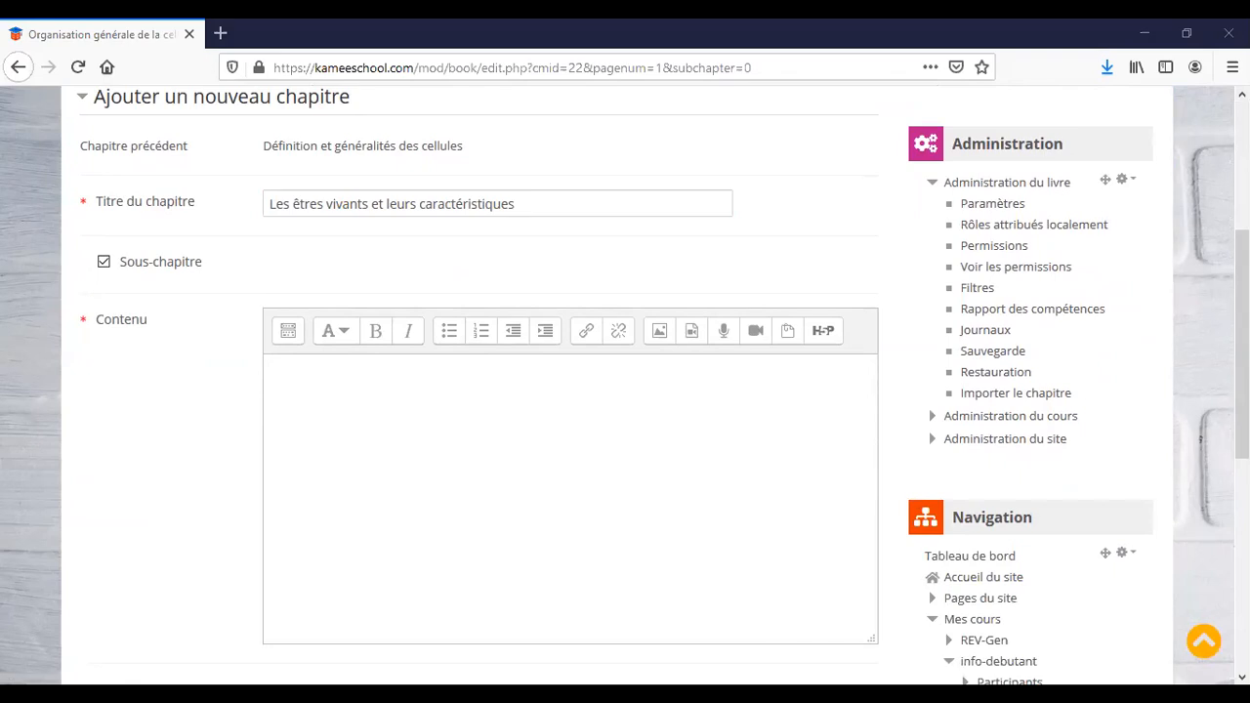
pyautogui.write('Pourquoi étudier la structure d\'une cellule ? Commençons d\'abord par définir ce qu\'est la vie. Ou plutôt qu\'est-ce qu\'un être vivant ? Un être vivant est une "entité" doté de vie, ce qui signifie qu\'il nait, se développe et meurt. Pour être considéré comme un être vivant, l\'entité ou l\'objet en question doit être capable de respirer, de se nourrir, de produire des déchets et de se reproduire. On en distingue deux règnes d\'être vivant : les êtres animaux et les êtres végétaux. La grande différence entre ses deux êtres est la mobilité : les animaux se déplacent tandis que les végétaux sont immobiles (la majorité). Cette différence peut être expliquée en étudiant la plus petite partie vivante d\'un être. En effet, les êtres vivant sont constitué de ce qu\'on appelle les systèmes (systèmes digestif, nerveux, respiratoire, ...). Ces systèmes sont constitués d\'organes (le poumon, le pancréas,...). Ces organes sont constitués de tissus (tissu épithélial, tissu conjonctif, ...) : et tissu est un ensemble de  même cellules remplissant la même fonction.')
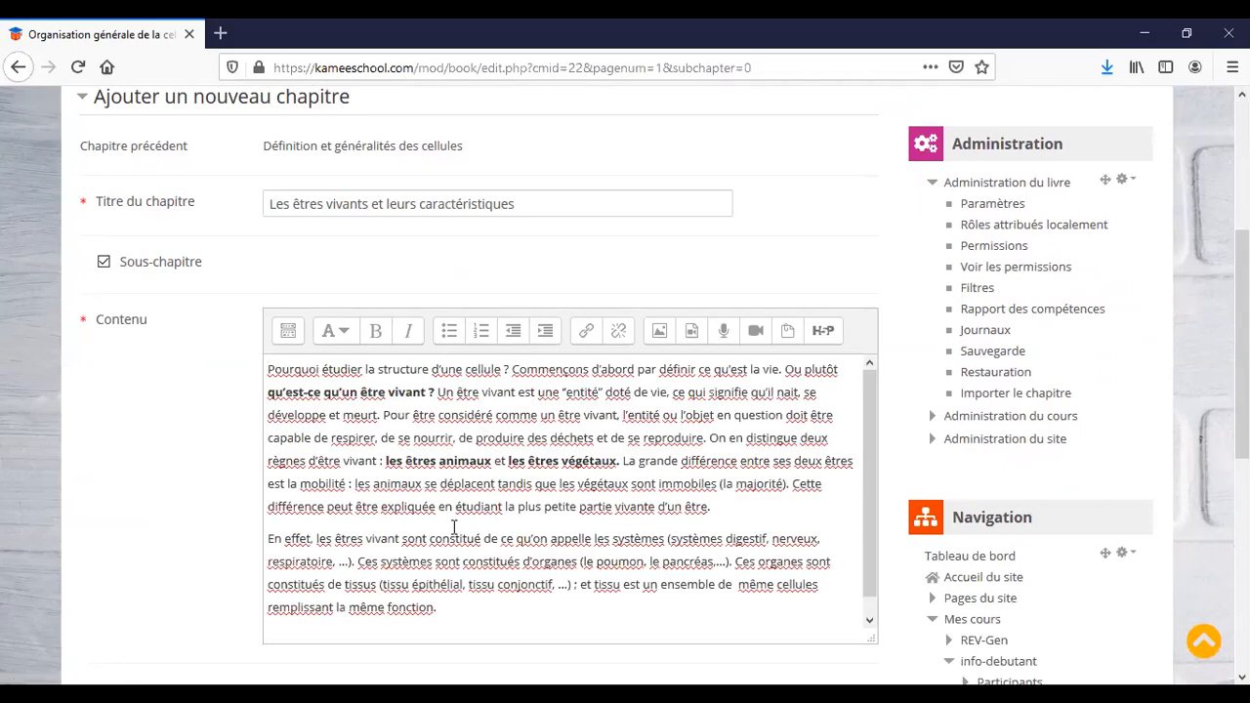
pyautogui.scroll(-1, 453, 527)
pyautogui.scroll(-3, 186, 566)
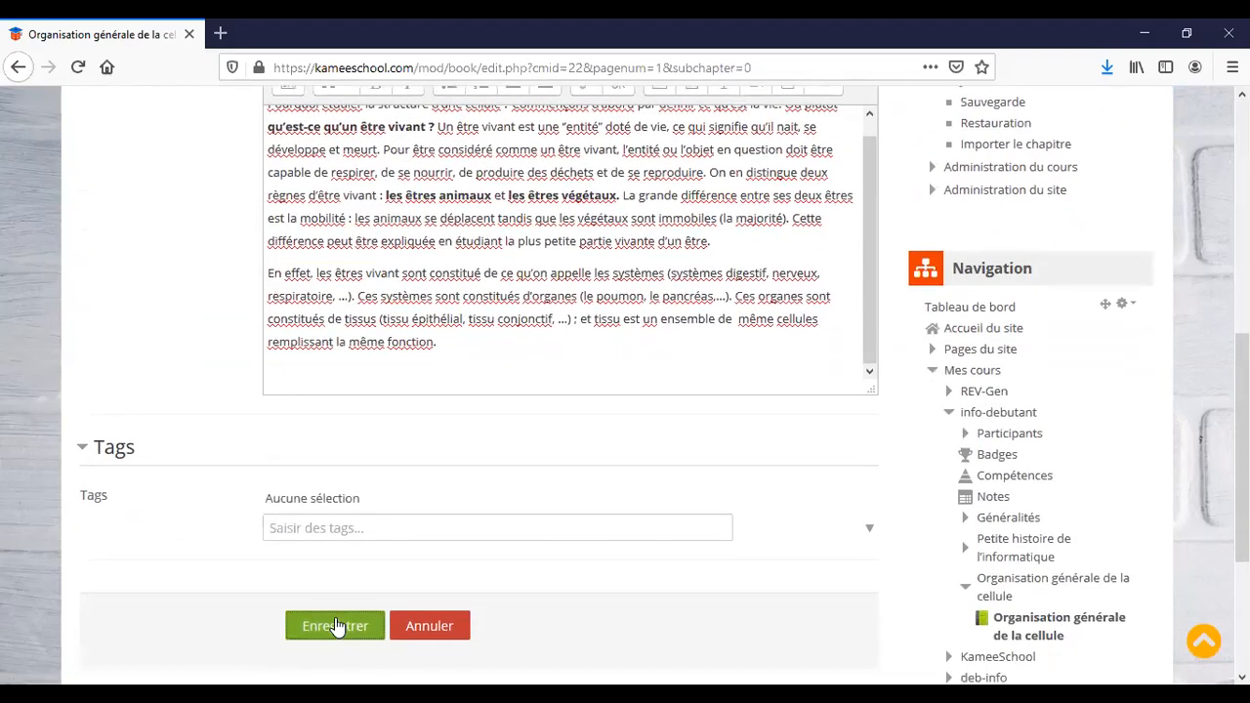
pyautogui.click(335, 624)
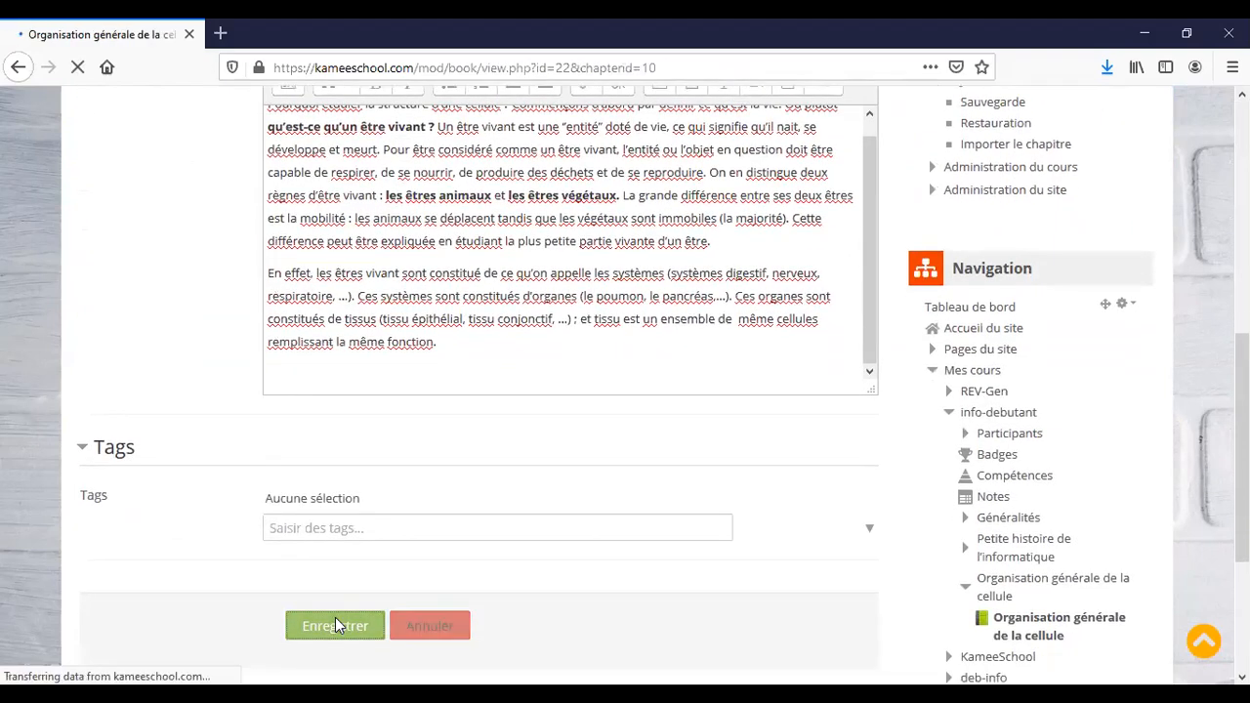
# Add a chapter after 1.1 titled 'La cellule : définition, caractéristiques et structure', without 'I.2.'.
pyautogui.scroll(-3, 457, 551)
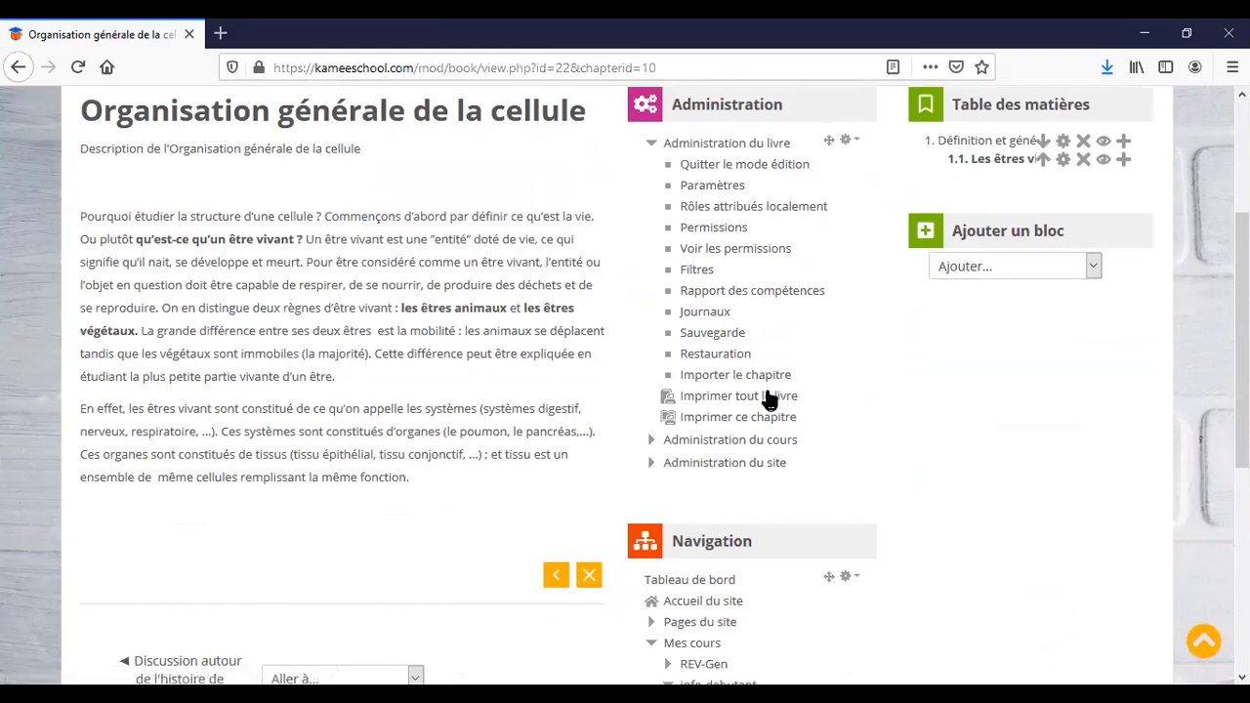
pyautogui.scroll(2, 870, 396)
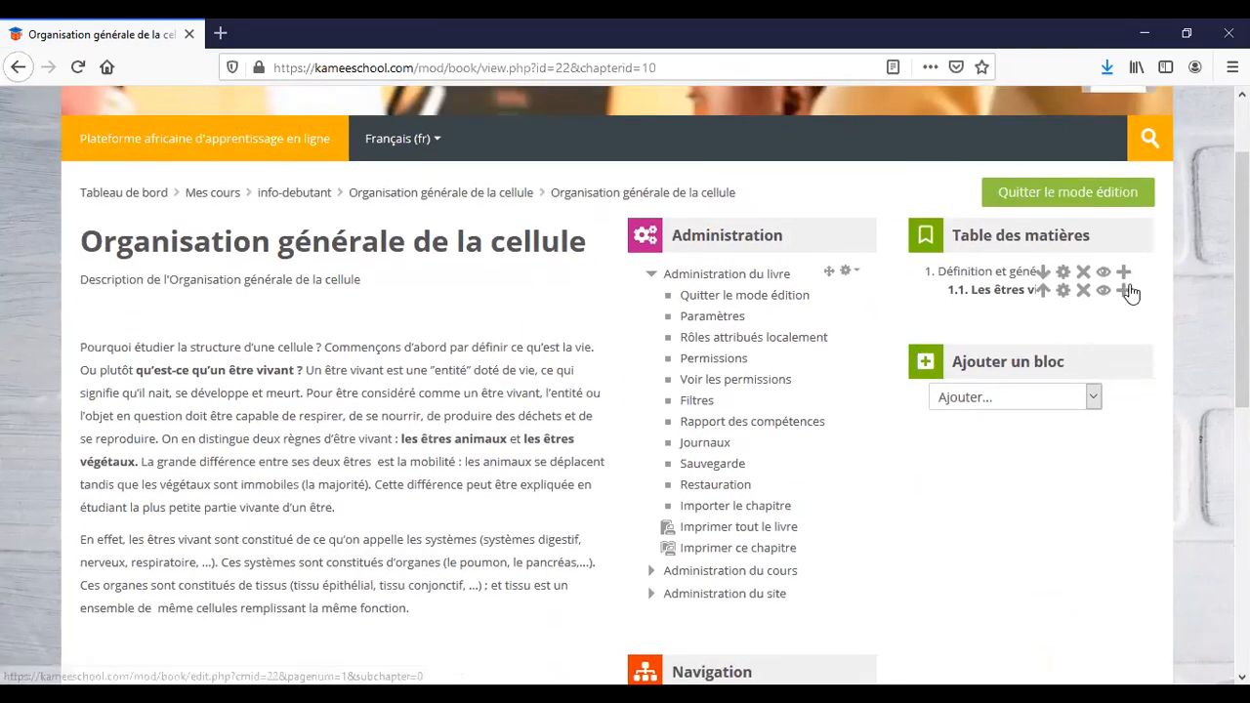
pyautogui.click(1123, 292)
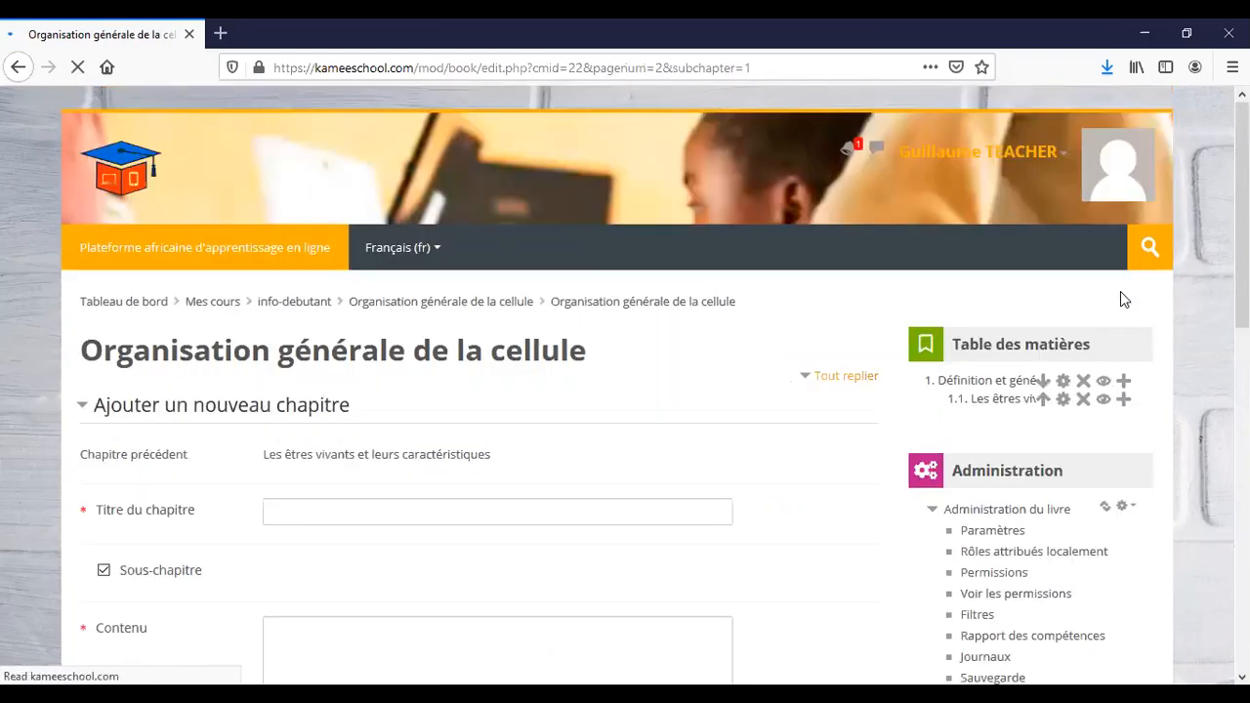
pyautogui.click(562, 510)
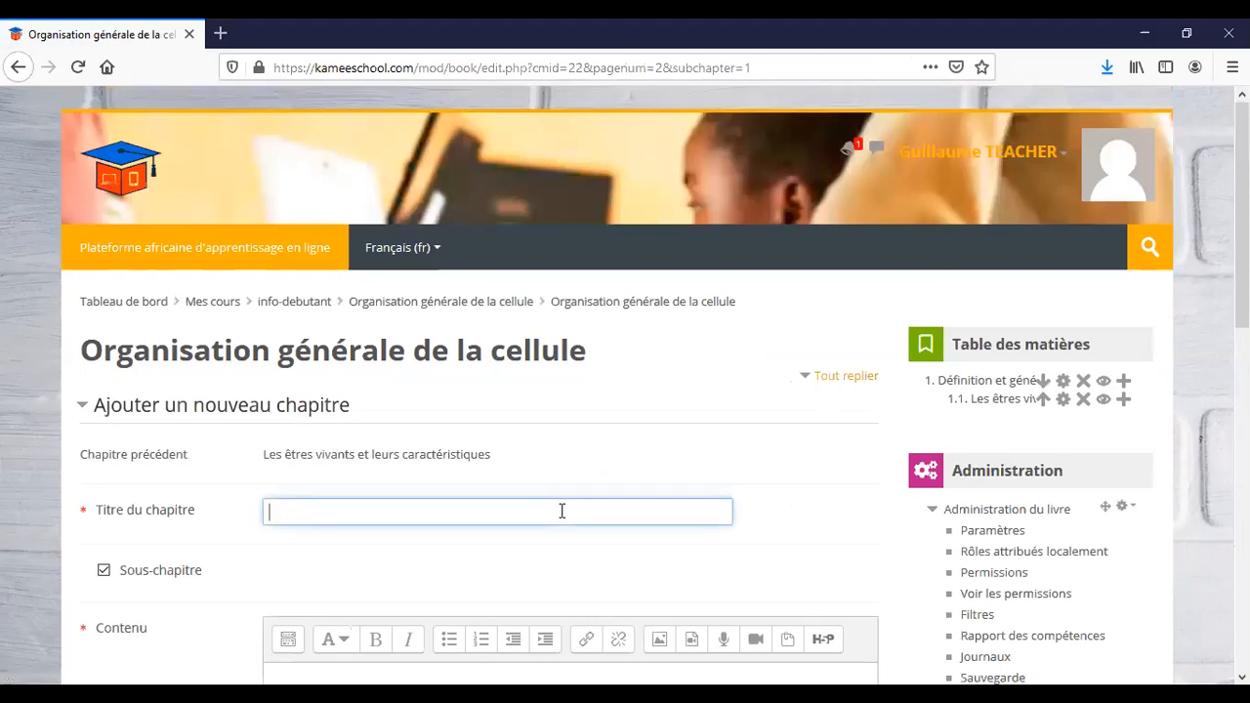
pyautogui.hotkey('alt', 'Tab')
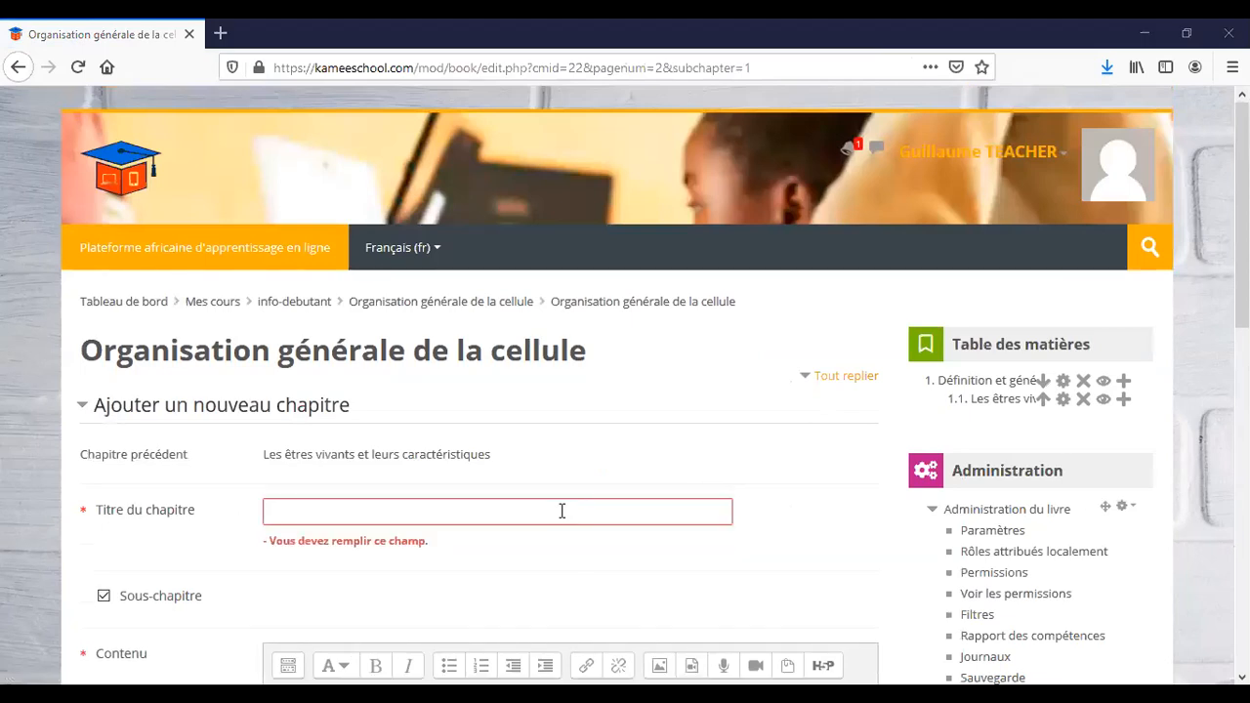
pyautogui.click(575, 514)
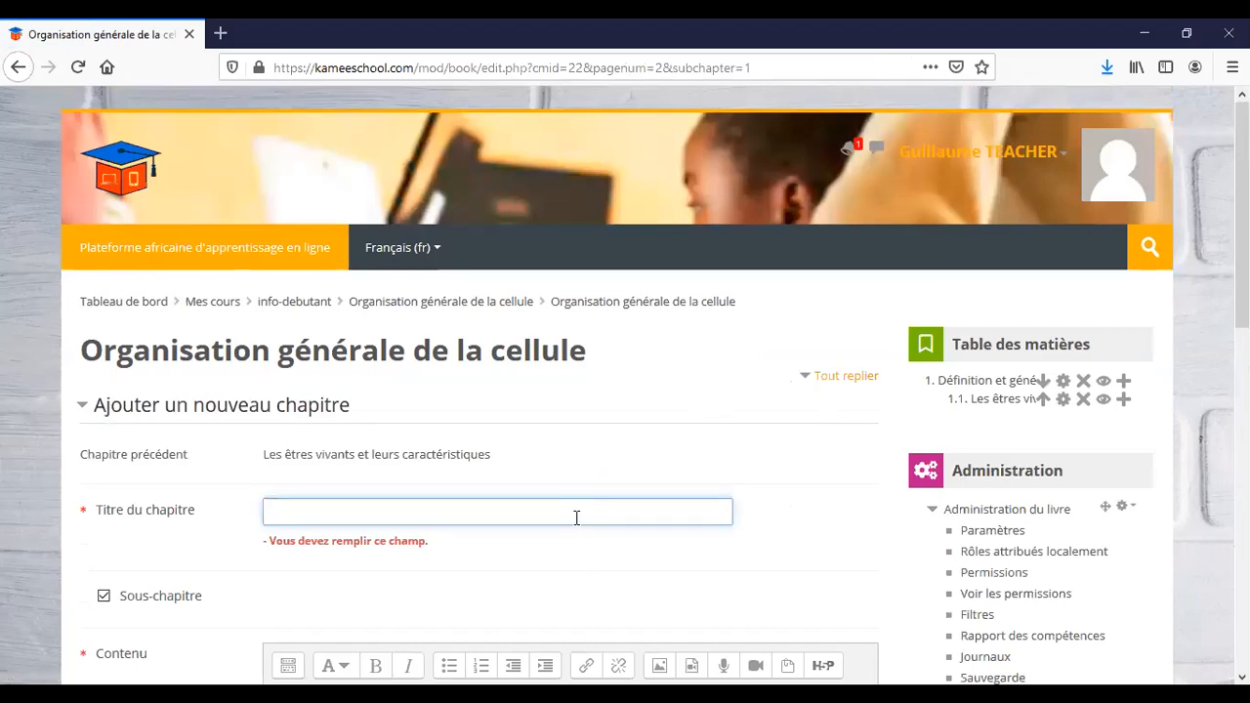
pyautogui.write('I.2.  La cellule : définition, caractéristiques et structure')
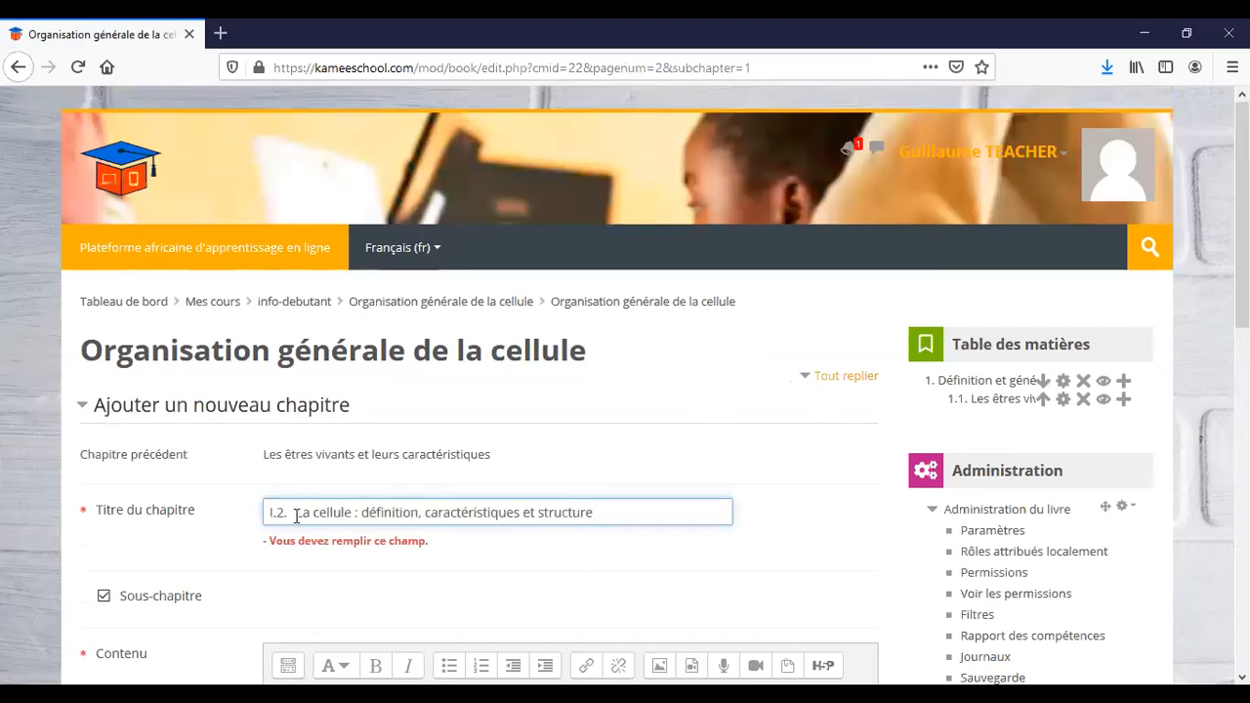
pyautogui.moveTo(296, 515); pyautogui.dragTo(259, 518)
pyautogui.press('BackSpace')
pyautogui.scroll(-2, 255, 527)
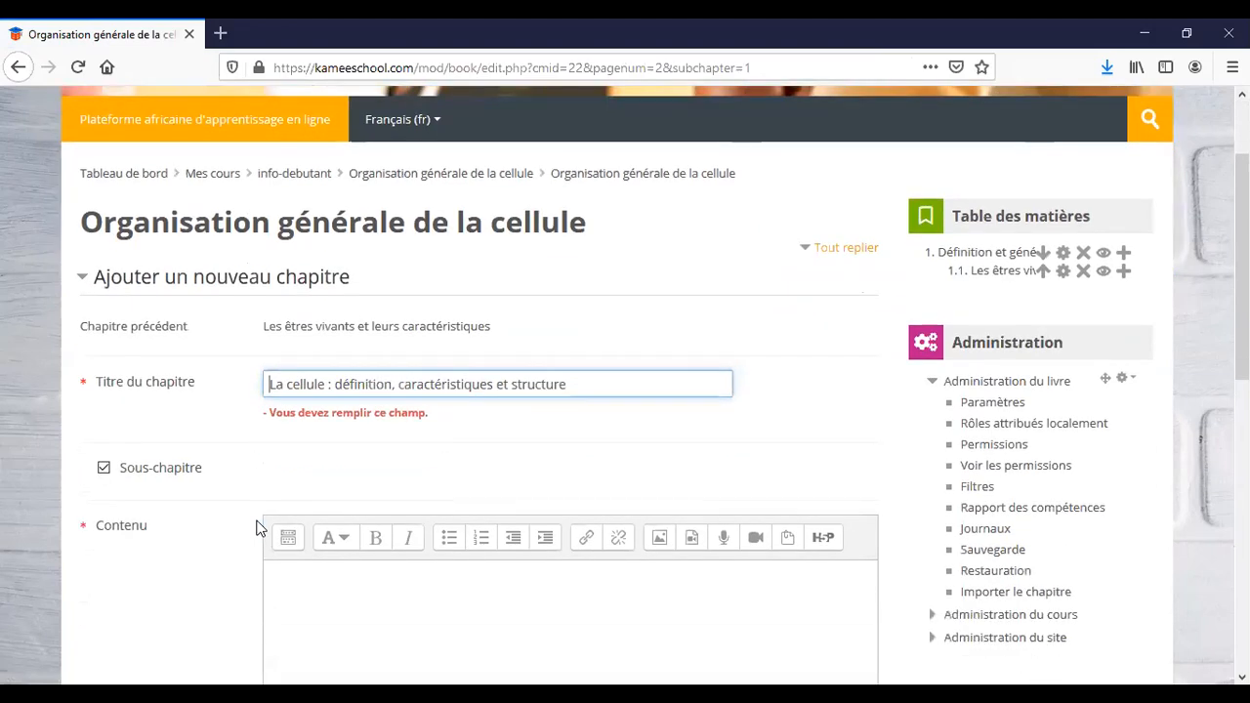
pyautogui.scroll(-2, 256, 527)
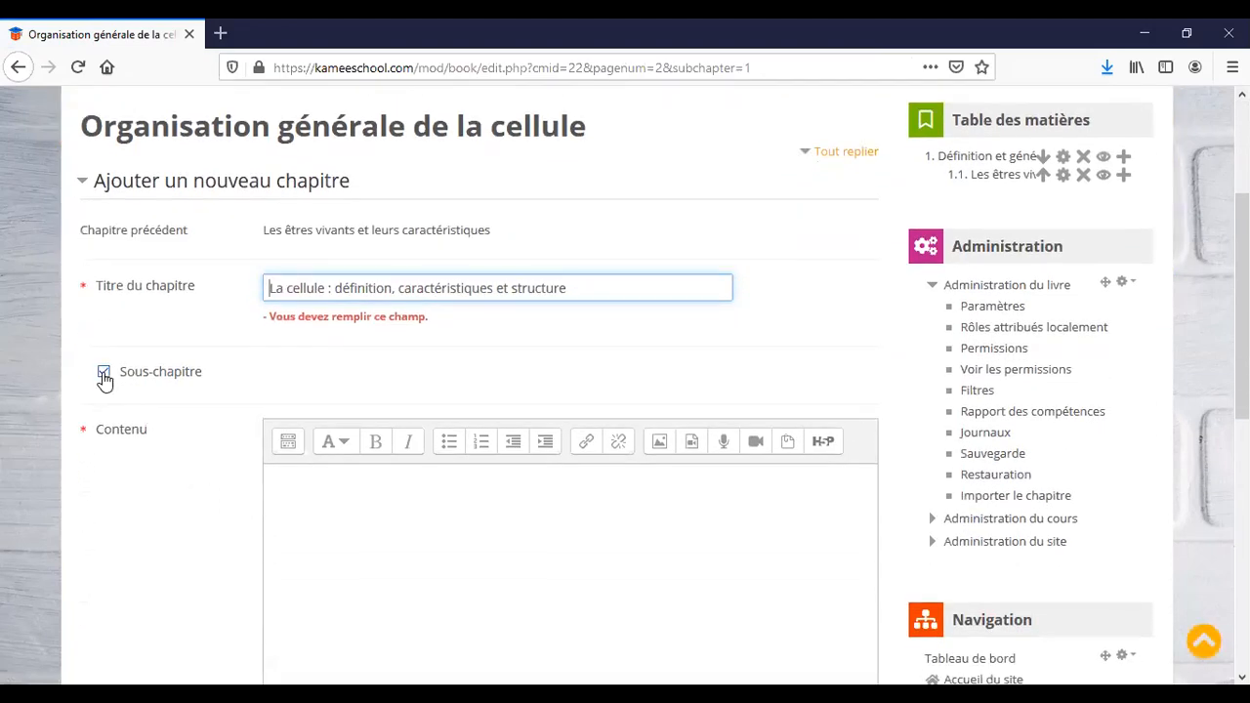
# Paste the cell text and organelle table into the content and save sub-chapter 1.2.
pyautogui.click(382, 525)
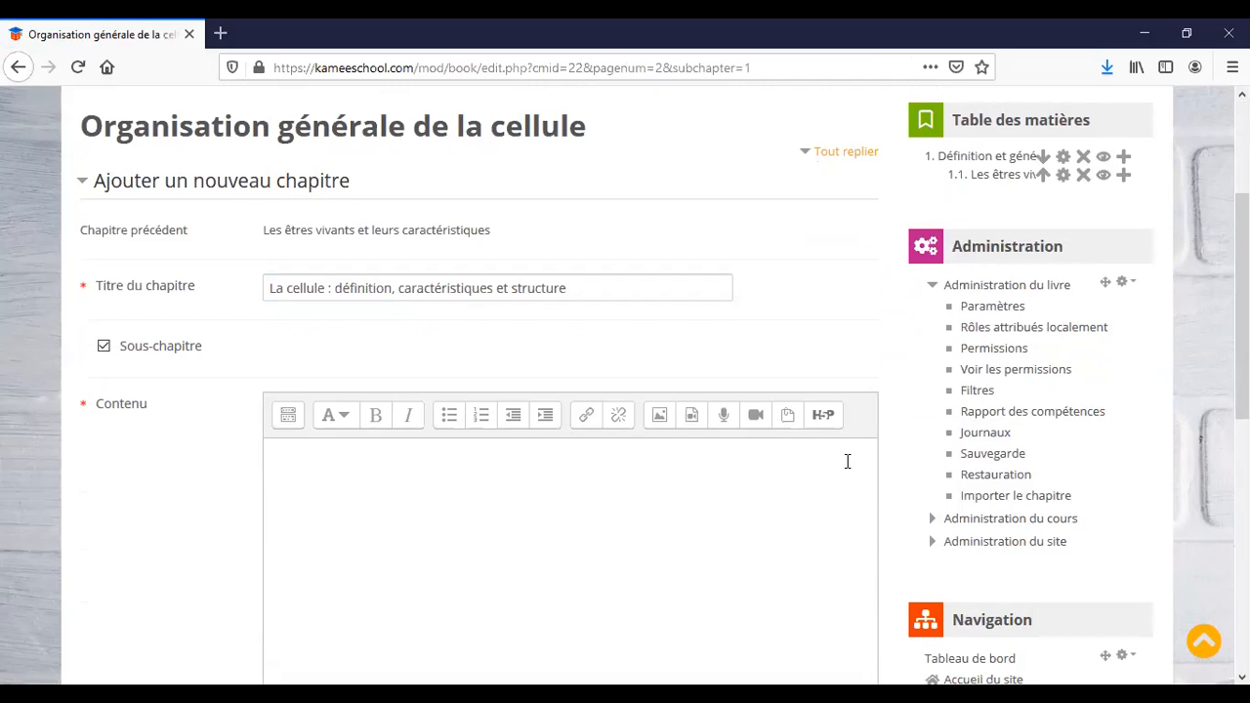
pyautogui.press('Return')
pyautogui.hotkey('ctrl', 'v')
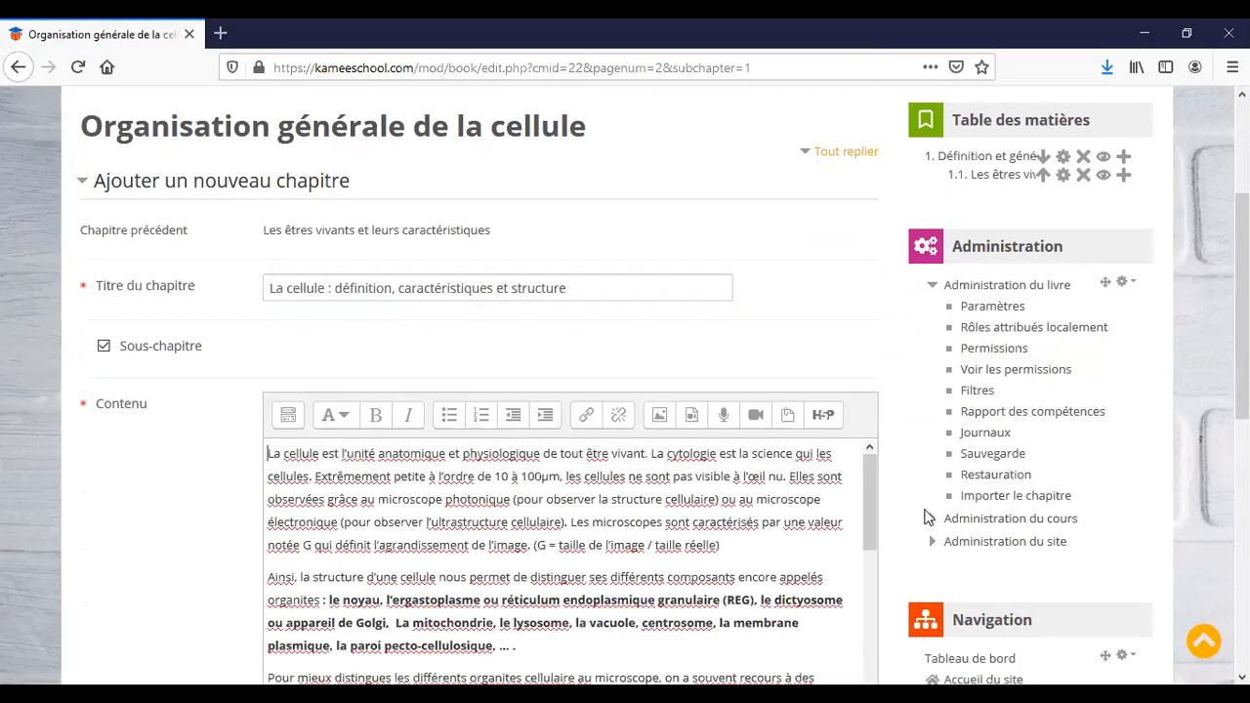
pyautogui.scroll(-3, 743, 555)
pyautogui.scroll(-2, 743, 556)
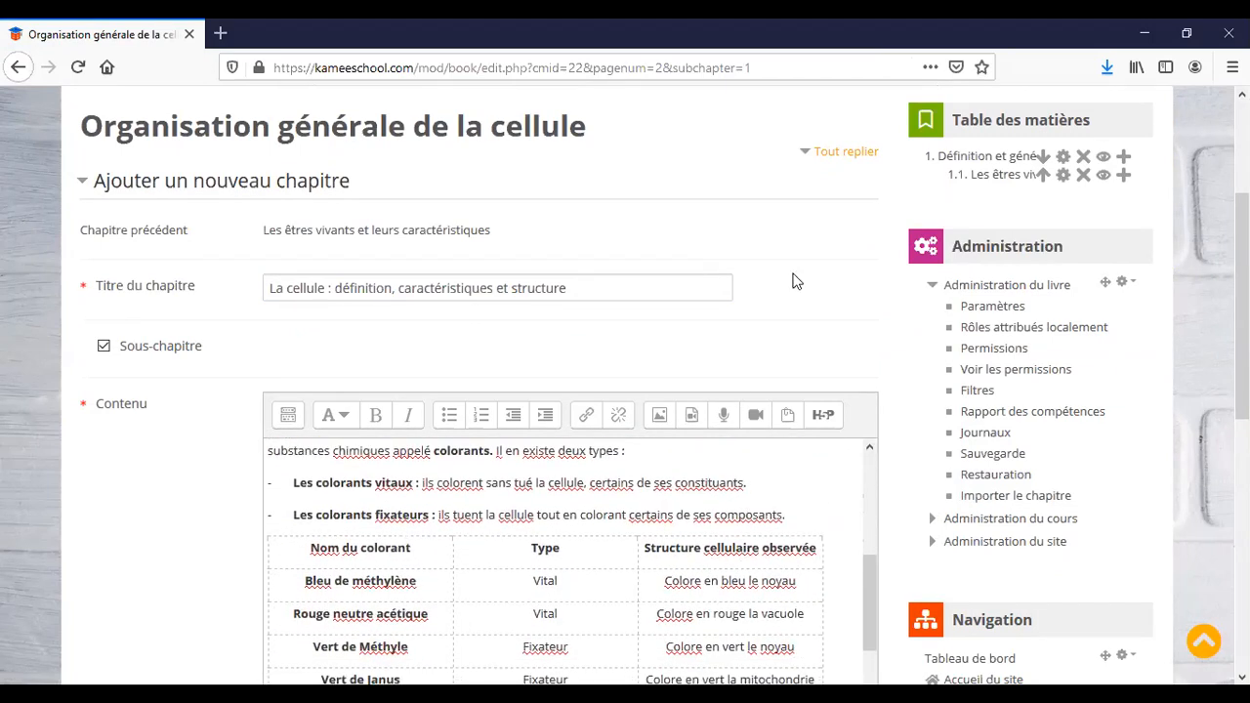
pyautogui.scroll(-2, 795, 279)
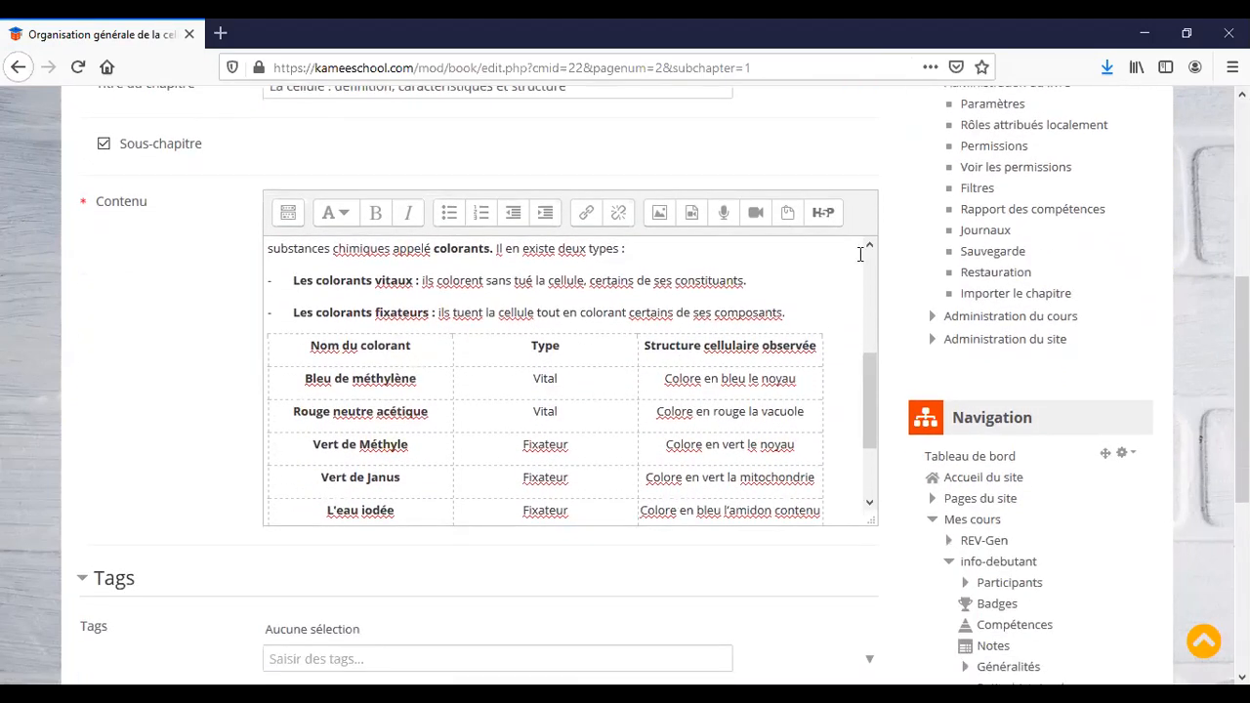
pyautogui.scroll(-1, 898, 281)
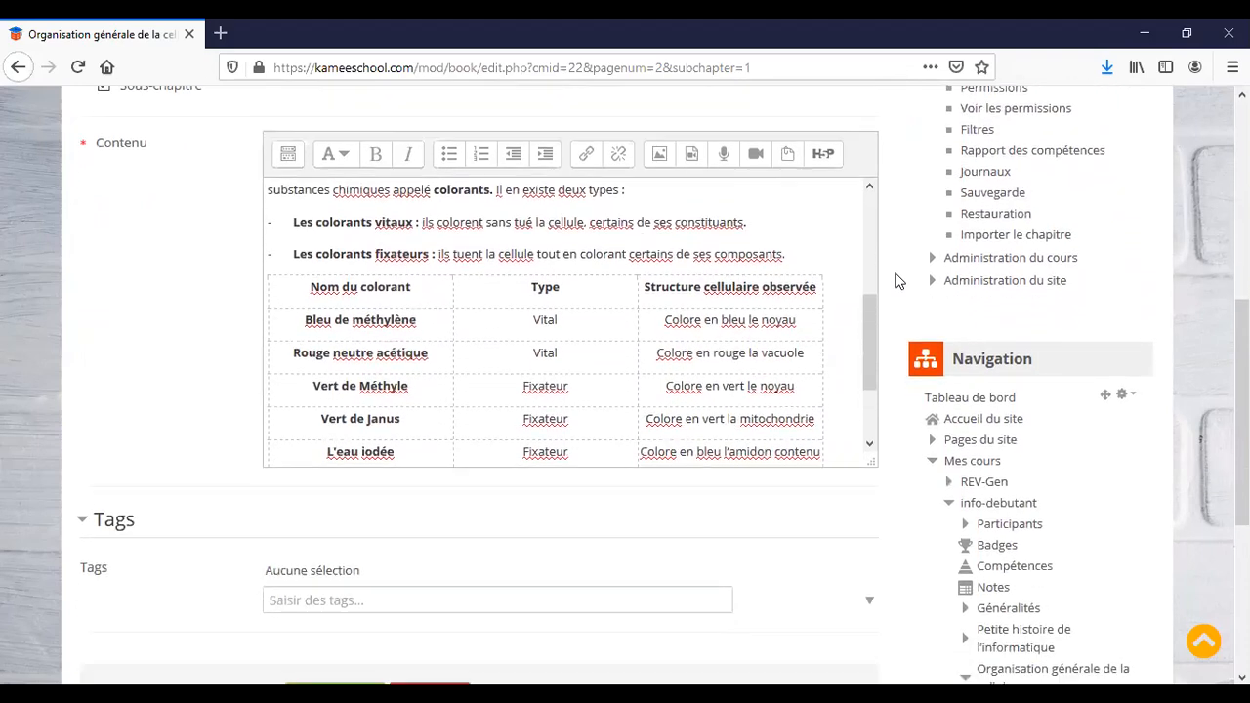
pyautogui.scroll(-2, 810, 349)
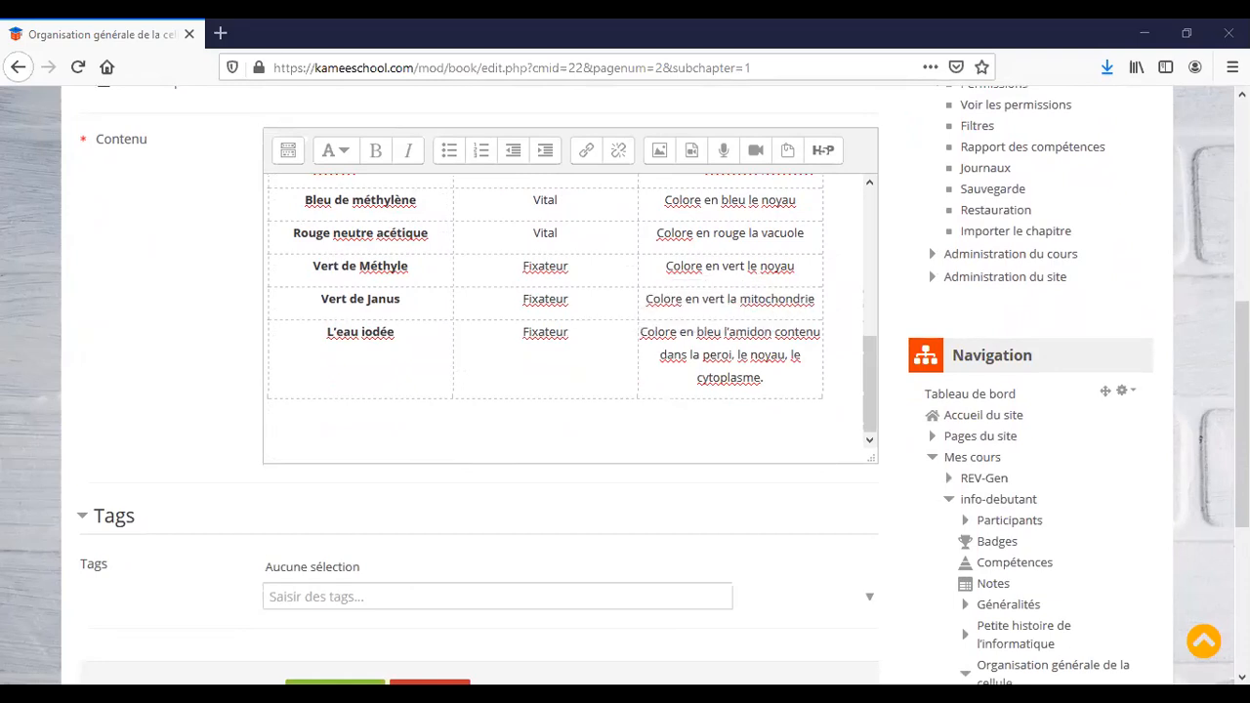
pyautogui.hotkey('ctrl', 'v')
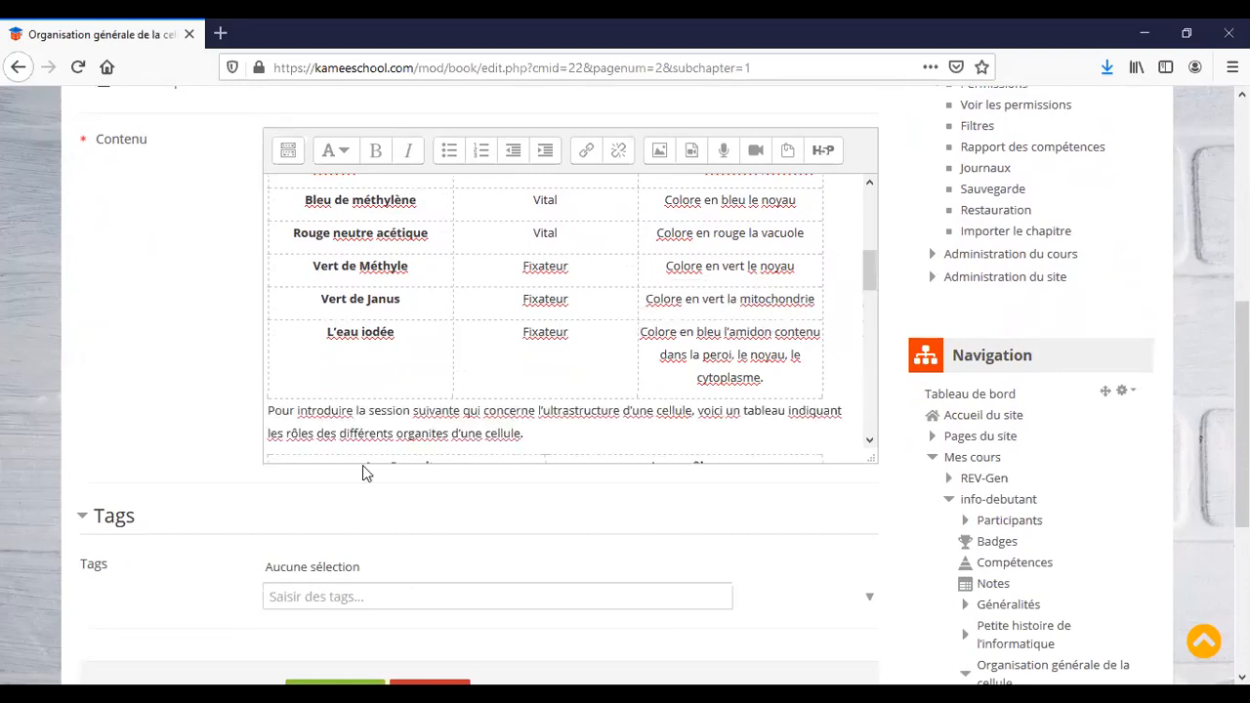
pyautogui.scroll(-10, 475, 315)
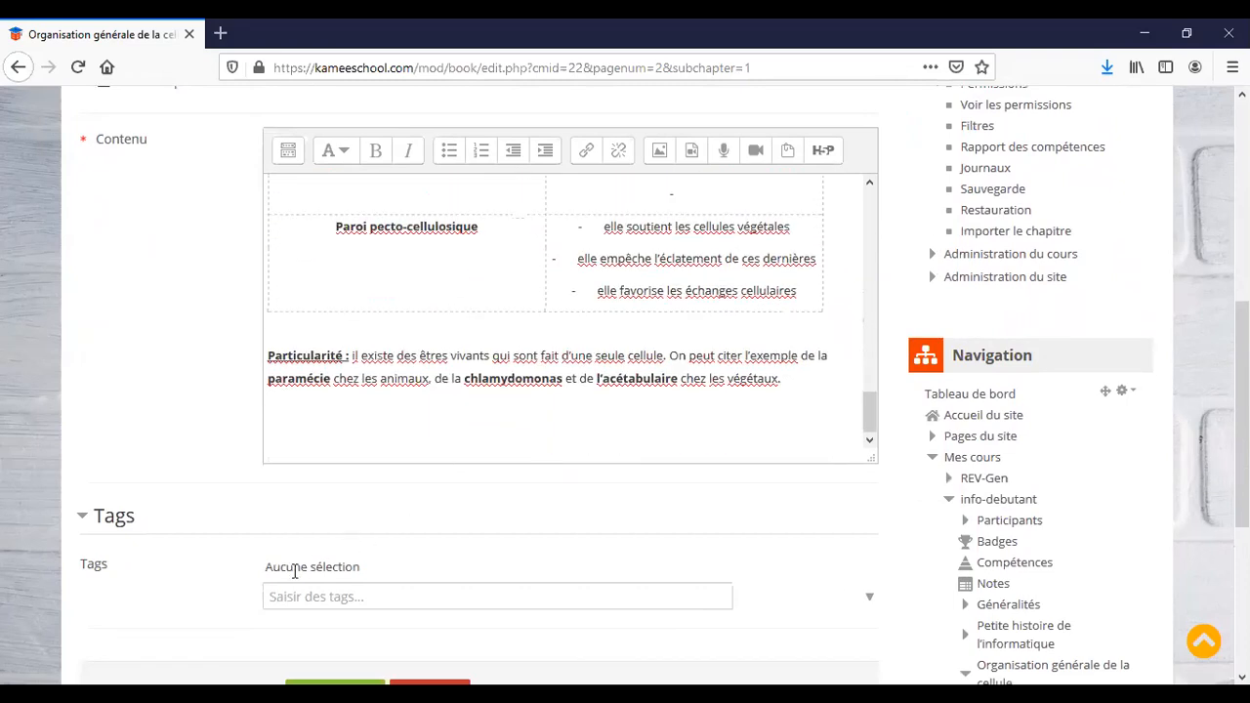
pyautogui.scroll(-2, 297, 570)
pyautogui.click(332, 496)
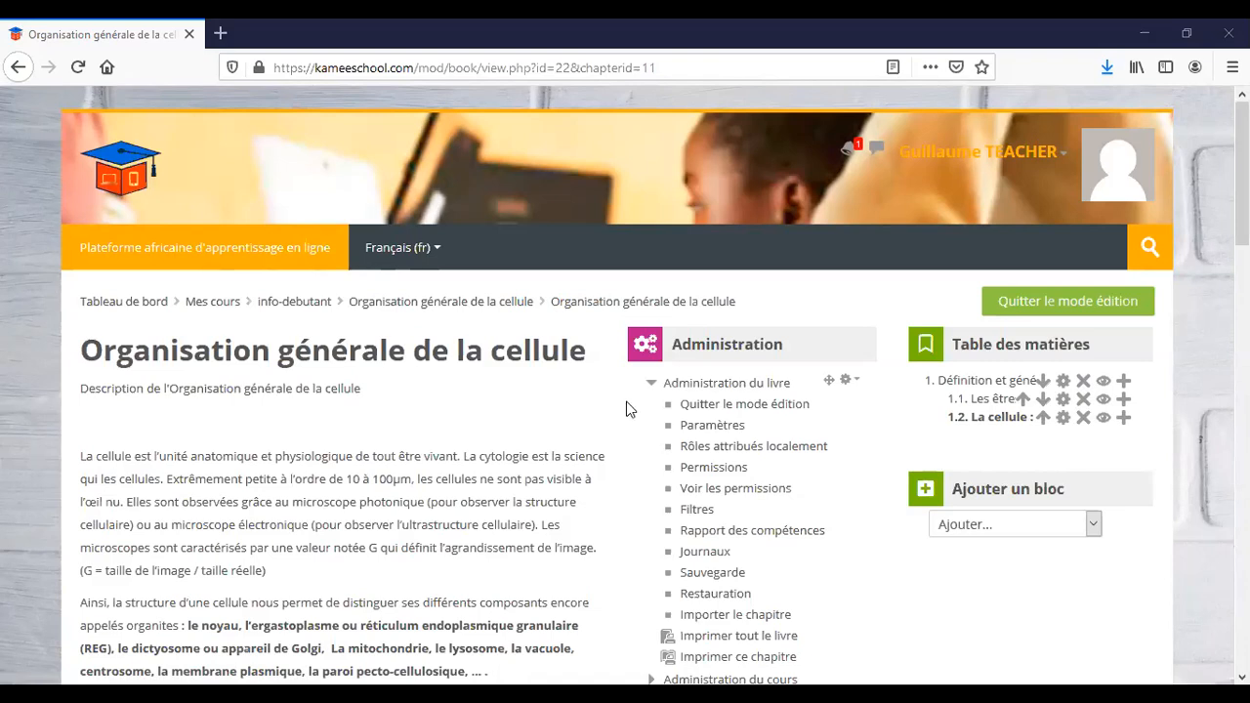
# Add a chapter after 1.2 titled 'Ultrastructure de la cellule', removing the 'II.' numbering.
pyautogui.scroll(-2, 628, 409)
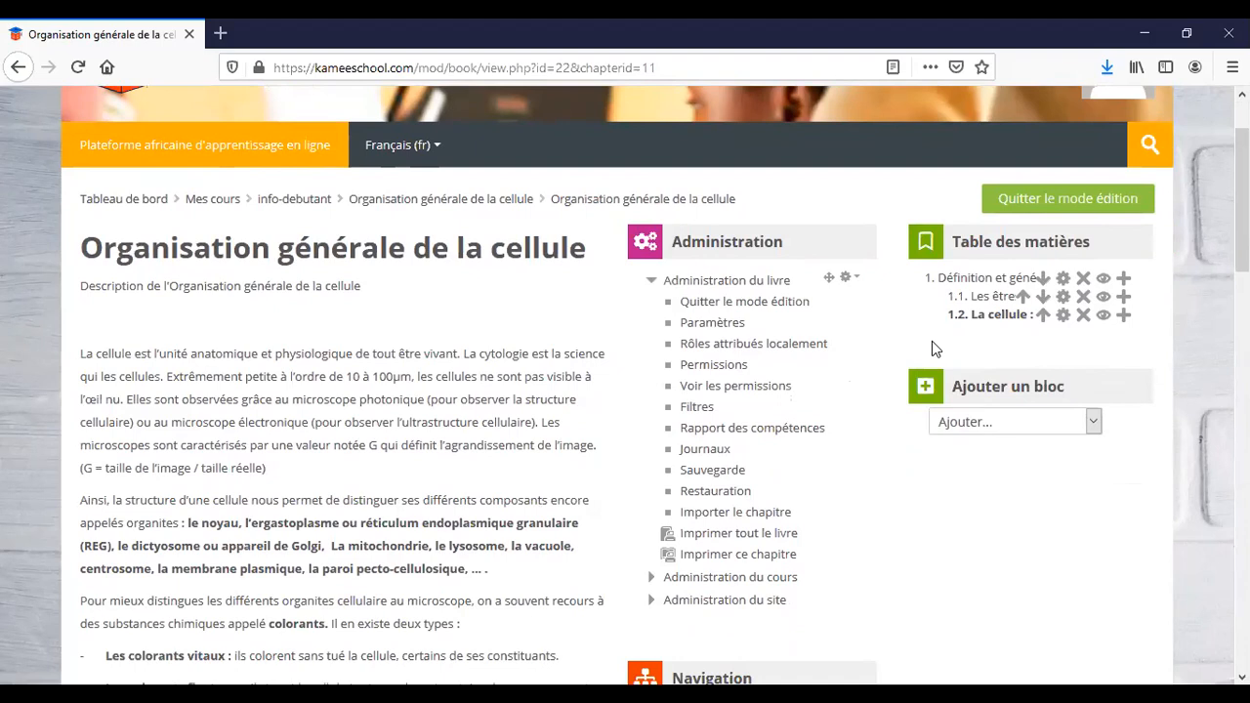
pyautogui.click(1123, 316)
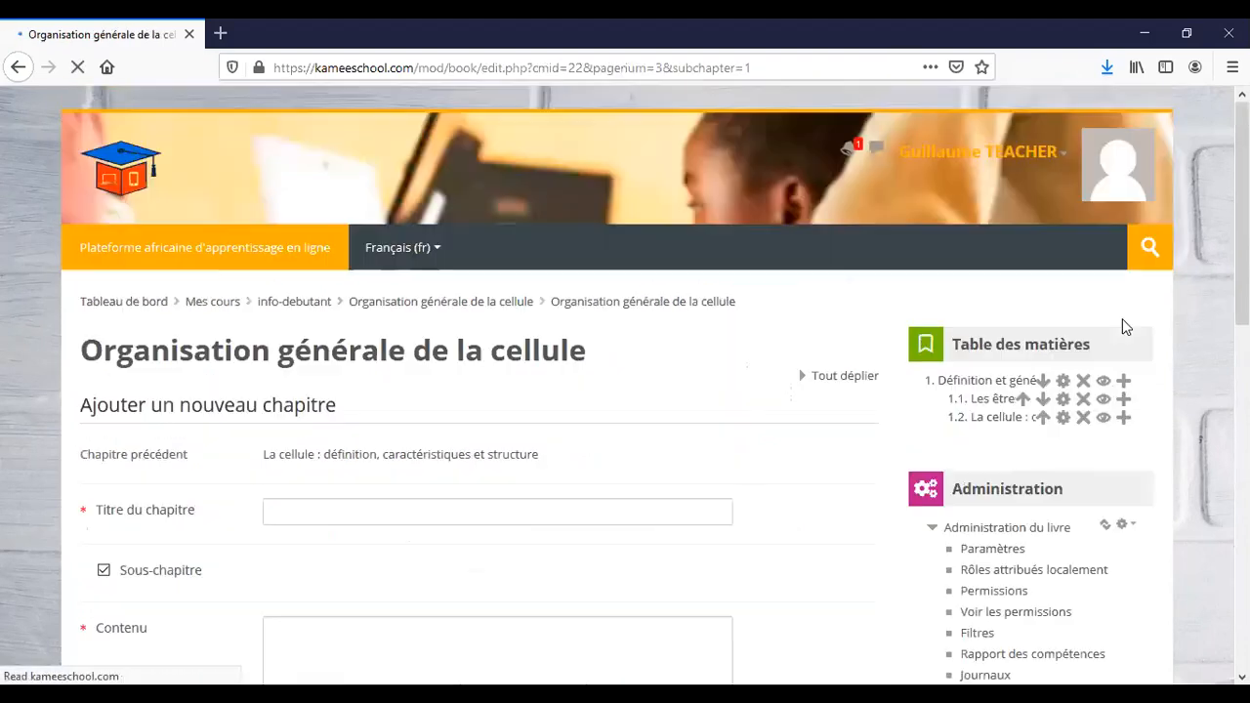
pyautogui.click(414, 514)
pyautogui.write('II.\tUltrastructure de la cellule')
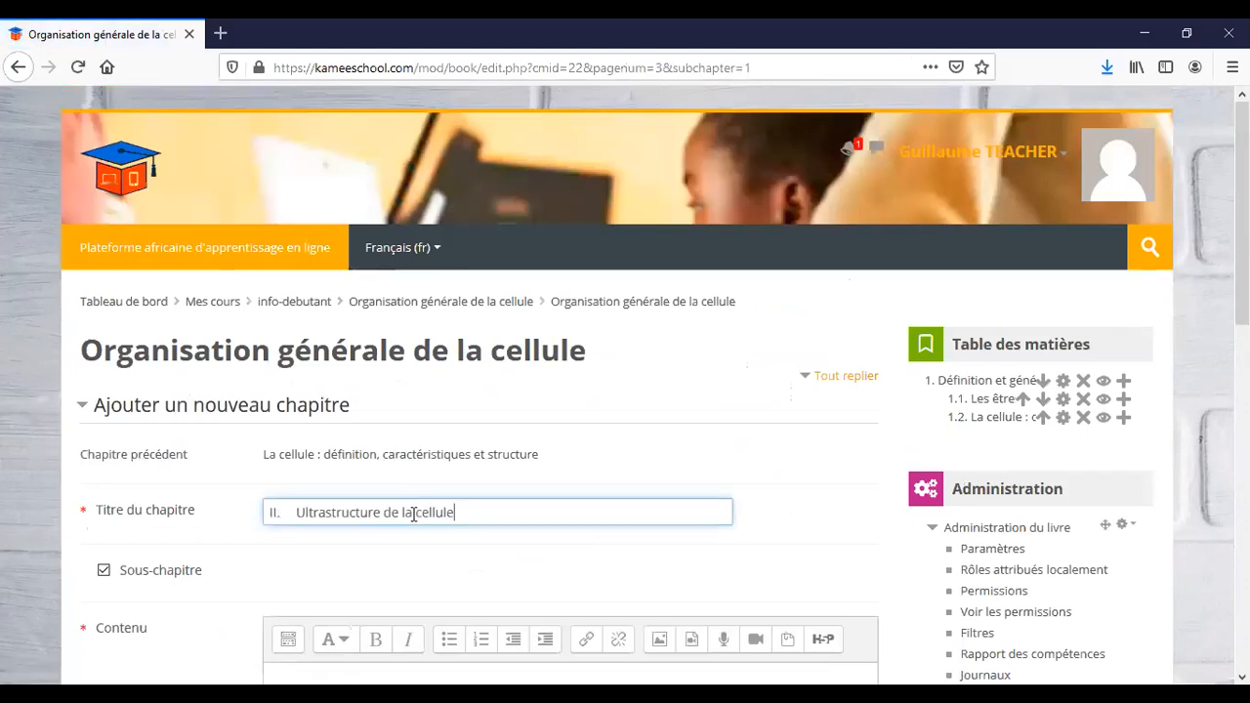
pyautogui.click(296, 511)
pyautogui.press('BackSpace')
pyautogui.press('BackSpace')
pyautogui.press('BackSpace')
pyautogui.press('BackSpace')
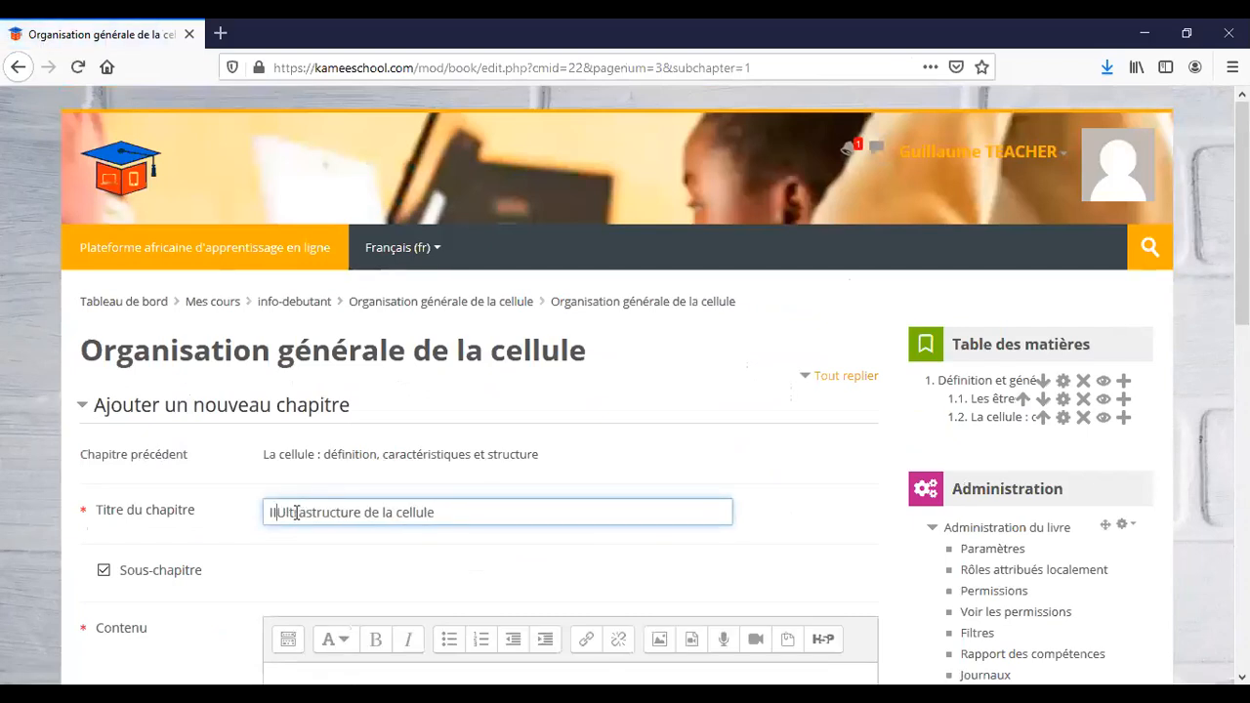
# Make it a top-level chapter with empty content and save it.
pyautogui.scroll(-3, 296, 511)
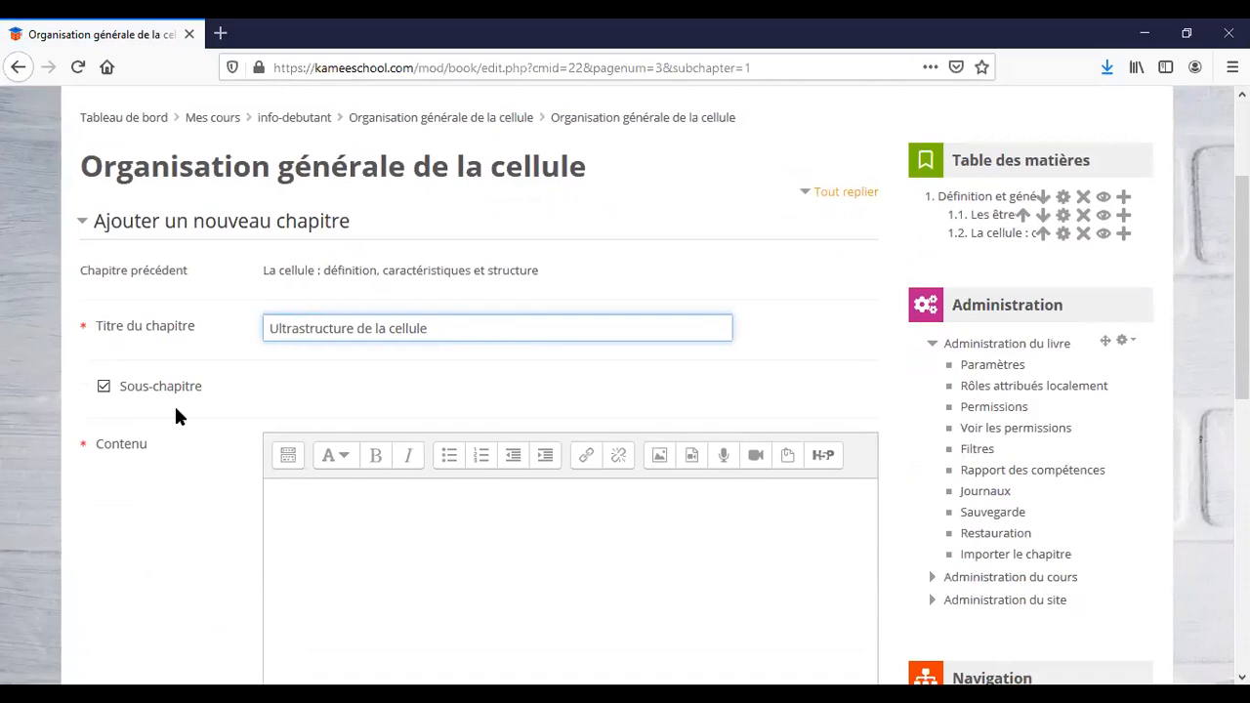
pyautogui.click(105, 388)
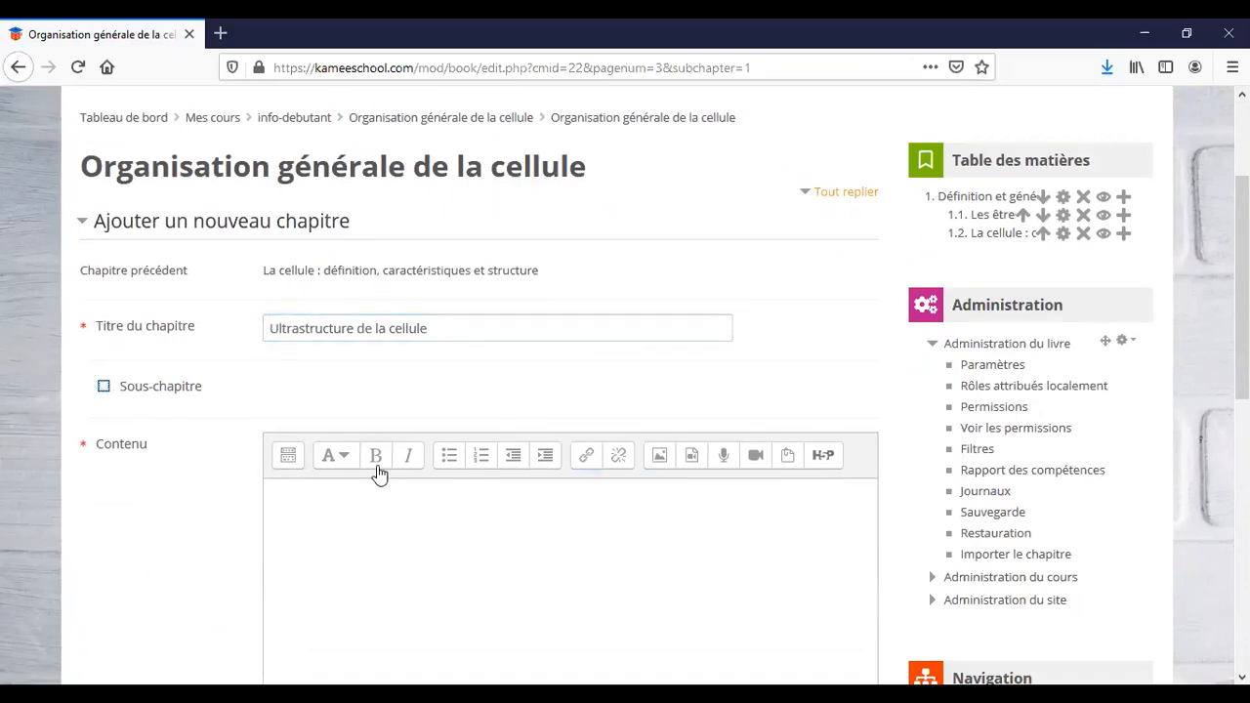
pyautogui.click(435, 560)
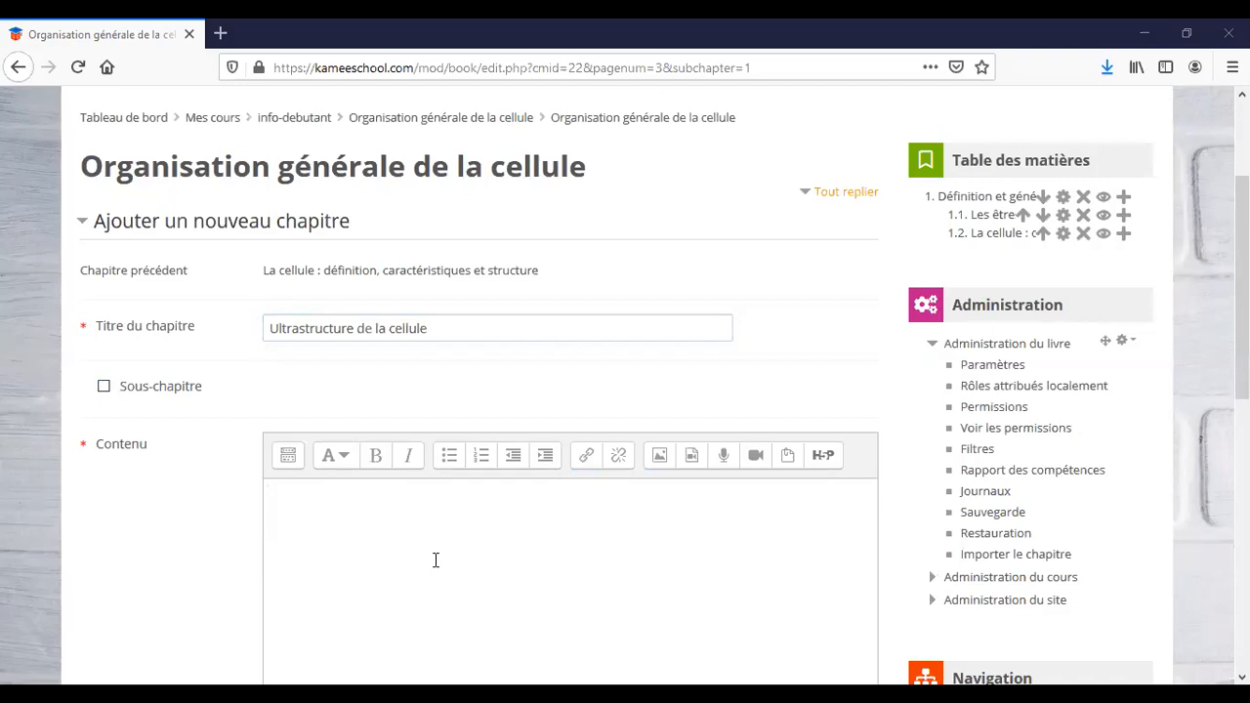
pyautogui.scroll(-1, 329, 534)
pyautogui.scroll(-3, 329, 534)
pyautogui.scroll(-2, 329, 636)
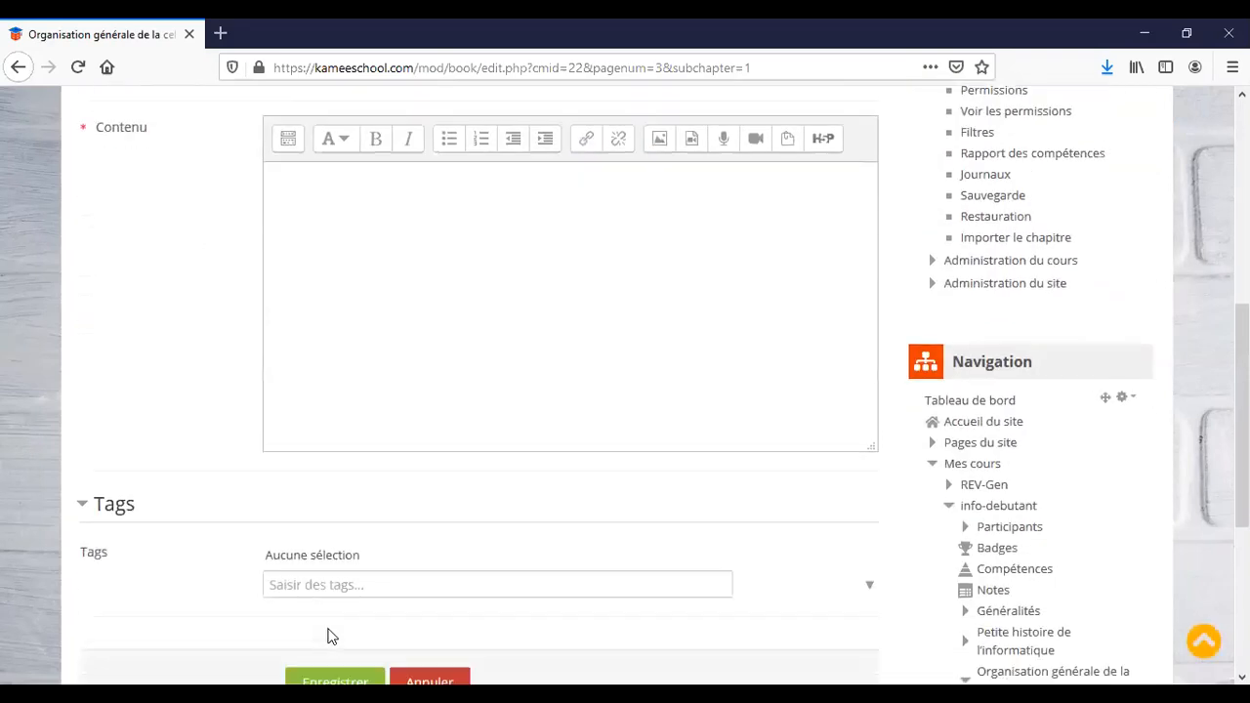
pyautogui.click(350, 553)
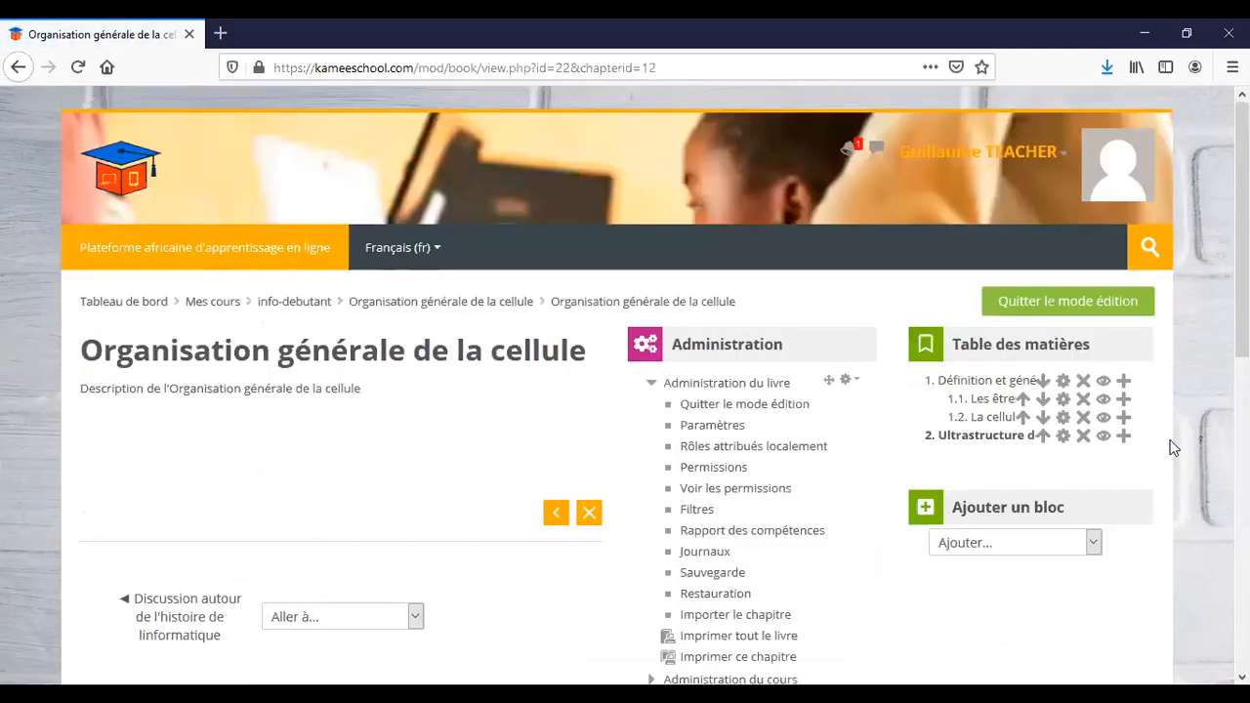
# Add a sub-chapter after chapter 2 titled 'Le noyau', with the numbering prefix removed.
pyautogui.click(1123, 439)
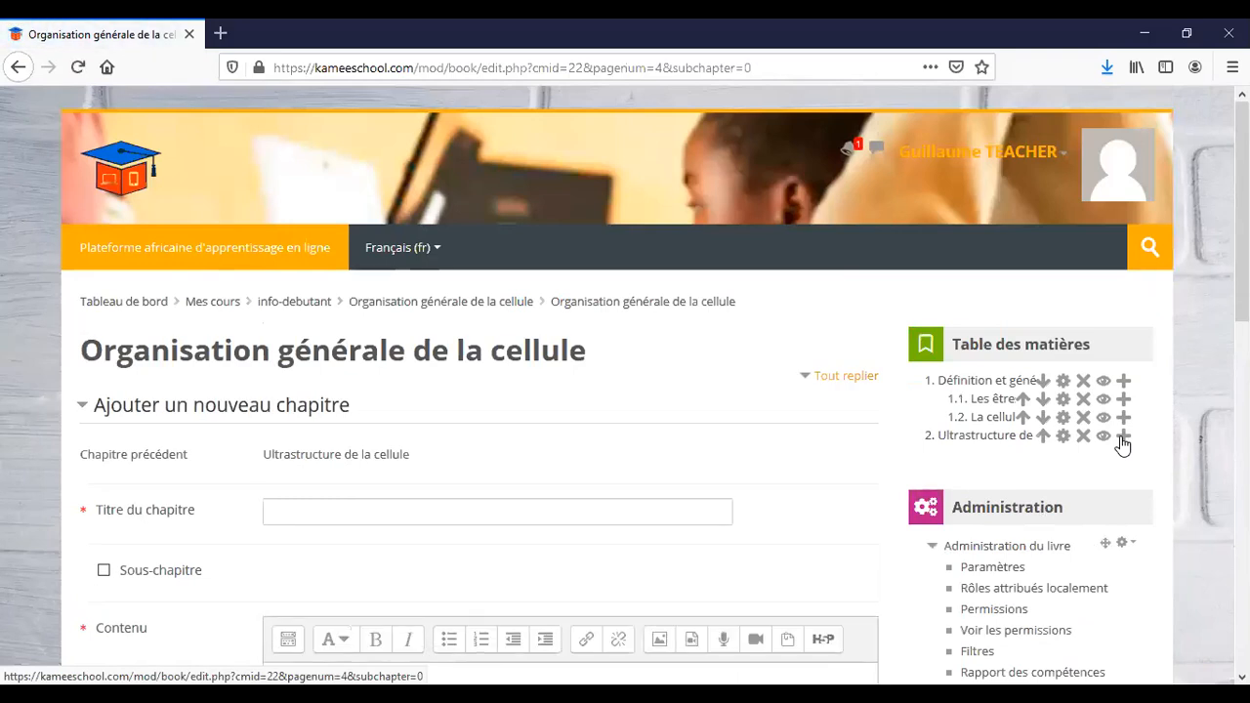
pyautogui.click(472, 509)
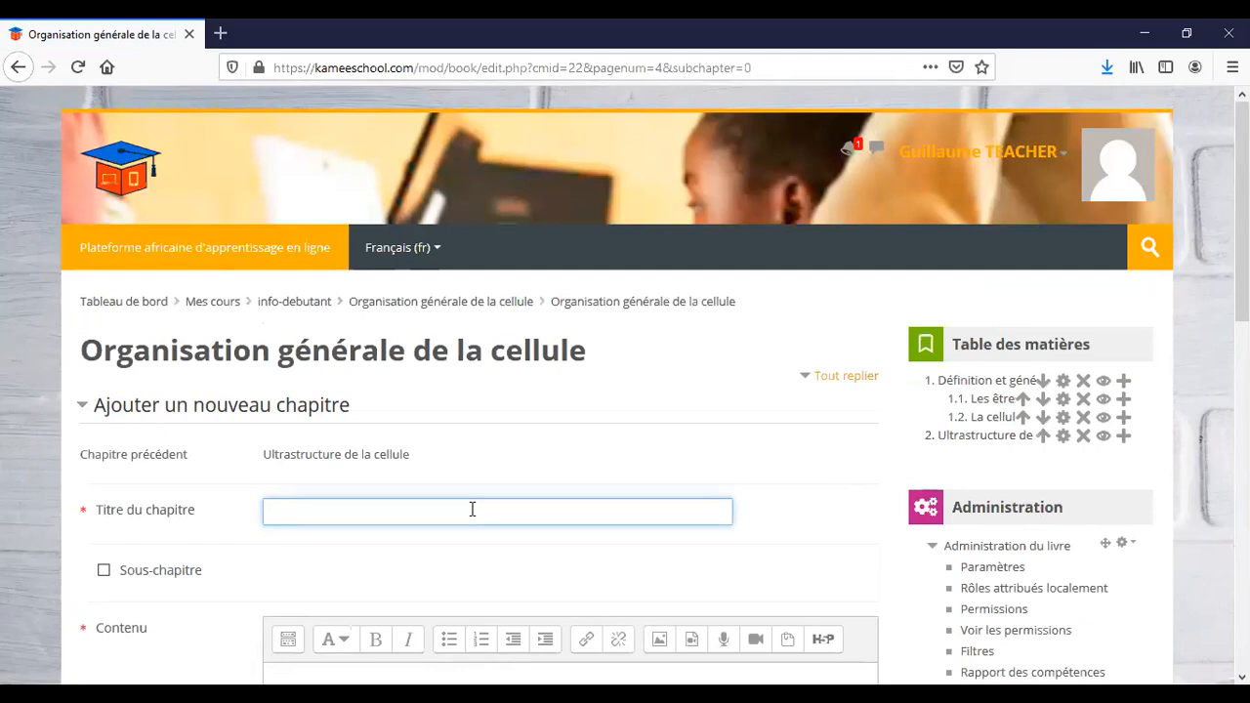
pyautogui.write('II.1. Le noyau')
pyautogui.moveTo(298, 511); pyautogui.dragTo(238, 518)
pyautogui.press('BackSpace')
pyautogui.scroll(-1, 370, 553)
pyautogui.scroll(-2, 369, 553)
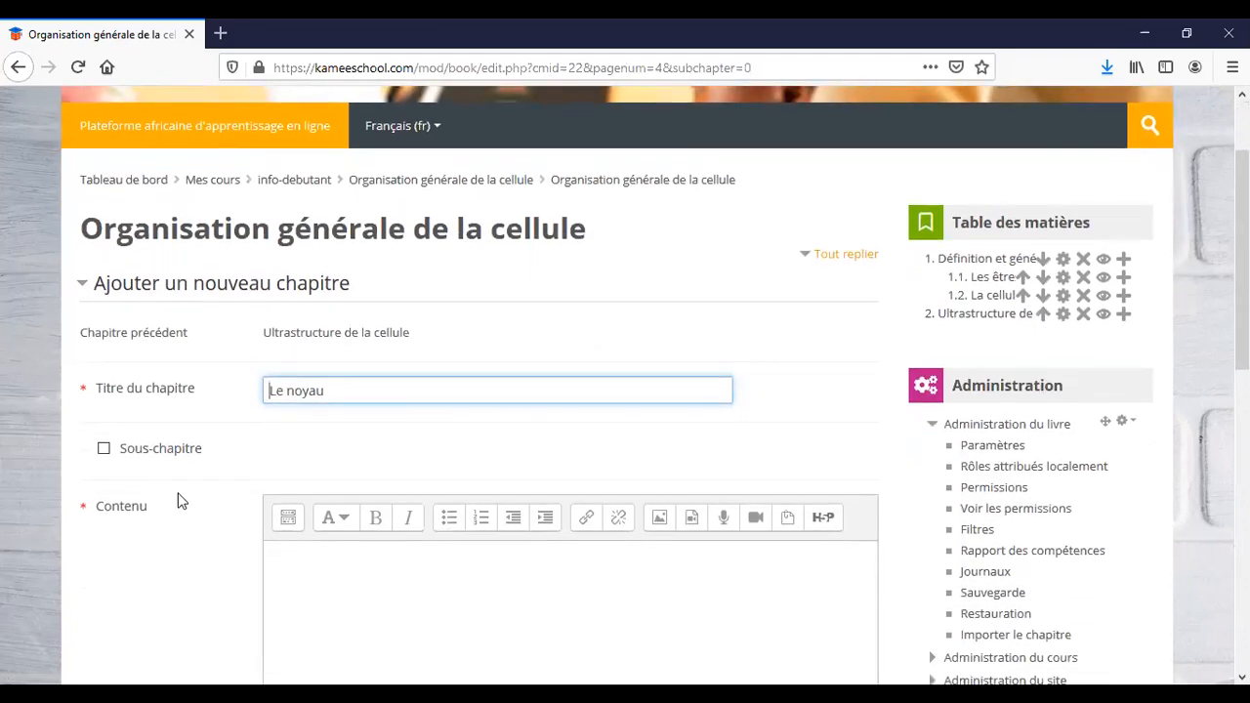
pyautogui.click(103, 448)
# Paste the nucleus text and figure into the content and save sub-chapter 2.1.
pyautogui.click(444, 591)
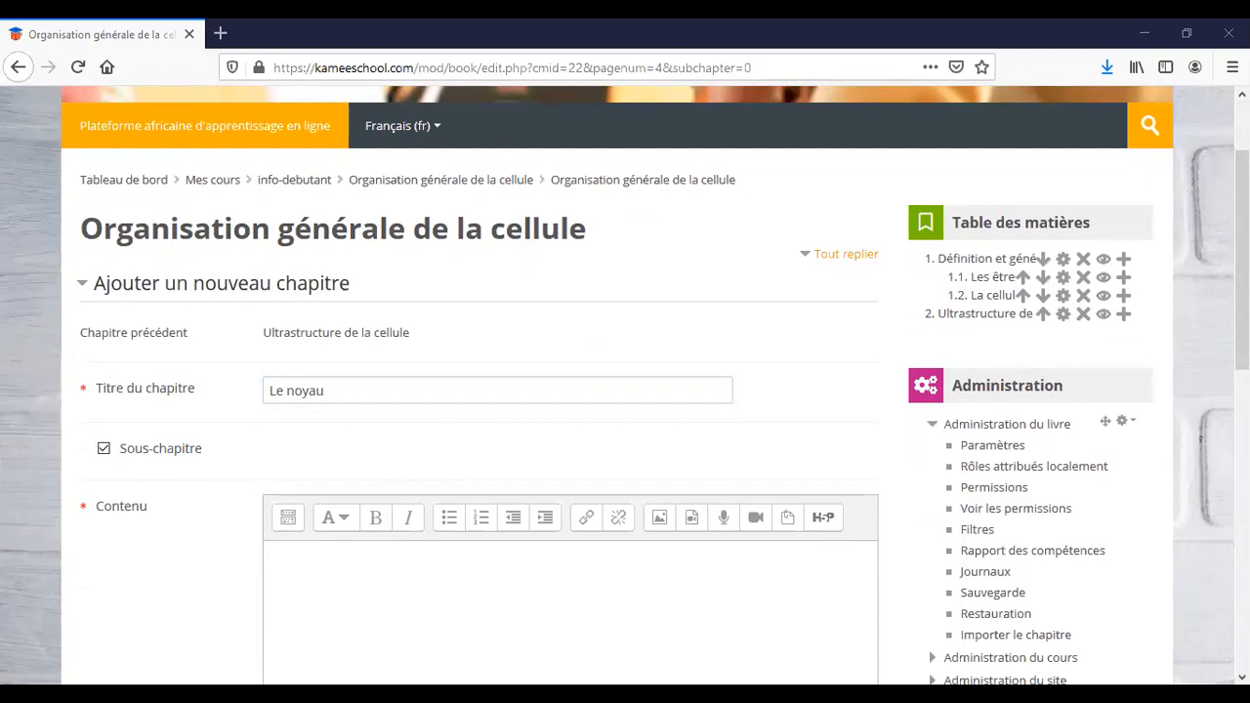
pyautogui.click(344, 547)
pyautogui.write("Le noyau est une structure cellulaire présente dans la majorité des cellules contenant l'essentiel du matériel génétique de la cellule (ADN). Il a un diamètre variant de 5 à 7 micromètres.")
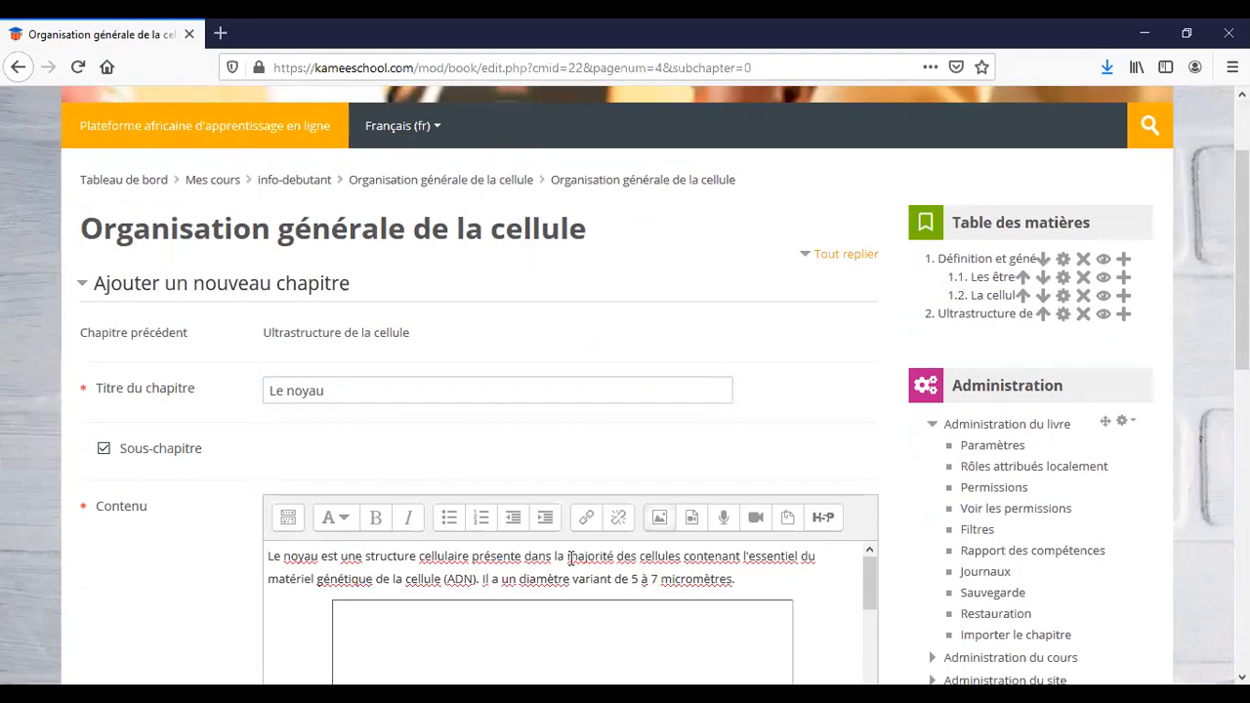
pyautogui.scroll(-5, 572, 564)
pyautogui.scroll(-5, 834, 584)
pyautogui.scroll(-1, 757, 337)
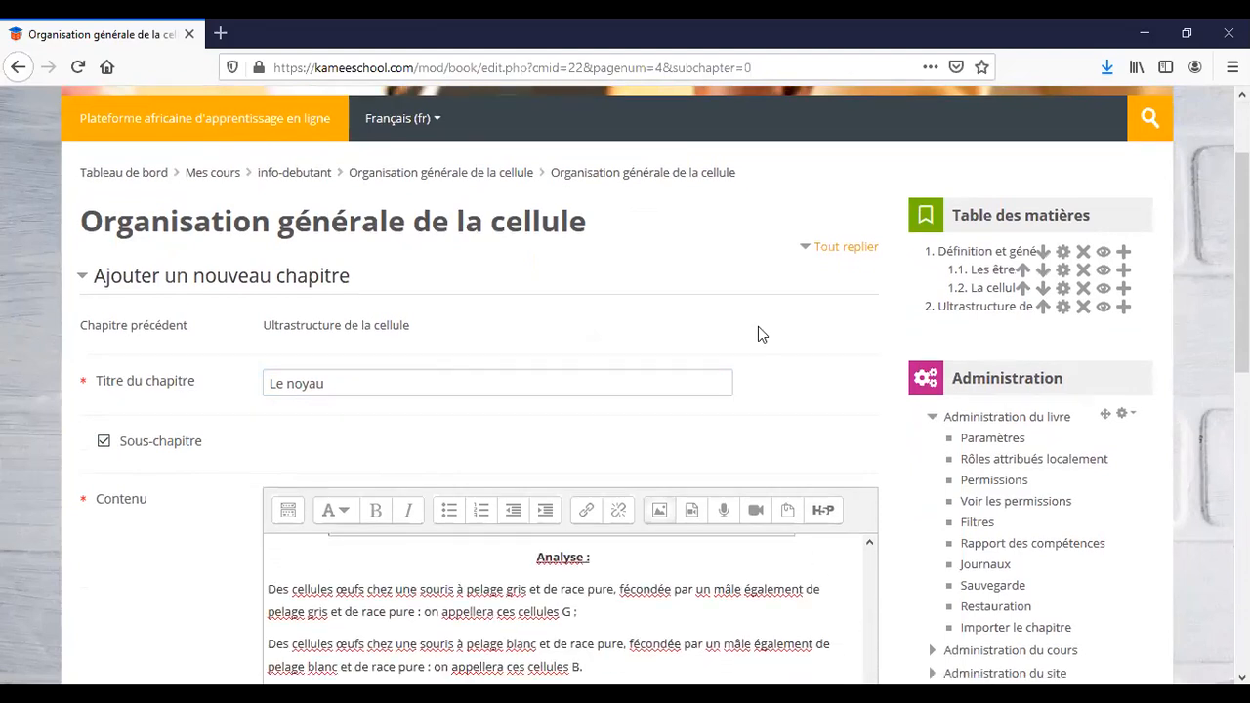
pyautogui.scroll(-3, 760, 334)
pyautogui.scroll(-3, 762, 517)
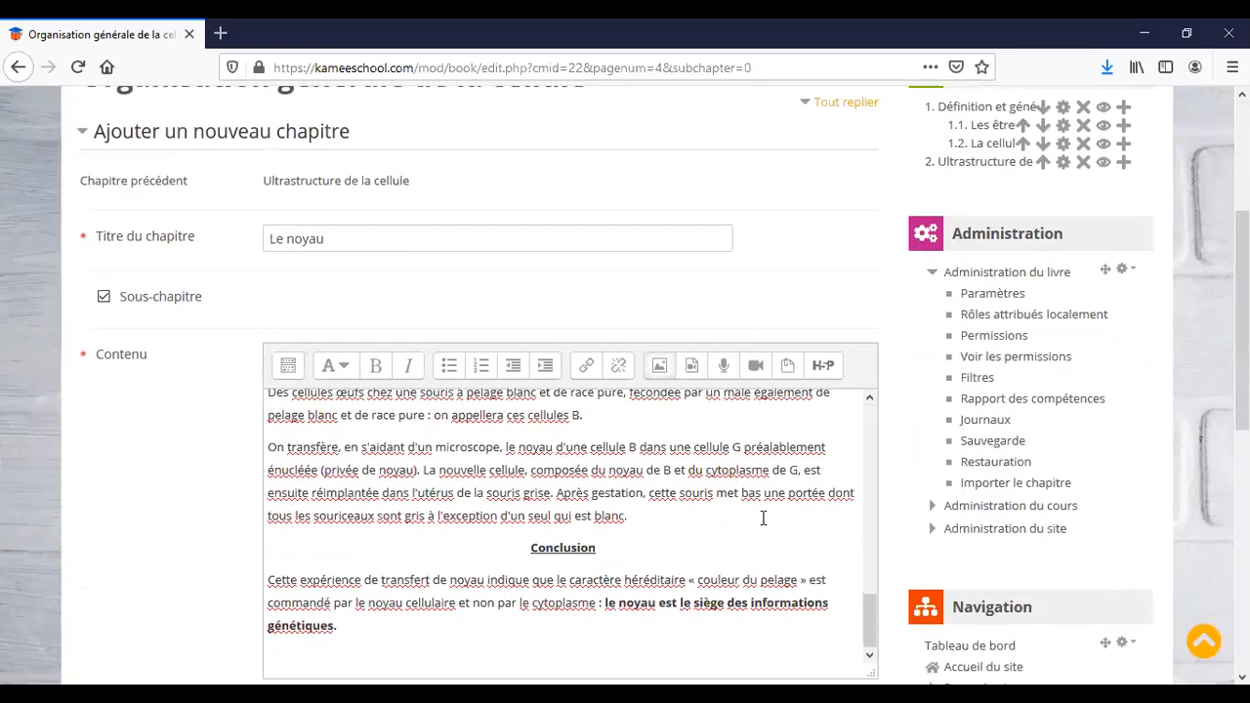
pyautogui.scroll(-3, 608, 369)
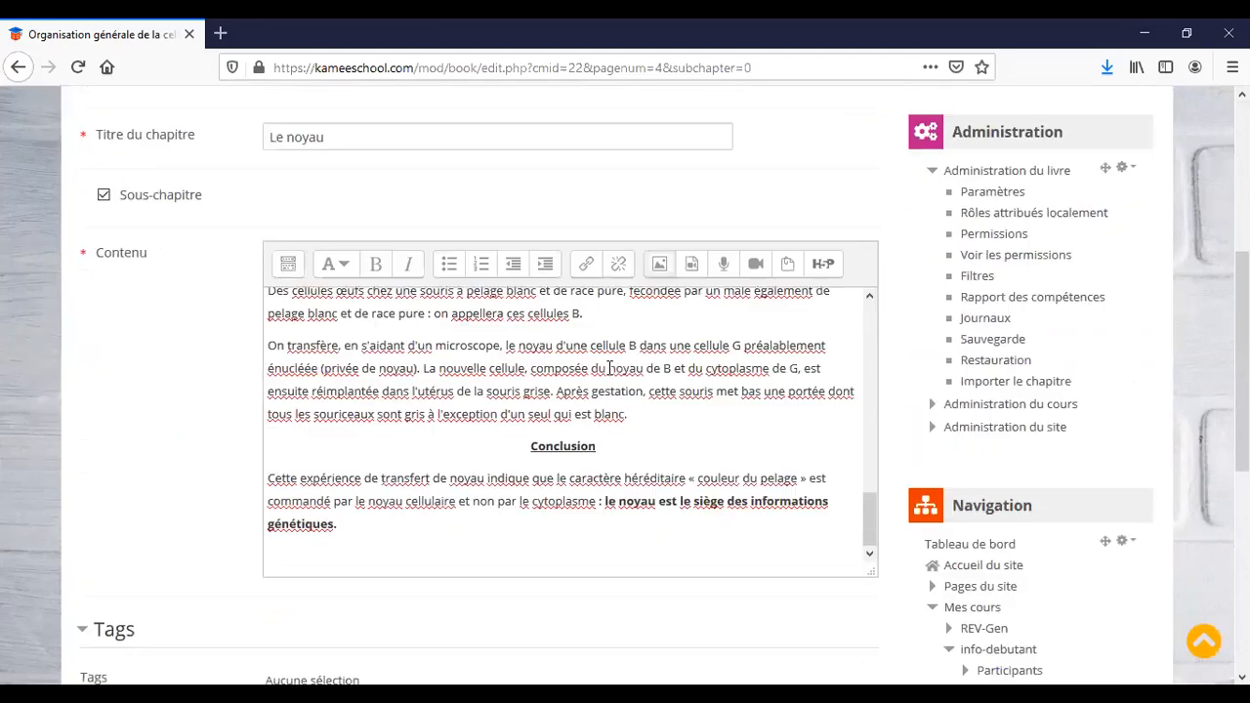
pyautogui.scroll(-3, 196, 588)
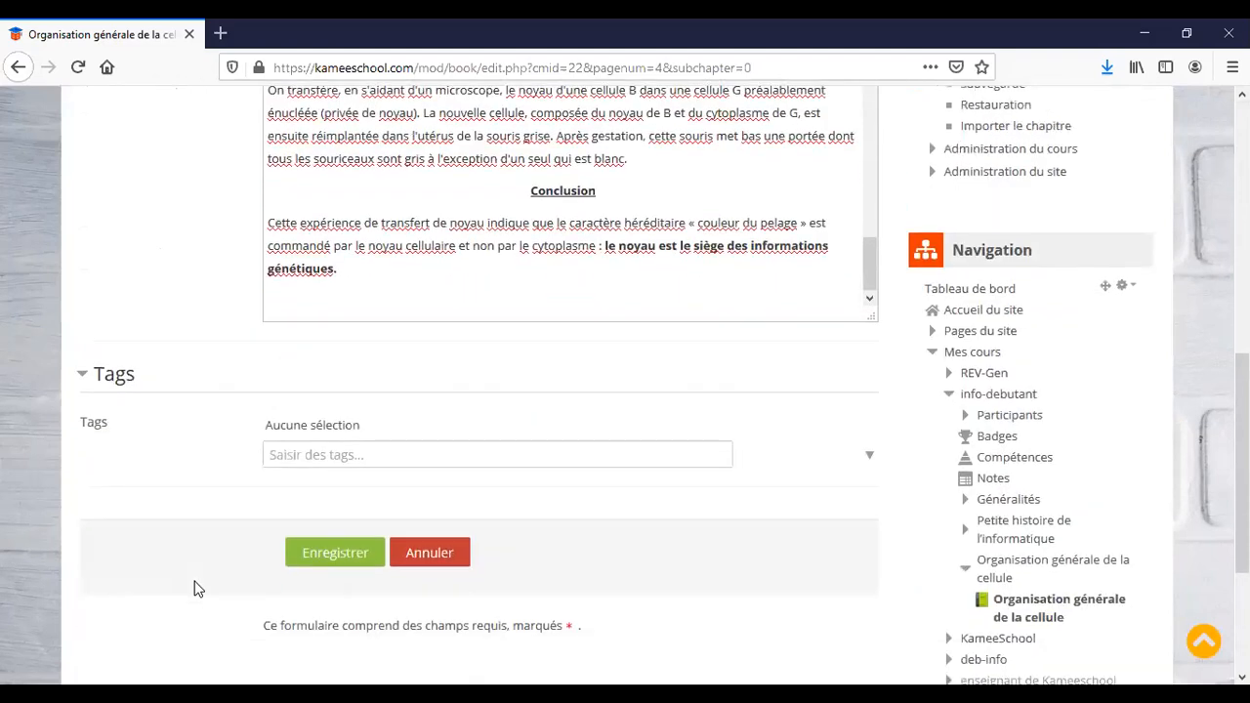
pyautogui.click(359, 535)
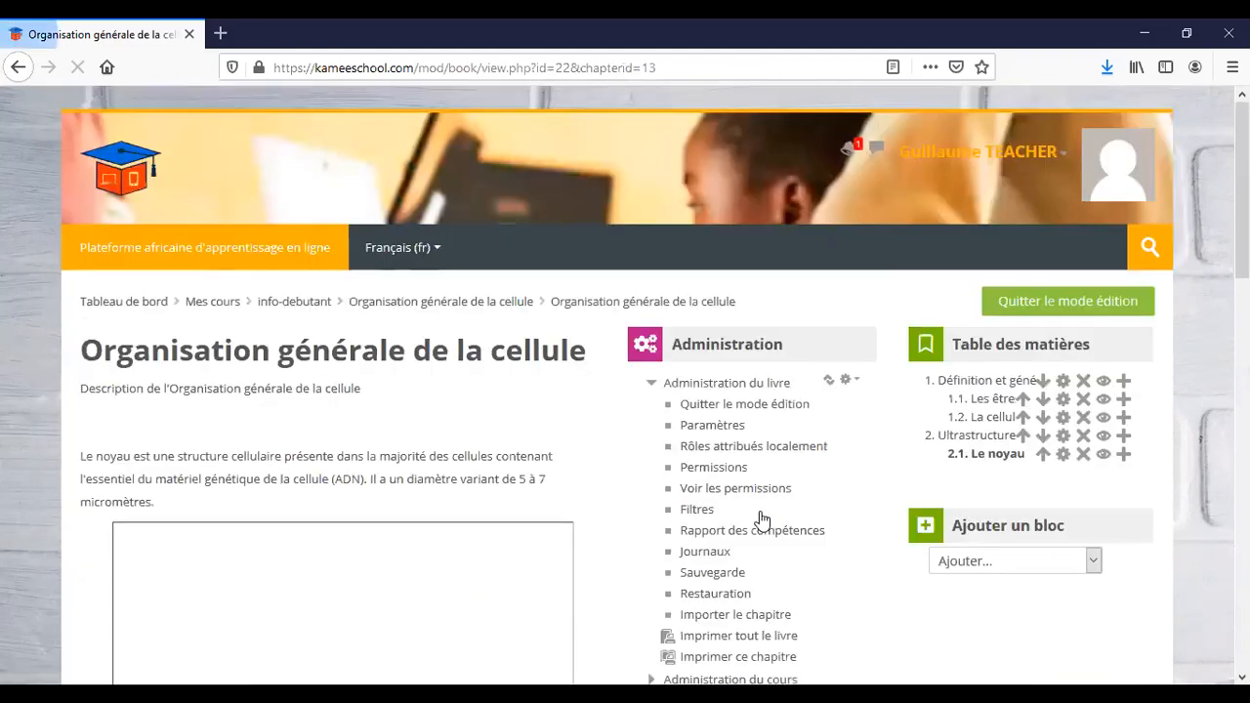
# Start another new chapter after 'Le noyau' from the table of contents.
pyautogui.scroll(-4, 787, 456)
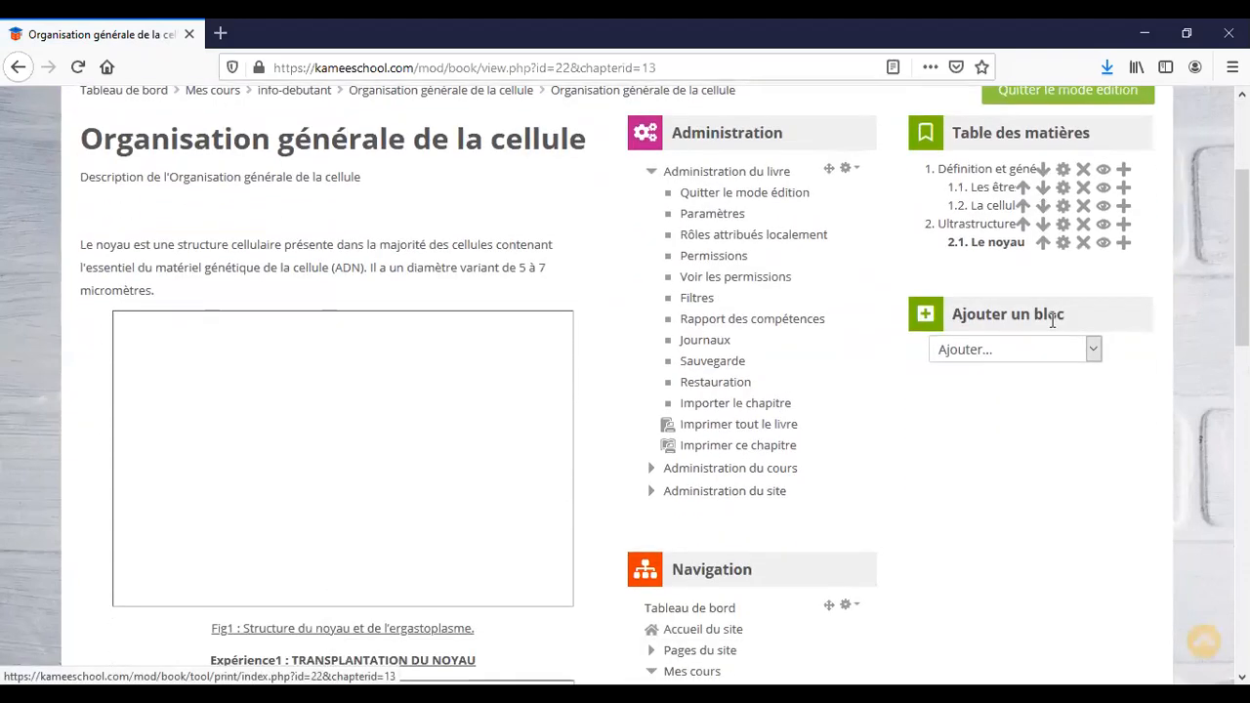
pyautogui.click(1124, 244)
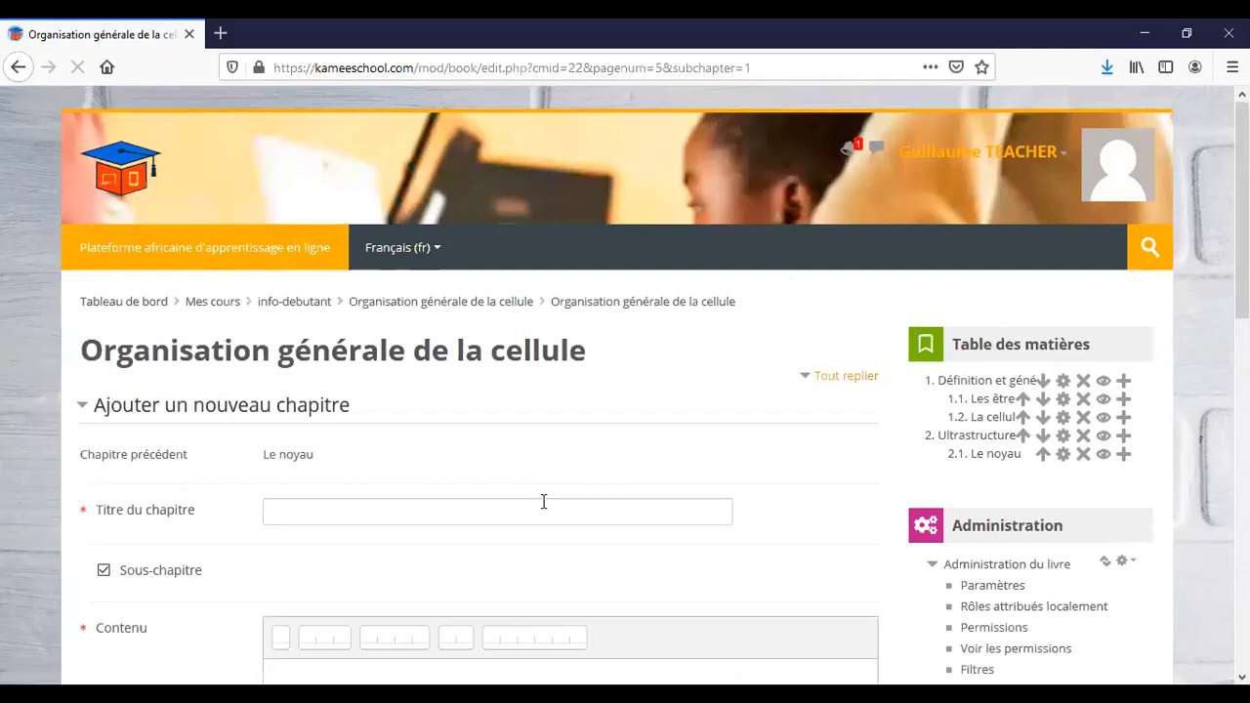
pyautogui.scroll(-2, 544, 502)
# Paste 'L'ergastoplasme ou réticulum endoplasmique granuleux' as the chapter title, removing the II.2. prefix.
pyautogui.click(467, 438)
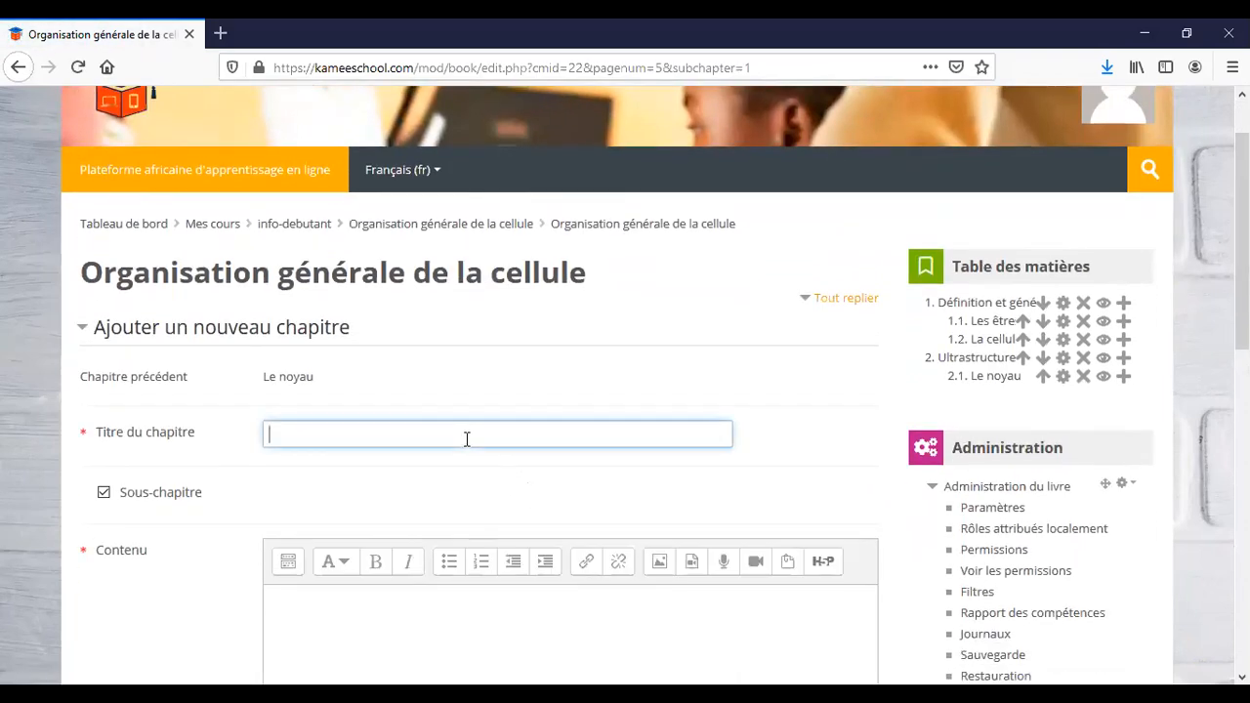
pyautogui.hotkey('alt', 'Tab')
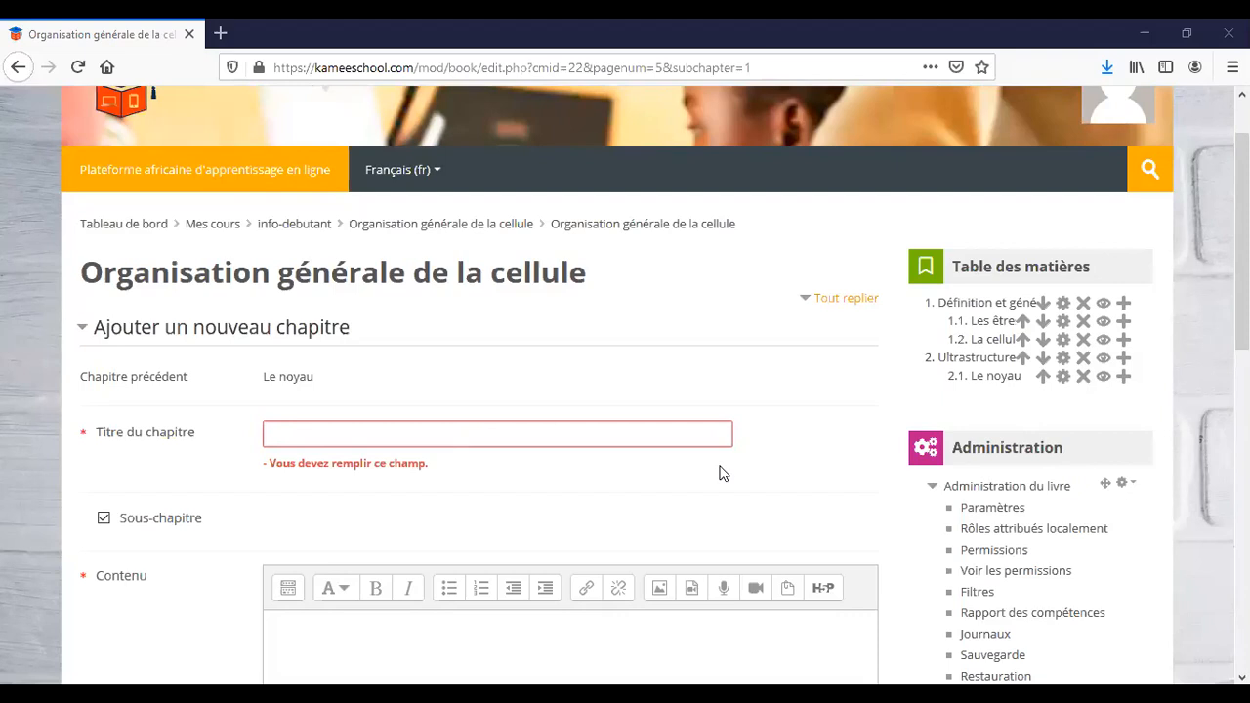
pyautogui.click(344, 433)
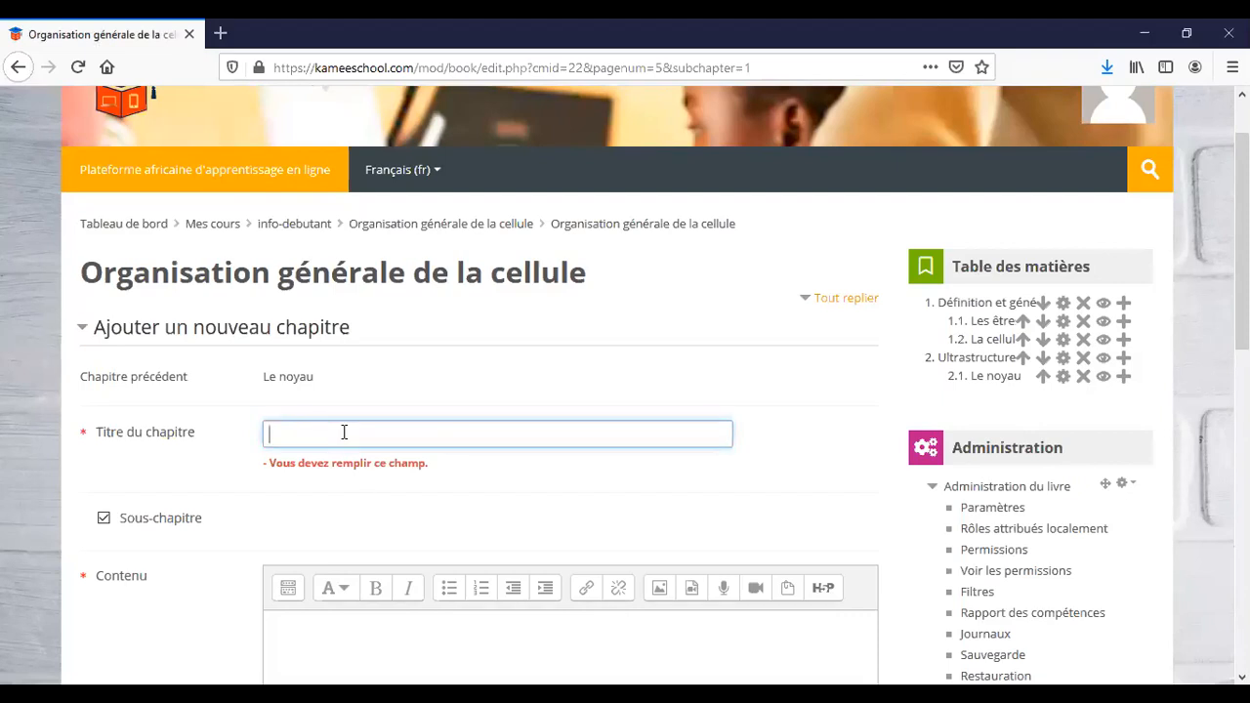
pyautogui.write("II.2. L'ergastoplasme ou réticulum endoplasmique granuleux")
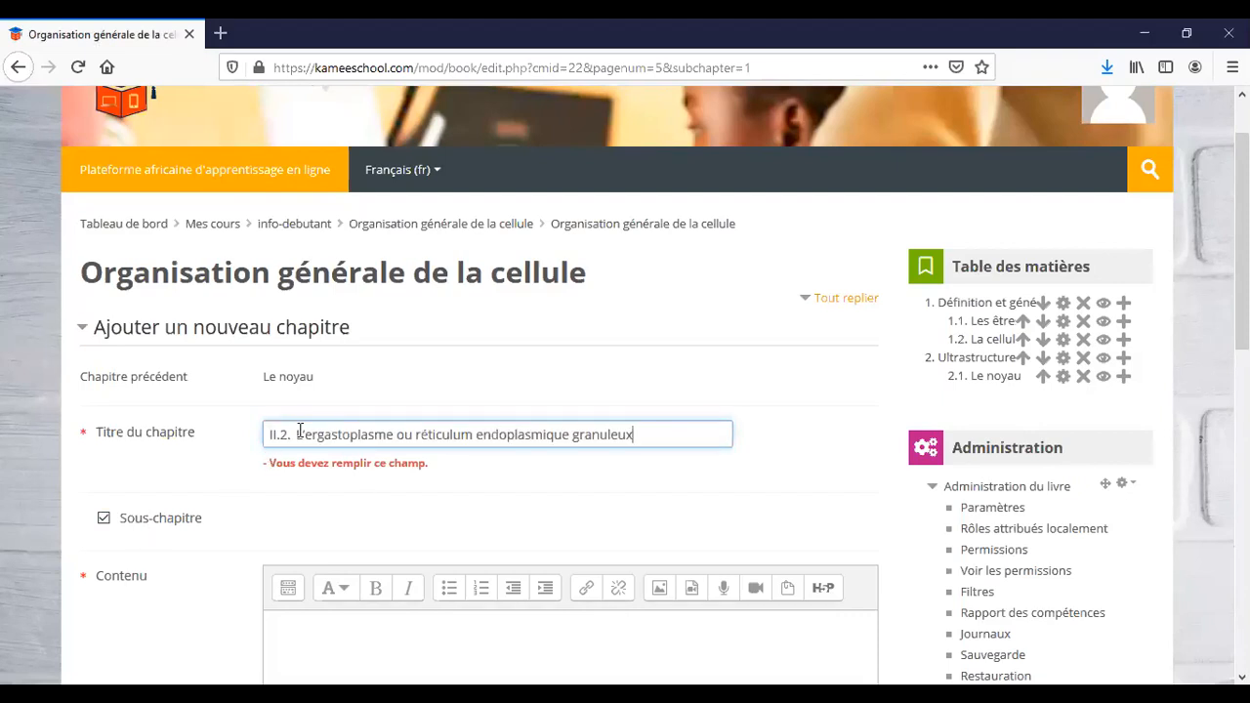
pyautogui.click(296, 434)
pyautogui.press('BackSpace')
pyautogui.press('BackSpace')
pyautogui.press('BackSpace')
pyautogui.press('BackSpace')
pyautogui.press('BackSpace')
pyautogui.press('BackSpace')
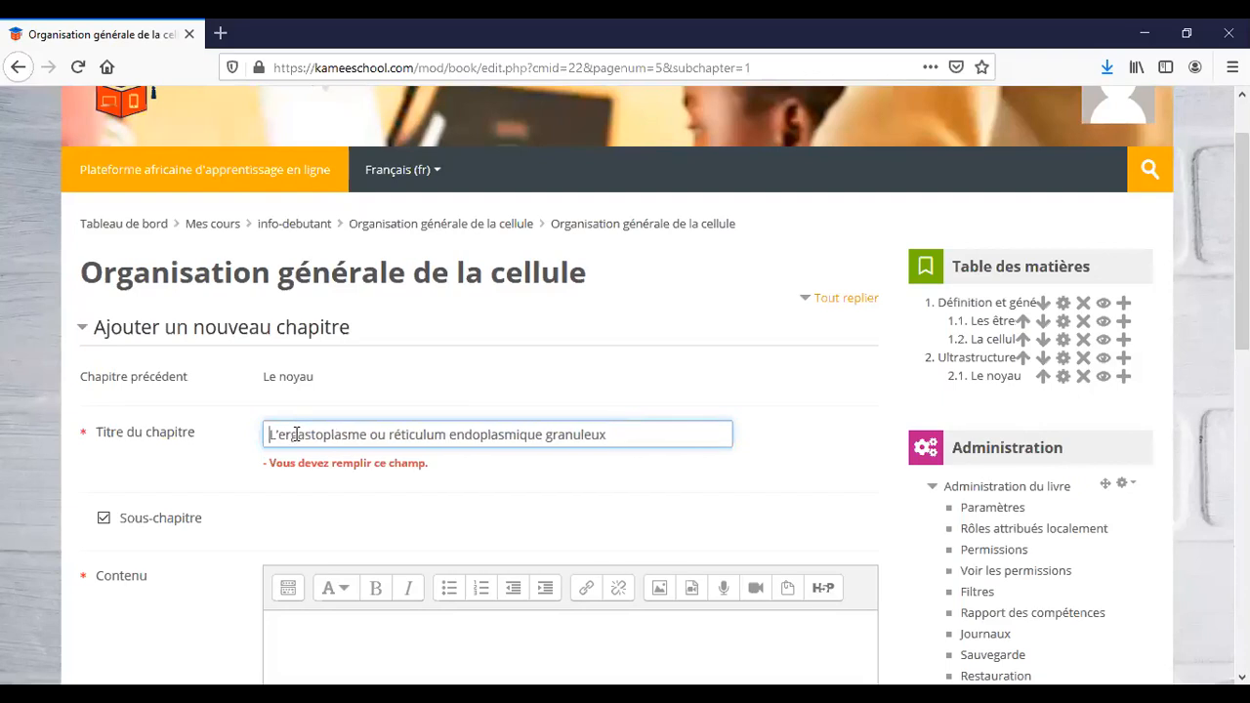
# Paste the two paragraphs on ribosomes and protein synthesis into the chapter content.
pyautogui.scroll(-1, 397, 514)
pyautogui.scroll(-3, 397, 515)
pyautogui.click(399, 515)
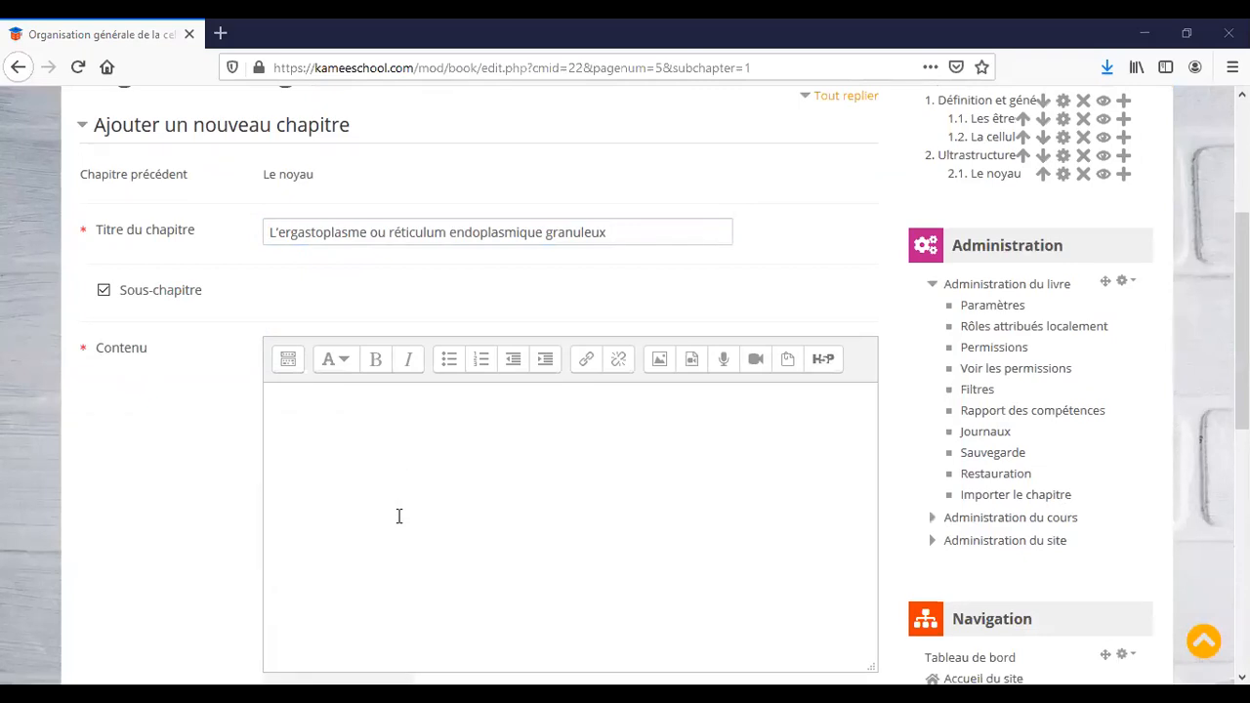
pyautogui.write("Son rôle est la synthèse et le transport des protéines. Entouré par des ribosomes, ces derniers sont des organites qui déchiffrent ou lient l'information génétique circulant dans le cytoplasme. Les ribosomes sont les lieux de synthèses des protéines. Lorsque les ribosomes sont sinueuses ou spiralées, ils sont appelés polysomes. Lorsque les ribosomes sont absents sur les membranes du réticulum endoplasmique, ce dernier est qualifié de réticulum endoplasmique lisse. Le REL réticulum endoplasmique lisse intervient dans la synthèse des lipides.")
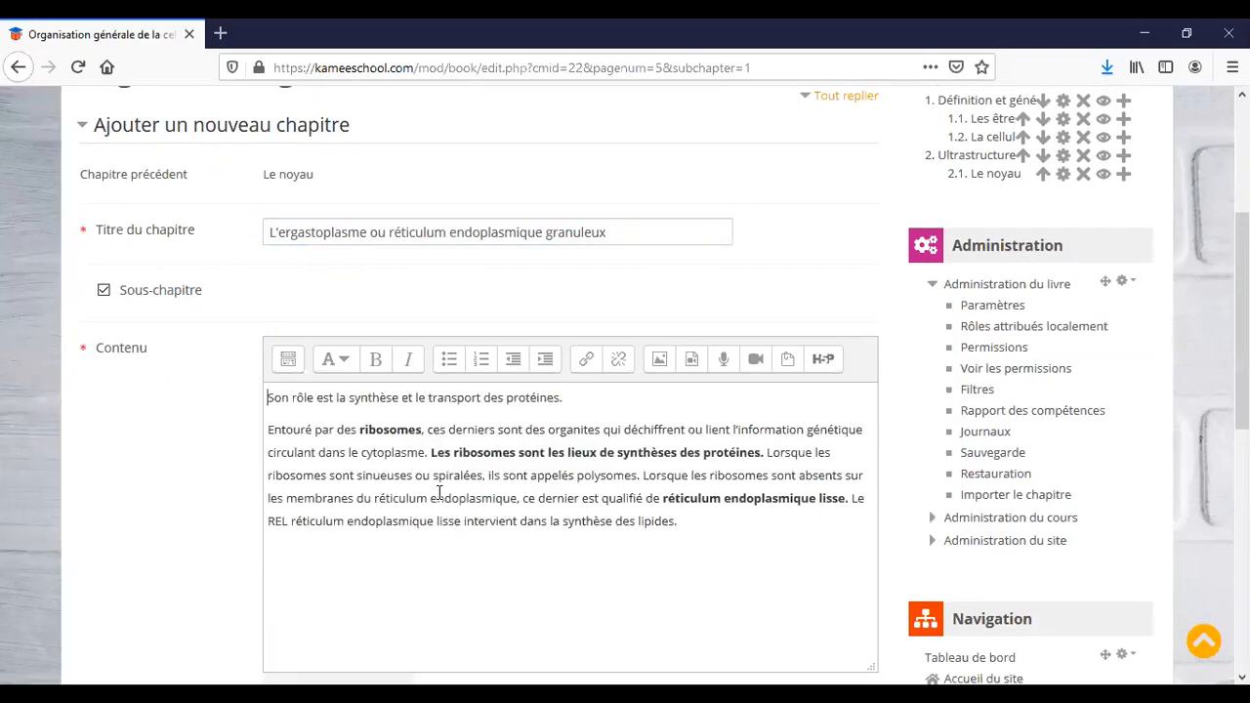
pyautogui.press('alt')
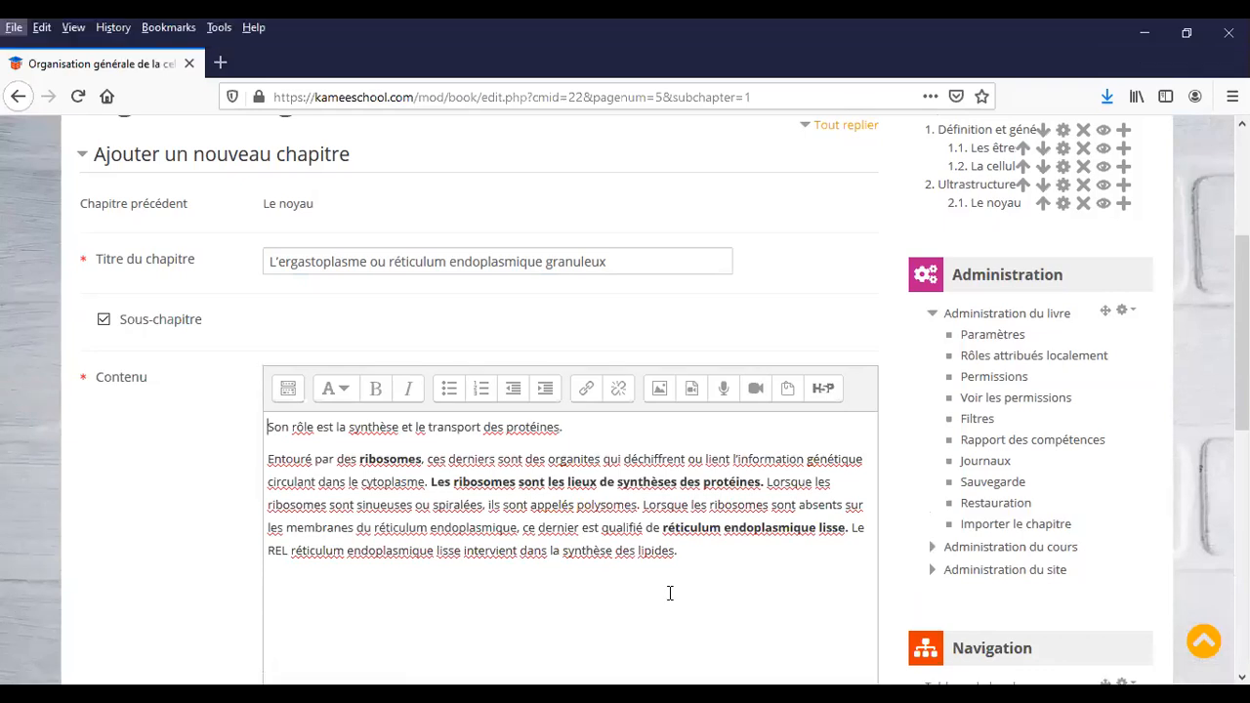
pyautogui.scroll(-5, 670, 592)
pyautogui.click(321, 553)
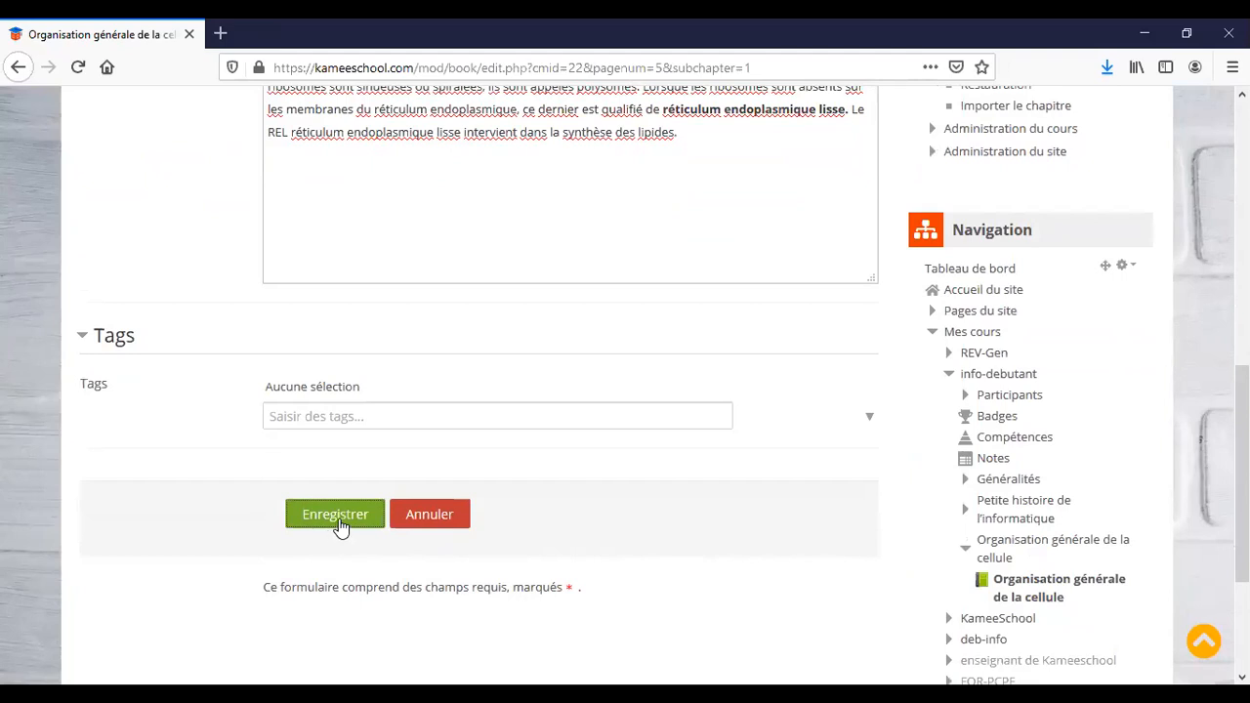
# Save subchapter 2.2 L'ergastoplasme in the Organisation générale de la cellule book.
pyautogui.click(338, 520)
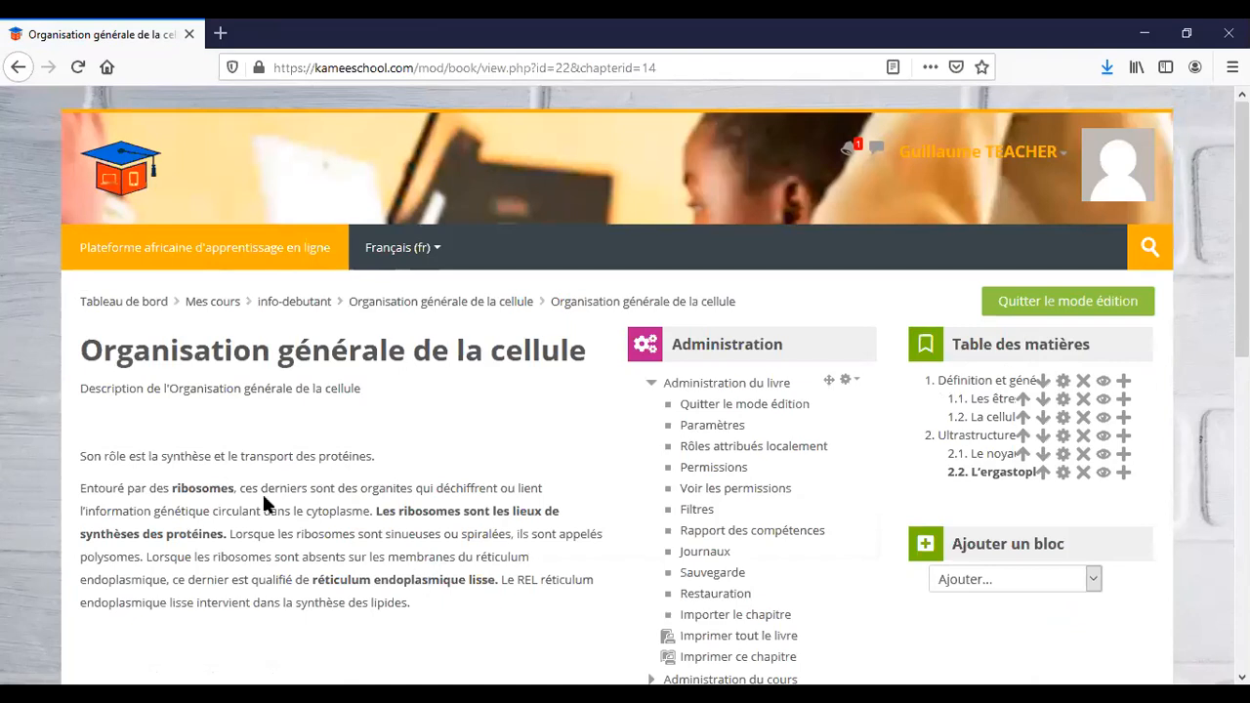
pyautogui.scroll(-2, 264, 502)
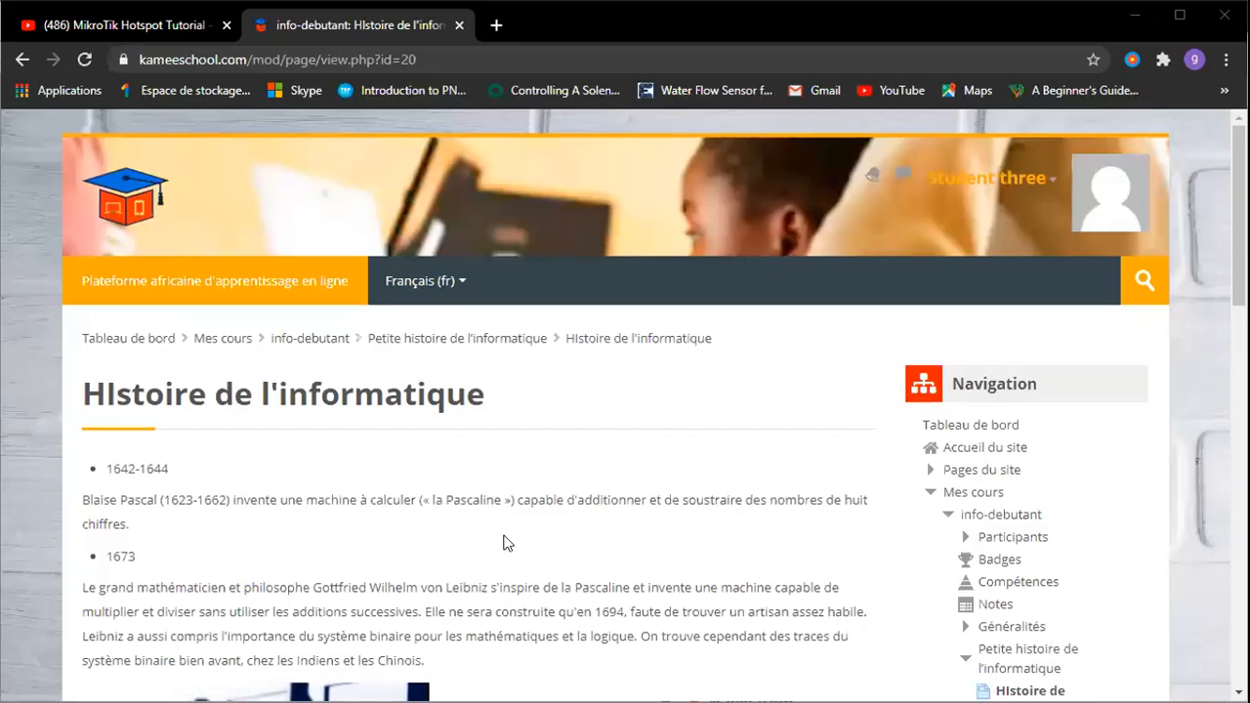
# In the student's maximised browser, open the Informatique pour les débutants course from the dashboard.
pyautogui.click(1181, 14)
pyautogui.click(193, 278)
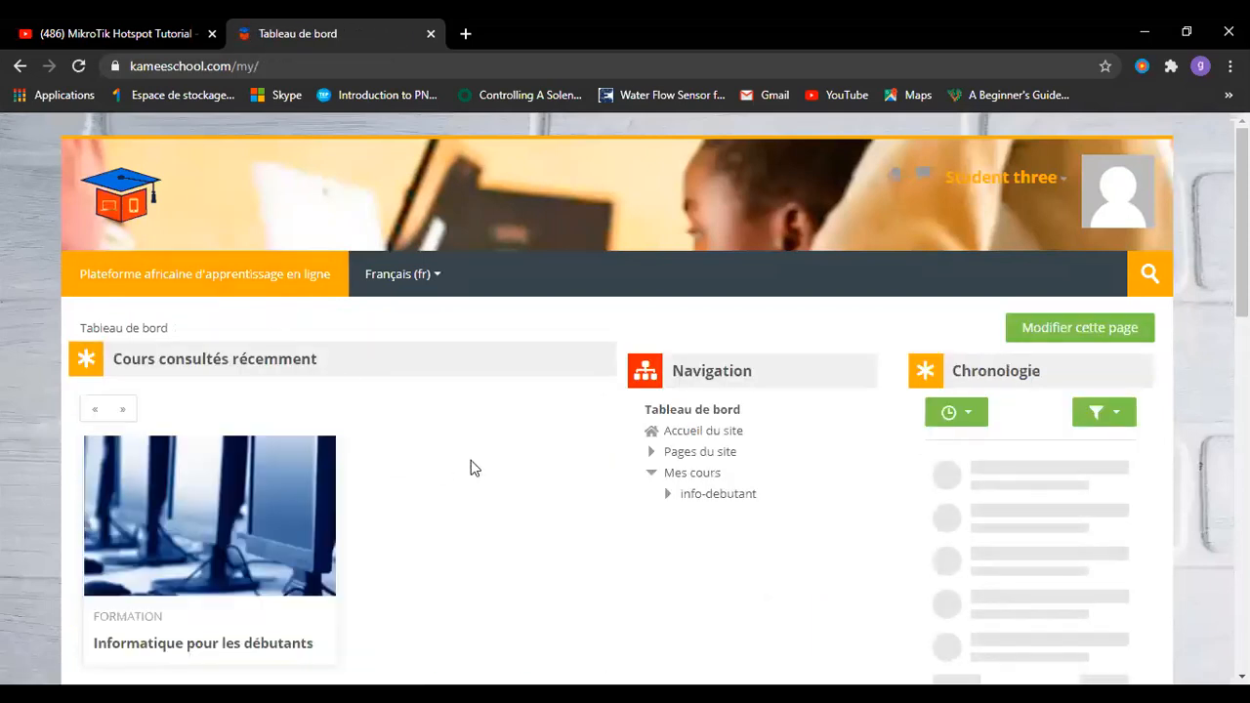
pyautogui.click(288, 507)
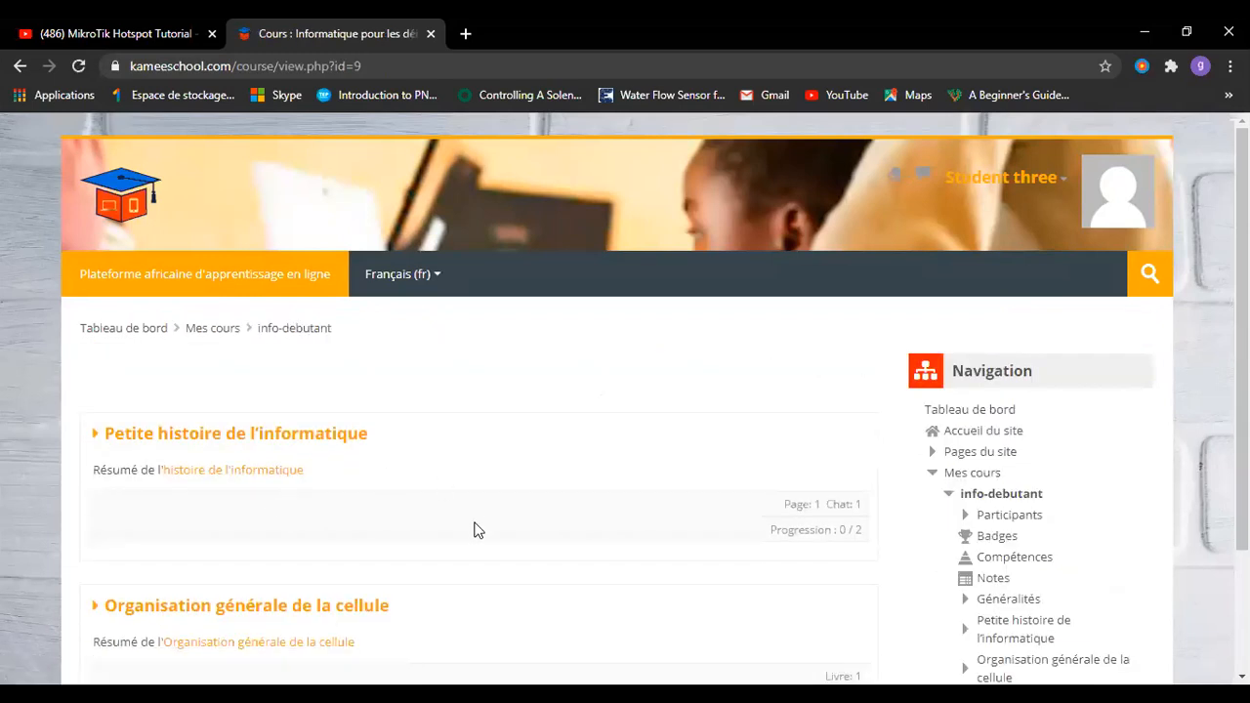
pyautogui.scroll(-2, 476, 528)
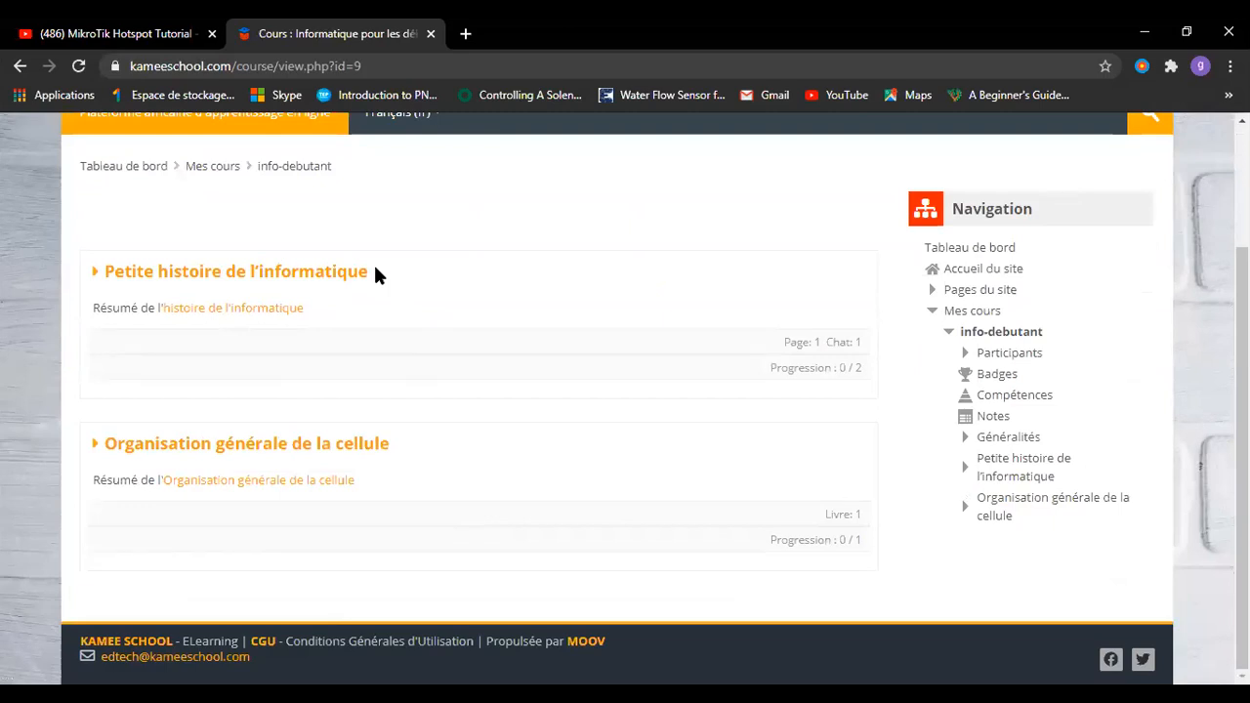
# Go past Petite histoire de l'informatique and open the Organisation générale de la cellule book.
pyautogui.click(331, 274)
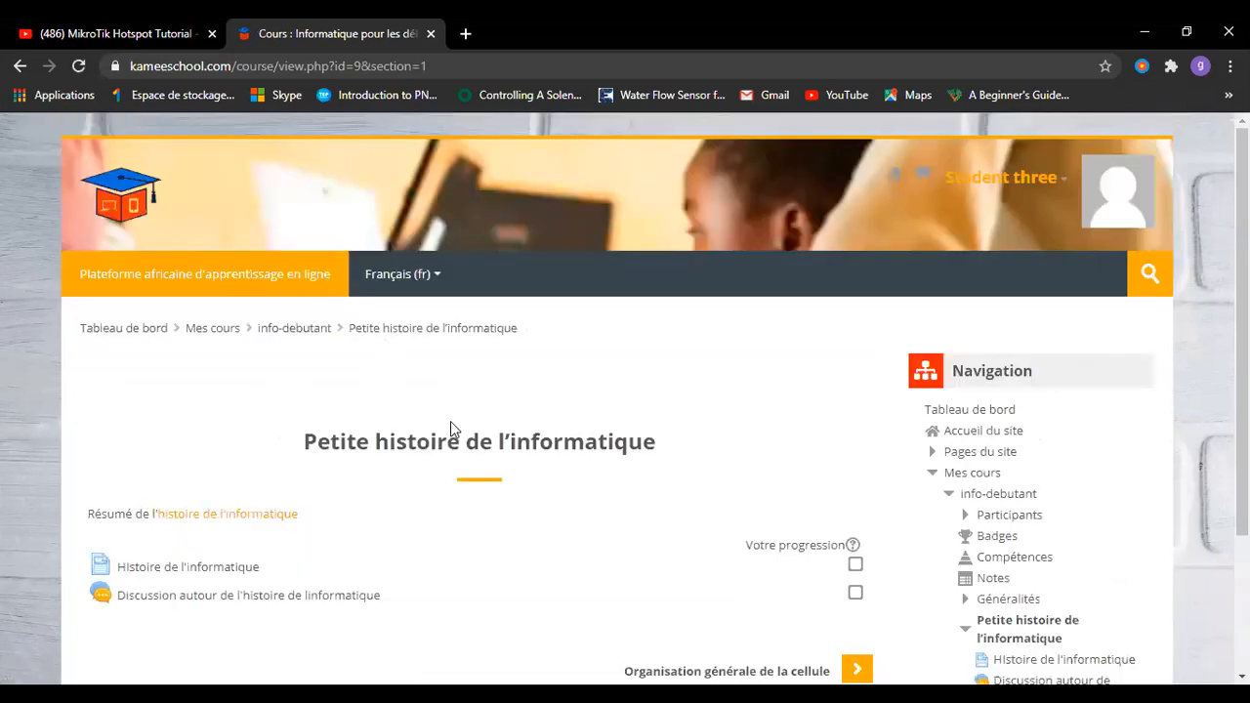
pyautogui.scroll(-2, 450, 421)
pyautogui.scroll(-1, 452, 430)
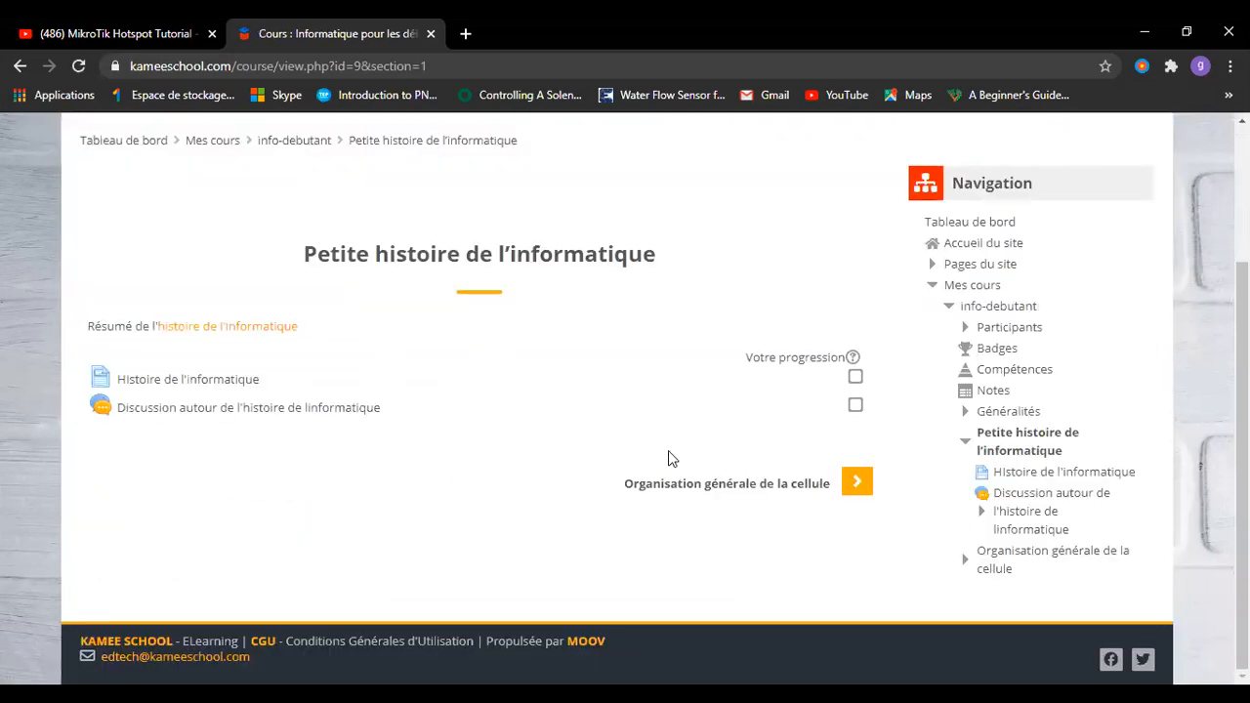
pyautogui.click(855, 485)
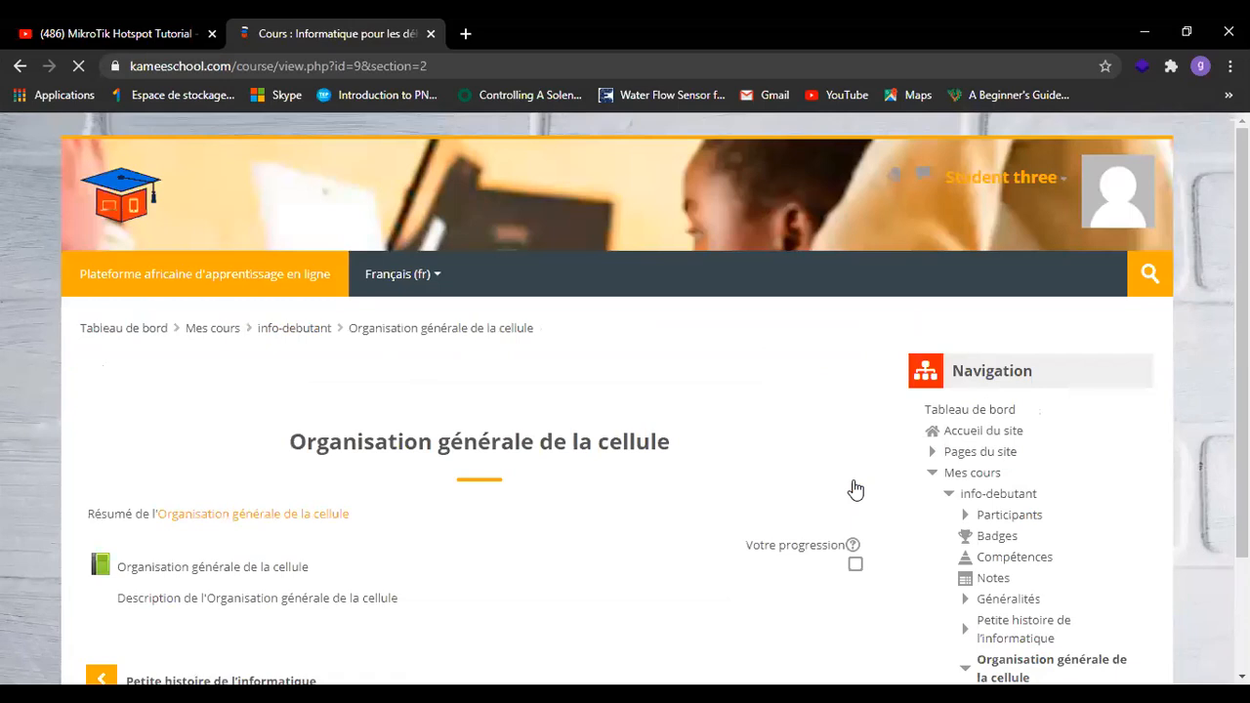
pyautogui.scroll(-3, 515, 535)
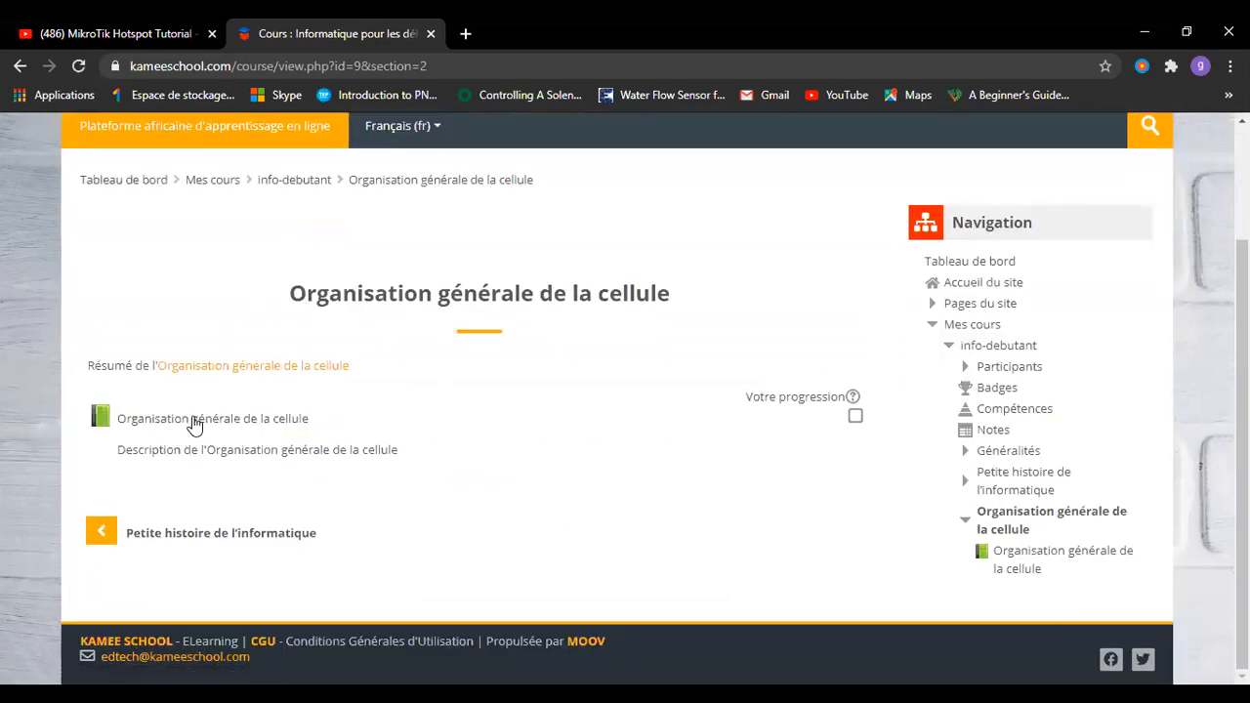
pyautogui.click(195, 424)
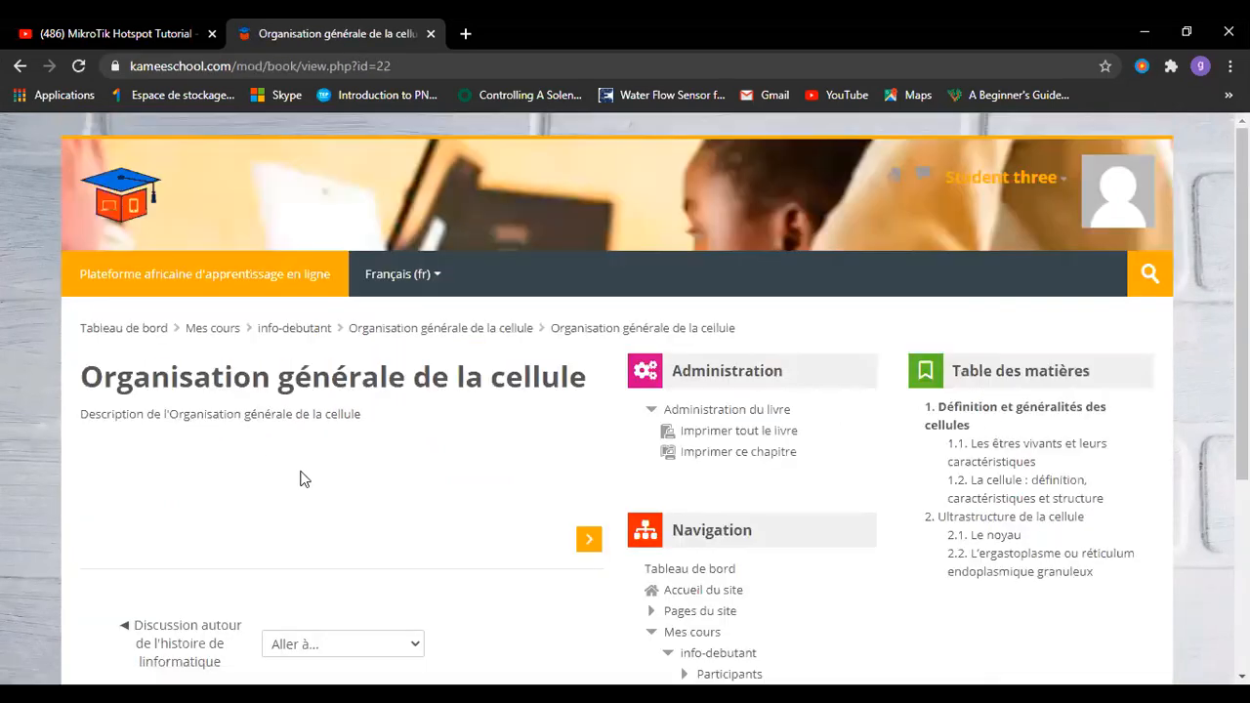
# As the student, read chapter 1.1, then chapter 1.2 down to the Particularité note.
pyautogui.scroll(-3, 339, 512)
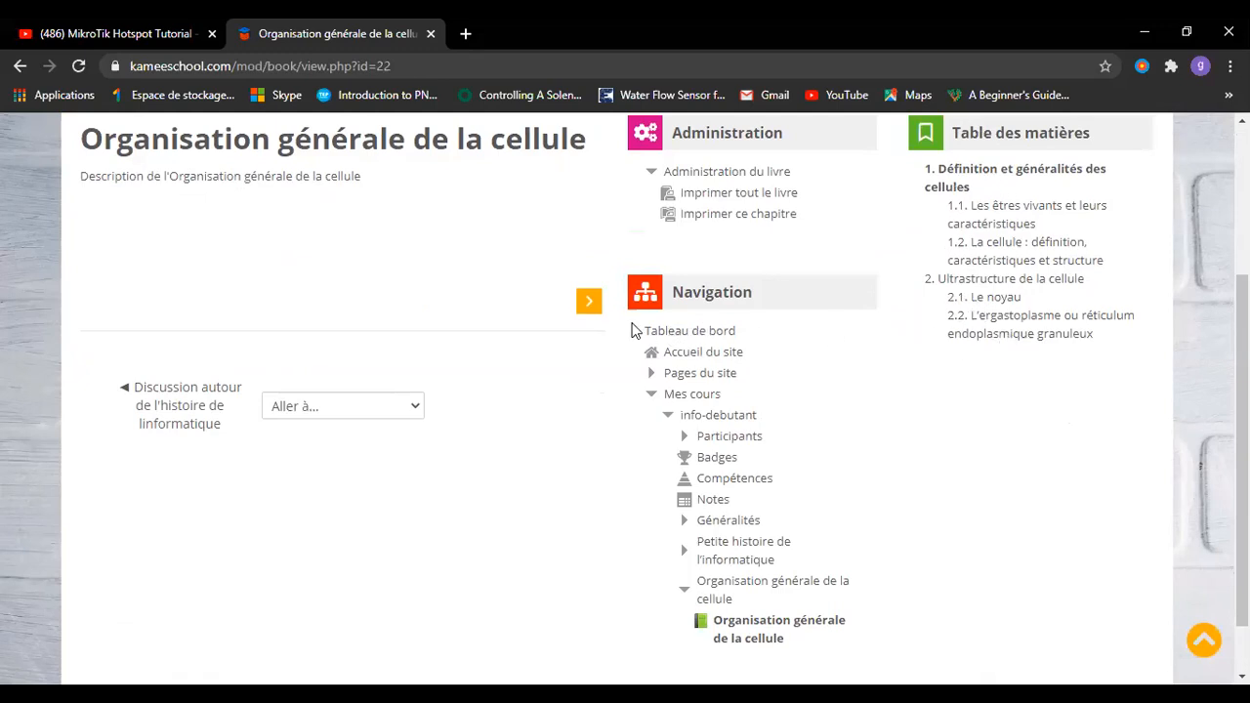
pyautogui.click(589, 305)
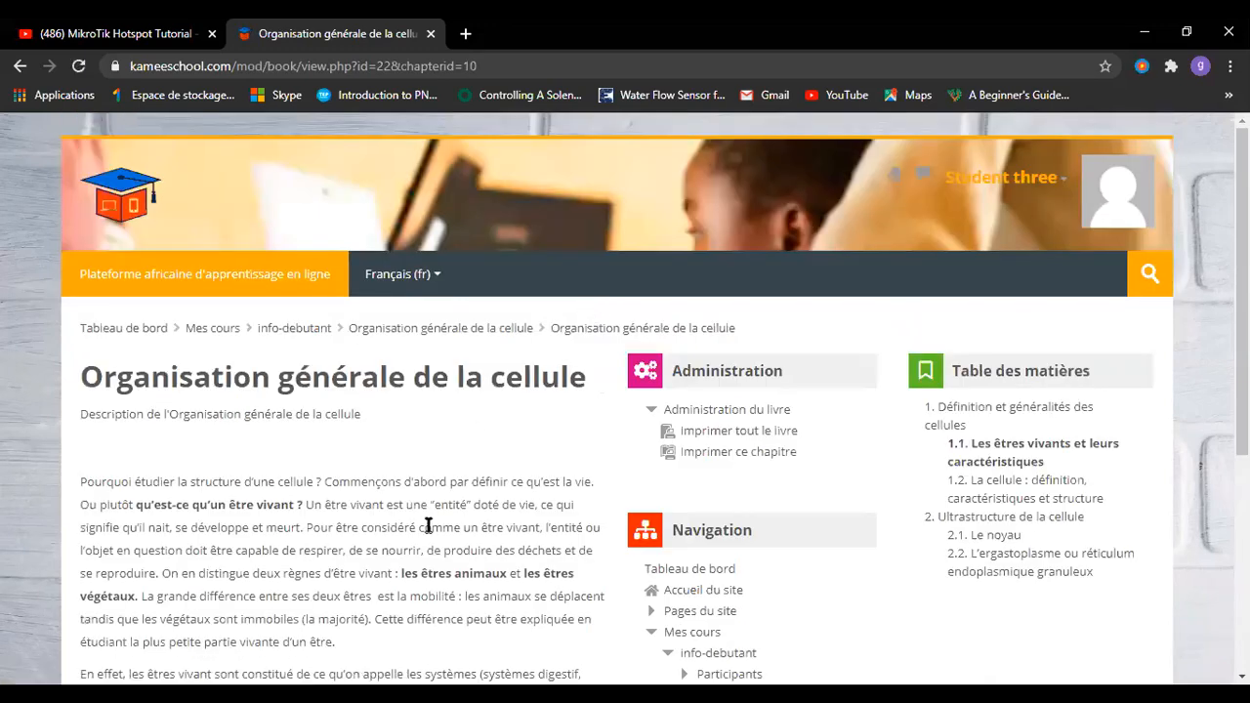
pyautogui.scroll(-3, 428, 526)
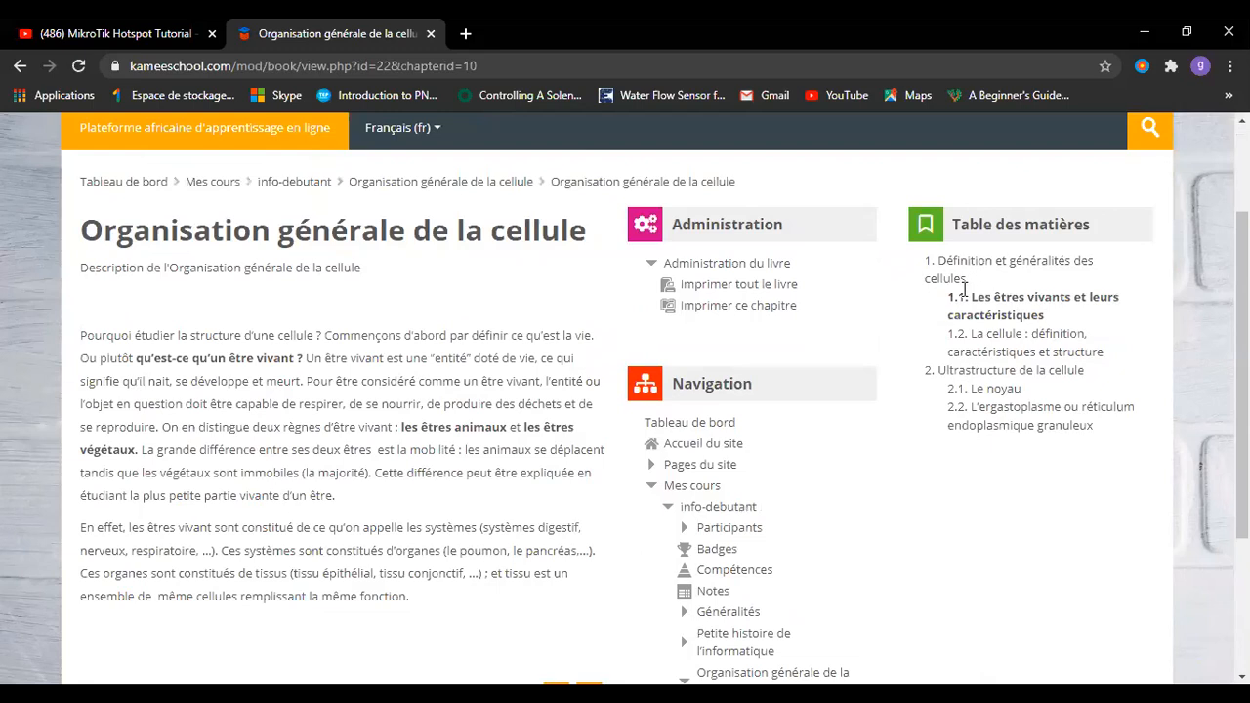
pyautogui.scroll(-3, 467, 384)
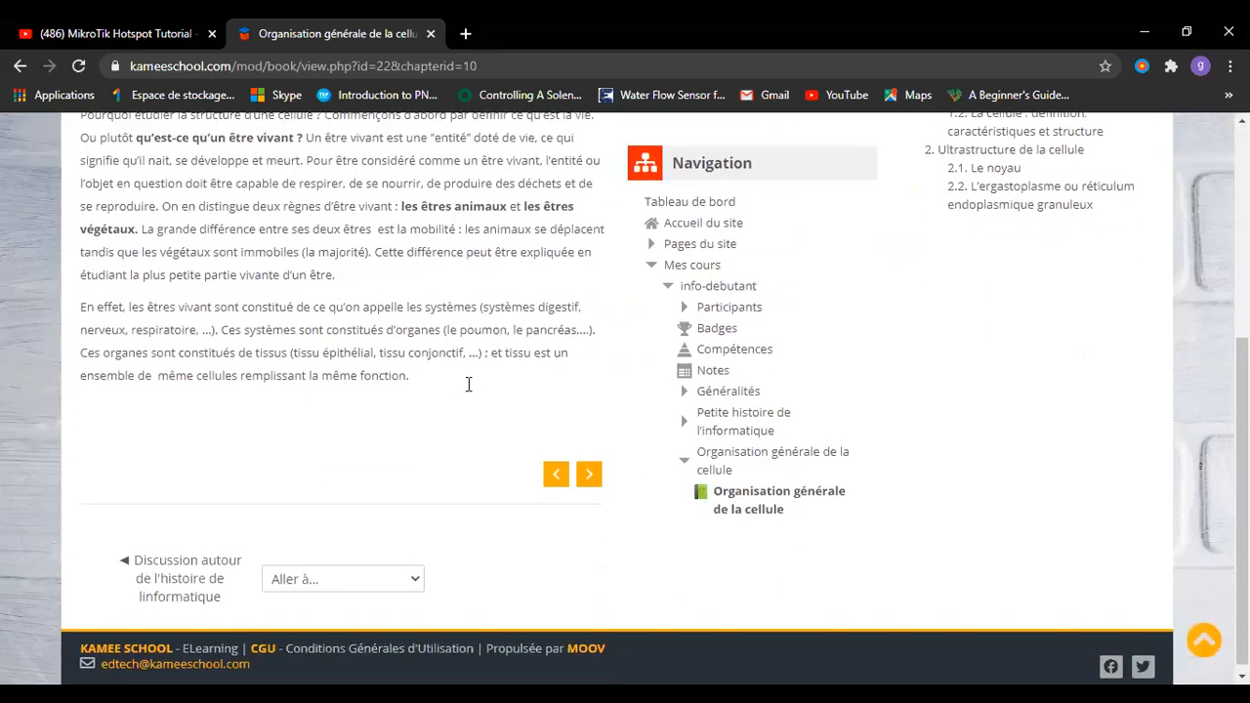
pyautogui.click(589, 467)
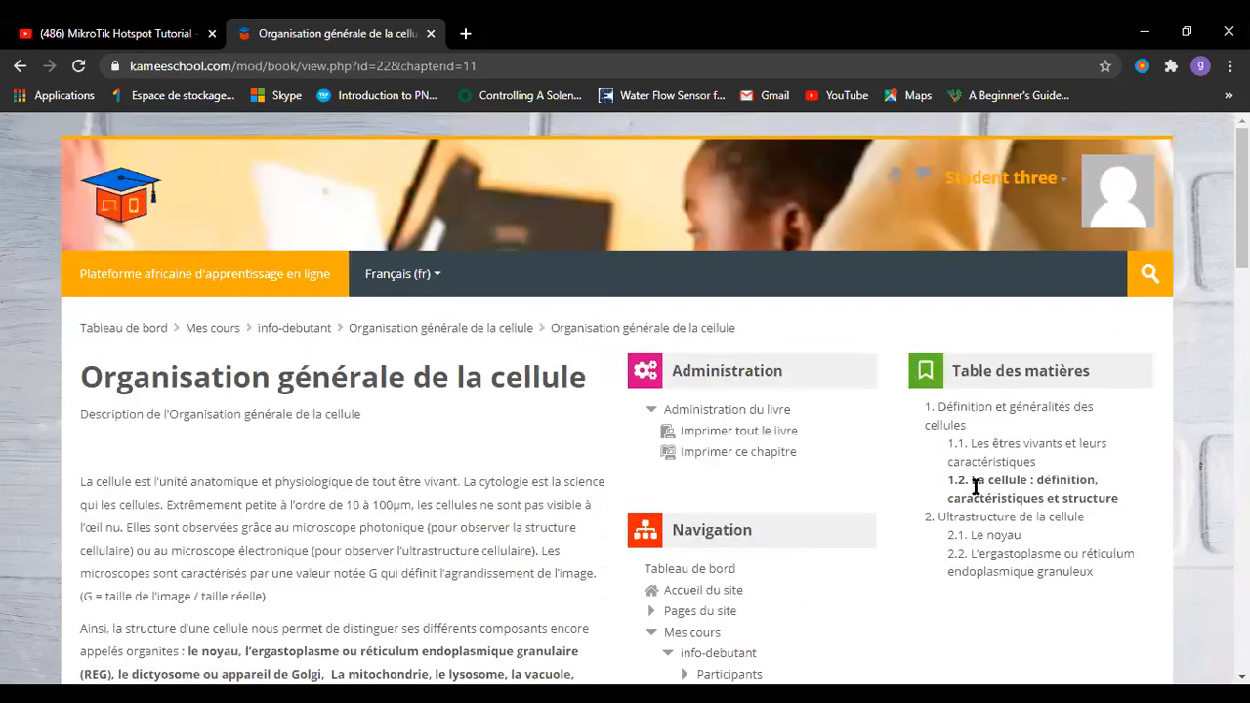
pyautogui.scroll(-3, 459, 571)
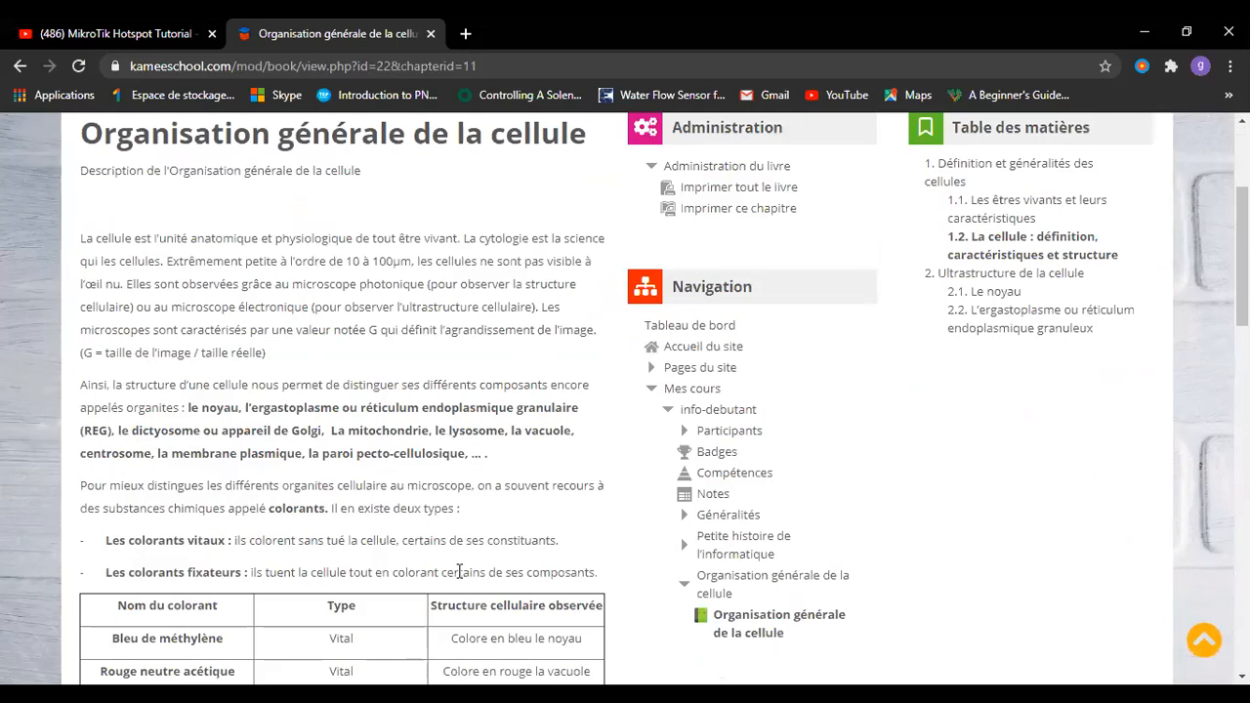
pyautogui.scroll(-5, 459, 571)
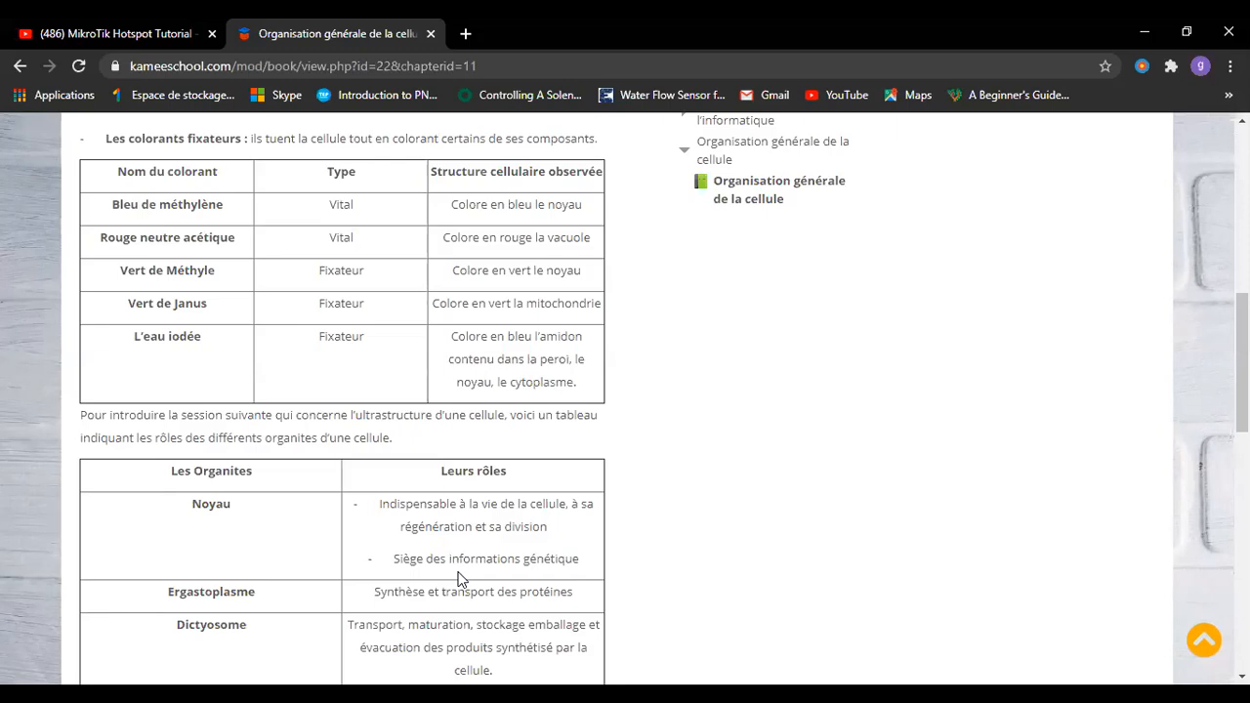
pyautogui.scroll(-15, 459, 577)
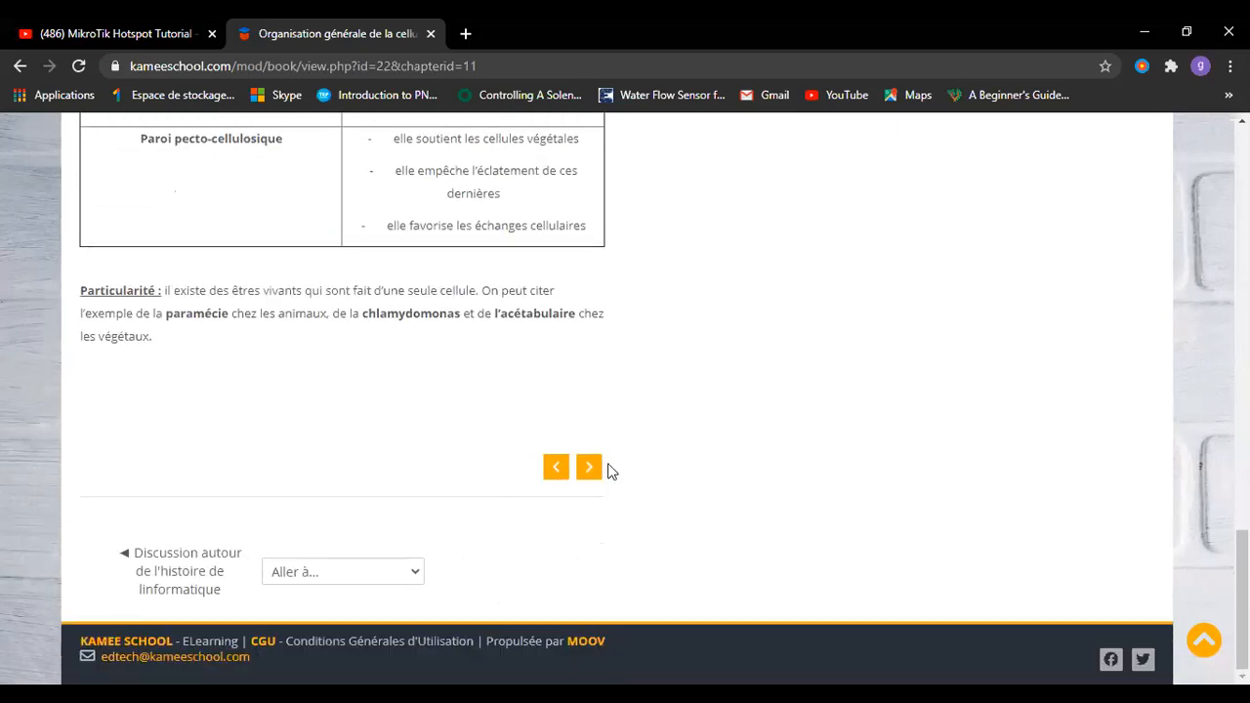
# Advance the student's book view to the next chapter.
pyautogui.click(589, 468)
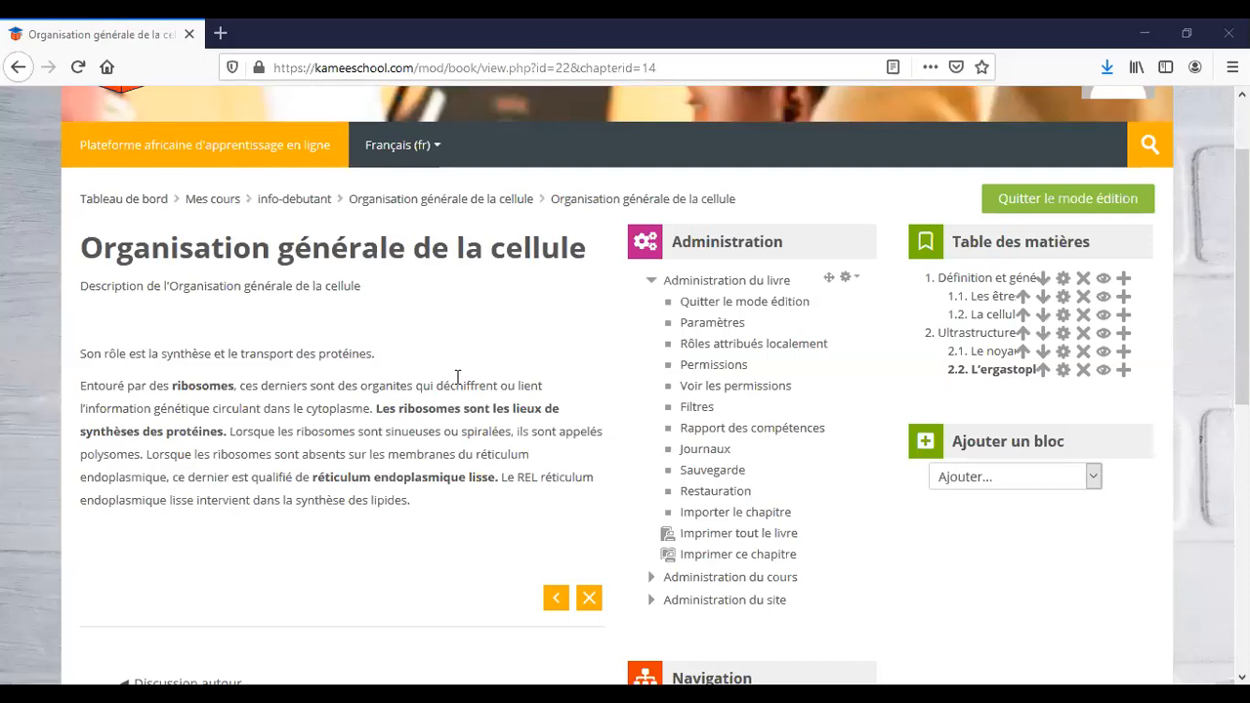
# Turn off editing mode and return to the info-debutant course page.
pyautogui.scroll(2, 457, 377)
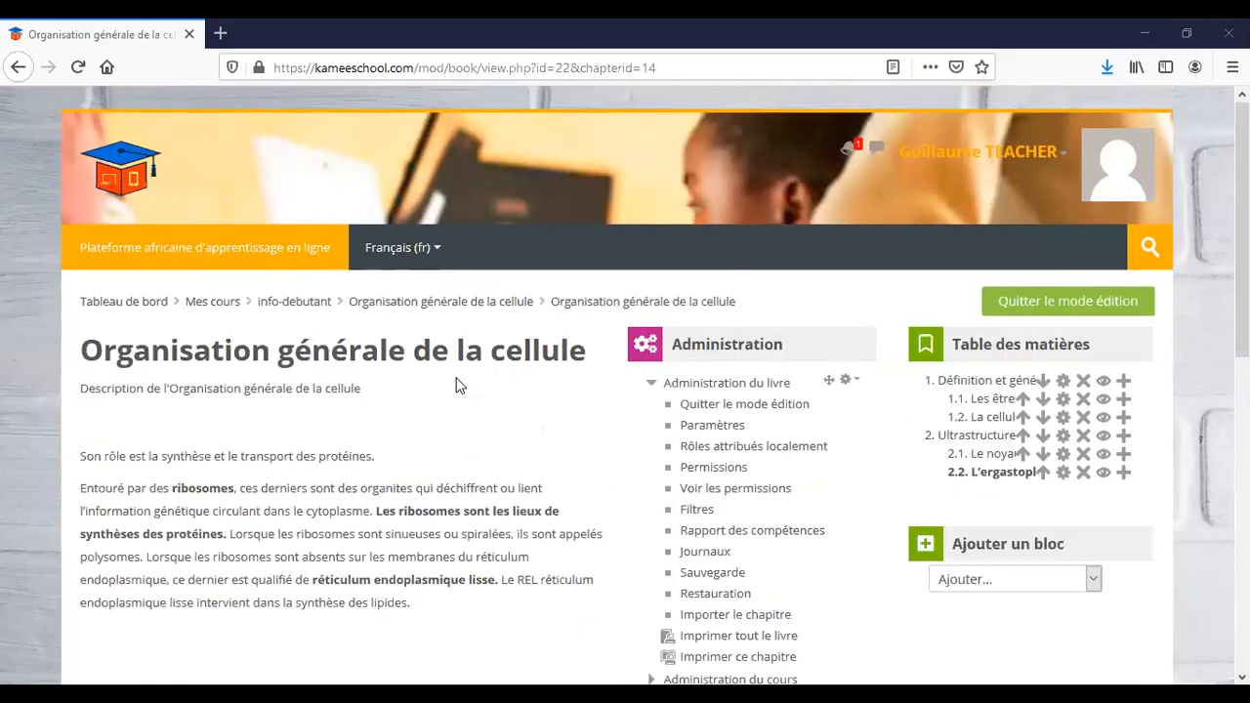
pyautogui.click(1038, 311)
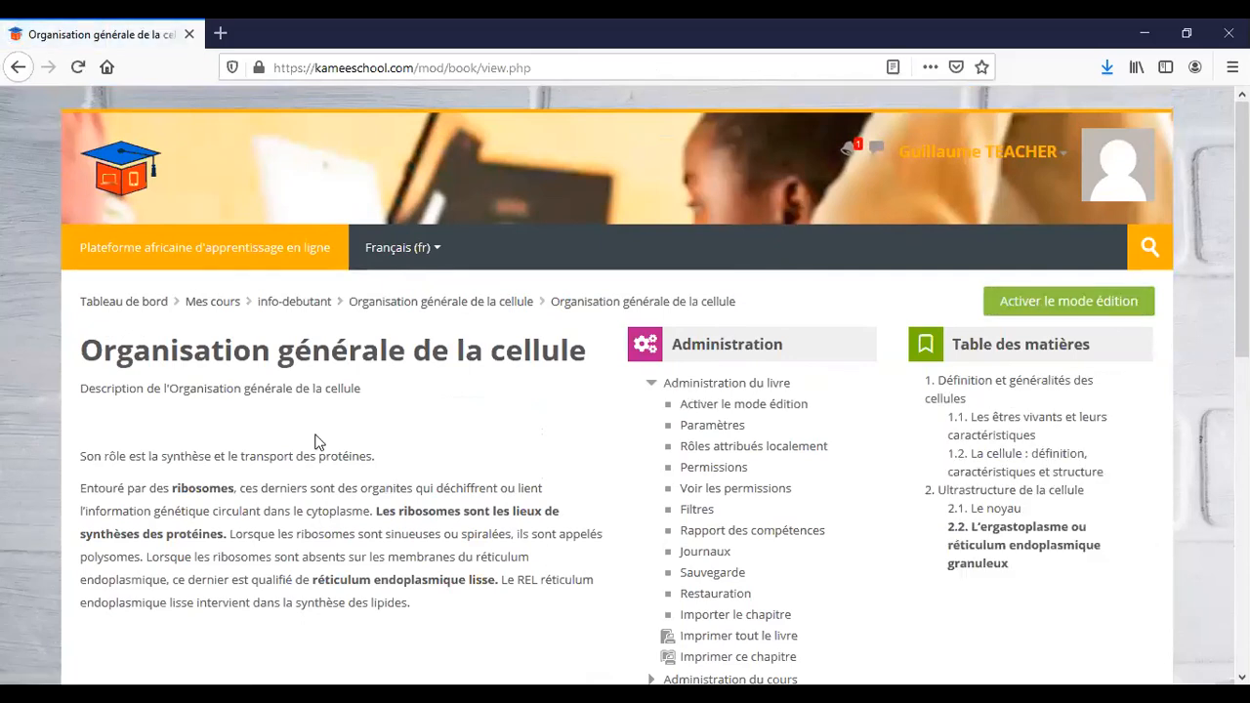
pyautogui.click(286, 308)
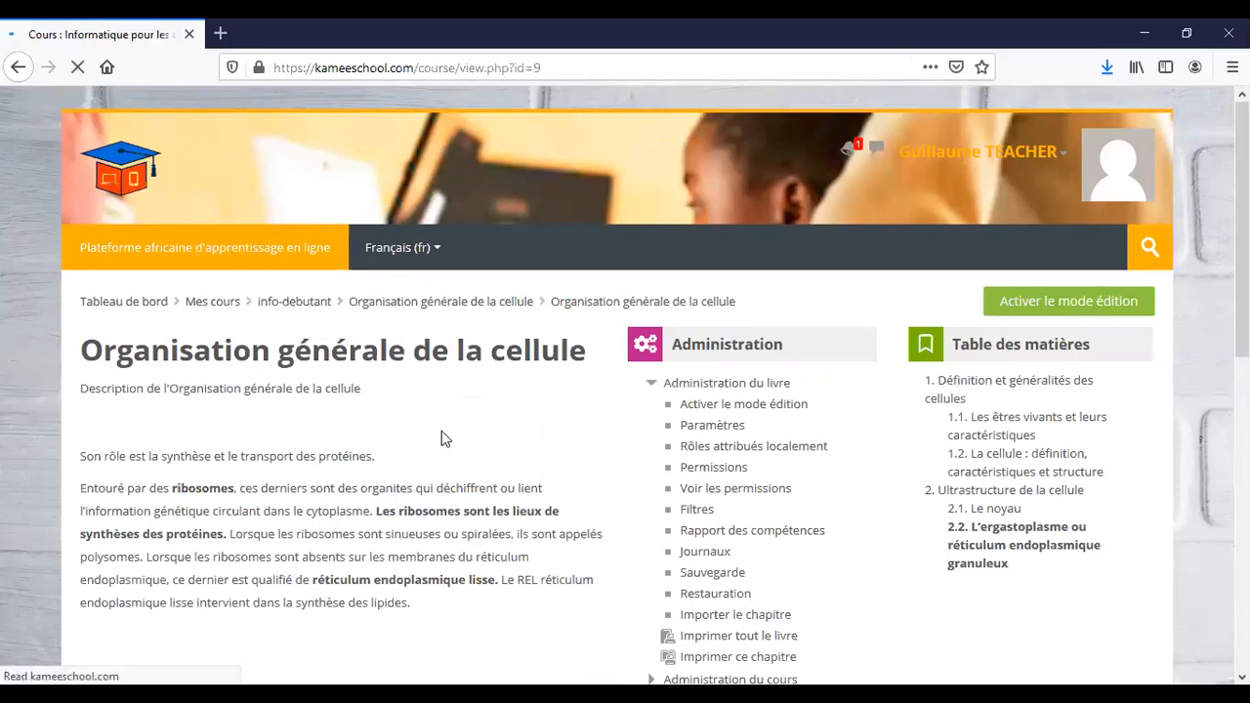
pyautogui.scroll(-3, 441, 431)
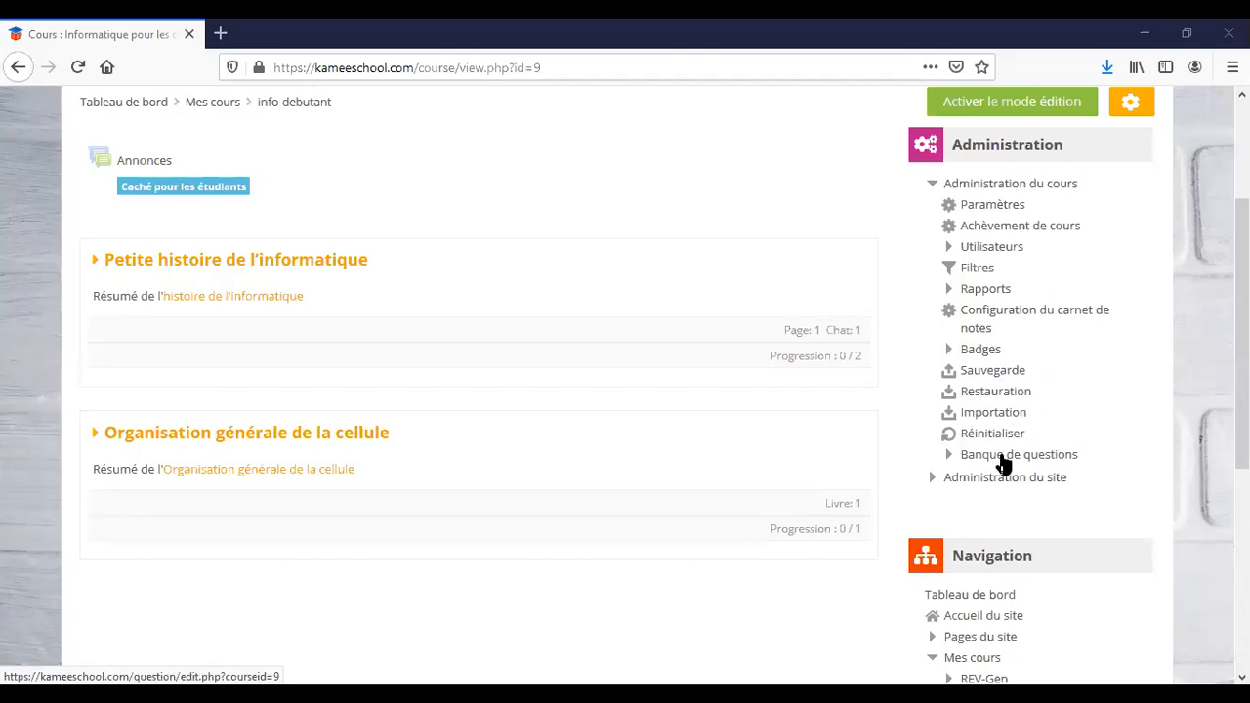
# Open the info-debutant Banque de questions at the Défaut pour info-debutant category.
pyautogui.click(1003, 459)
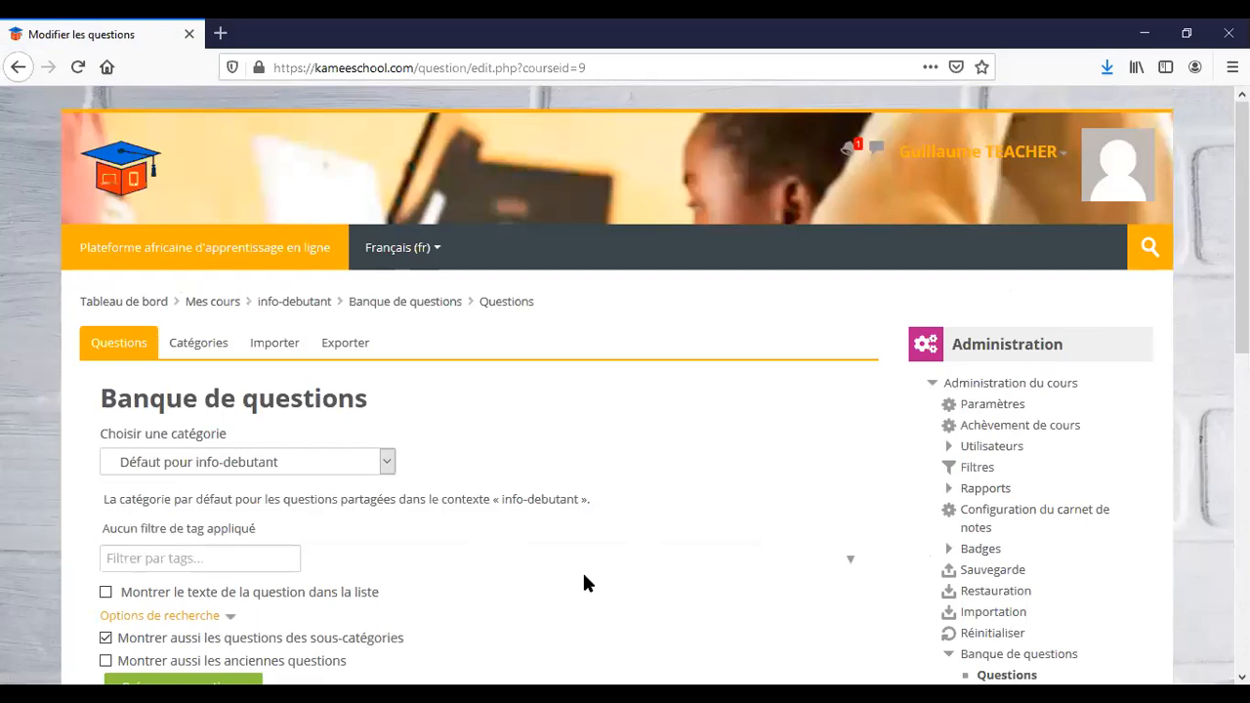
pyautogui.scroll(-2, 552, 412)
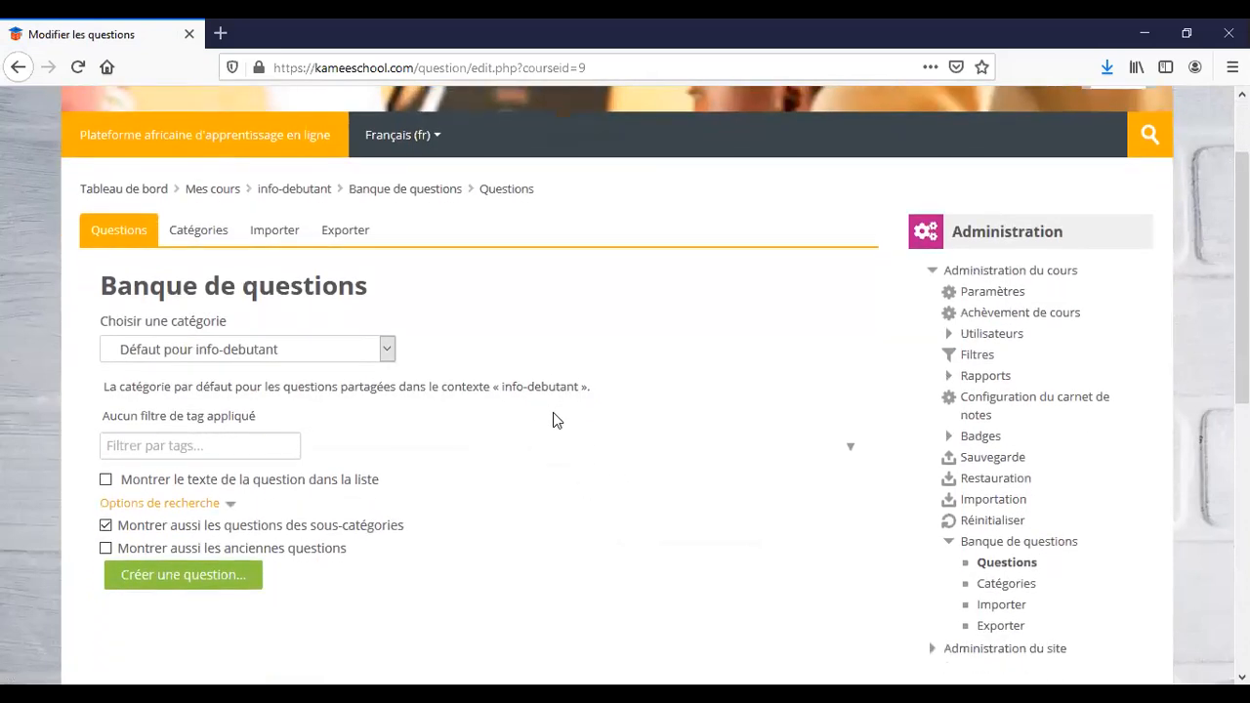
pyautogui.scroll(-1, 553, 413)
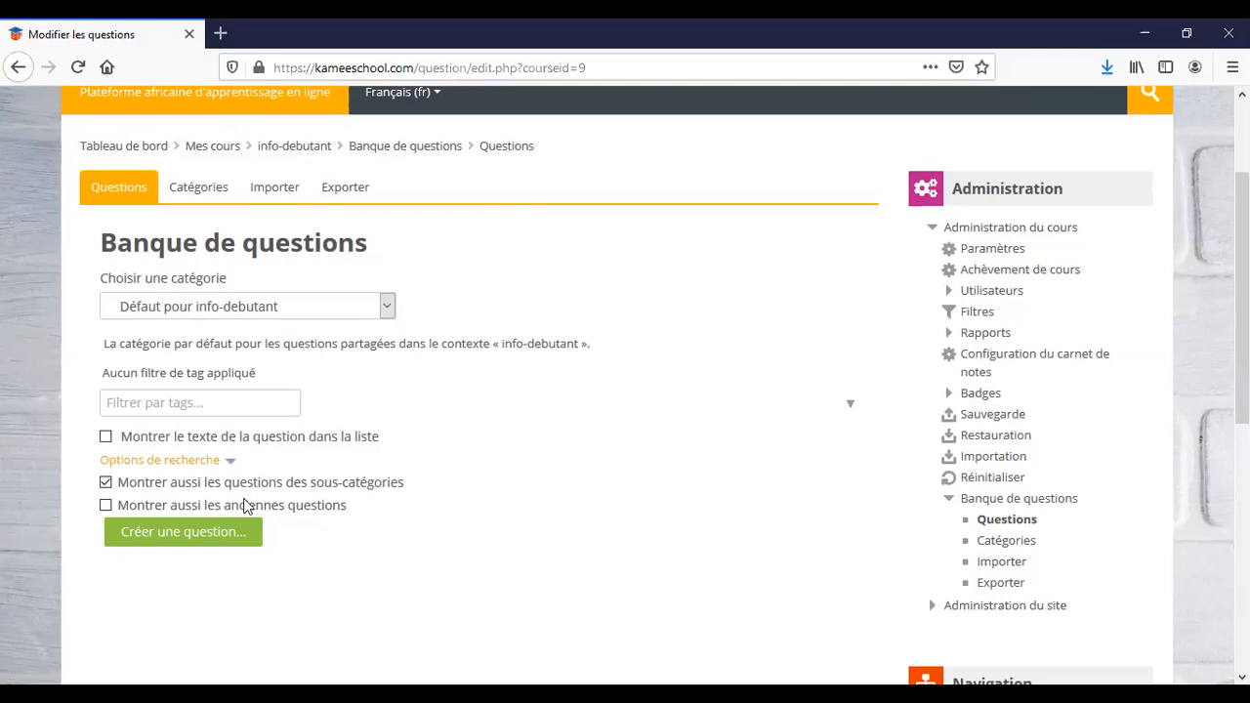
pyautogui.click(204, 194)
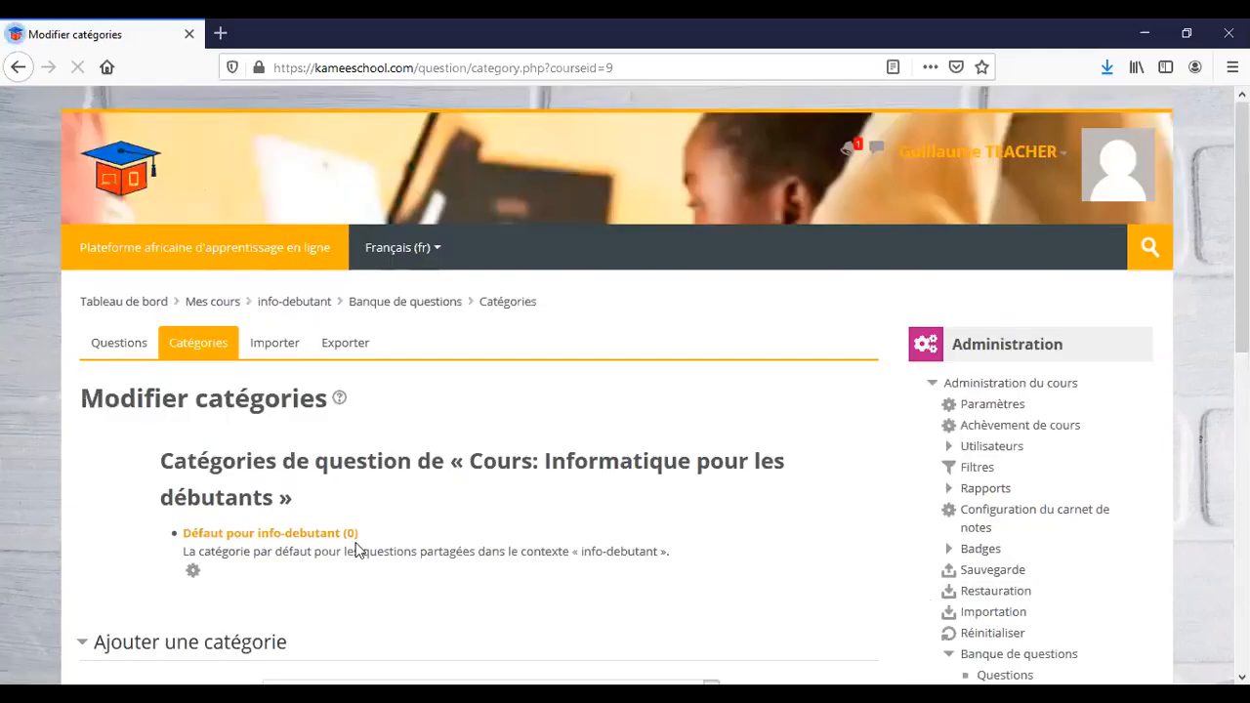
pyautogui.scroll(-3, 354, 547)
pyautogui.scroll(-3, 354, 550)
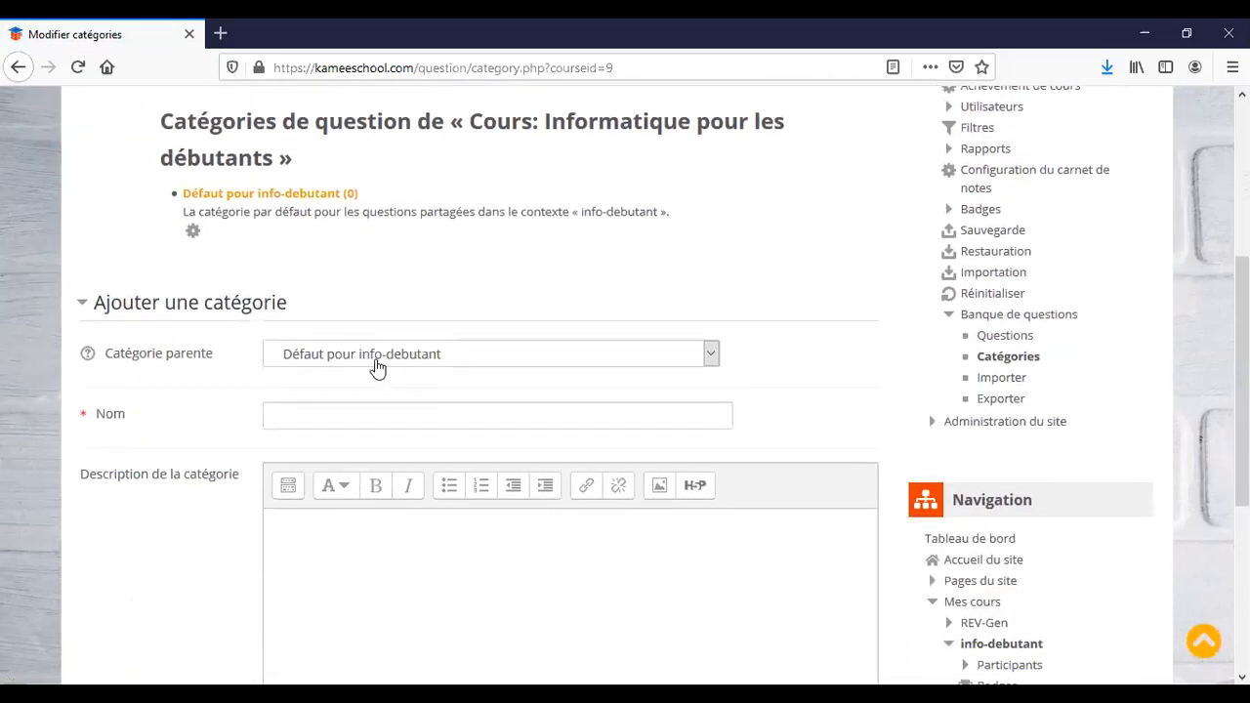
pyautogui.click(711, 354)
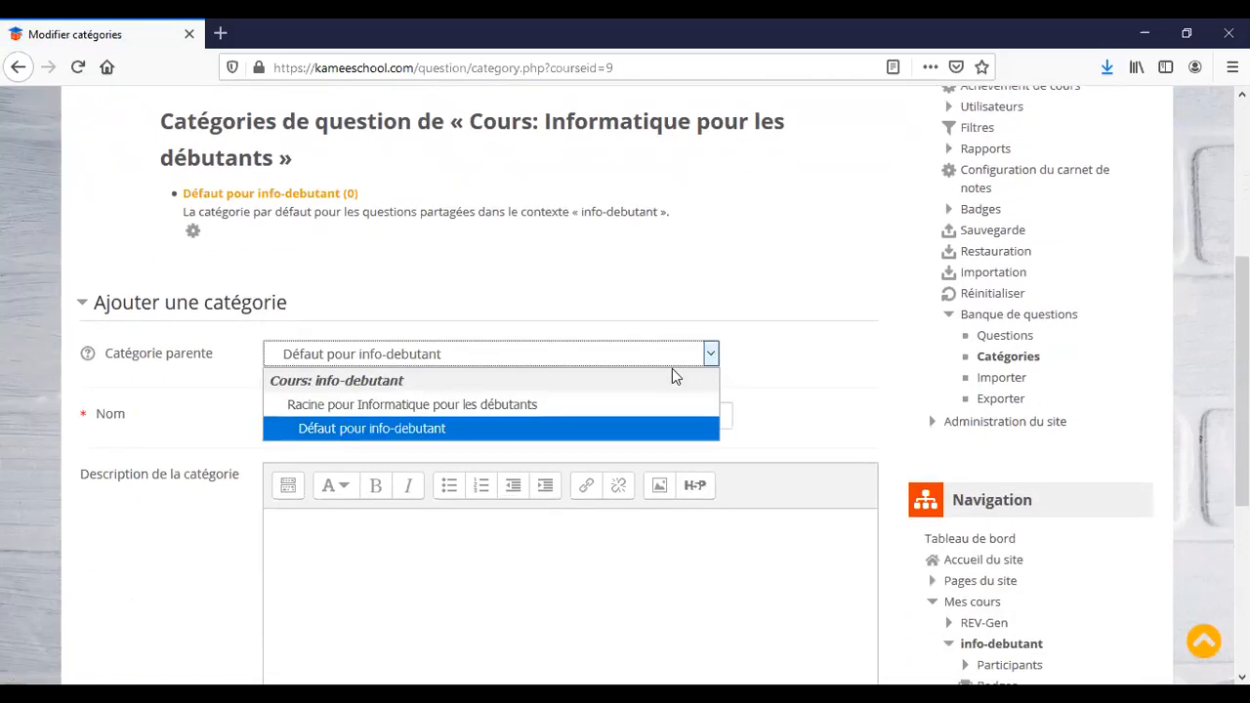
pyautogui.click(598, 405)
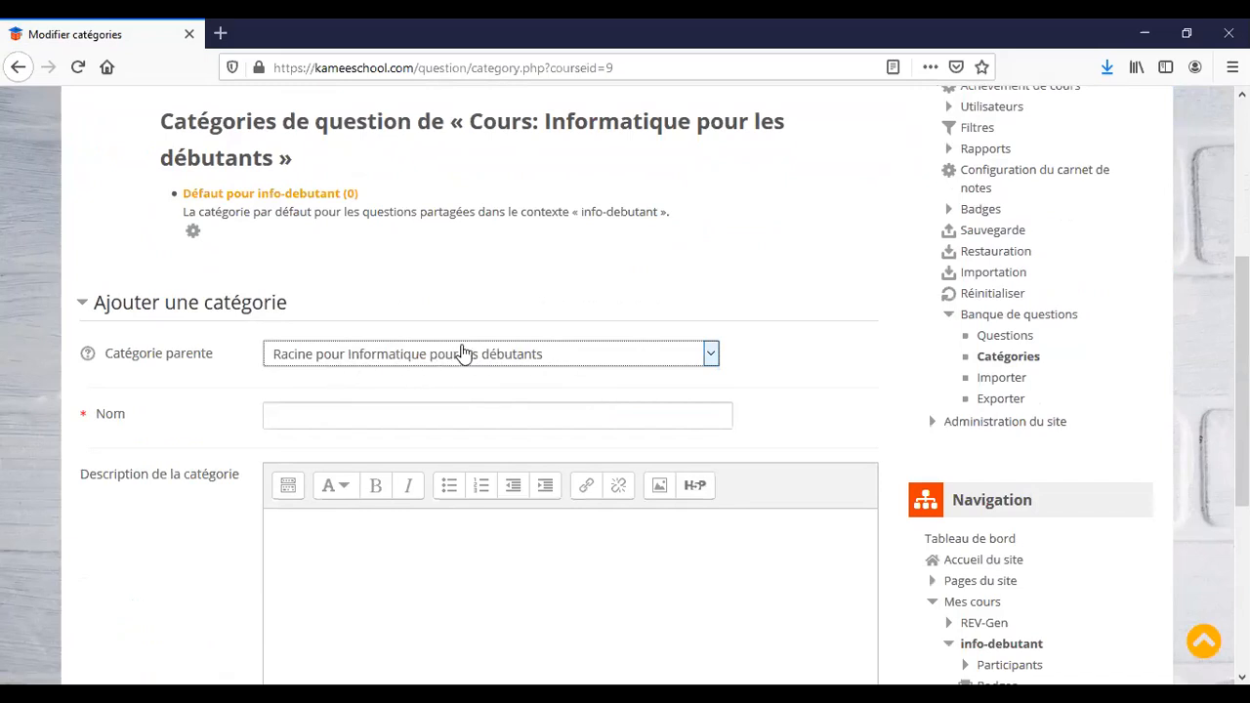
pyautogui.click(346, 420)
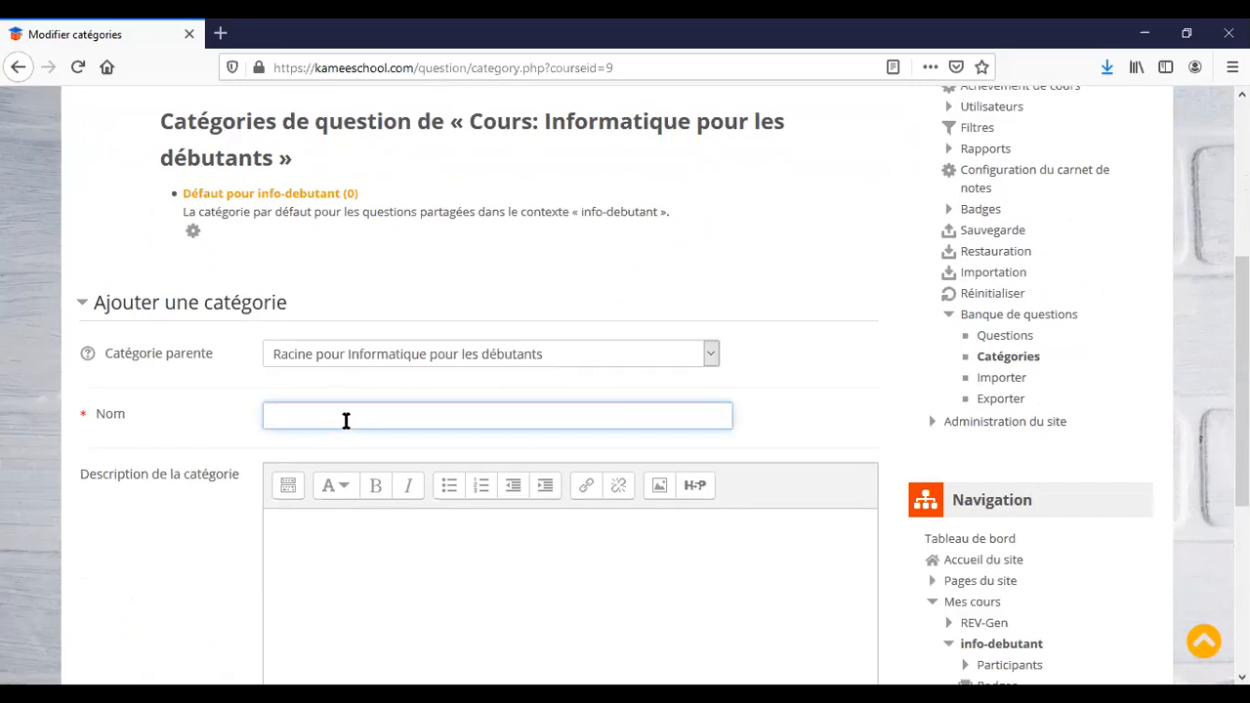
pyautogui.write('informatique.')
pyautogui.click(405, 575)
pyautogui.scroll(-4, 406, 575)
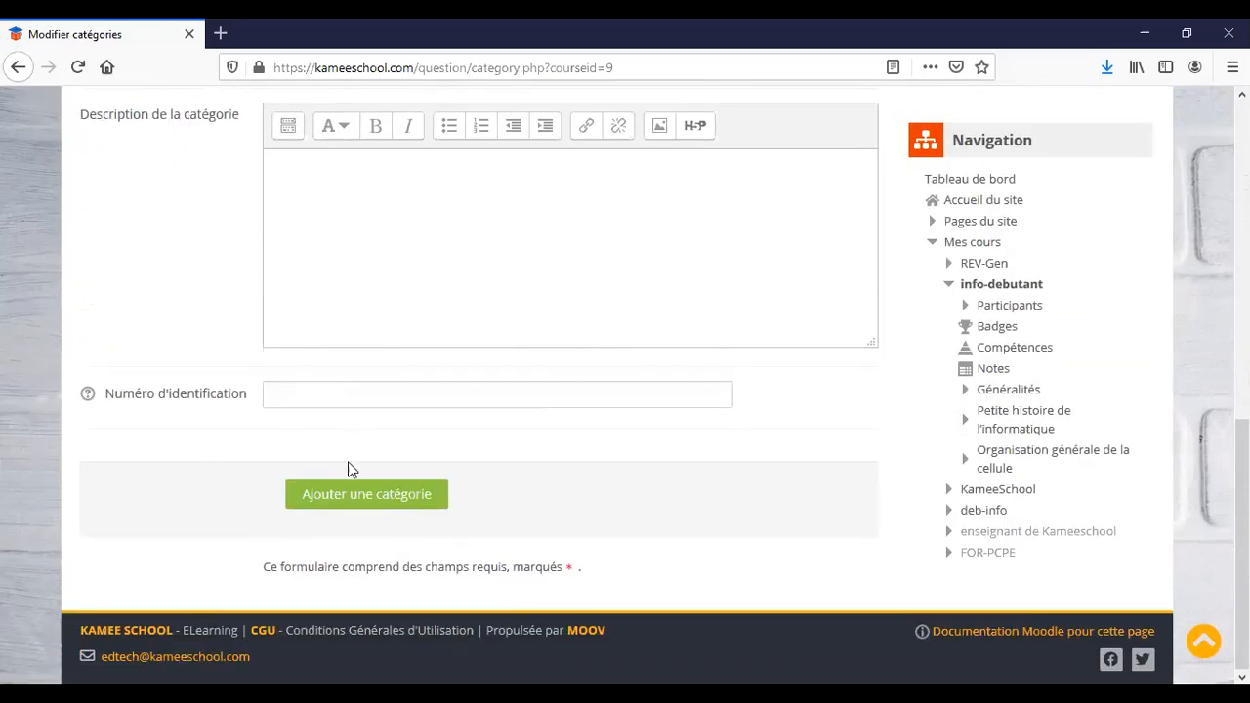
pyautogui.click(343, 506)
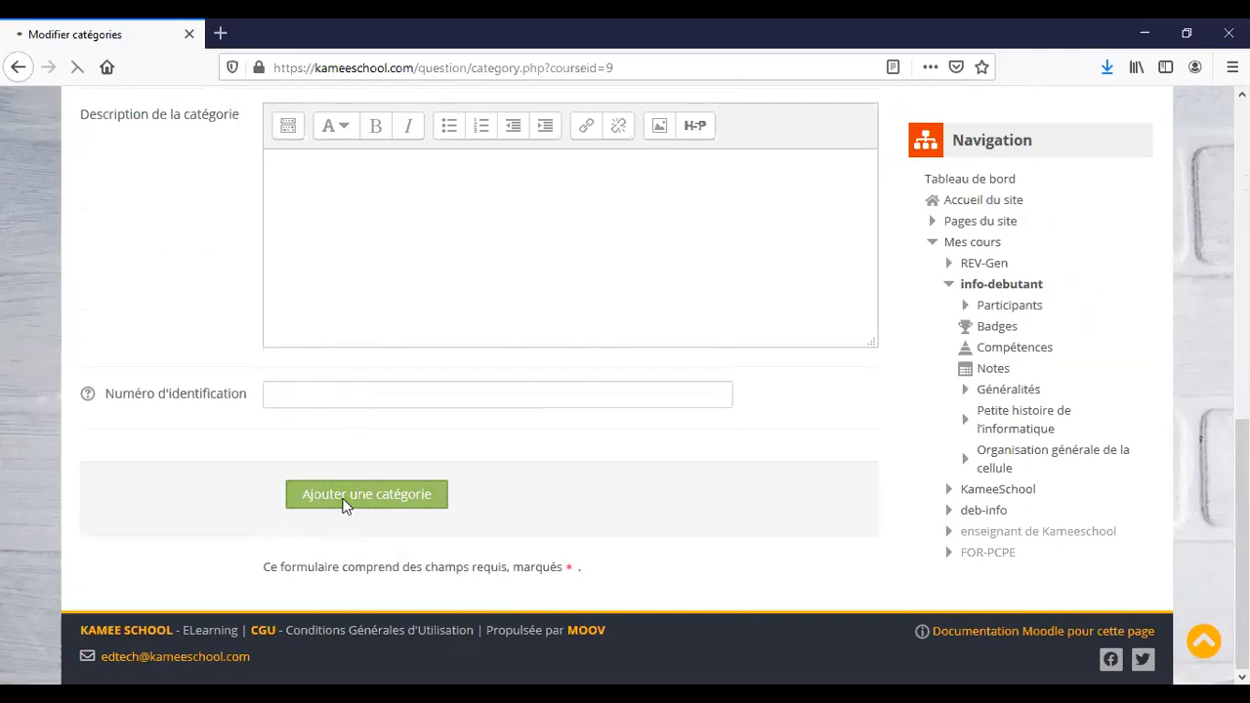
pyautogui.scroll(-3, 342, 505)
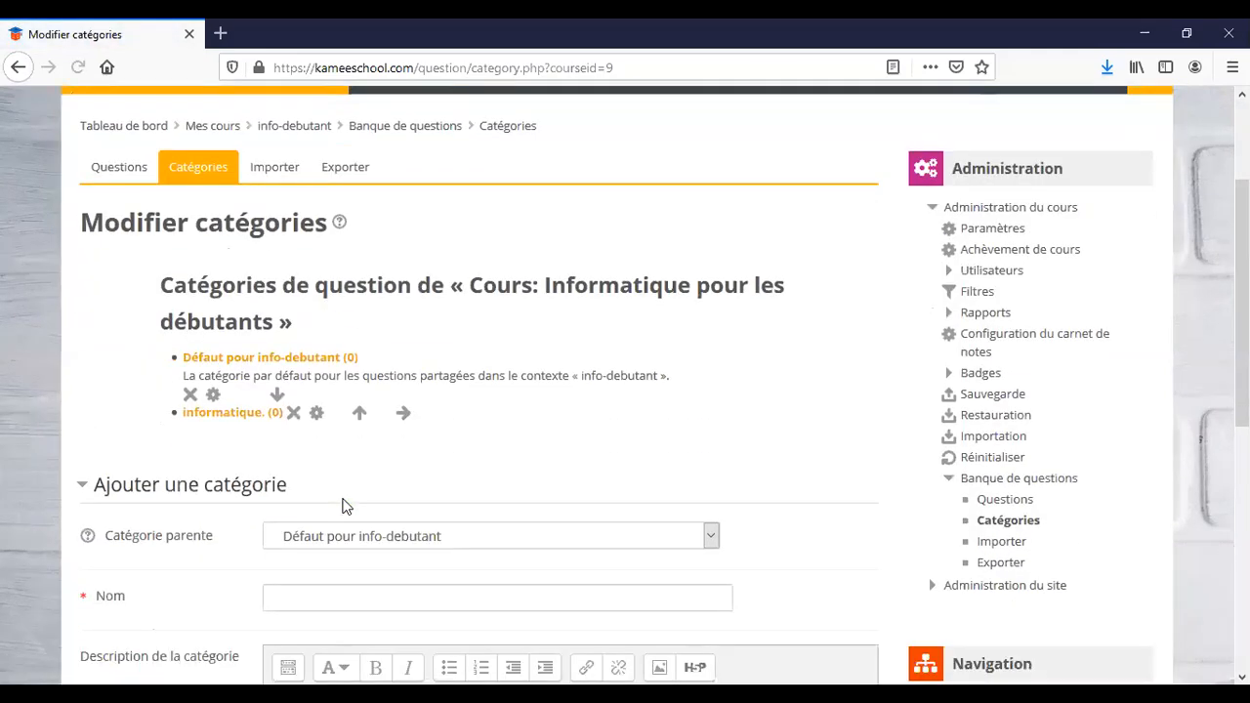
pyautogui.scroll(-3, 149, 563)
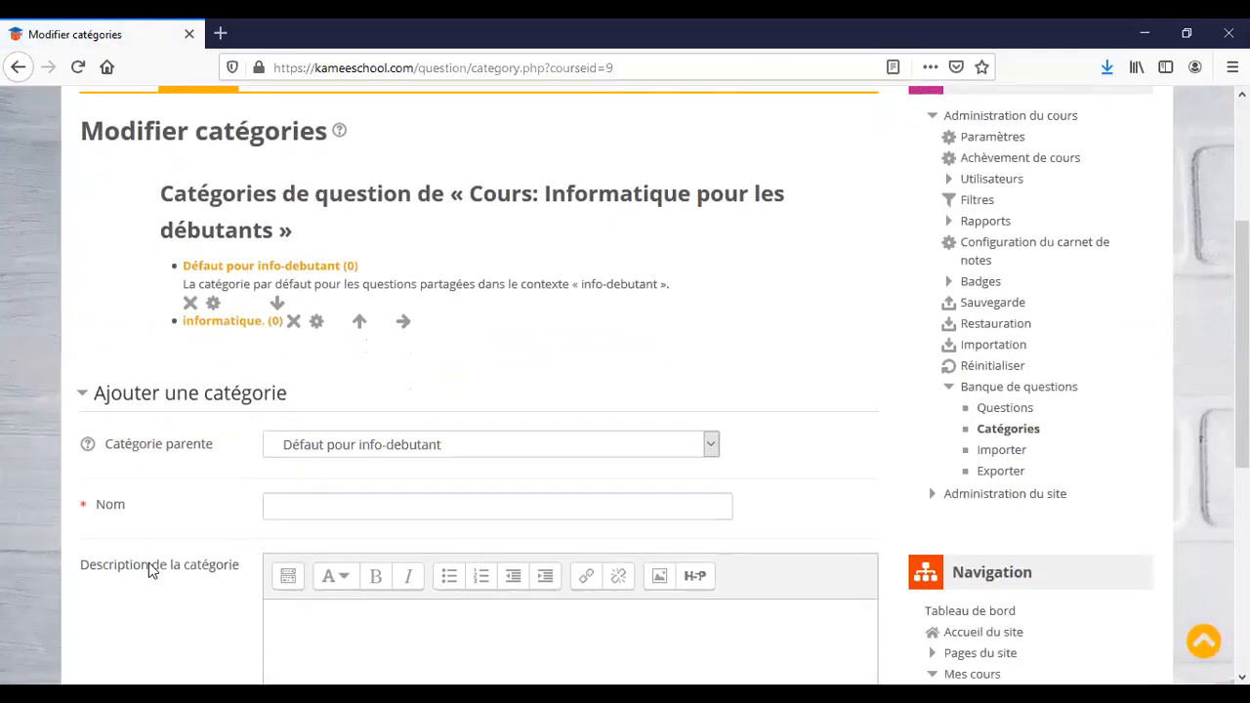
pyautogui.scroll(3, 149, 571)
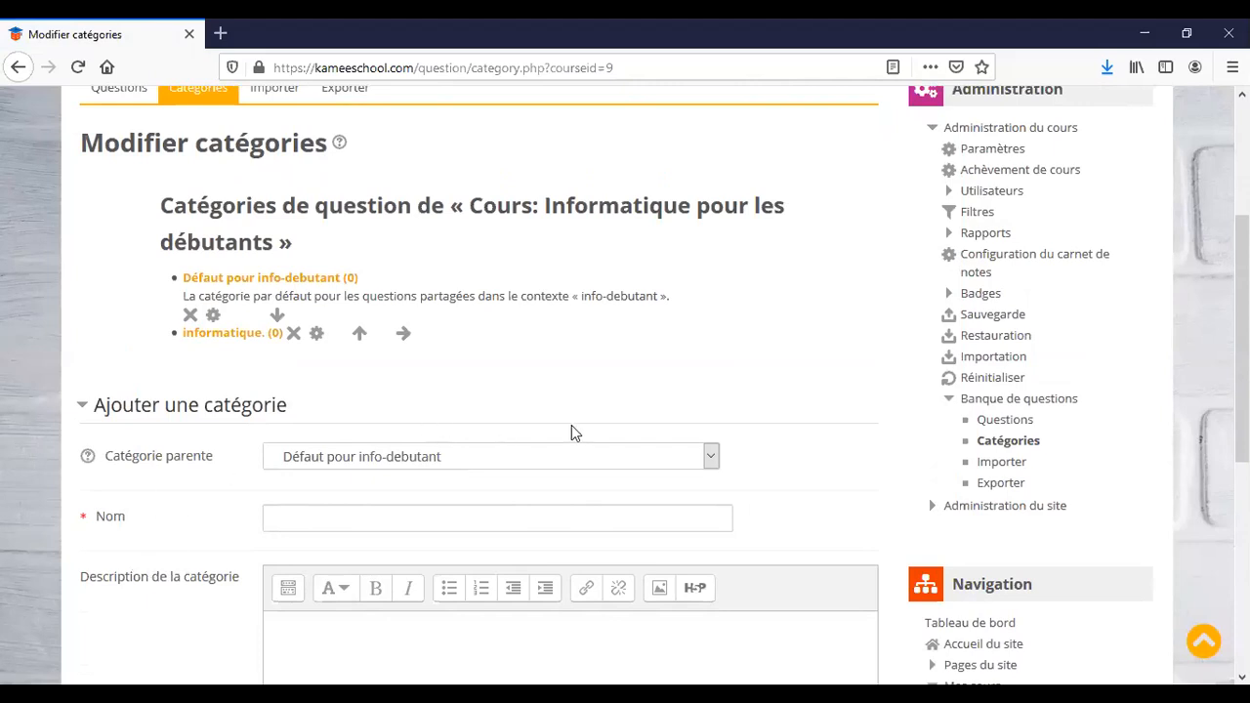
pyautogui.click(712, 459)
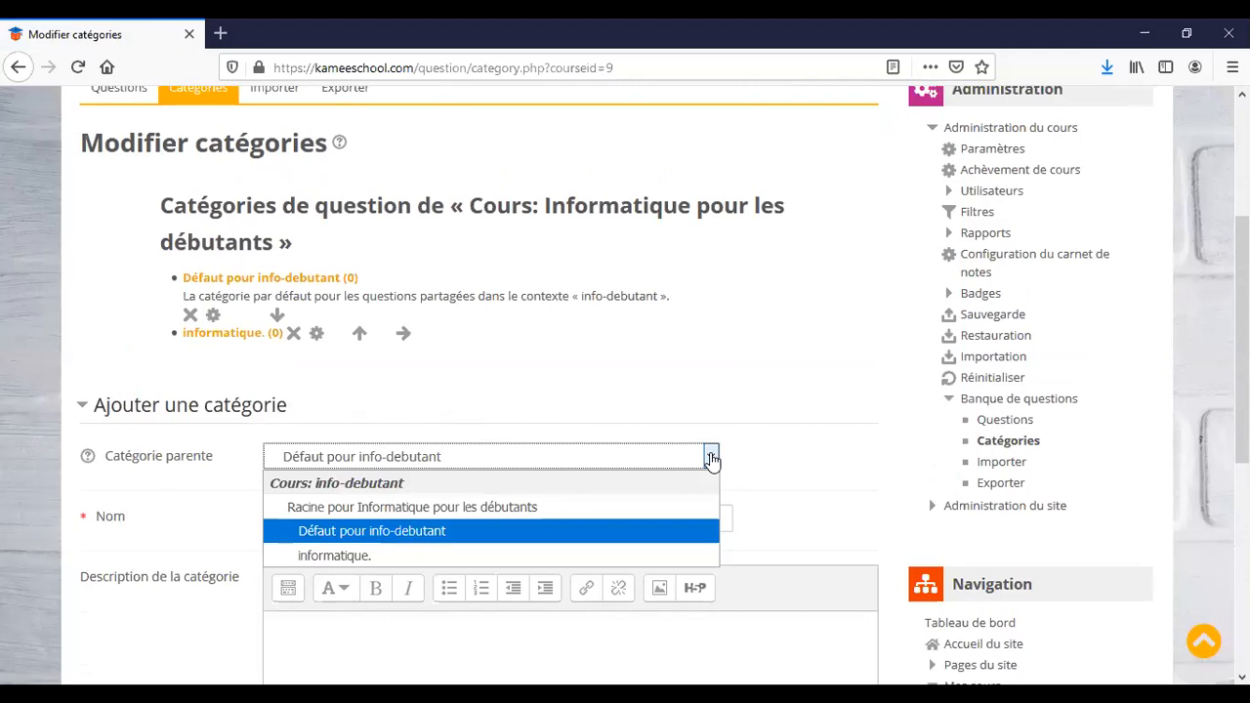
pyautogui.click(805, 423)
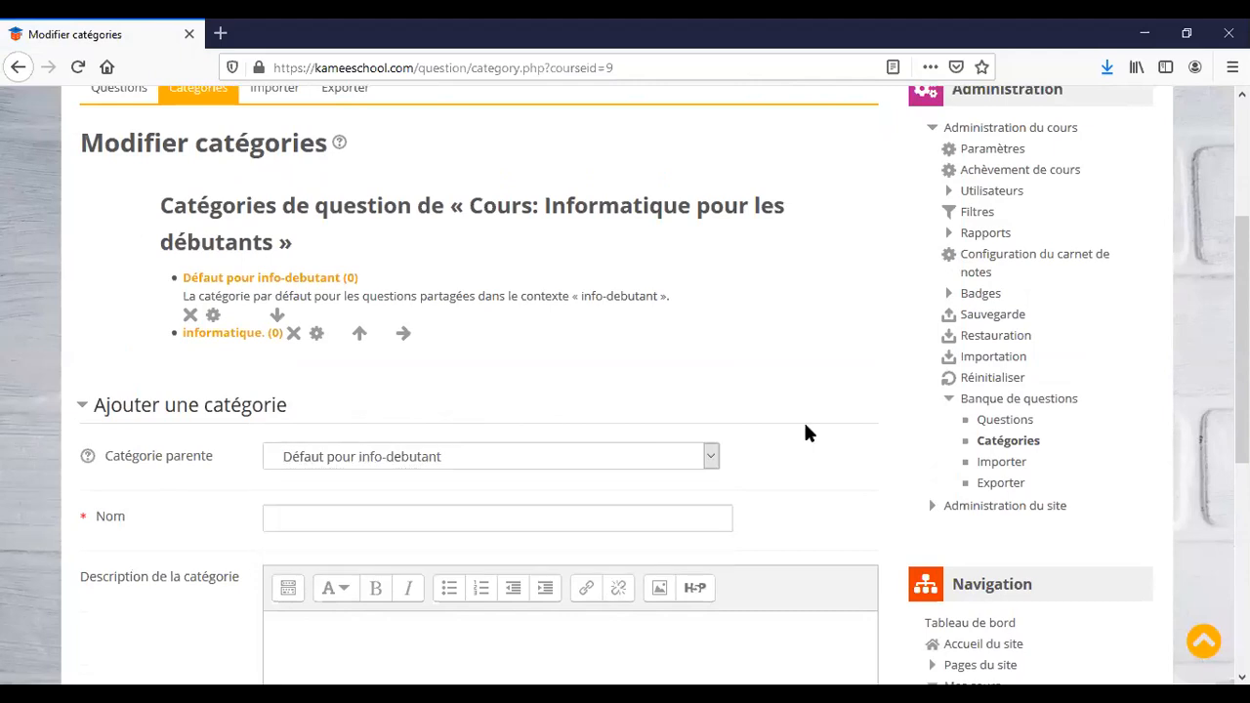
pyautogui.scroll(3, 625, 279)
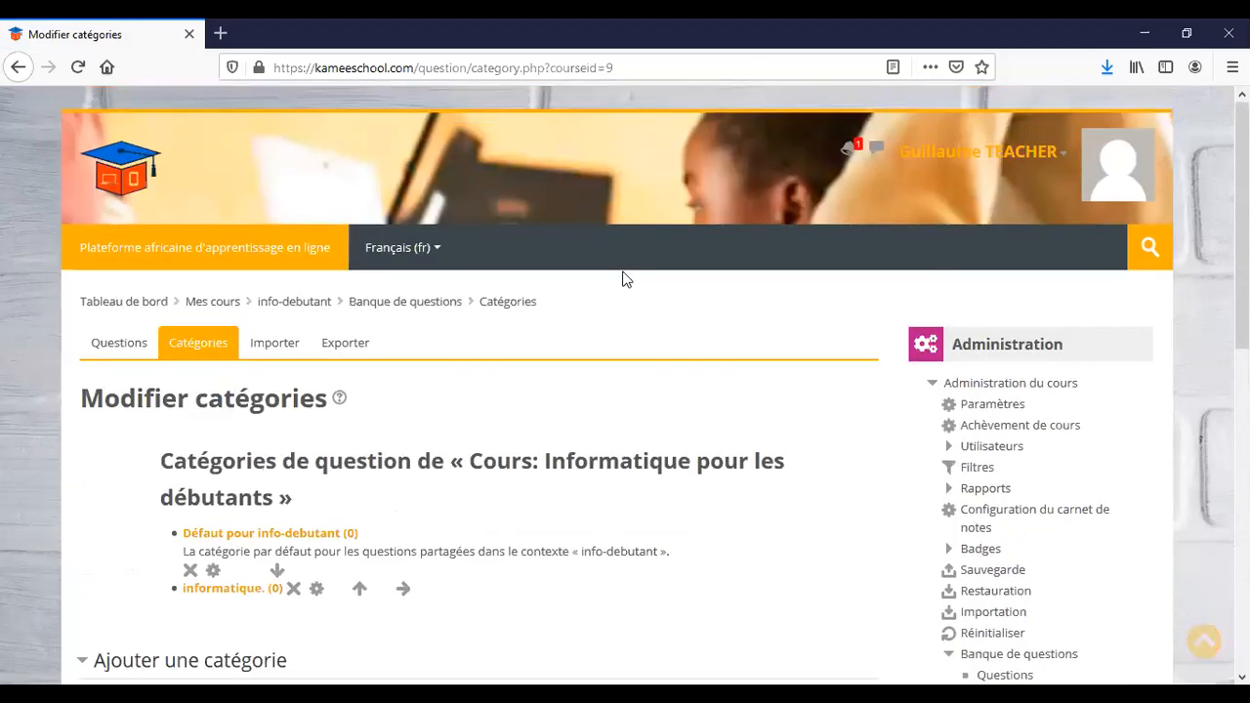
# Start a new Choix multiple question in the info-debutant question bank.
pyautogui.click(117, 346)
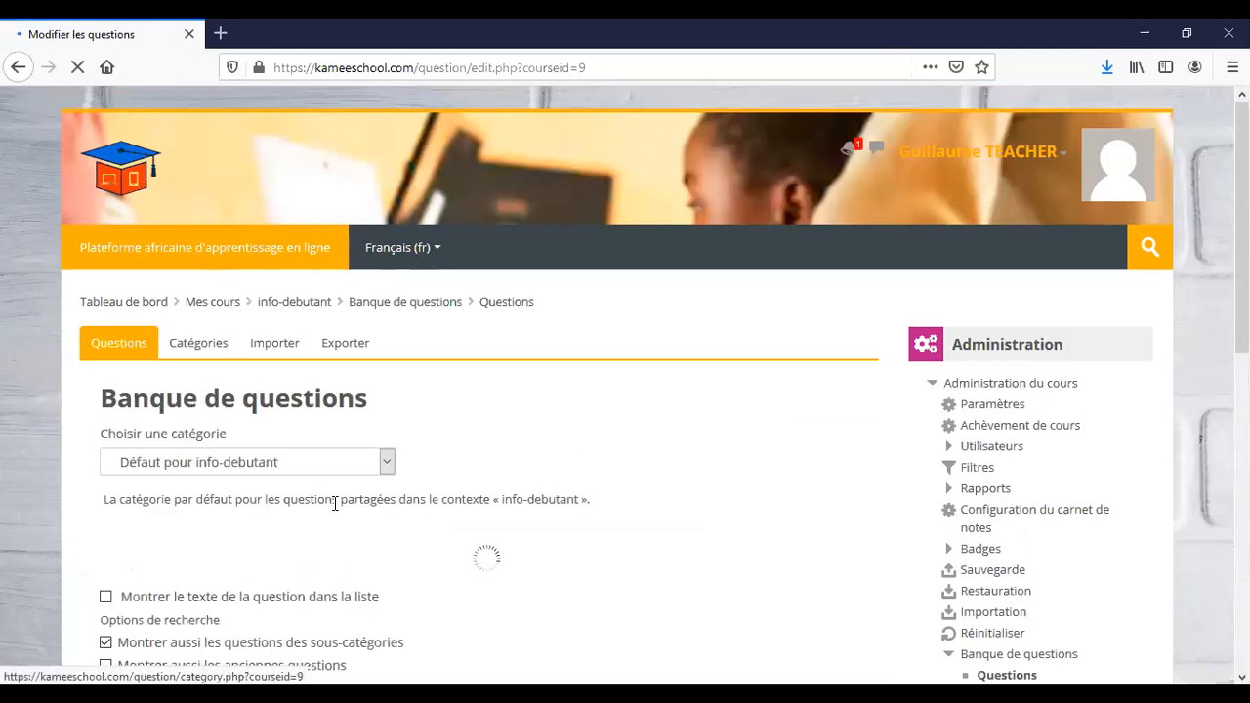
pyautogui.scroll(-2, 334, 513)
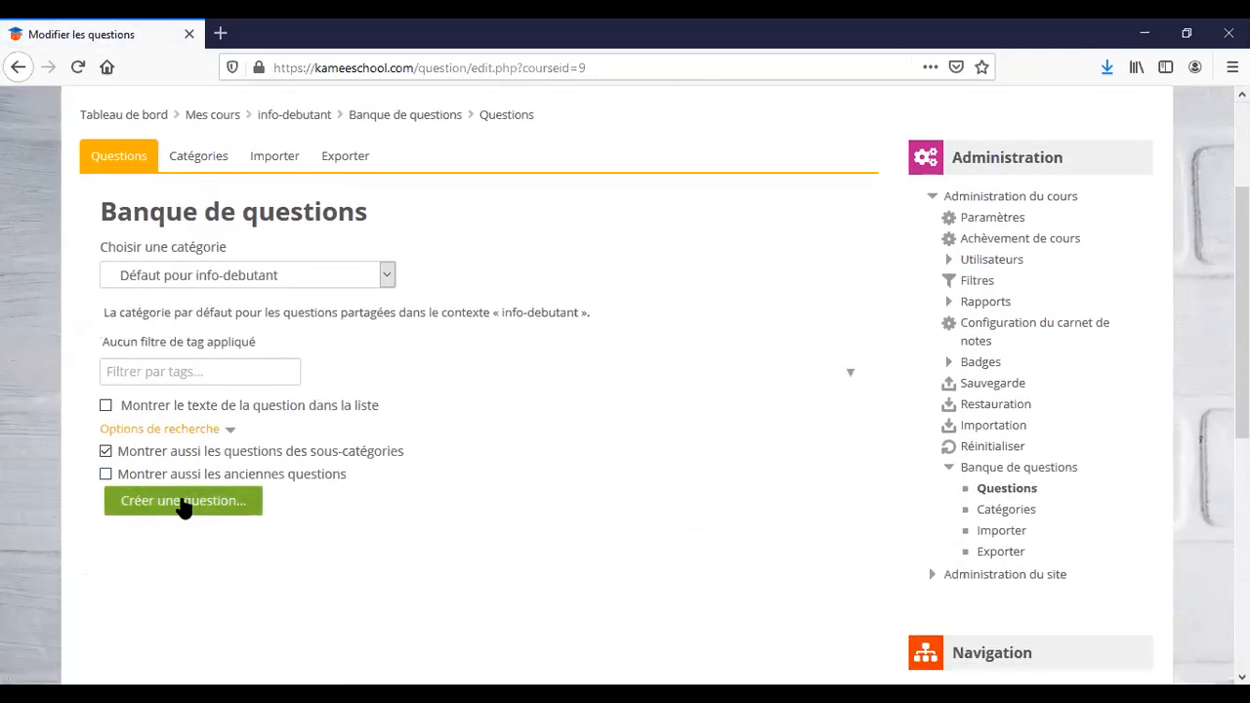
pyautogui.click(183, 502)
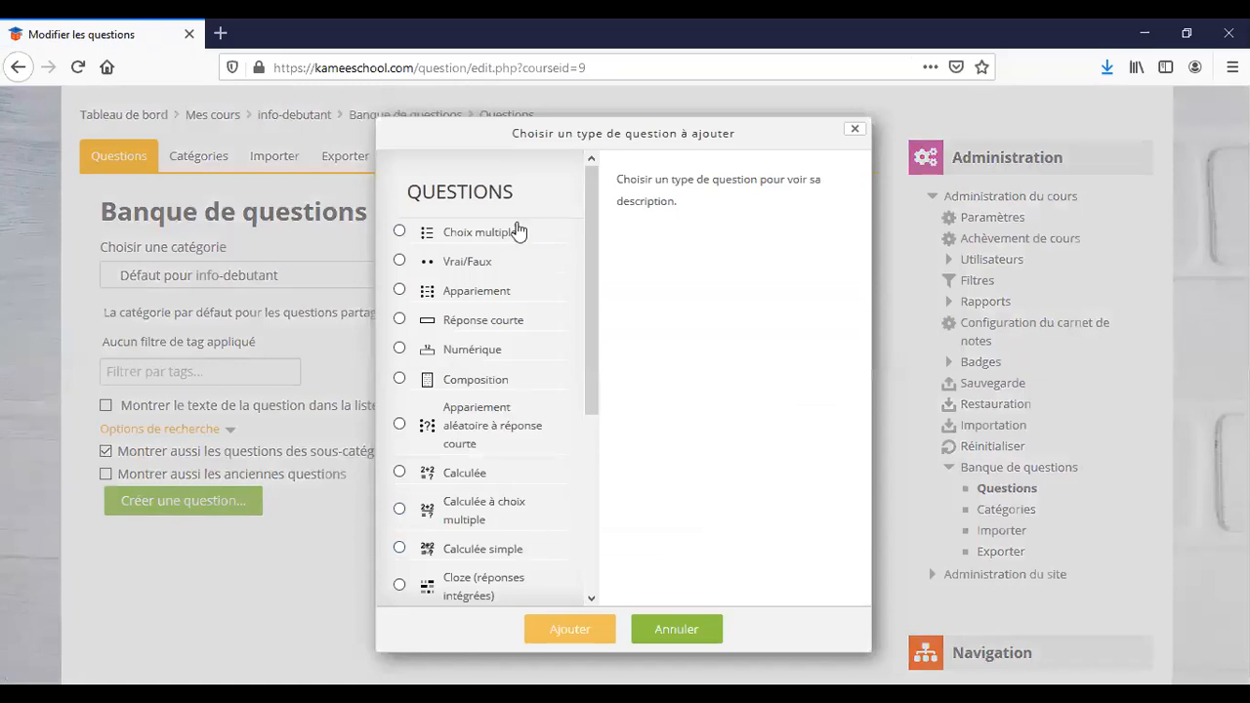
pyautogui.moveTo(592, 235); pyautogui.dragTo(583, 173)
pyautogui.click(400, 235)
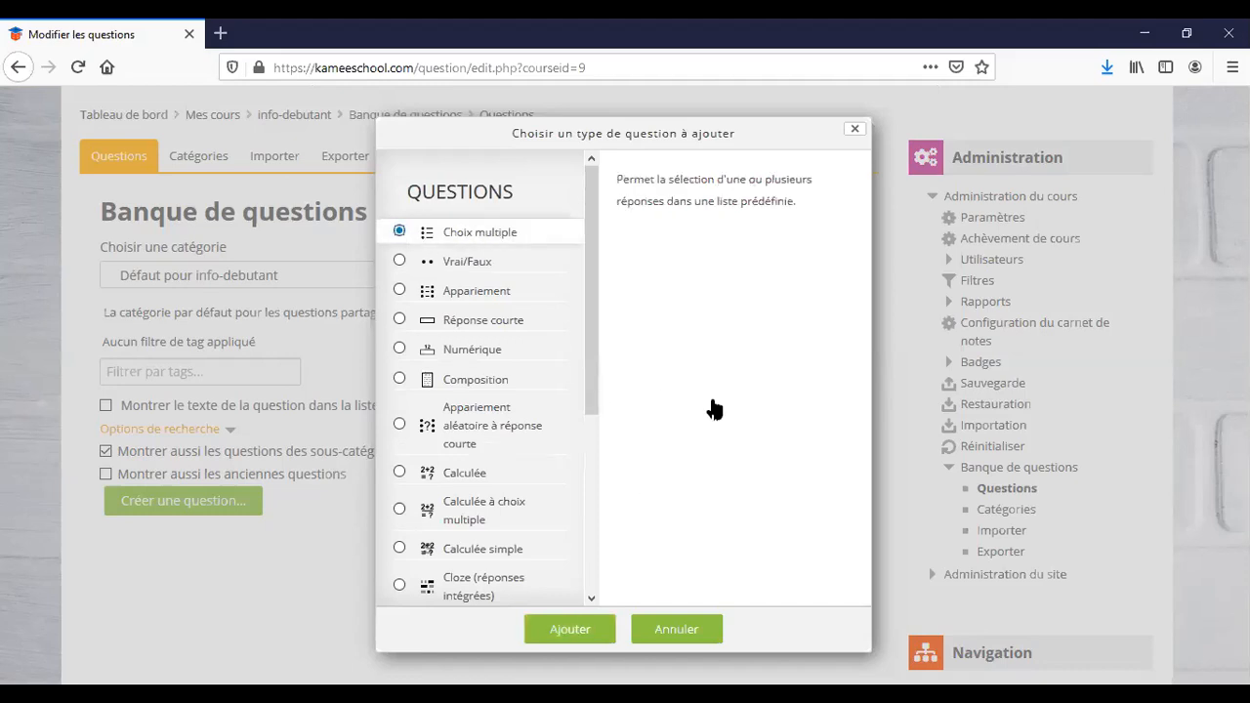
pyautogui.click(587, 633)
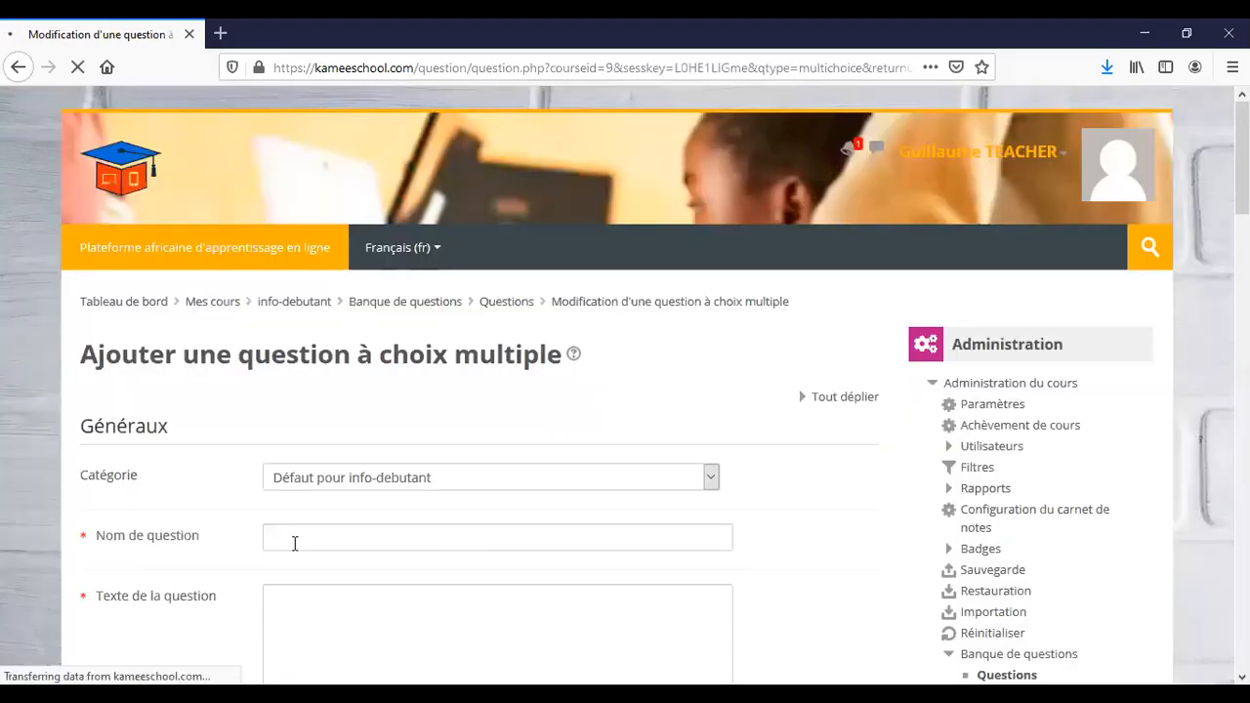
# Name the question '#1' with text 'en quelles année a été crée le premier transistor?'.
pyautogui.scroll(-3, 294, 542)
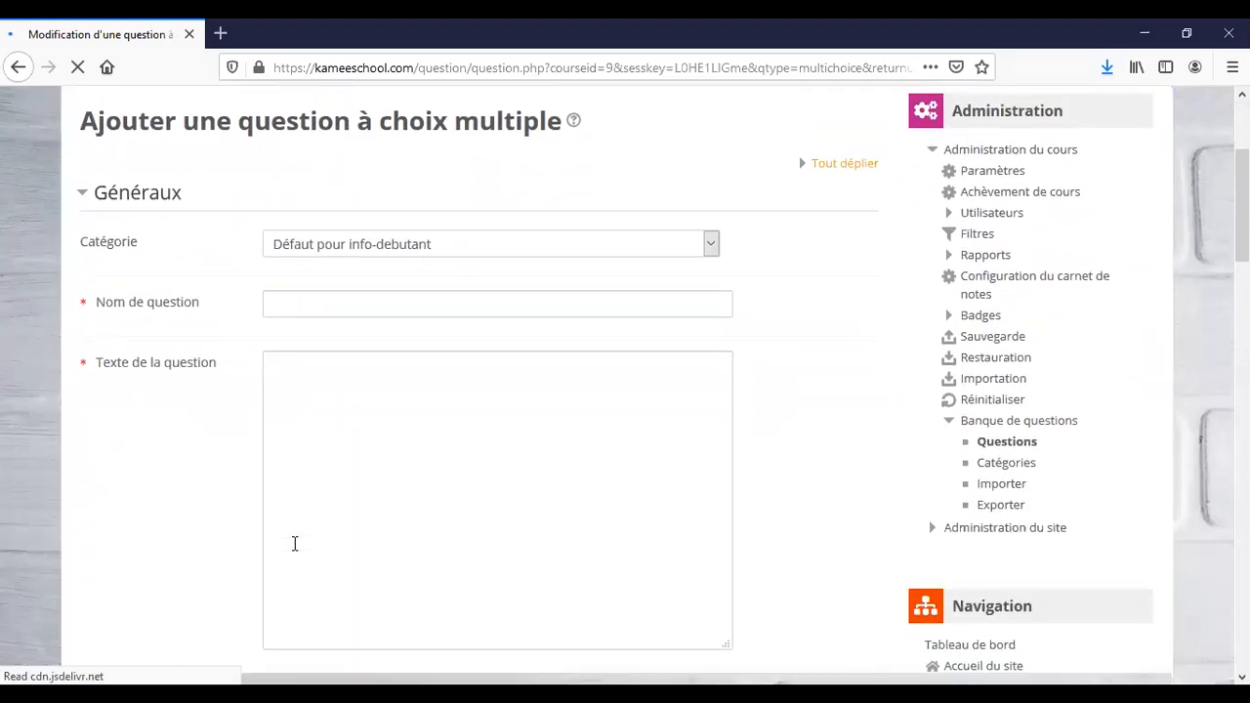
pyautogui.click(304, 301)
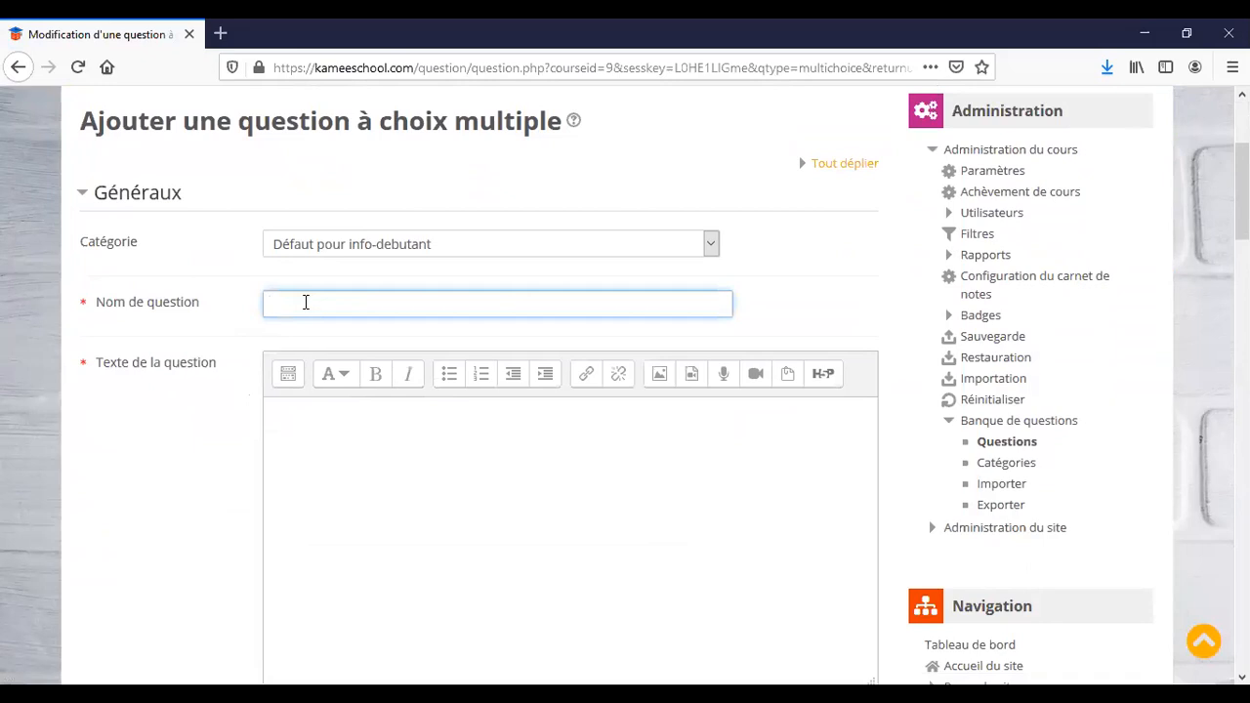
pyautogui.write('#1')
pyautogui.scroll(-1, 339, 510)
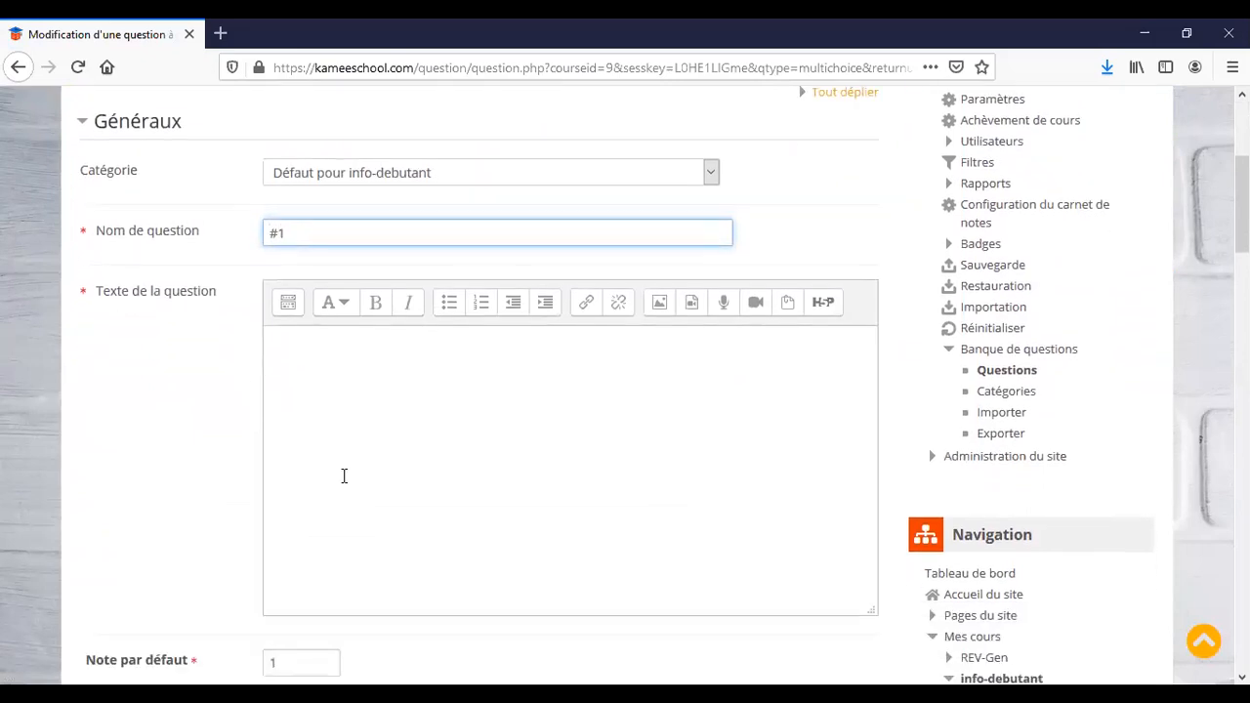
pyautogui.click(358, 445)
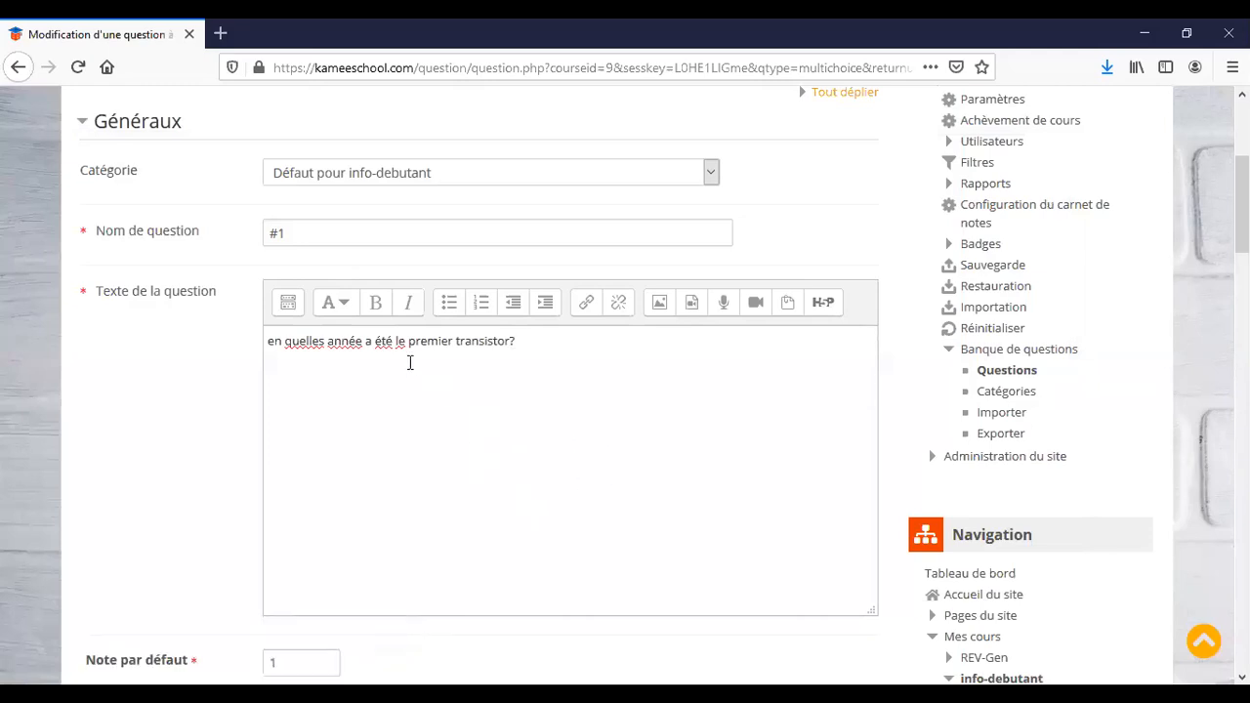
pyautogui.click(394, 342)
pyautogui.write('crée')
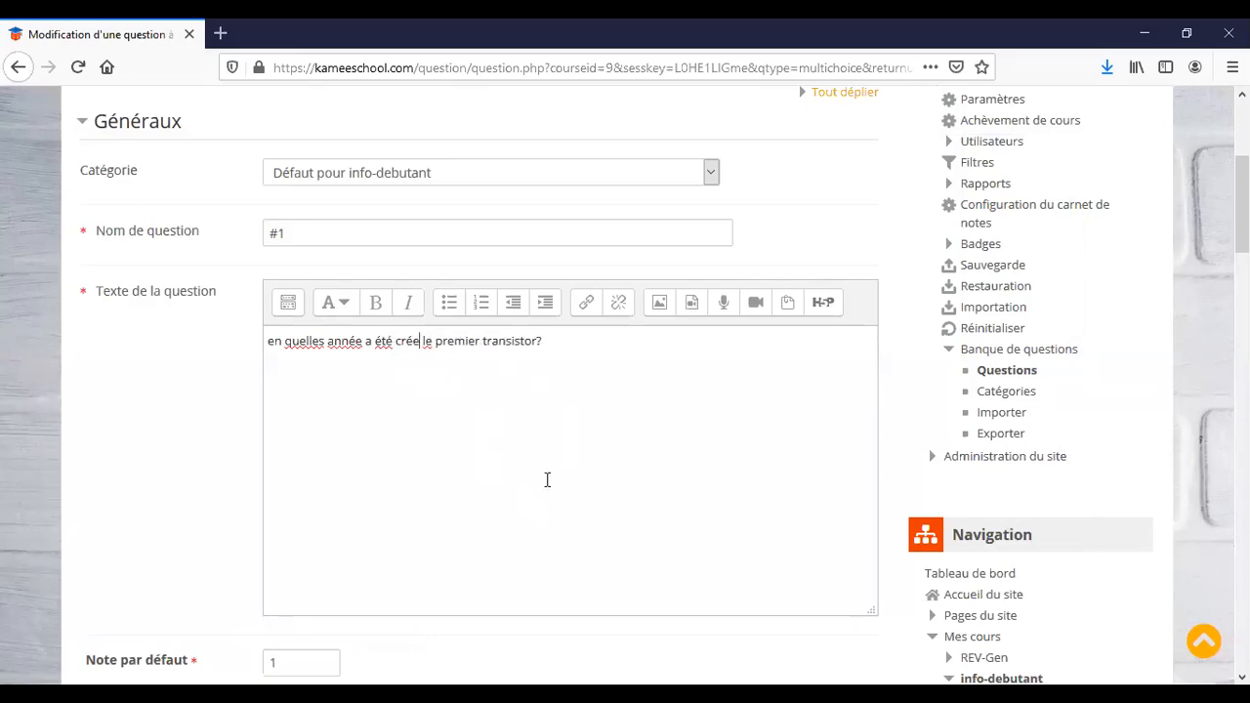
# Set the question's default mark to 5.
pyautogui.scroll(-3, 547, 479)
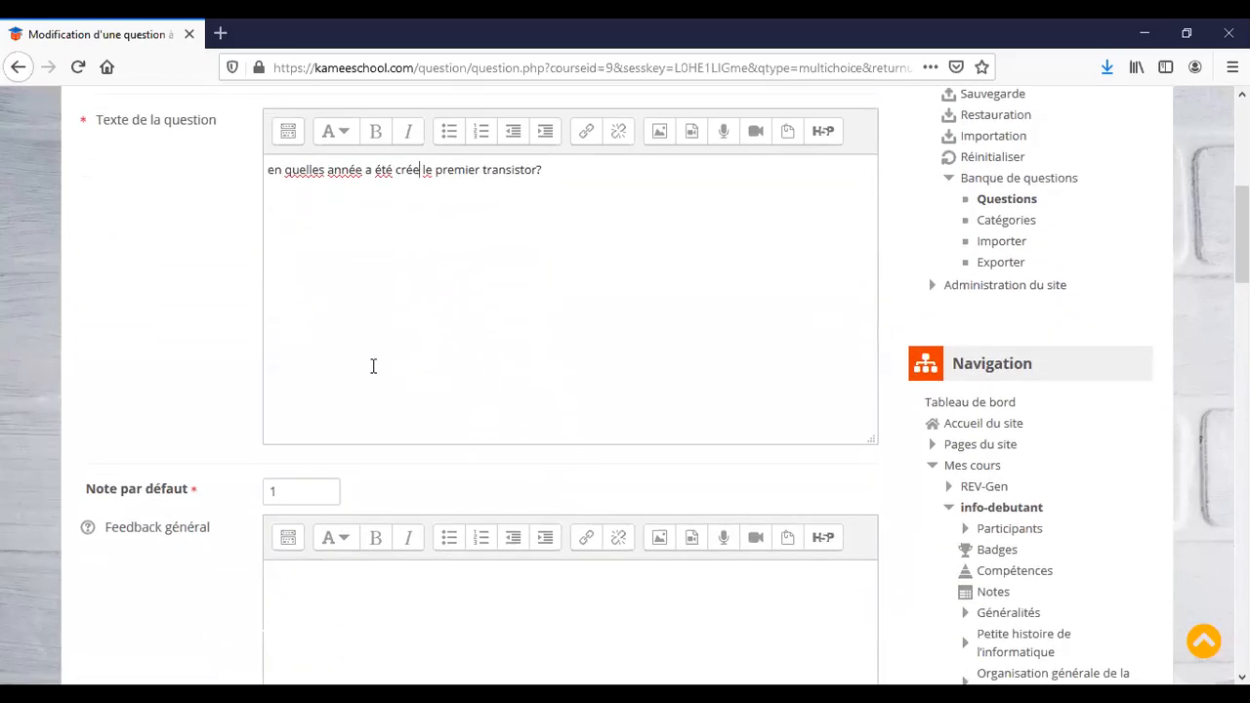
pyautogui.moveTo(301, 492); pyautogui.dragTo(257, 491)
pyautogui.write('5')
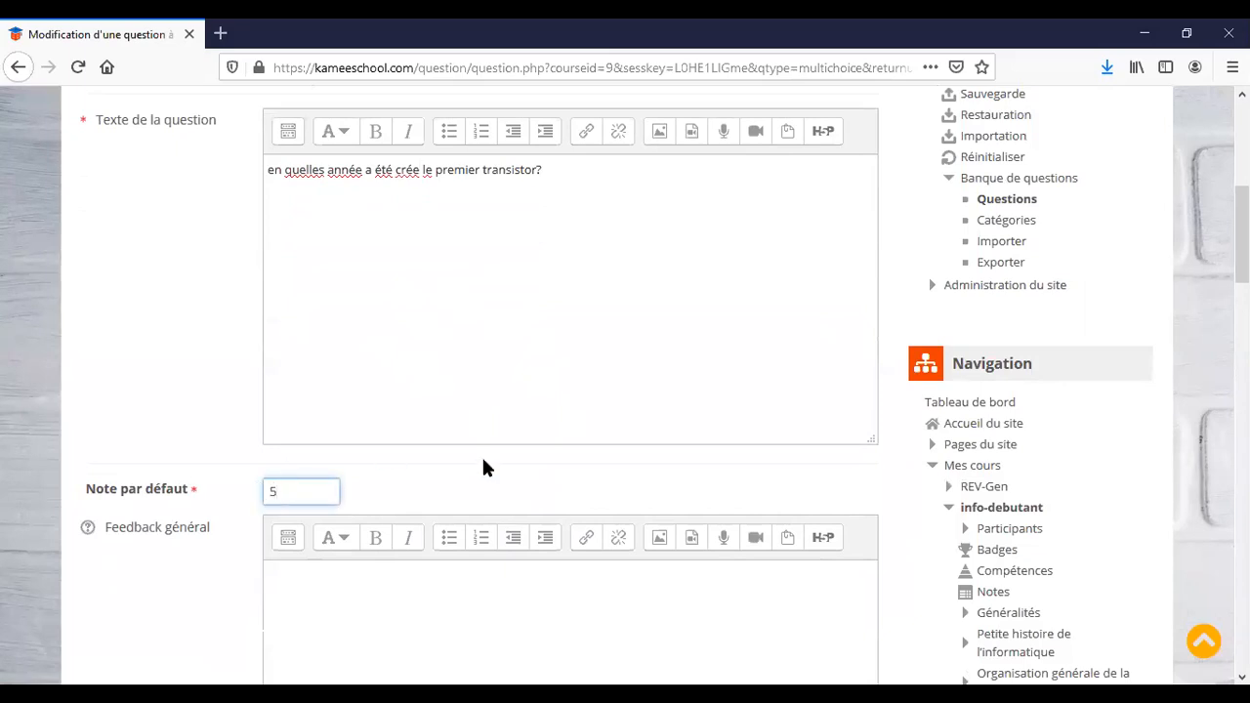
pyautogui.scroll(-3, 492, 472)
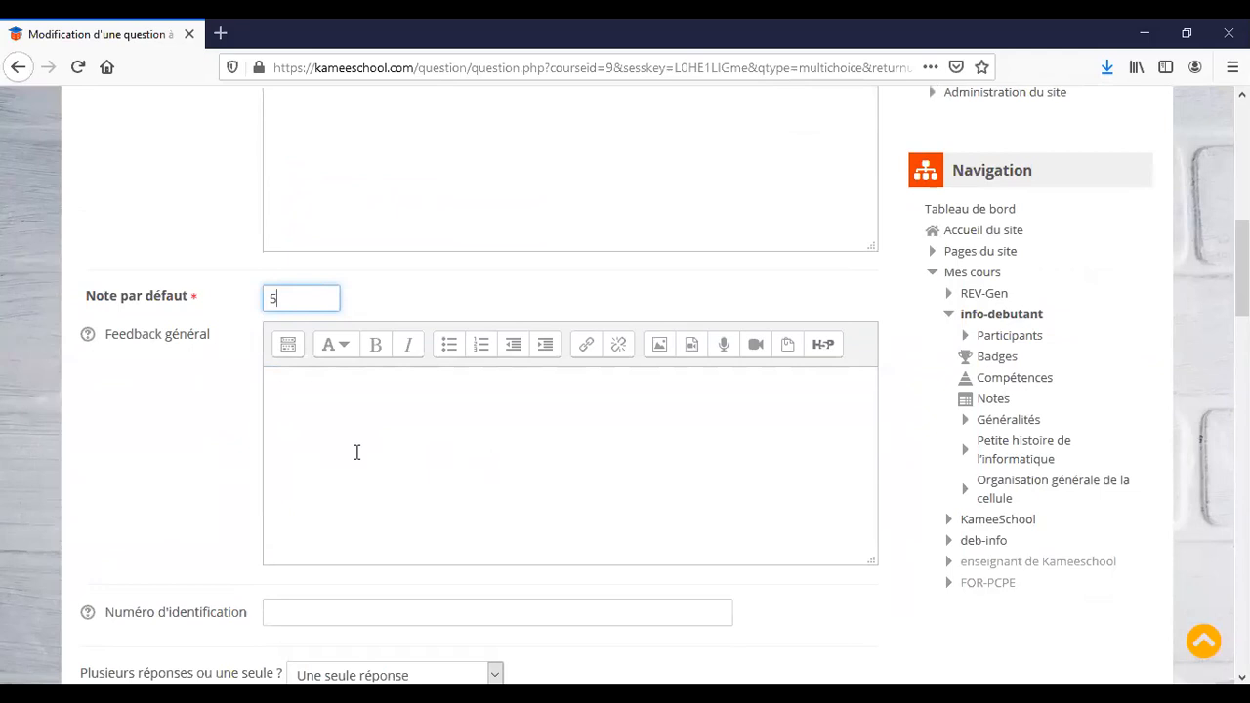
pyautogui.scroll(-4, 357, 452)
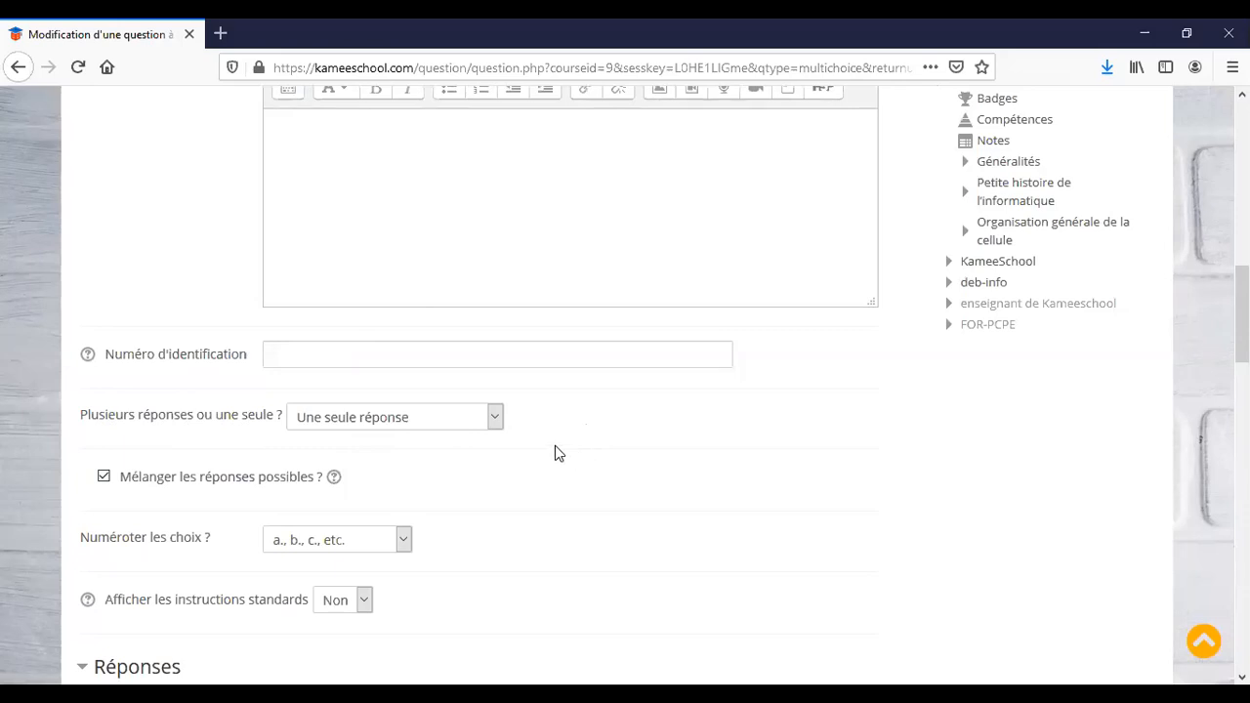
pyautogui.click(495, 420)
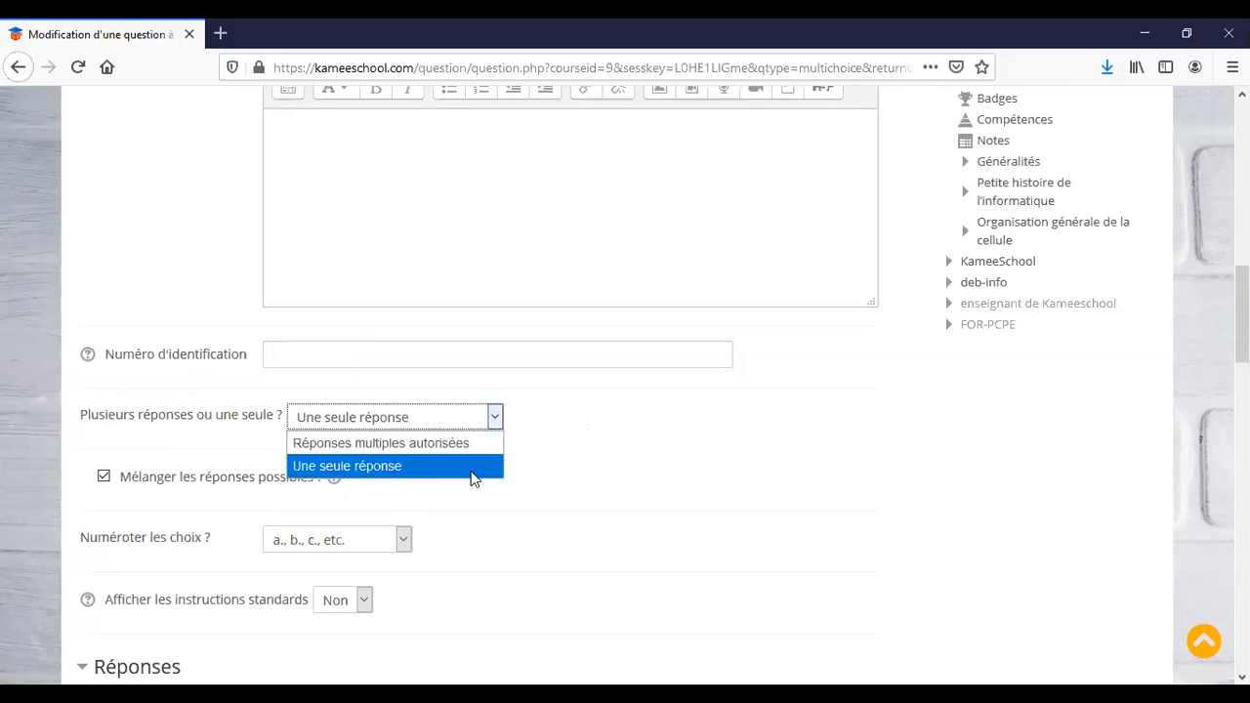
pyautogui.click(576, 449)
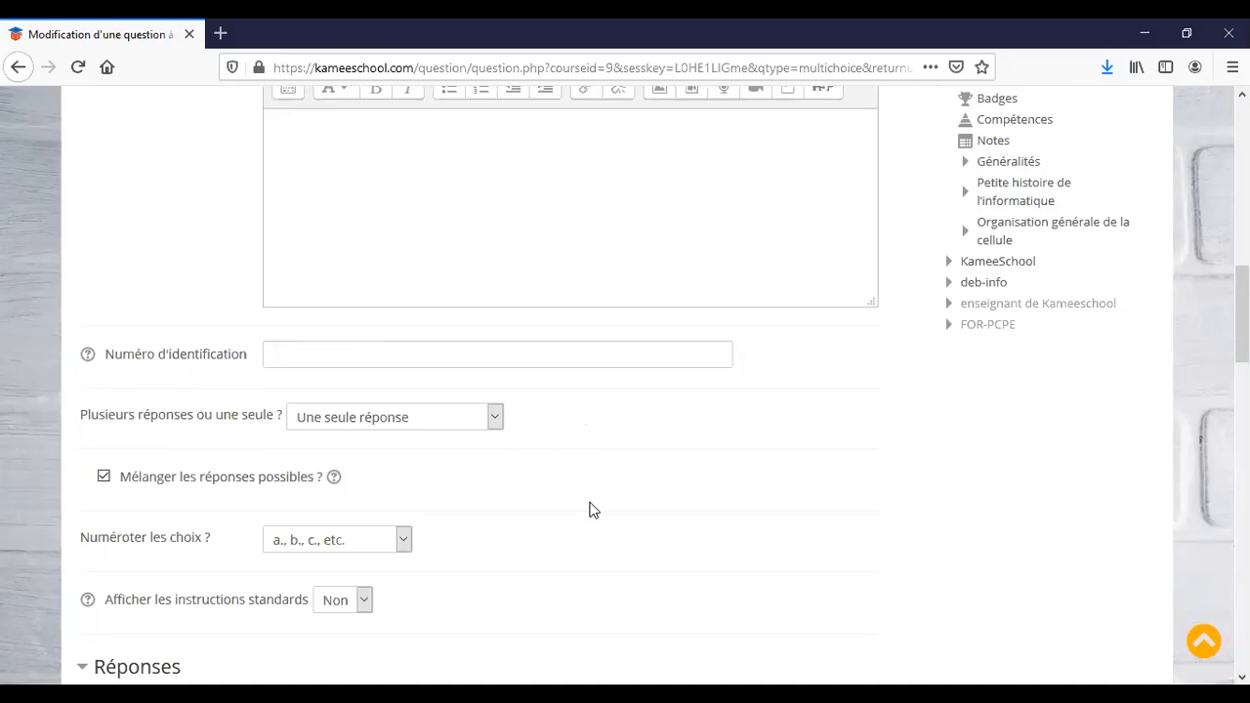
pyautogui.scroll(-1, 589, 510)
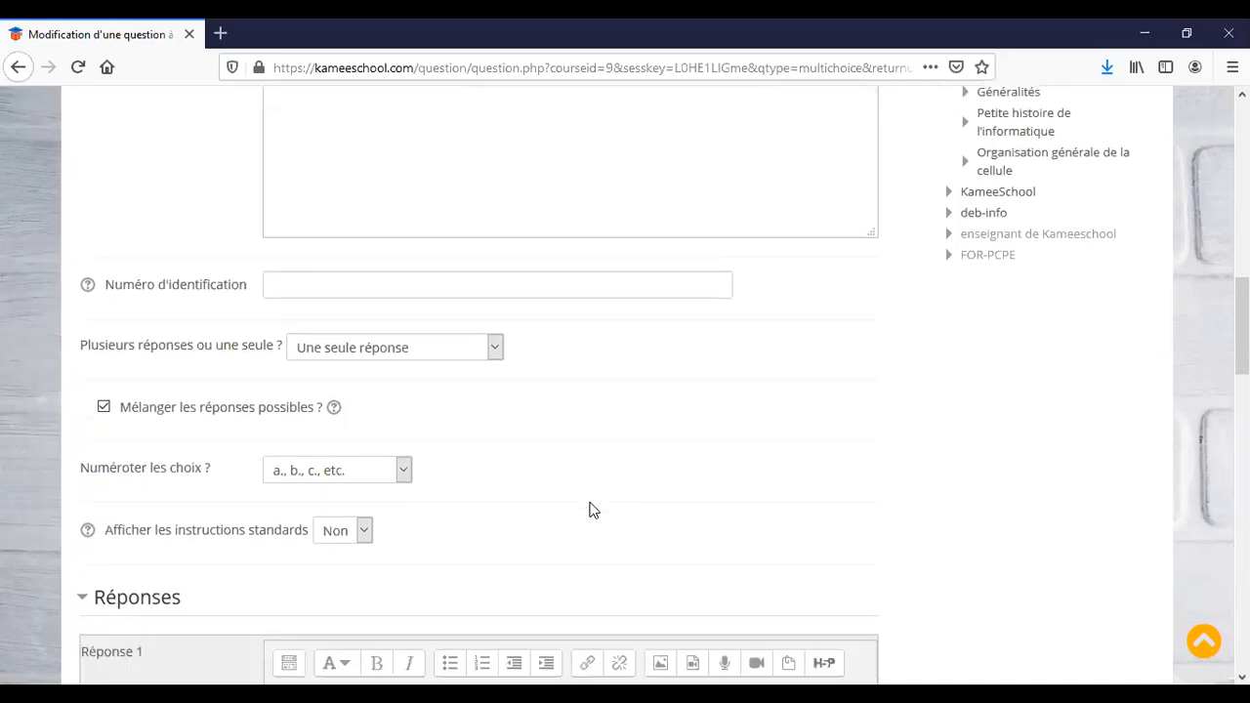
pyautogui.scroll(-1, 588, 510)
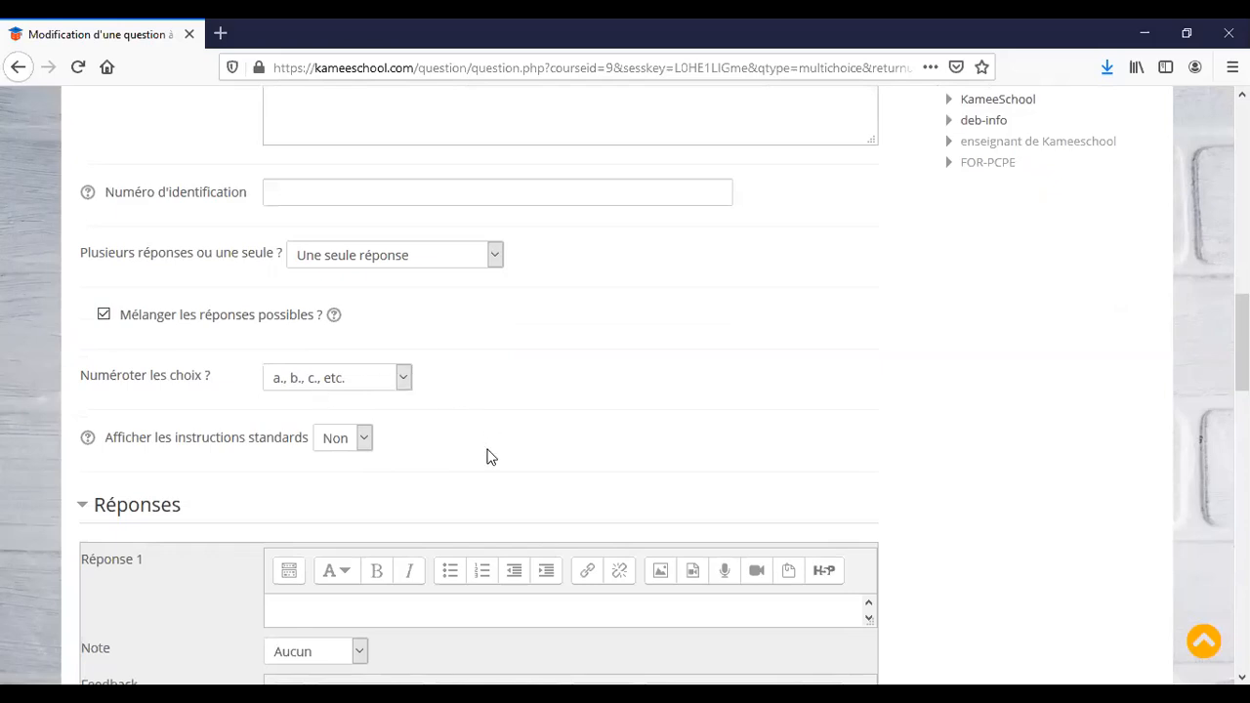
pyautogui.scroll(-3, 490, 457)
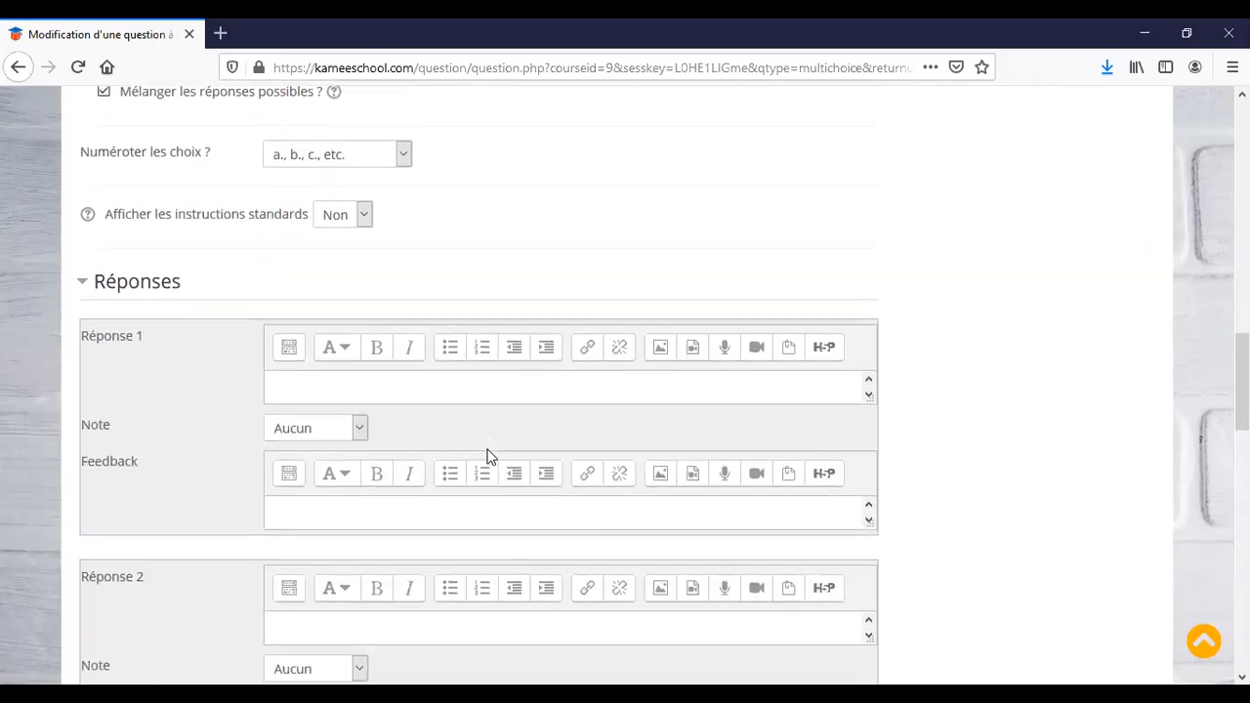
pyautogui.click(396, 384)
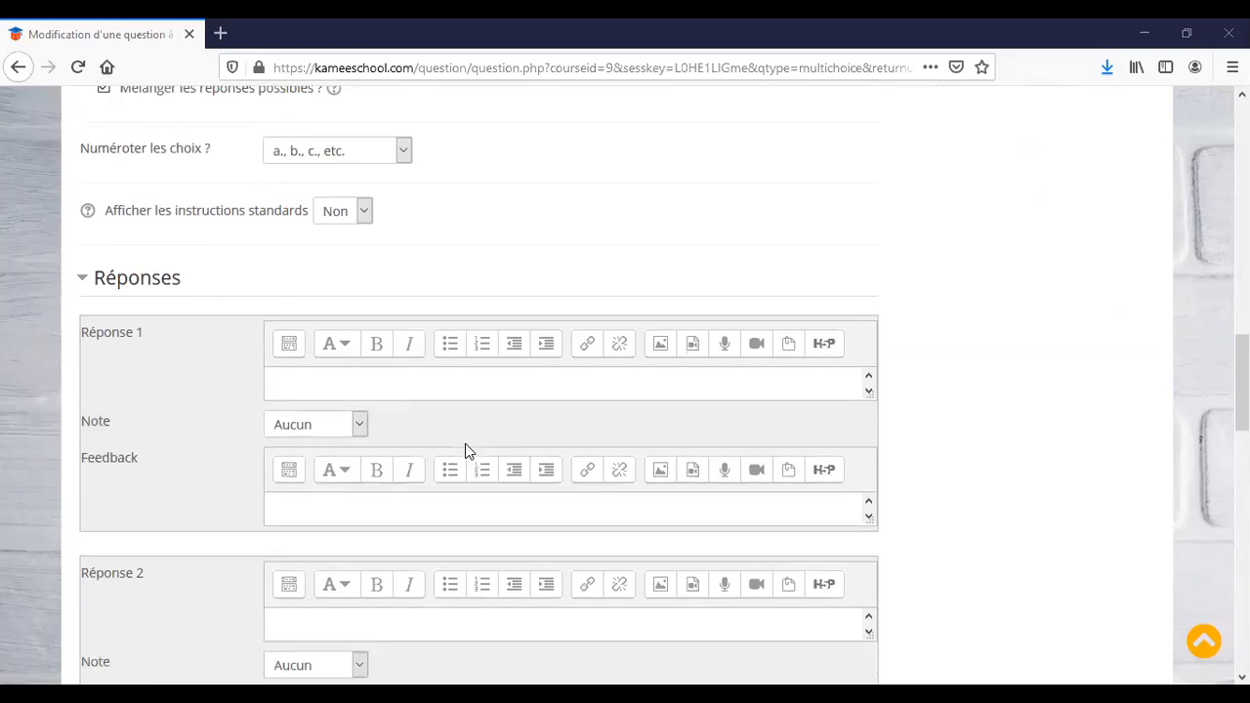
# Enter answer 1 as 2020 with a -100% grade.
pyautogui.click(372, 380)
pyautogui.write('2020')
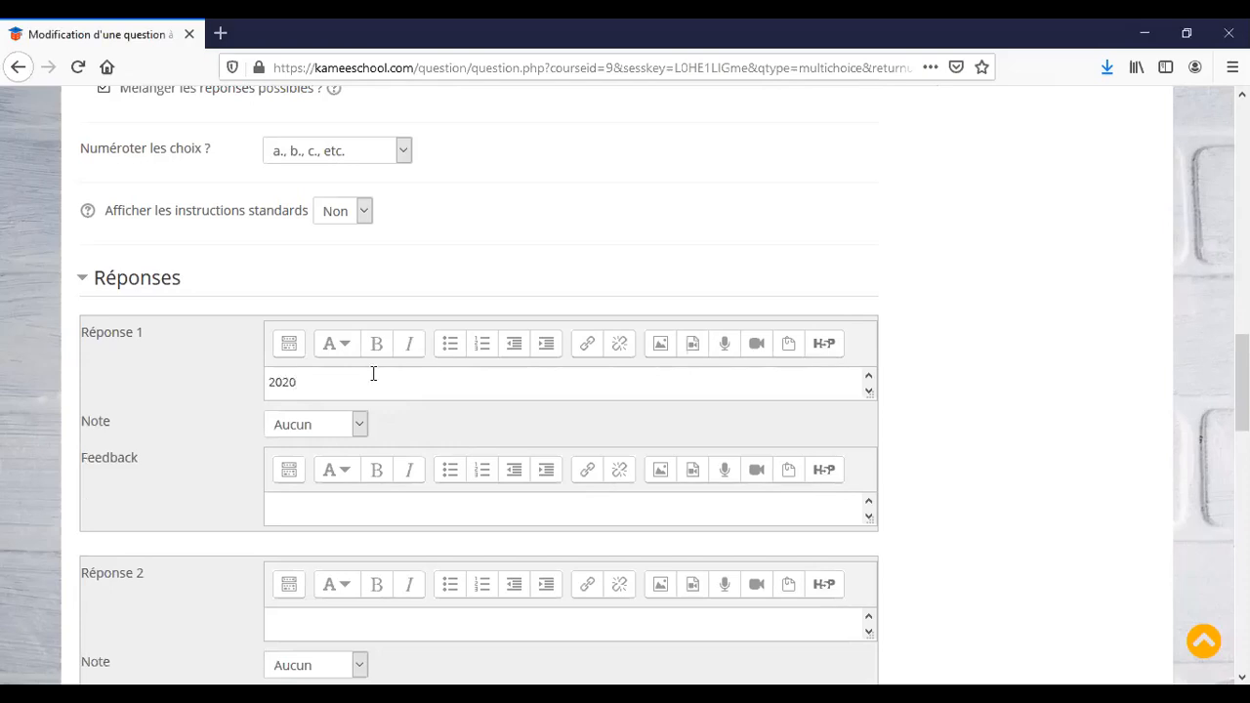
pyautogui.click(361, 427)
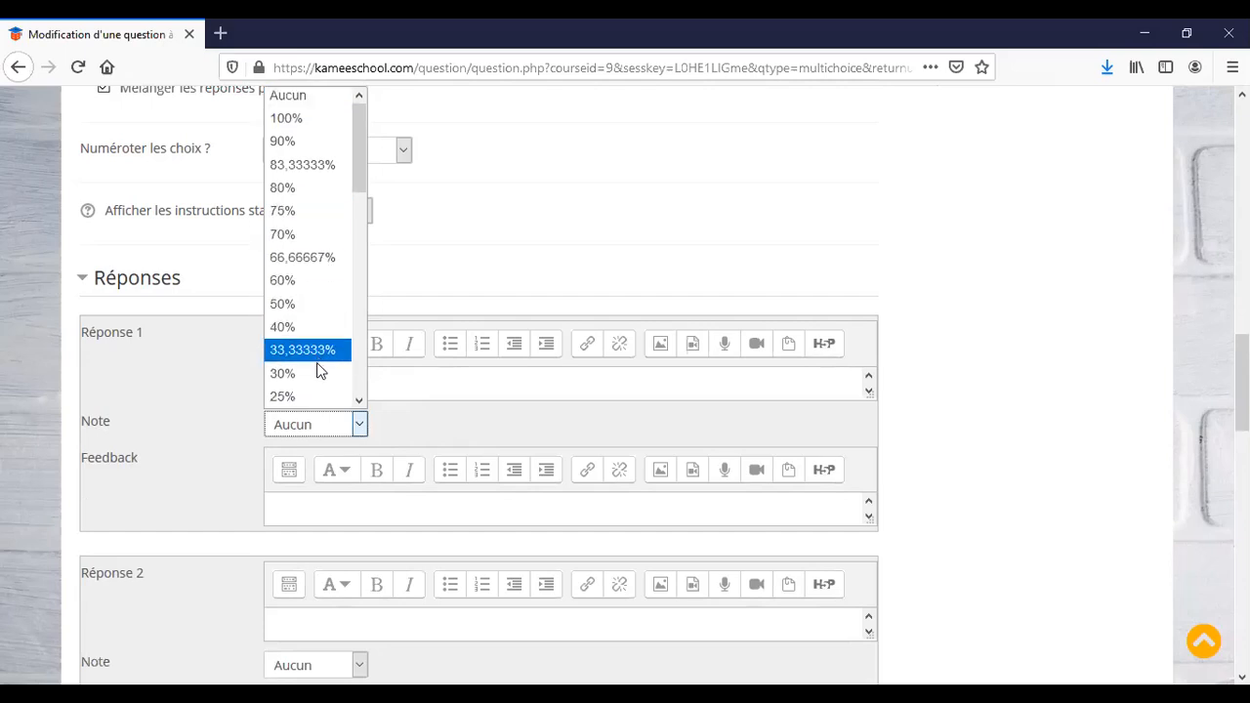
pyautogui.click(322, 430)
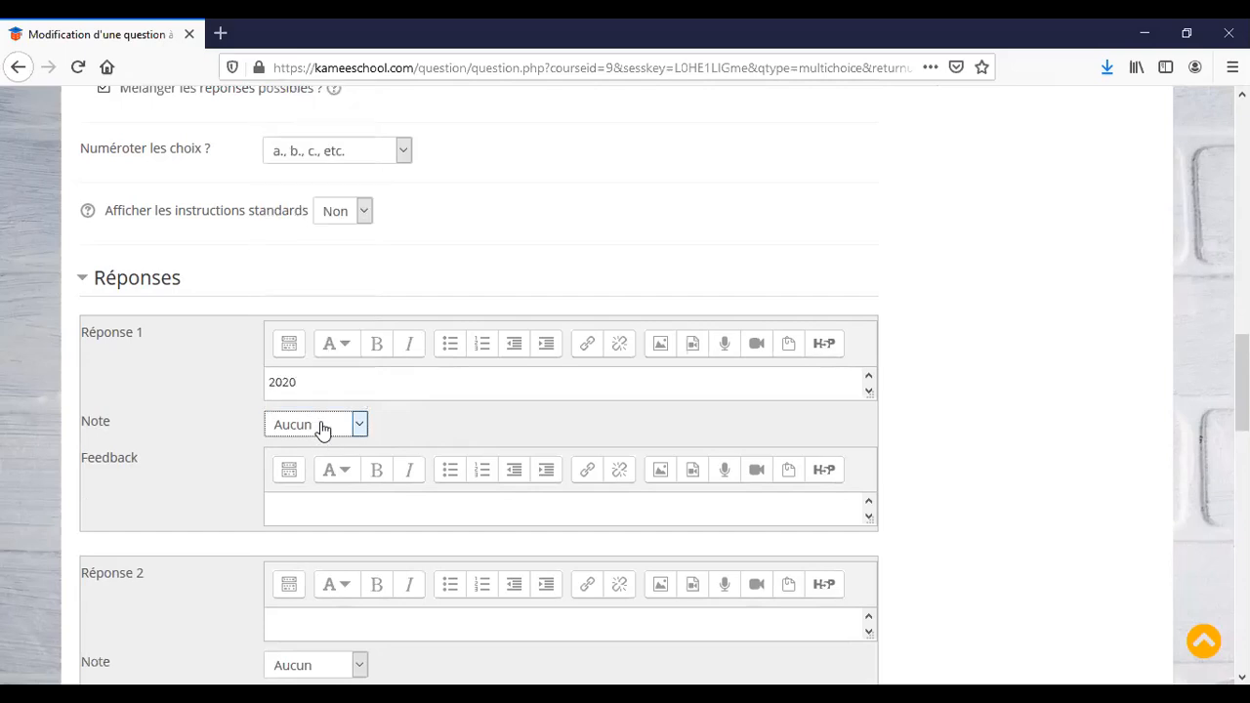
pyautogui.click(323, 429)
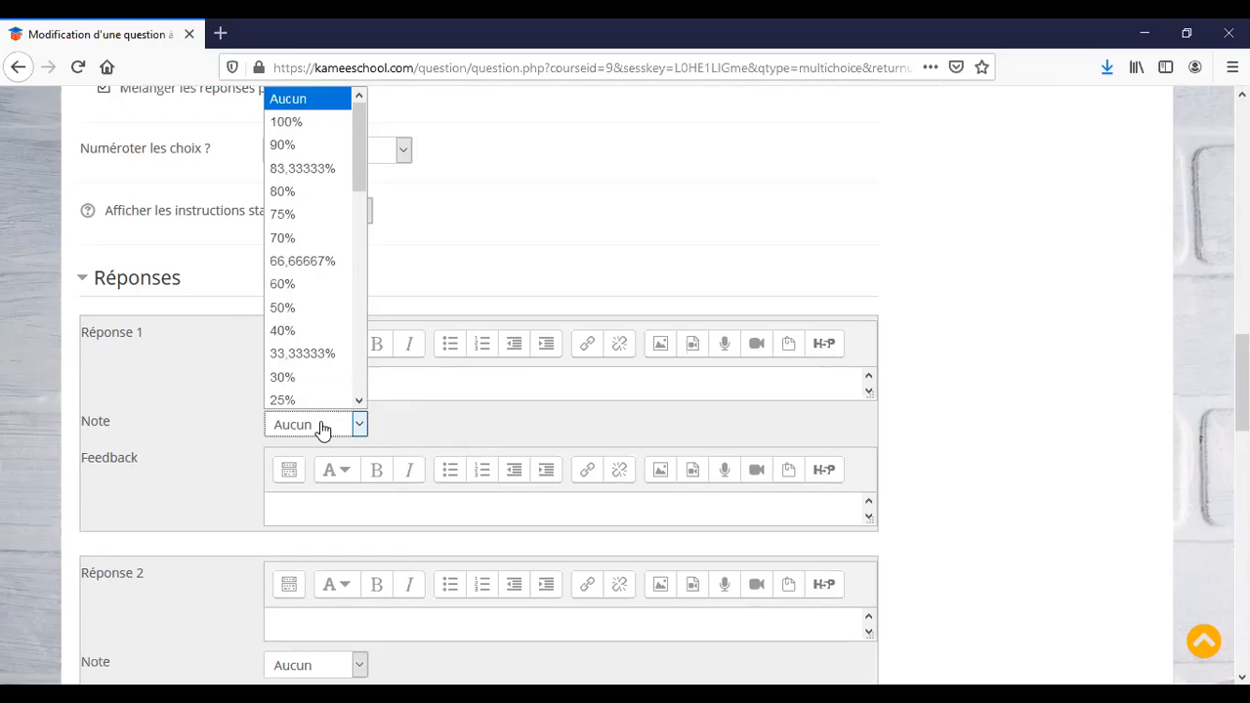
pyautogui.scroll(-2, 309, 329)
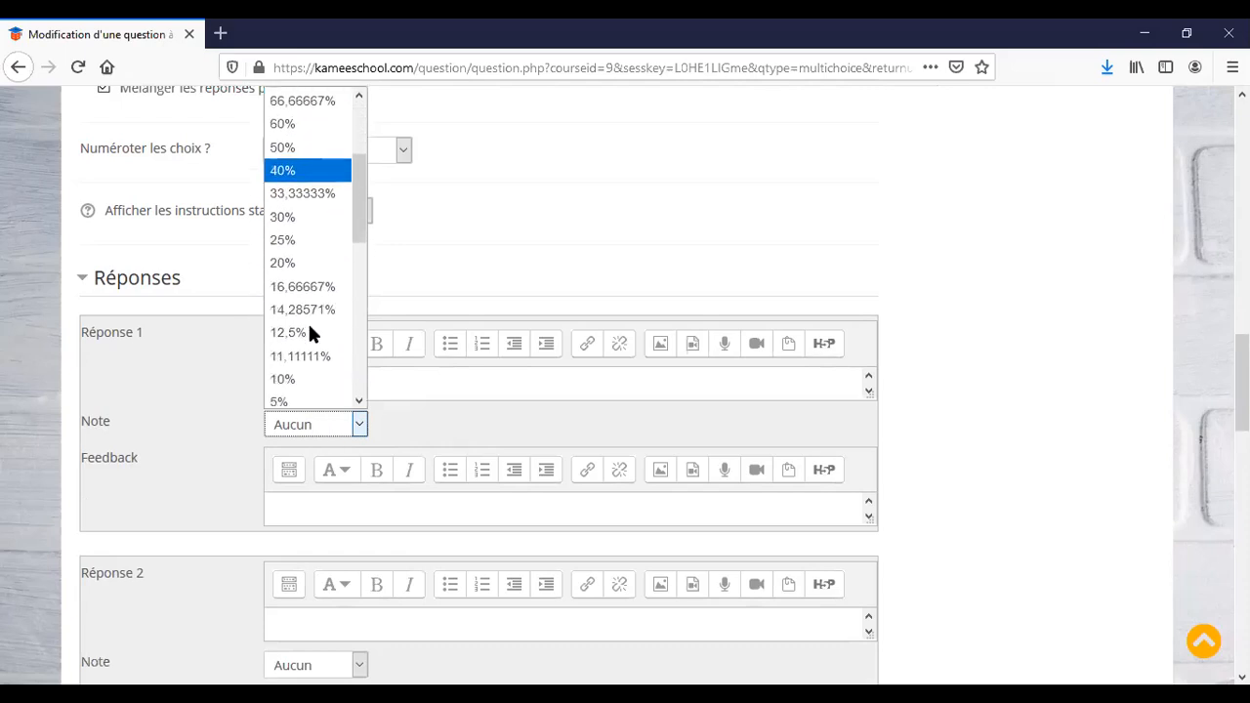
pyautogui.scroll(-1, 309, 328)
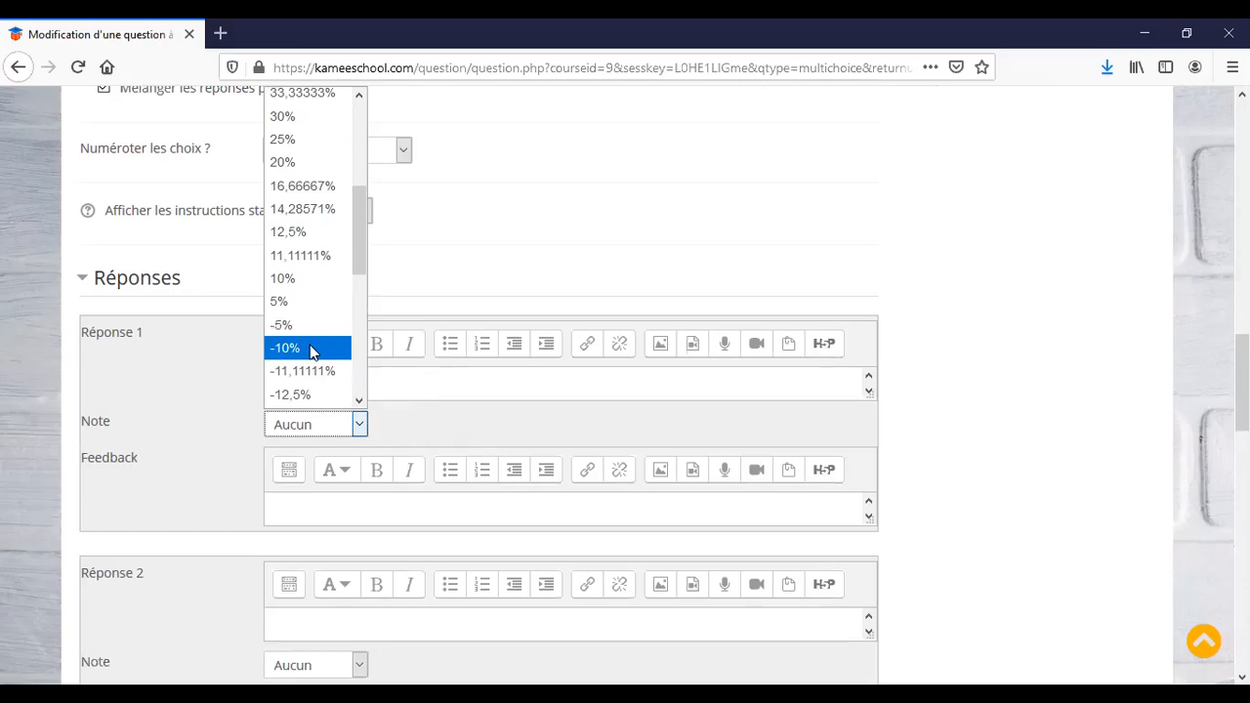
pyautogui.scroll(1, 314, 249)
pyautogui.scroll(-1, 315, 251)
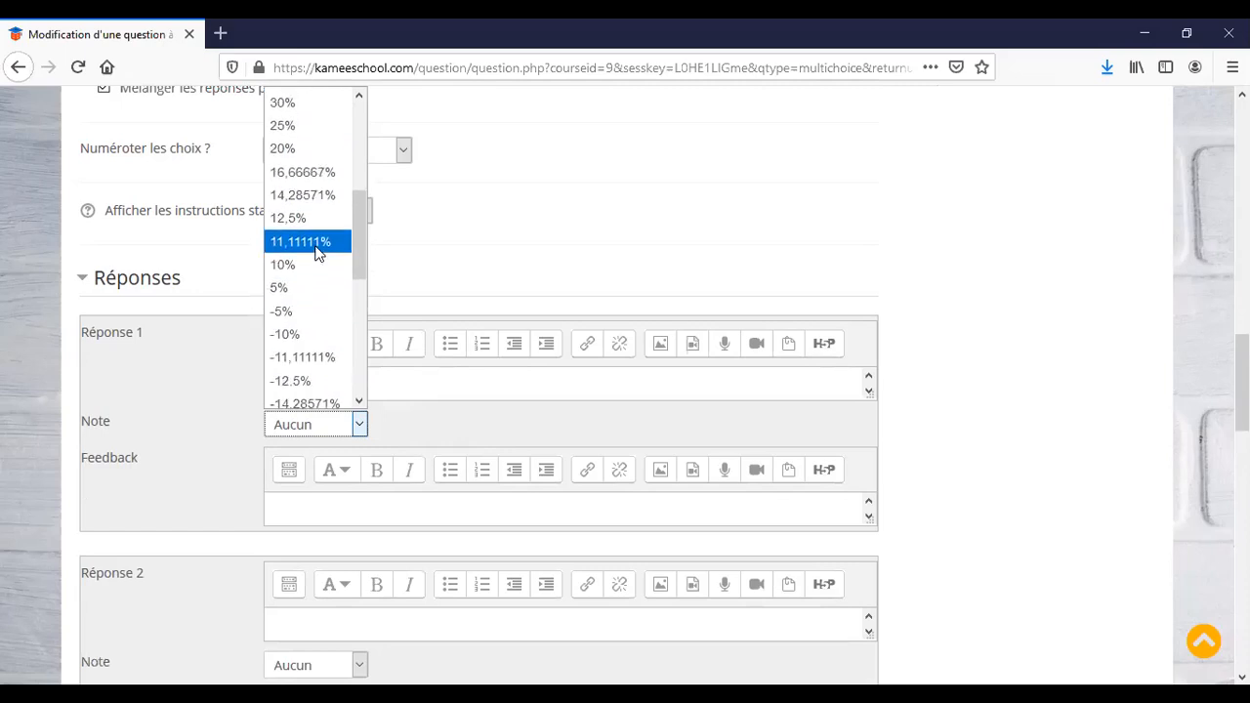
pyautogui.scroll(-3, 315, 252)
pyautogui.scroll(1, 314, 254)
pyautogui.scroll(1, 315, 249)
pyautogui.scroll(-3, 313, 255)
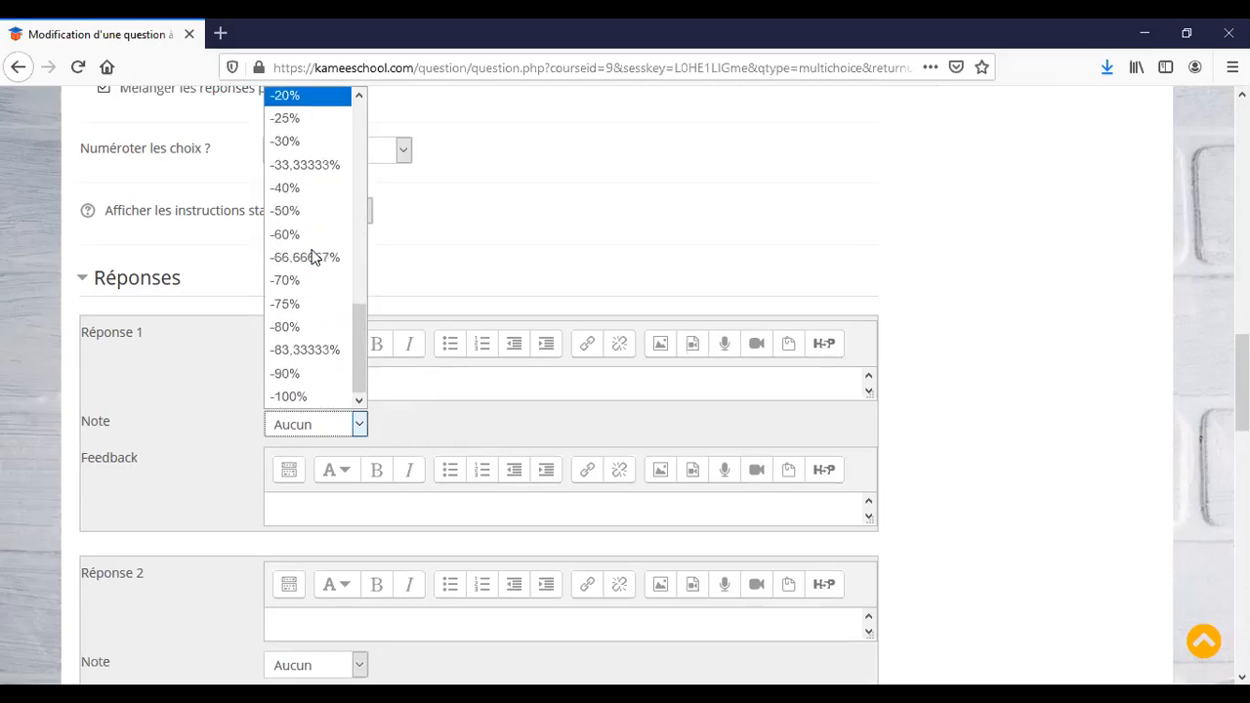
pyautogui.click(317, 396)
pyautogui.scroll(-1, 408, 544)
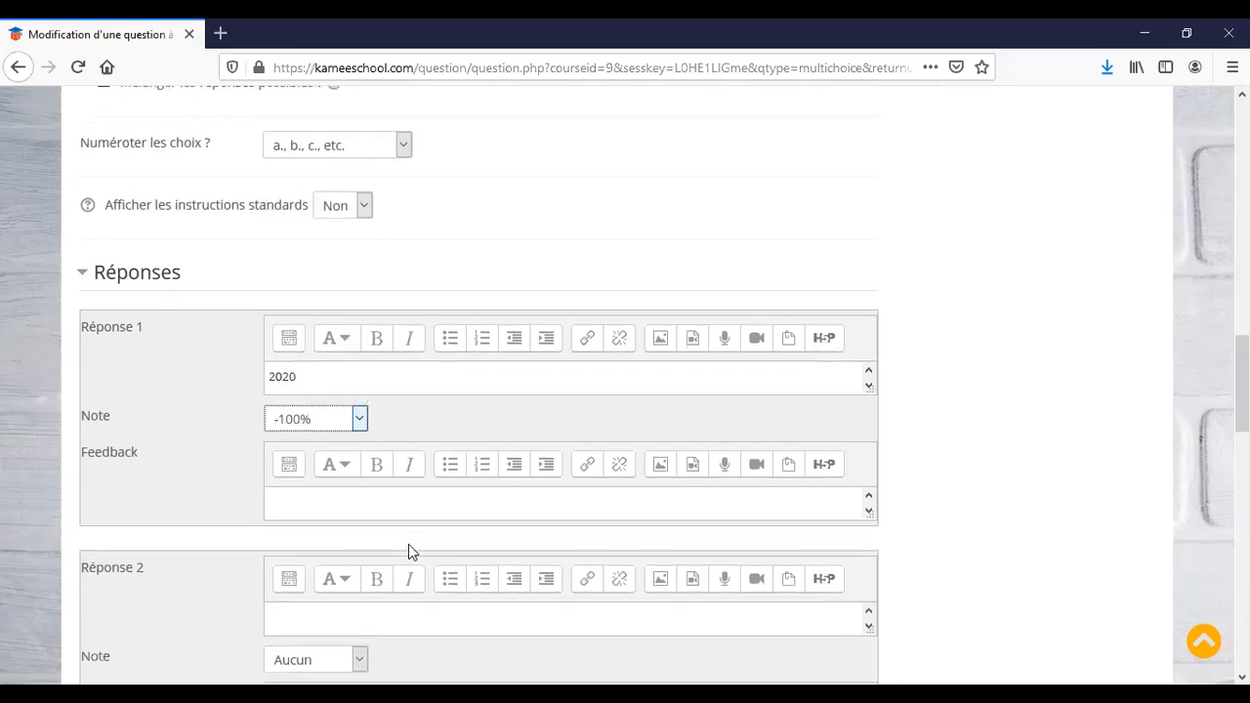
pyautogui.scroll(-3, 410, 551)
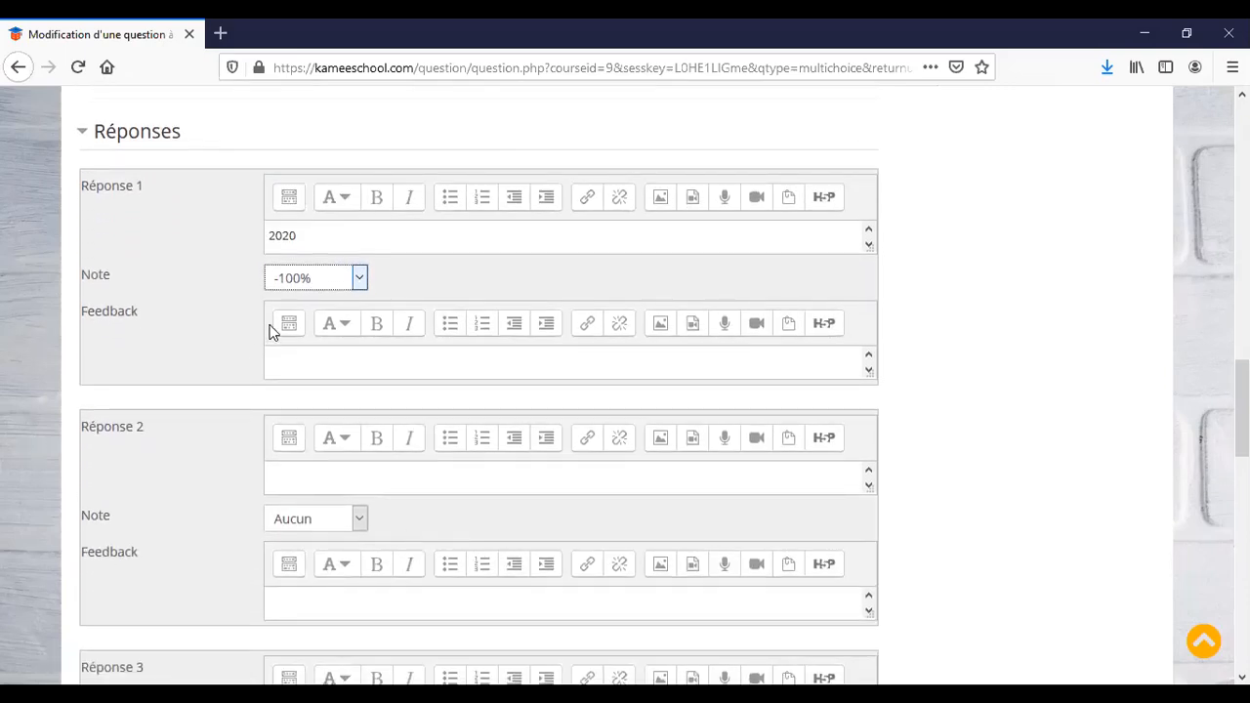
# Enter answer 2 as 1966 with a 100% grade.
pyautogui.click(320, 475)
pyautogui.write('1966')
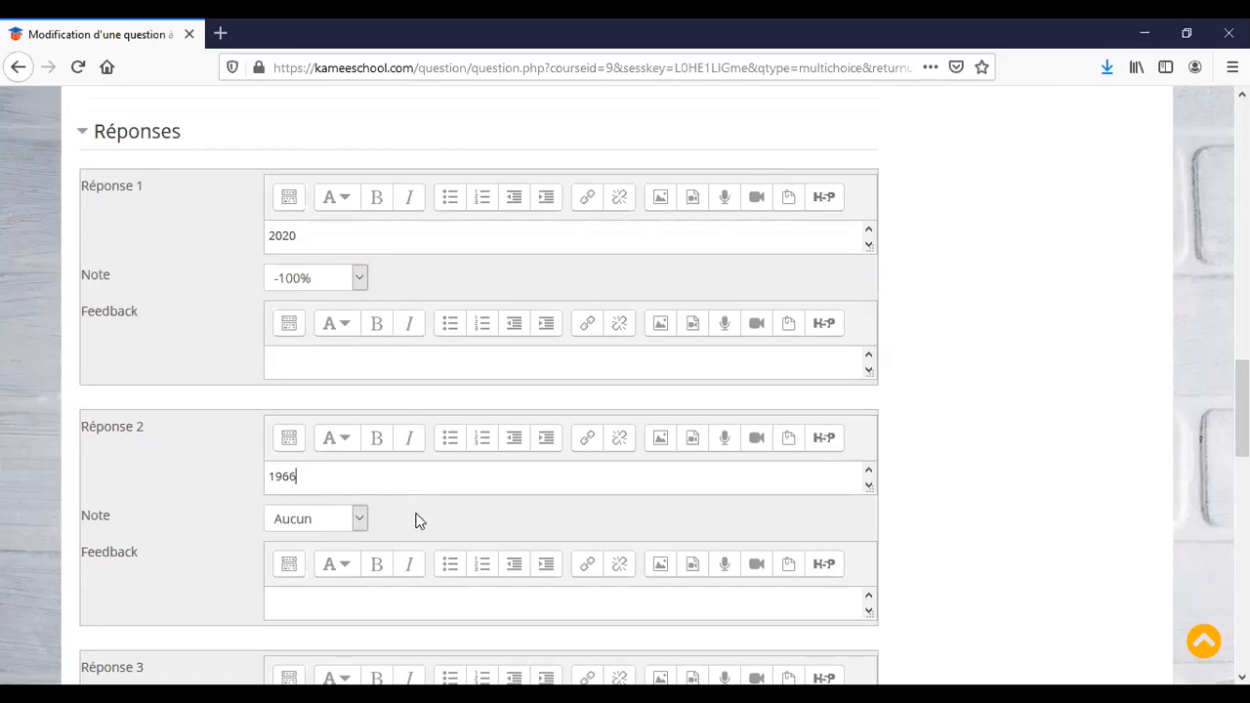
pyautogui.click(359, 522)
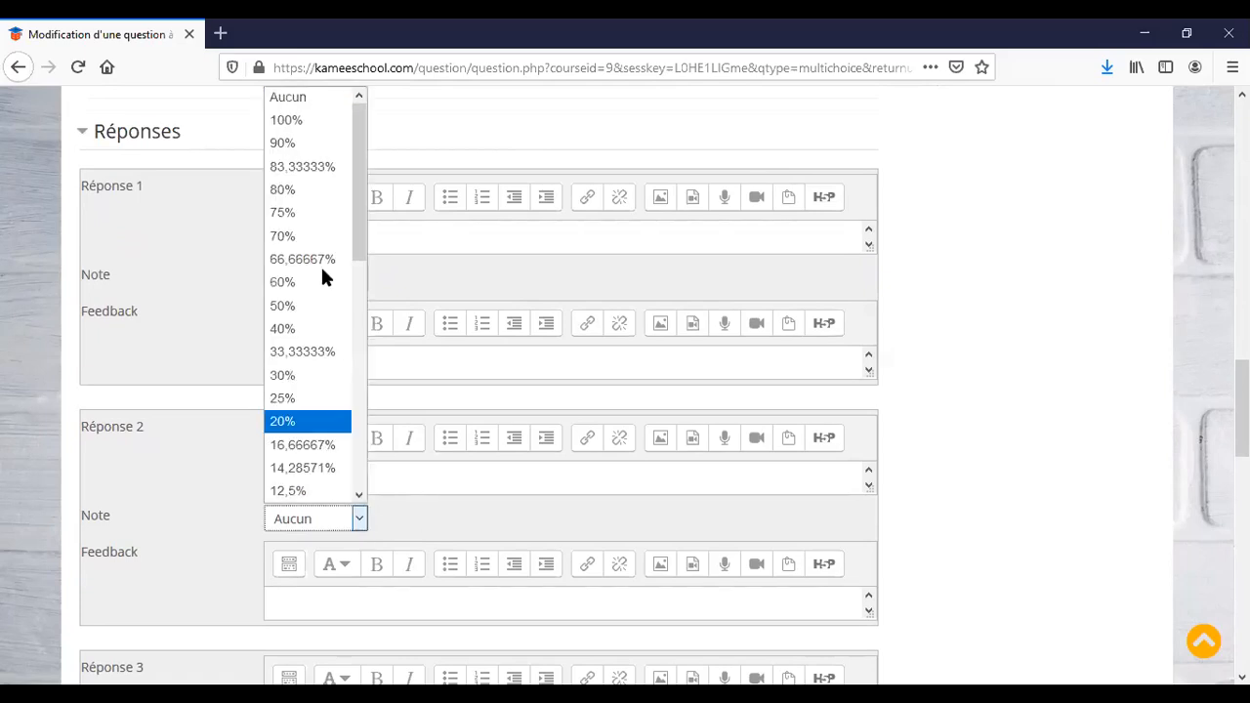
pyautogui.click(313, 123)
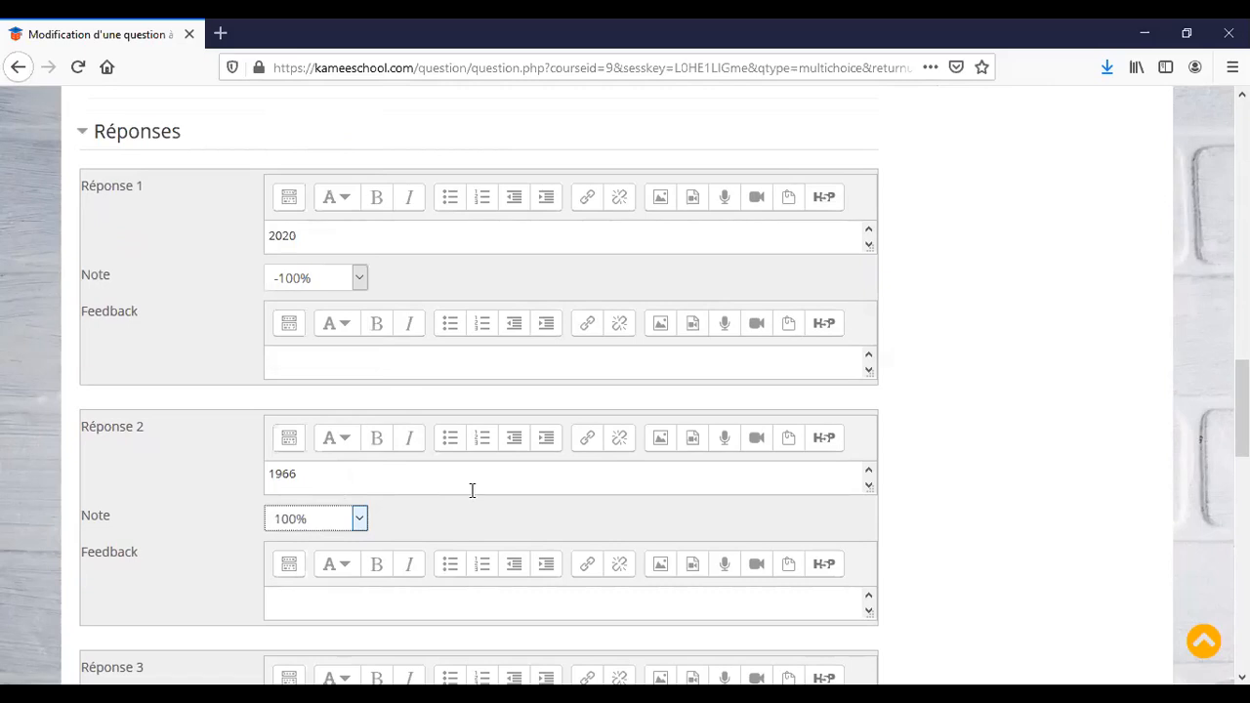
pyautogui.scroll(-2, 967, 439)
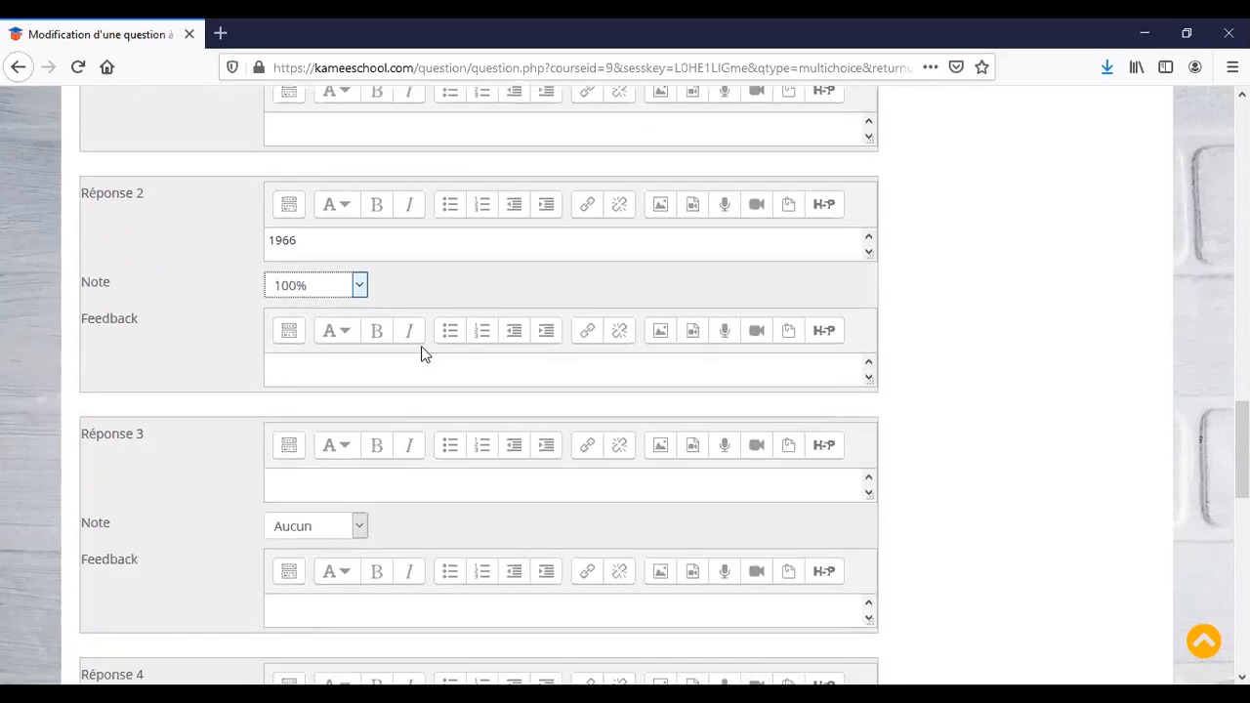
# Enter answer 3 as 1587 with a -100% grade.
pyautogui.click(314, 487)
pyautogui.write('1587')
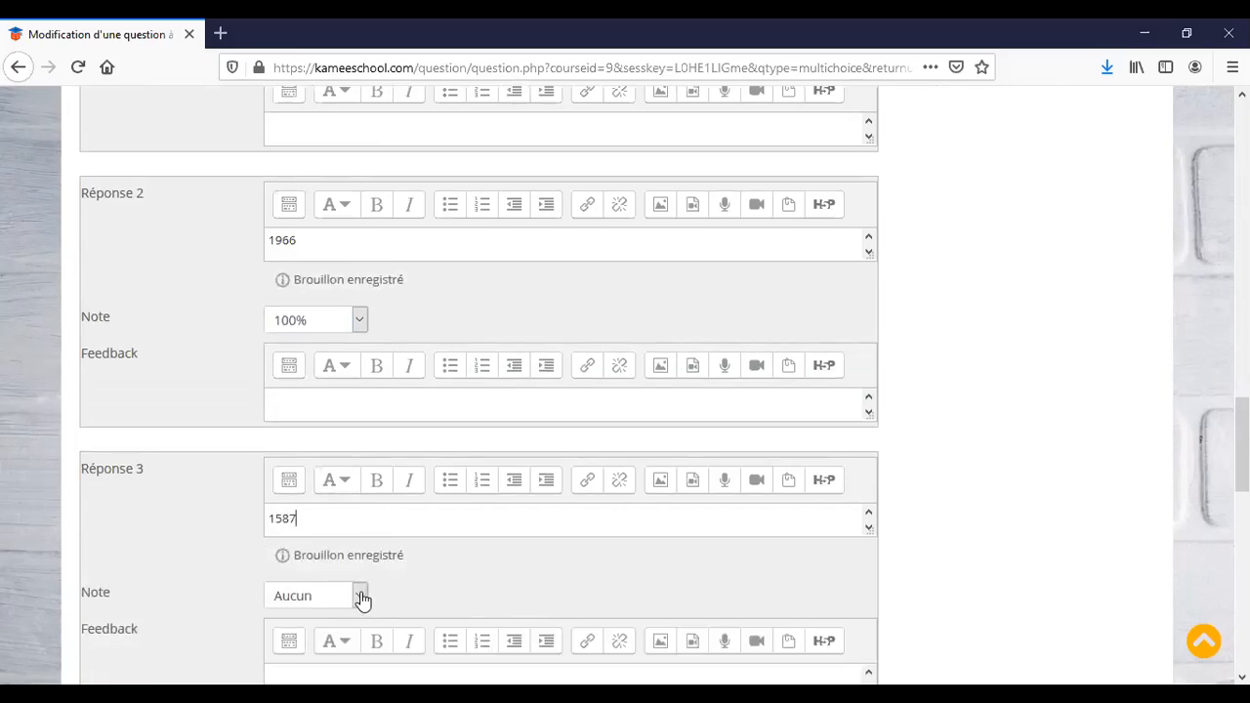
pyautogui.click(360, 597)
pyautogui.scroll(-6, 295, 527)
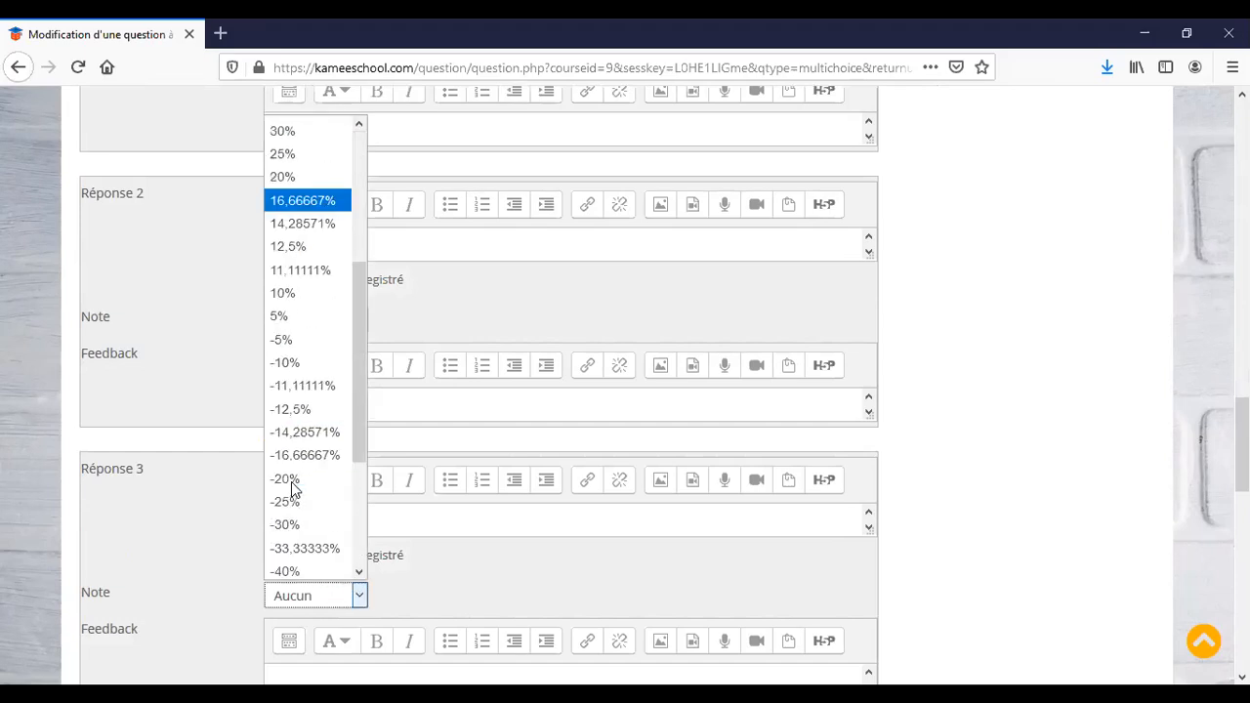
pyautogui.click(295, 567)
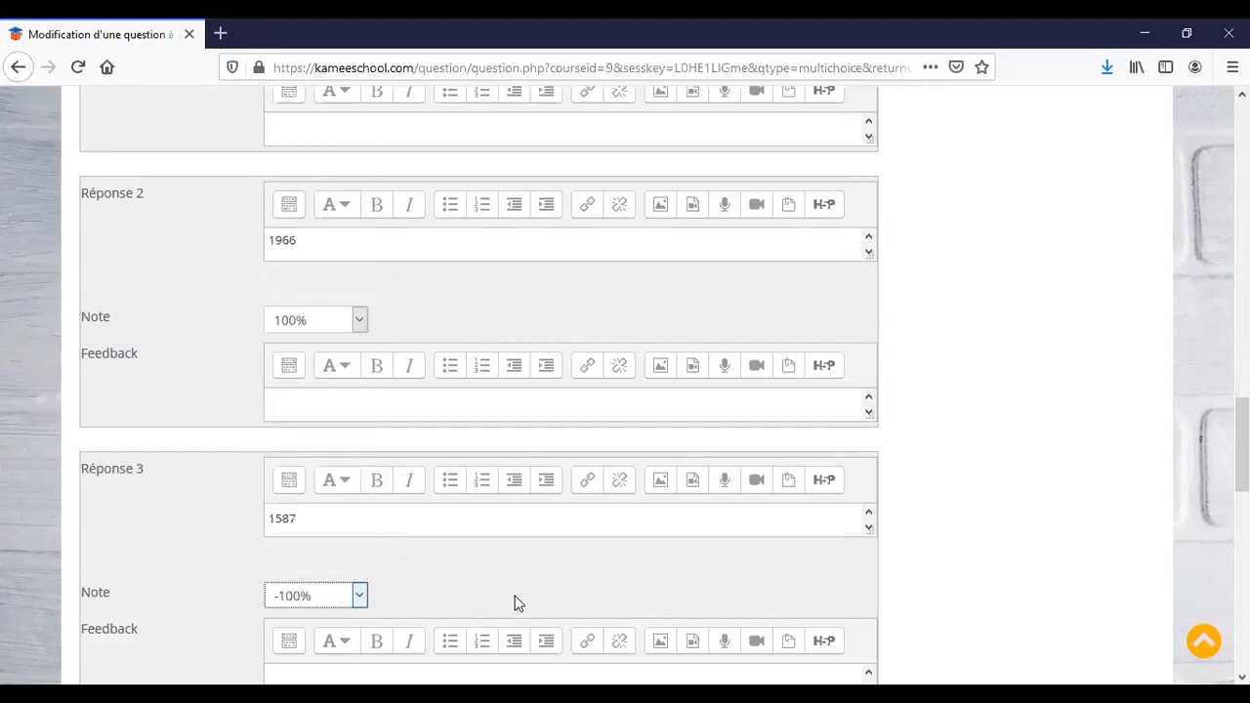
pyautogui.scroll(-1, 515, 595)
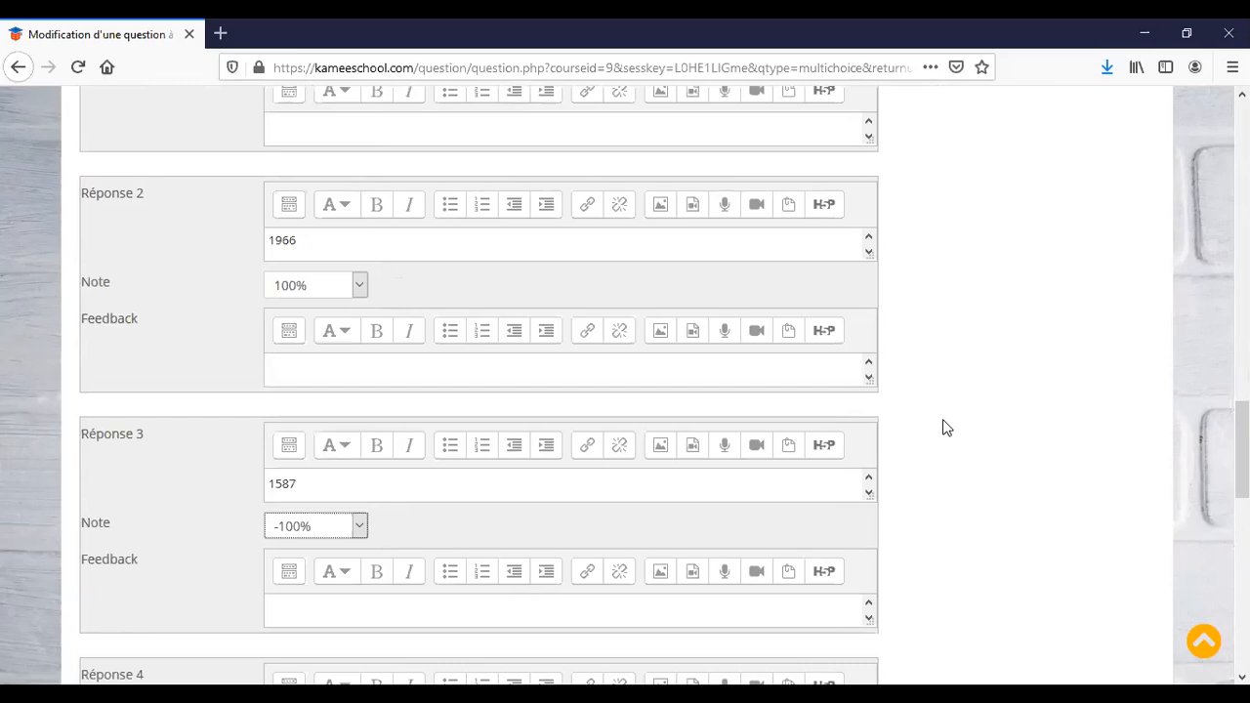
pyautogui.scroll(-5, 945, 426)
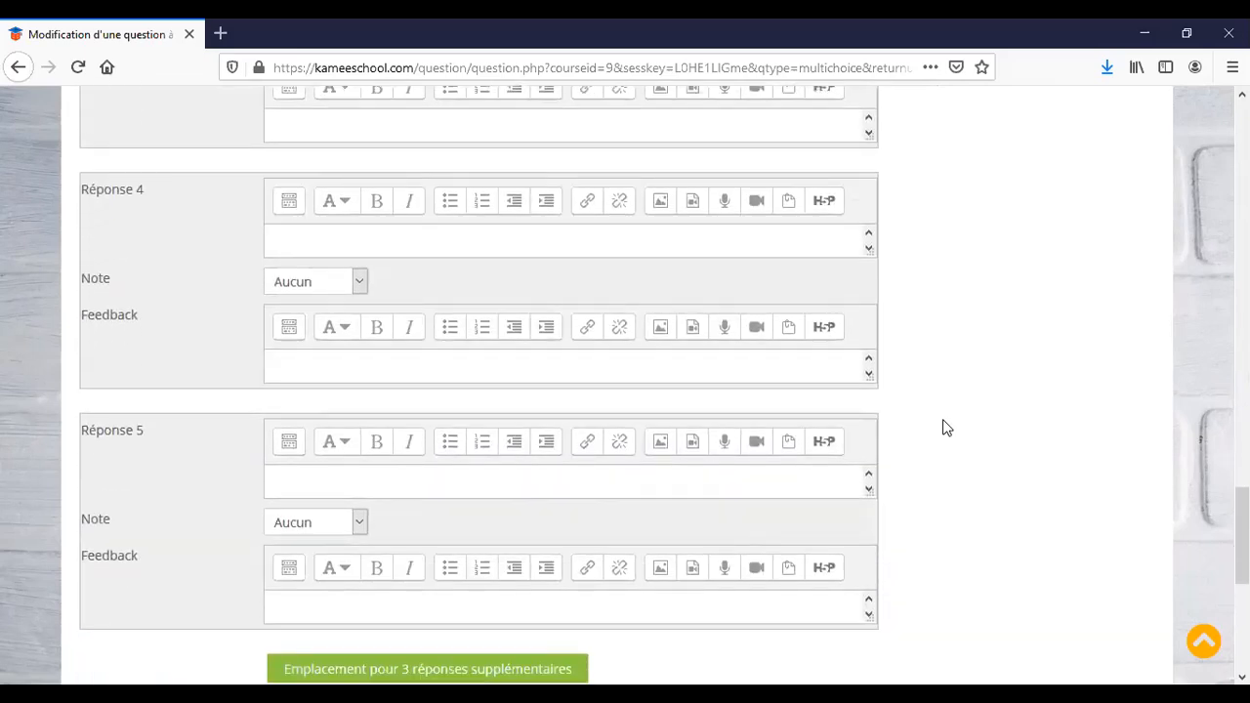
pyautogui.scroll(-3, 945, 427)
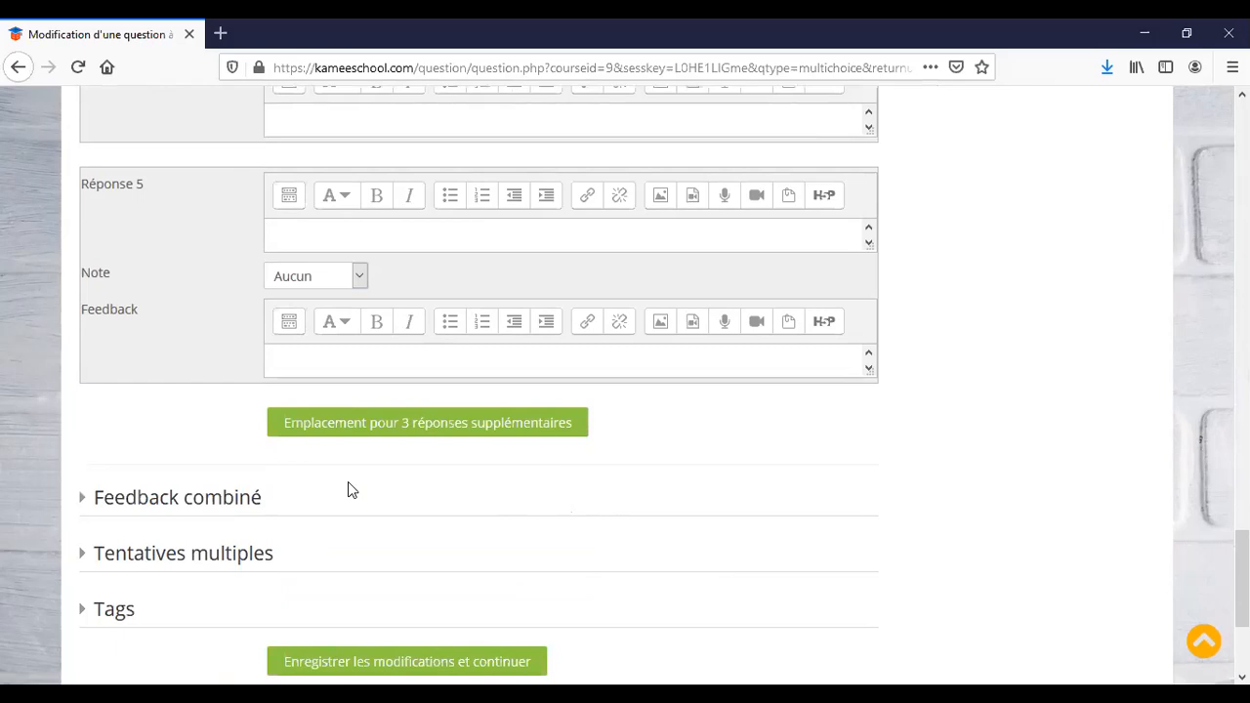
pyautogui.scroll(-2, 491, 558)
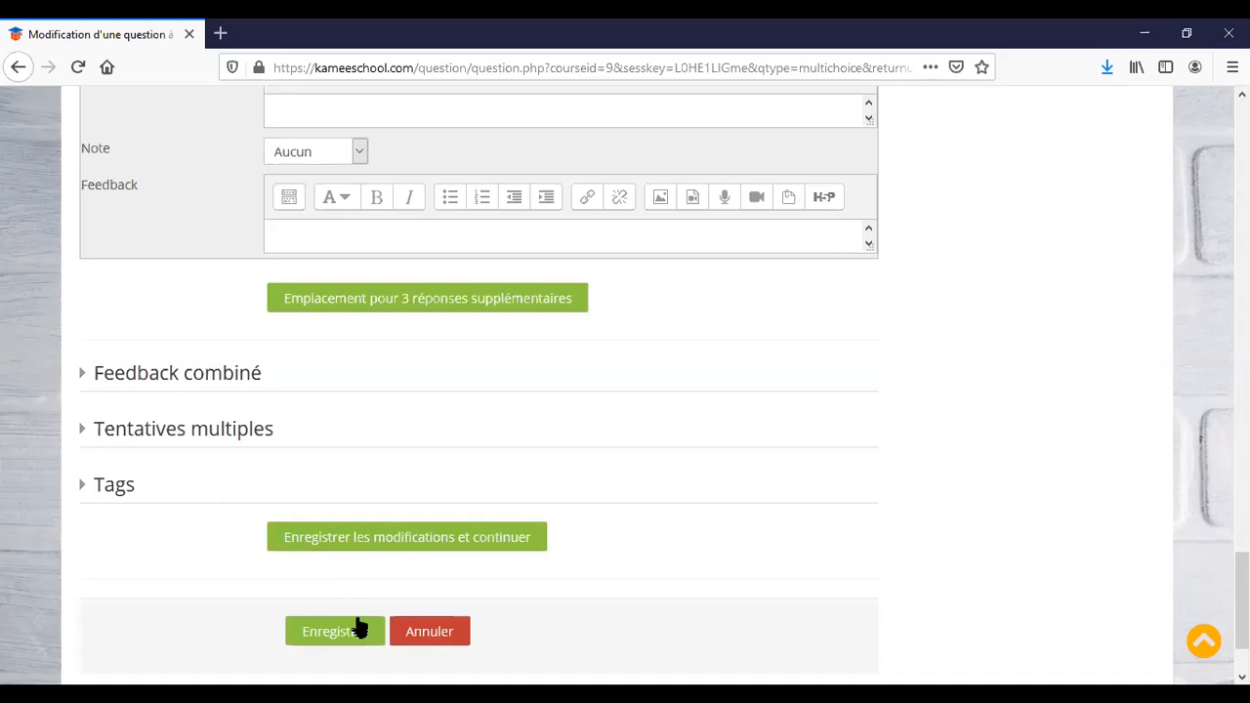
# Save edited question #1 to the info-debutant question bank, then return to the course page.
pyautogui.click(347, 631)
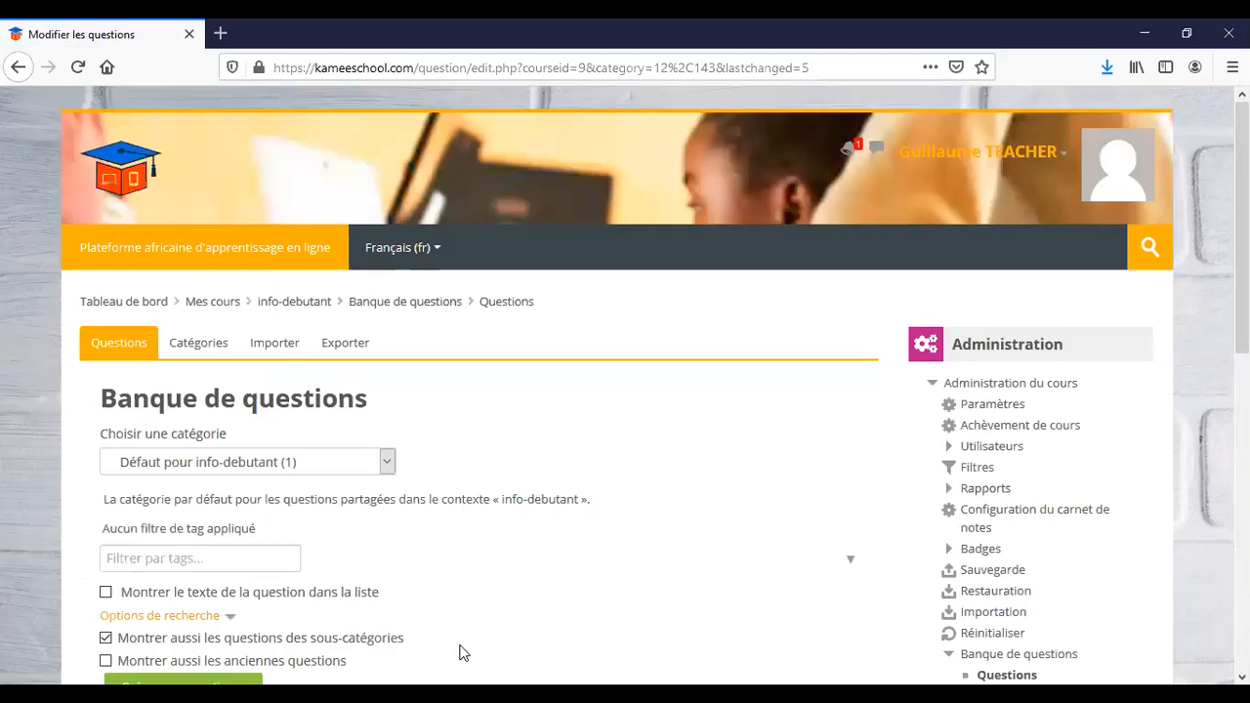
pyautogui.scroll(-3, 496, 547)
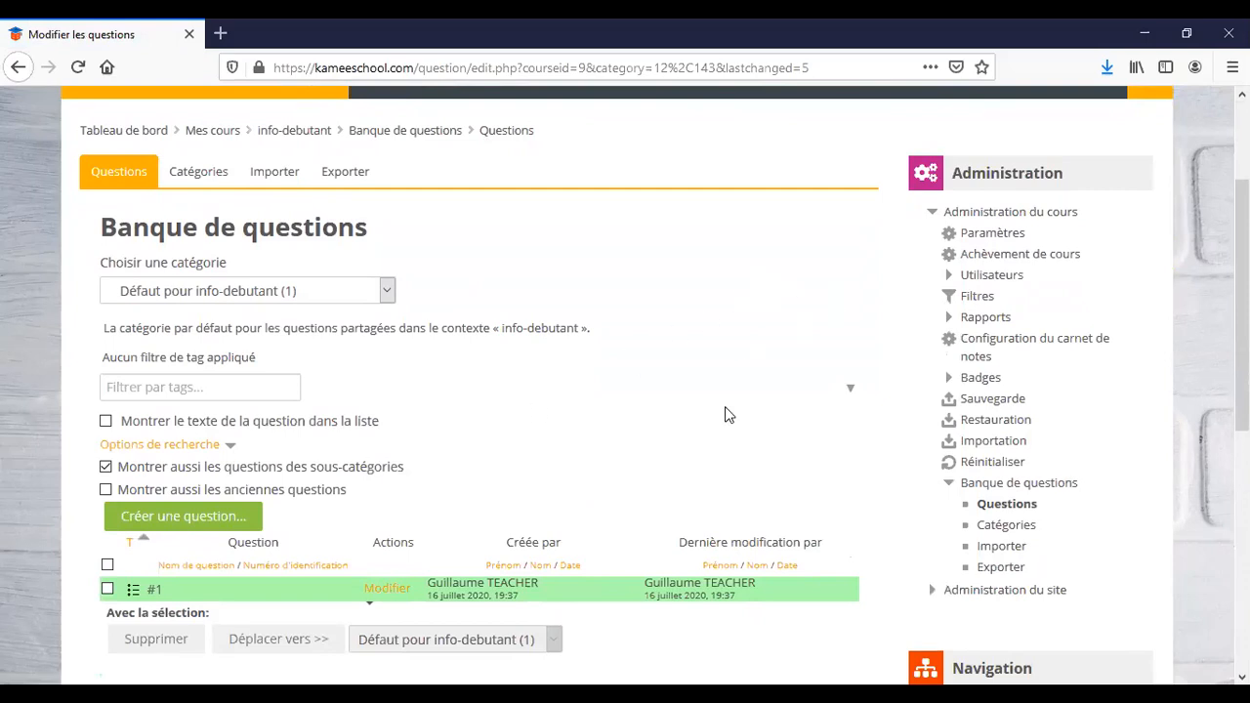
pyautogui.scroll(3, 724, 414)
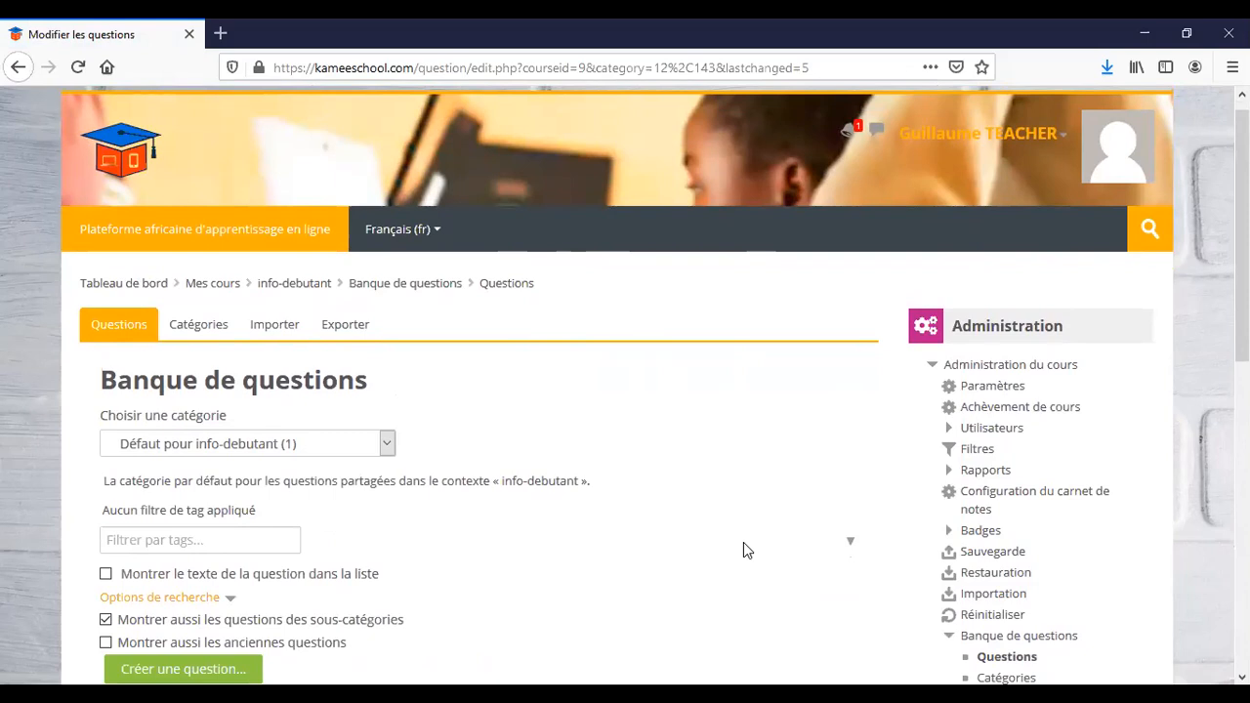
pyautogui.scroll(-3, 743, 550)
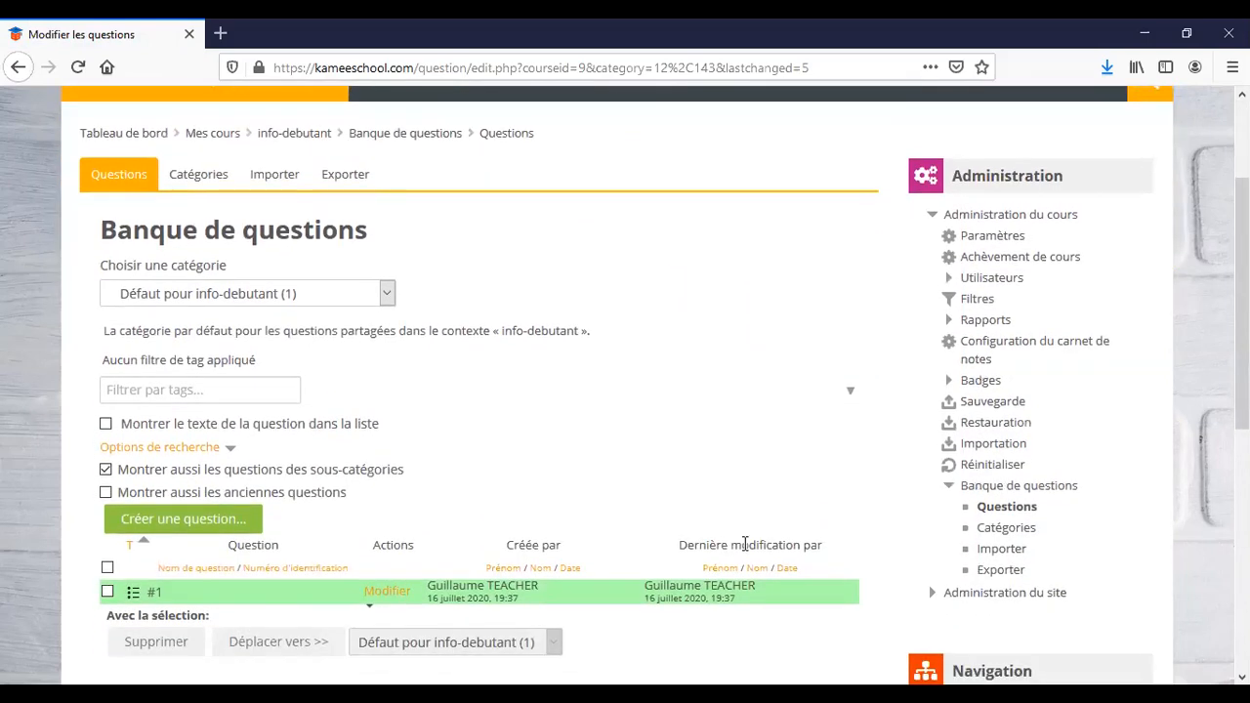
pyautogui.scroll(1, 732, 383)
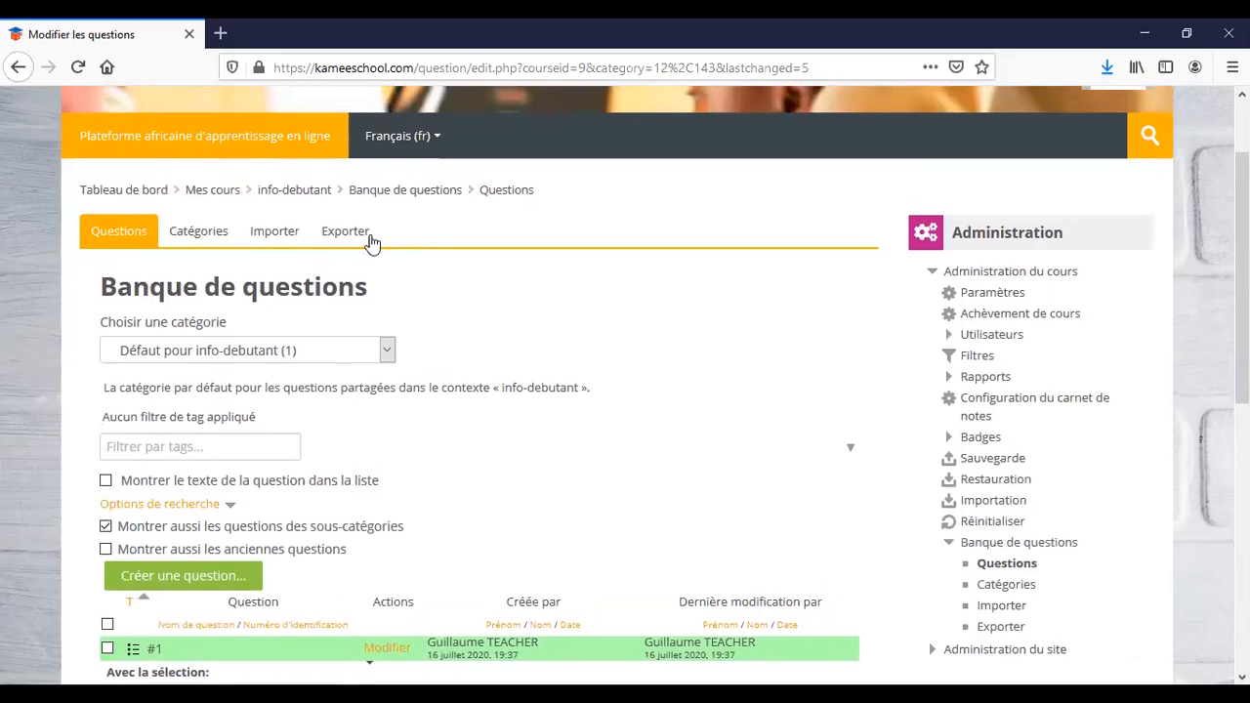
pyautogui.click(299, 196)
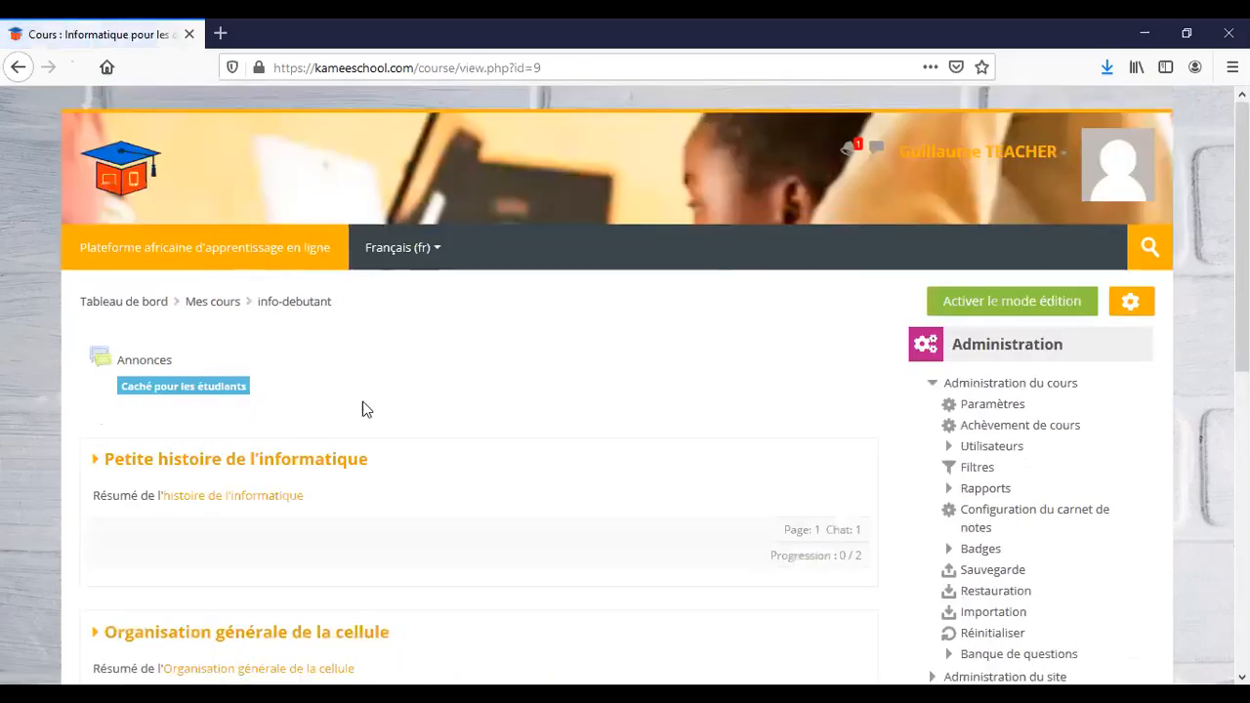
# Turn on editing mode and add a new Test activity to Petite histoire de l'informatique.
pyautogui.scroll(-3, 390, 554)
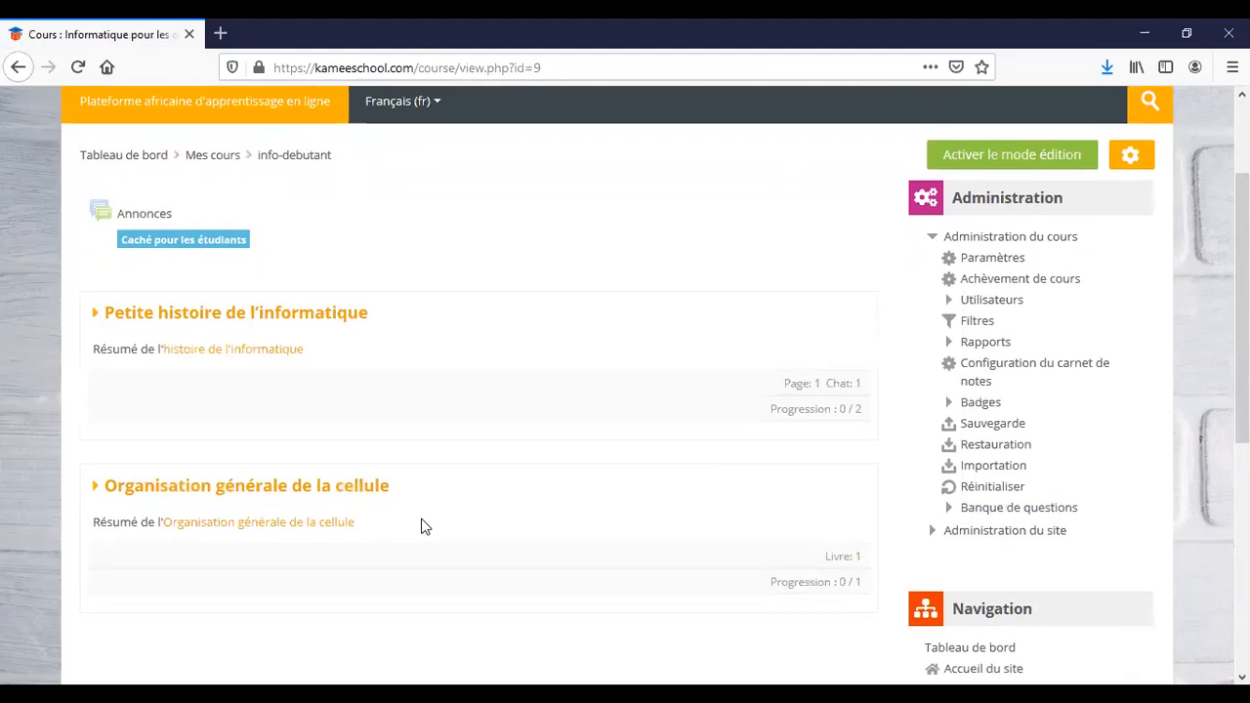
pyautogui.click(970, 162)
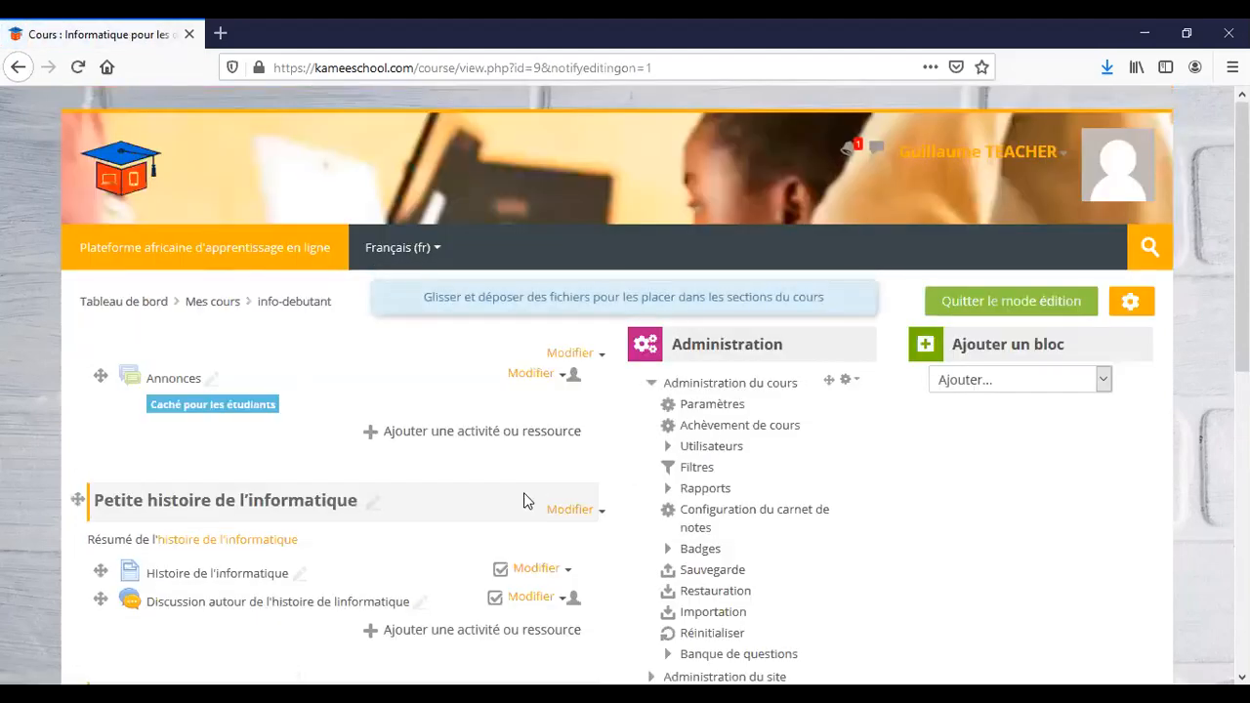
pyautogui.scroll(-3, 524, 492)
pyautogui.click(446, 445)
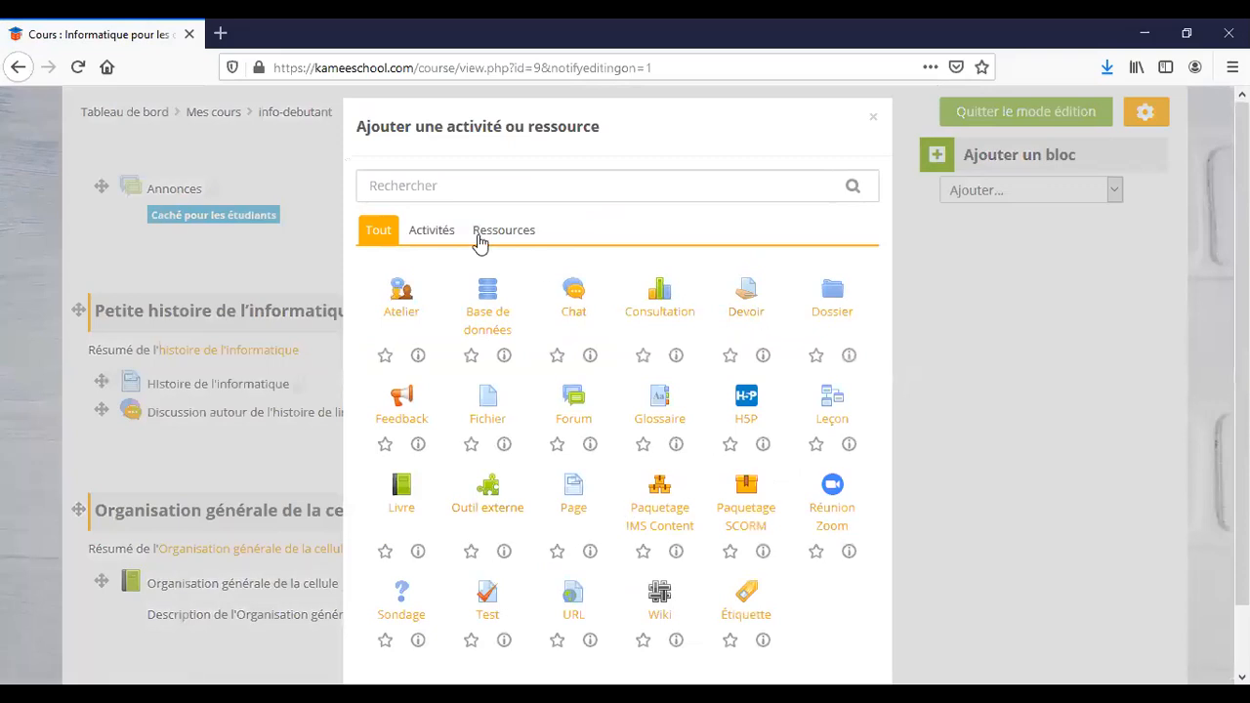
pyautogui.click(436, 238)
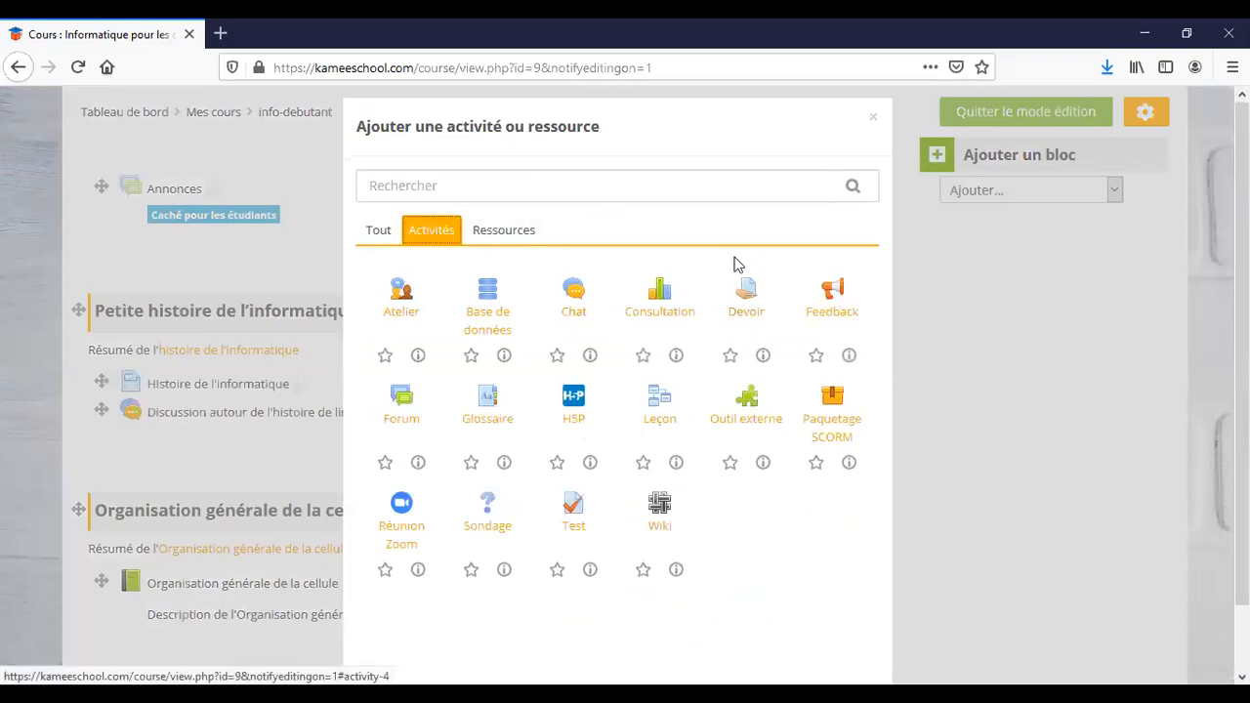
pyautogui.click(574, 513)
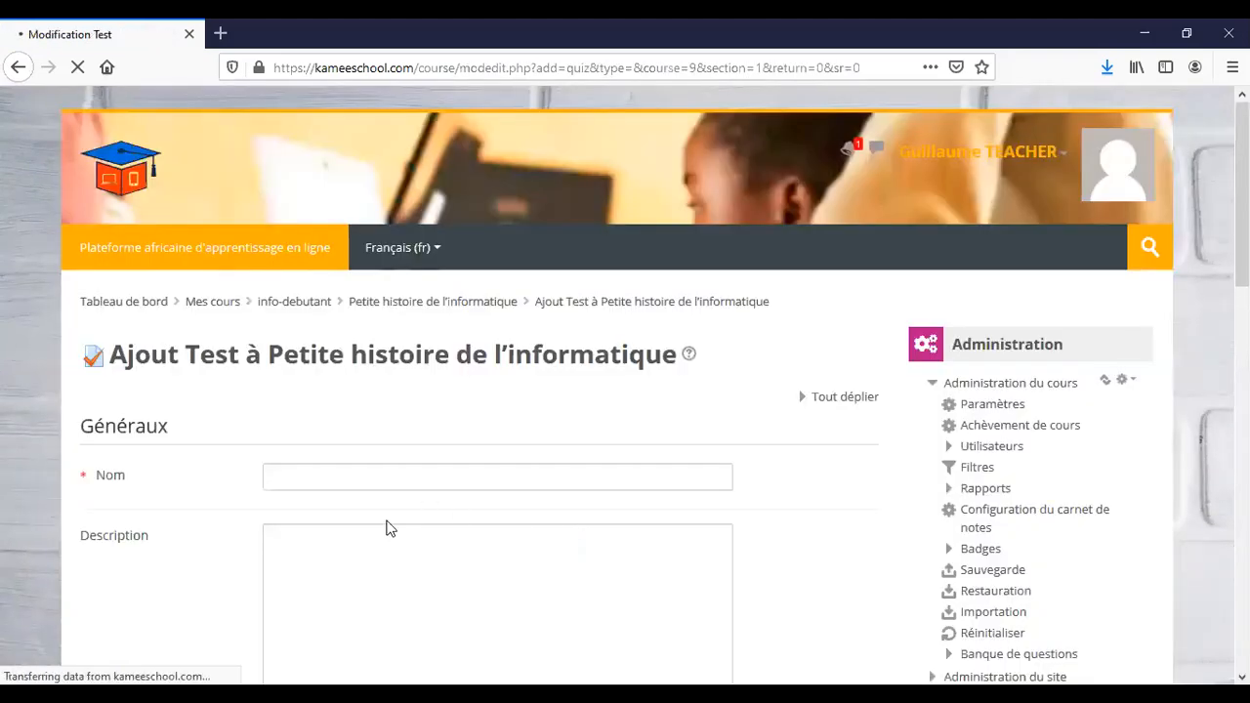
# Name the new quiz 'test1' and save it with Enregistrer et afficher.
pyautogui.click(370, 478)
pyautogui.write('test')
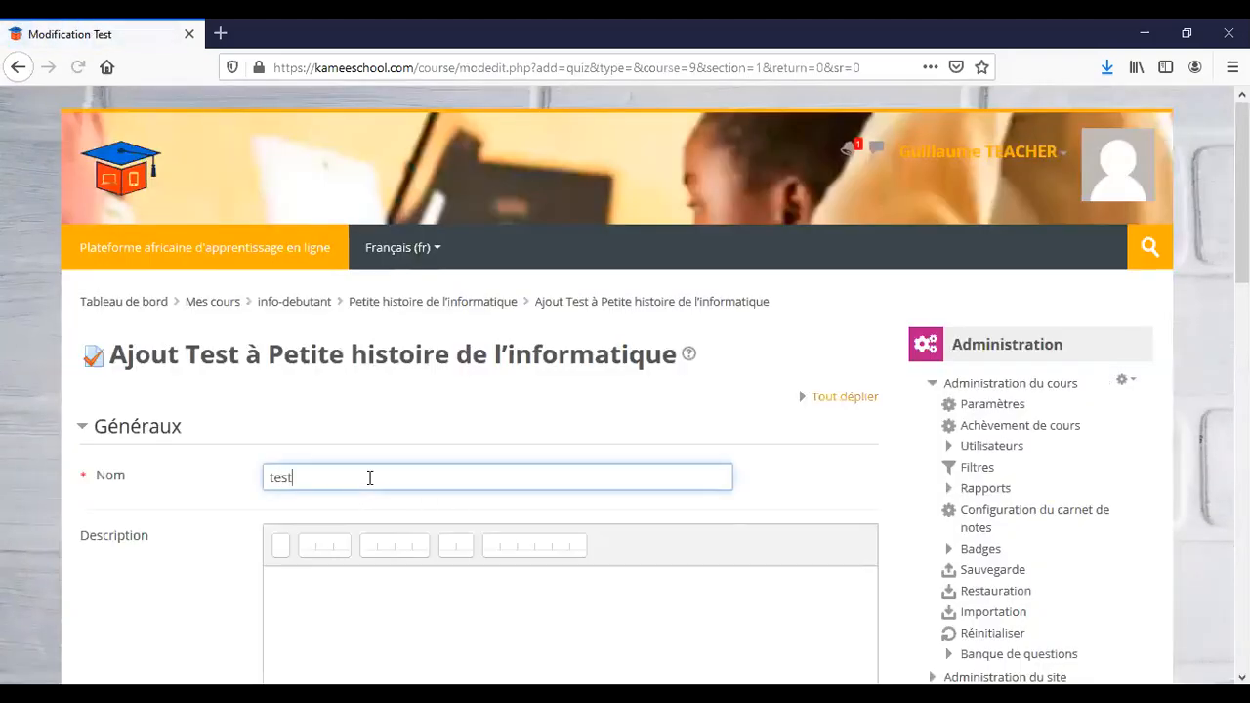
pyautogui.write('1')
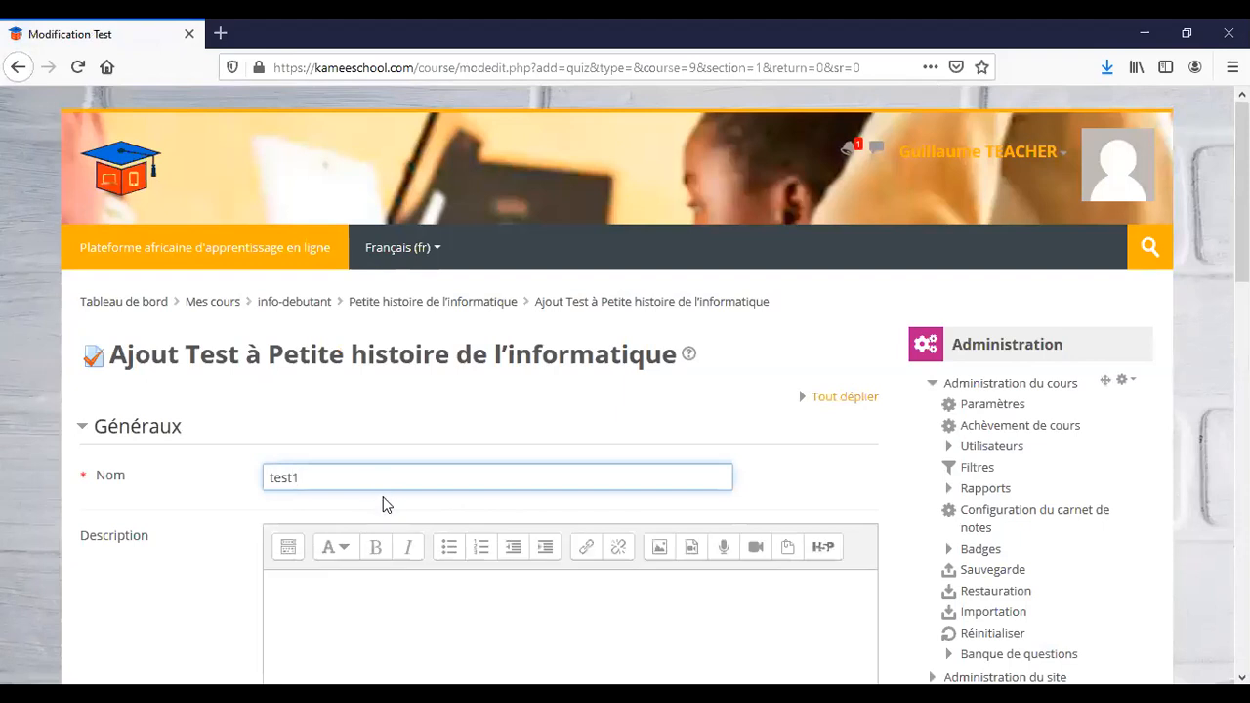
pyautogui.scroll(-2, 386, 506)
pyautogui.click(377, 427)
pyautogui.scroll(-4, 378, 427)
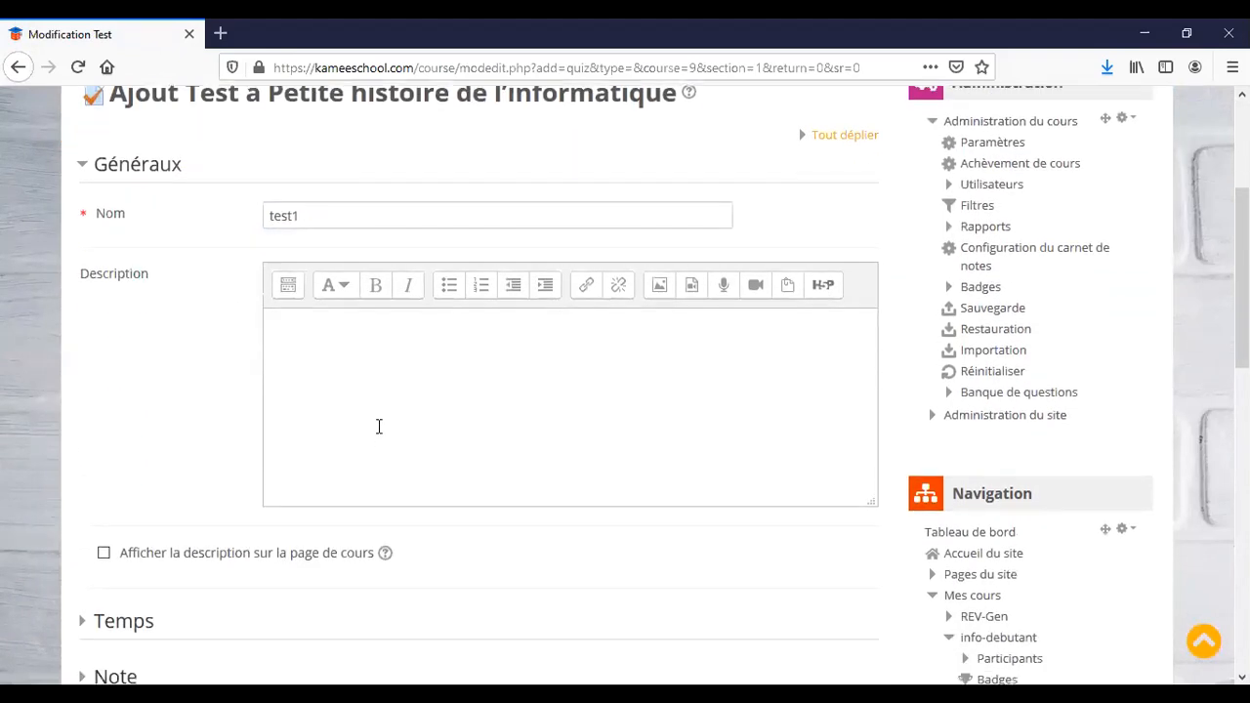
pyautogui.scroll(-5, 379, 427)
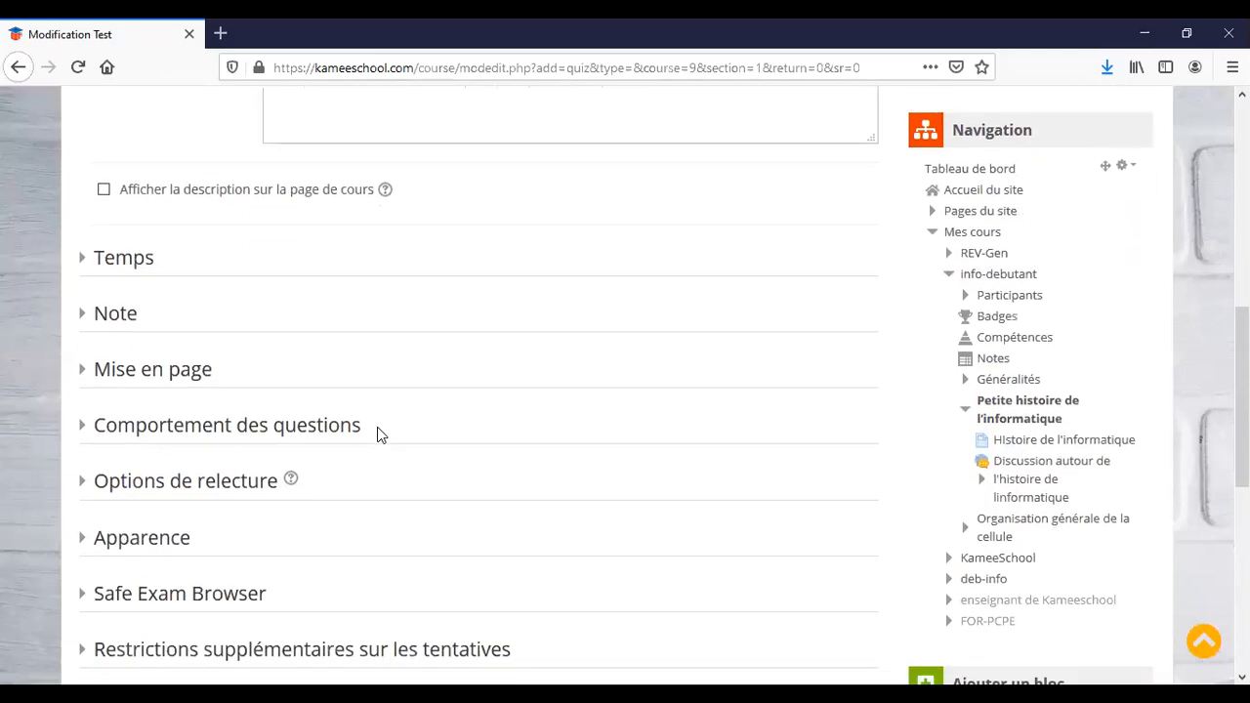
pyautogui.scroll(-4, 376, 435)
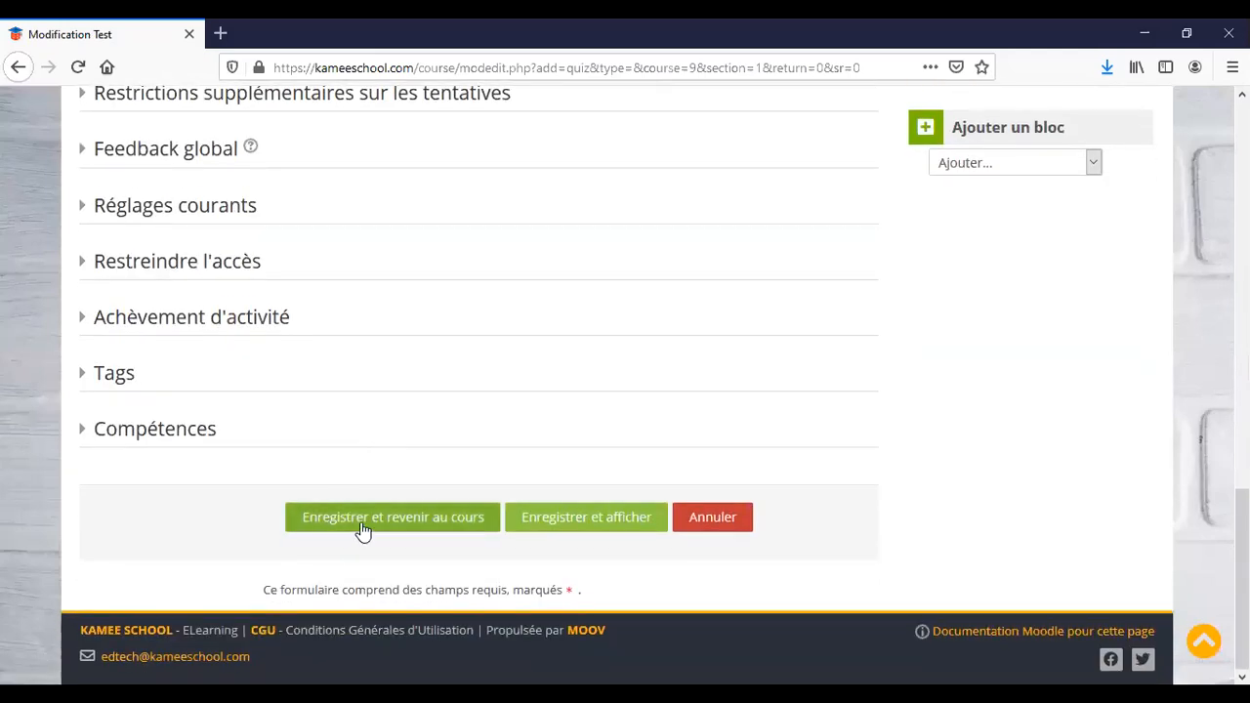
pyautogui.click(586, 518)
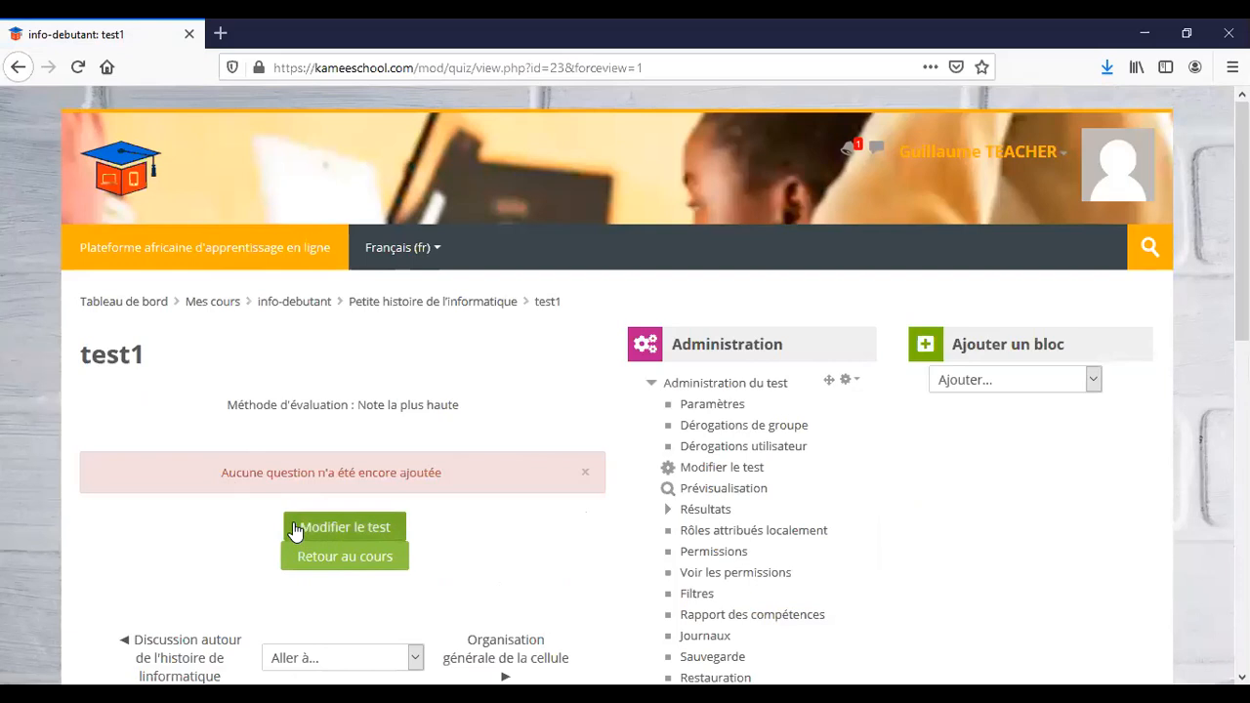
# Add question #1 on the first transistor from the question bank to quiz test1.
pyautogui.click(337, 529)
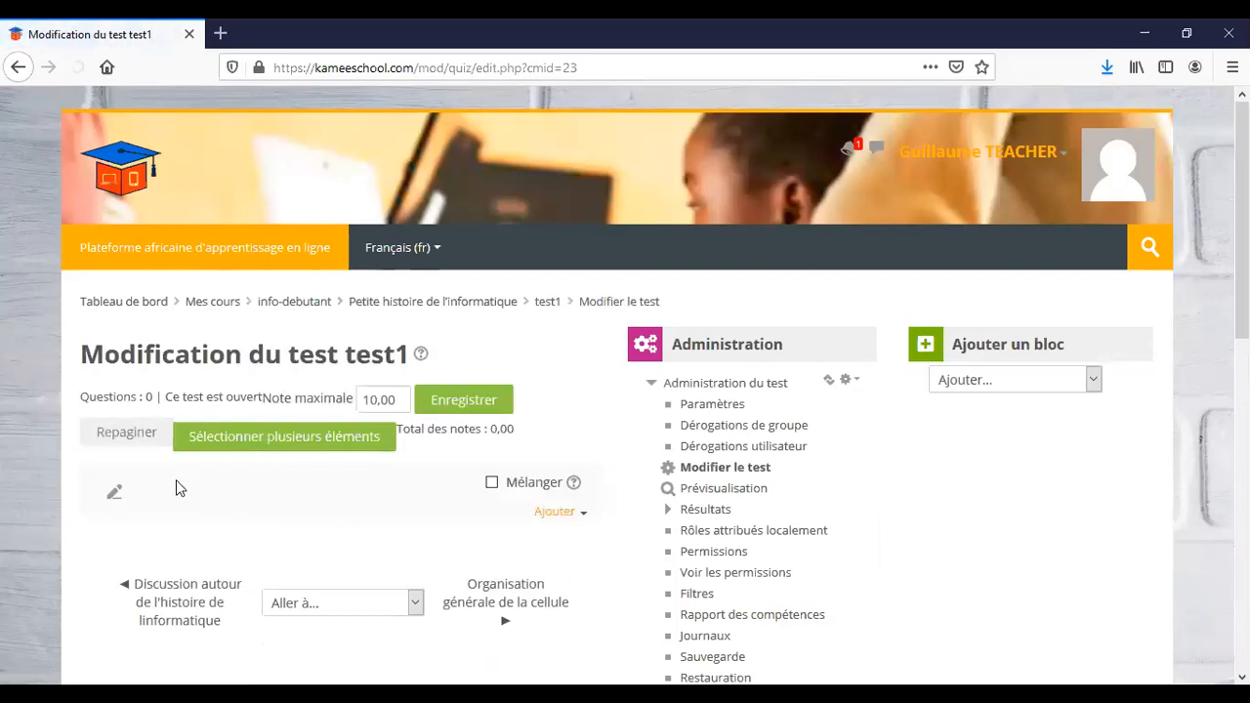
pyautogui.click(553, 513)
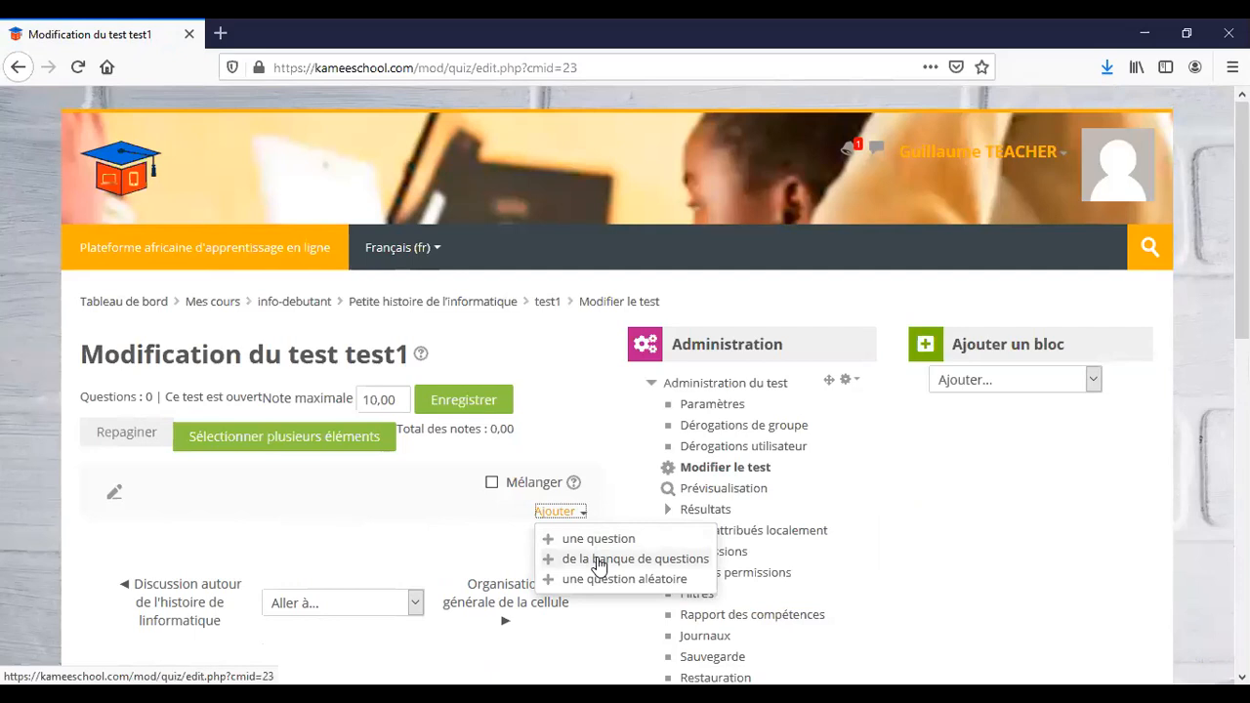
pyautogui.click(599, 562)
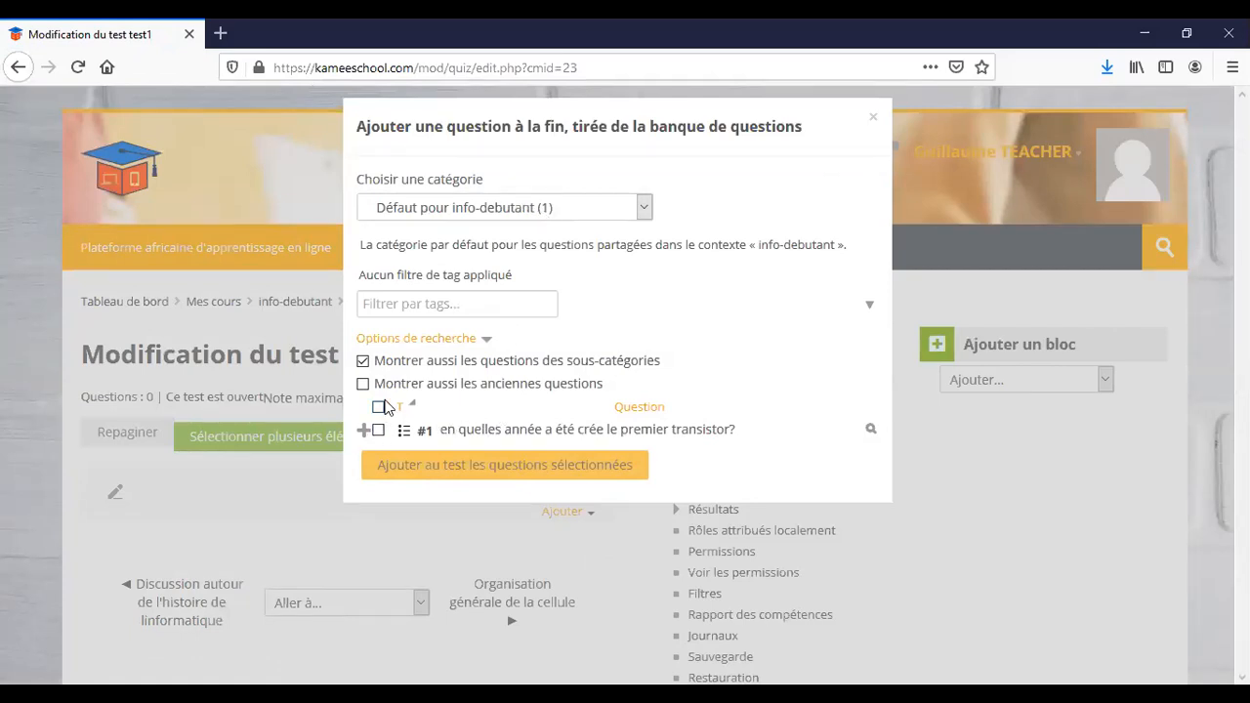
pyautogui.click(378, 429)
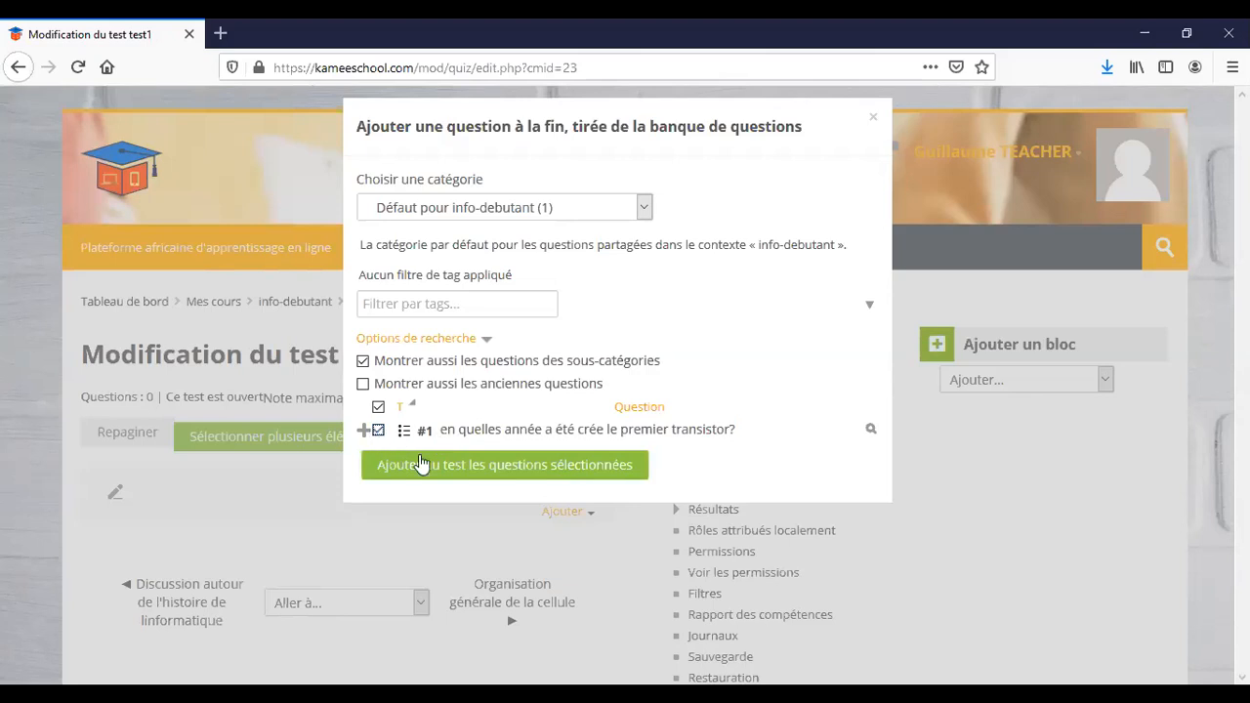
pyautogui.click(452, 469)
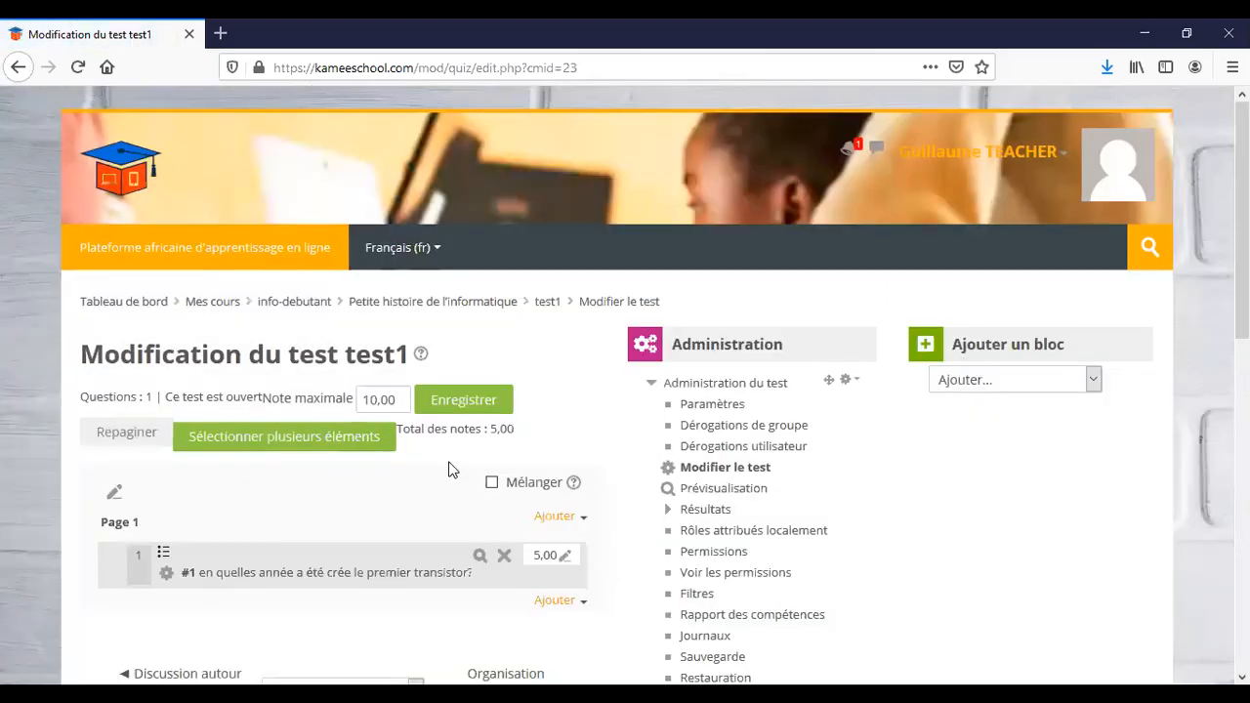
pyautogui.scroll(-3, 448, 470)
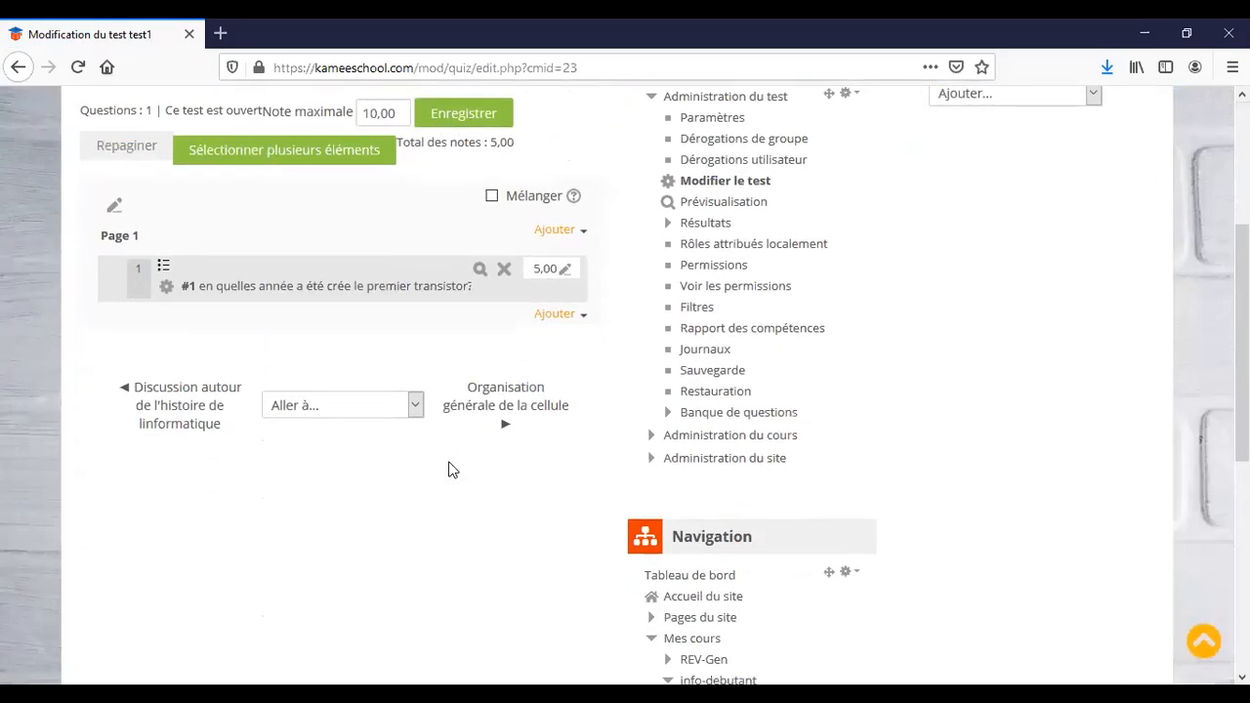
pyautogui.scroll(-3, 448, 470)
pyautogui.scroll(5, 449, 470)
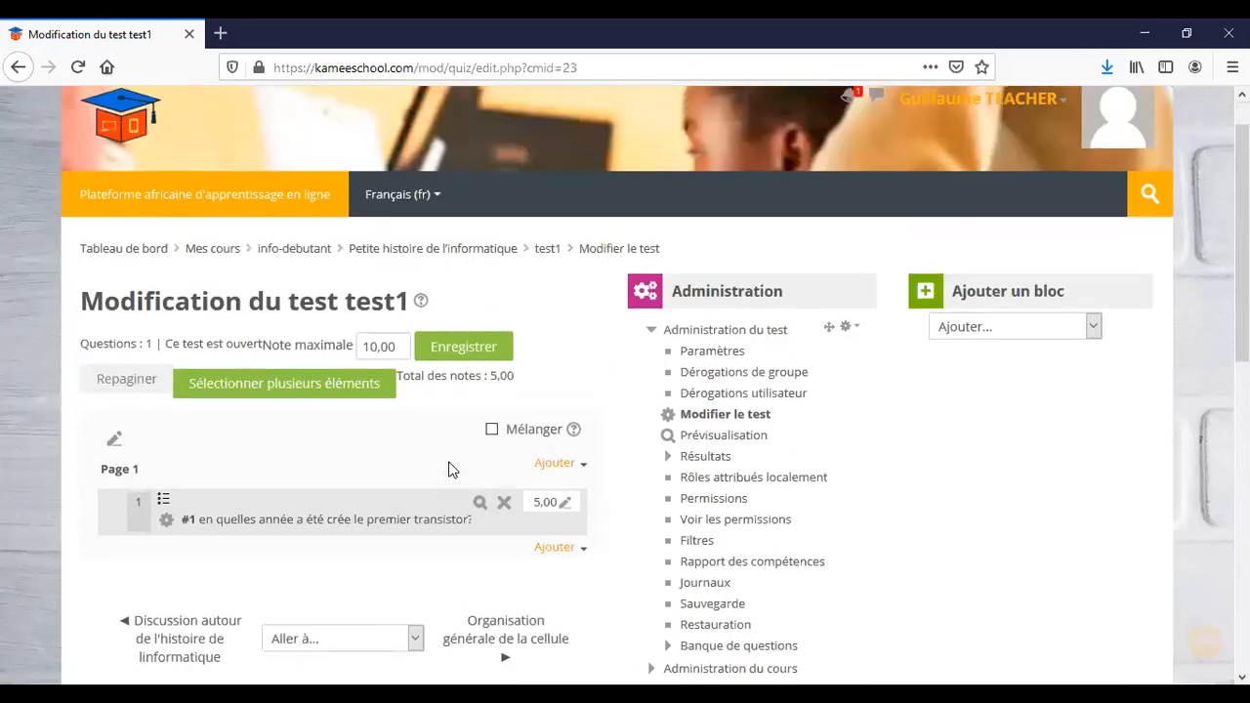
# Save the quiz's maximum grade of 10,00.
pyautogui.click(466, 348)
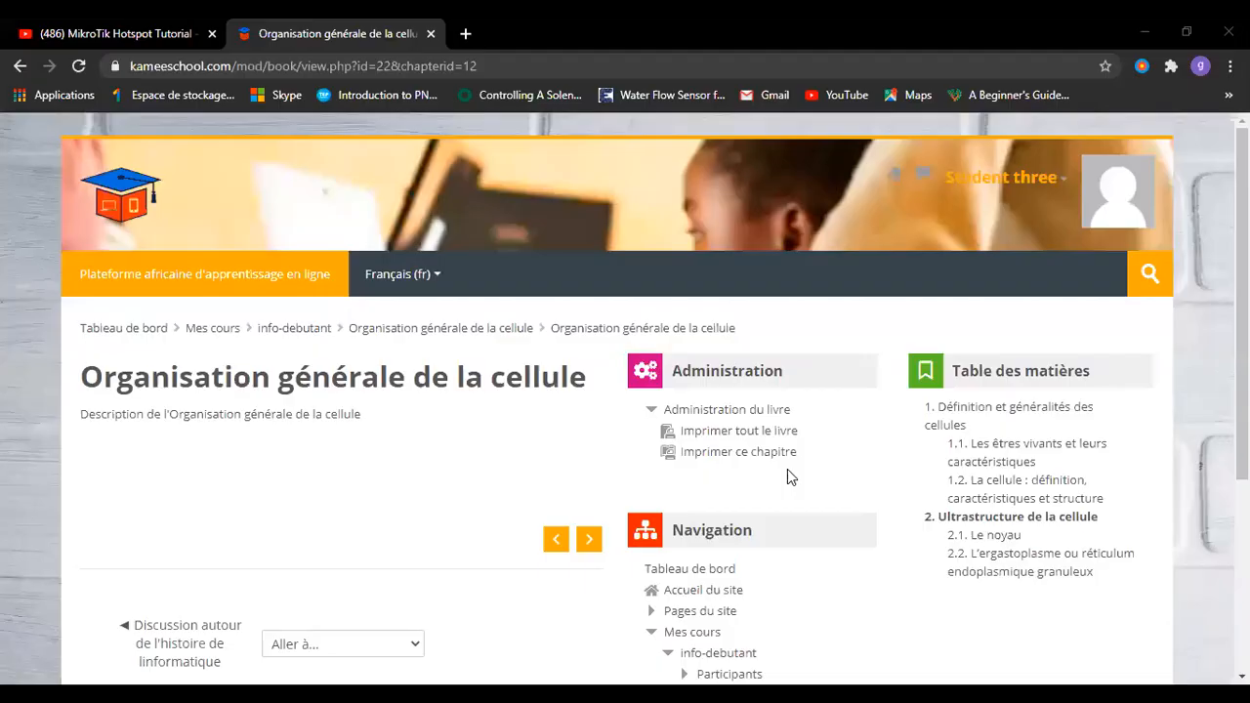
pyautogui.scroll(-4, 320, 497)
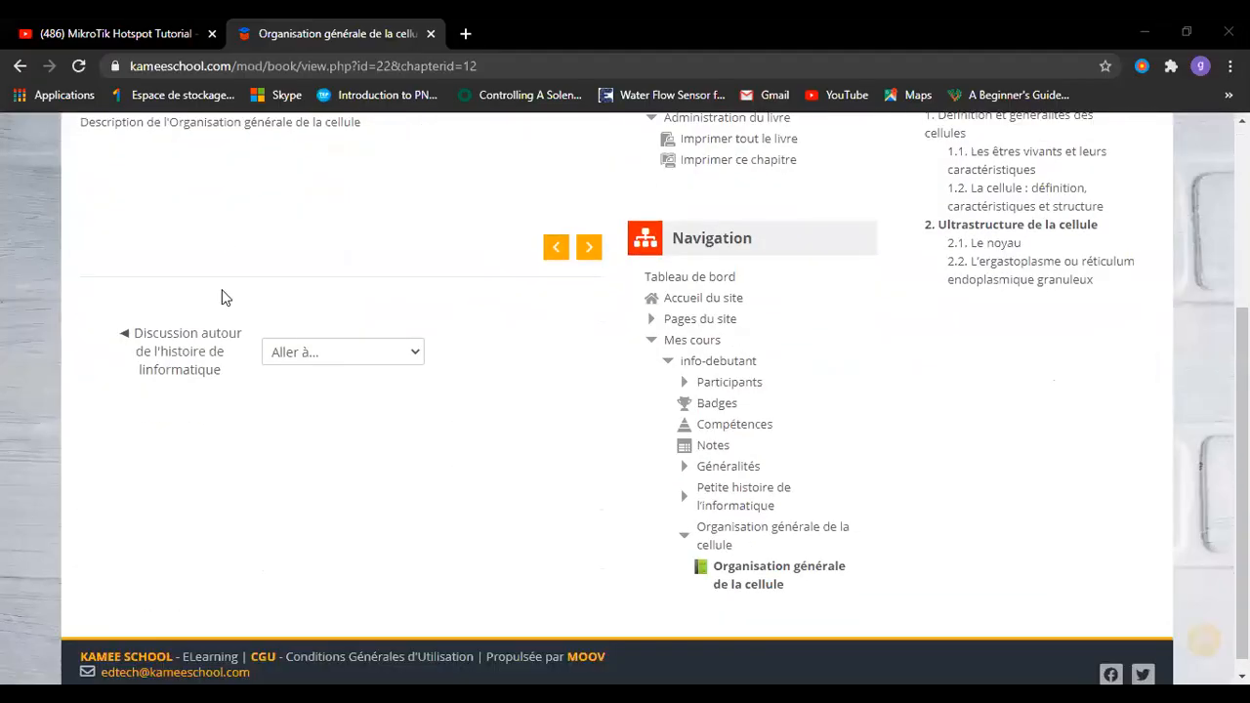
pyautogui.scroll(4, 226, 262)
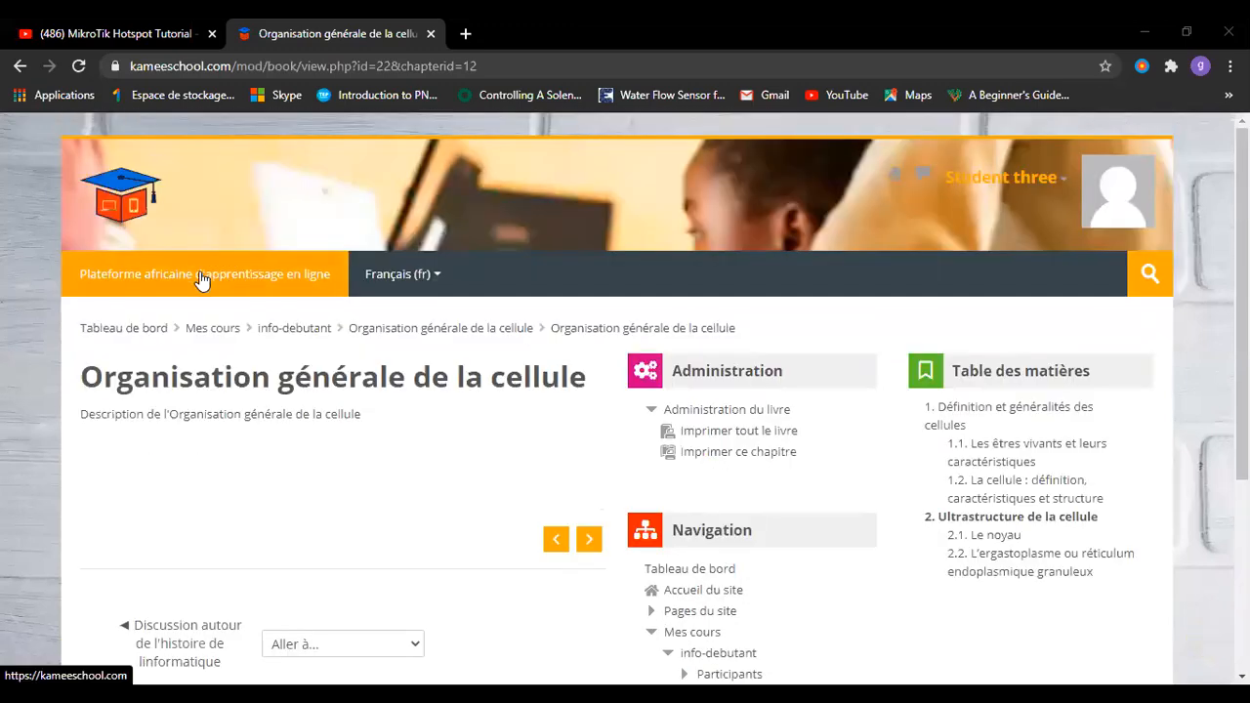
# As the student, open Informatique pour les débutants and its Petite histoire de l'informatique section.
pyautogui.click(200, 278)
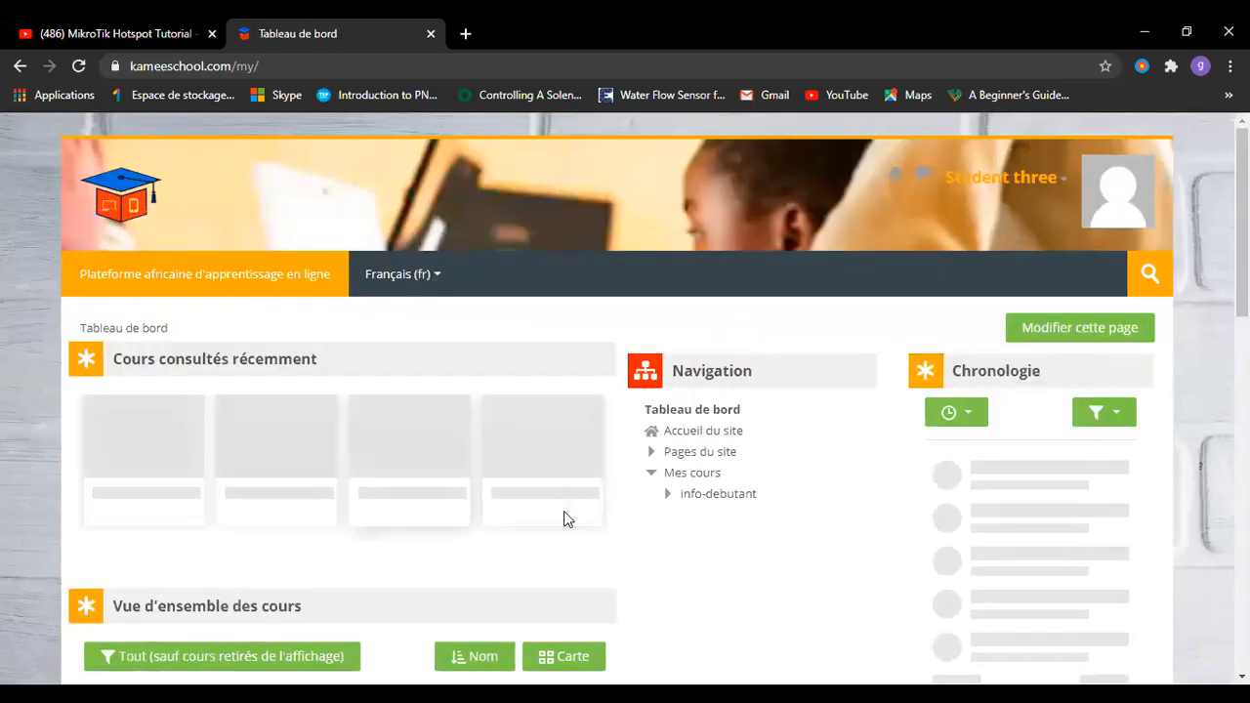
pyautogui.scroll(-4, 629, 445)
pyautogui.scroll(1, 189, 260)
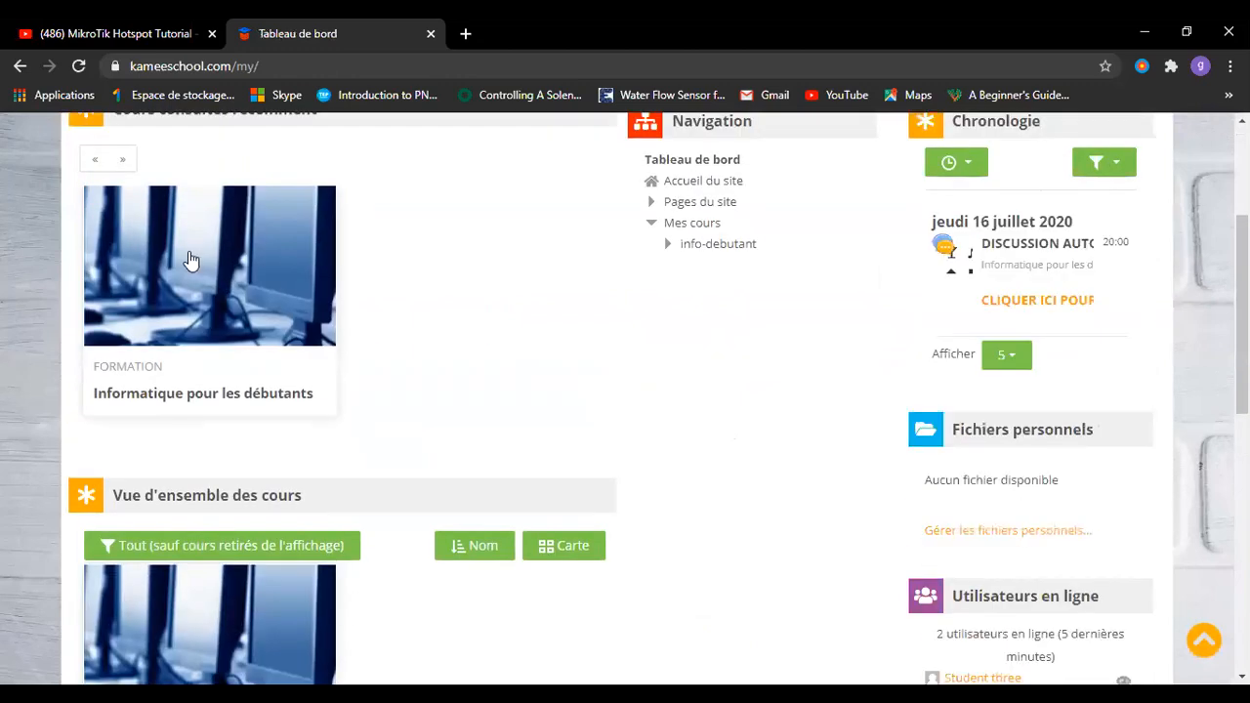
pyautogui.click(191, 261)
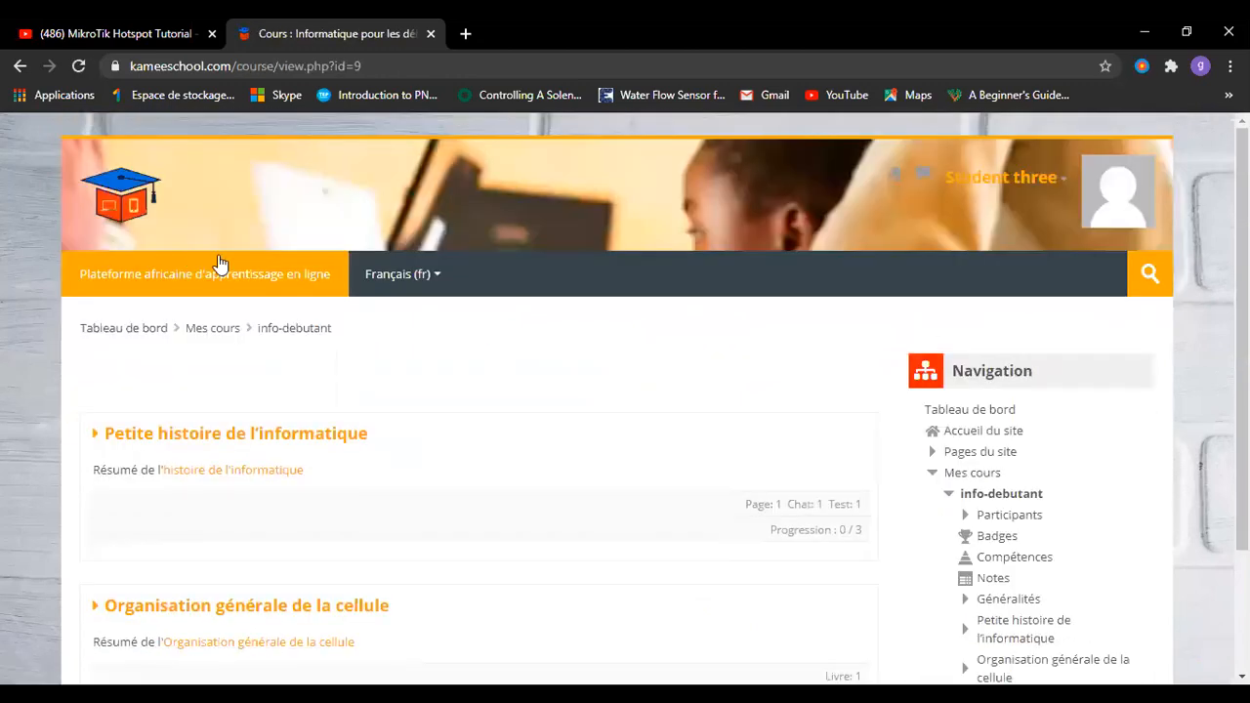
pyautogui.scroll(-3, 511, 510)
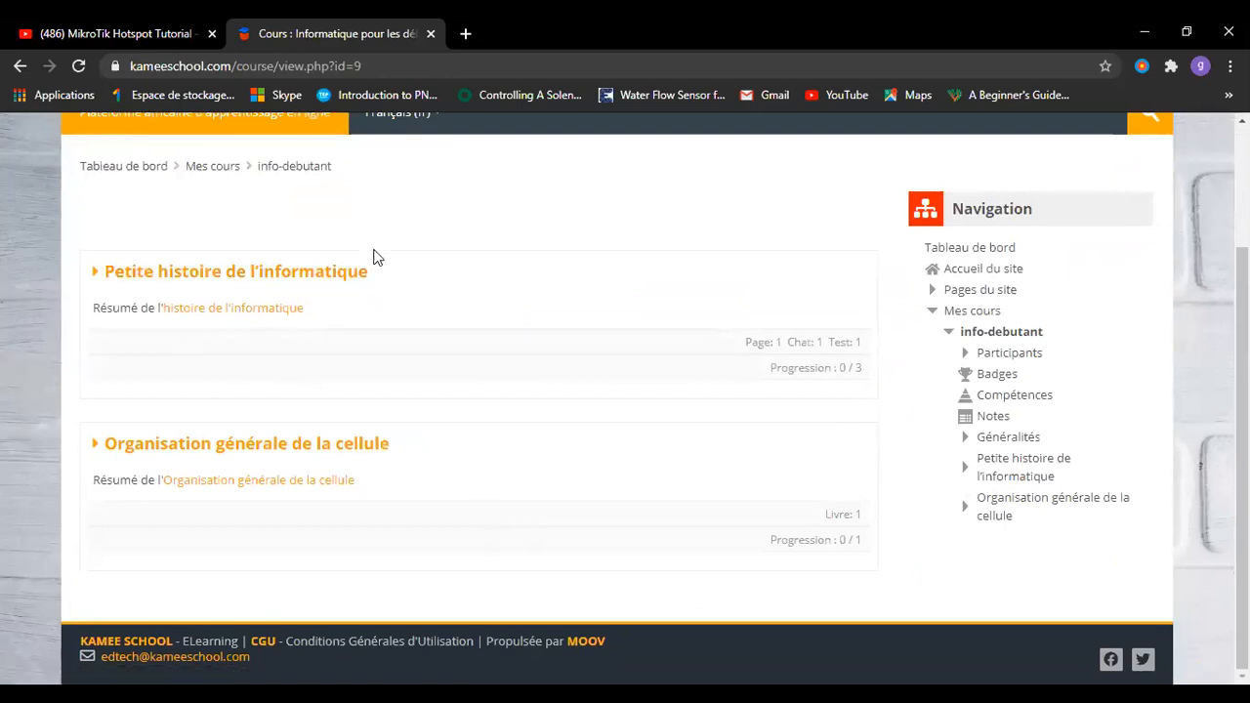
pyautogui.click(314, 276)
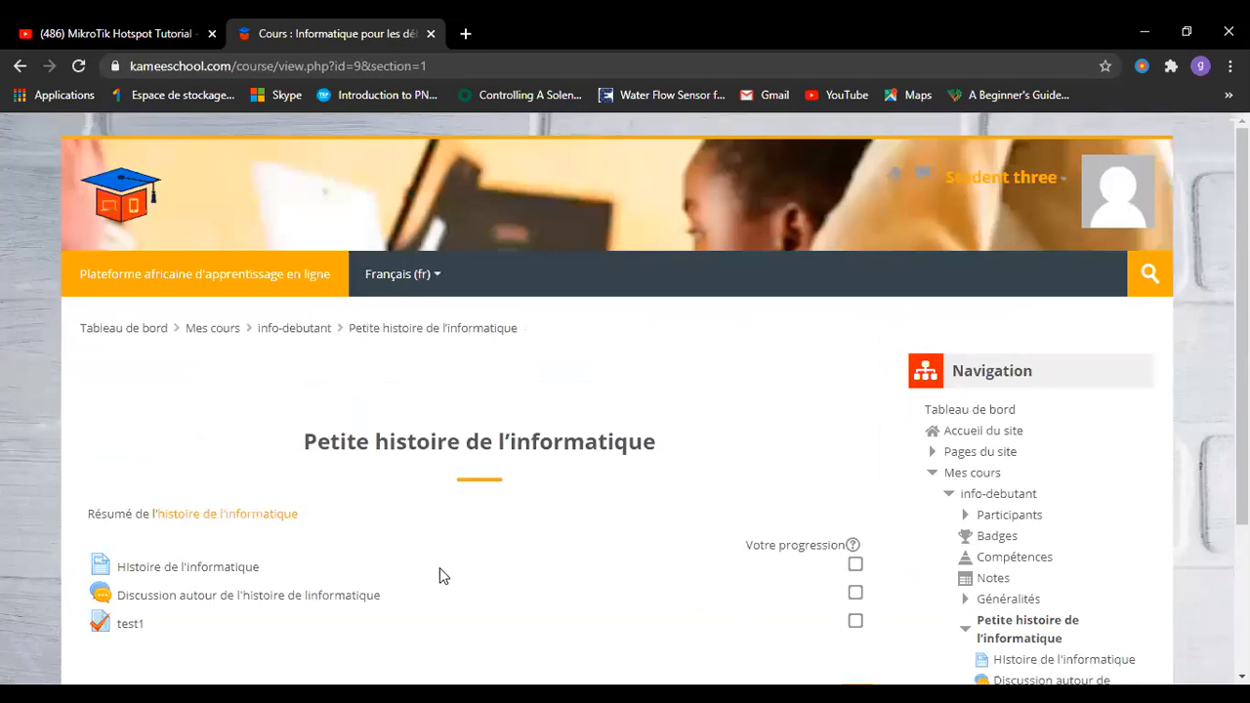
pyautogui.scroll(-2, 439, 568)
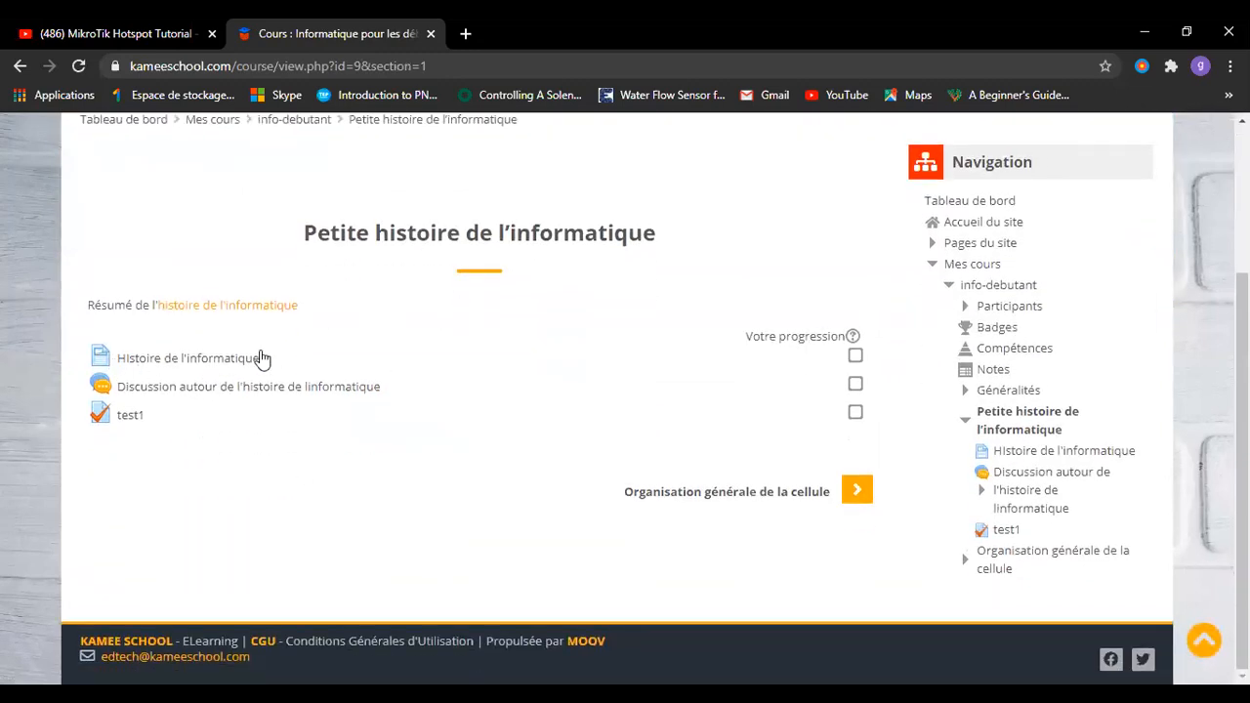
# Open quiz test1 as the student and start an attempt.
pyautogui.click(131, 415)
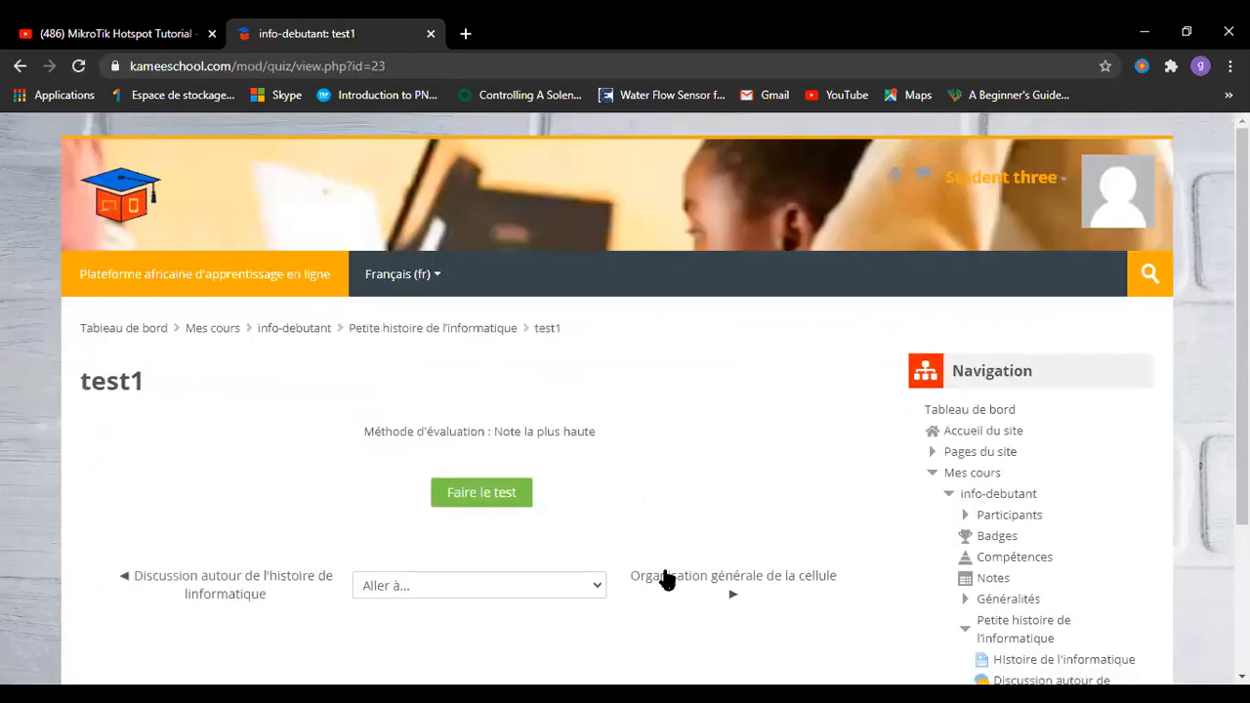
pyautogui.click(491, 501)
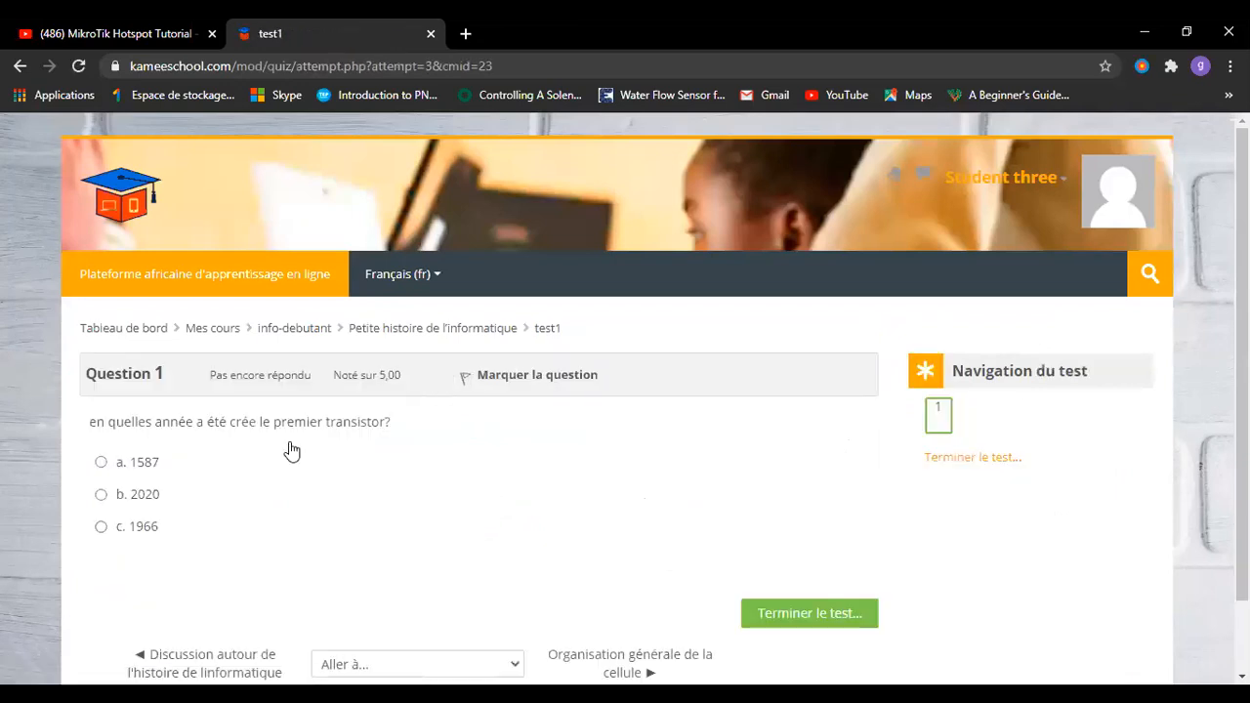
pyautogui.scroll(-1, 454, 574)
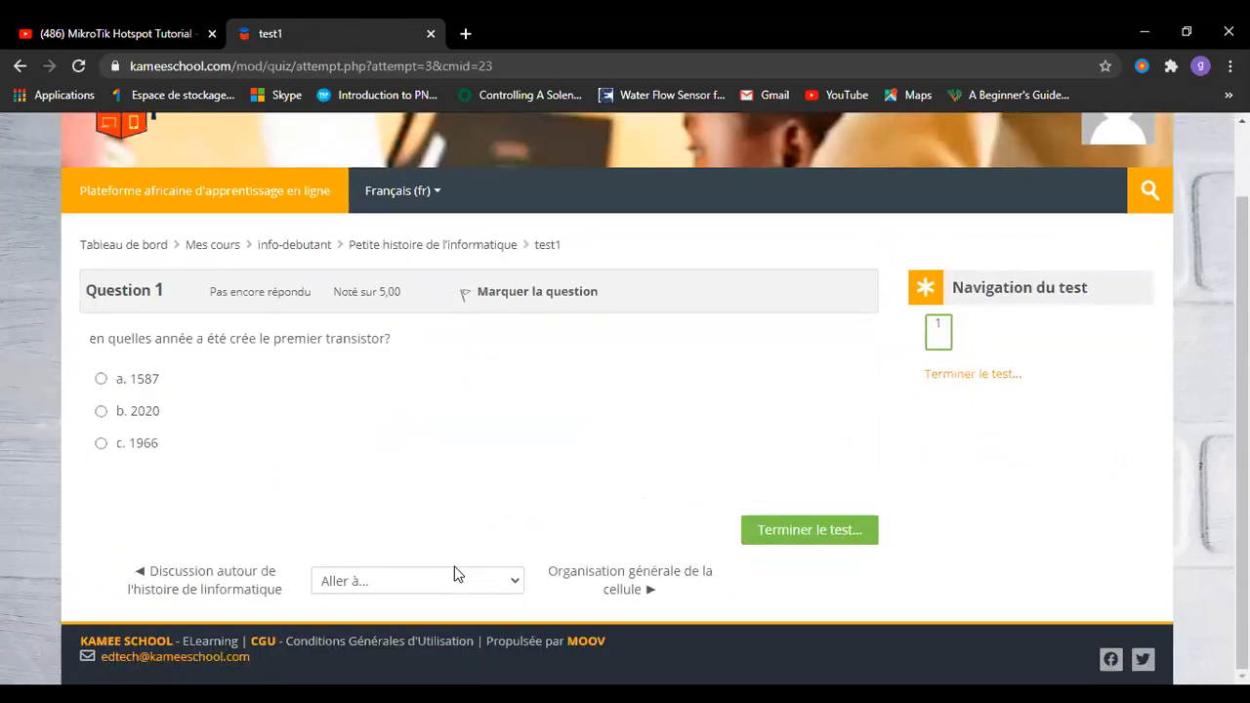
# Answer the transistor question with b. 2020 and finish to the attempt summary.
pyautogui.click(101, 411)
pyautogui.scroll(-1, 470, 491)
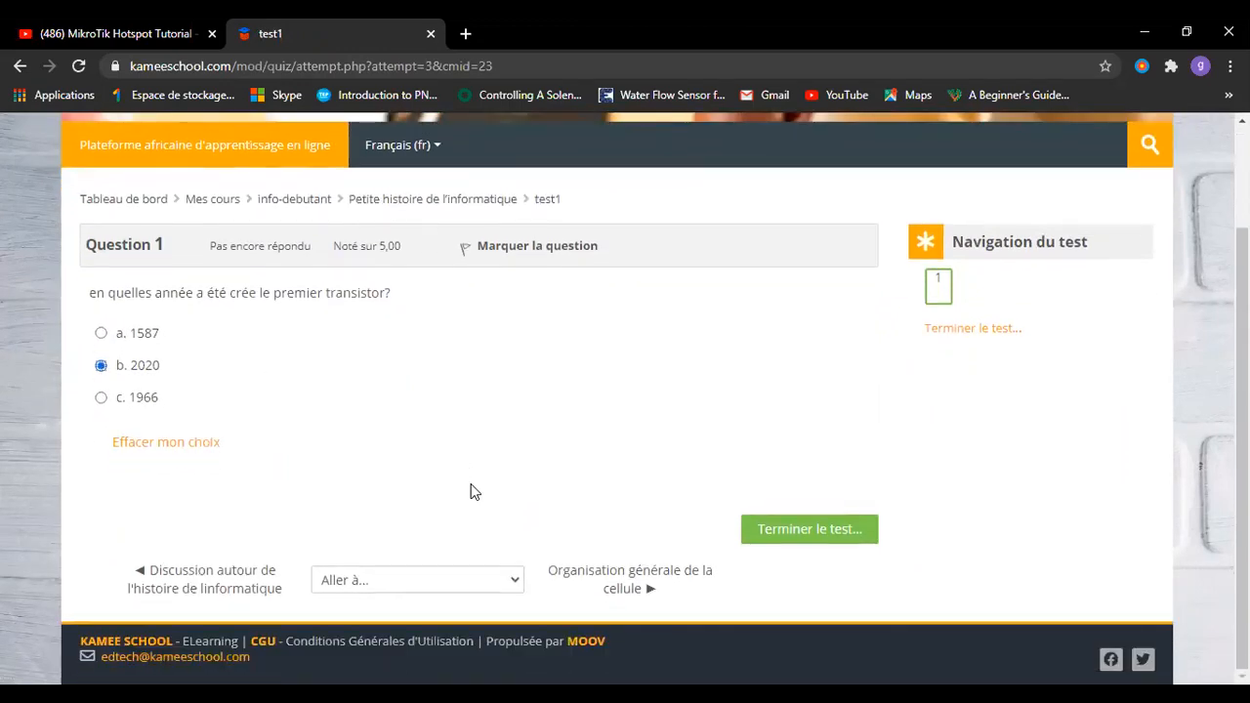
pyautogui.click(808, 543)
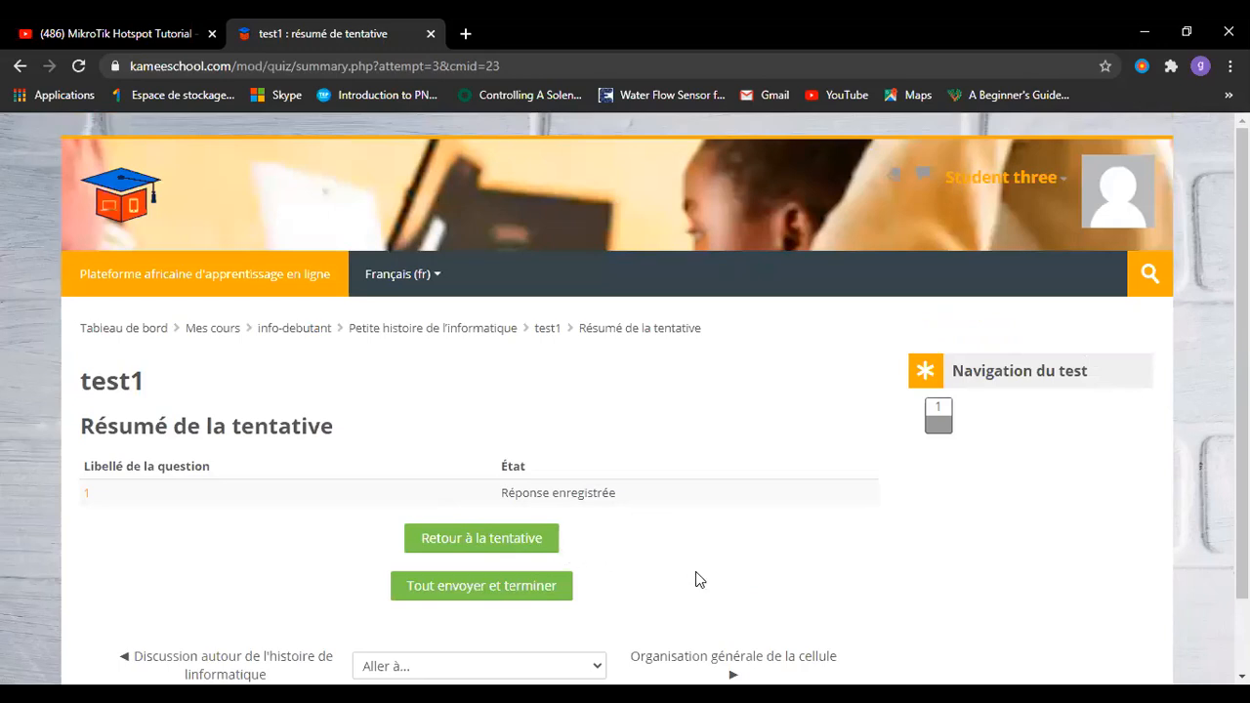
pyautogui.scroll(-1, 699, 579)
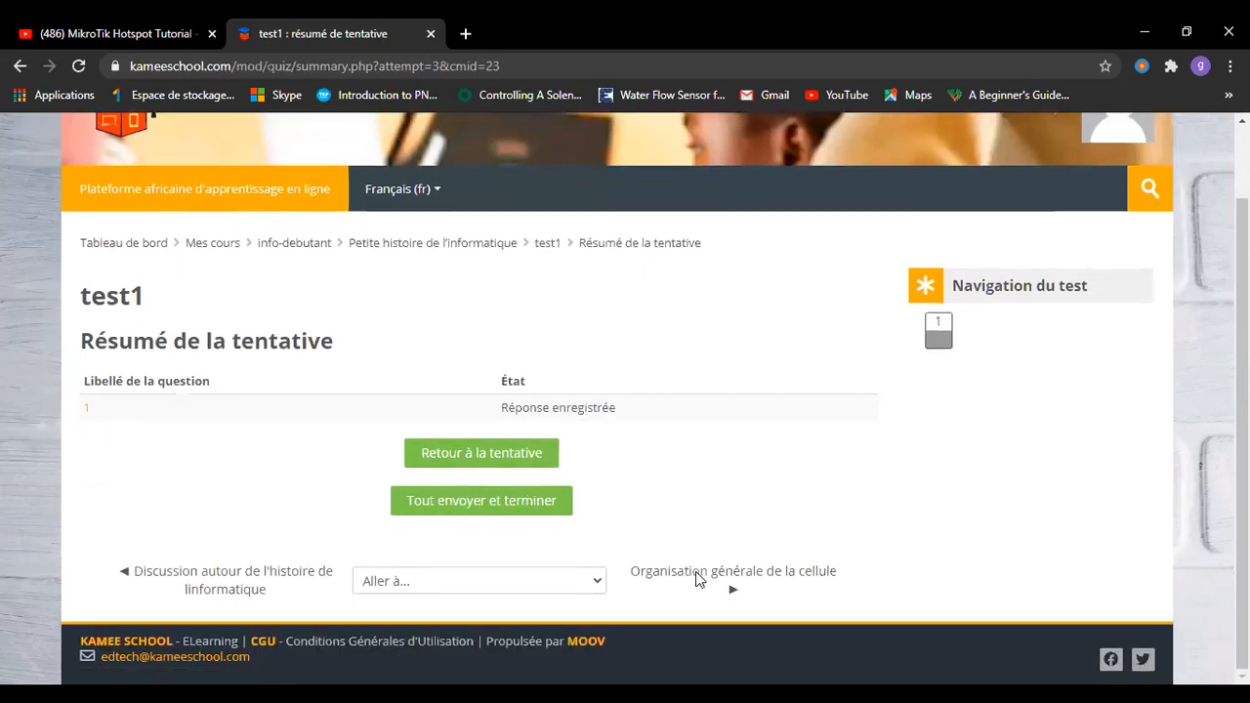